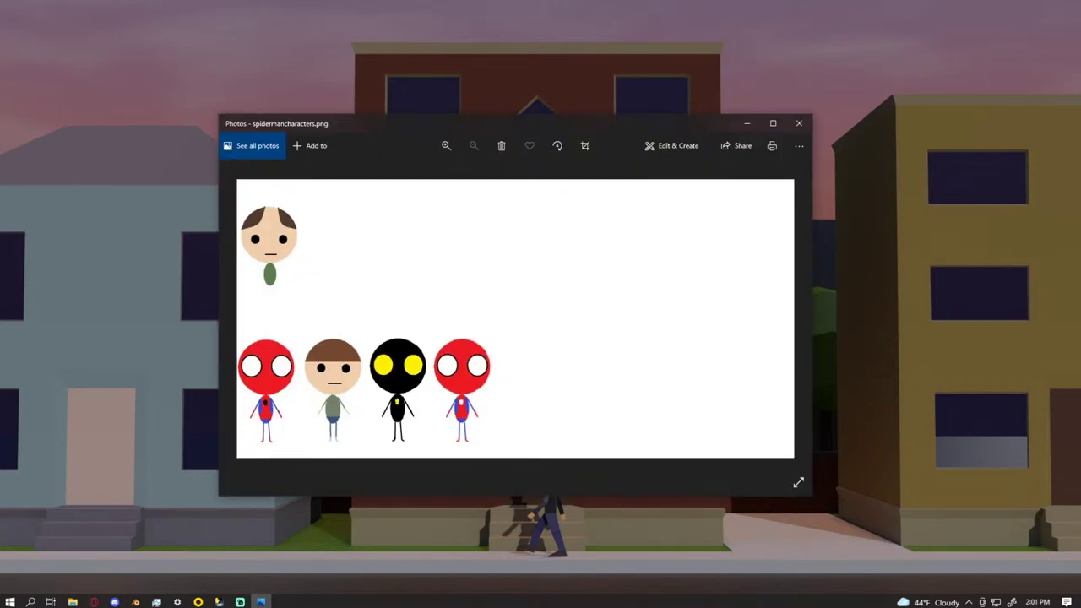
- Close the spidermancharacters.png image and get past the splash screen of a new Blender scene
left_click(94, 601)
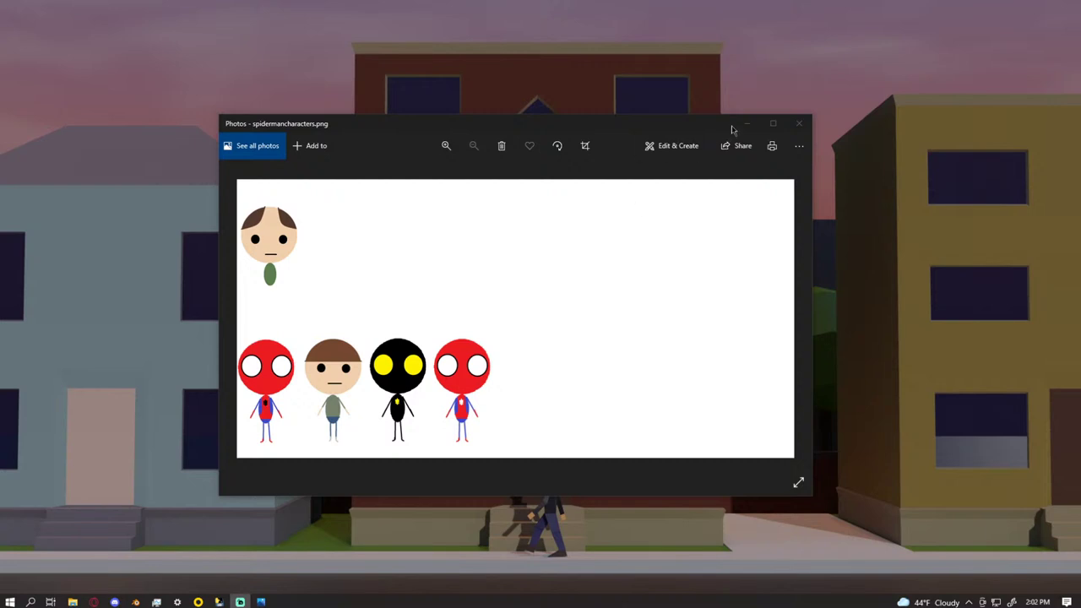
left_click(797, 126)
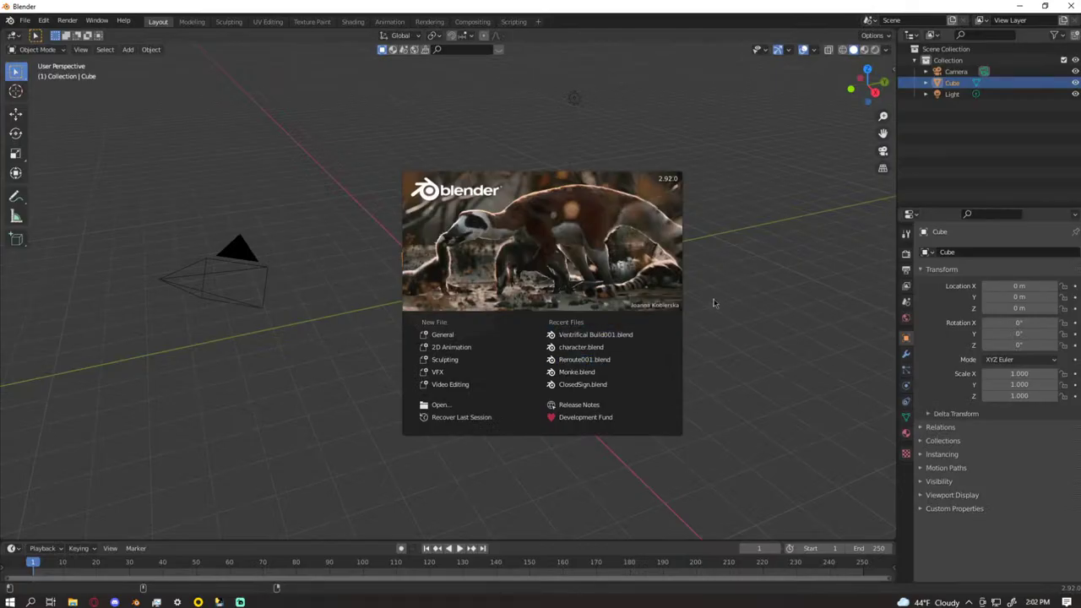
left_click(761, 297)
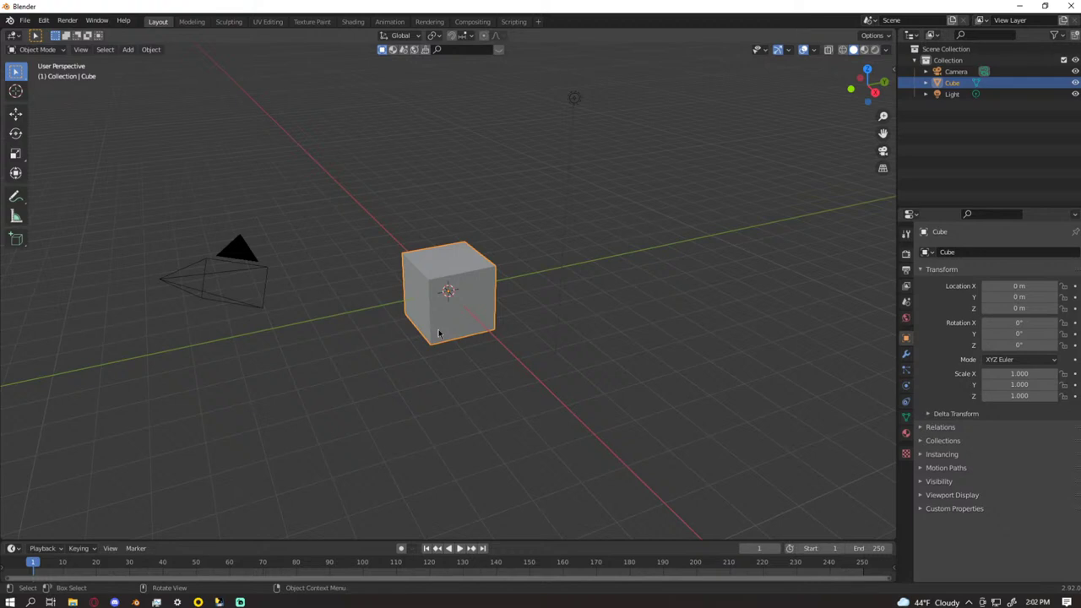
- Delete the default cube and add a new cube mesh at the world origin
key("Delete")
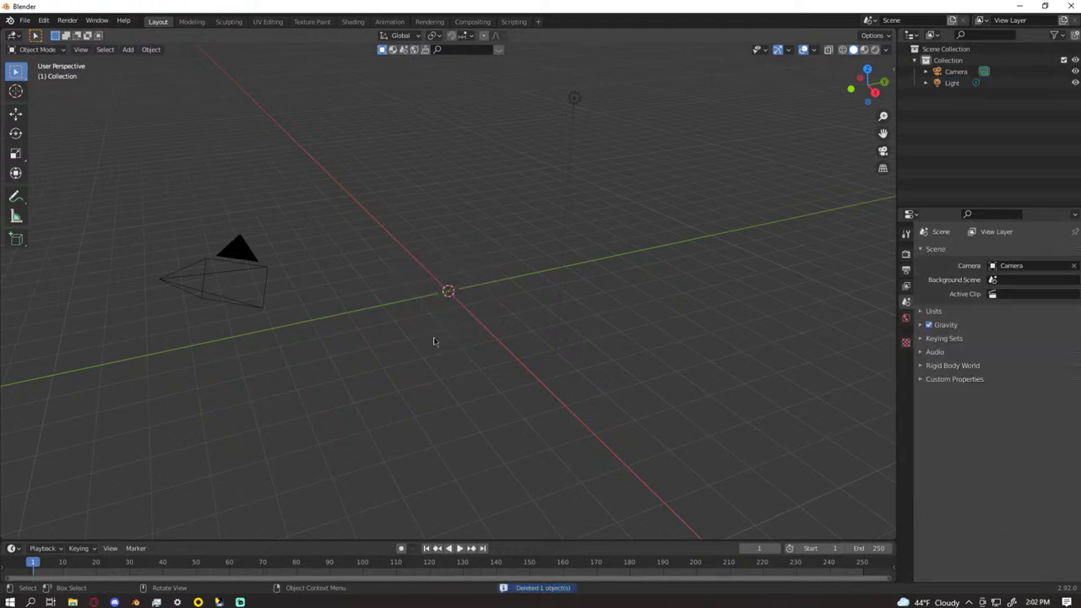
key("shift+a")
mouse_move(413, 351)
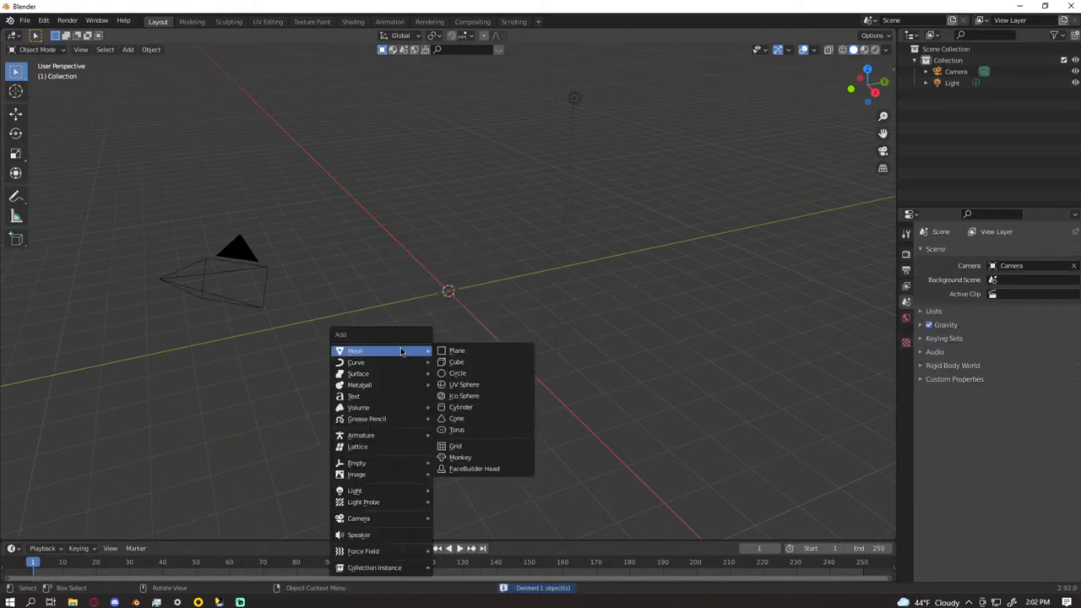
left_click(471, 361)
middle_click_drag(472, 362, 479, 337)
scroll(480, 335, "up", 3)
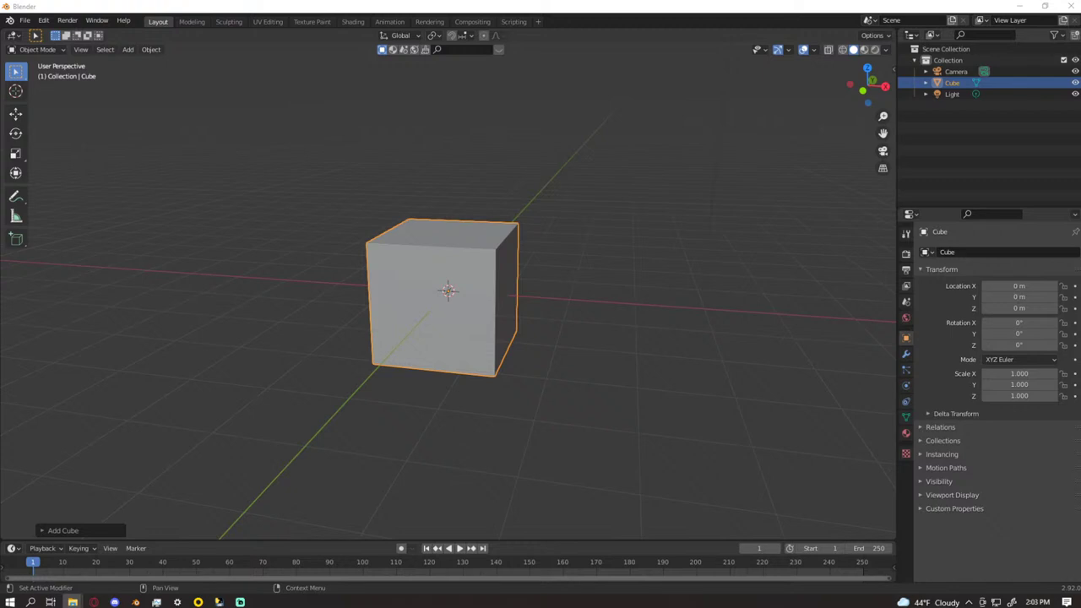
- Delete the newly added cube from the scene
left_click(23, 21)
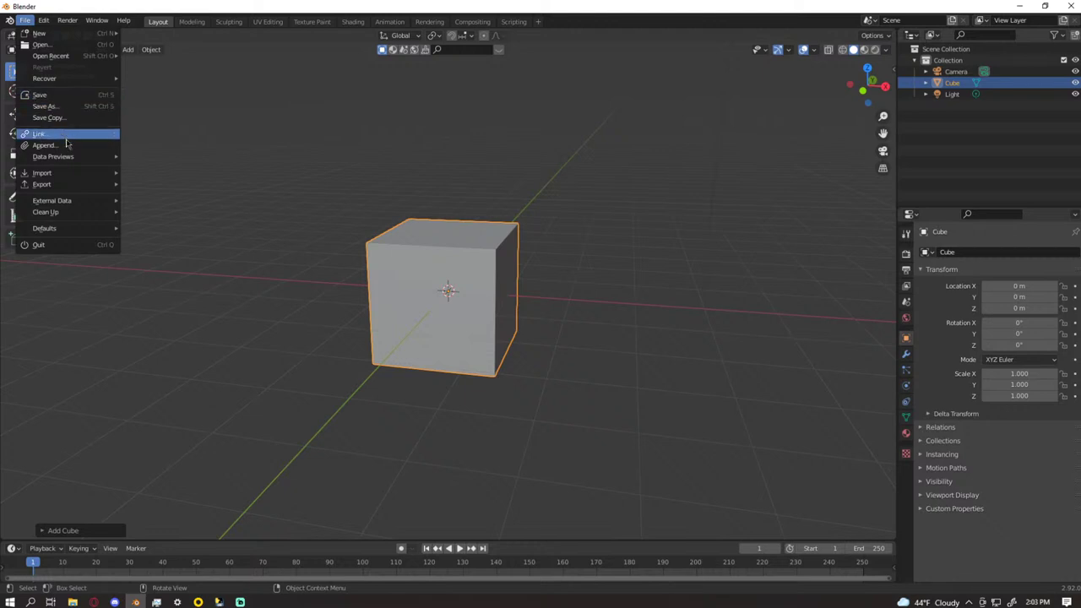
key("Escape")
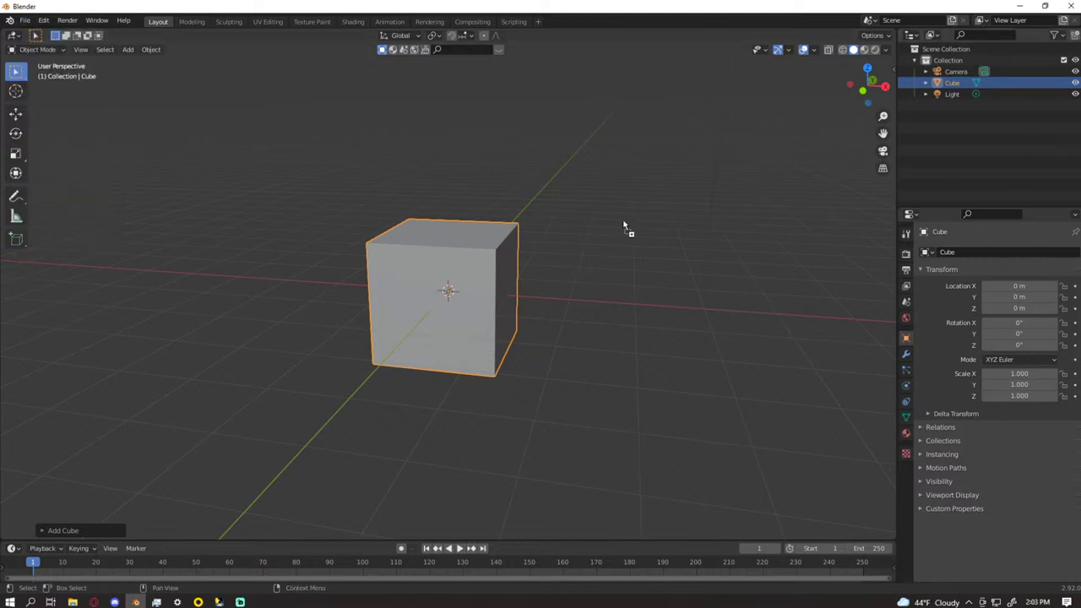
middle_click_drag(615, 201, 539, 213)
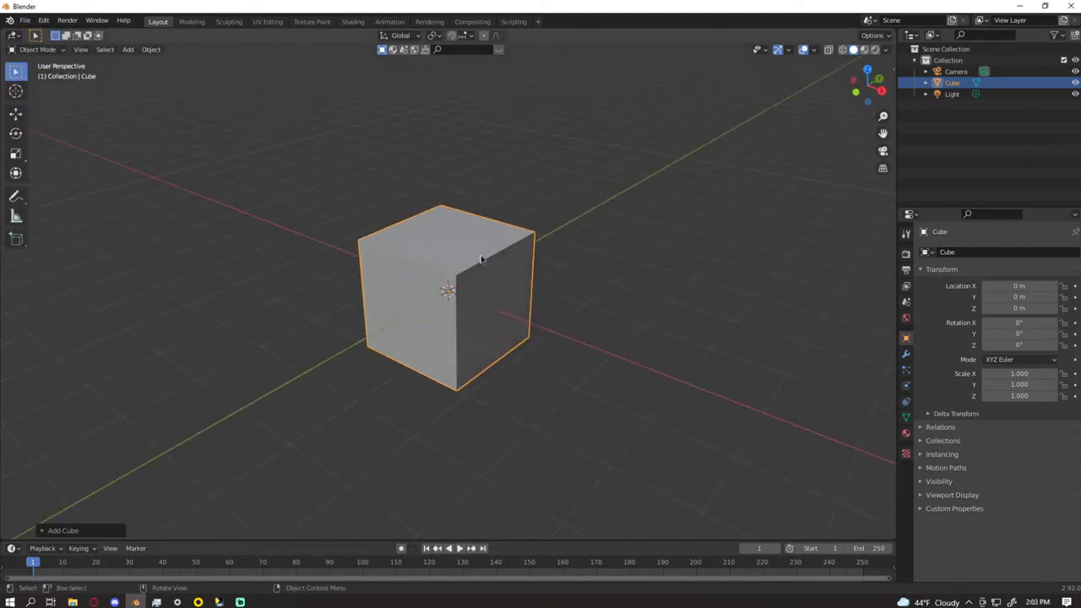
key("Delete")
middle_click_drag(482, 259, 567, 234)
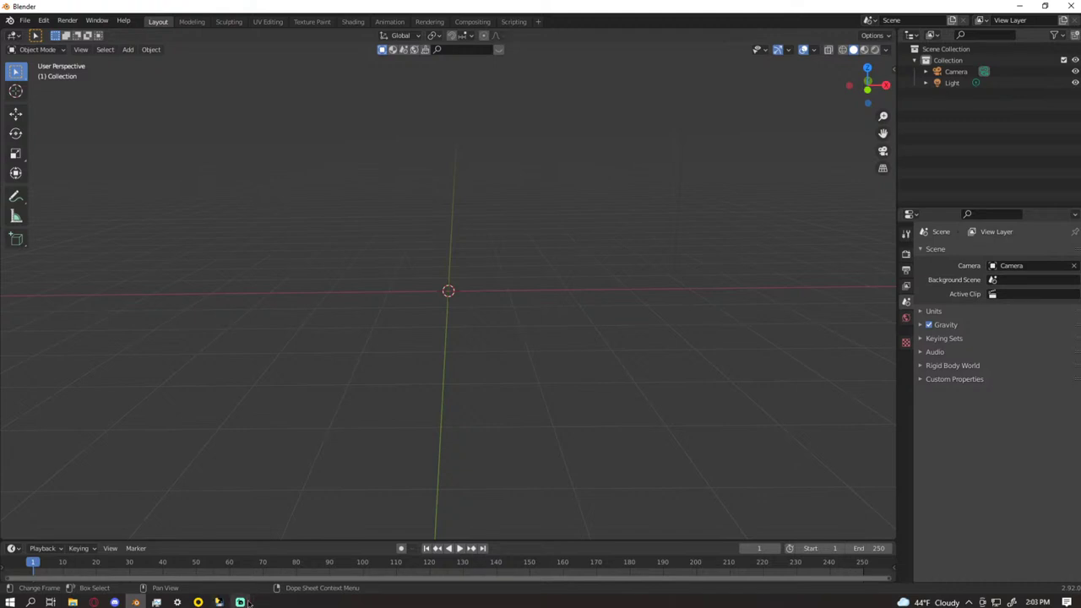
mouse_move(241, 602)
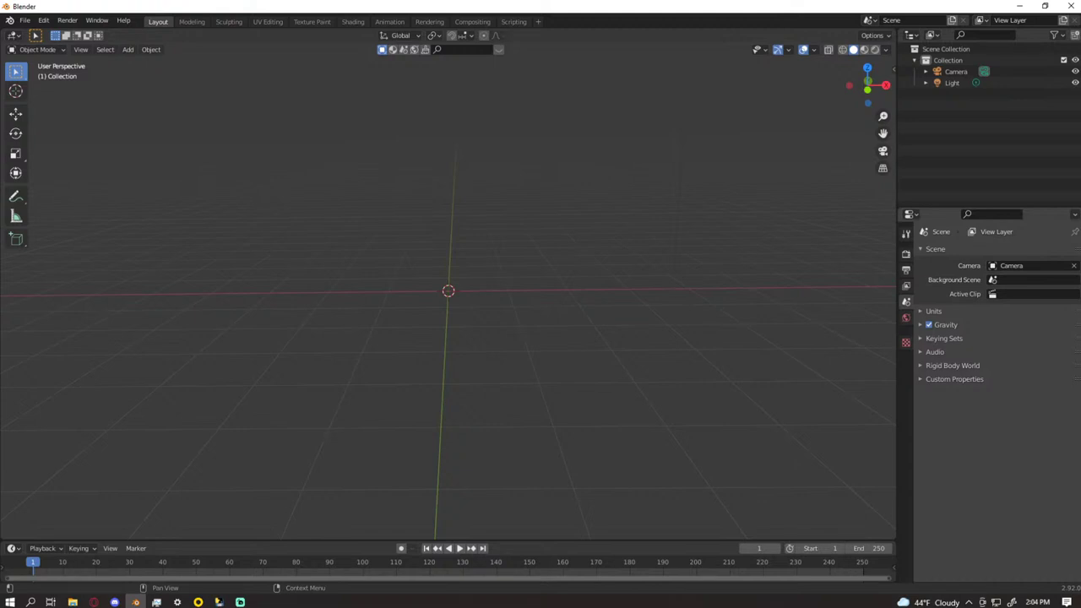
key("alt+Tab")
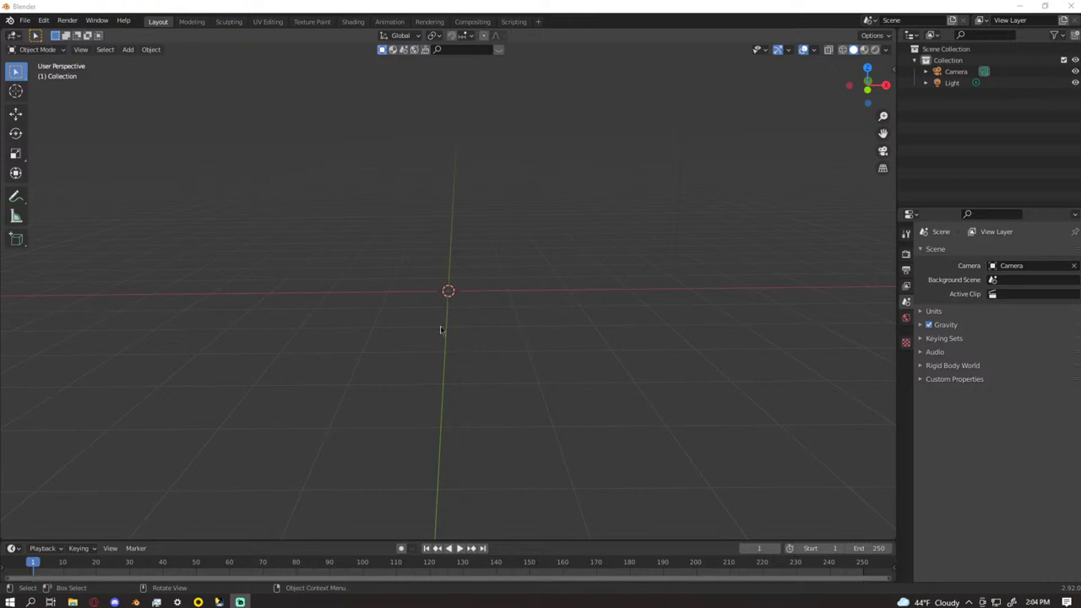
- Import the rigged cartoon character with its armatures from an FBX file into the empty scene
left_click(25, 20)
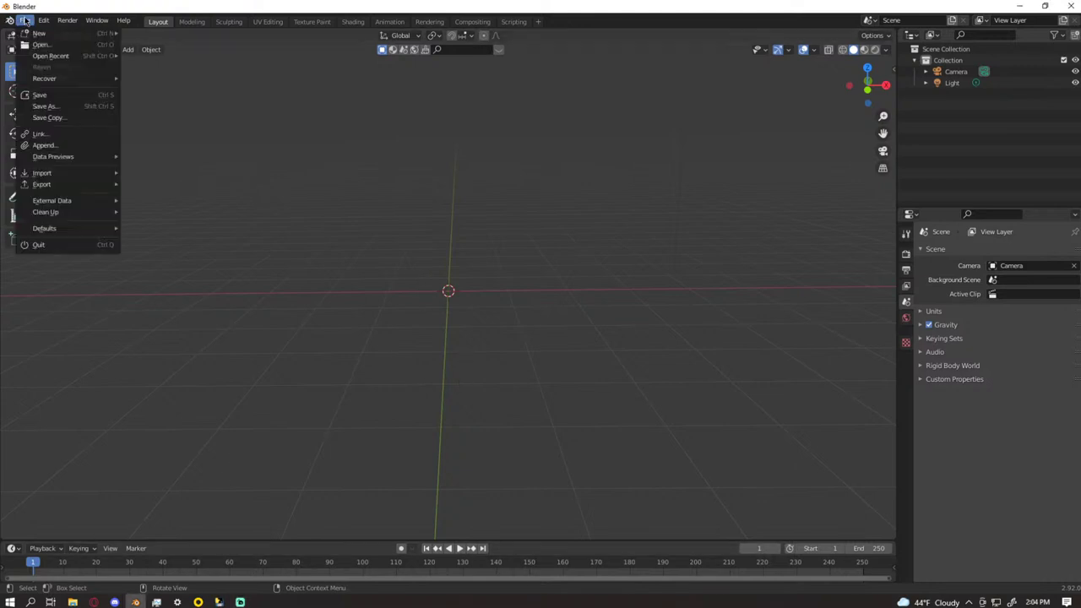
mouse_move(76, 173)
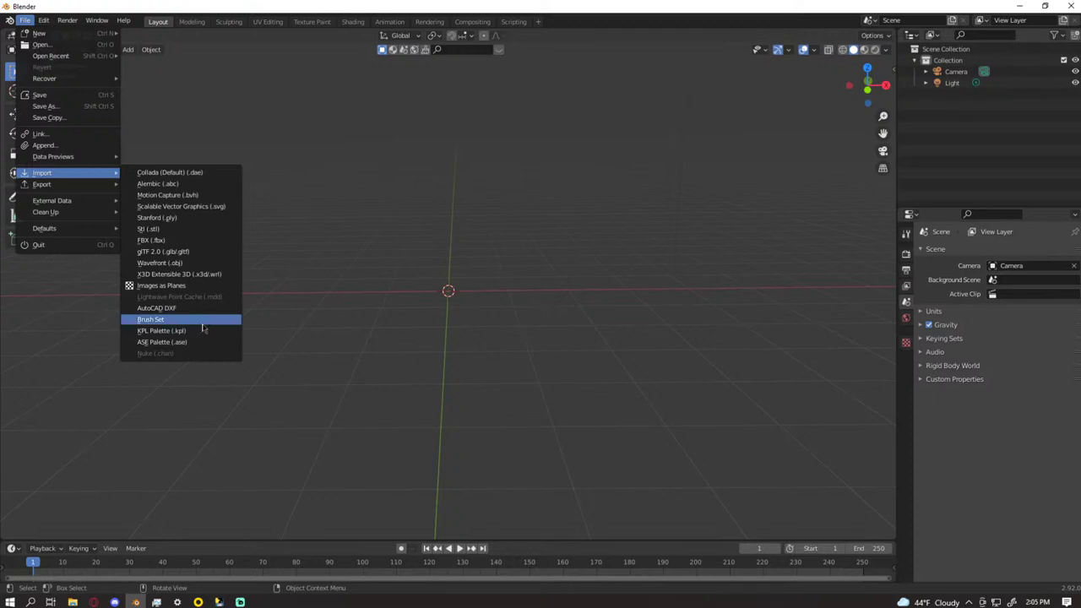
left_click(206, 242)
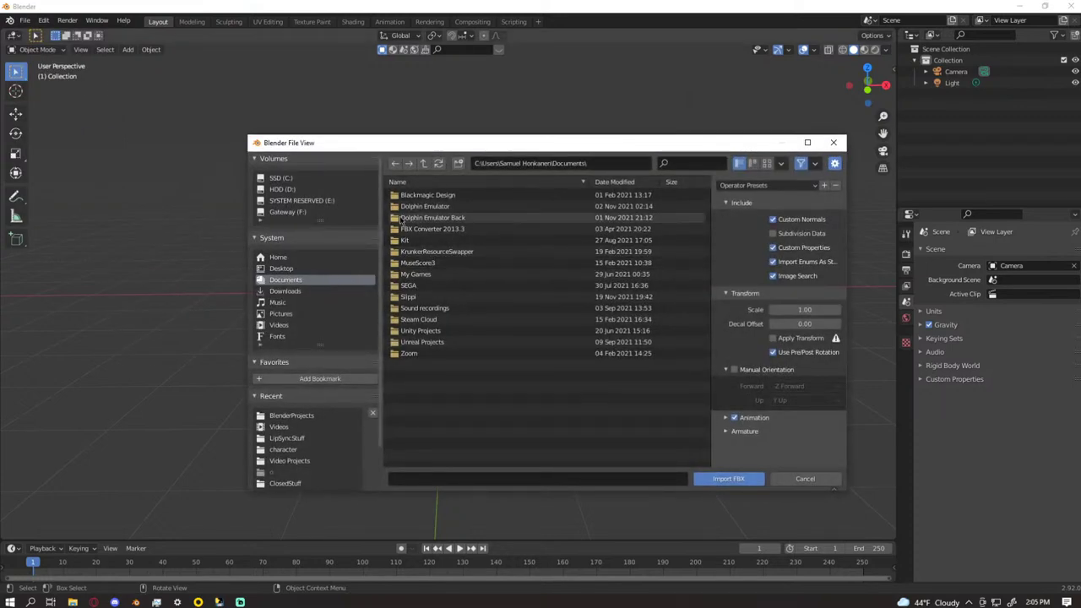
left_click_drag(473, 142, 1080, 127)
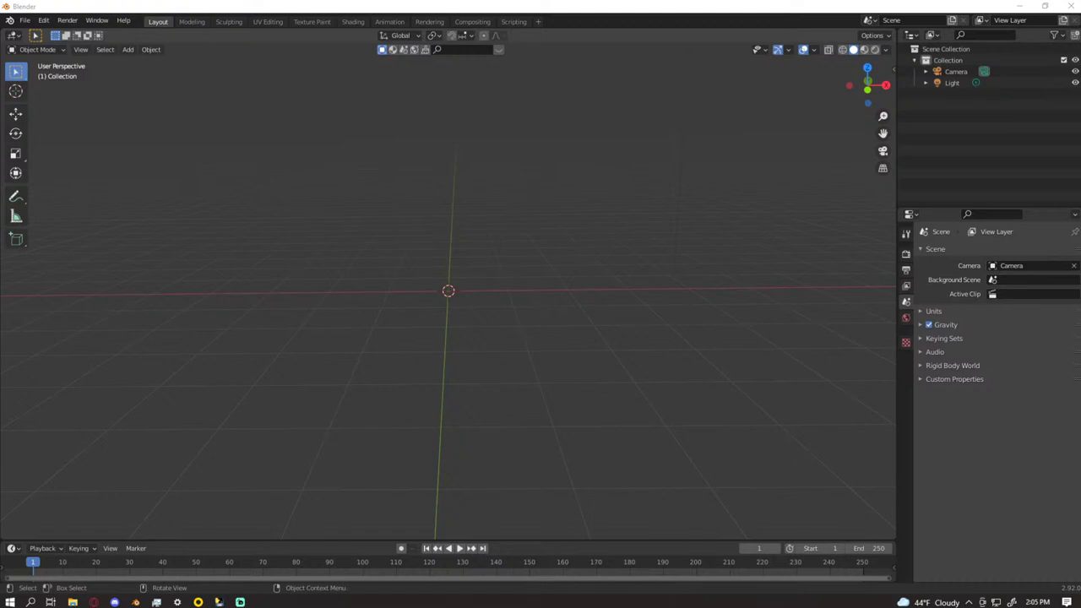
middle_click_drag(630, 259, 281, 190)
scroll(544, 245, "up", 5)
scroll(659, 280, "up", 3)
middle_click_drag(477, 178, 741, 307)
scroll(705, 291, "down", 5)
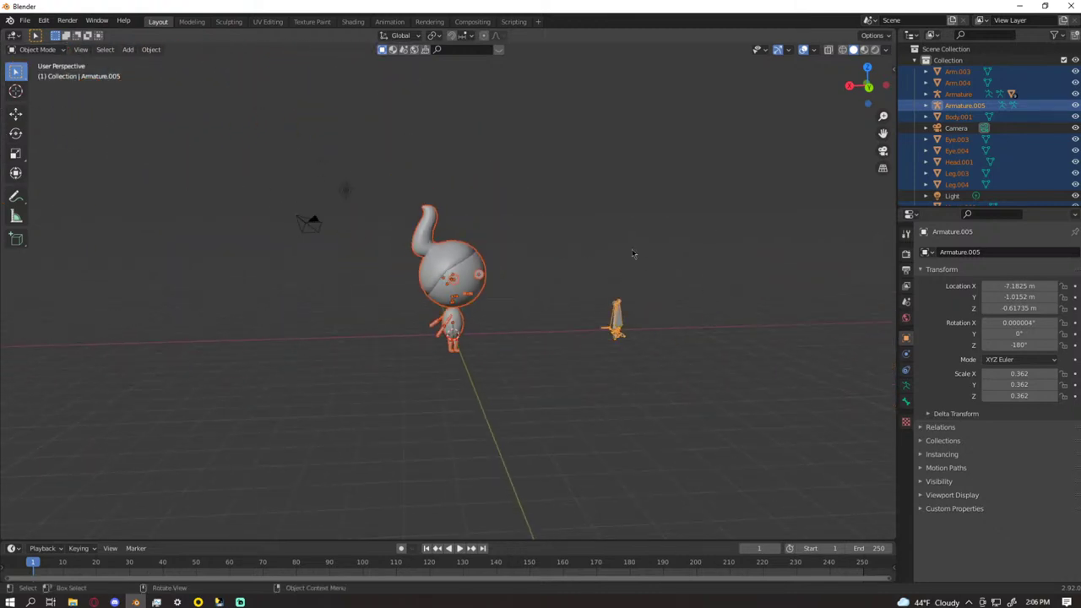
- Delete the imported character's head mesh and box-select the remaining body parts
left_click(546, 218)
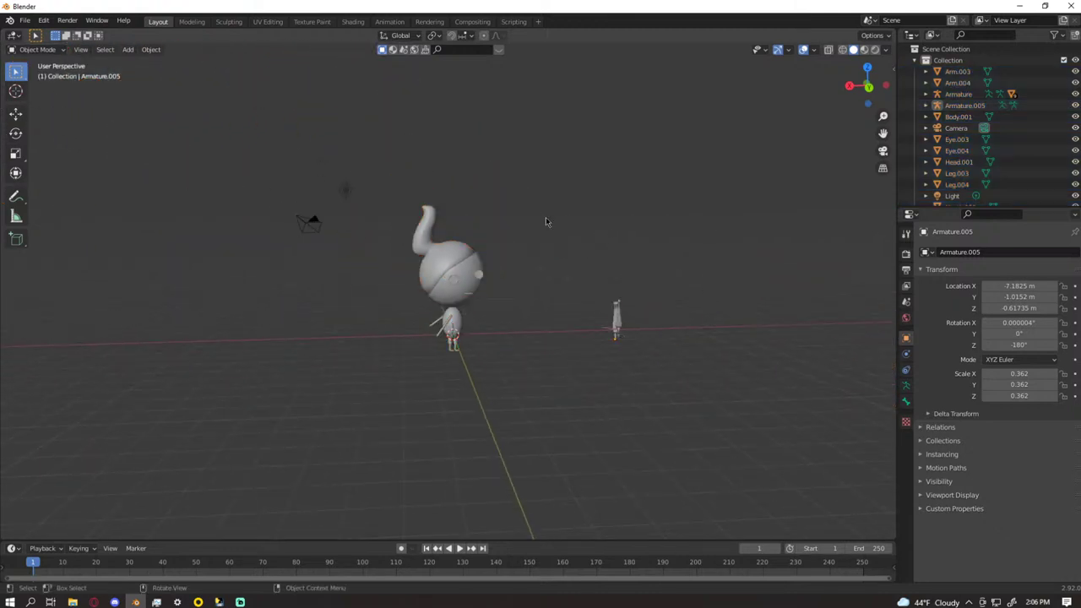
scroll(544, 218, "up", 4)
left_click(476, 228)
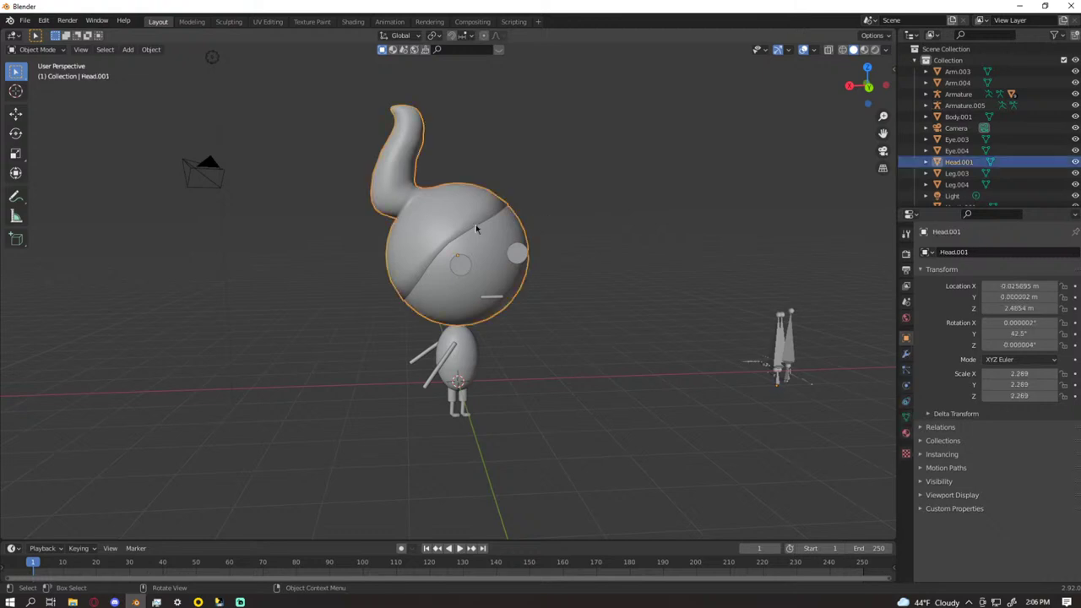
mouse_move(511, 229)
middle_mouse_down()
mouse_move(566, 244)
mouse_move(520, 244)
middle_mouse_up()
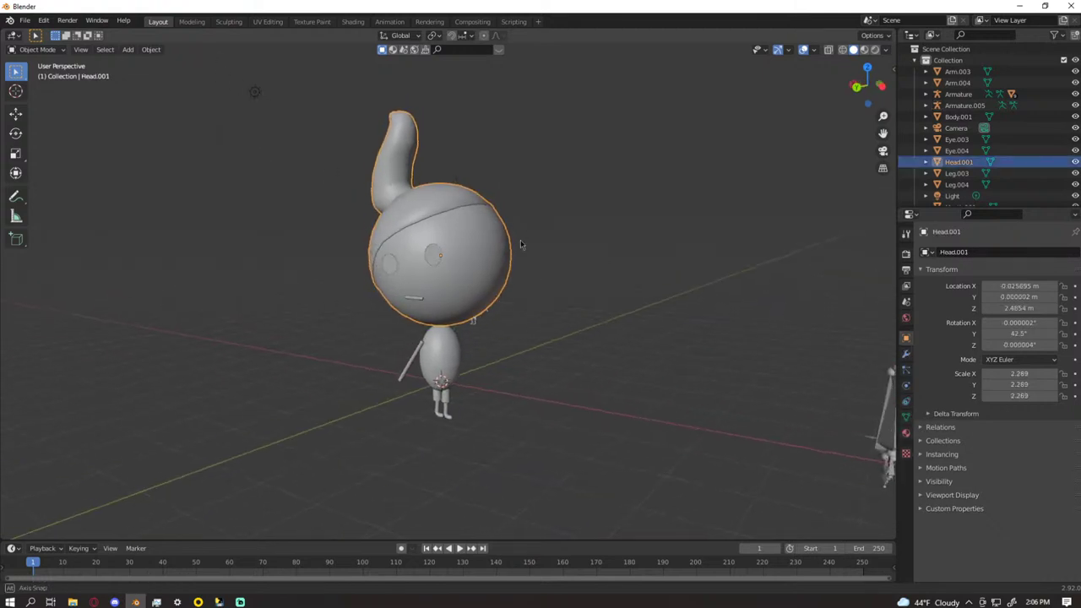
key("Delete")
left_click_drag(356, 253, 473, 433)
middle_click_drag(473, 433, 581, 291)
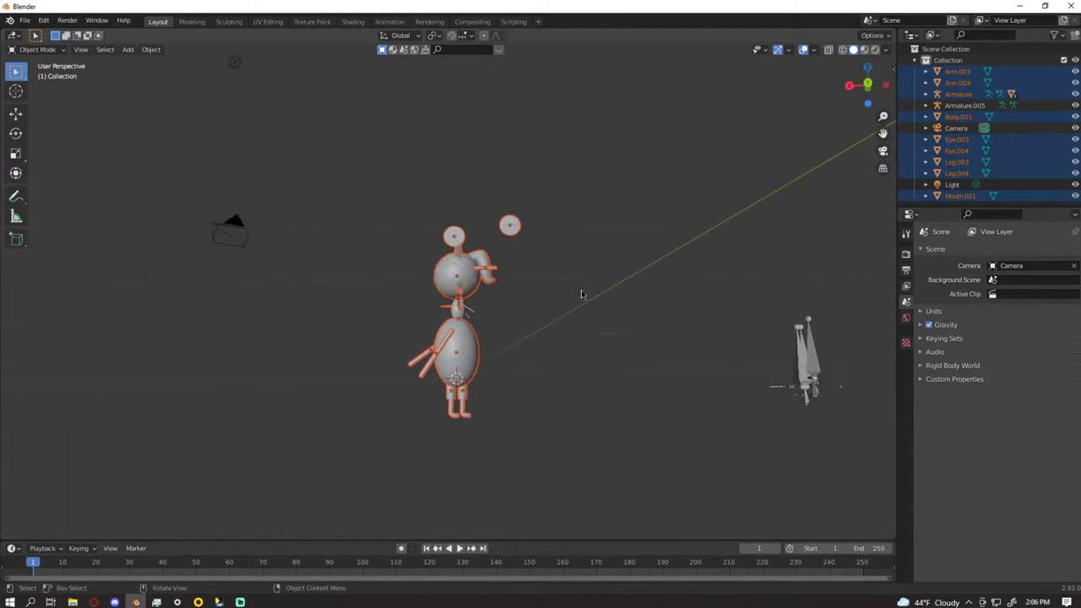
- Undo the head deletion and delete the whole imported character with both armatures
key("ctrl+z")
key("ctrl+z")
key("Delete")
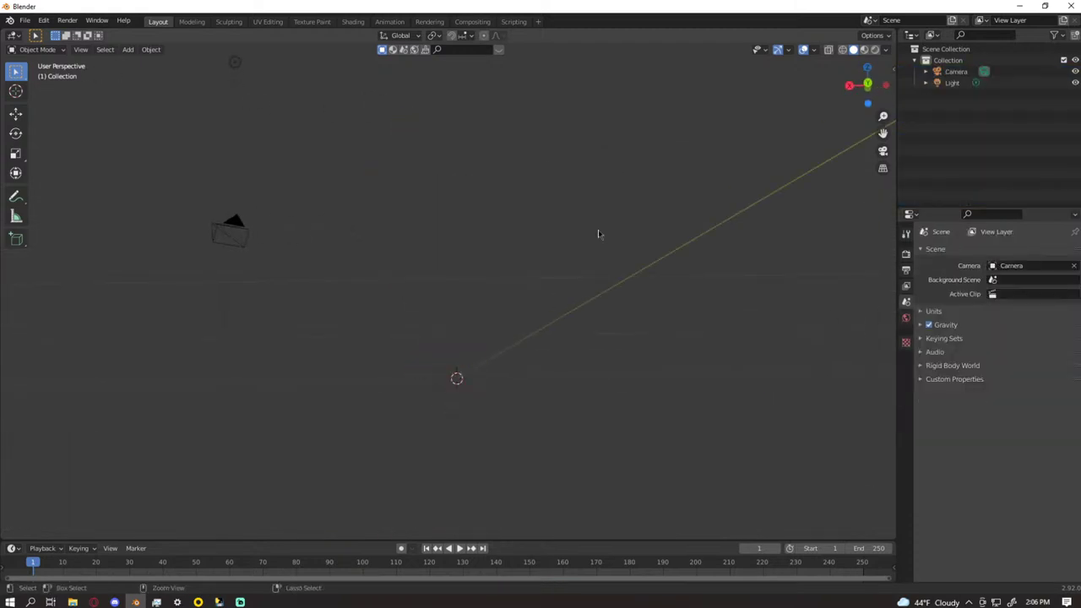
left_click(25, 20)
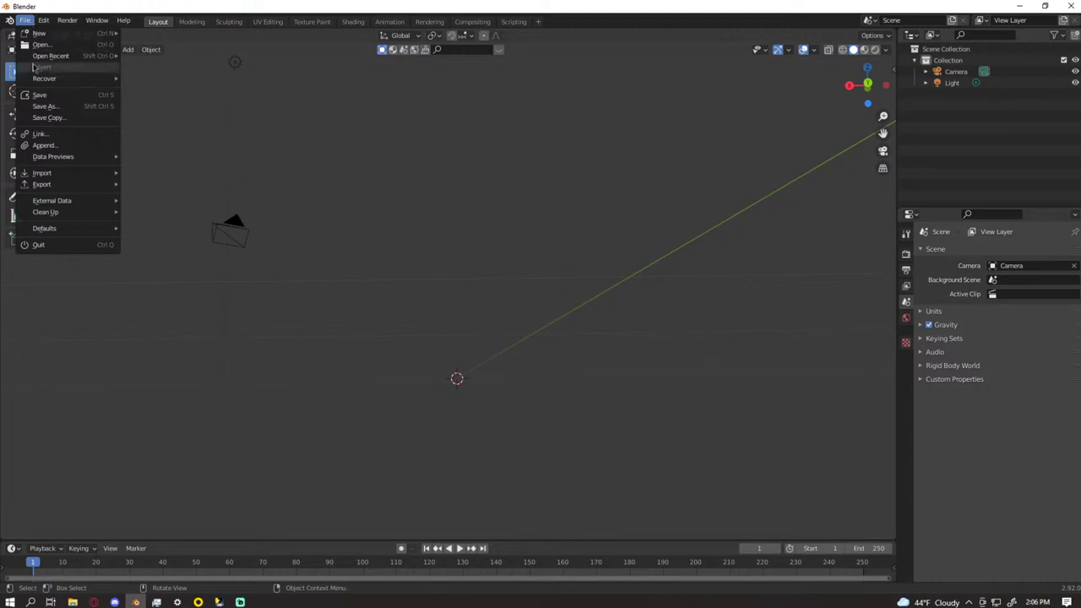
left_click(40, 44)
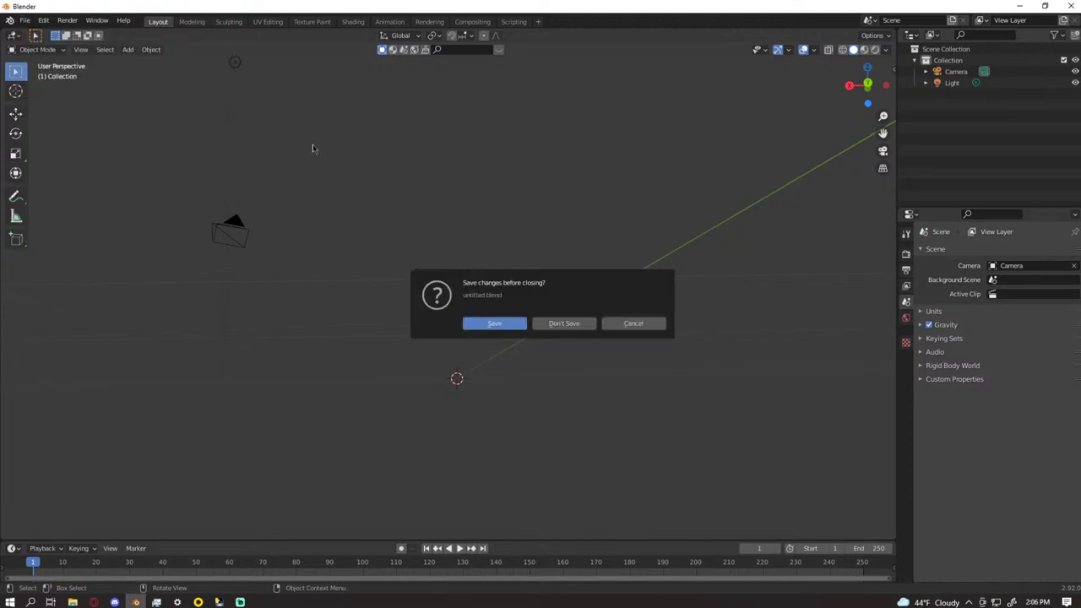
left_click(554, 323)
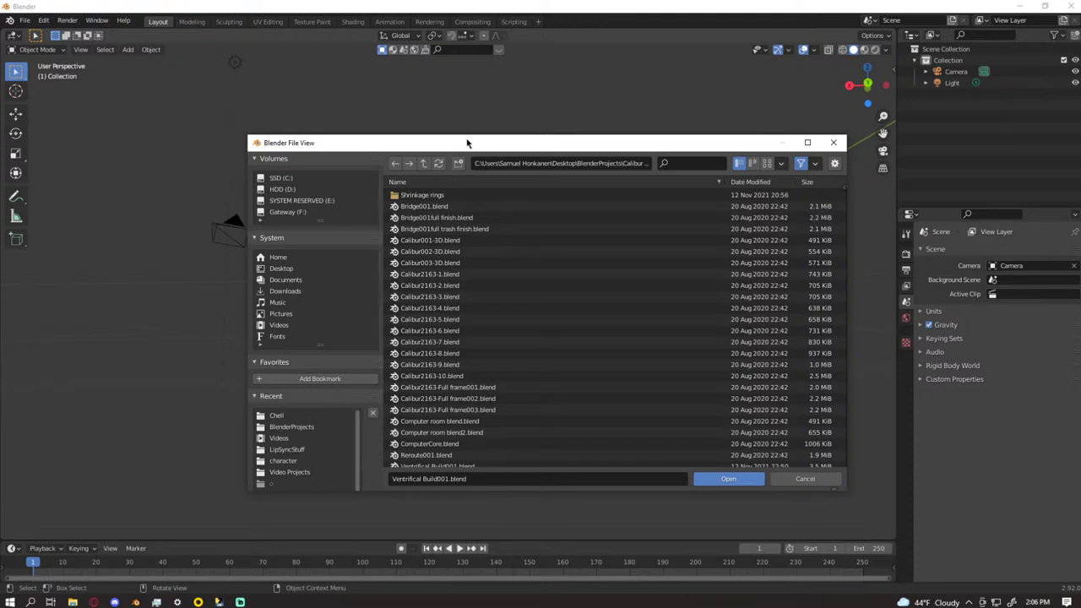
left_click_drag(466, 144, 1080, 172)
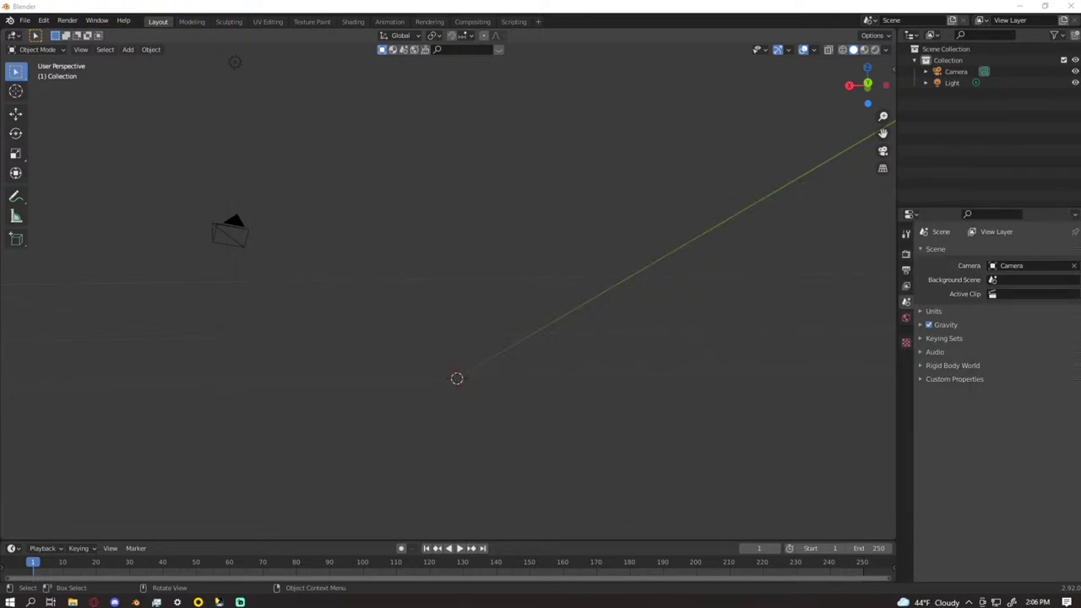
- Open the recent project PortalProject.blend without saving the current scene, and switch to the Layout workspace
left_click(24, 20)
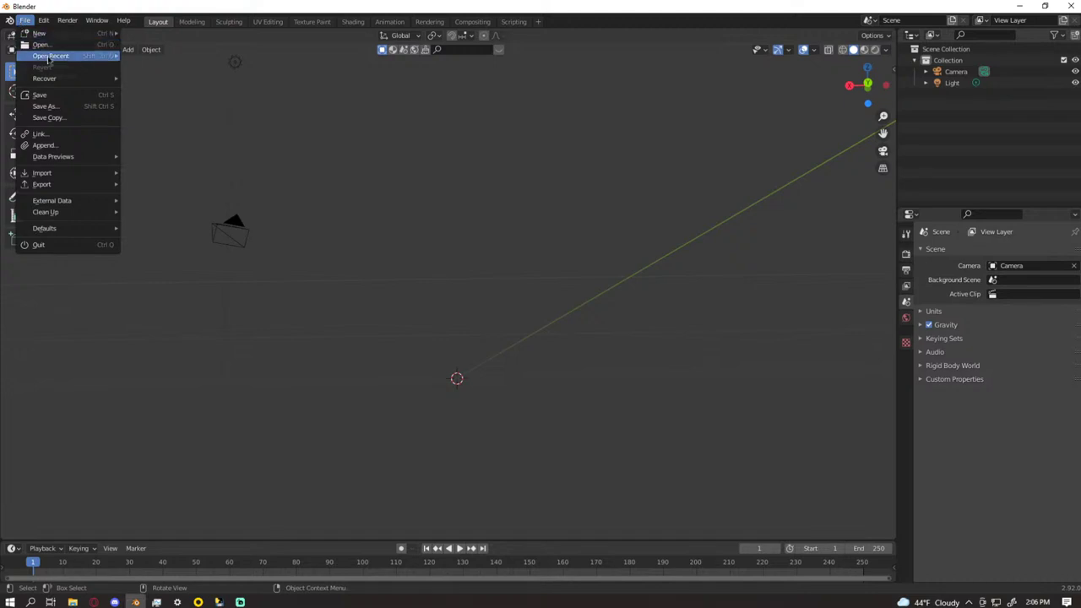
mouse_move(59, 62)
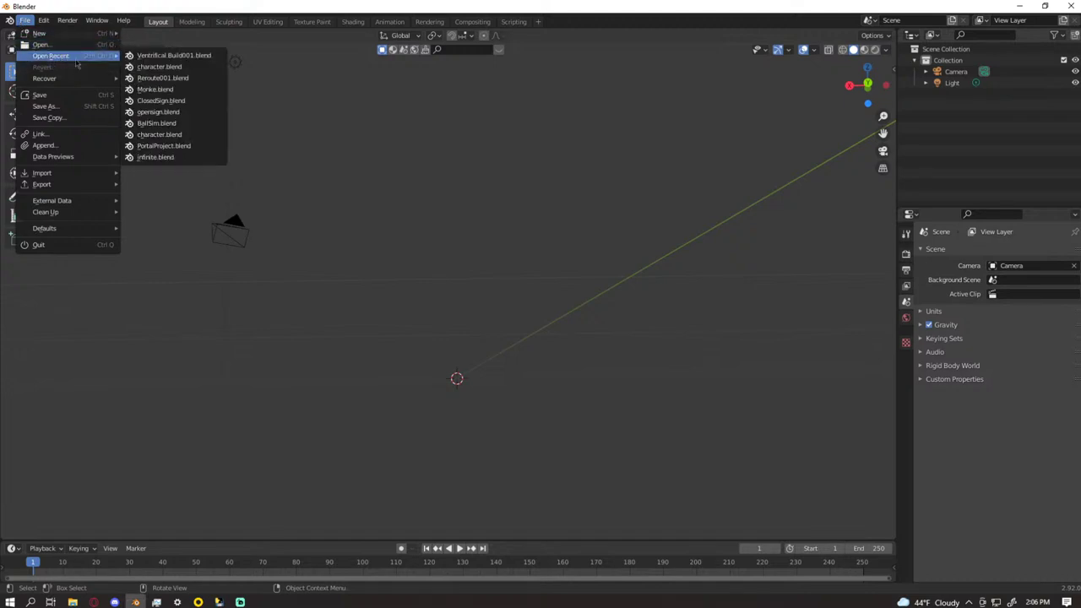
left_click(207, 135)
left_click(564, 323)
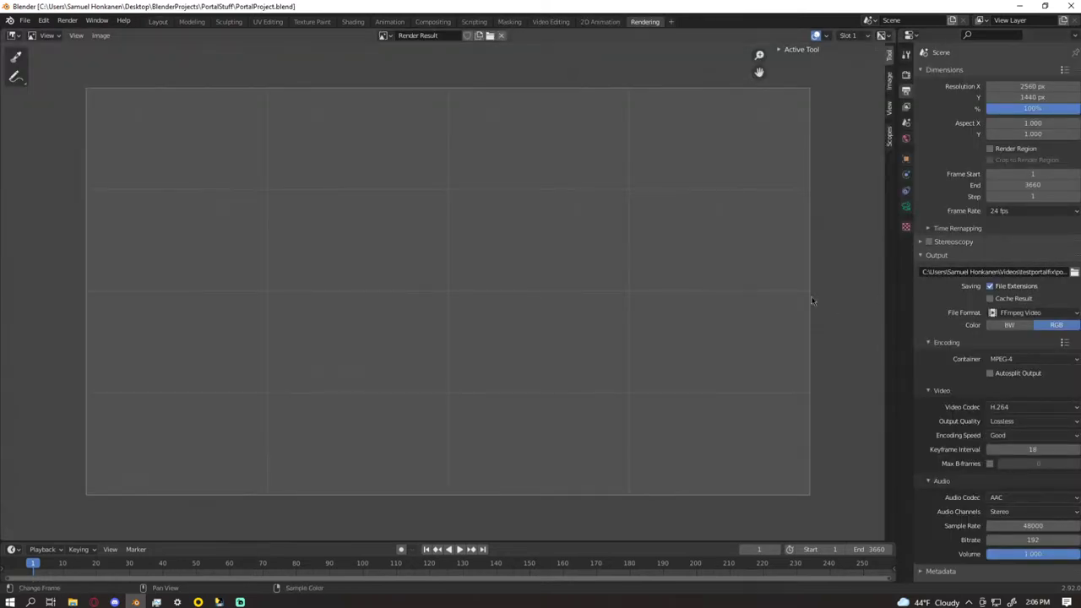
left_click(164, 23)
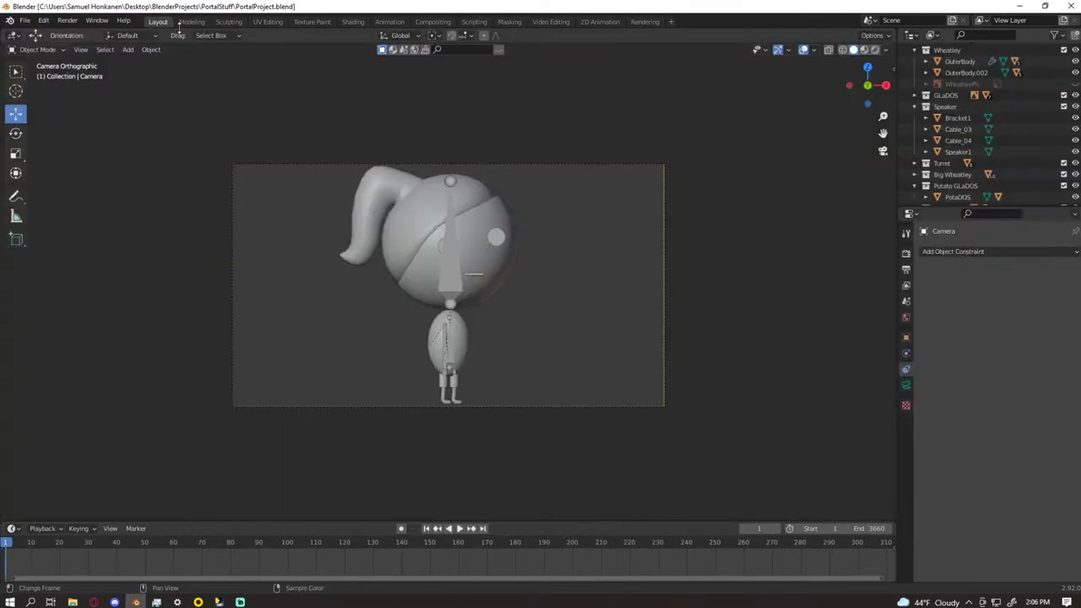
- Find the group of flat-lying bones near the world origin and select their armature
mouse_move(543, 239)
middle_mouse_down()
mouse_move(552, 246)
mouse_move(538, 248)
middle_mouse_up()
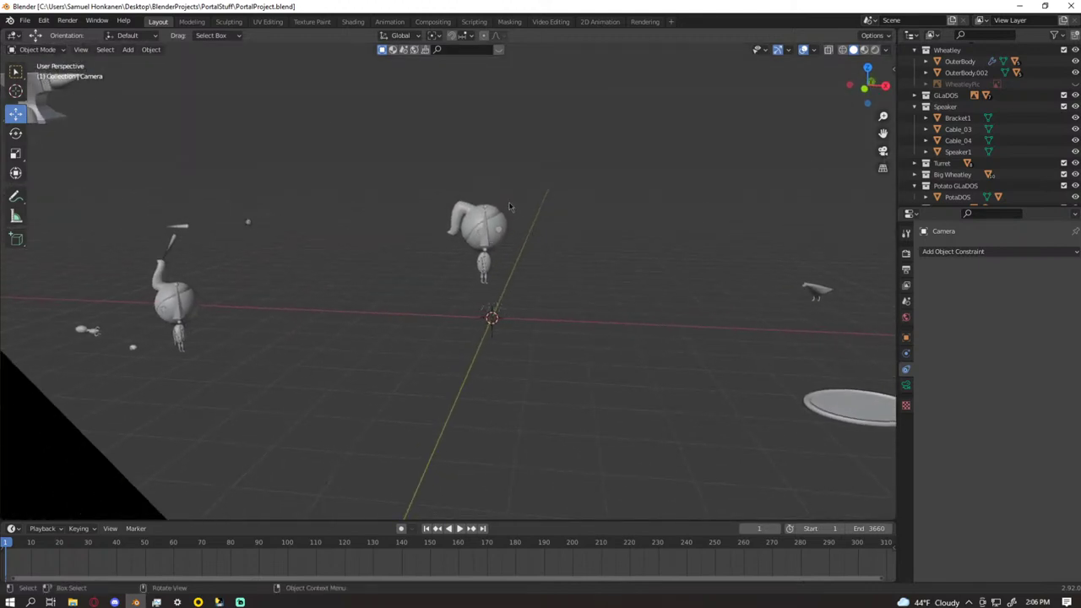
middle_click_drag(513, 202, 456, 267, "shift")
scroll(456, 267, "up", 5)
middle_click_drag(312, 376, 564, 207, "shift")
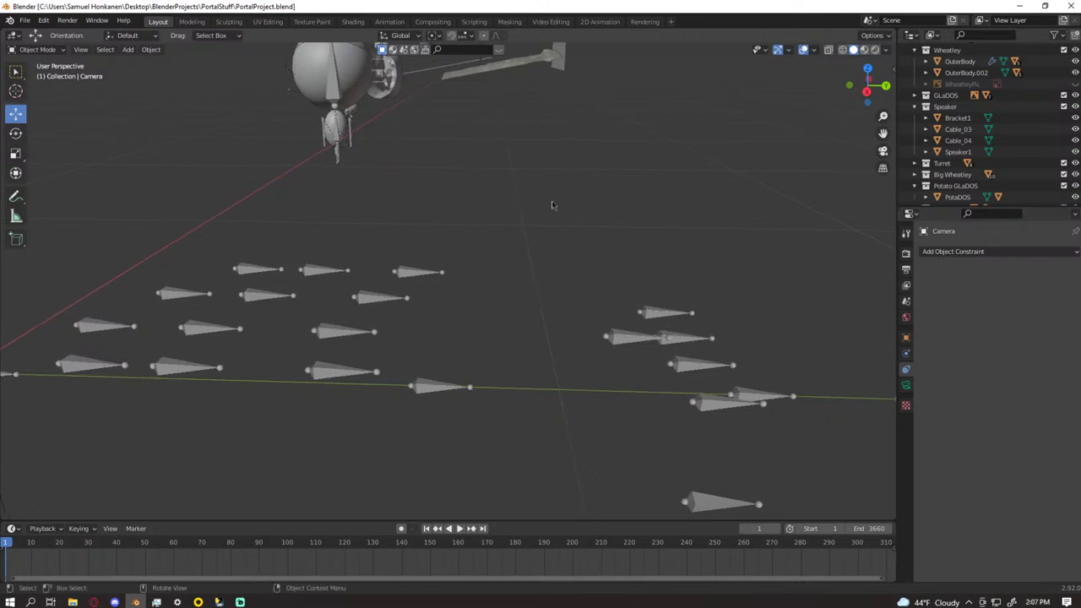
scroll(564, 207, "down", 9)
left_click(407, 277)
scroll(372, 216, "down", 4)
middle_click_drag(374, 216, 754, 129)
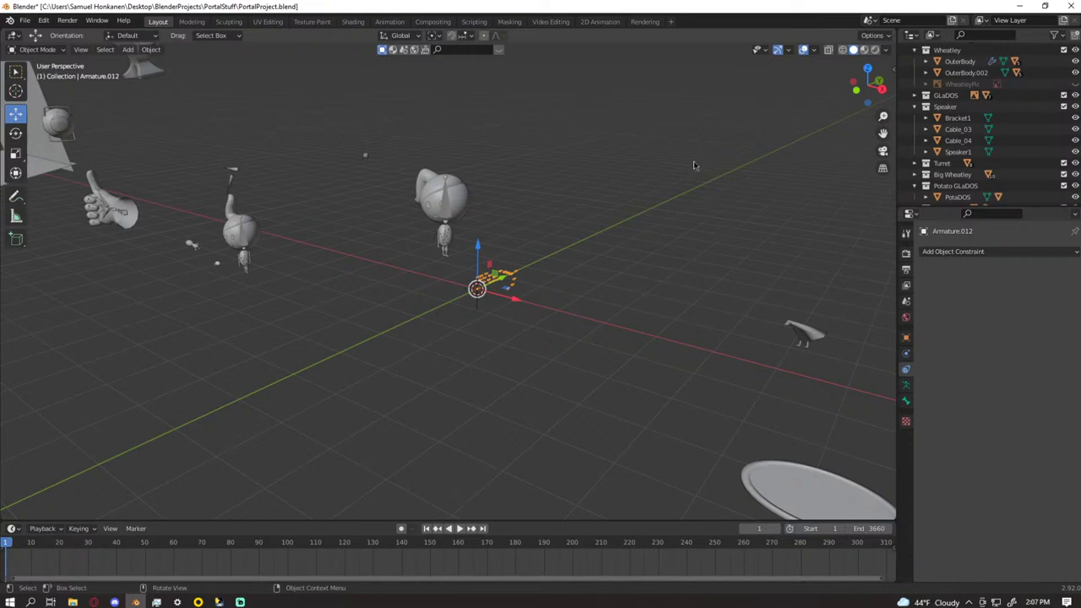
- Expand the selected Armature.012 object in the scene hierarchy to show its armature data and pose
scroll(939, 141, "down", 1)
scroll(939, 141, "up", 12)
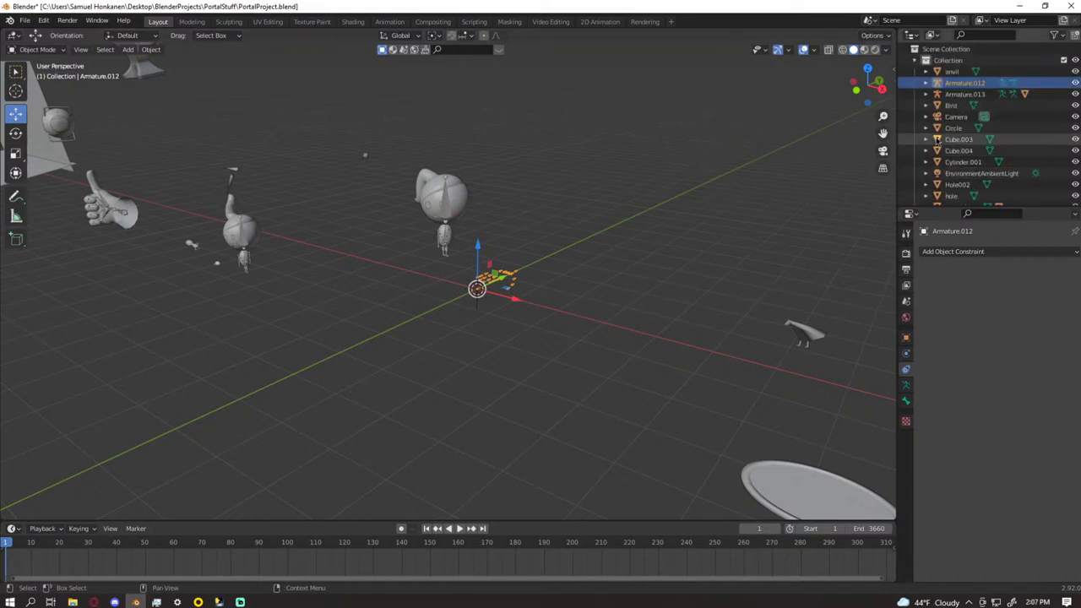
left_click(926, 83)
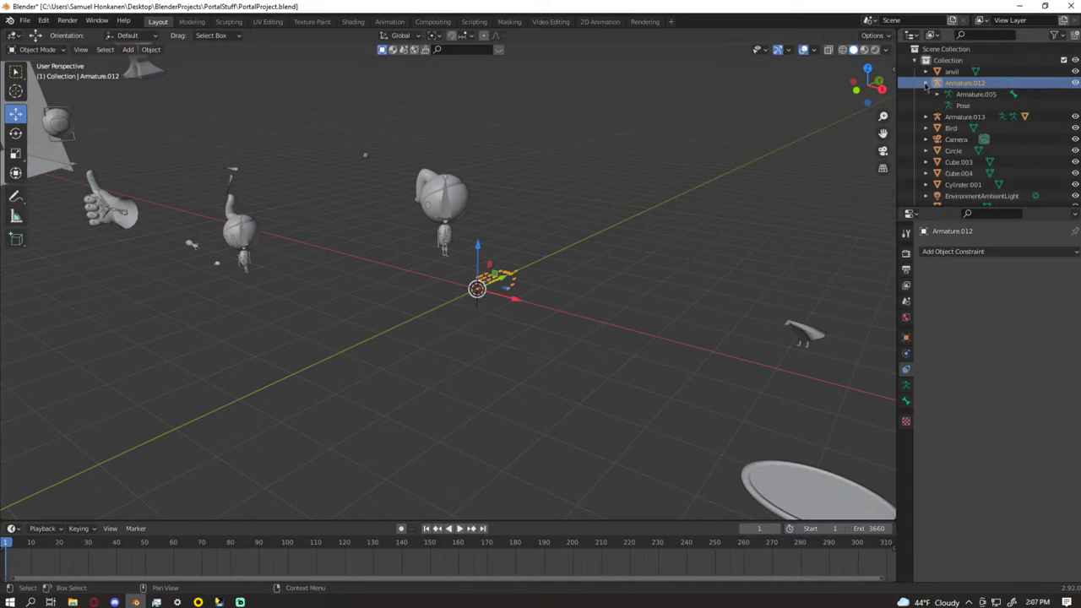
- Collapse Armature.012 in the hierarchy, switch it to Pose Mode and select its thumb bone
left_click(926, 84)
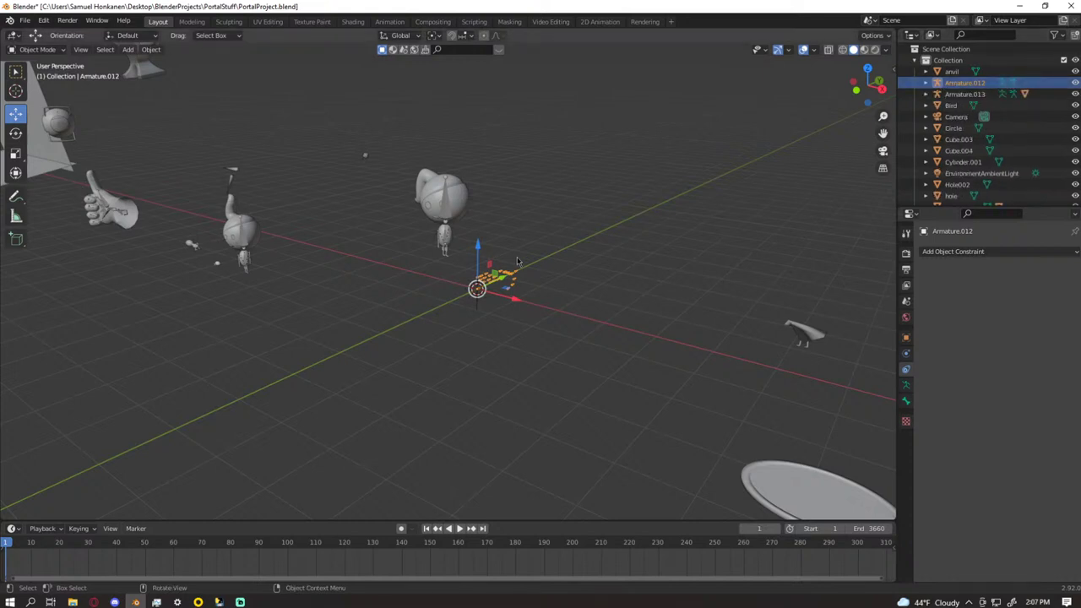
key("Tab")
key("Tab")
key("ctrl+Tab")
middle_click_drag(523, 255, 498, 296)
left_click(498, 296)
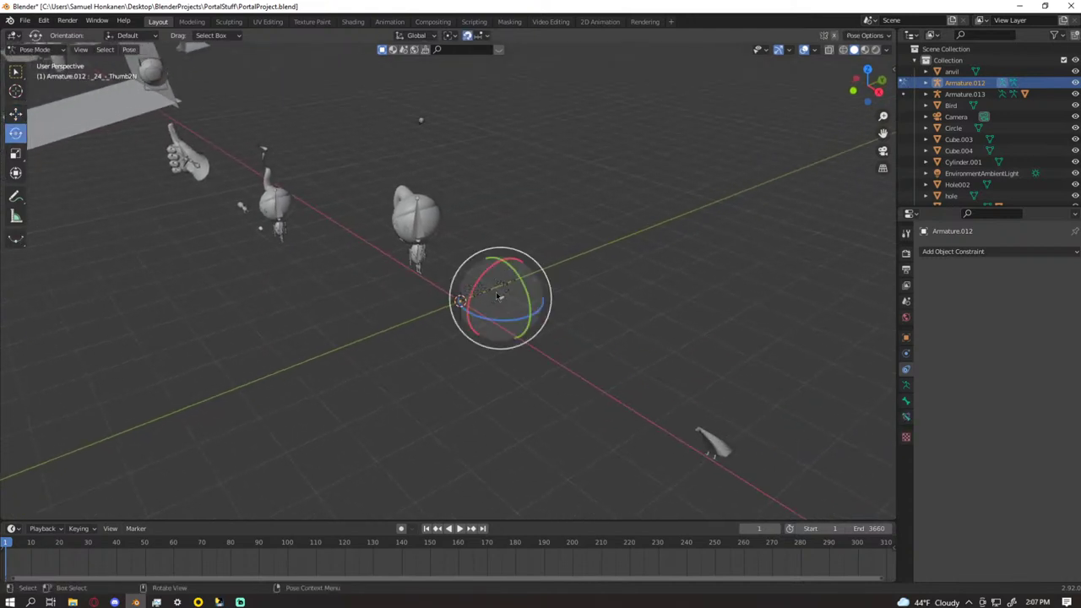
- Try rotating the selected thumb bone freely to see which model it controls, and revert the rotation
scroll(507, 282, "down", 5)
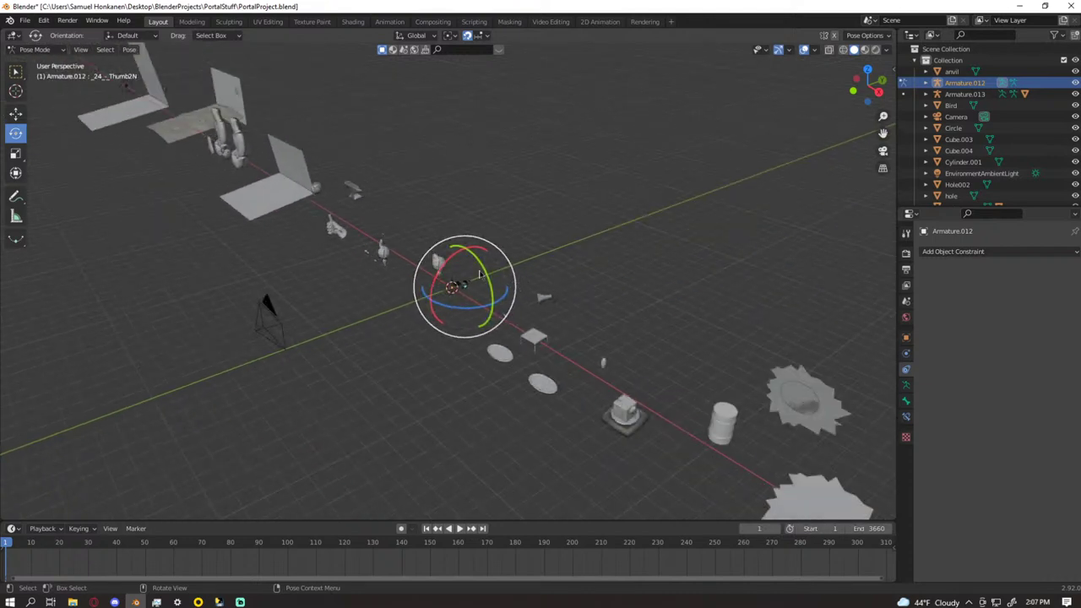
key("r")
key("r")
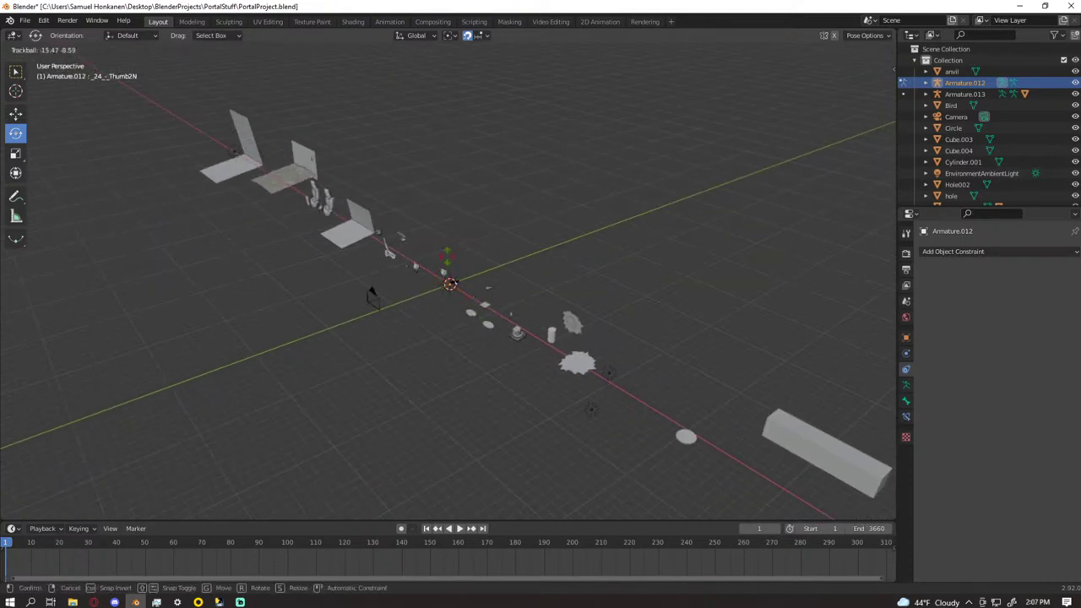
left_click(447, 259)
scroll(380, 262, "up", 6)
middle_click_drag(285, 262, 473, 245)
middle_click_drag(178, 259, 473, 235, "shift")
scroll(565, 191, "down", 4)
key("ctrl+z")
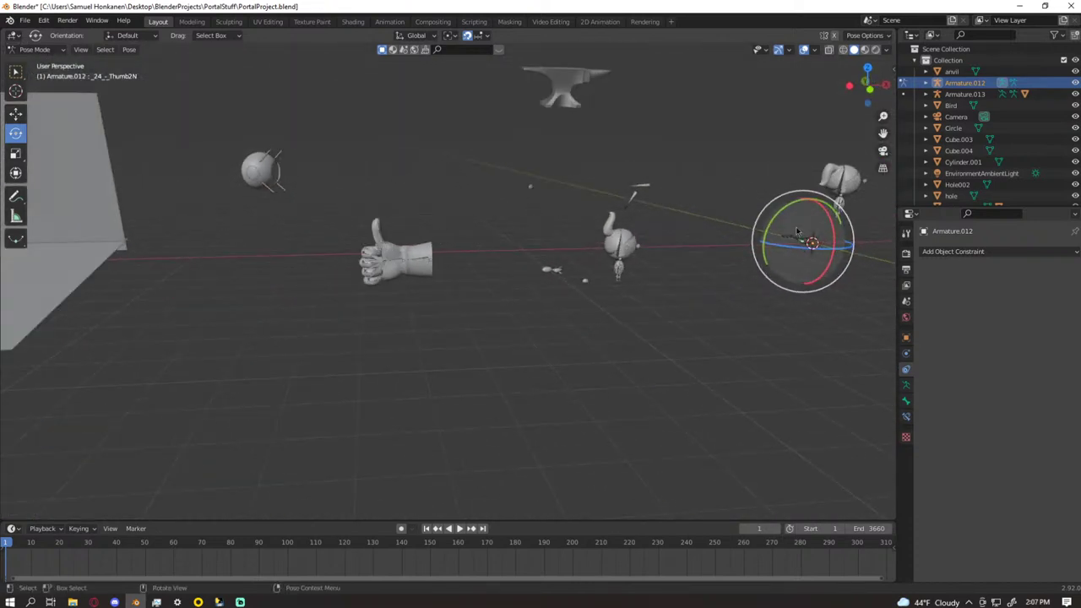
key("r")
key("r")
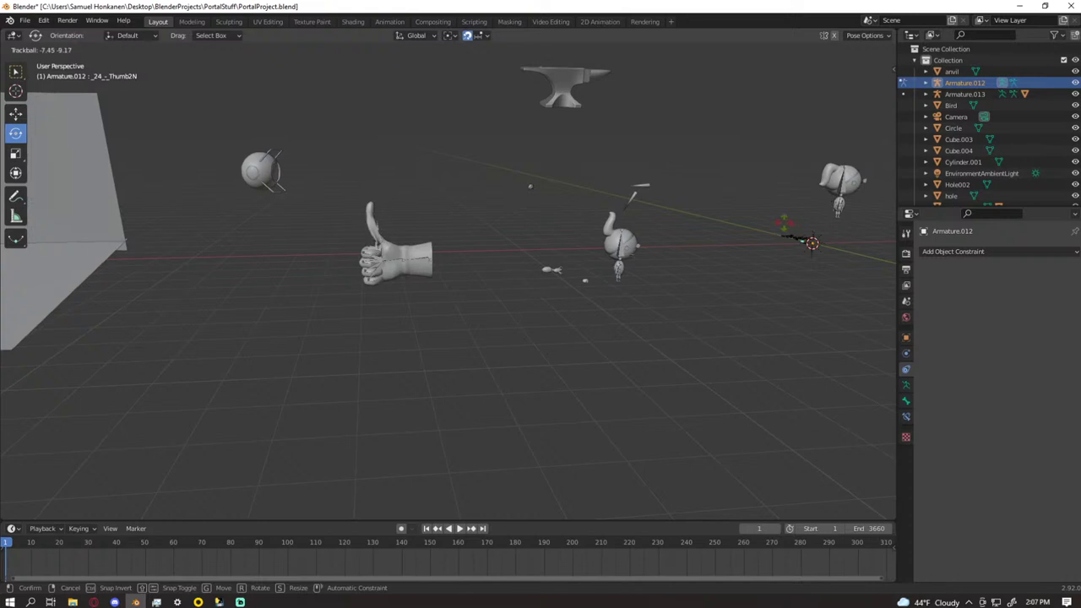
left_click(765, 221)
left_click(677, 171)
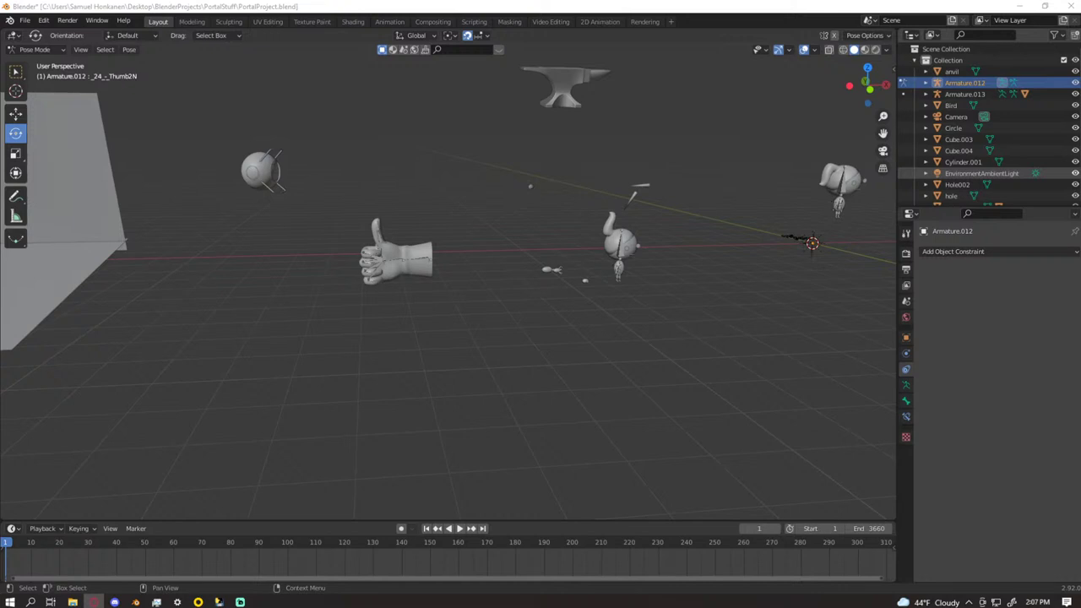
- Switch the viewport to Material Preview shading and frame the upright-ponytail character beside the hand model
middle_click_drag(606, 350, 507, 422)
scroll(419, 378, "up", 2)
middle_click_drag(372, 380, 503, 315, "shift")
scroll(502, 315, "up", 4)
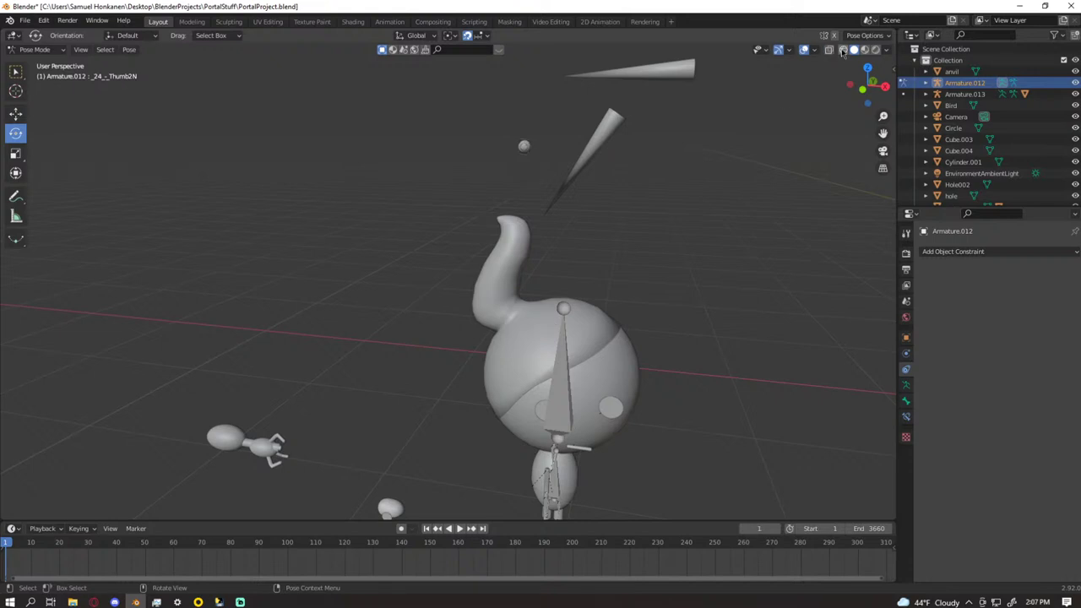
key("z")
middle_click_drag(743, 444, 667, 337, "shift")
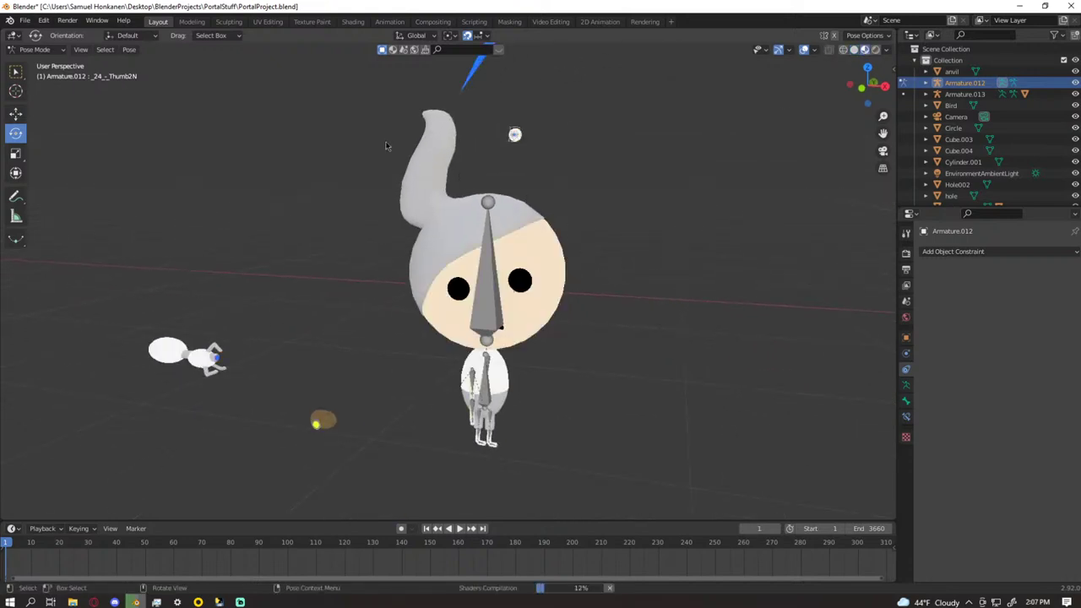
scroll(375, 148, "down", 4)
left_click_drag(439, 250, 497, 311)
left_click_drag(460, 277, 460, 277)
middle_click_drag(406, 241, 615, 283)
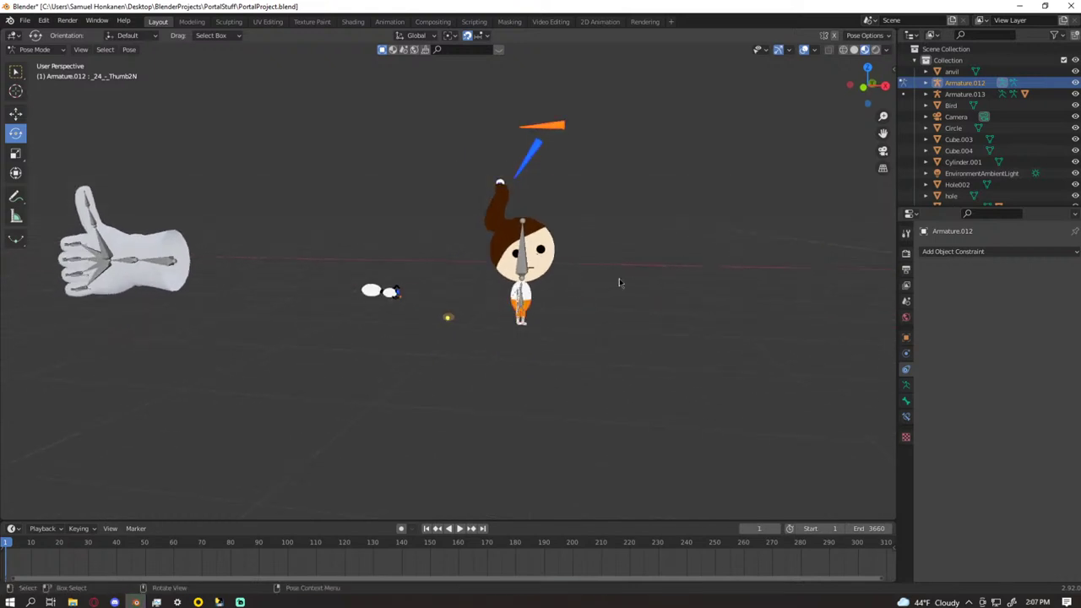
- Compare the two ponytail characters and examine the one above the world origin up close in material colours
scroll(616, 284, "down", 5)
middle_click_drag(683, 247, 479, 314, "shift")
scroll(481, 314, "up", 6)
mouse_move(620, 346)
middle_mouse_down()
mouse_move(649, 338)
mouse_move(608, 343)
middle_mouse_up()
scroll(566, 255, "down", 1)
left_click_drag(563, 205, 363, 373)
middle_click_drag(722, 152, 658, 180)
middle_click_drag(331, 155, 482, 81)
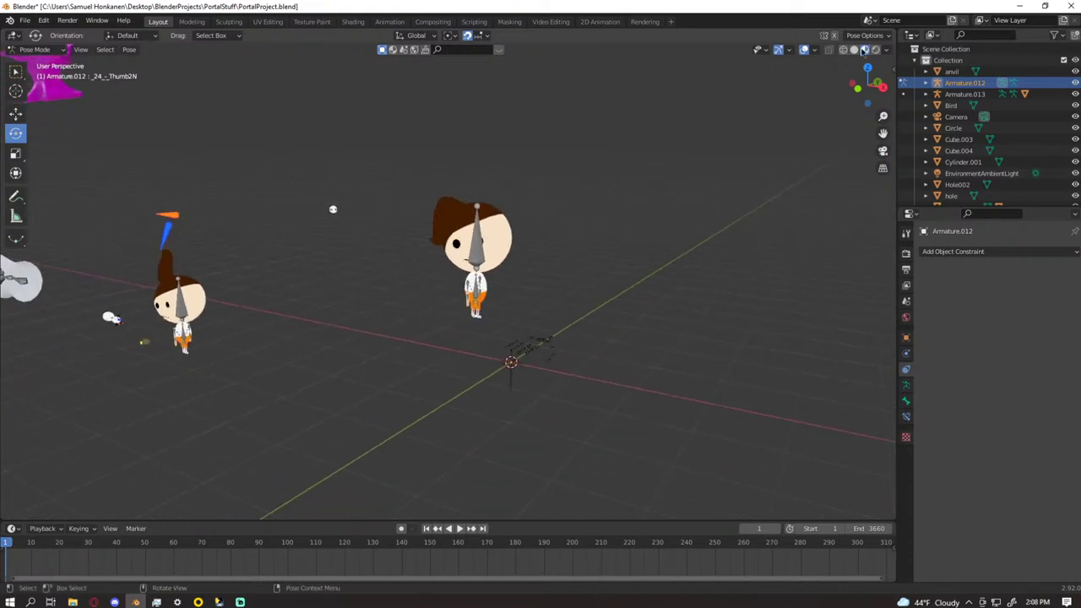
scroll(539, 239, "up", 5)
middle_click_drag(550, 234, 481, 254)
middle_click_drag(618, 219, 575, 228, "shift")
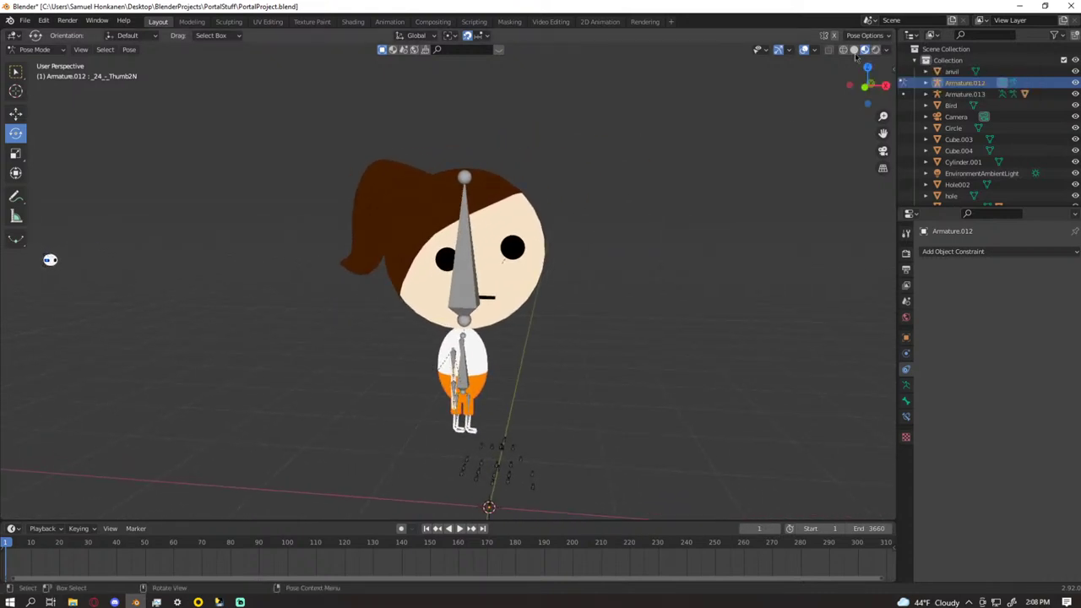
- Hide the viewport overlays to examine the character without its bones, and show the overlays again
left_click(805, 50)
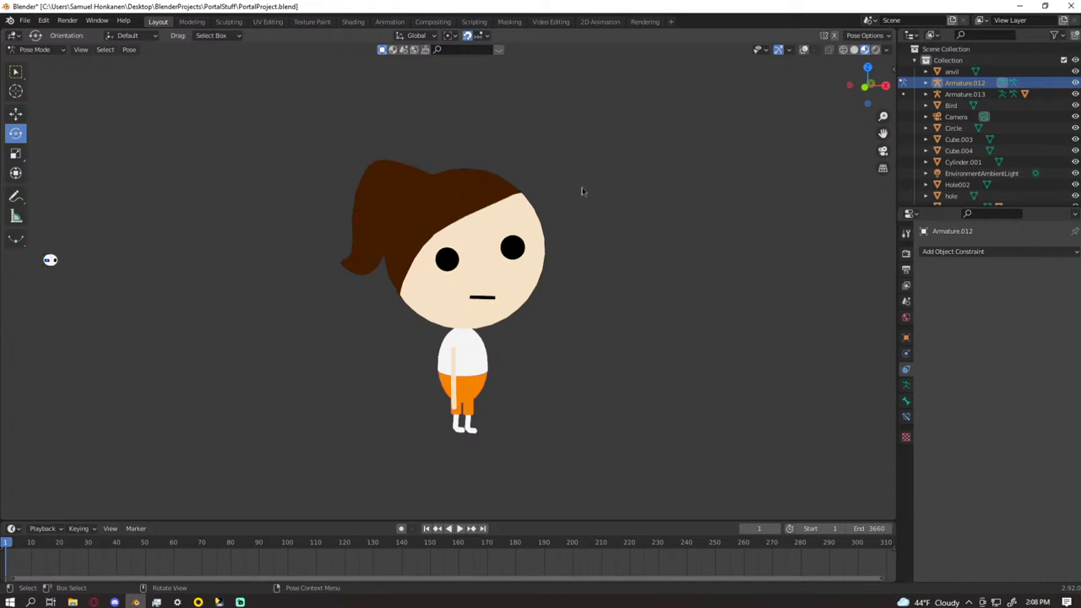
middle_click_drag(581, 188, 576, 189)
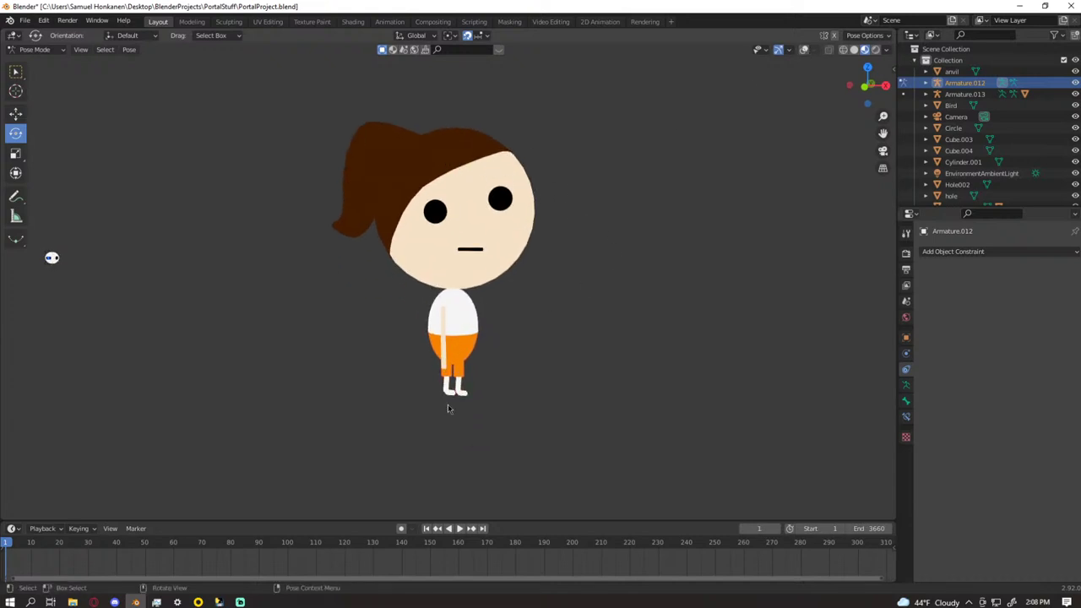
mouse_move(520, 310)
middle_mouse_down()
mouse_move(514, 333)
mouse_move(529, 321)
middle_mouse_up()
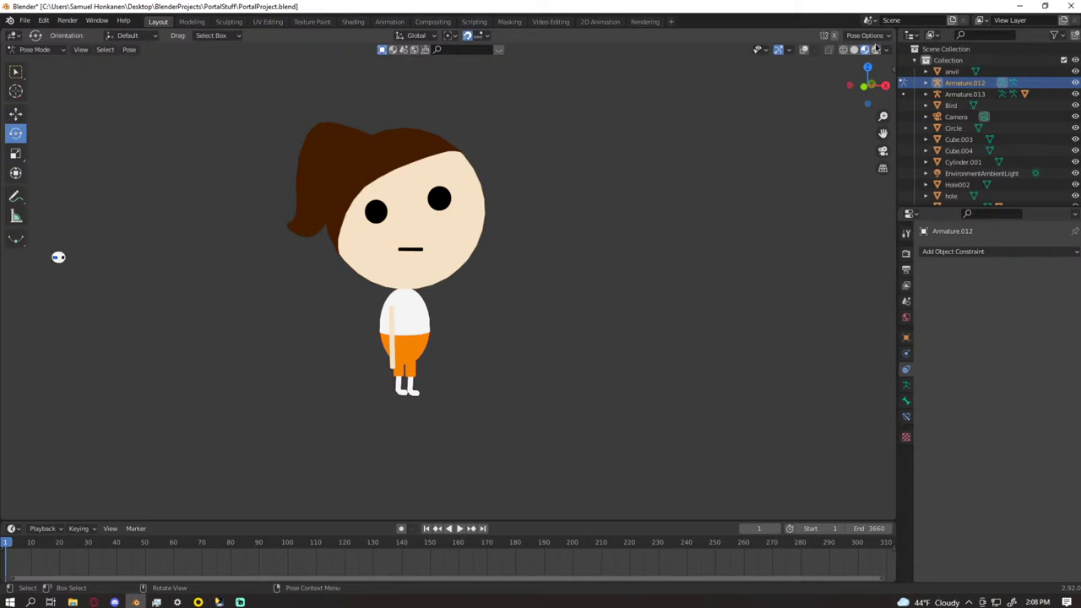
left_click_drag(550, 110, 268, 406)
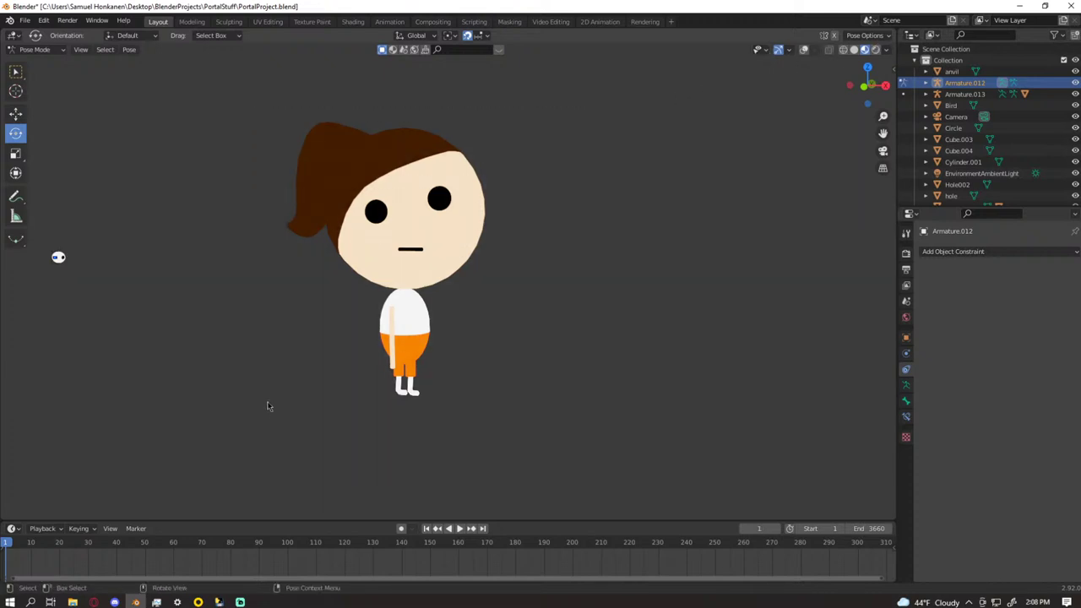
left_click(803, 50)
left_click_drag(567, 121, 267, 412)
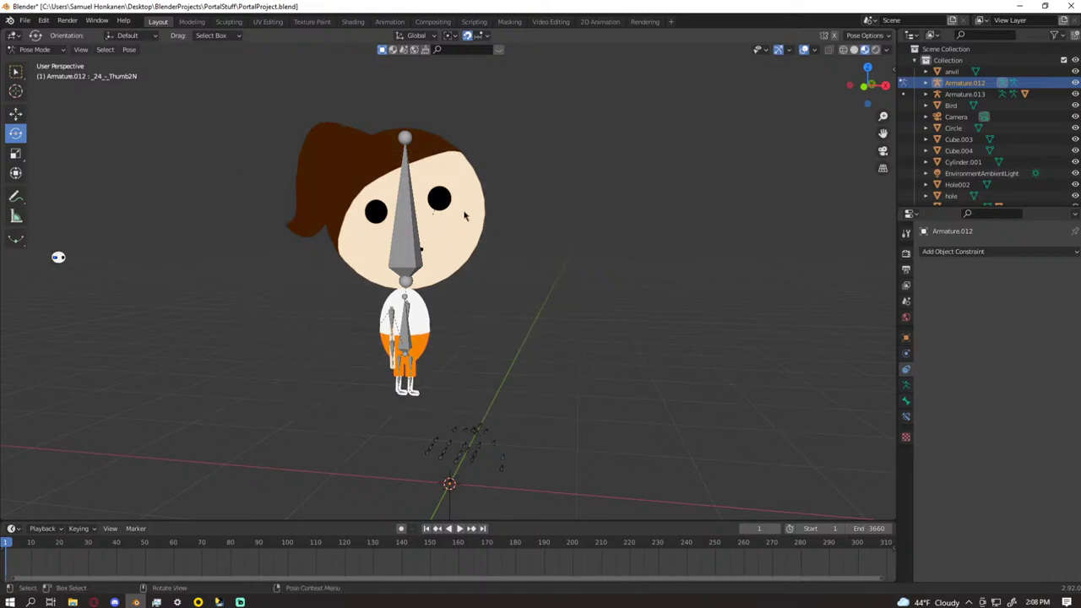
- Return to Object Mode and select the head mesh of the character above the world origin
key("ctrl+Tab")
left_click(490, 234)
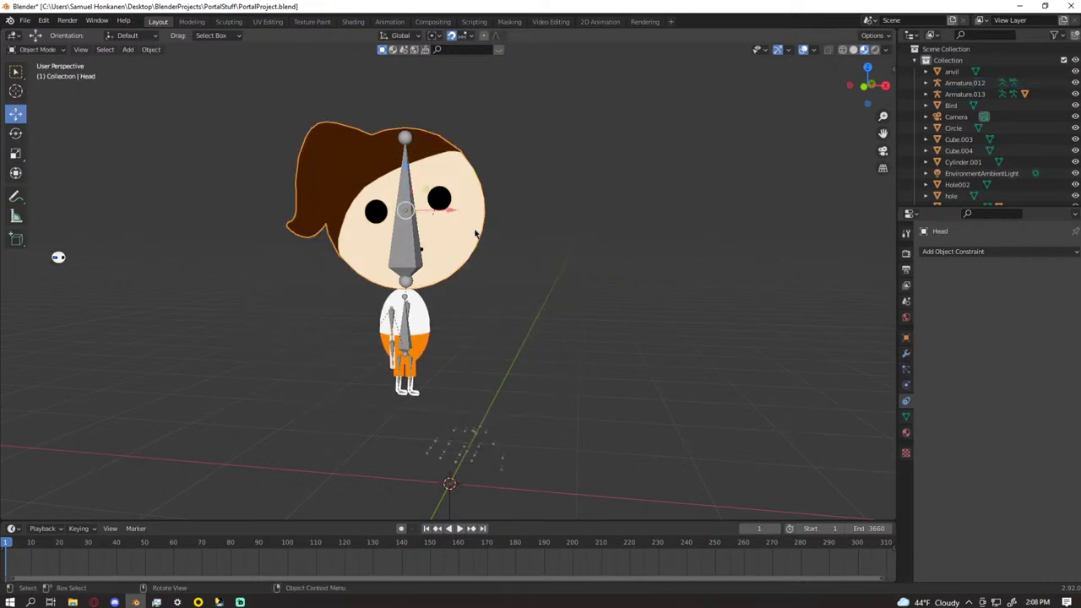
left_click_drag(525, 119, 245, 415)
middle_click_drag(415, 336, 448, 329)
scroll(461, 336, "down", 7)
left_click(468, 347)
scroll(482, 290, "up", 8)
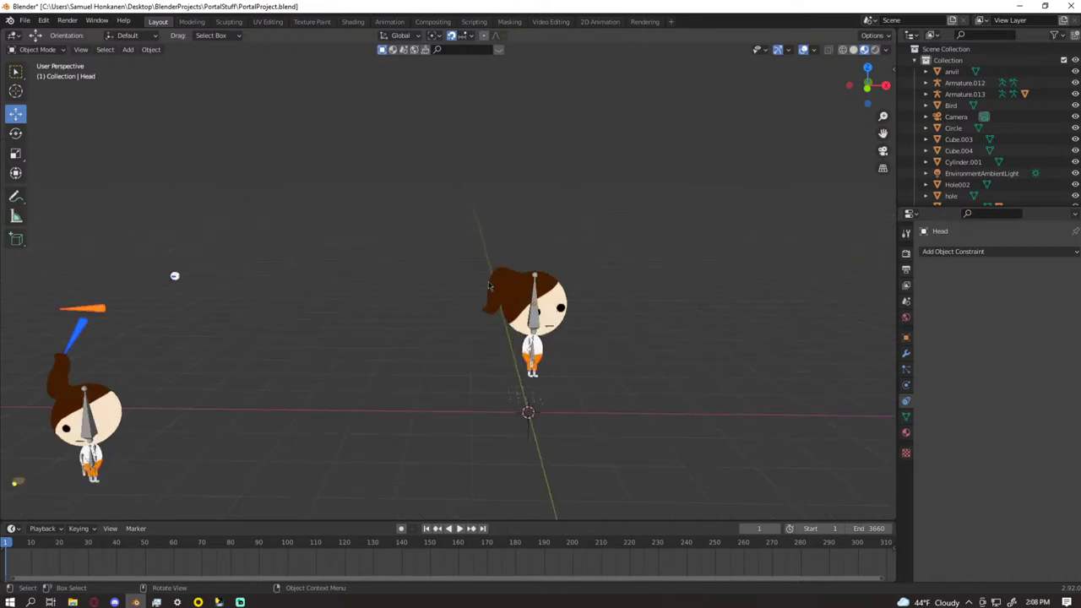
middle_click_drag(495, 279, 492, 269)
left_click(595, 206)
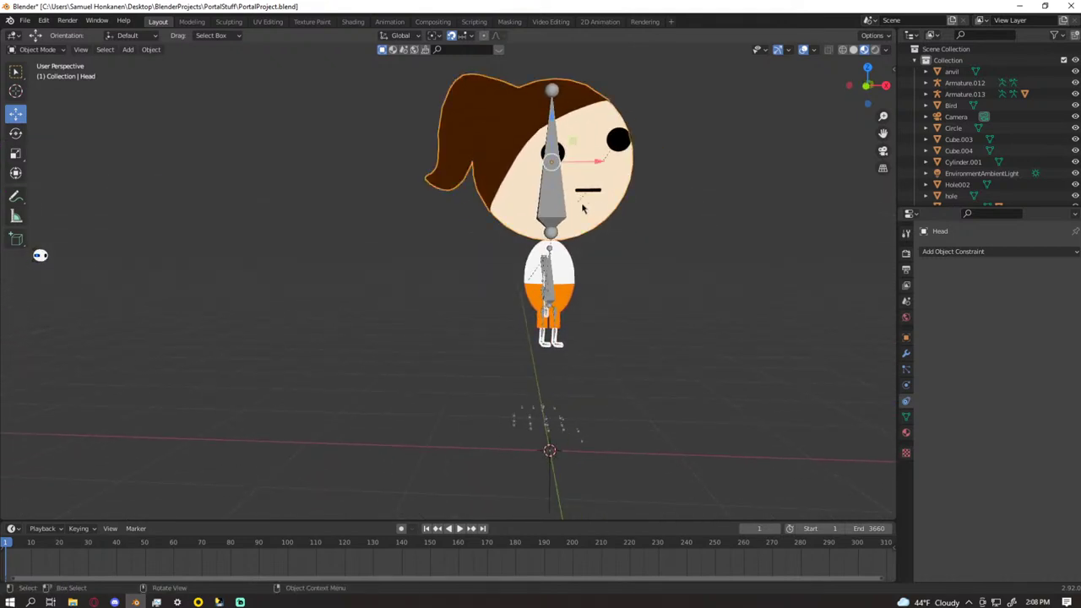
- Extend the selection from the head to the character's armatures, arms, torso and legs, finishing with a box selection around the whole character
left_click(553, 203, "shift")
middle_click_drag(559, 280, 267, 278)
middle_click_drag(135, 233, 206, 268)
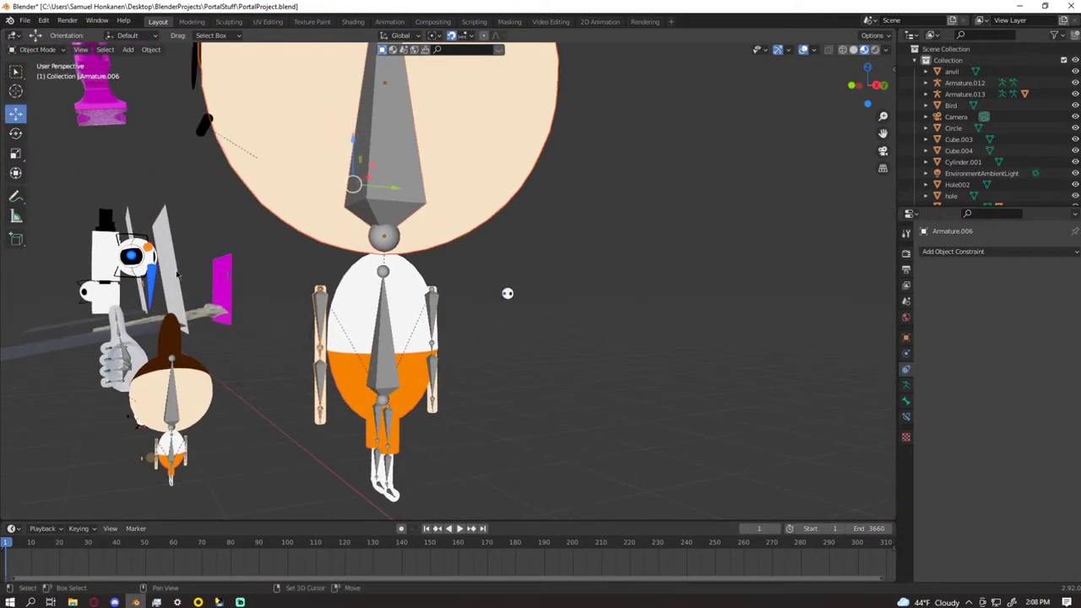
left_click(387, 331, "shift")
left_click(434, 316, "shift")
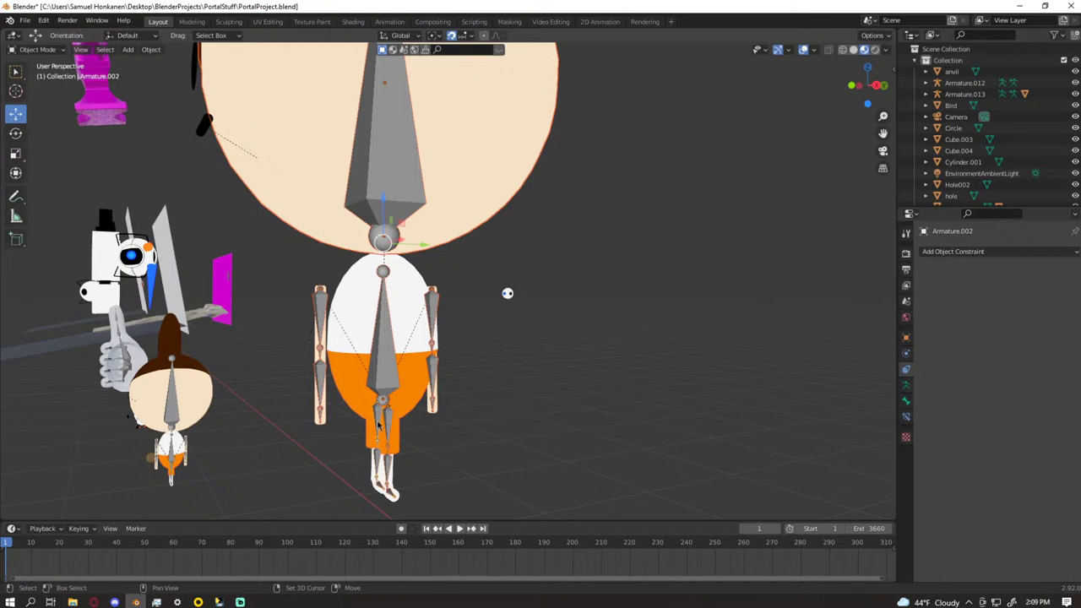
middle_click_drag(389, 434, 701, 304)
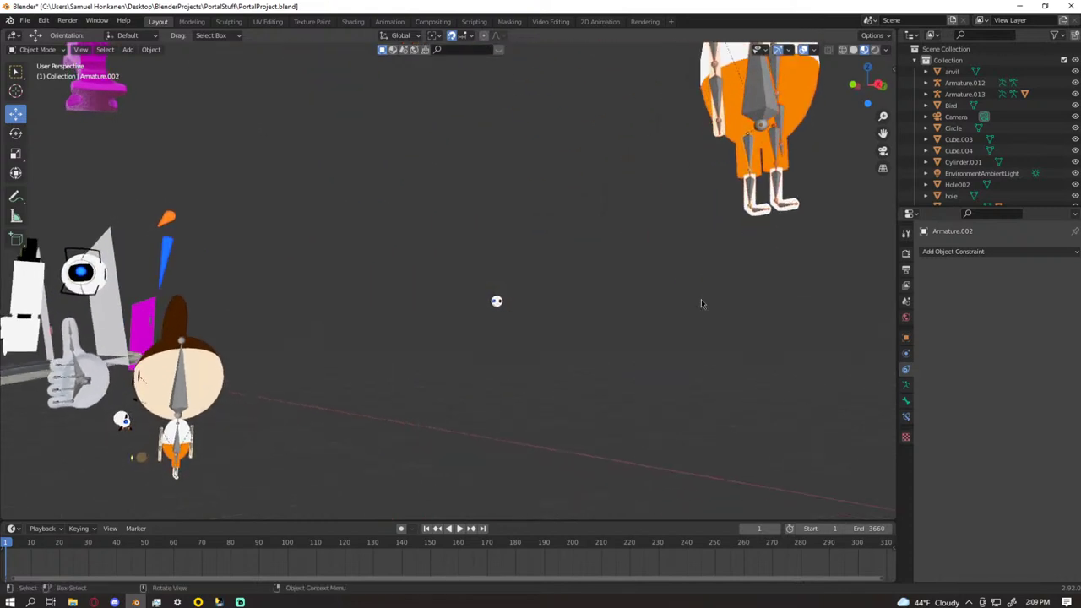
left_click(786, 168)
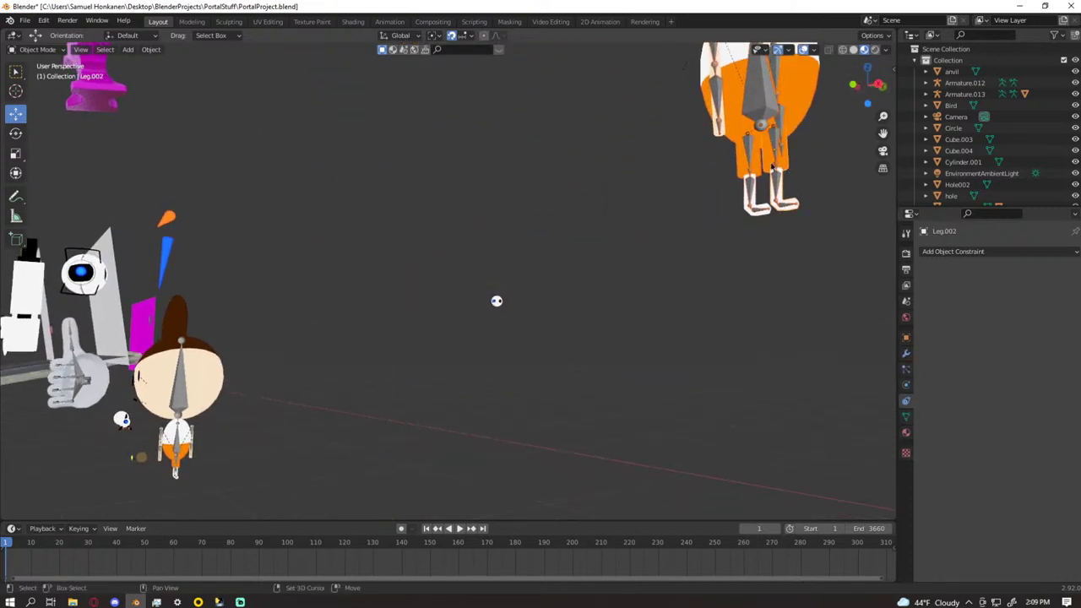
scroll(753, 162, "down", 4)
middle_click_drag(769, 152, 744, 155)
left_click_drag(584, 174, 456, 363)
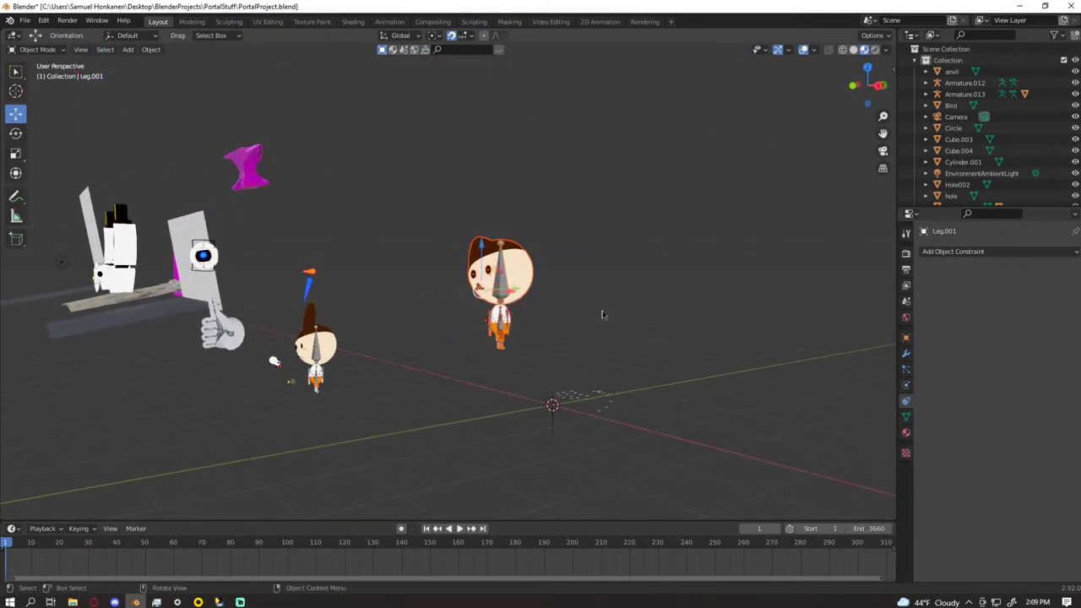
scroll(599, 320, "up", 4)
middle_click_drag(595, 321, 537, 332)
middle_click_drag(292, 279, 603, 294)
key("g")
key("shift+x")
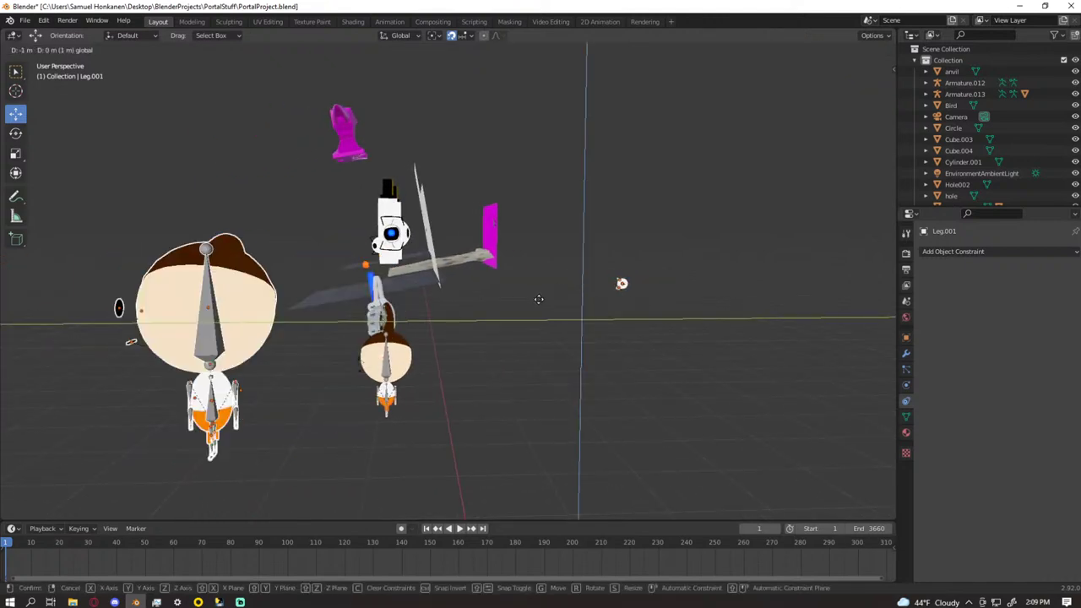
key("Escape")
- Inspect the small round robot with the blue eye that is also part of the selection
middle_click_drag(507, 327, 629, 384)
scroll(479, 166, "up", 4)
scroll(477, 164, "up", 3)
middle_click_drag(491, 157, 492, 463, "shift")
scroll(476, 205, "up", 4)
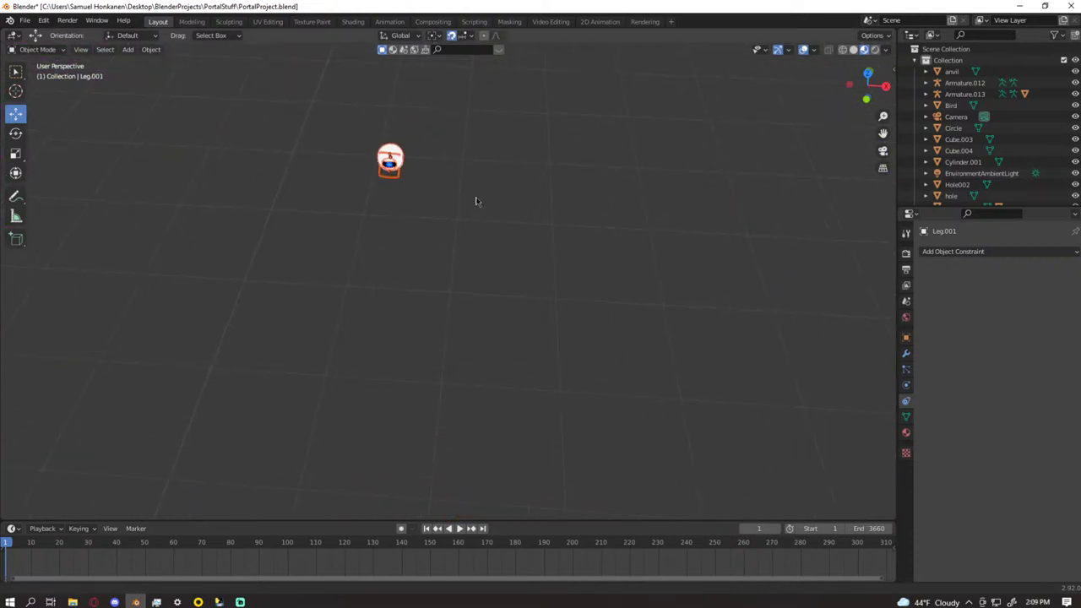
middle_click_drag(512, 291, 490, 241)
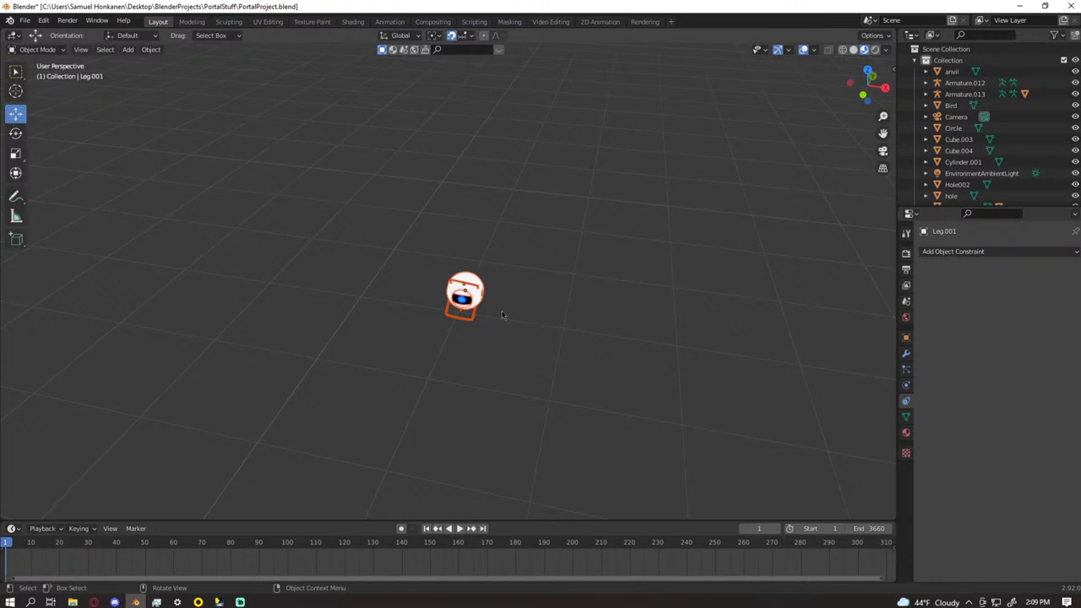
scroll(501, 310, "down", 5)
scroll(501, 310, "down", 8)
- Survey the row of Portal models along the X axis, including the robots and wall panels, and return to the selected character
middle_click_drag(321, 336, 394, 311, "shift")
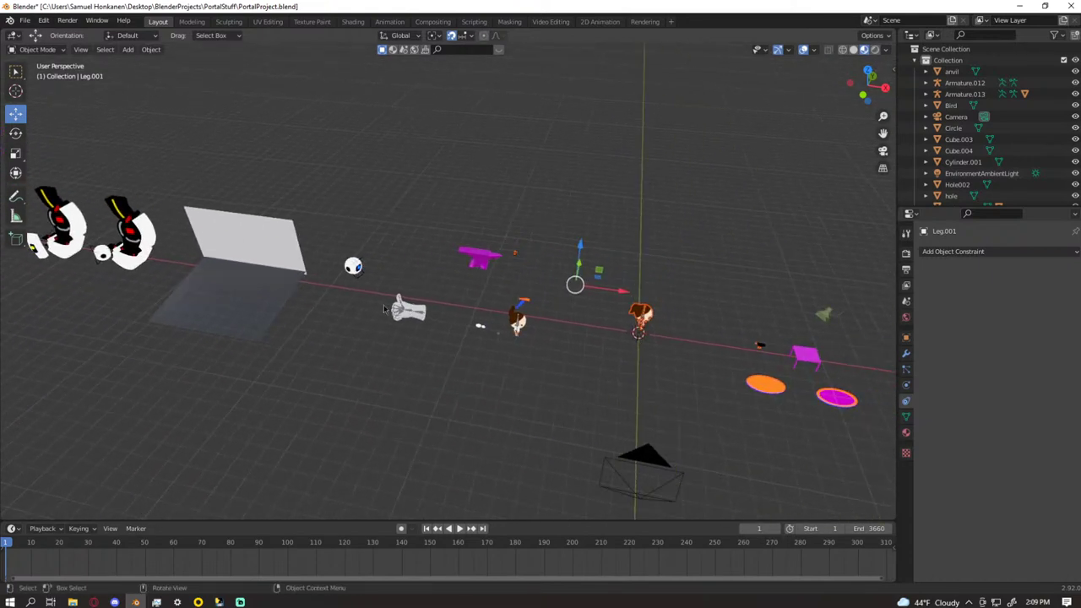
middle_click_drag(292, 283, 553, 305)
scroll(392, 348, "up", 4)
middle_click_drag(622, 315, 295, 251, "shift")
scroll(295, 251, "down", 5)
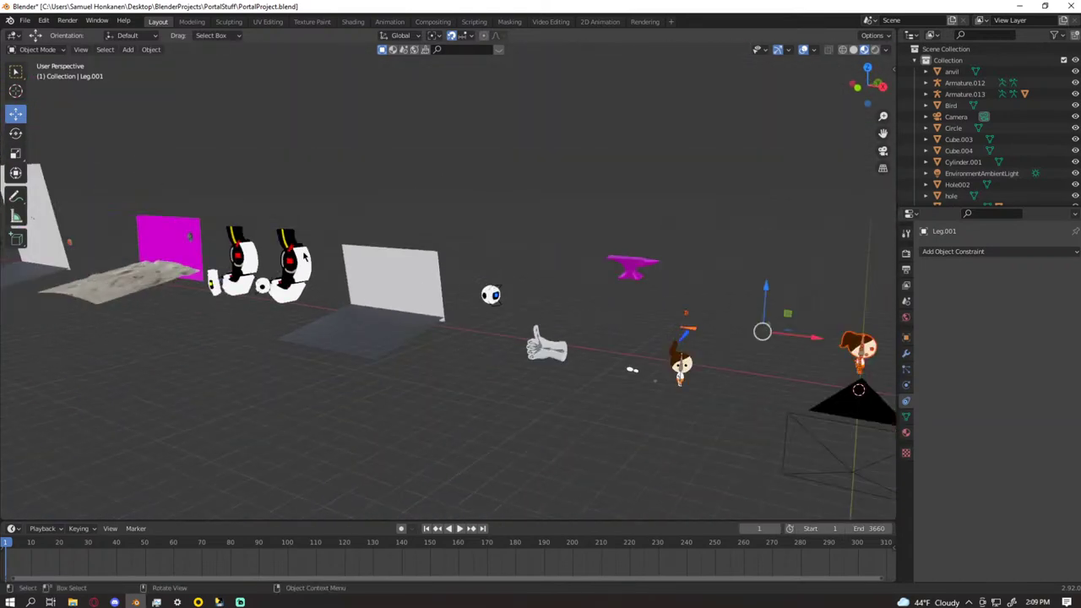
middle_click_drag(571, 336, 190, 252, "shift")
scroll(191, 251, "down", 5)
middle_click_drag(705, 282, 573, 305, "shift")
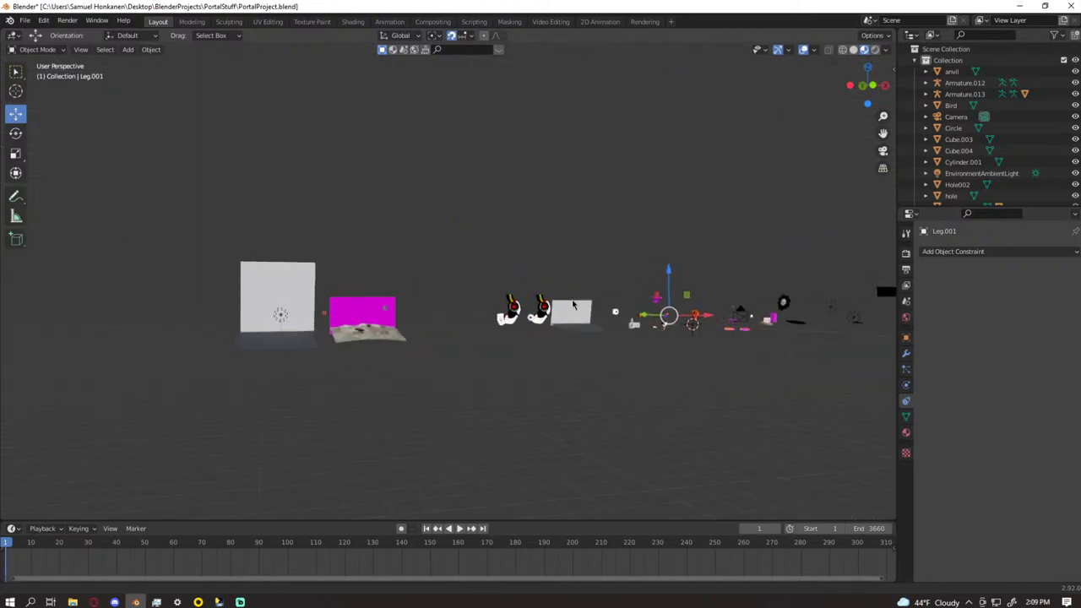
scroll(634, 353, "up", 8)
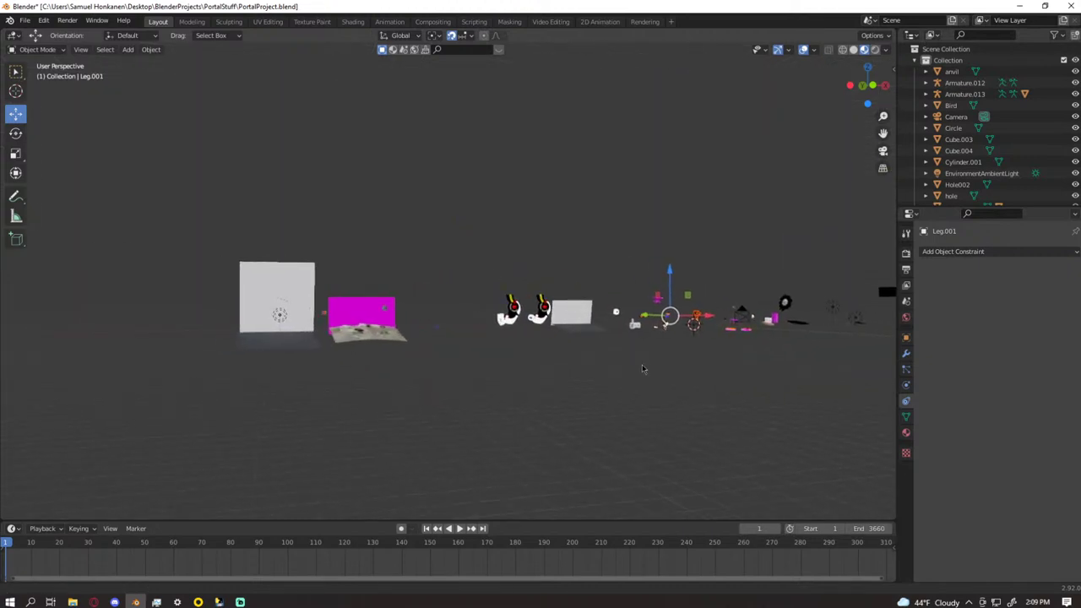
middle_click_drag(641, 292, 551, 310)
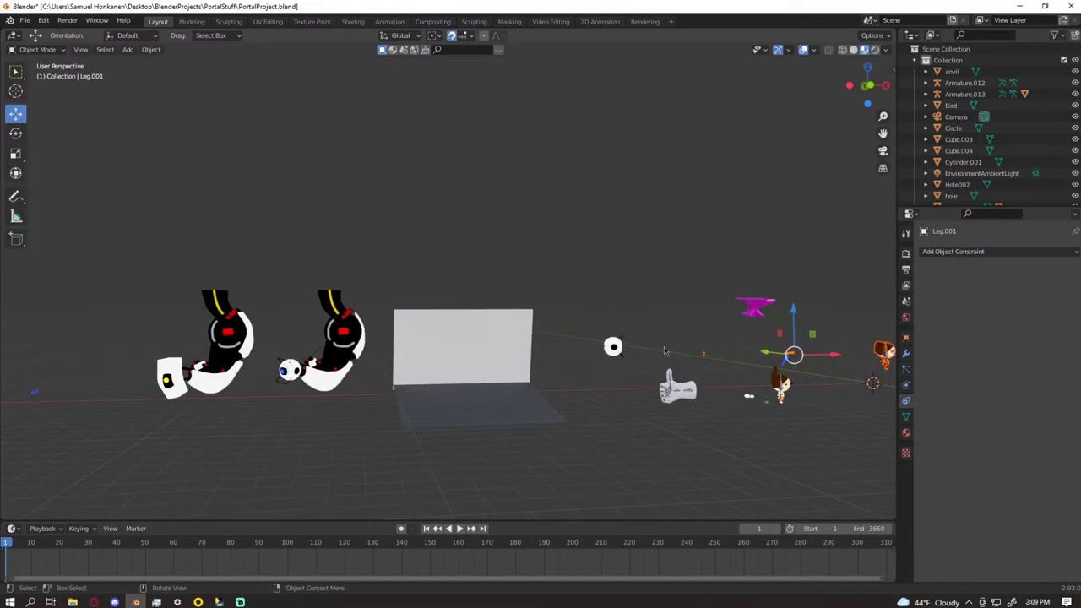
scroll(682, 357, "up", 4)
scroll(676, 345, "down", 6, "ctrl")
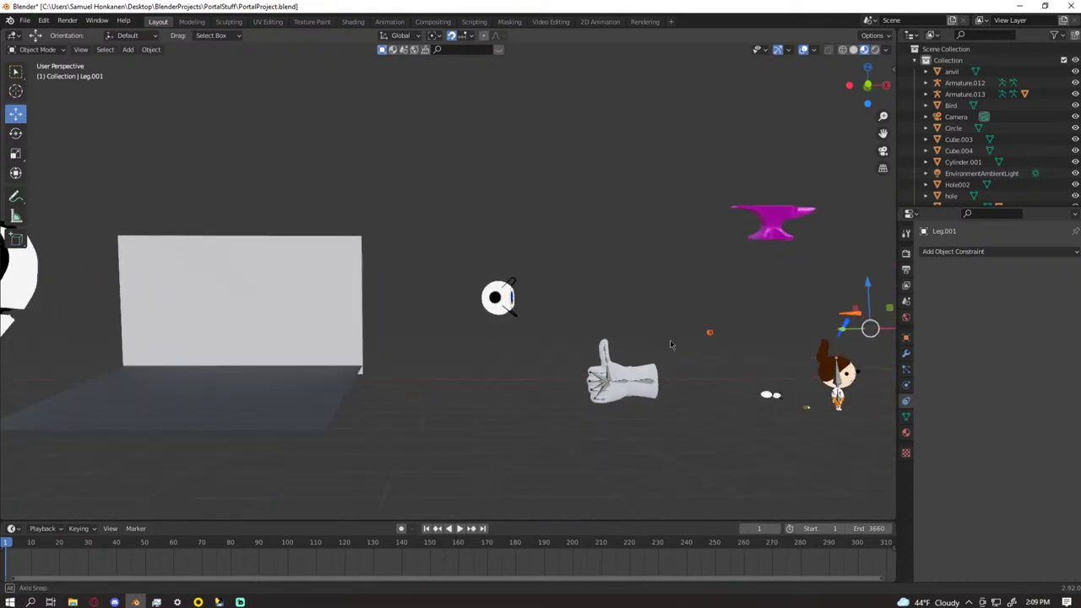
middle_click_drag(682, 339, 554, 380, "shift")
scroll(516, 338, "up", 3)
scroll(530, 341, "down", 3)
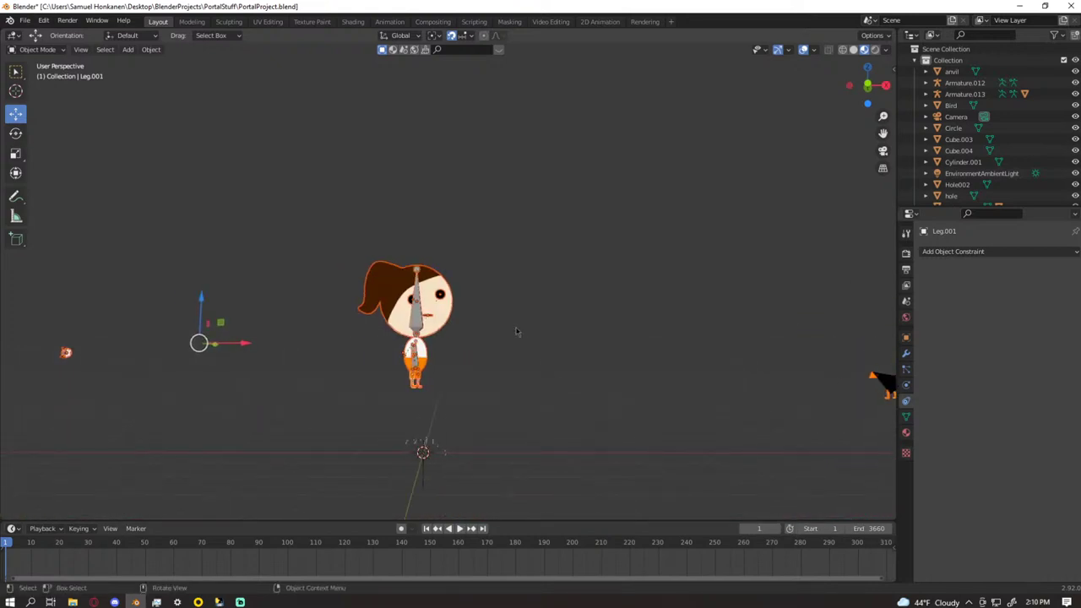
- Reselect only the floating character above the world origin, leaving out the round robot, and check the selection from several angles
left_click_drag(338, 234, 510, 405)
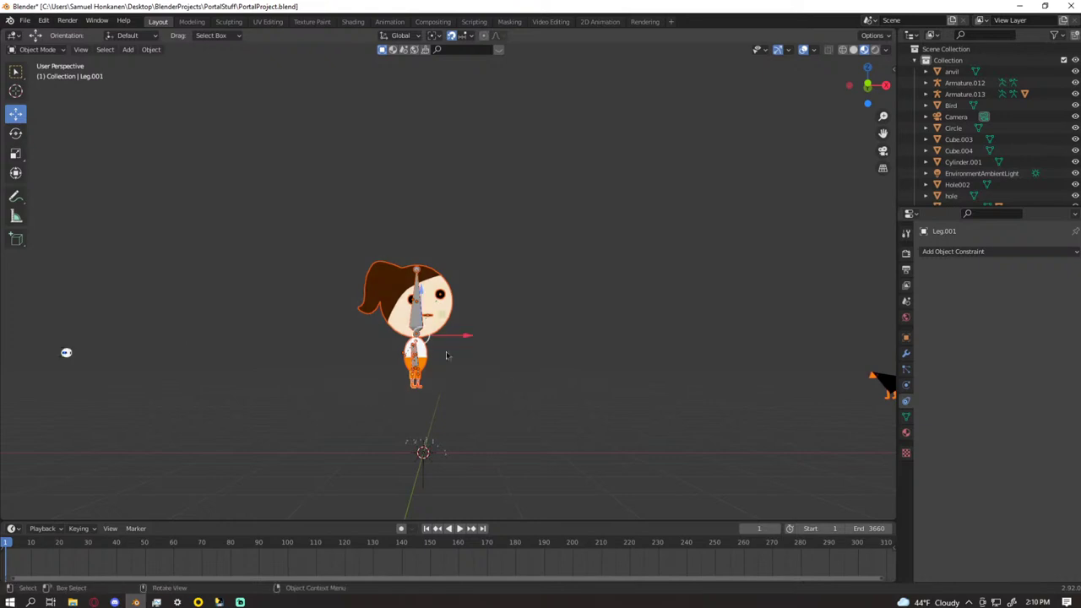
mouse_move(257, 292)
middle_mouse_down("shift")
mouse_move(609, 325)
mouse_move(552, 300)
mouse_move(248, 280)
middle_mouse_up("shift")
scroll(485, 314, "up", 8)
middle_click_drag(485, 312, 324, 308)
scroll(361, 320, "down", 10)
scroll(363, 317, "up", 8)
middle_click_drag(215, 273, 201, 322, "shift")
middle_click_drag(78, 427, 397, 308)
scroll(358, 399, "up", 3)
middle_click_drag(336, 408, 535, 341)
scroll(447, 342, "up", 1)
scroll(535, 341, "down", 5)
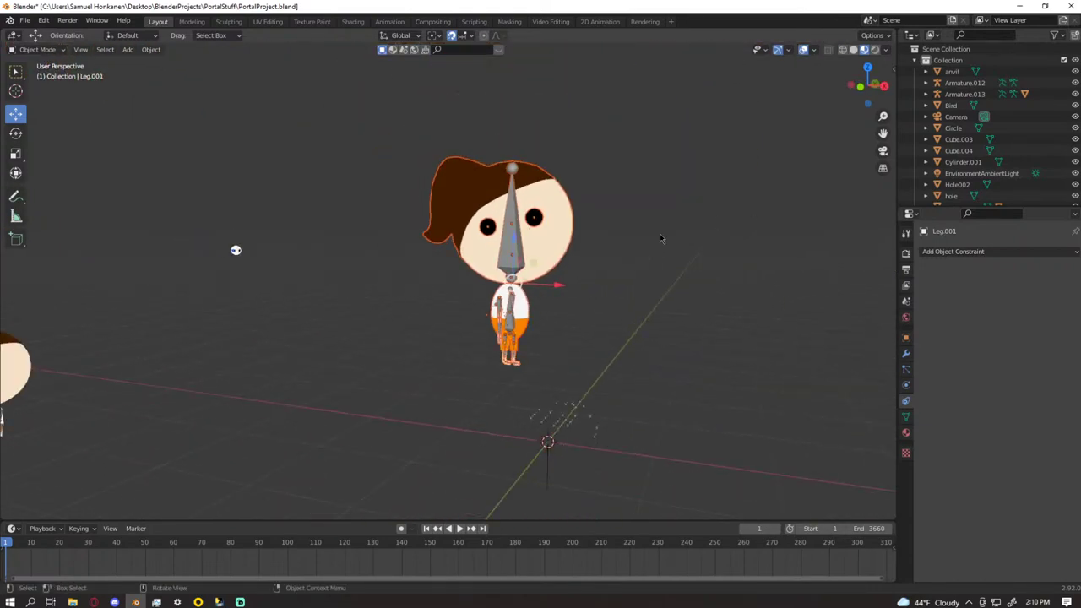
scroll(565, 266, "down", 15)
scroll(571, 263, "up", 6)
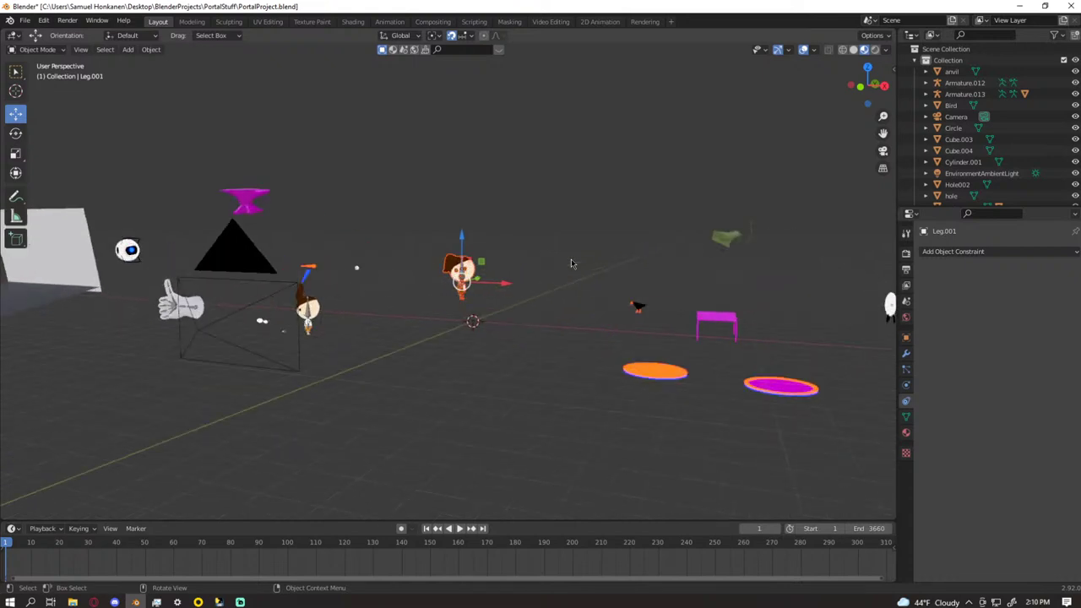
scroll(570, 263, "up", 8)
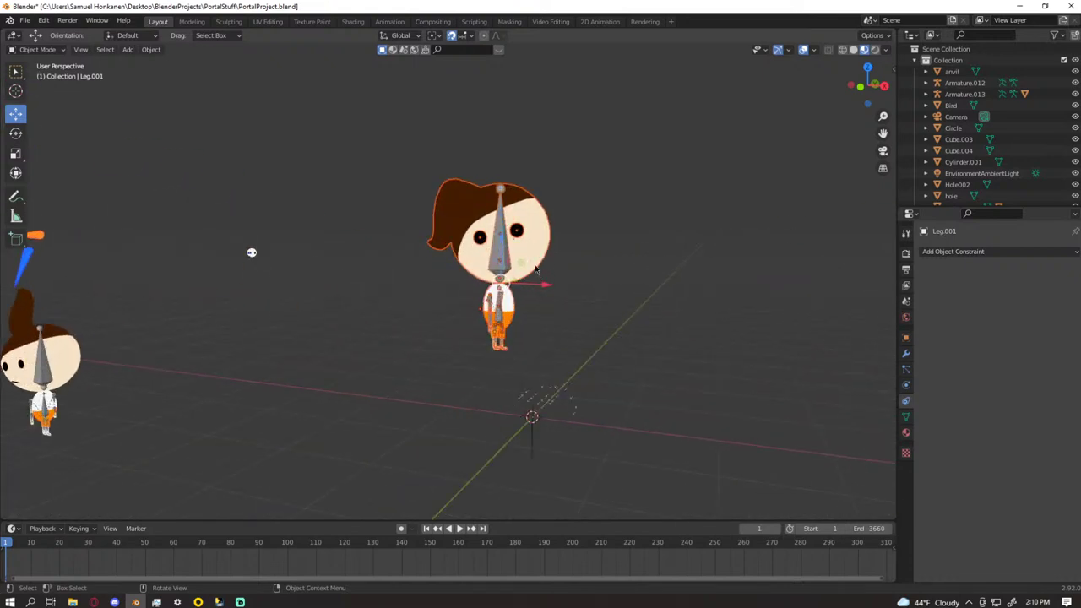
- Start an FBX export of the selected character
left_click(26, 22)
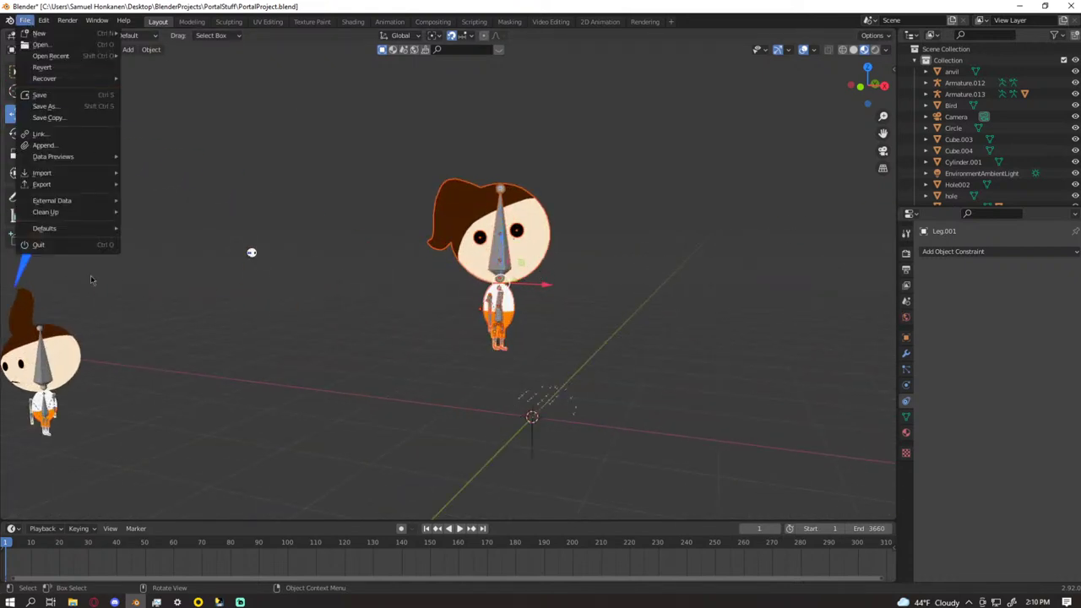
mouse_move(74, 602)
left_click(195, 562)
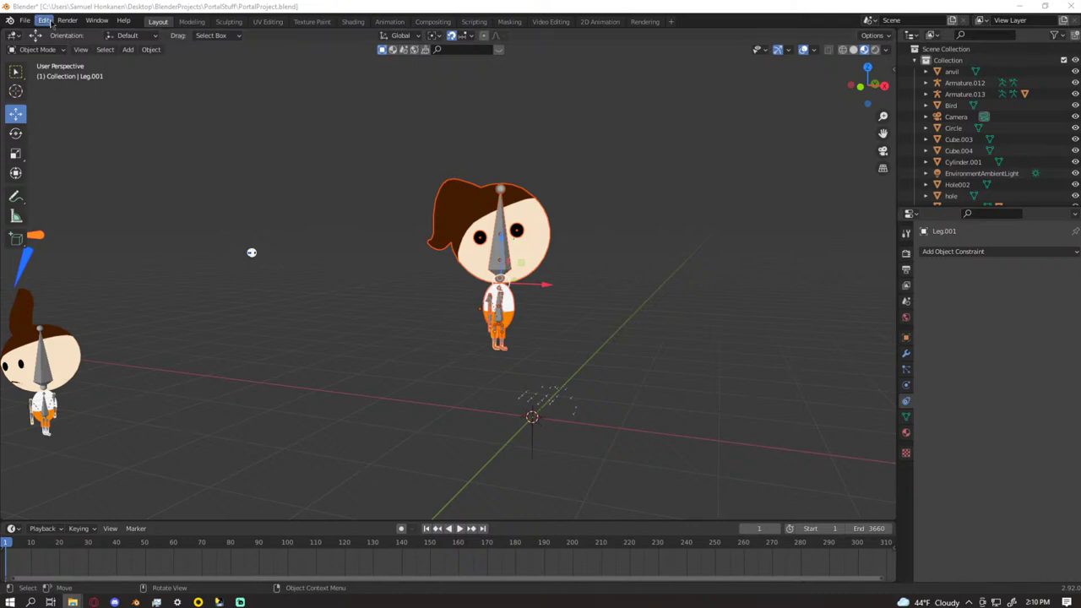
left_click(23, 23)
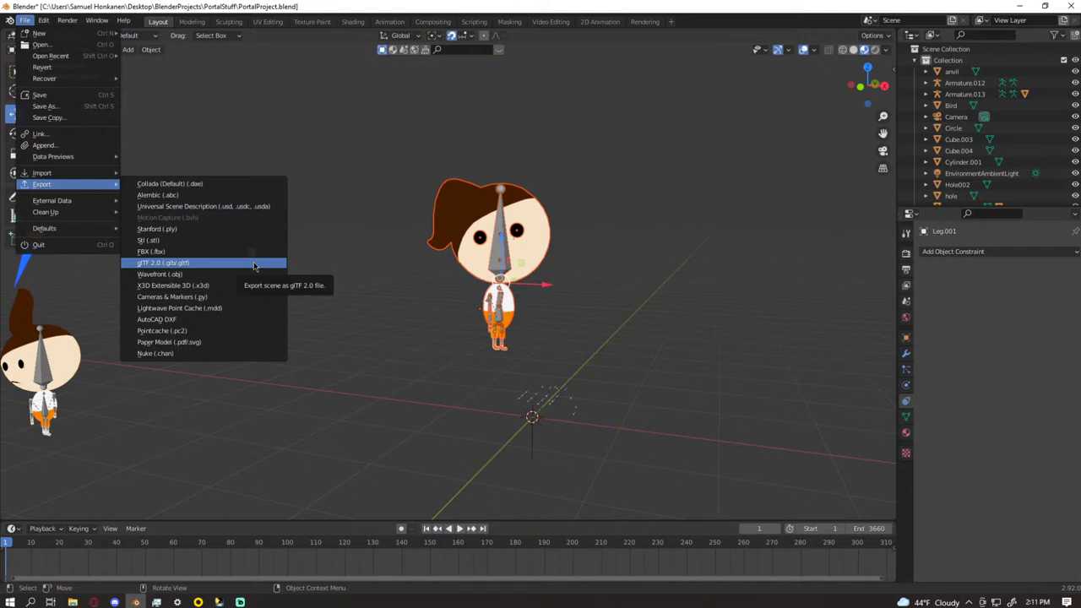
left_click(211, 255)
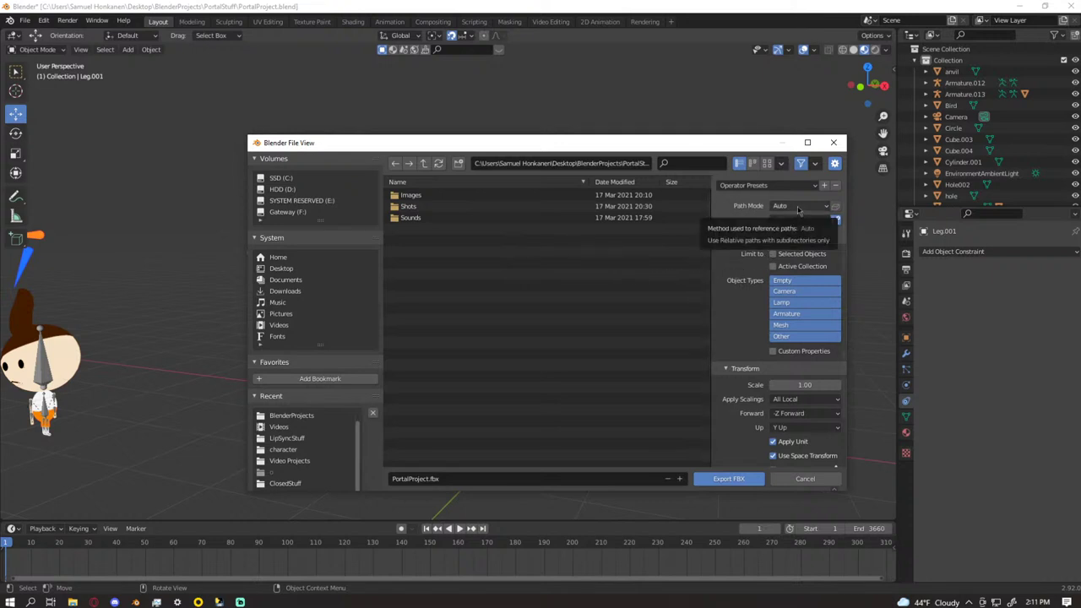
- Review the FBX transform, geometry and armature options and limit the export to selected objects
scroll(802, 376, "down", 3)
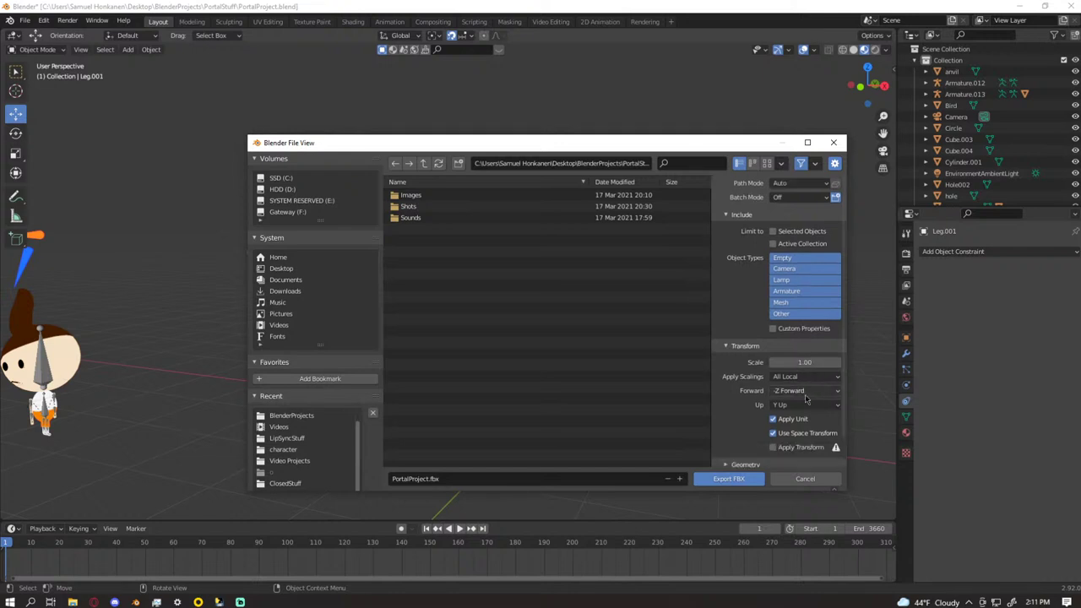
left_click(746, 433)
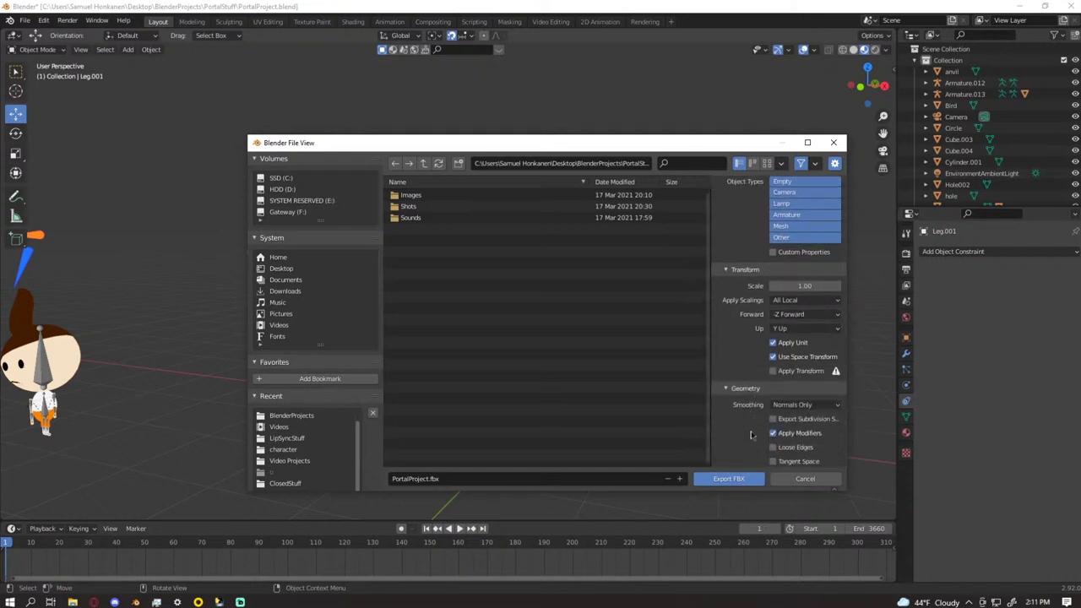
scroll(750, 435, "down", 3)
left_click(754, 446)
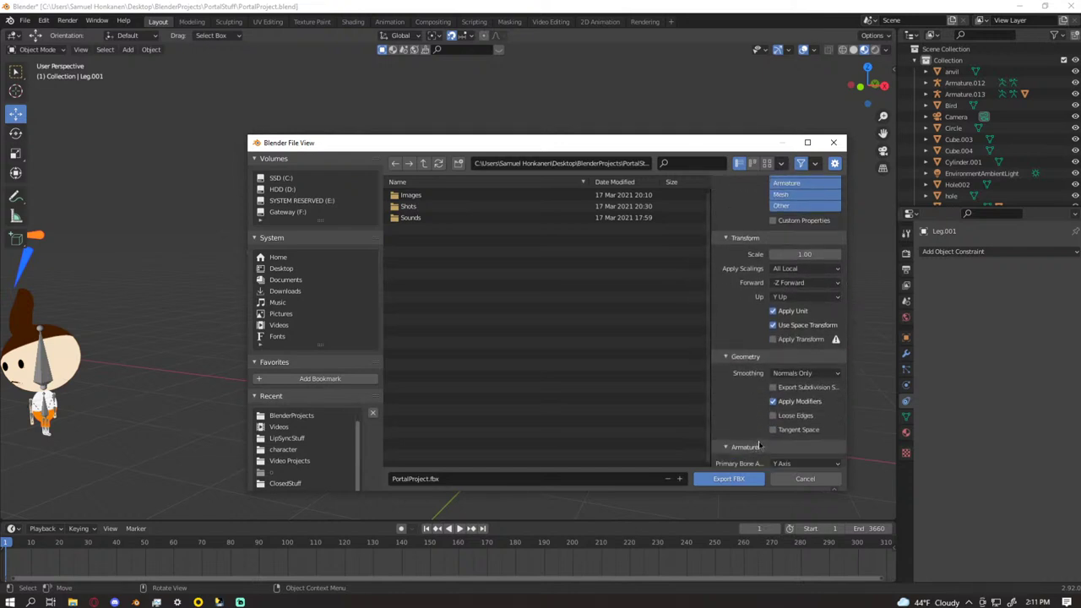
scroll(755, 447, "down", 3)
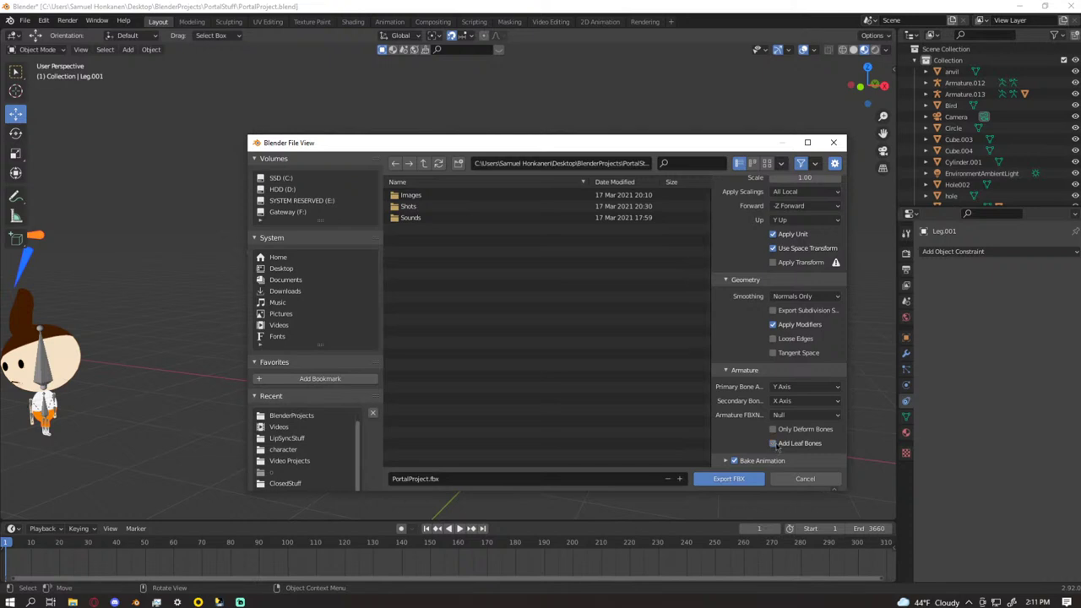
scroll(745, 405, "up", 8)
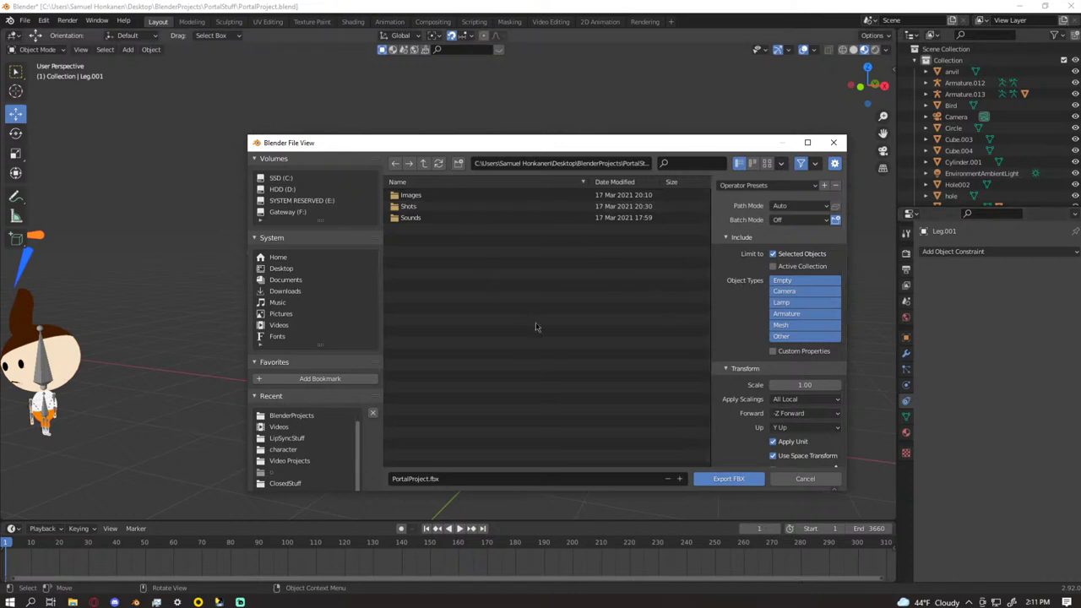
- Name the export file Chell and export the selected character as FBX
left_click(743, 480)
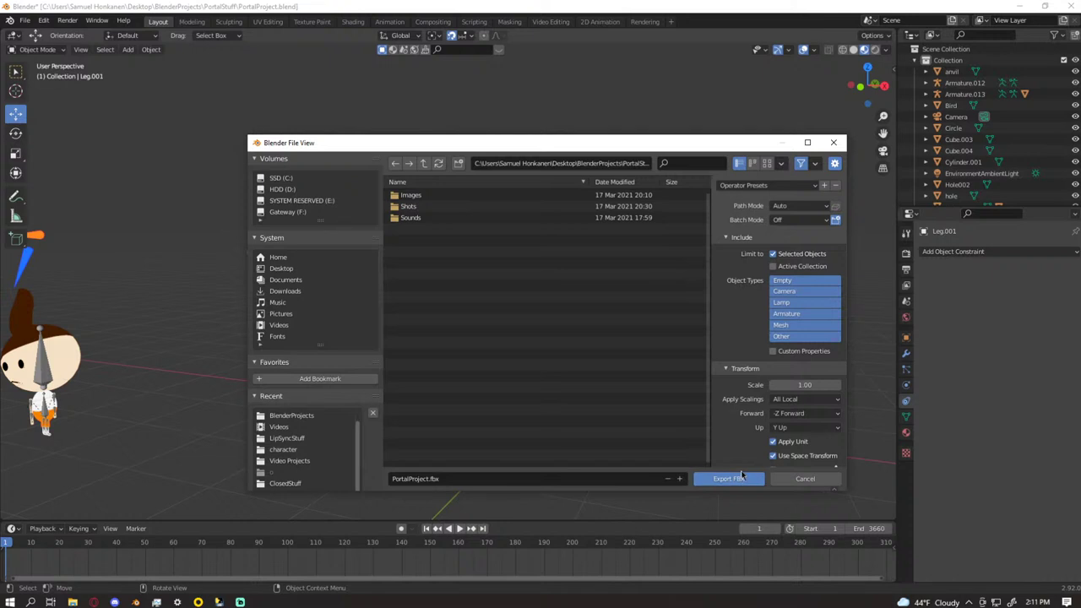
left_click(743, 478)
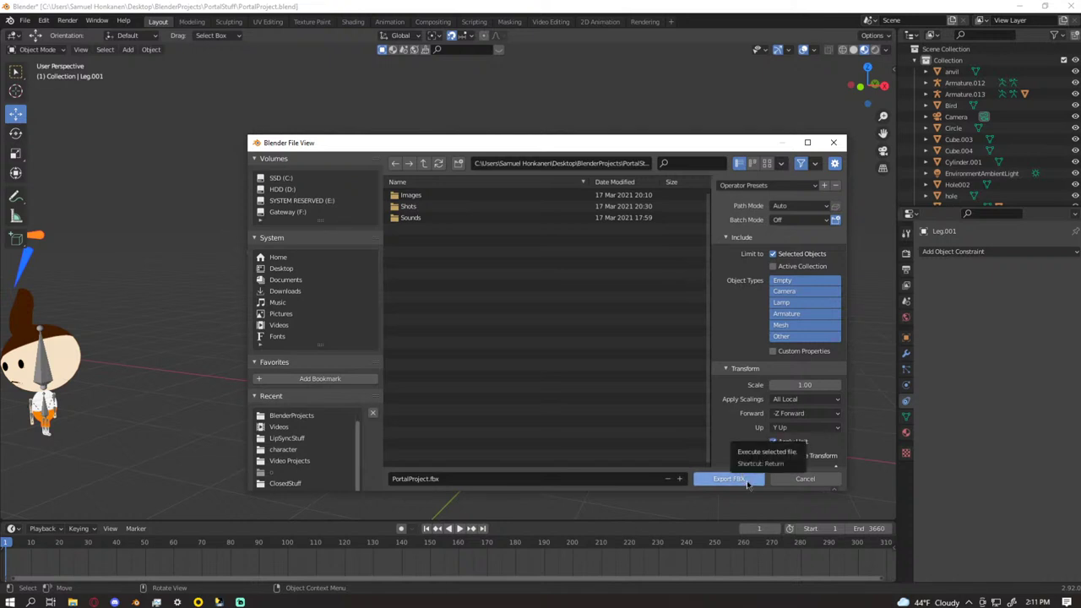
left_click(395, 479)
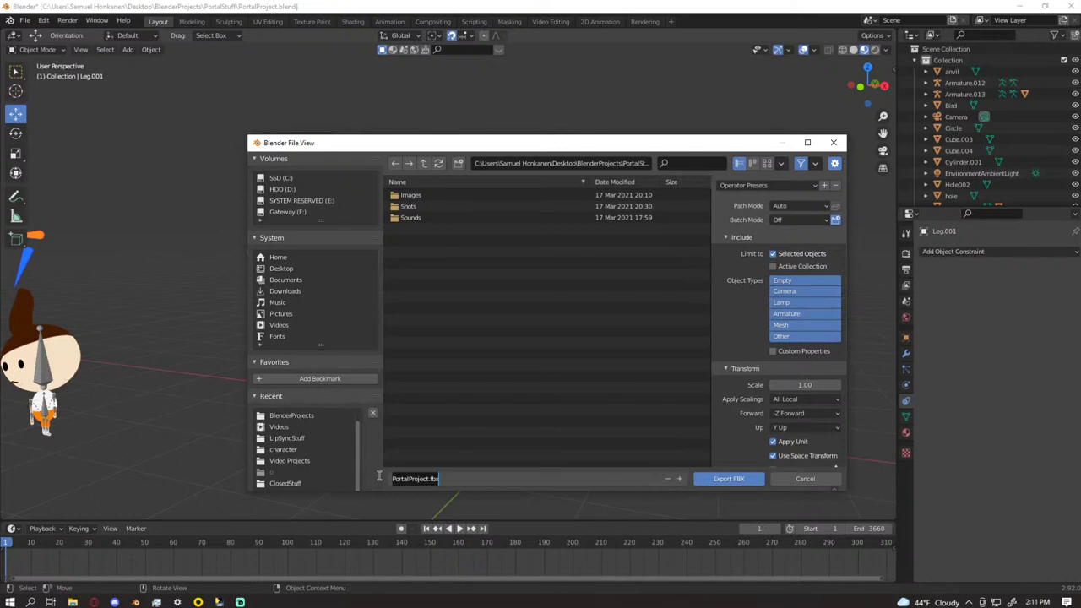
type("c")
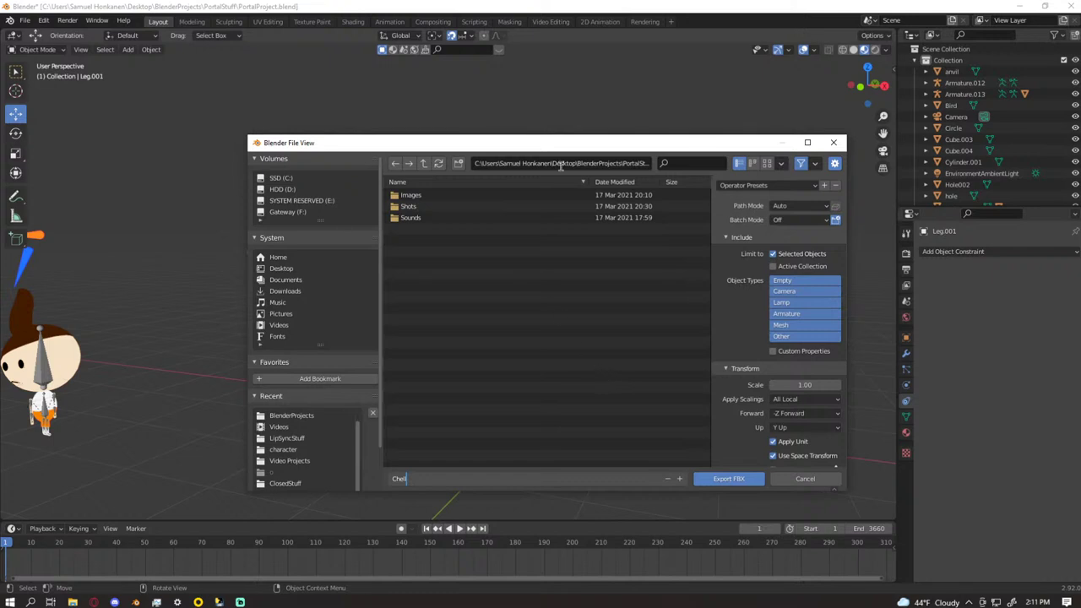
left_click_drag(564, 144, 1080, 81)
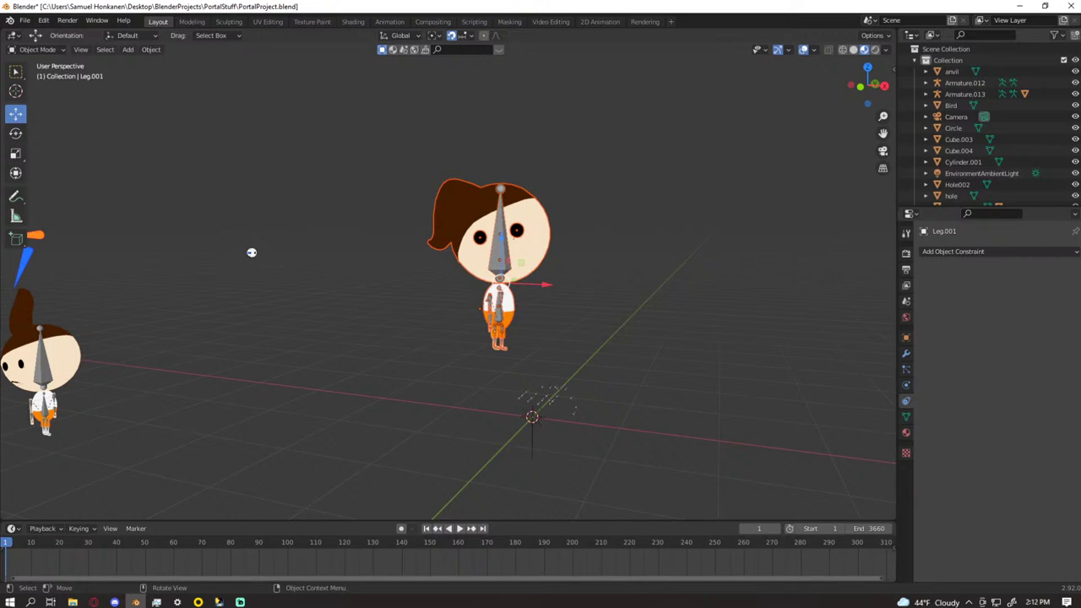
- Deselect the character and open a second Blender instance, dismissing its splash screen
scroll(731, 316, "down", 6)
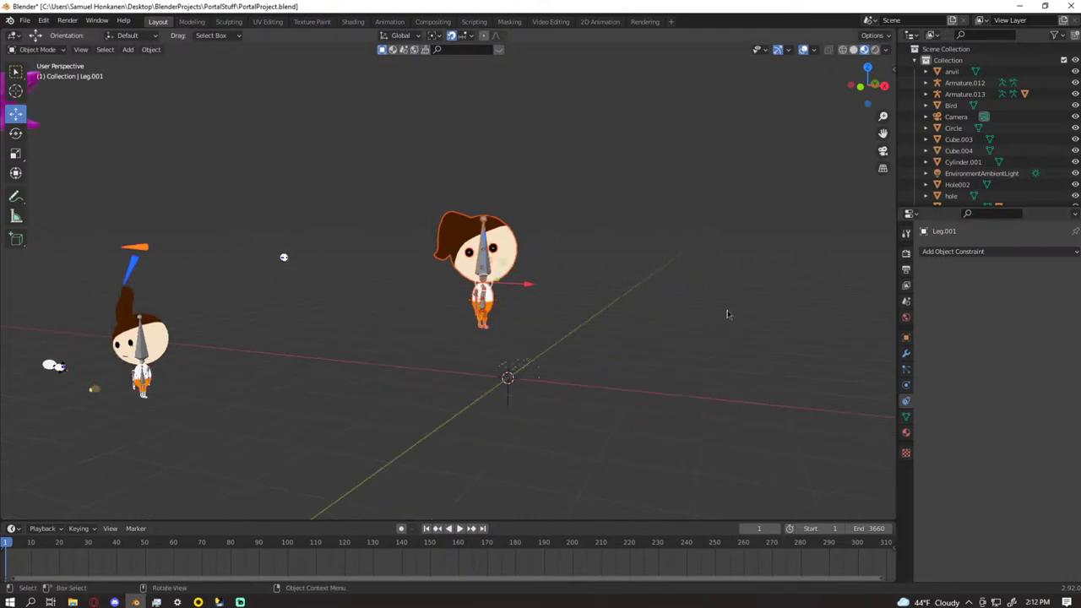
left_click(556, 253)
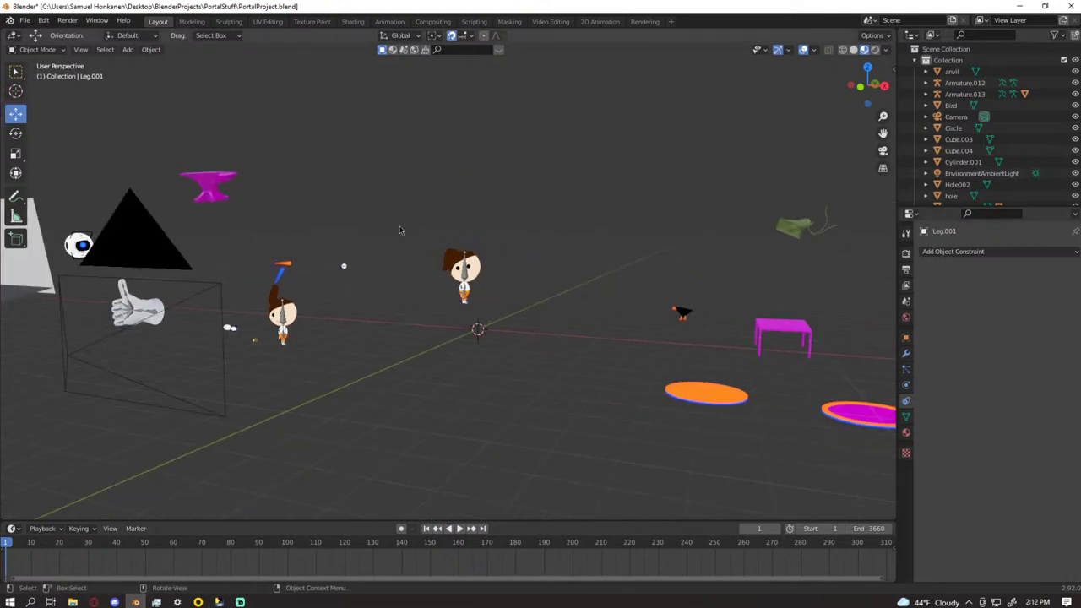
right_click(135, 601)
left_click(127, 545)
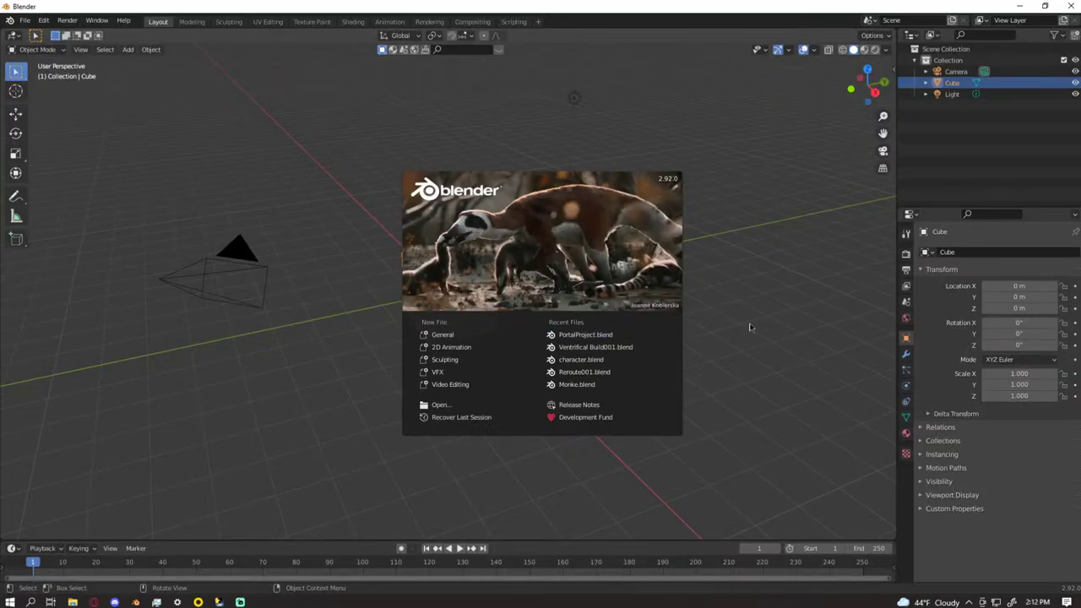
left_click(738, 328)
- Delete the default cube, camera and light from the new scene
middle_click_drag(747, 326, 619, 321)
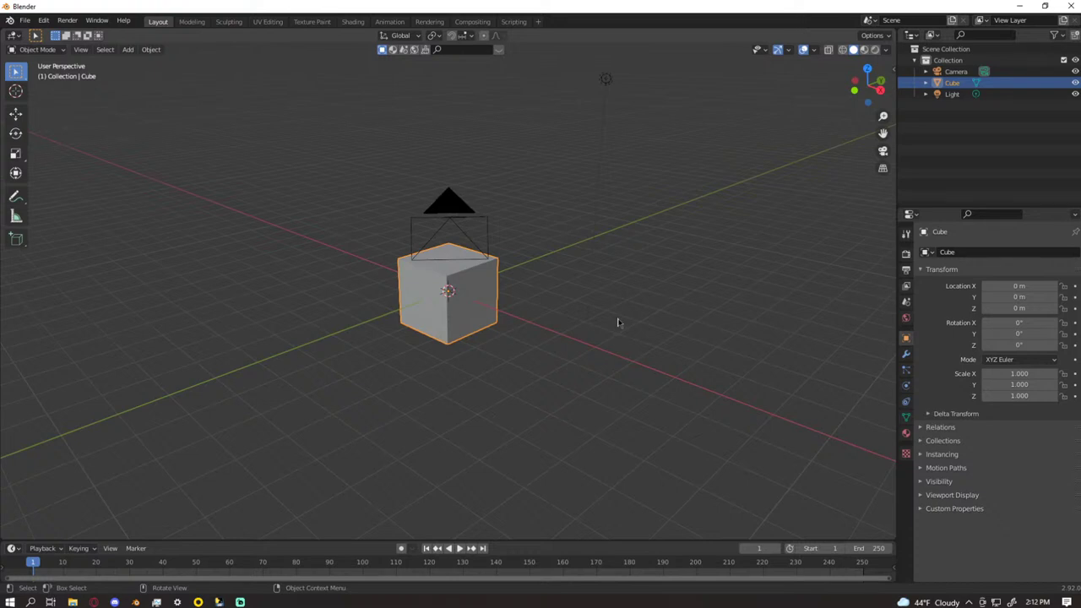
key("Delete")
middle_click_drag(519, 306, 566, 313)
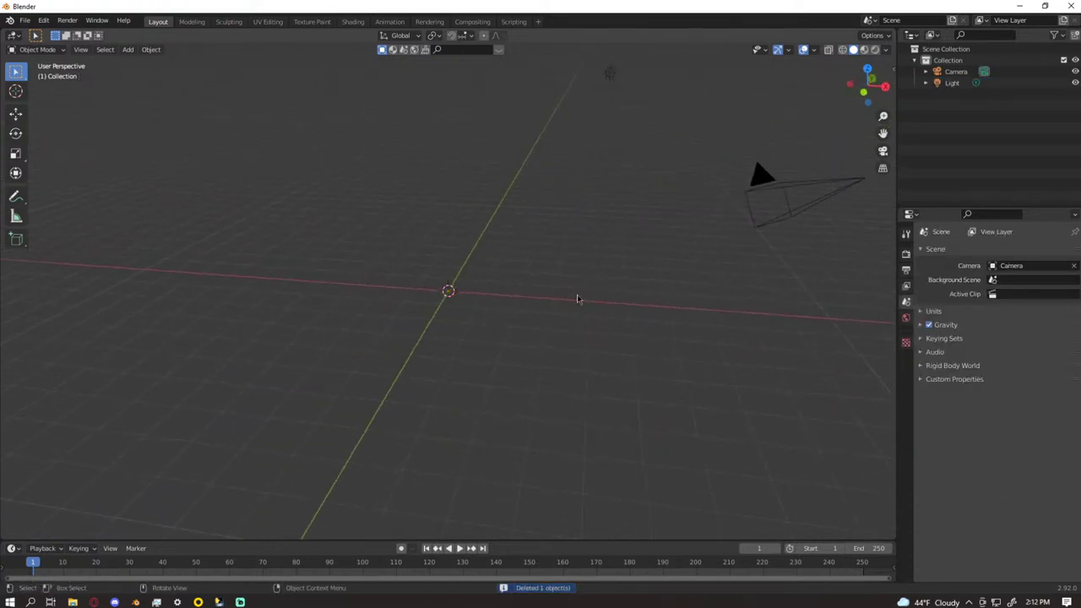
key("a")
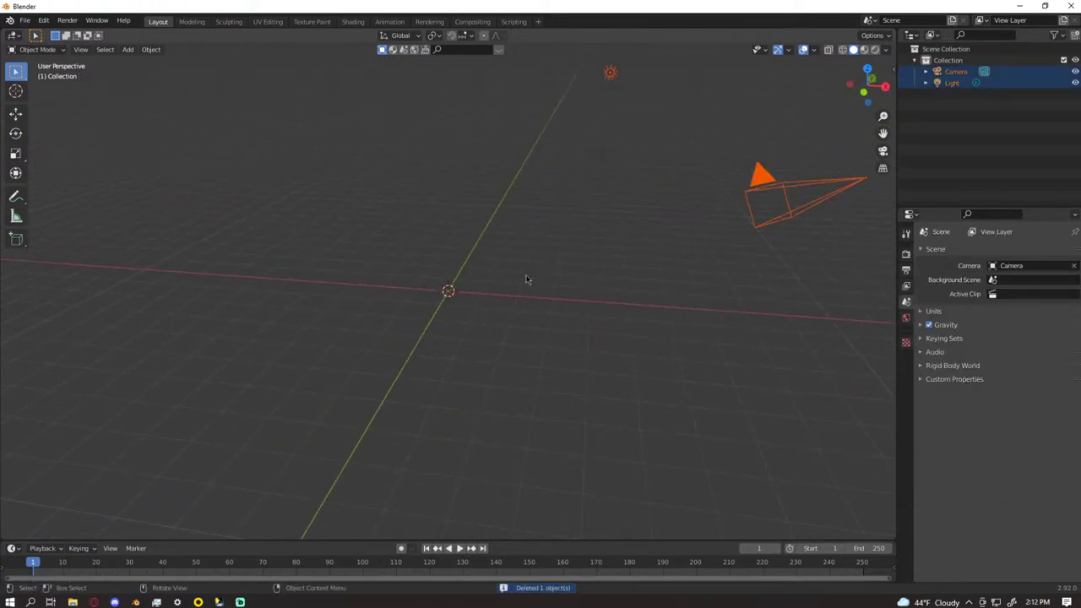
key("Delete")
middle_click_drag(486, 278, 482, 273)
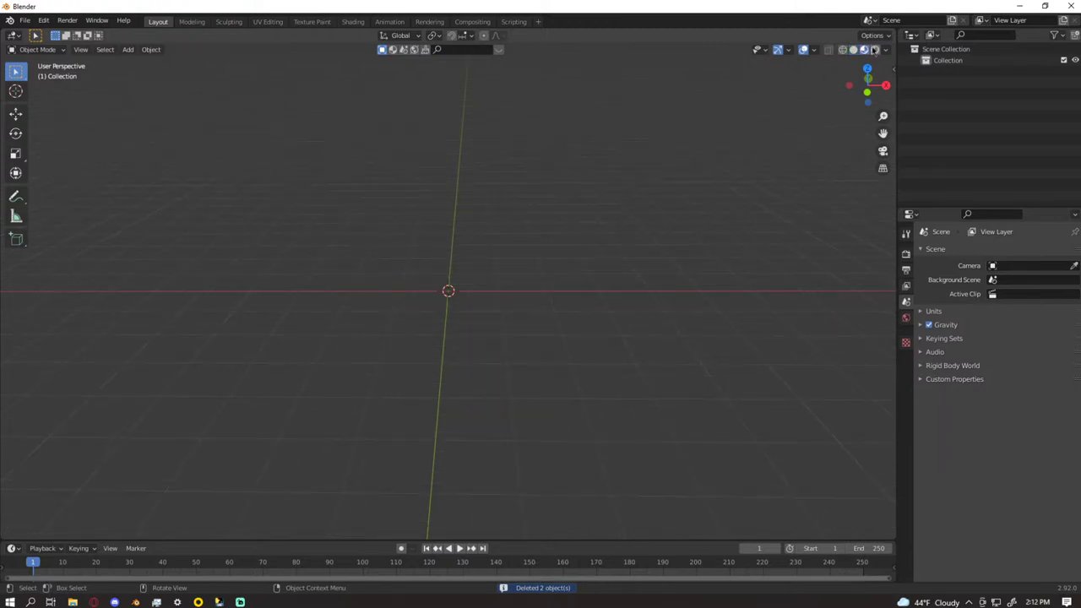
- Import the exported FBX character into the empty scene and bring it into close view
left_click(25, 20)
mouse_move(44, 189)
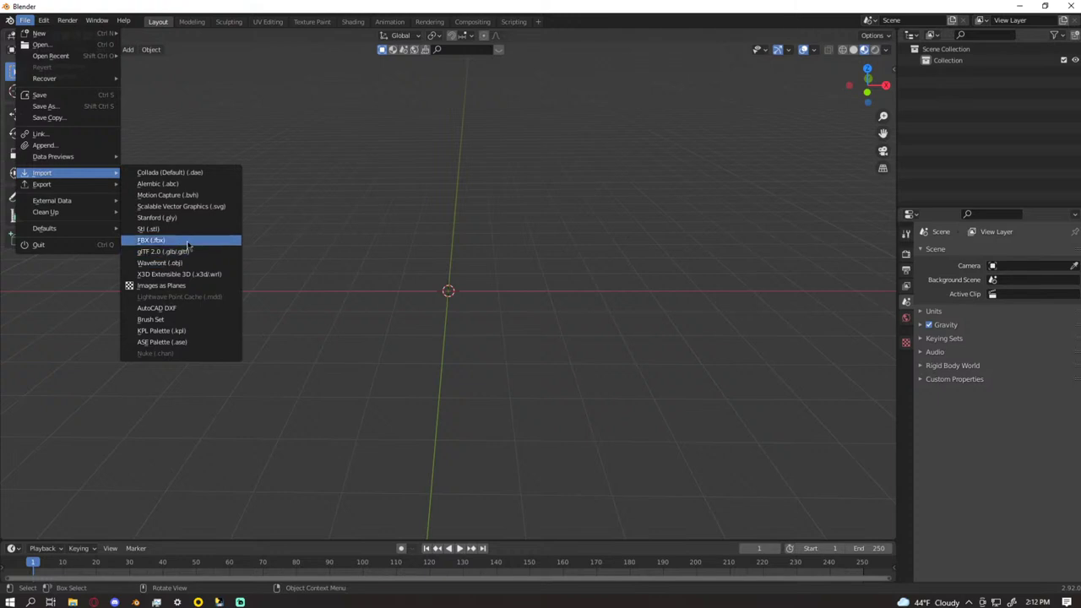
left_click(181, 240)
left_click_drag(589, 138, 1080, 166)
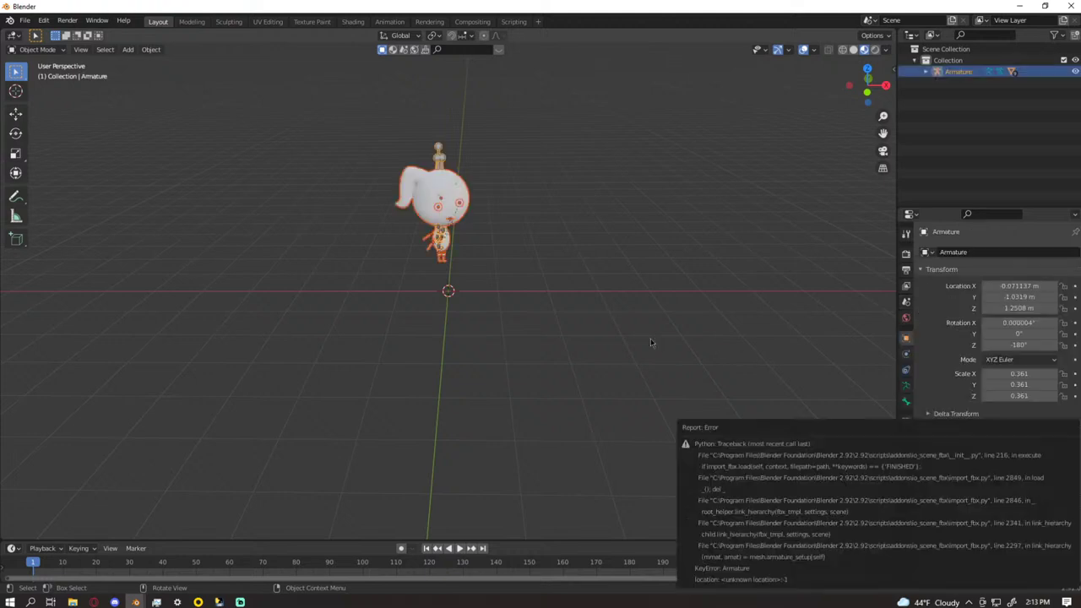
scroll(464, 286, "up", 5)
middle_click_drag(478, 248, 482, 419, "shift")
mouse_move(482, 419)
middle_mouse_down()
mouse_move(560, 388)
mouse_move(651, 386)
mouse_move(613, 402)
mouse_move(414, 402)
mouse_move(439, 416)
mouse_move(487, 412)
middle_mouse_up()
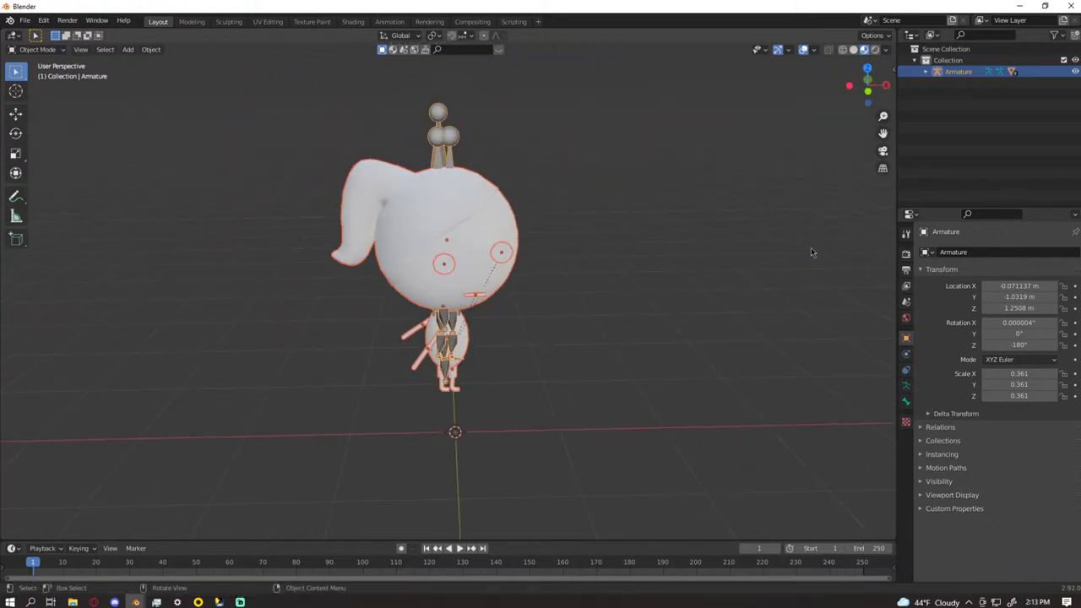
- Check the viewport shading options and the material slots of the imported head mesh
left_click(884, 50)
left_click(695, 220)
scroll(726, 236, "up", 2)
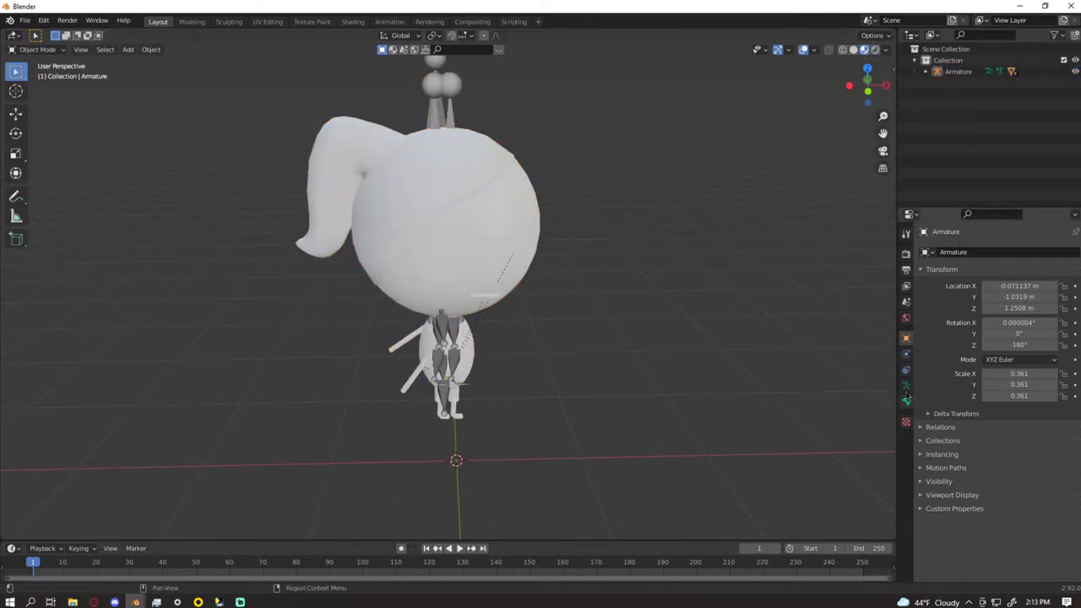
scroll(891, 398, "up", 1)
scroll(848, 360, "down", 2)
left_click(459, 186)
left_click(906, 434)
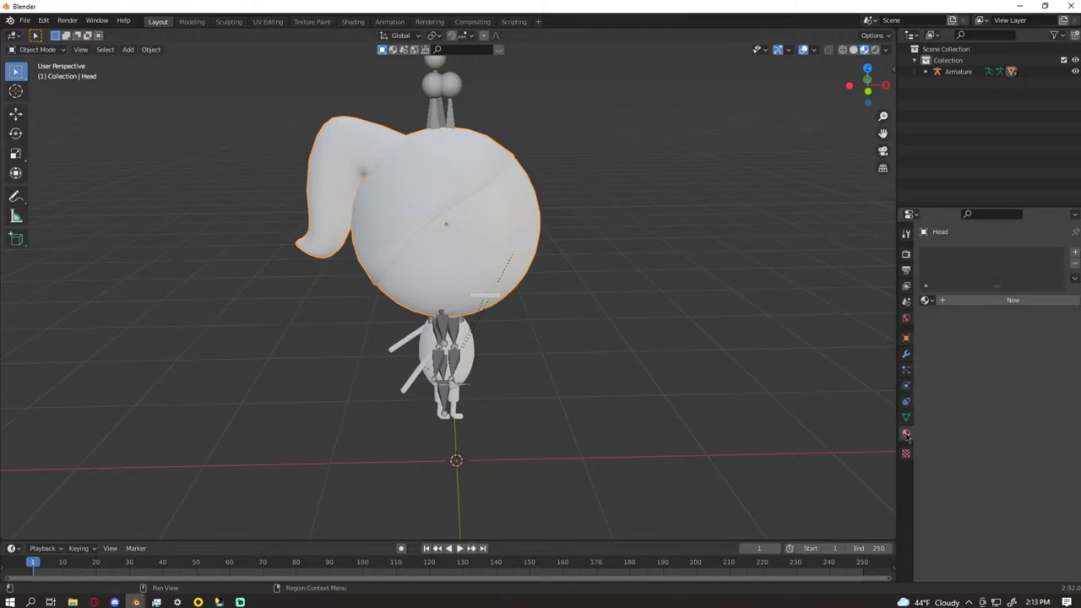
- Delete the whole imported character with its armature from the scene
scroll(799, 354, "down", 4)
left_click_drag(581, 195, 276, 360)
key("Delete")
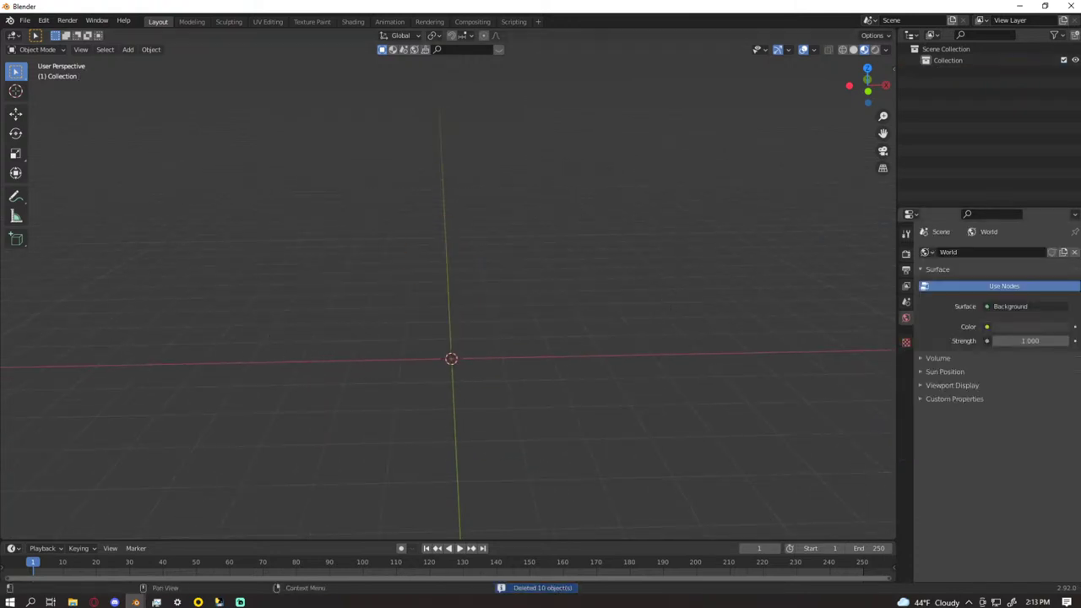
- Keep the empty scene open and switch back to the Blender window with PortalProject.blend
key("alt+Tab")
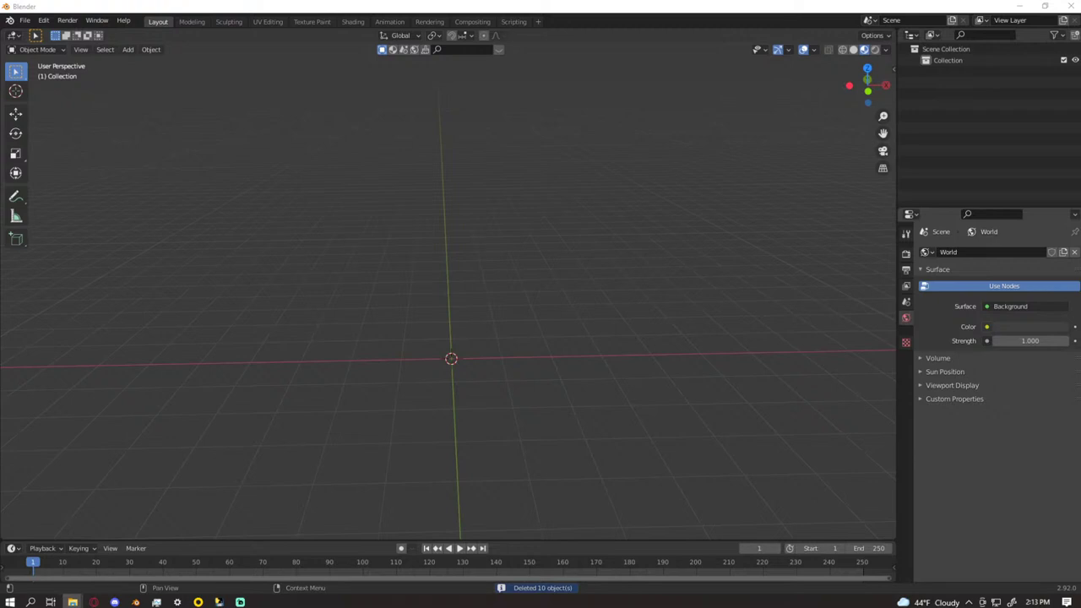
left_click(1069, 7)
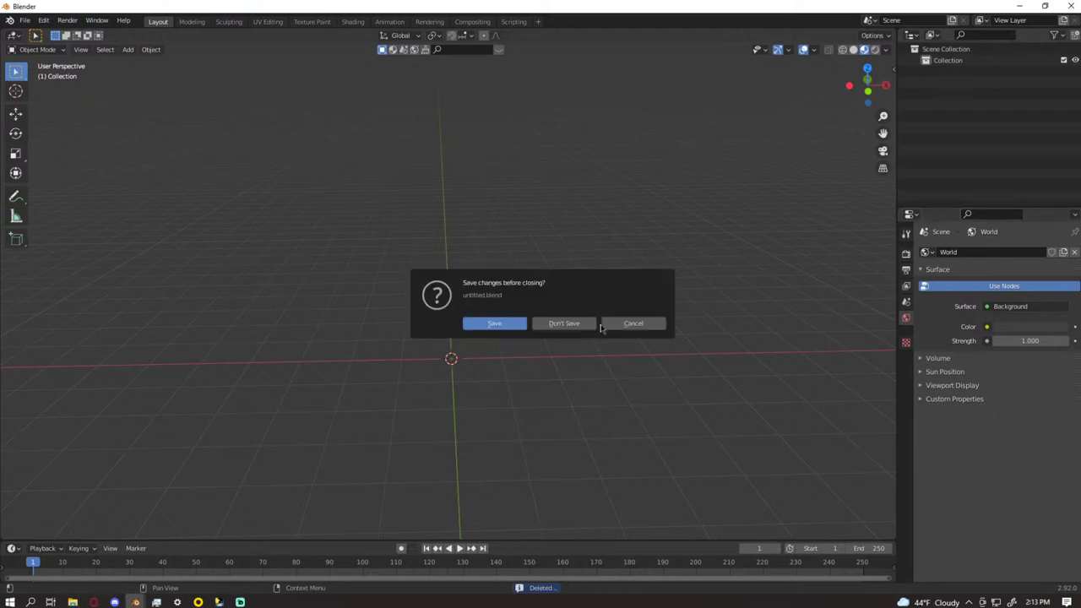
left_click(647, 323)
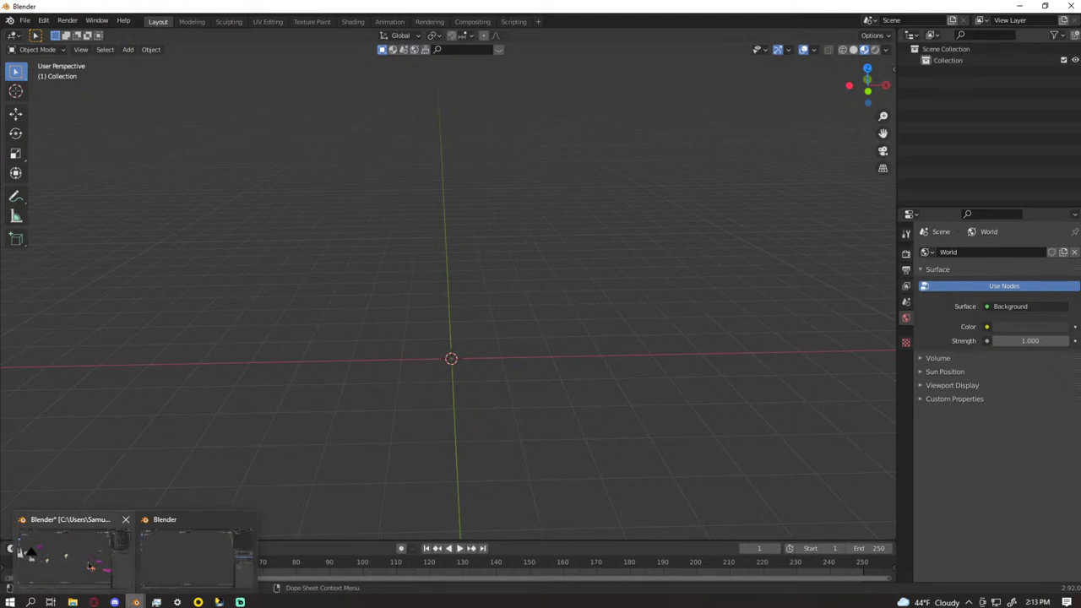
left_click(81, 554)
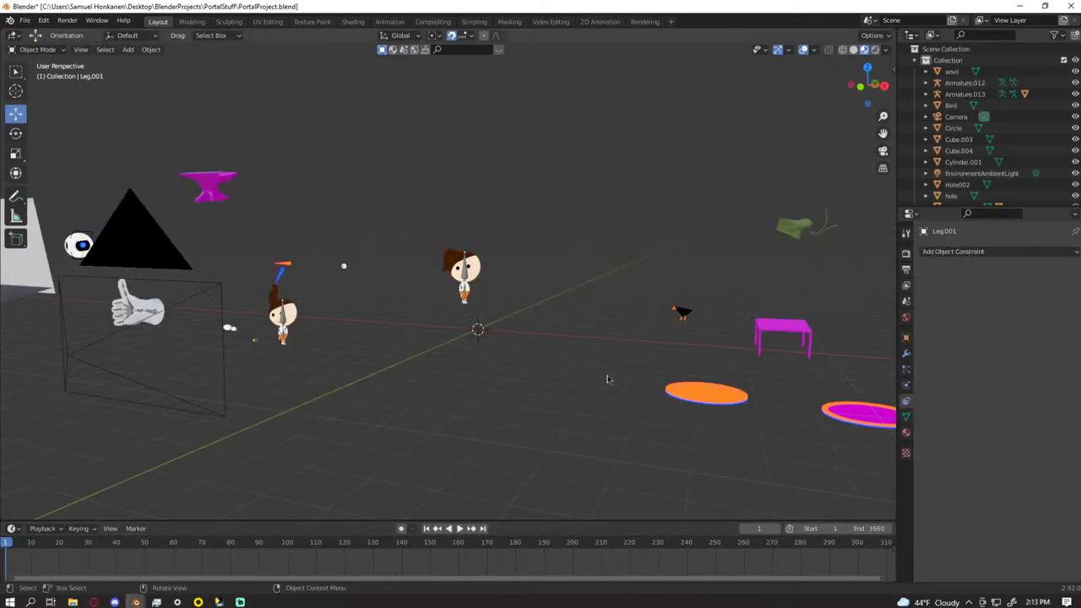
- Select the ponytailed character floating above the world origin together with its armature
scroll(606, 371, "up", 1)
scroll(610, 331, "up", 1)
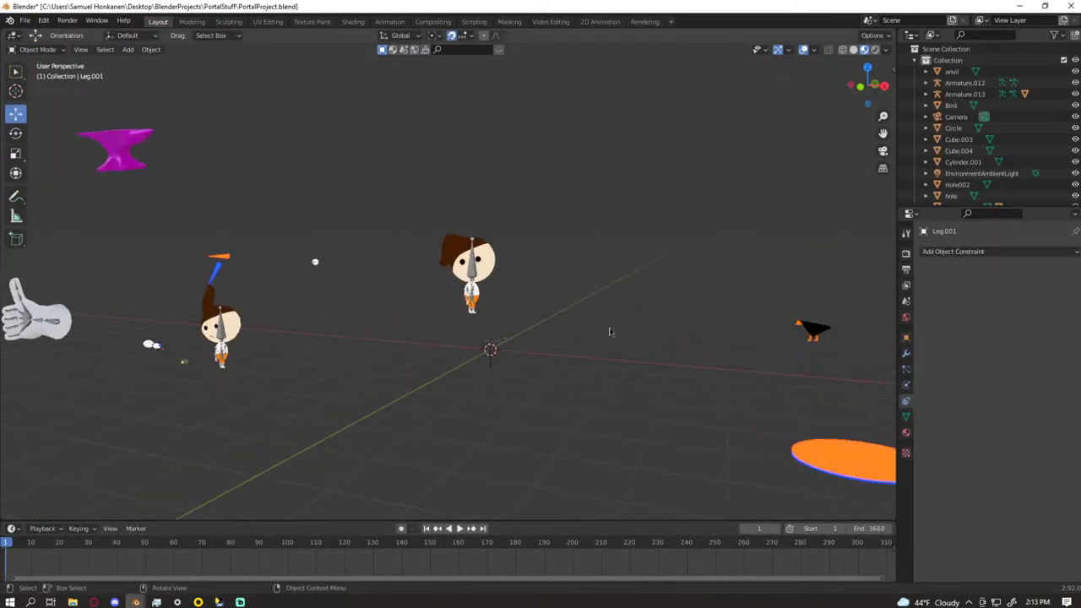
middle_click_drag(609, 331, 469, 307)
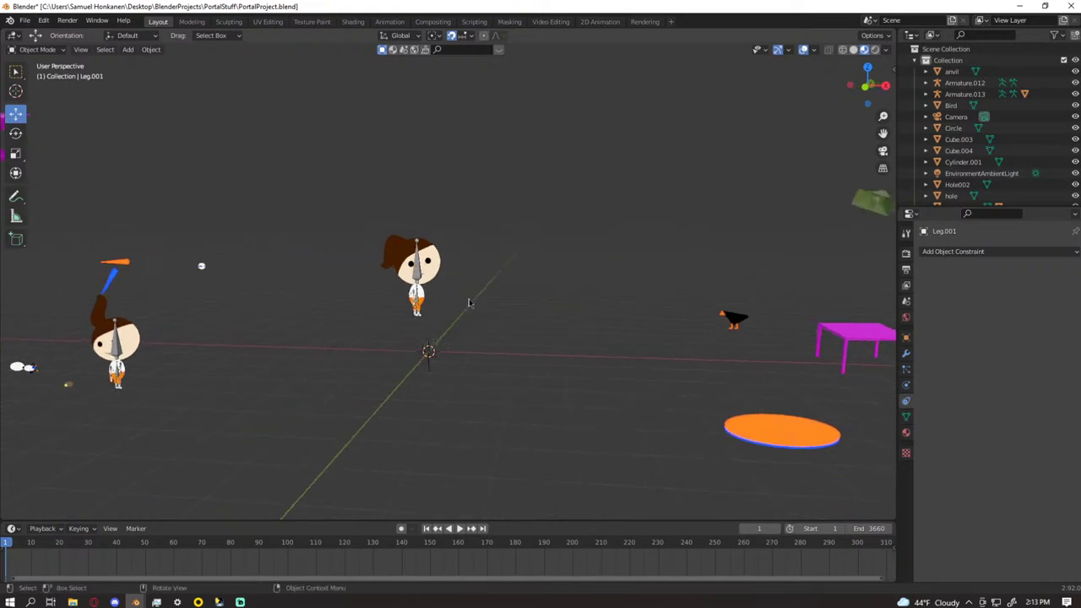
left_click_drag(361, 207, 481, 324)
scroll(456, 329, "up", 5)
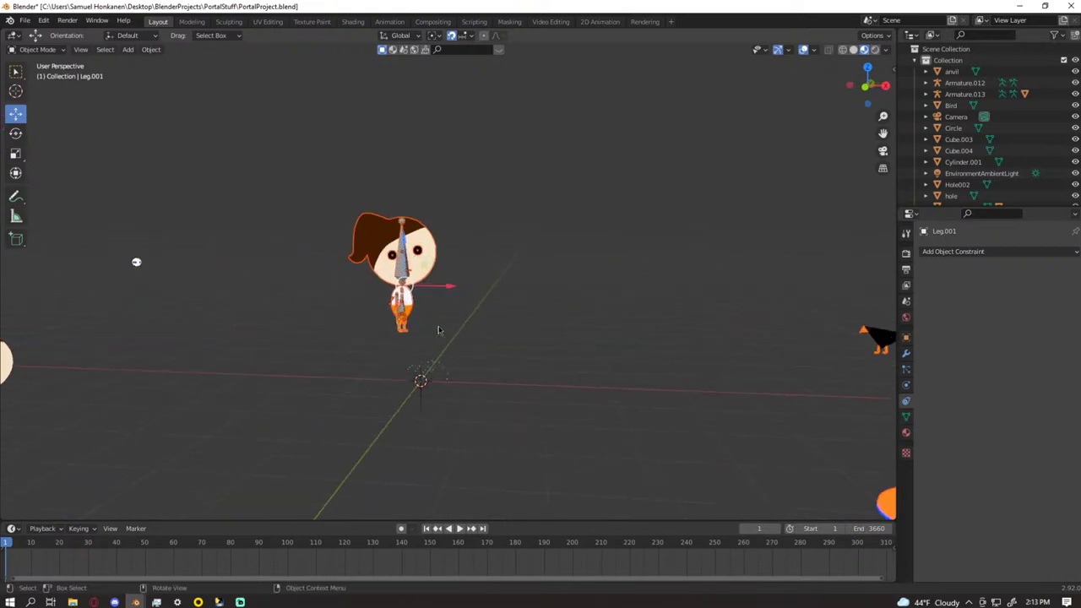
- Survey the Portal scene from several angles to see the characters, props and panels along the red axis
middle_click_drag(456, 325, 384, 318)
middle_click_drag(224, 279, 100, 84, "shift")
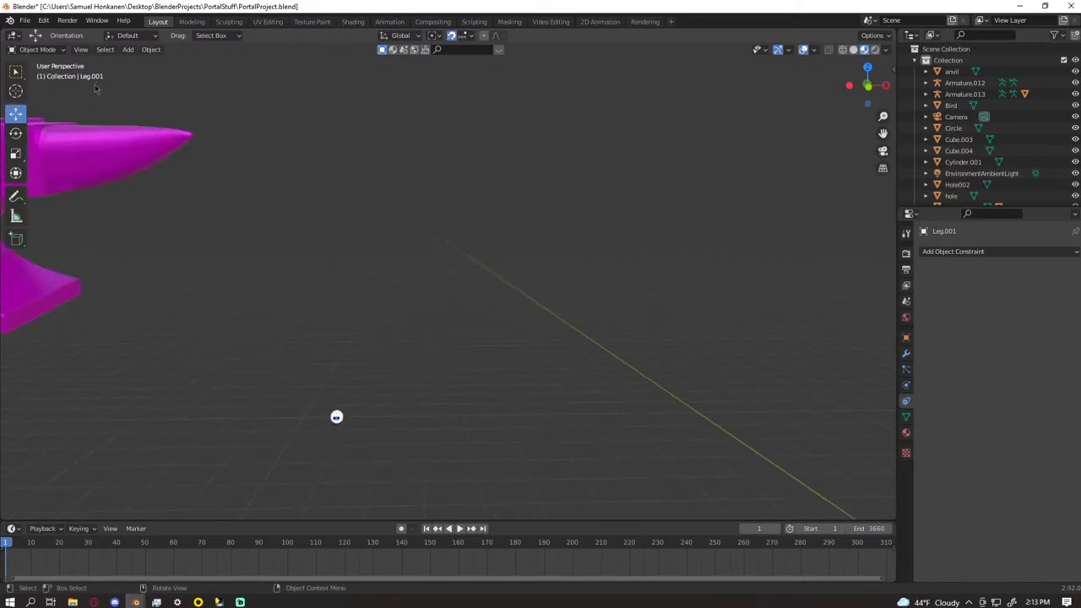
middle_click_drag(448, 300, 431, 388)
middle_click_drag(476, 135, 472, 321, "shift")
mouse_move(478, 114)
middle_mouse_down("shift")
mouse_move(483, 222)
mouse_move(526, 430)
middle_mouse_up("shift")
middle_click_drag(448, 329, 374, 114)
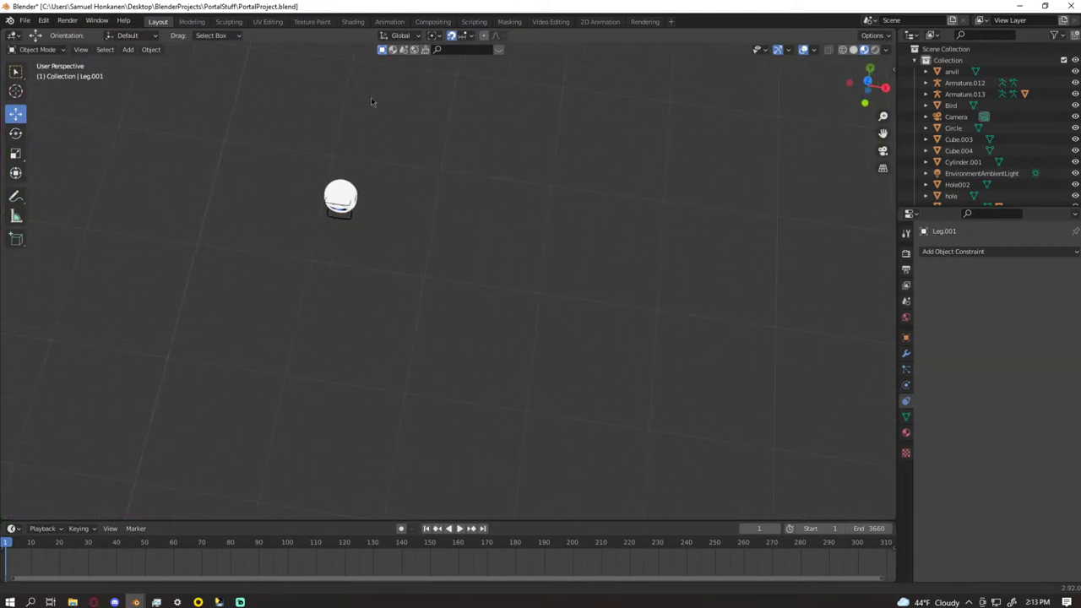
middle_click_drag(388, 235, 415, 193)
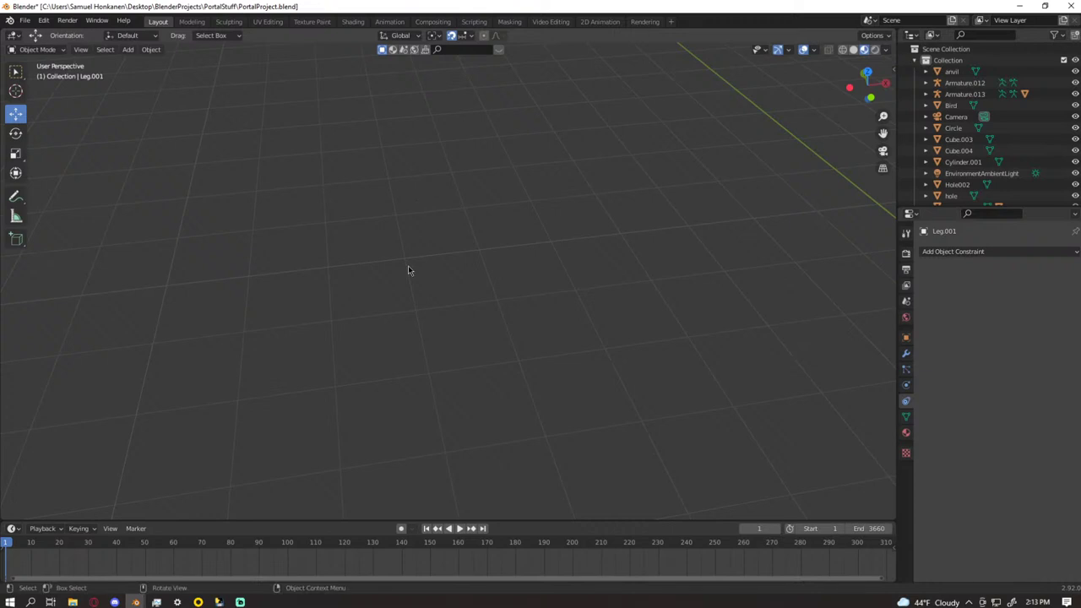
scroll(409, 271, "down", 5)
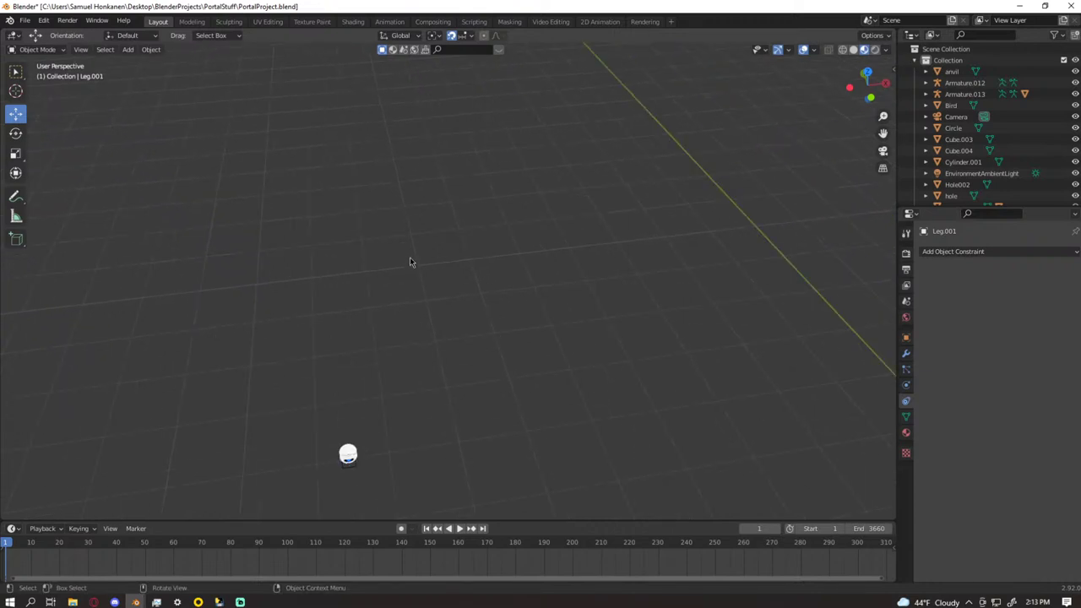
middle_click_drag(407, 324, 218, 516, "shift")
middle_click_drag(326, 183, 435, 147, "shift")
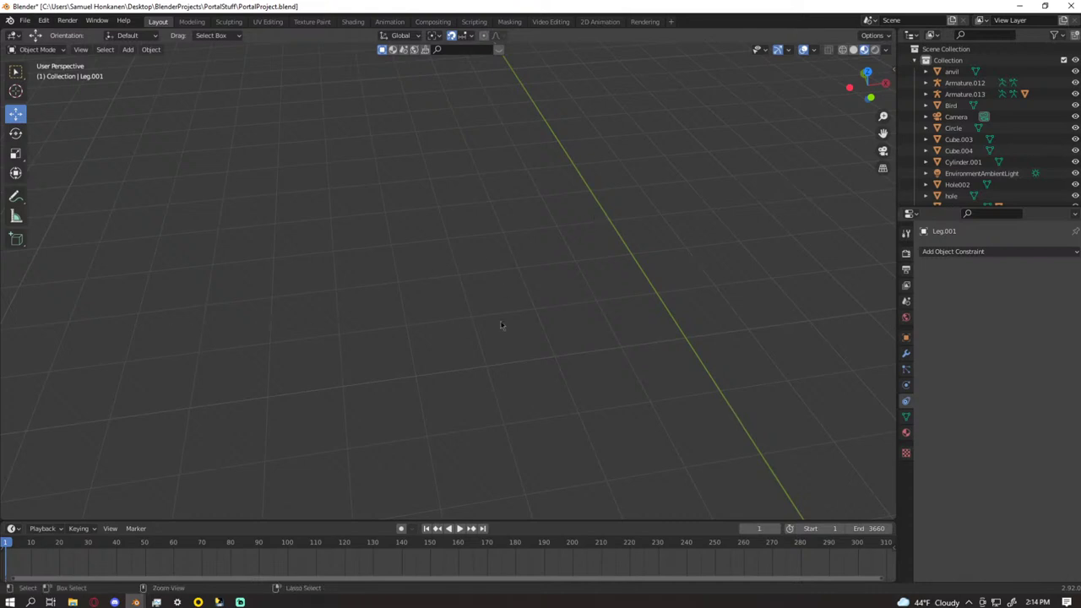
scroll(492, 320, "down", 8)
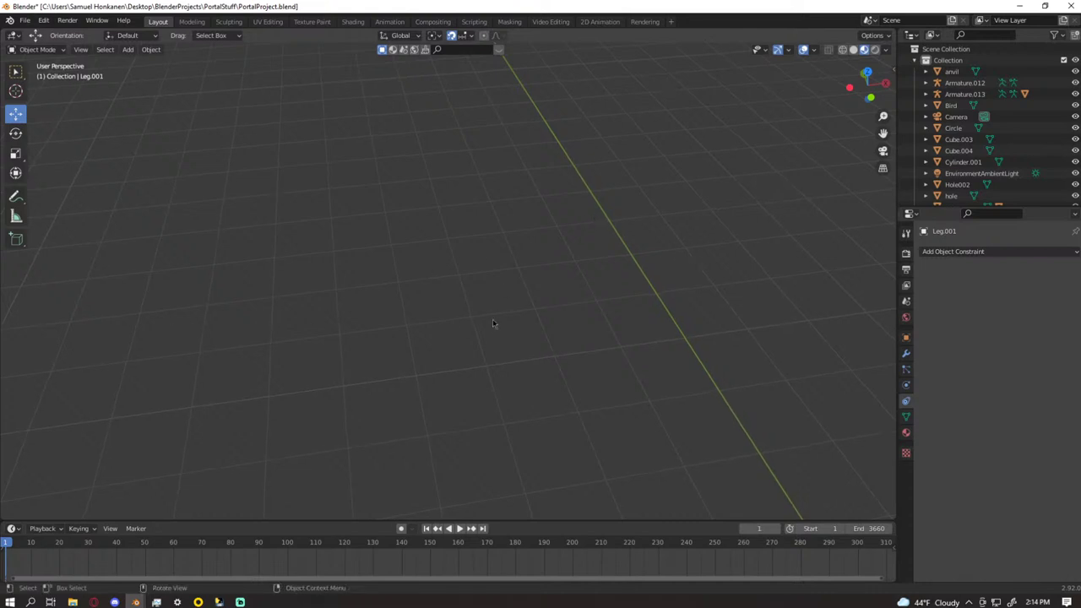
scroll(466, 301, "down", 8)
middle_click_drag(471, 296, 549, 306)
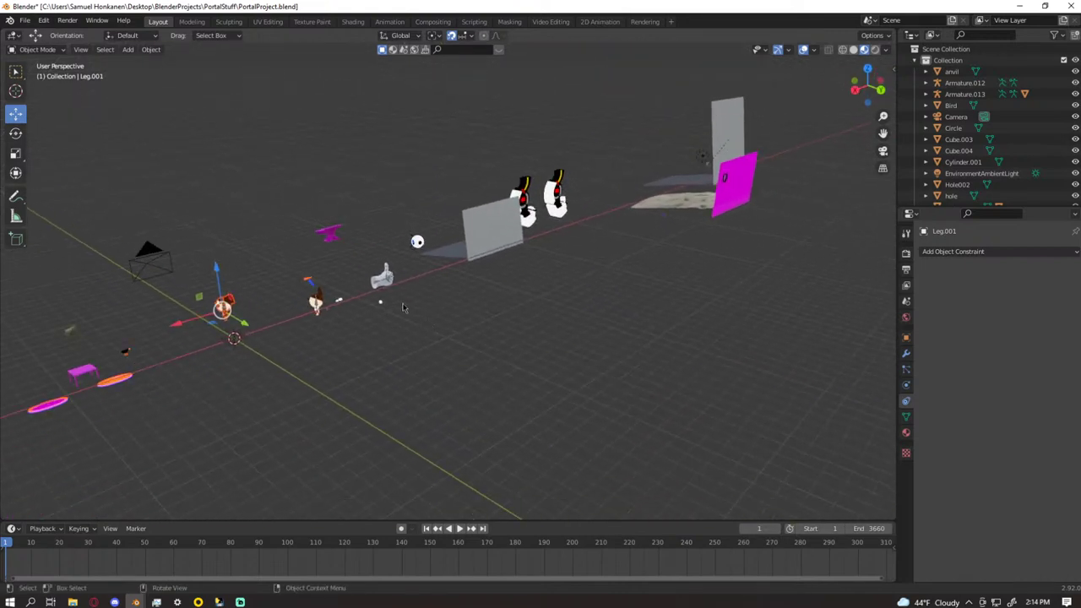
- Select the outer body of the round Wheatley core and check its particle and modifier settings
left_click(380, 304)
scroll(382, 316, "up", 5)
middle_click_drag(382, 318, 520, 274)
middle_click_drag(410, 350, 813, 95, "shift")
mouse_move(571, 234)
middle_mouse_down()
mouse_move(532, 271)
mouse_move(585, 251)
middle_mouse_up()
left_click(585, 250)
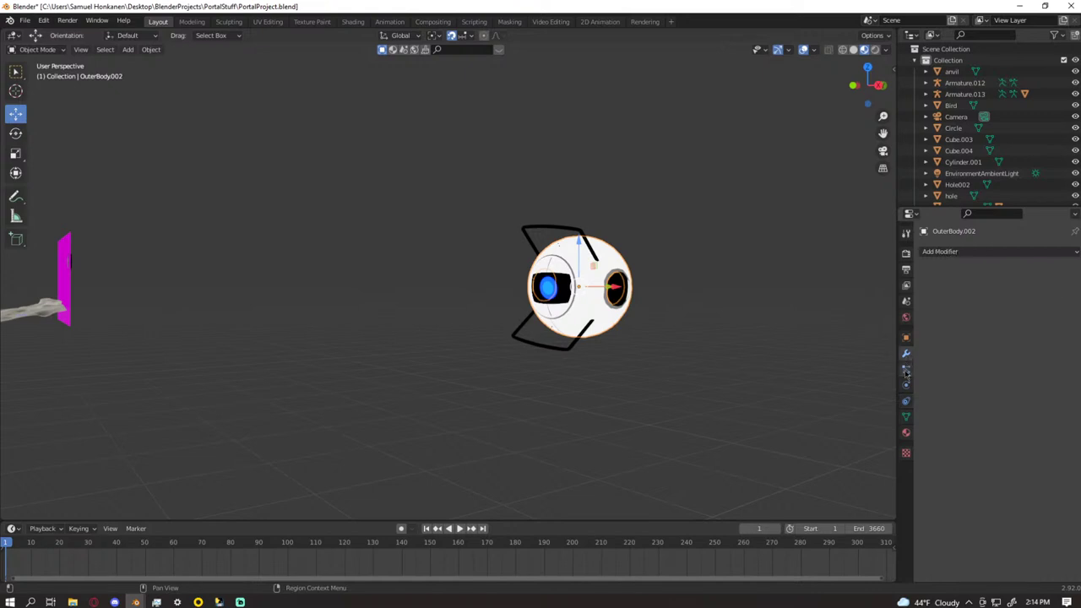
left_click(907, 370)
left_click(907, 354)
middle_click_drag(665, 285, 600, 295)
key("ctrl+z")
key("ctrl+shift+z")
middle_click_drag(310, 253, 907, 341, "shift")
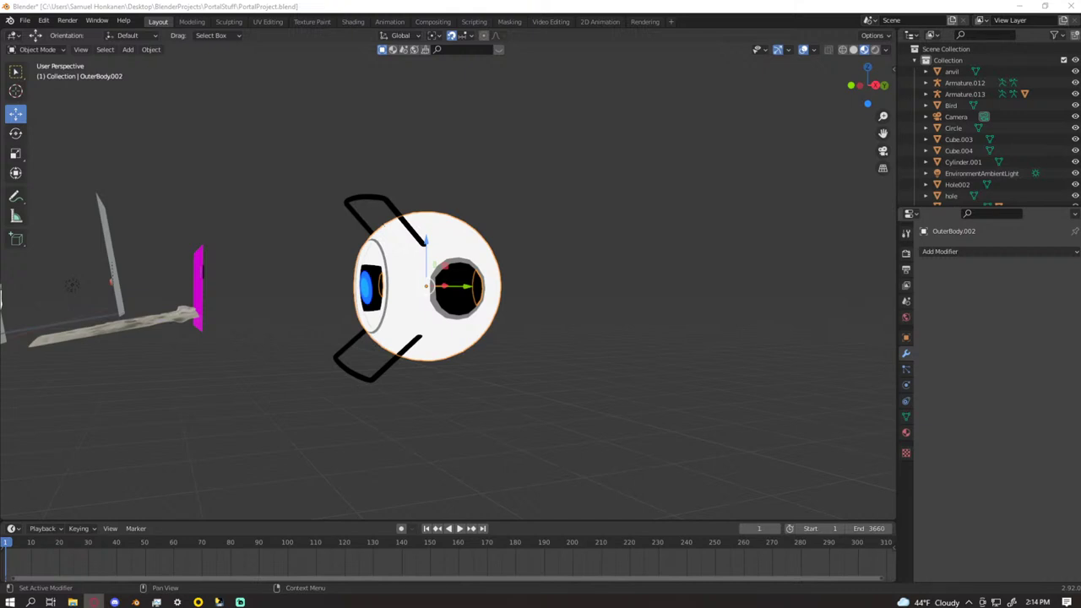
middle_click_drag(661, 434, 610, 410)
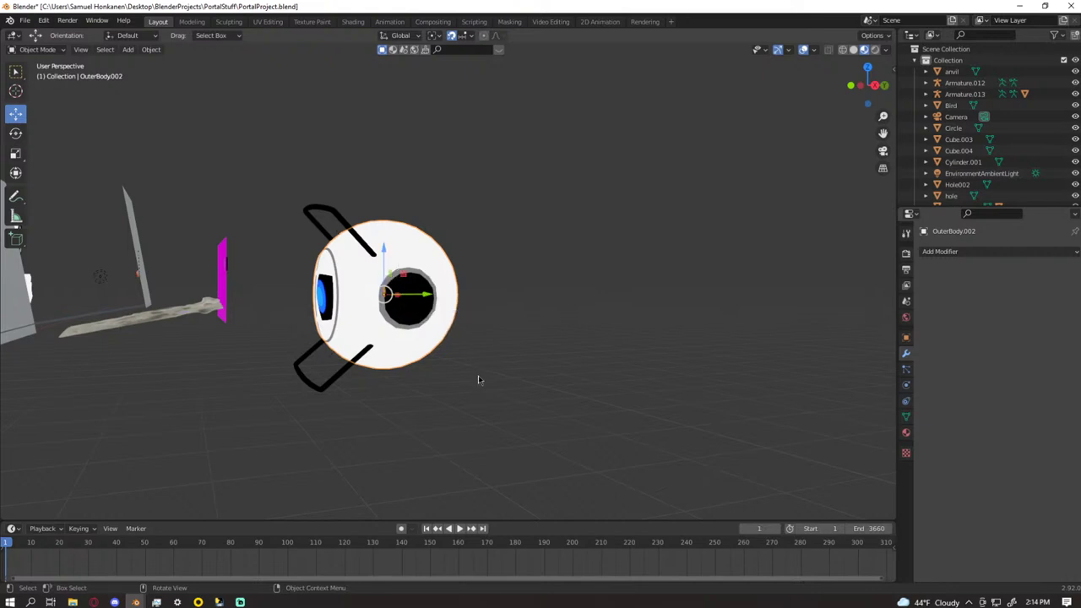
- Reselect the ponytailed character near the world origin with all of its meshes and armatures
scroll(477, 377, "down", 6)
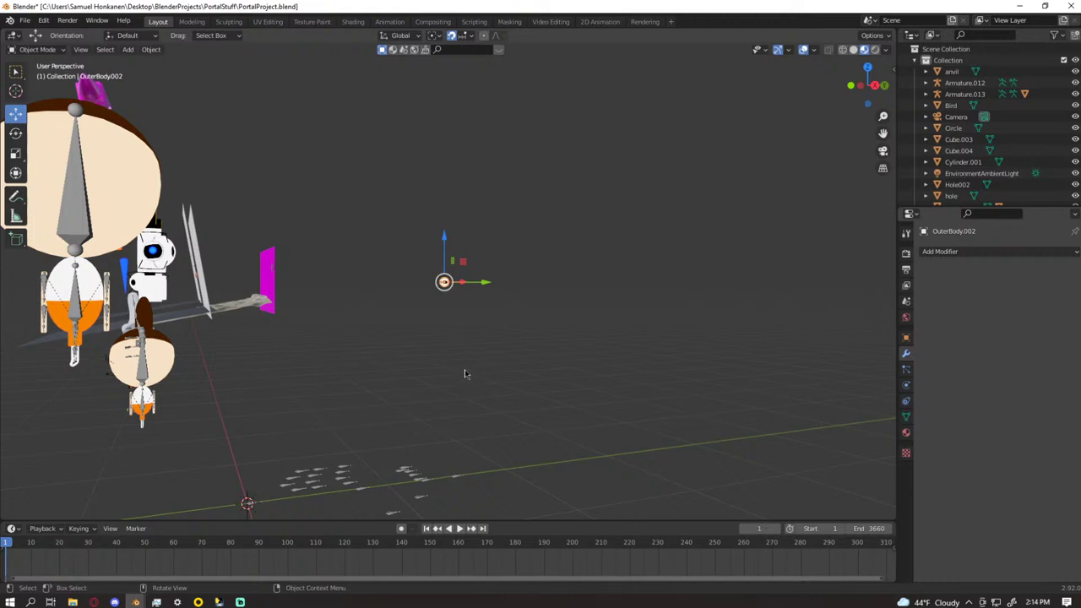
middle_click_drag(449, 369, 532, 364)
scroll(461, 372, "down", 6)
scroll(497, 381, "up", 4)
scroll(498, 384, "up", 5)
scroll(531, 359, "down", 6)
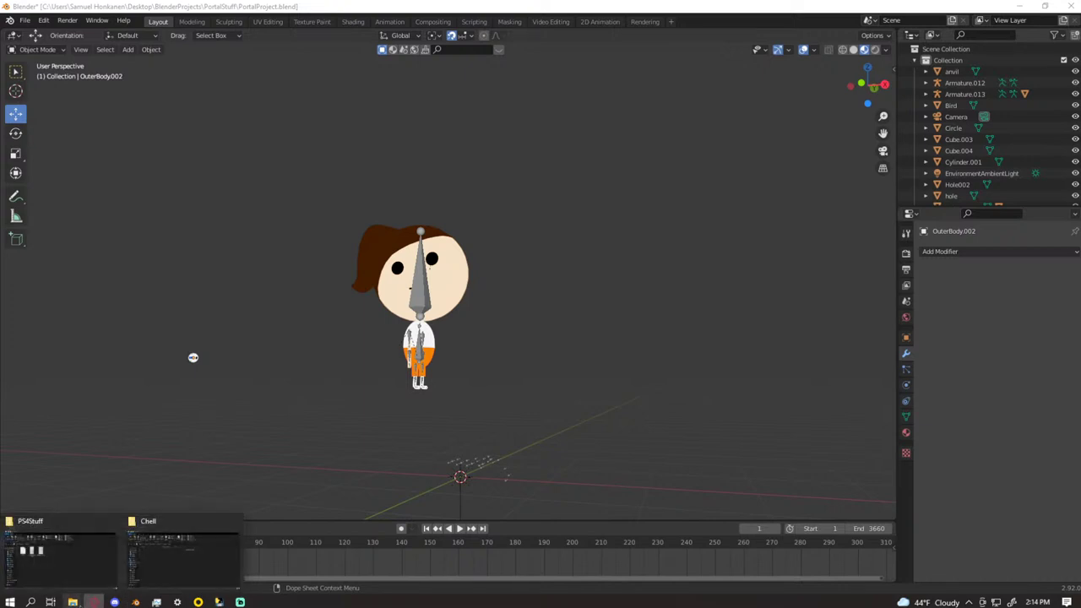
left_click_drag(550, 205, 323, 415)
middle_click_drag(385, 410, 478, 403)
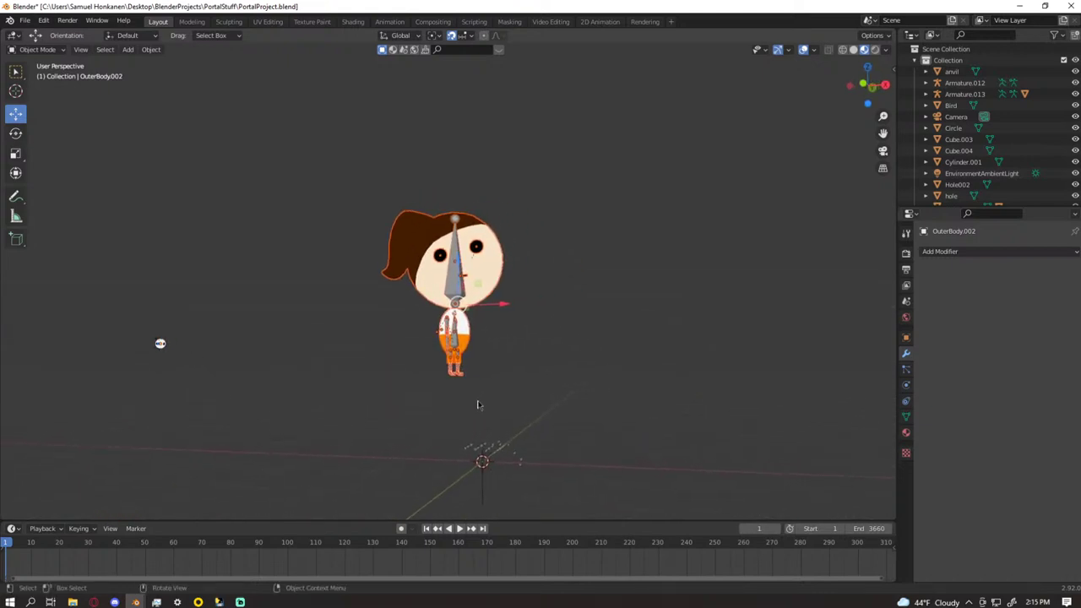
- Move the selected character and its armatures into a new collection named Character
scroll(971, 127, "down", 6)
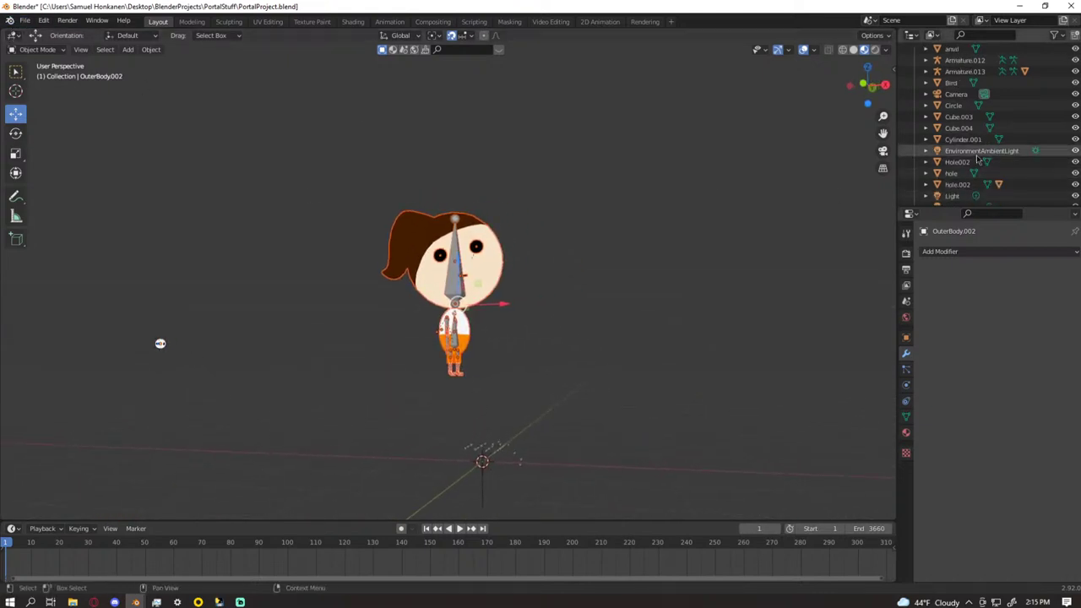
middle_click_drag(642, 427, 623, 414)
scroll(973, 145, "down", 8)
scroll(973, 145, "down", 5)
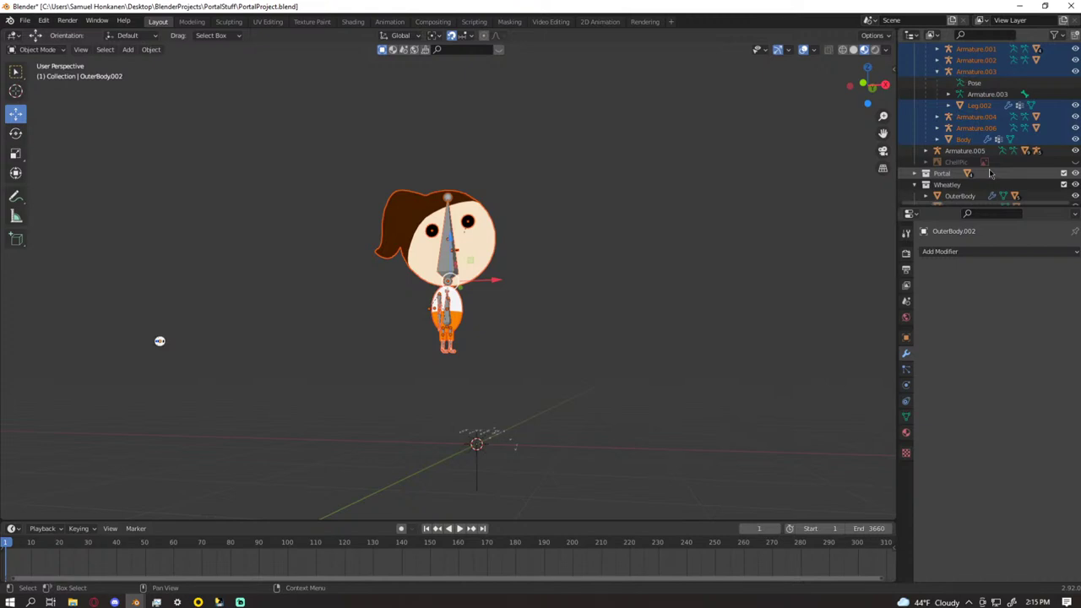
scroll(990, 173, "up", 4)
scroll(604, 253, "up", 3)
scroll(605, 254, "down", 3)
key("m")
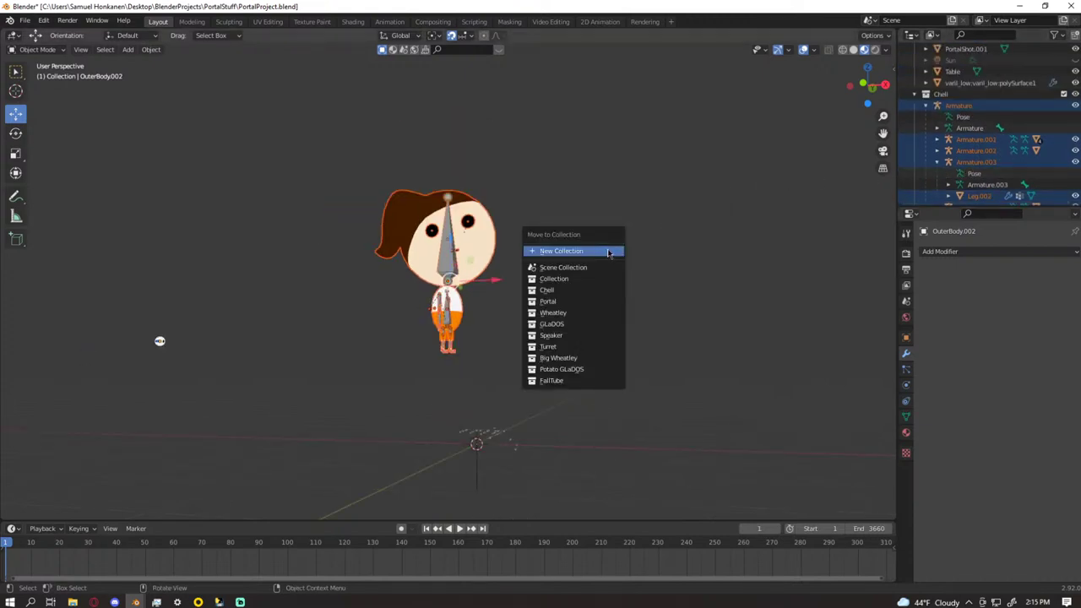
left_click(602, 250)
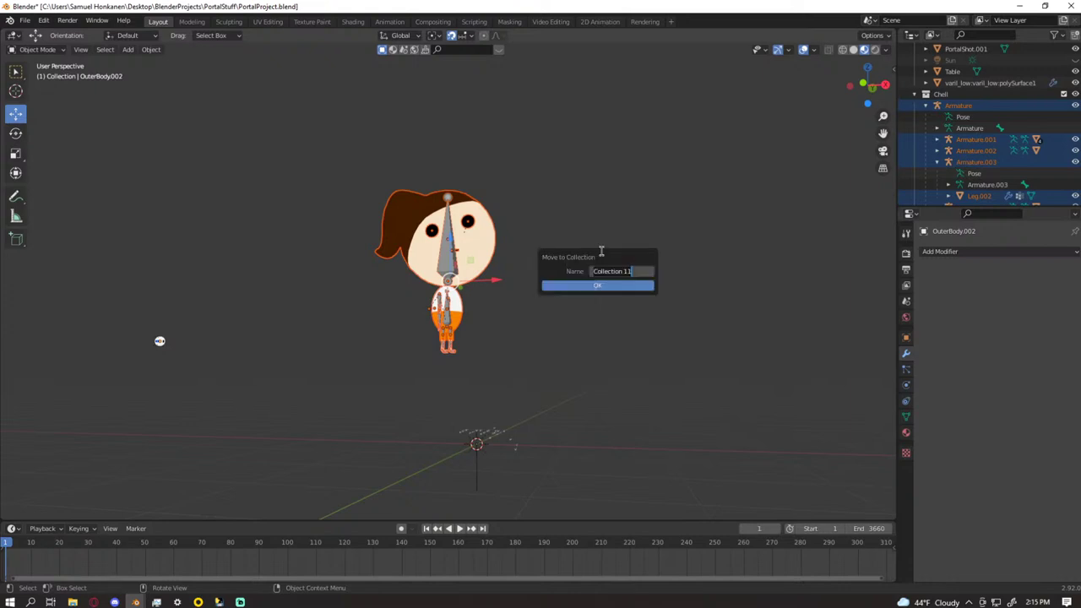
key("shift")
type("Character")
key("Return")
left_click(640, 290)
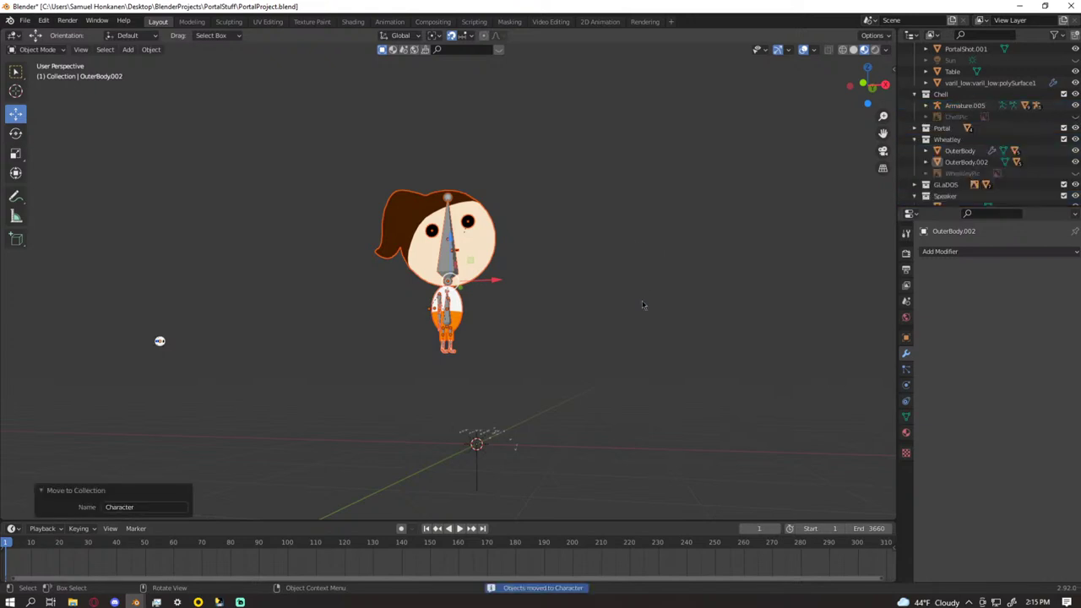
- Locate the Character collection in the scene hierarchy and frame its selected objects in the viewport
scroll(958, 131, "up", 3)
scroll(958, 131, "up", 10)
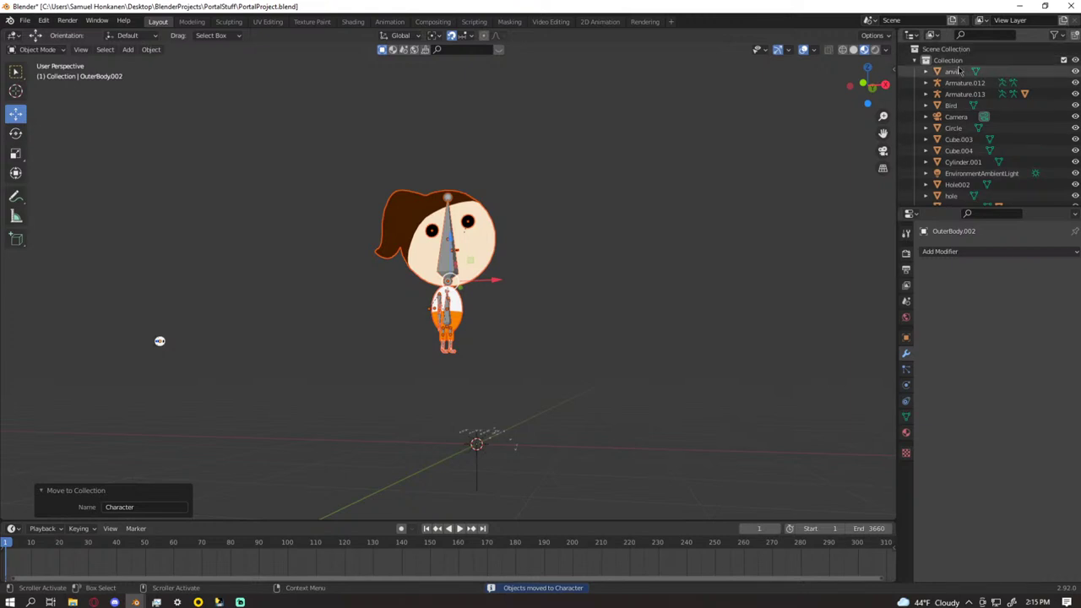
scroll(637, 183, "down", 4)
scroll(935, 143, "down", 4)
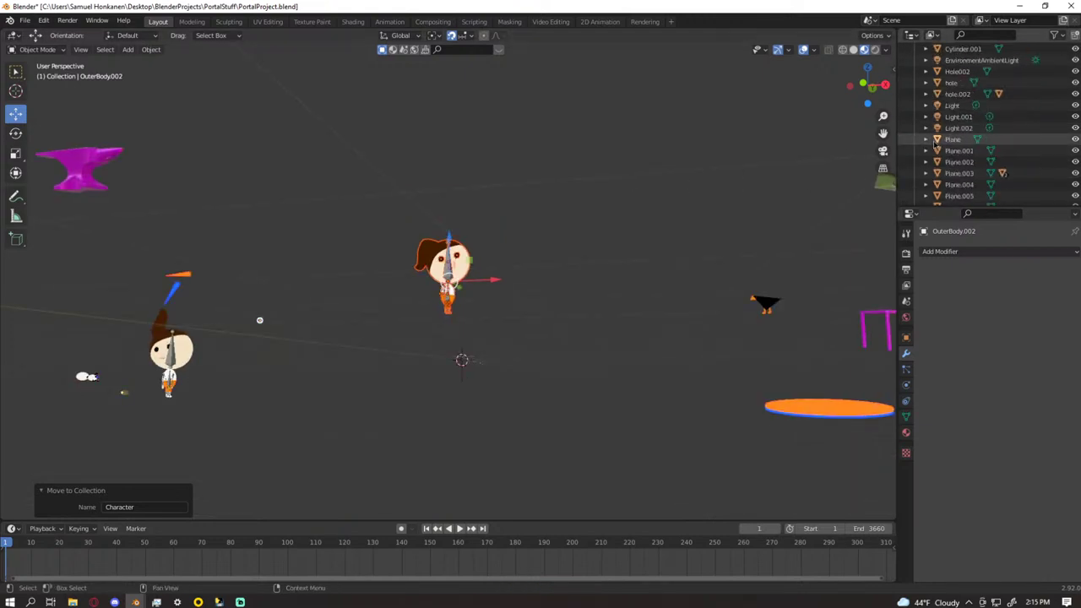
scroll(935, 143, "down", 10)
scroll(939, 150, "down", 8)
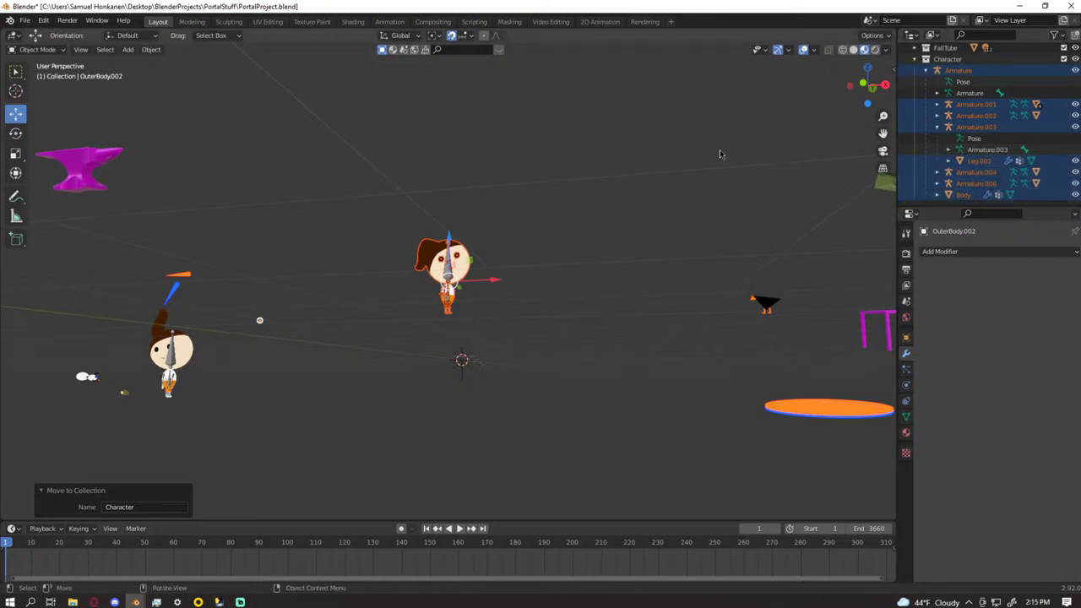
key("KP_Decimal")
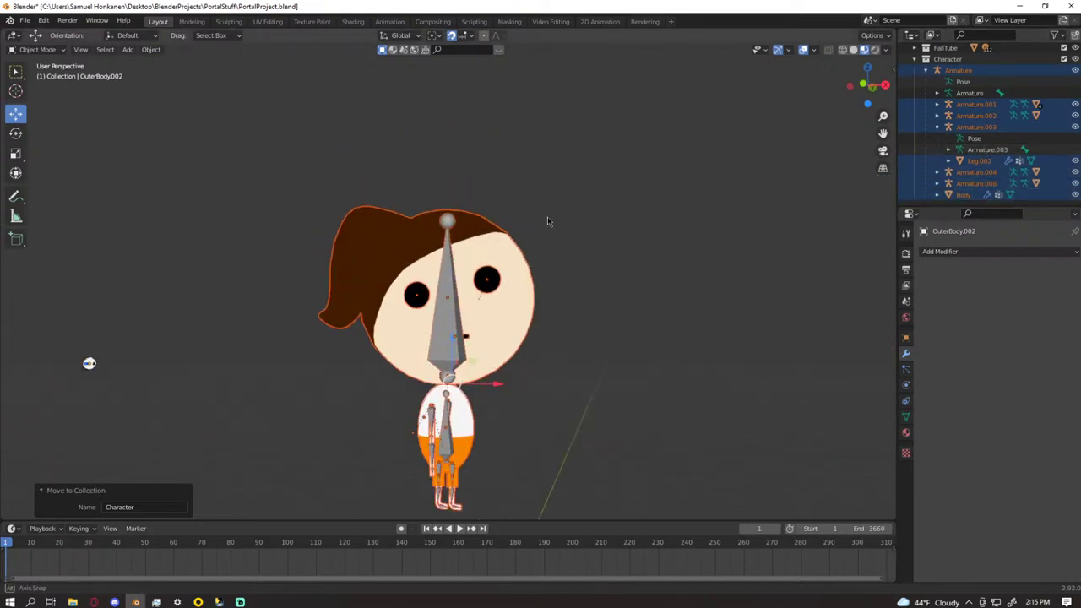
scroll(456, 190, "down", 3)
- Export the character as a glTF 2.0 file in the glTF Binary (.glb) format
left_click(24, 21)
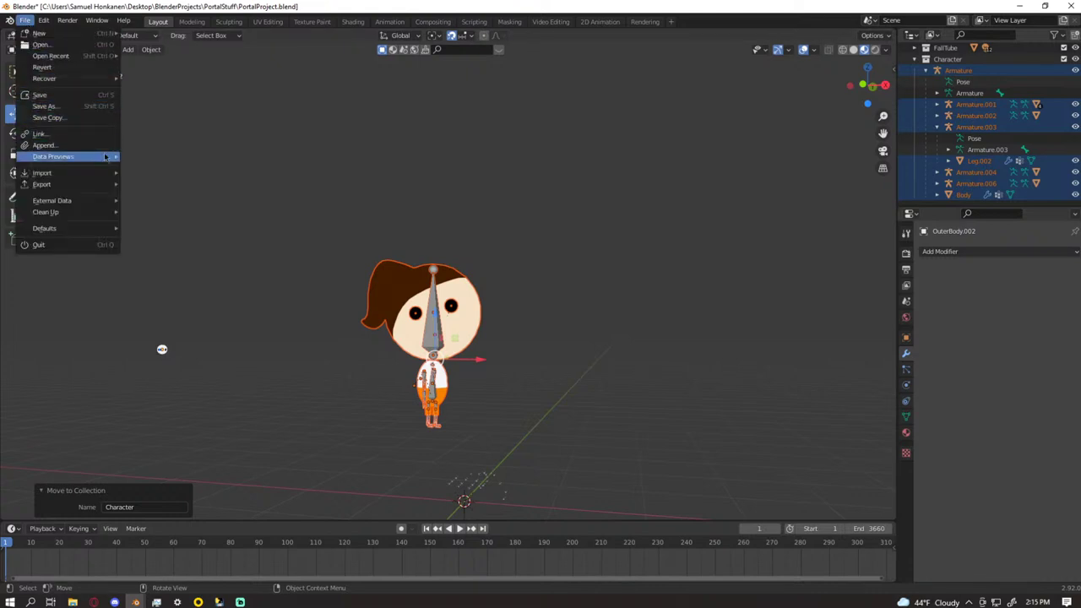
mouse_move(102, 188)
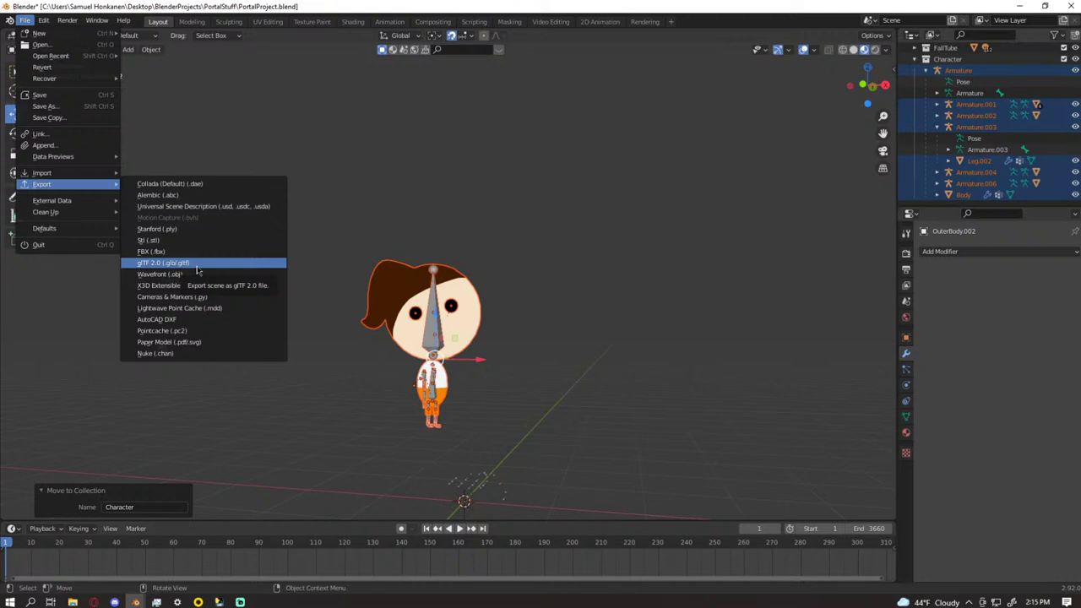
left_click(197, 263)
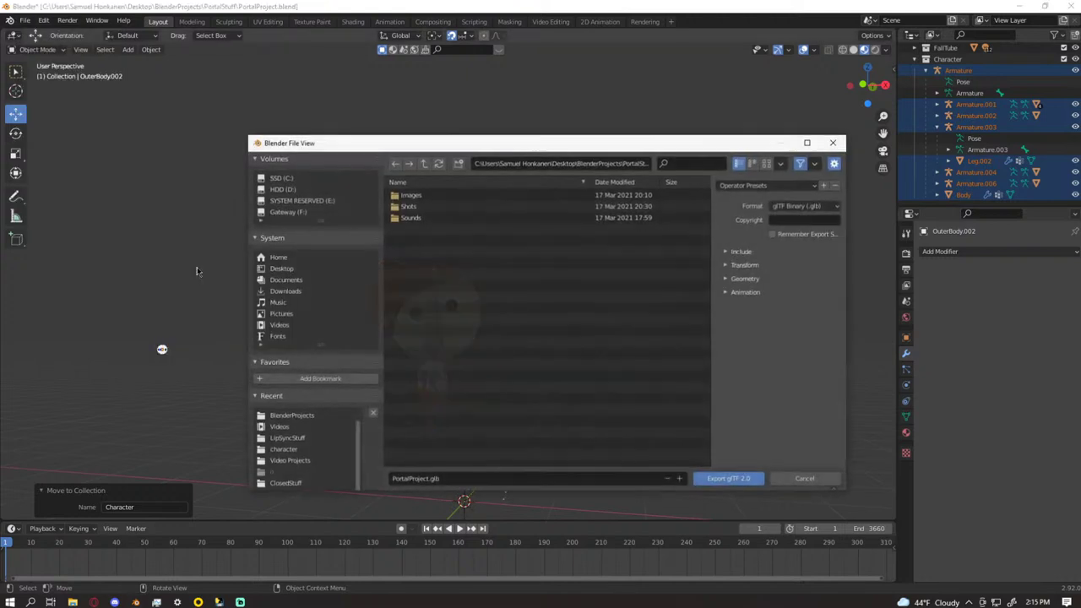
left_click_drag(407, 143, 1080, 144)
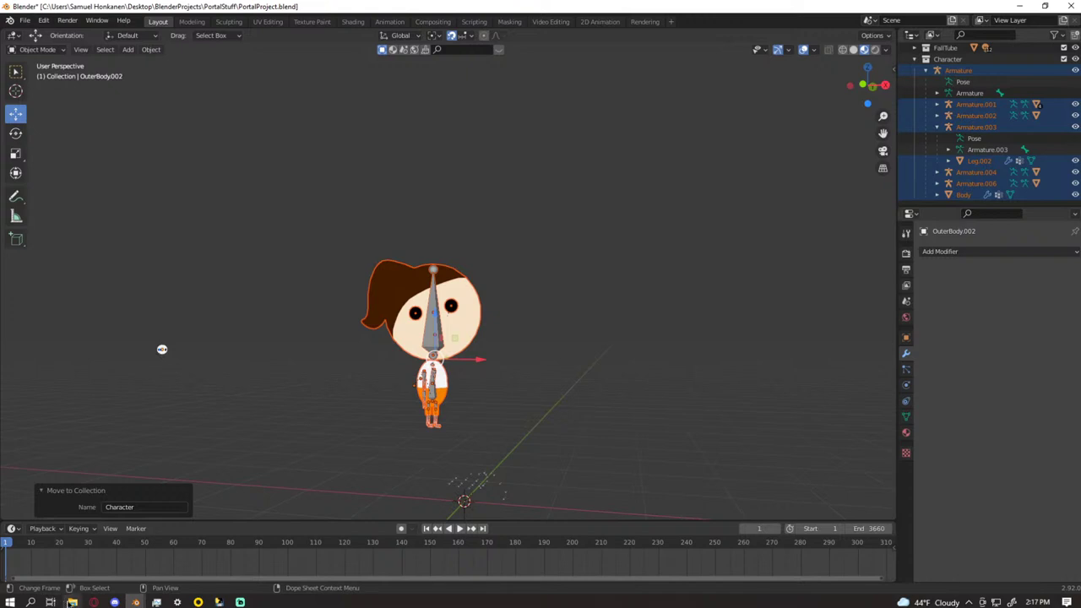
- Switch to the empty Blender scene and import Chell.glb as glTF 2.0 from Desktop\Asset Library\Characters\Games\Chell
mouse_move(135, 601)
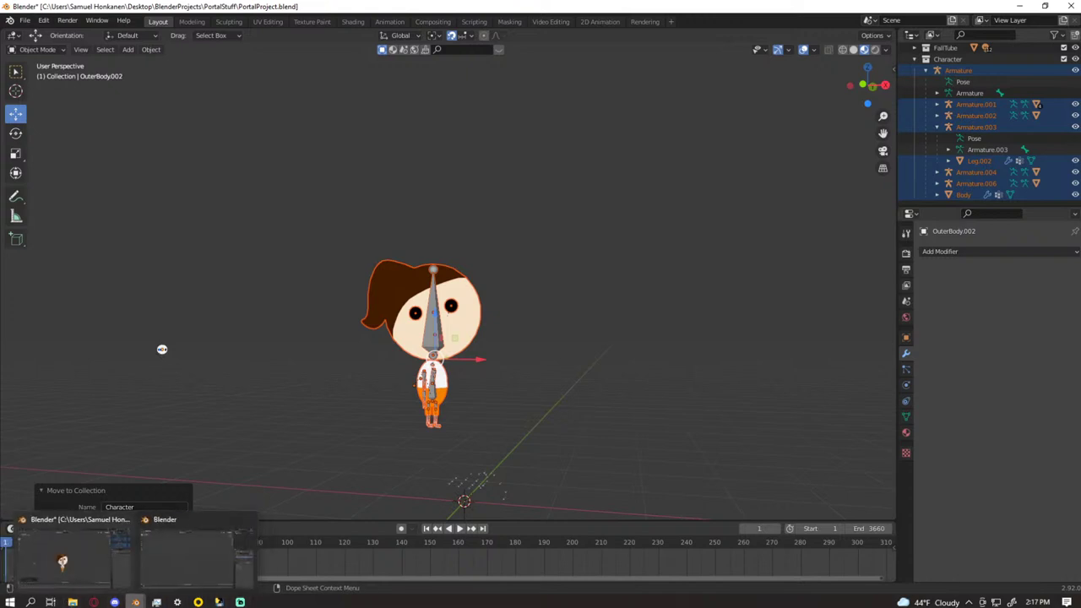
left_click(226, 556)
left_click(25, 19)
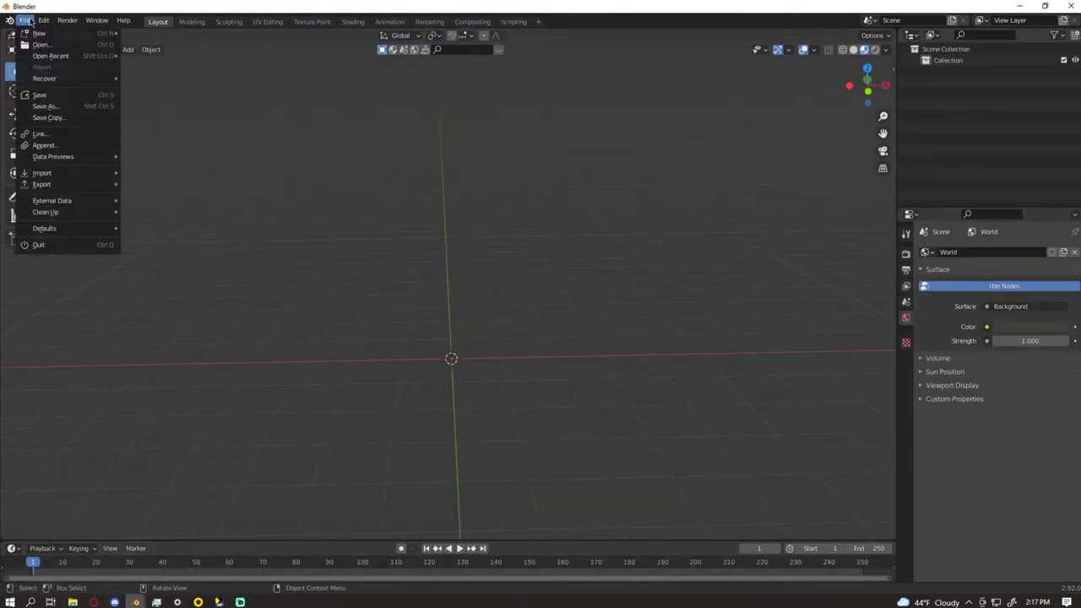
mouse_move(51, 172)
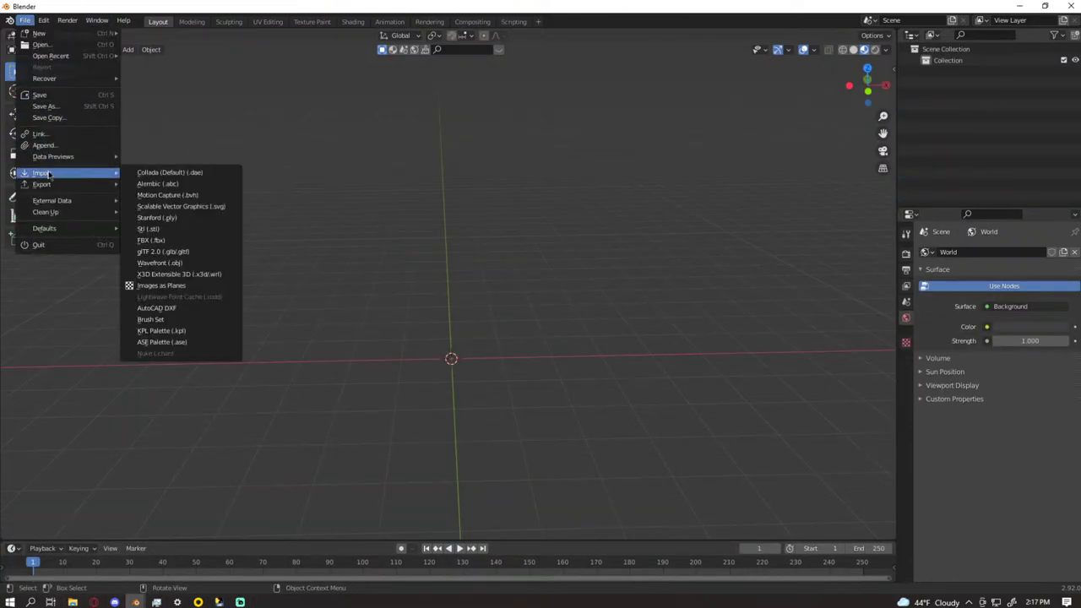
left_click(184, 251)
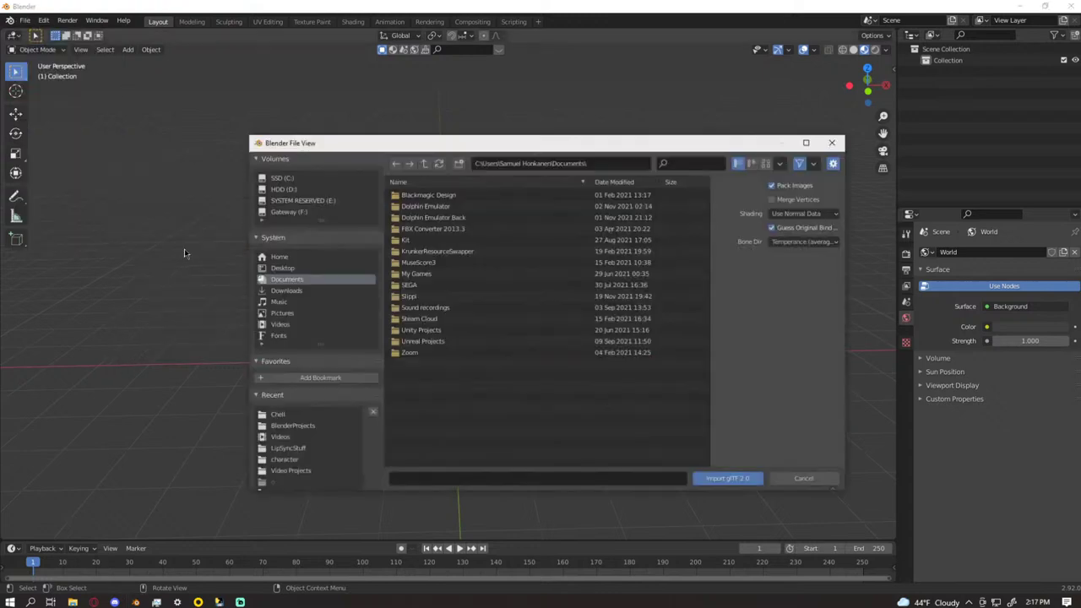
left_click(292, 269)
double_click(414, 196)
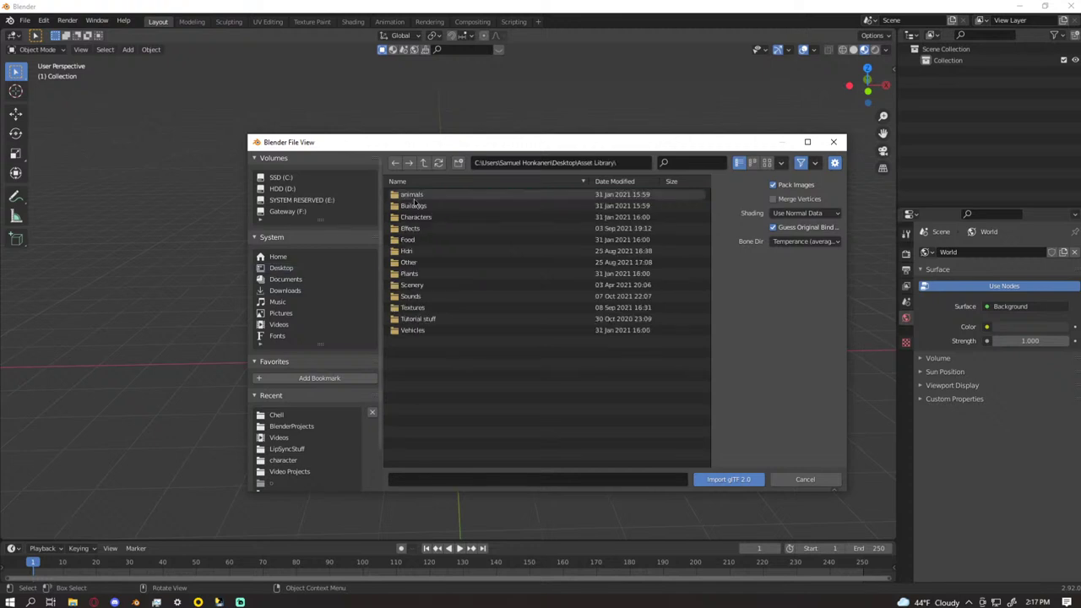
left_click(414, 218)
double_click(415, 217)
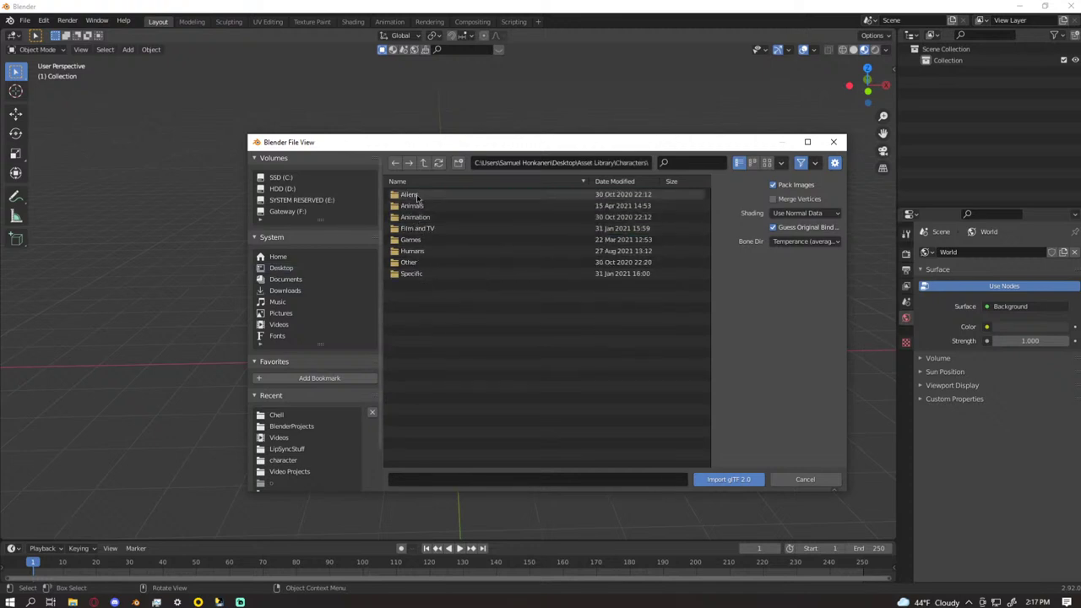
double_click(421, 244)
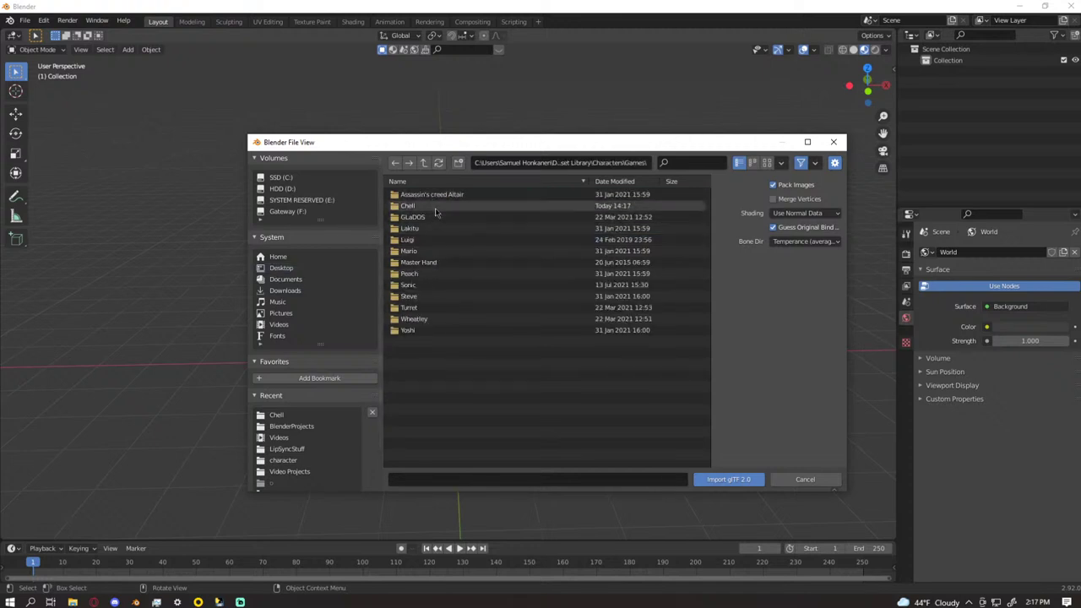
double_click(434, 206)
left_click(441, 196)
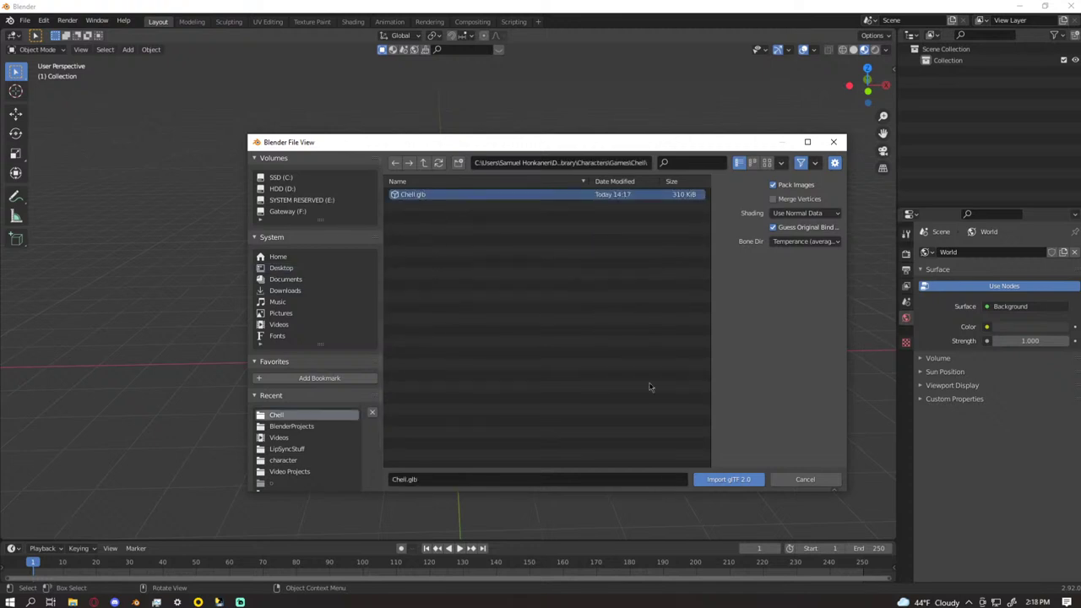
left_click(729, 478)
- Examine the imported character's shape and colours in Rendered shading from several angles
mouse_move(530, 432)
middle_mouse_down()
mouse_move(430, 419)
mouse_move(425, 451)
mouse_move(524, 492)
mouse_move(531, 521)
middle_mouse_up()
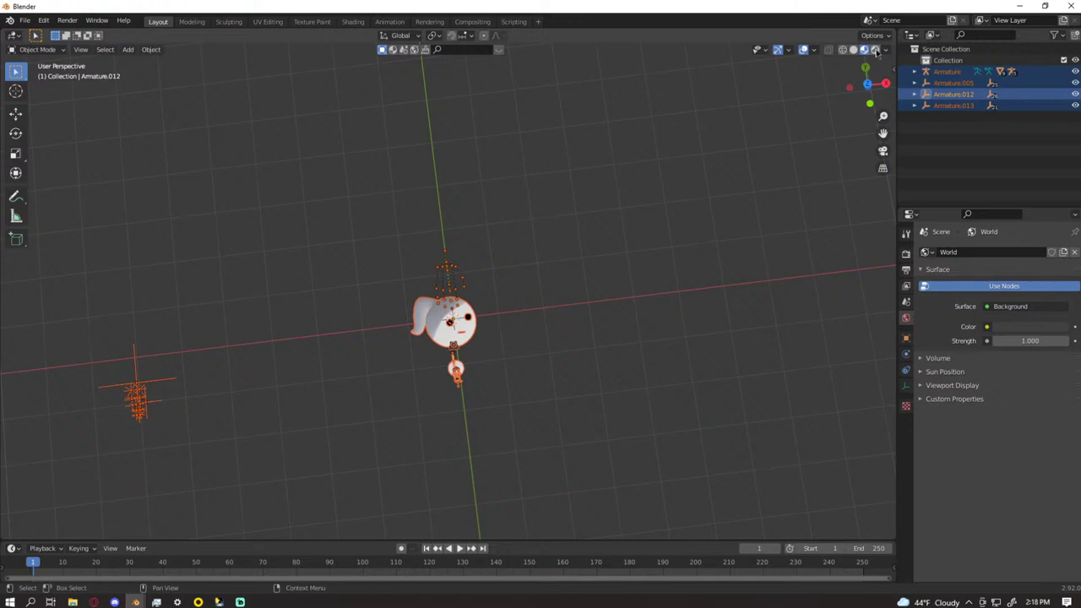
left_click(875, 49)
scroll(540, 361, "up", 7)
middle_click_drag(542, 360, 602, 267)
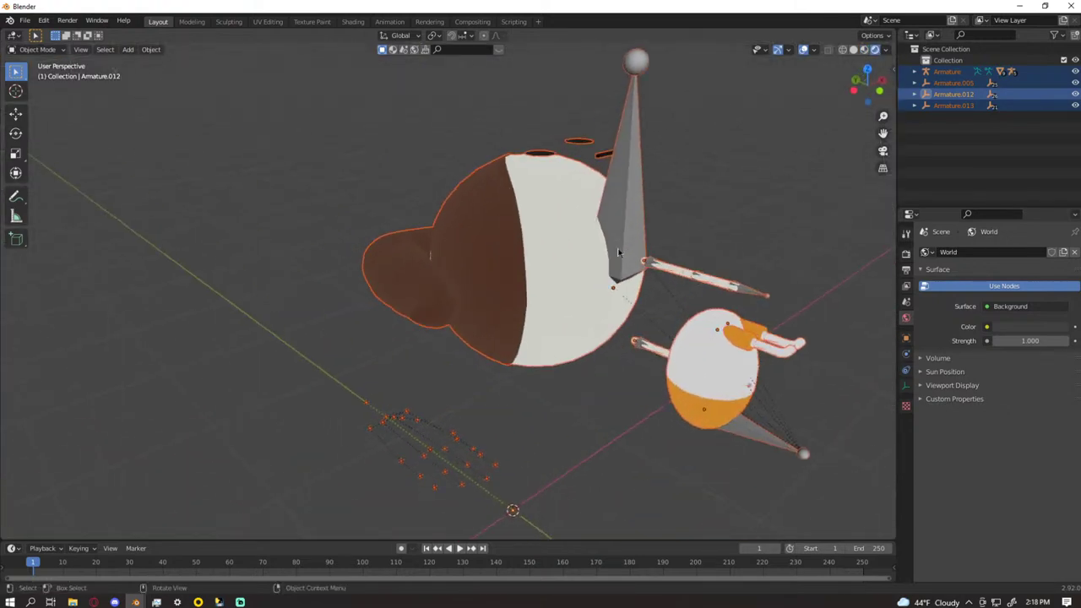
- Set the viewport to Material Preview shading and lower the strength of its environment lighting
left_click(864, 49)
left_click(884, 50)
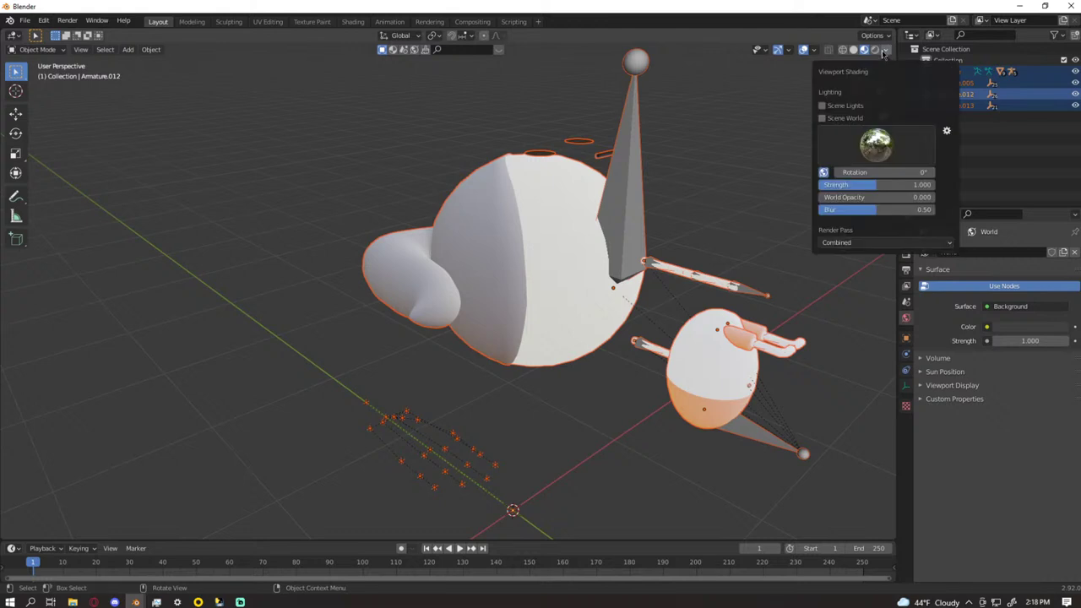
mouse_move(750, 126)
middle_mouse_down()
mouse_move(713, 185)
mouse_move(550, 248)
mouse_move(615, 208)
mouse_move(646, 138)
mouse_move(673, 154)
mouse_move(897, 25)
middle_mouse_up()
left_click(883, 50)
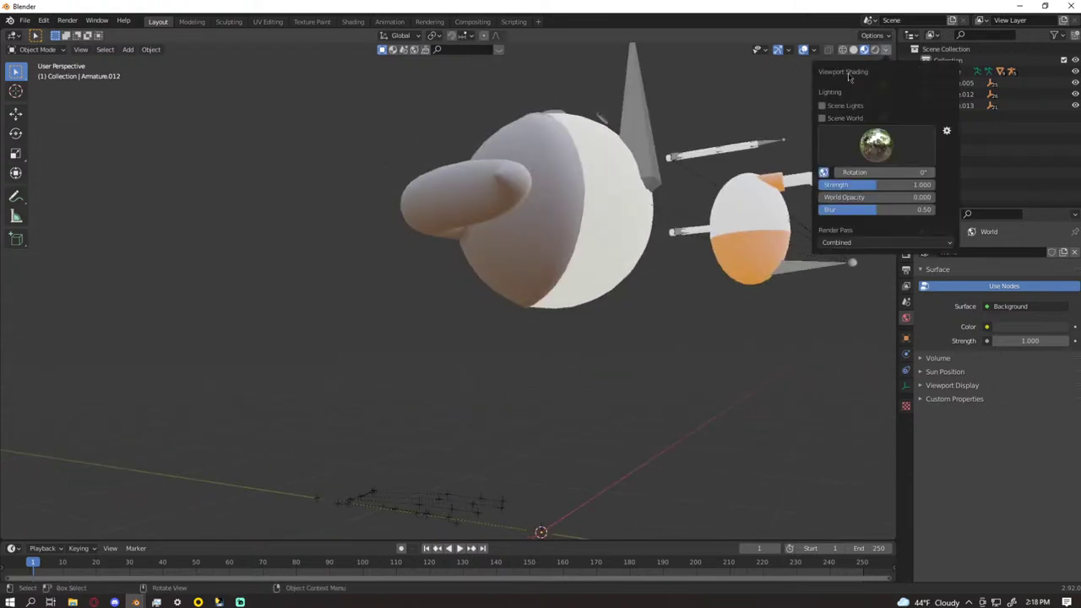
left_click(885, 50)
left_click_drag(870, 185, 819, 185)
middle_click_drag(735, 173, 596, 288)
- Select the character's head and examine its material settings and the placement of the imported parts
left_click(502, 408)
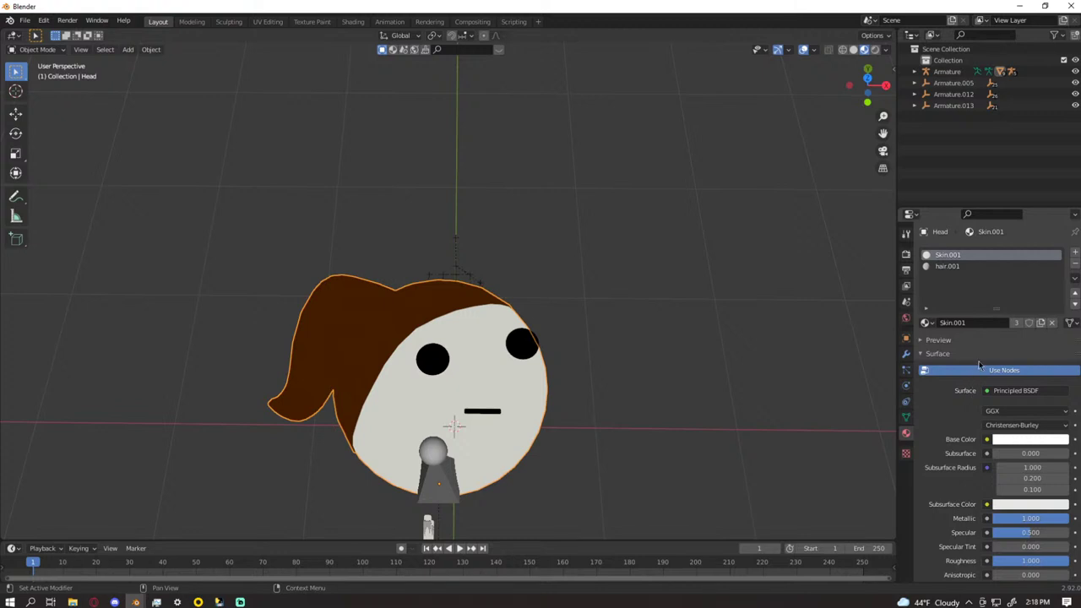
scroll(594, 268, "down", 5)
middle_click_drag(553, 274, 519, 275)
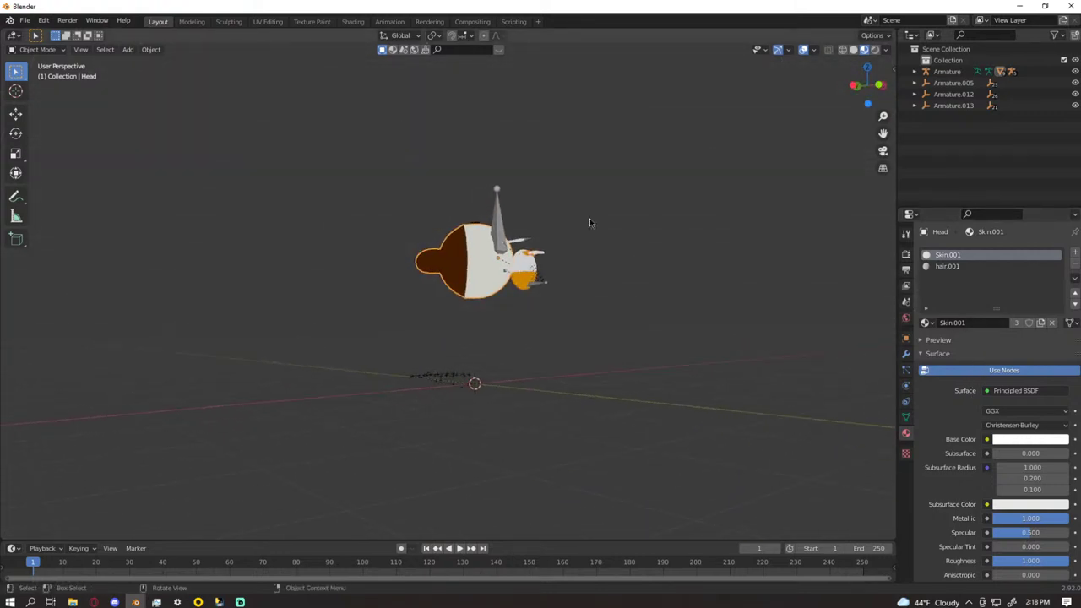
middle_click_drag(308, 247, 247, 215)
- Delete every imported object from the new scene
left_click_drag(255, 191, 663, 461)
key("a")
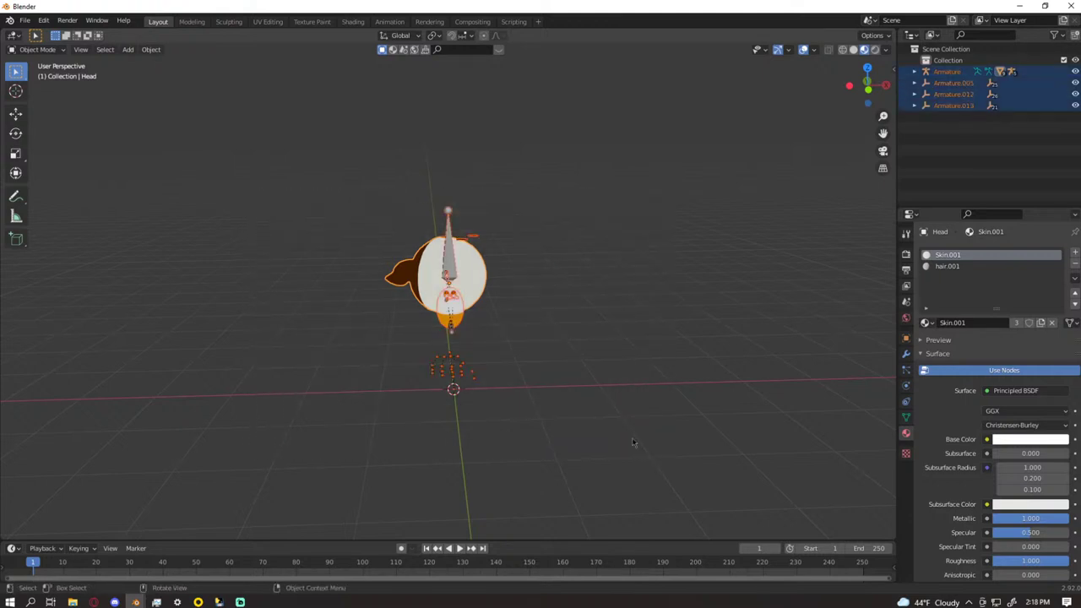
key("Delete")
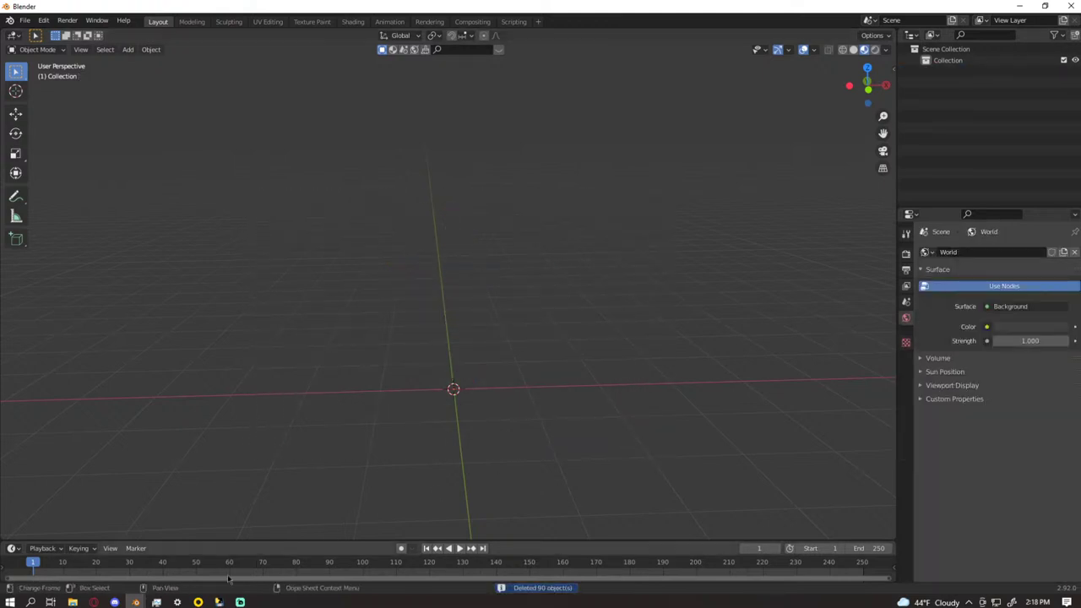
- Switch back to the PortalProject file and reselect all of the character's meshes and armatures
mouse_move(76, 602)
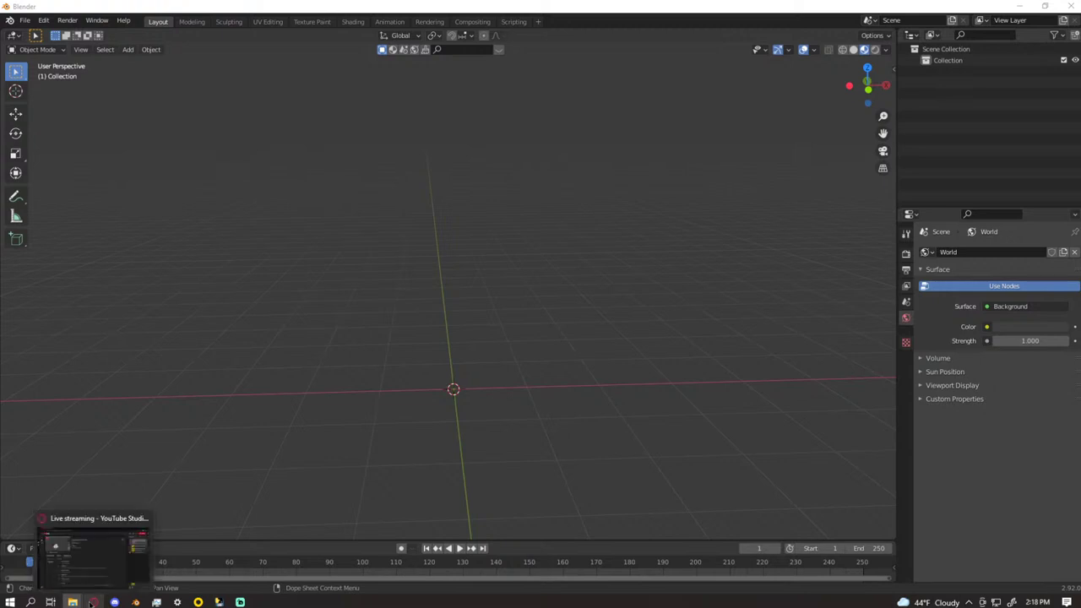
mouse_move(135, 602)
left_click(85, 573)
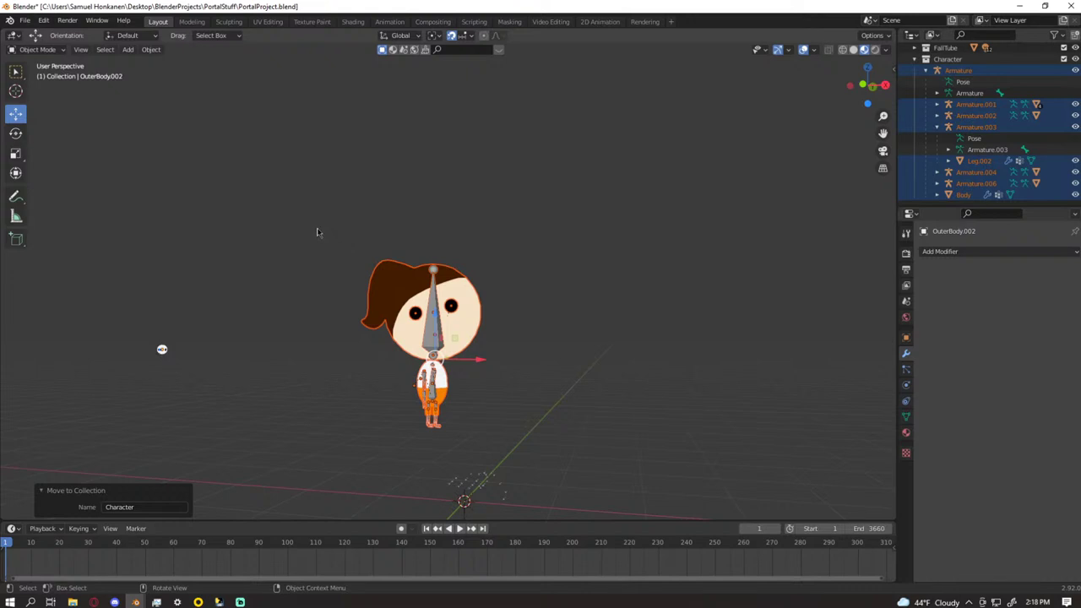
left_click_drag(317, 232, 283, 247)
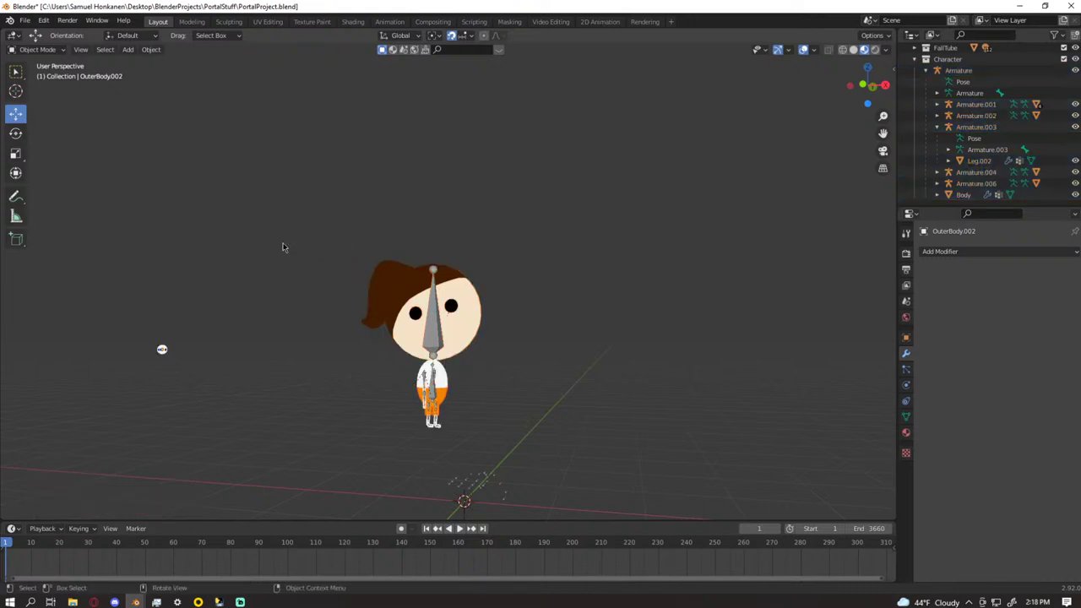
key("a")
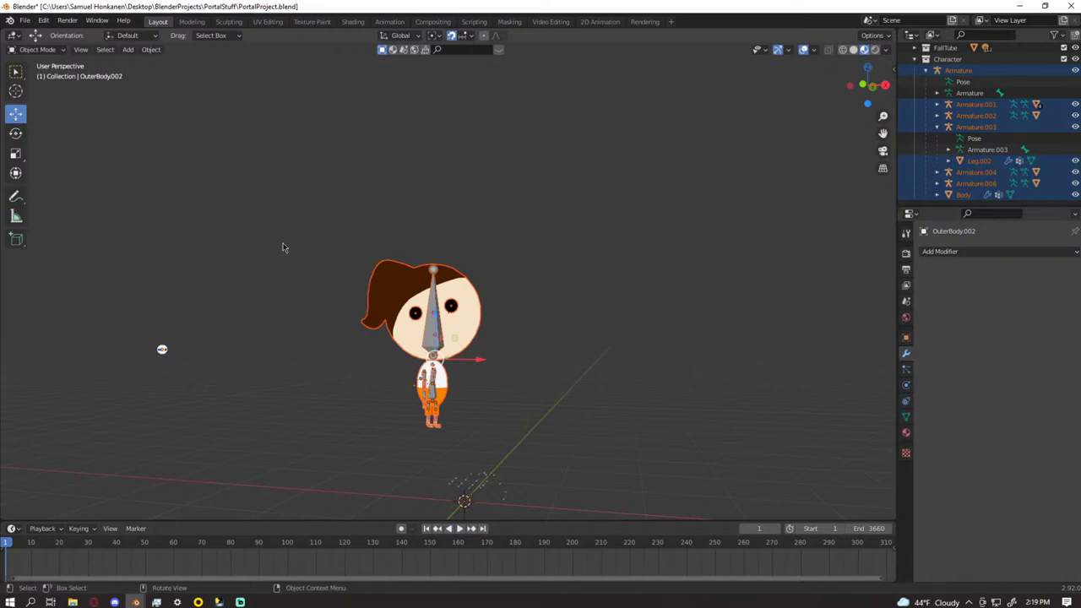
- Open the glTF 2.0 export for the selected character and set the format to glTF Embedded (.gltf)
left_click(10, 20)
left_click(26, 21)
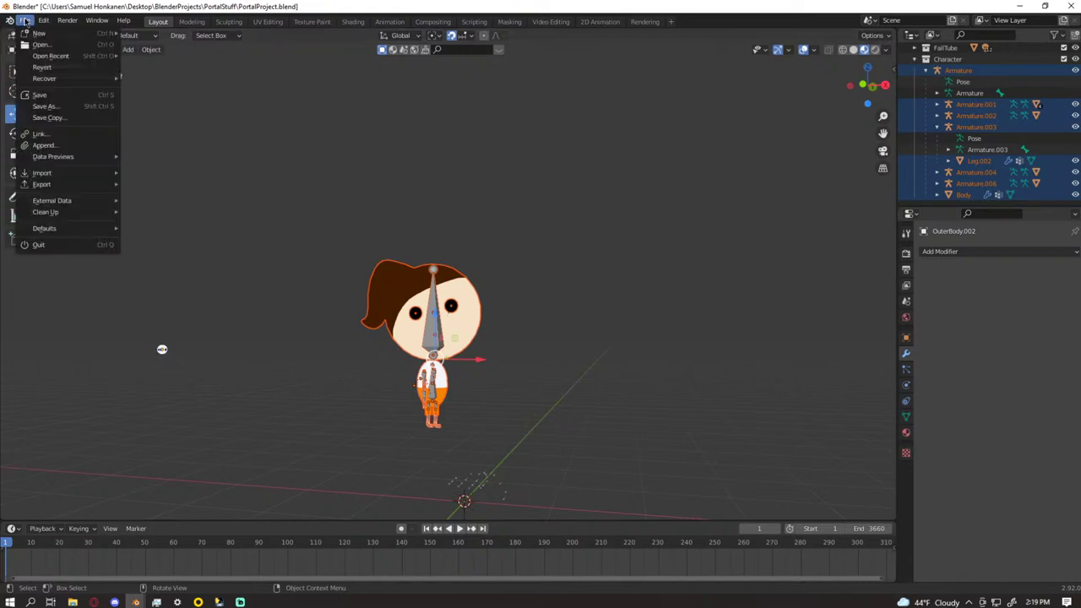
mouse_move(67, 186)
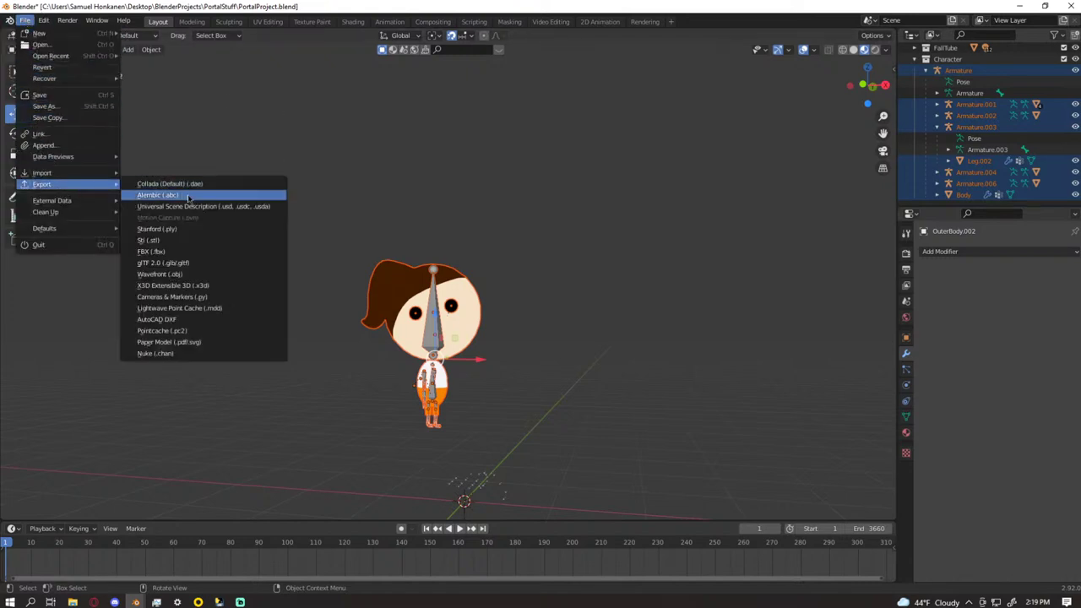
left_click(181, 263)
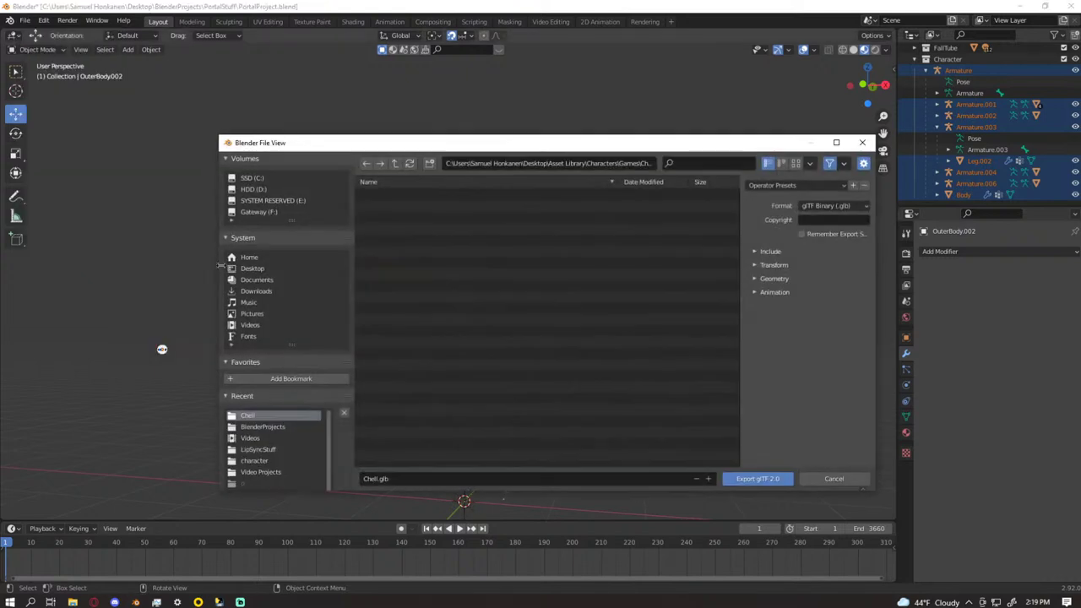
left_click(844, 207)
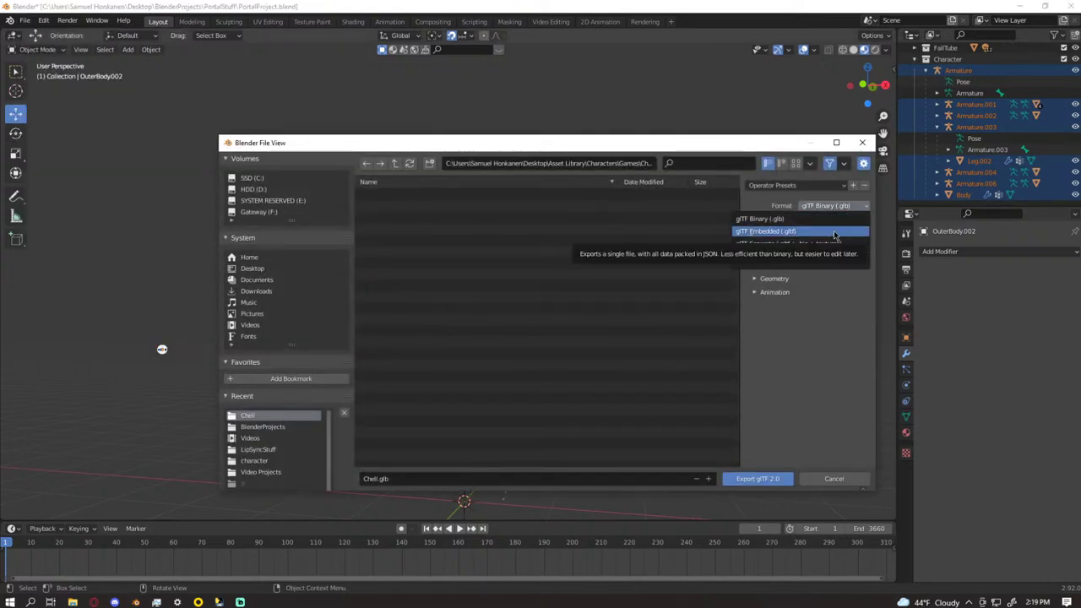
left_click(834, 233)
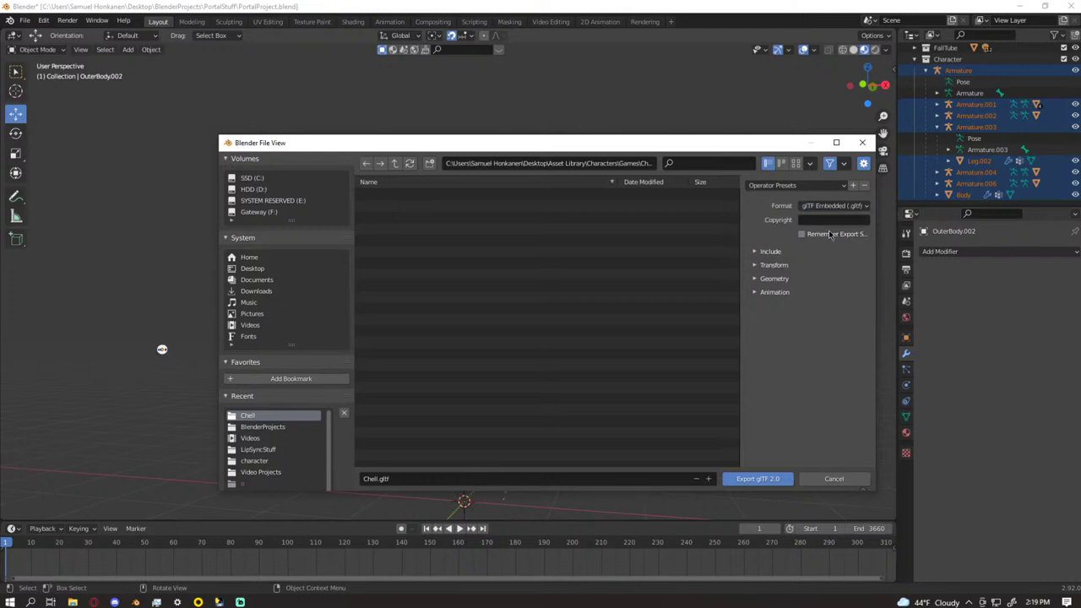
- Review the Include, Transform, Geometry, Compression and Animation export options, and export the character as Chell.gltf
left_click(770, 251)
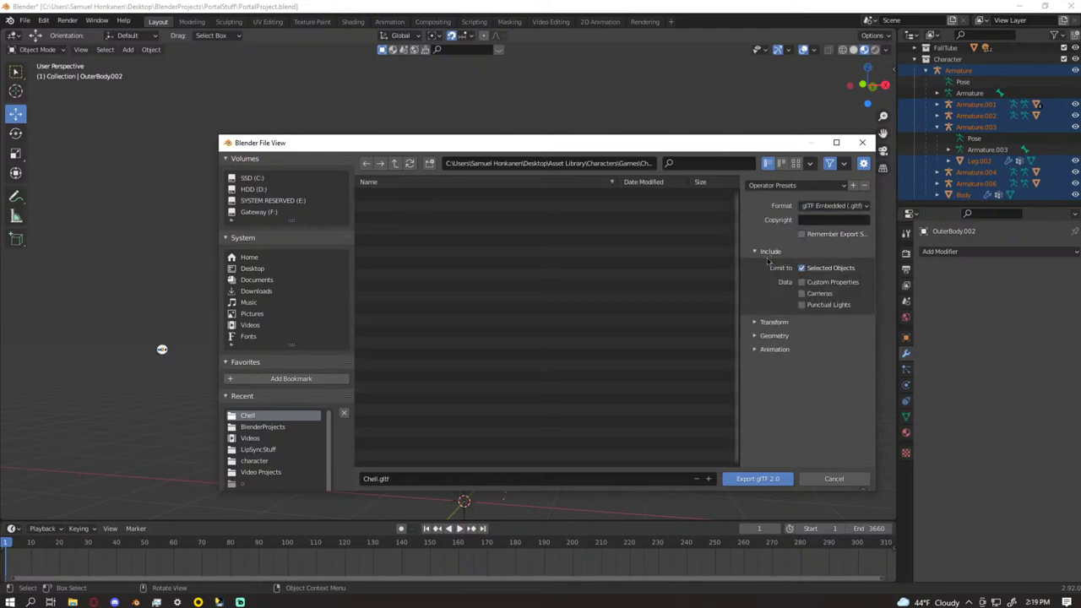
left_click(772, 322)
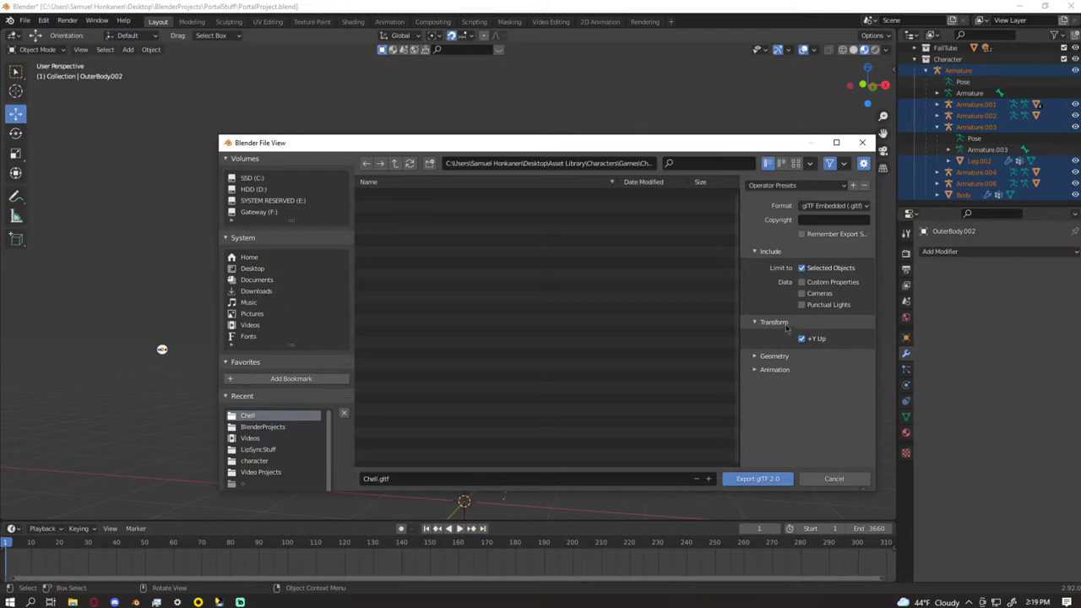
left_click(776, 356)
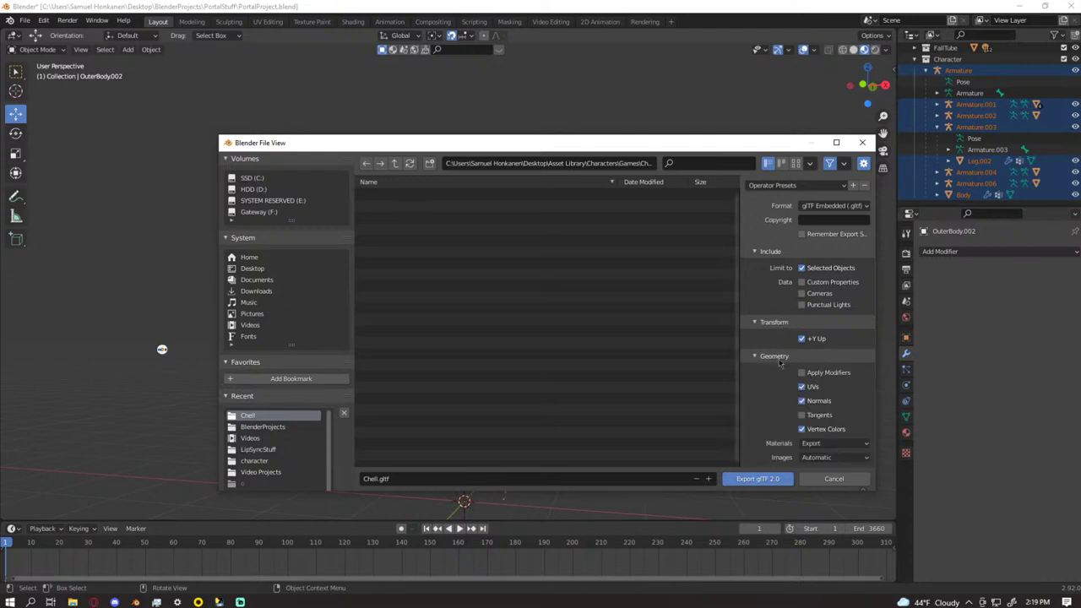
scroll(779, 385, "down", 2)
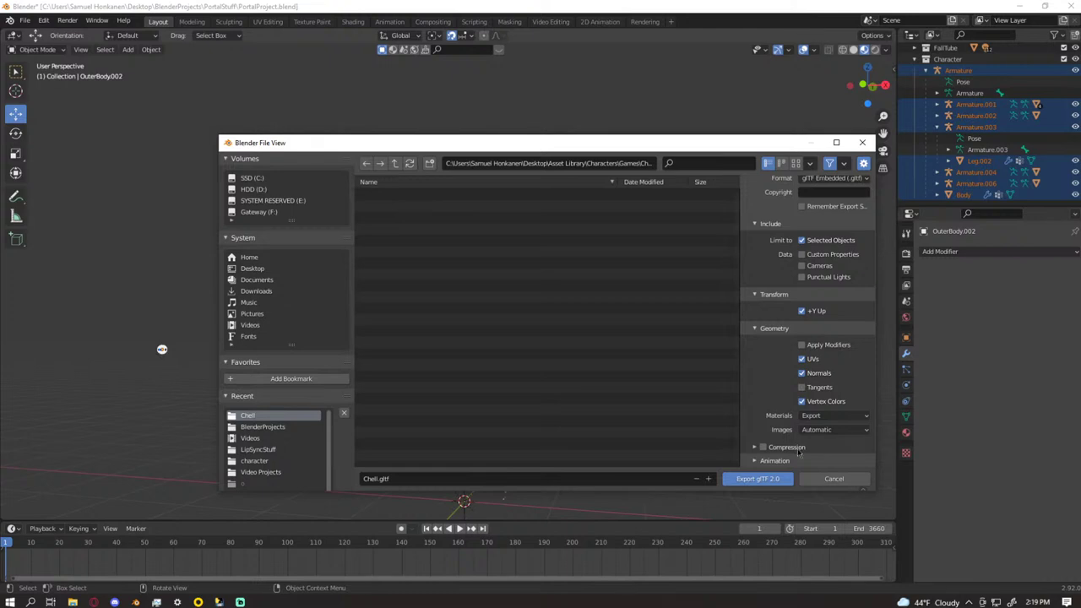
left_click(829, 416)
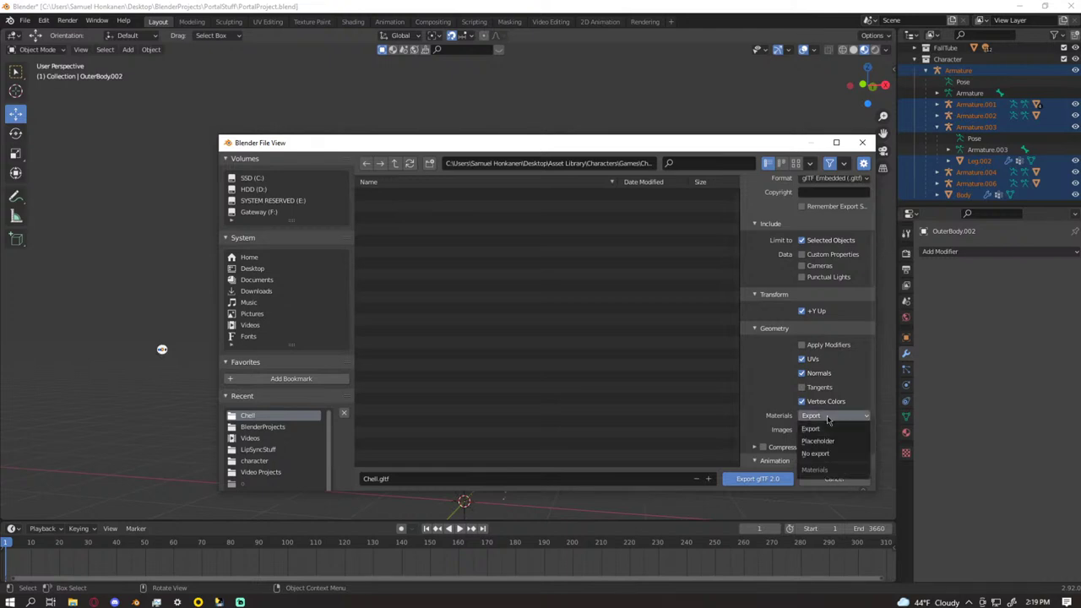
left_click(828, 418)
left_click(773, 461)
scroll(777, 461, "down", 3)
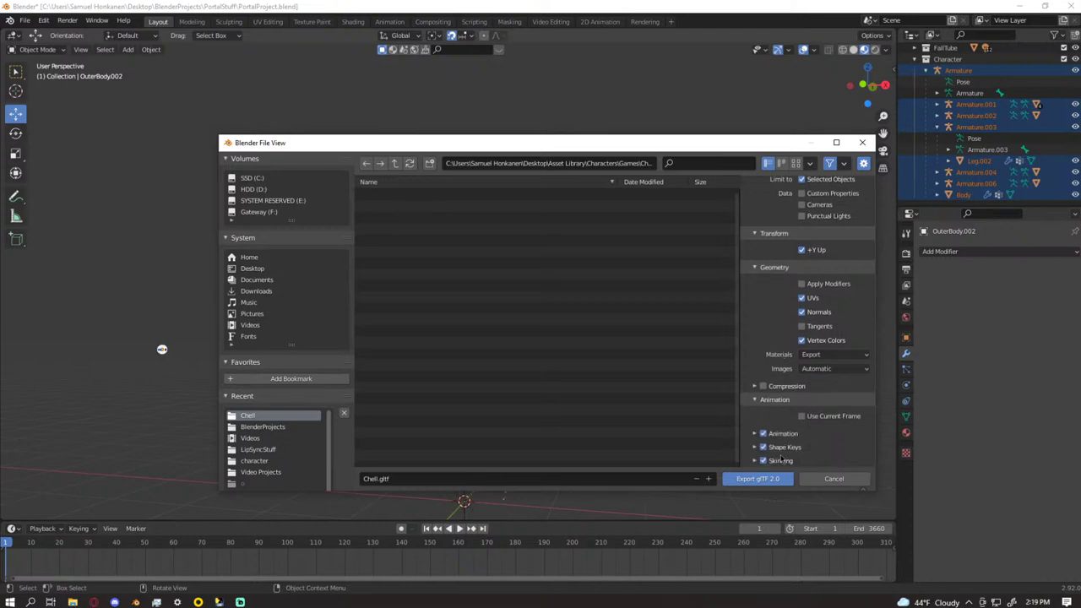
left_click(754, 387)
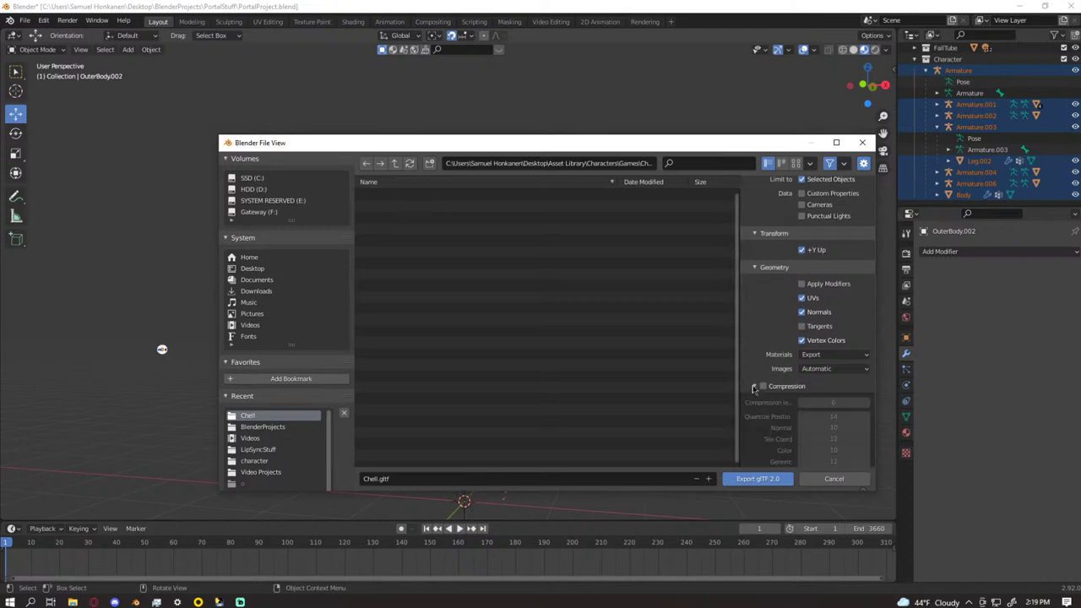
left_click(754, 386)
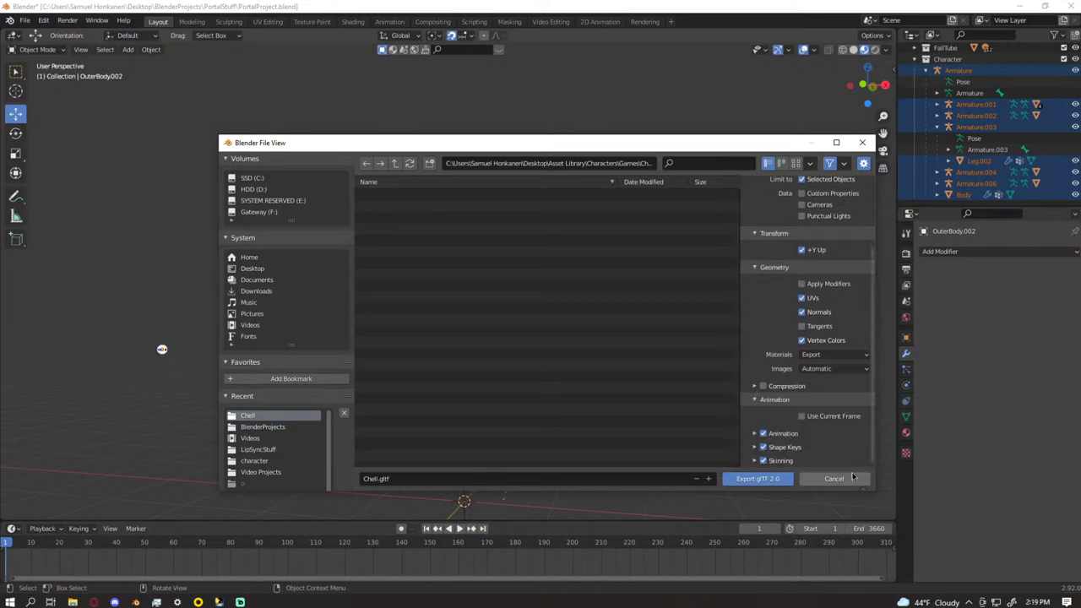
left_click(778, 479)
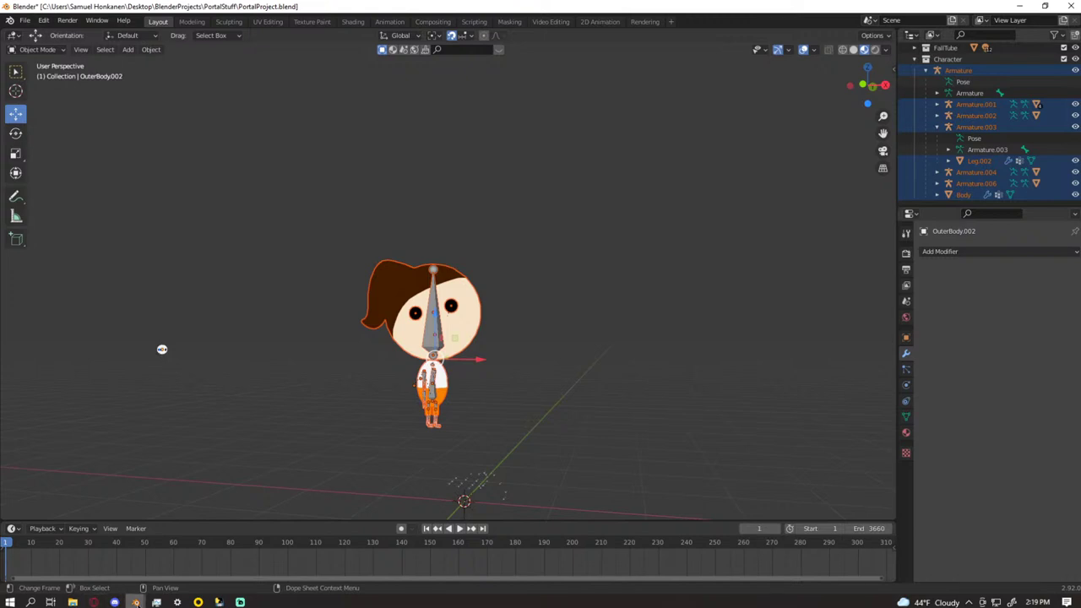
- Switch to the new empty Blender scene and import Chell.gltf from the Chell folder as glTF 2.0
mouse_move(135, 601)
left_click(195, 553)
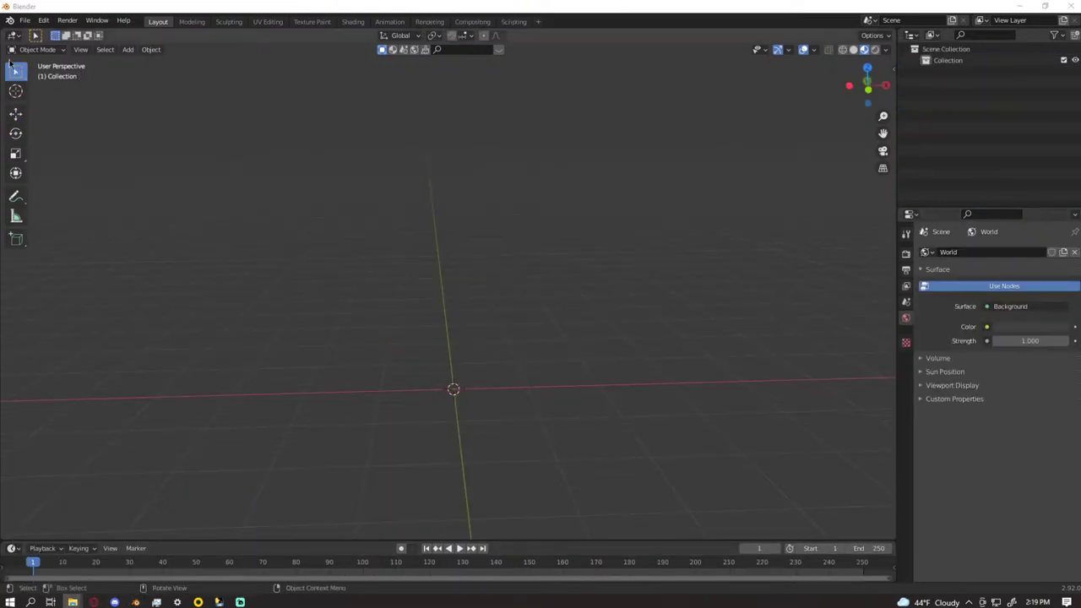
left_click(25, 21)
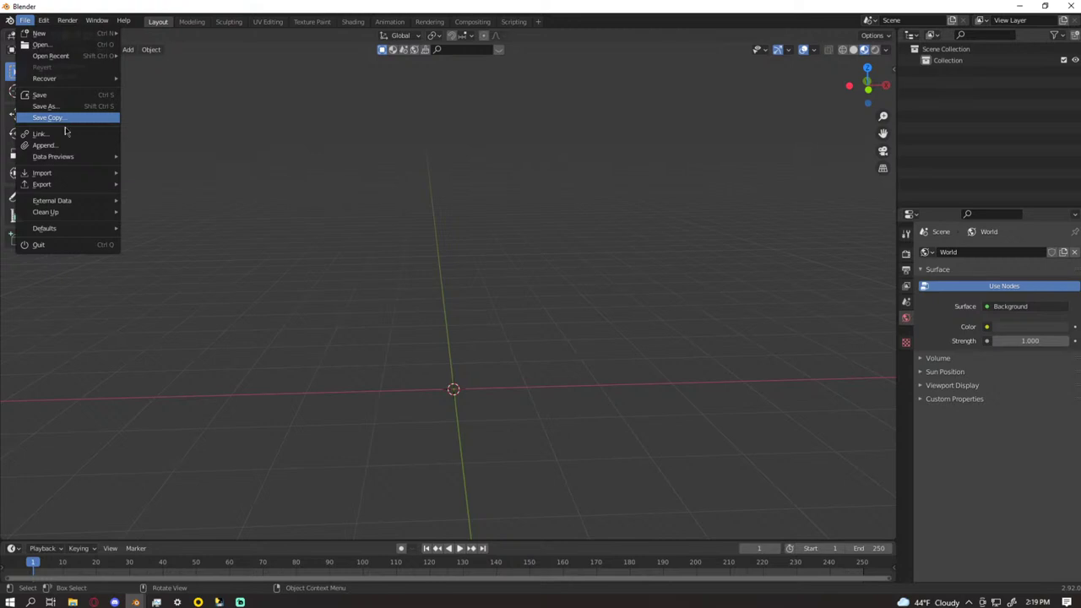
mouse_move(55, 172)
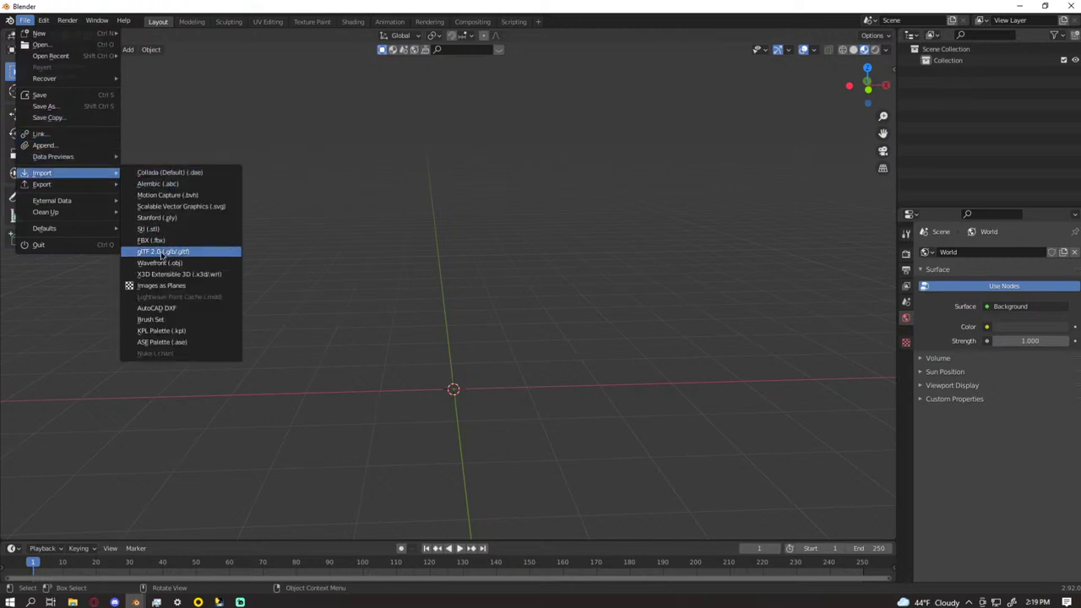
left_click(163, 251)
left_click(422, 195)
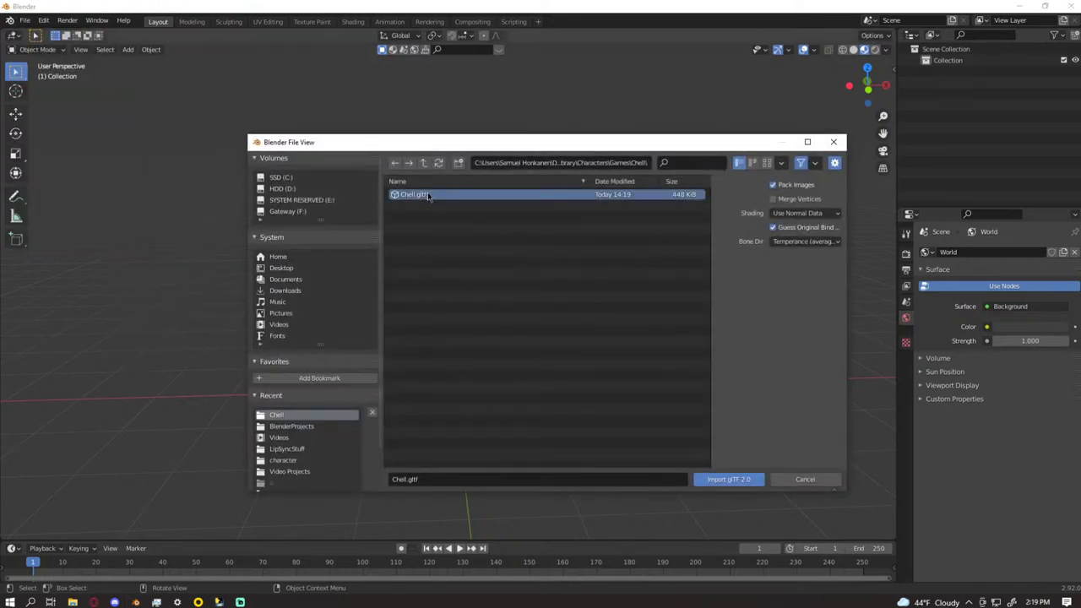
left_click(727, 480)
- Examine the imported character's meshes, bones and stray empties under the rendered and material preview shading and their viewport shading options
middle_click_drag(617, 366, 452, 359)
scroll(451, 359, "down", 4)
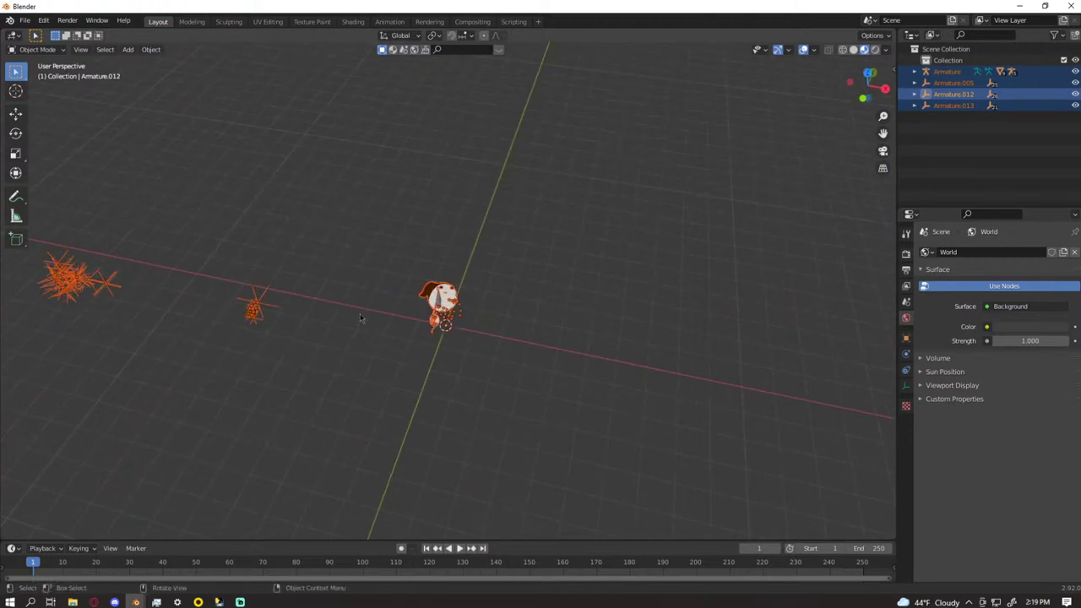
scroll(359, 318, "down", 2)
scroll(464, 320, "up", 7)
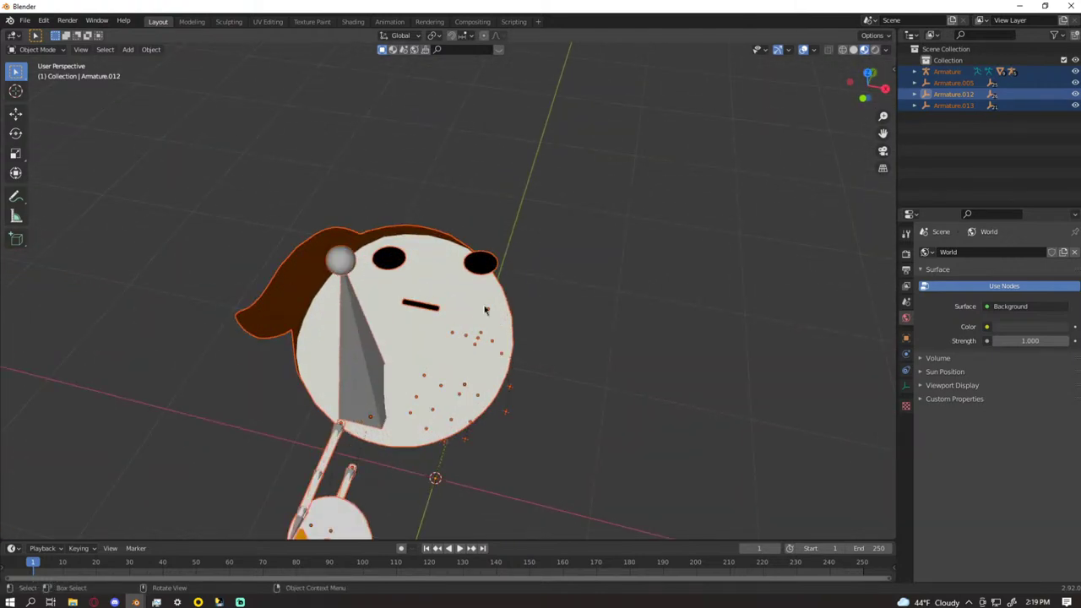
left_click(875, 50)
mouse_move(733, 161)
middle_mouse_down()
mouse_move(685, 198)
mouse_move(617, 221)
middle_mouse_up()
scroll(615, 221, "down", 5)
middle_click_drag(442, 245, 517, 193)
left_click(683, 185)
left_click(875, 50)
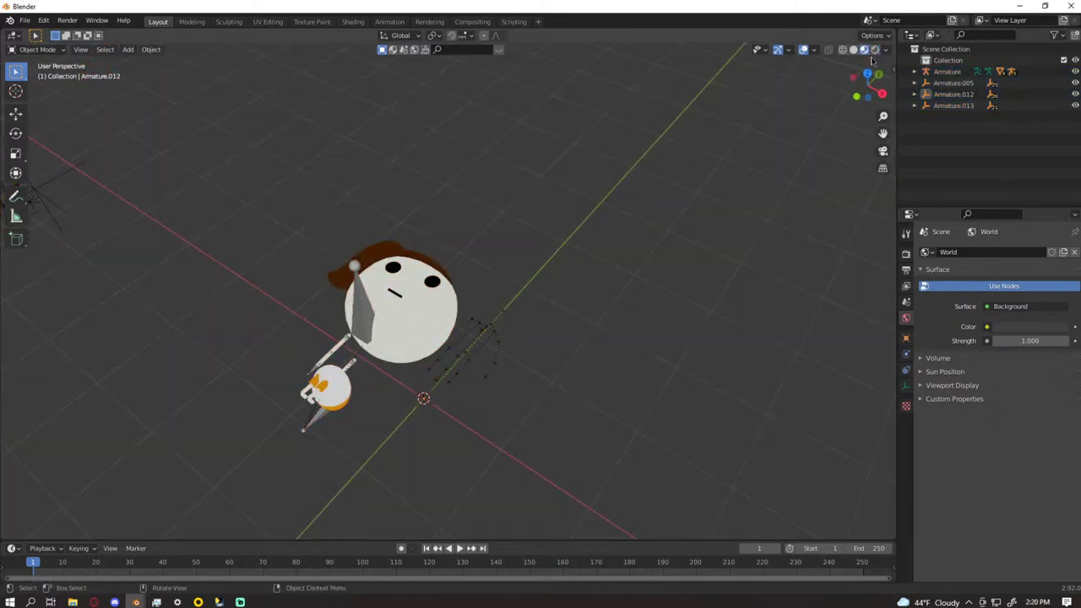
left_click(885, 50)
left_click_drag(837, 184, 861, 184)
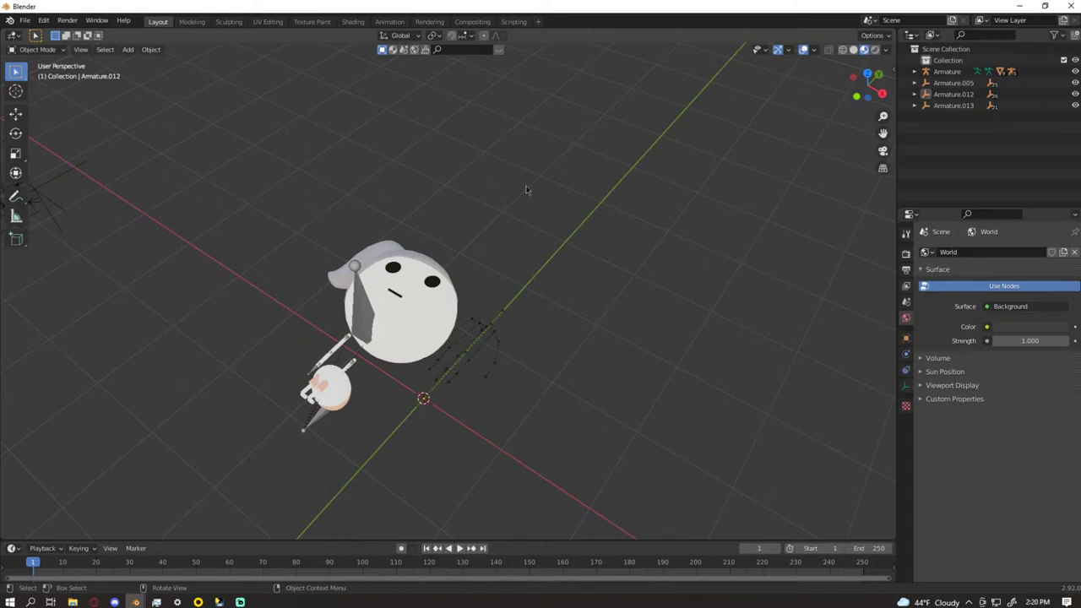
- Delete all imported objects from the new scene and return to the PortalProject file
key("a")
key("Delete")
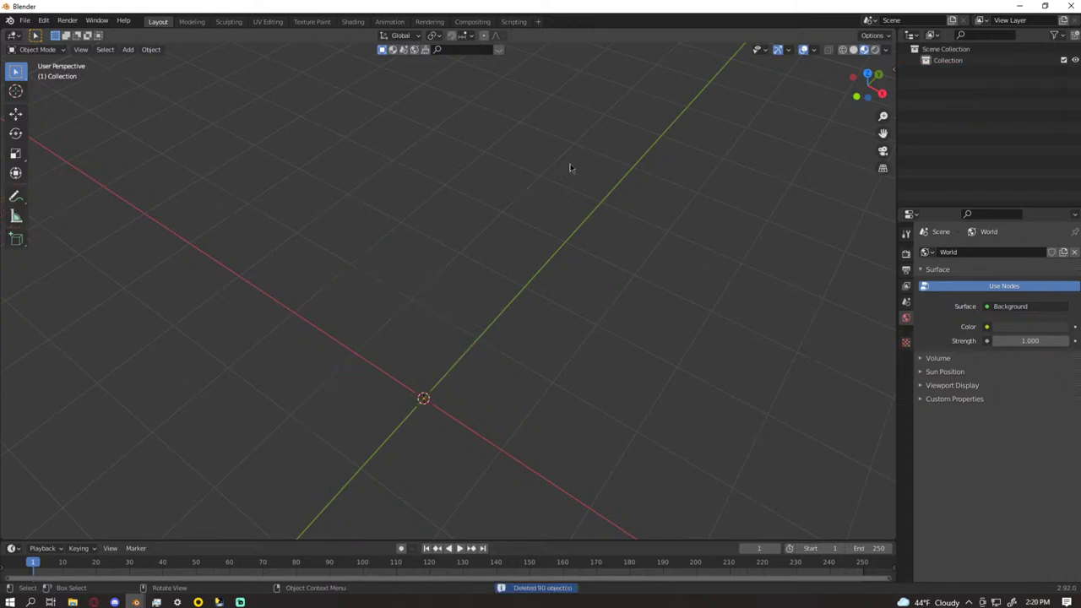
key("alt+Tab")
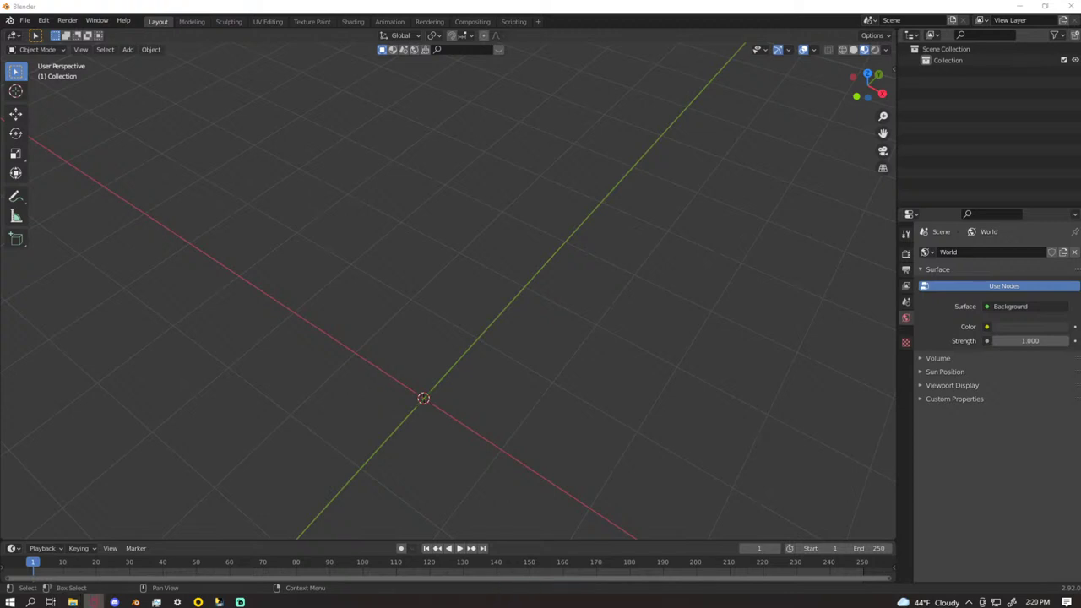
key("alt+Tab")
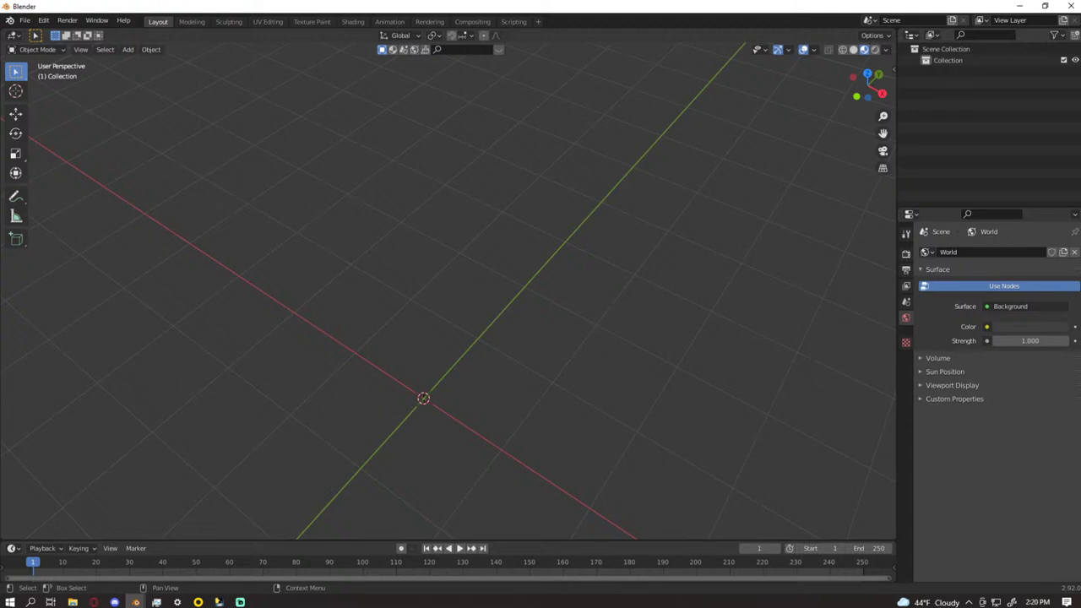
key("alt+Tab")
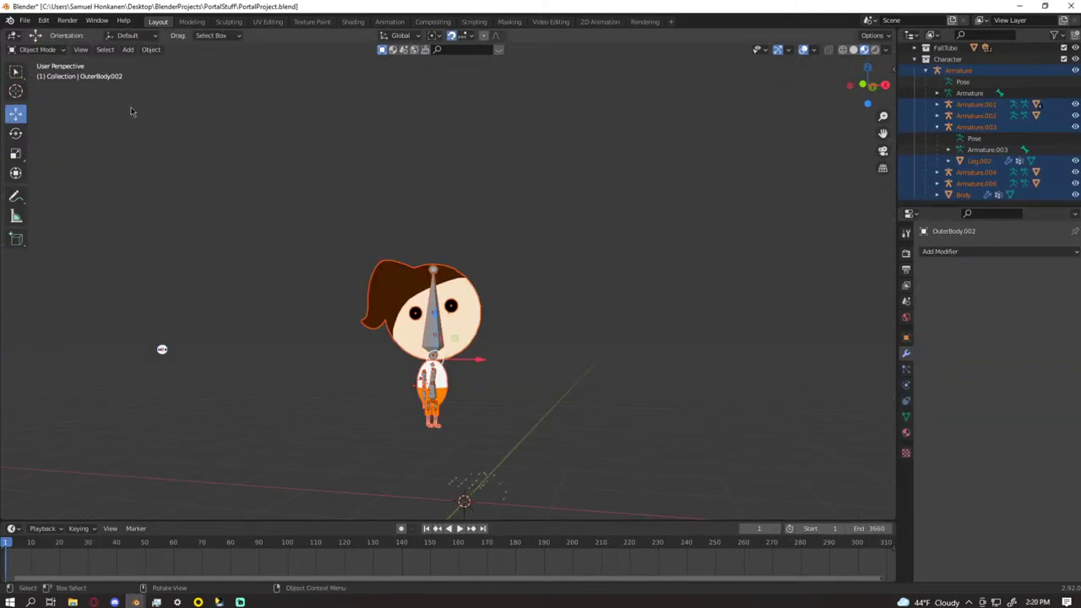
- Export the selected character in FBX format as Chell.fbx, limited to selected objects, into the Chell folder
left_click(26, 20)
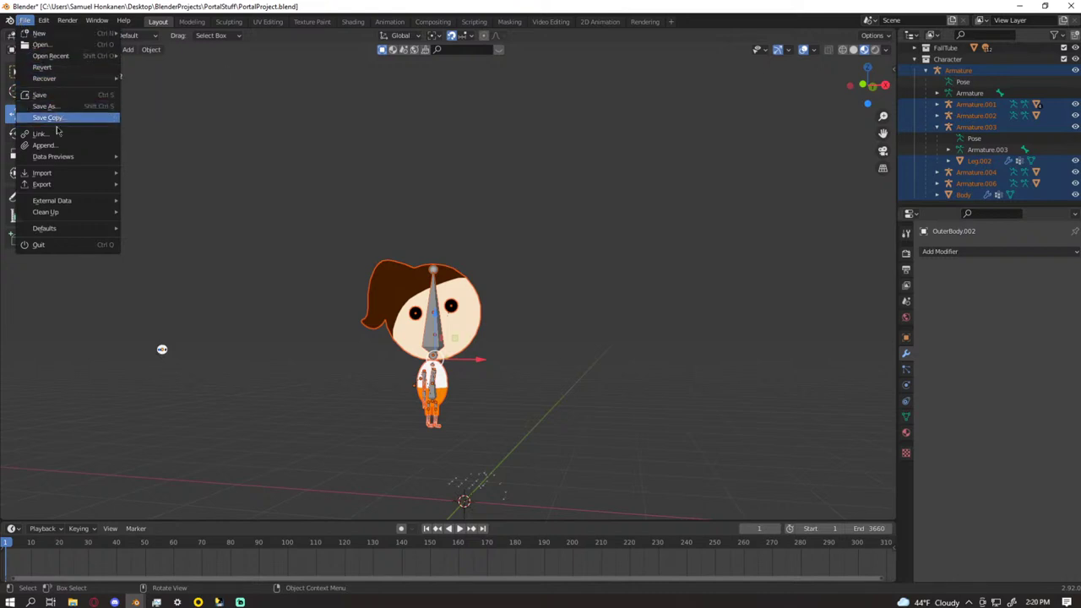
mouse_move(56, 175)
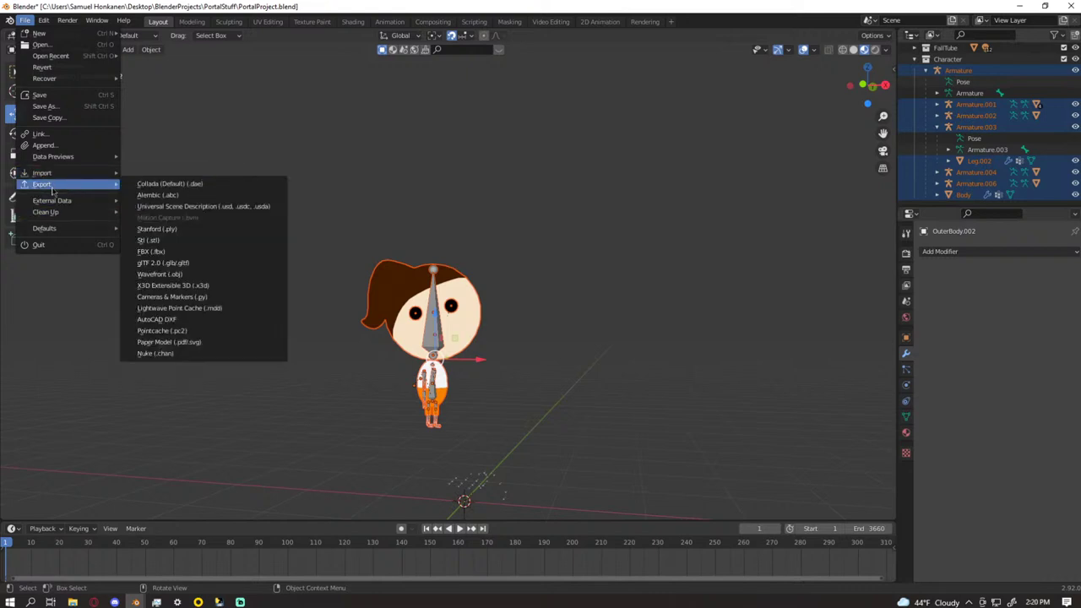
left_click(157, 252)
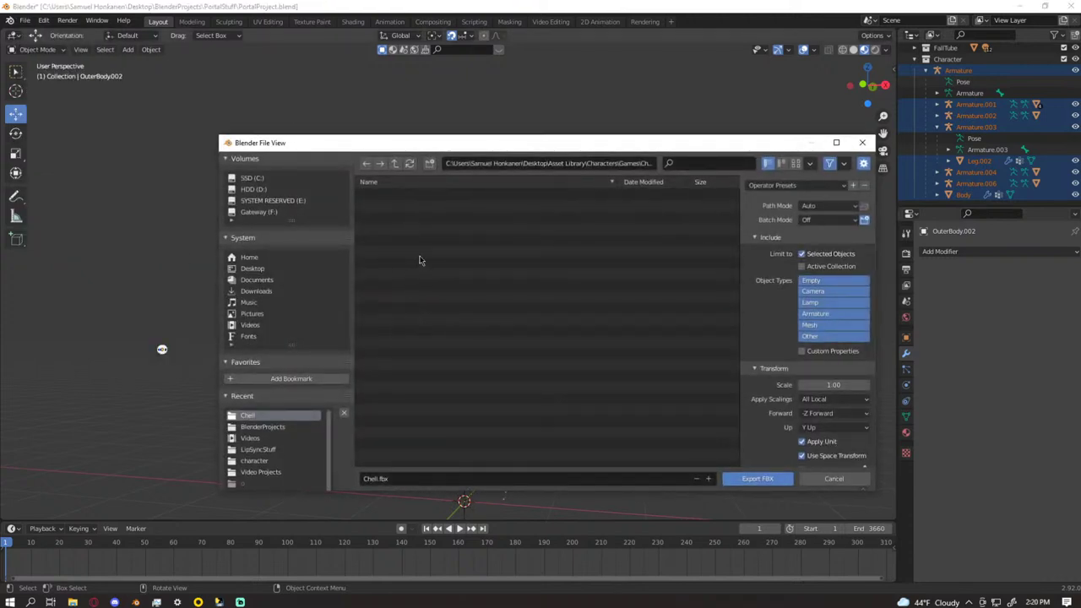
left_click(762, 477)
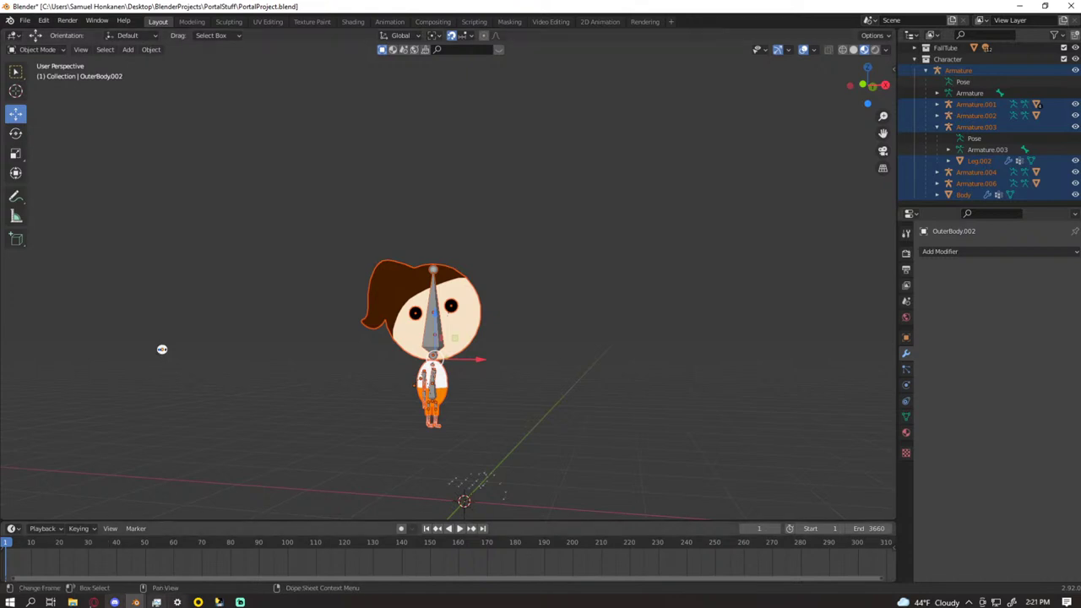
mouse_move(73, 602)
left_click(201, 537)
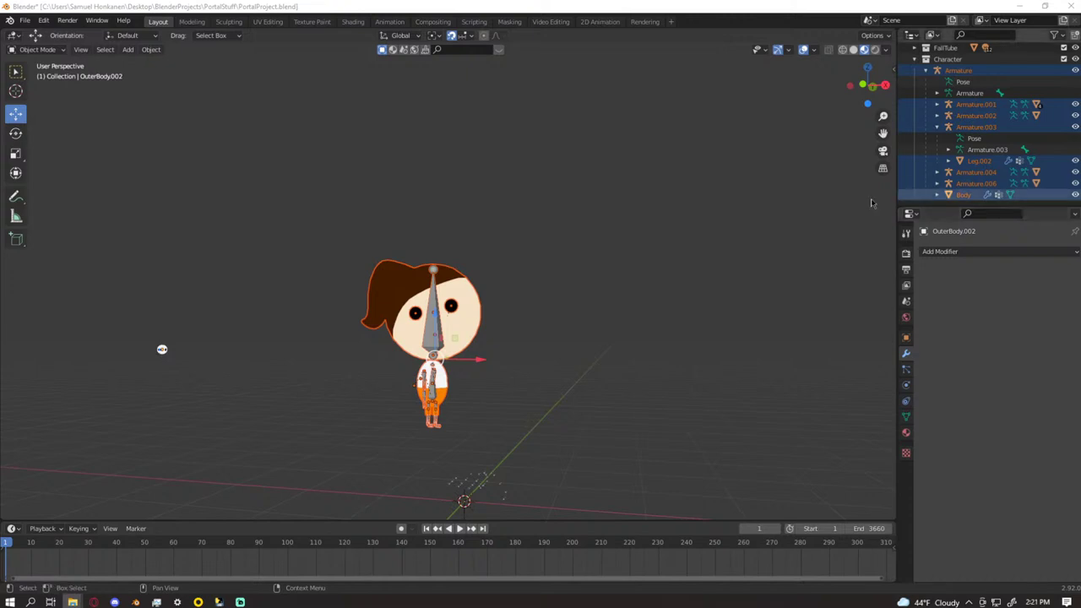
left_click(24, 20)
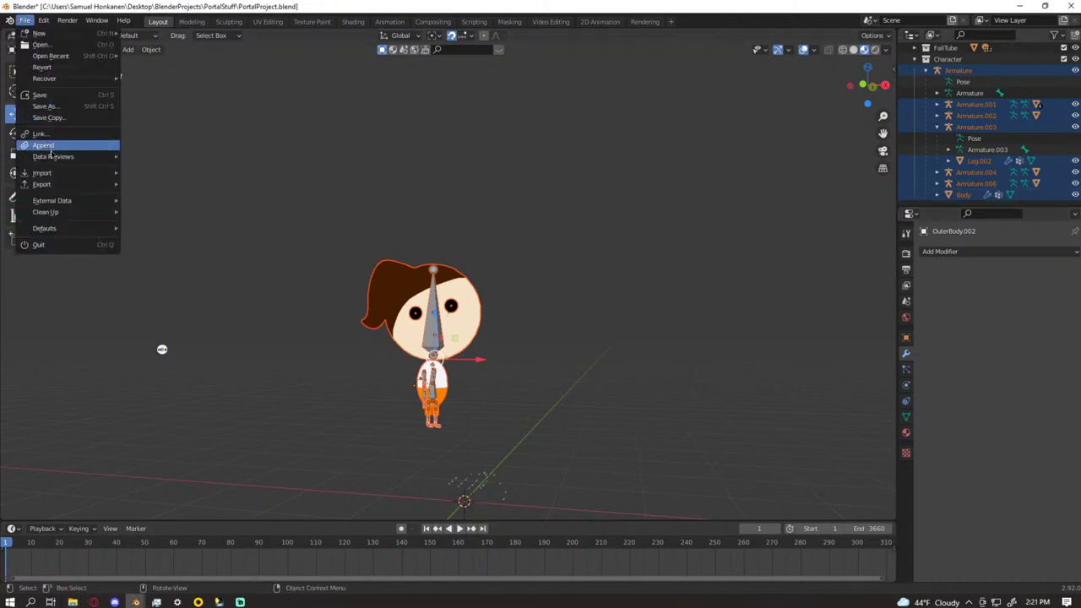
mouse_move(57, 184)
left_click(168, 252)
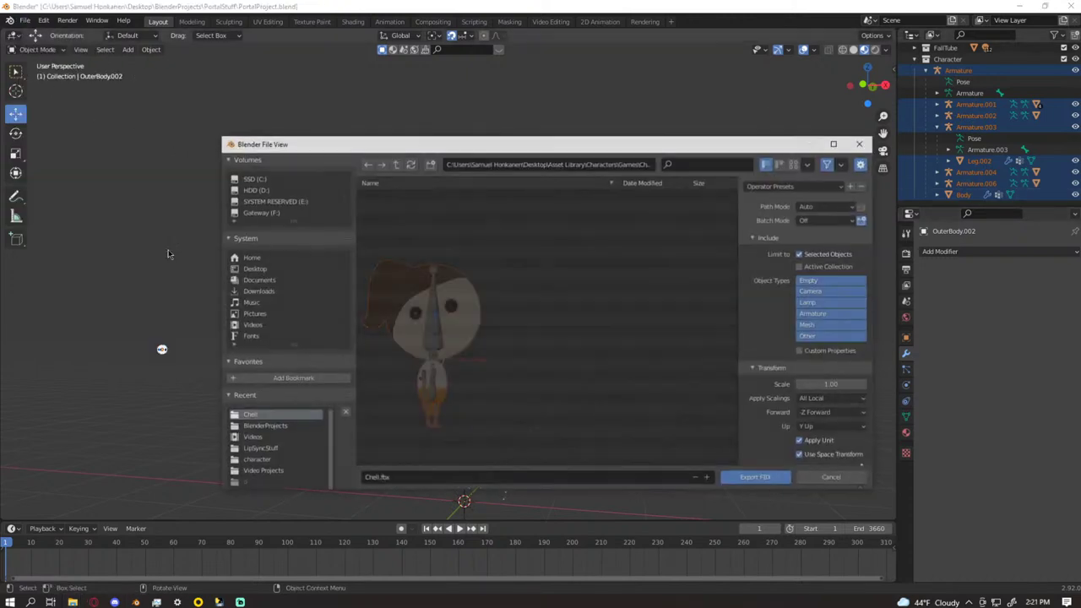
left_click(803, 267)
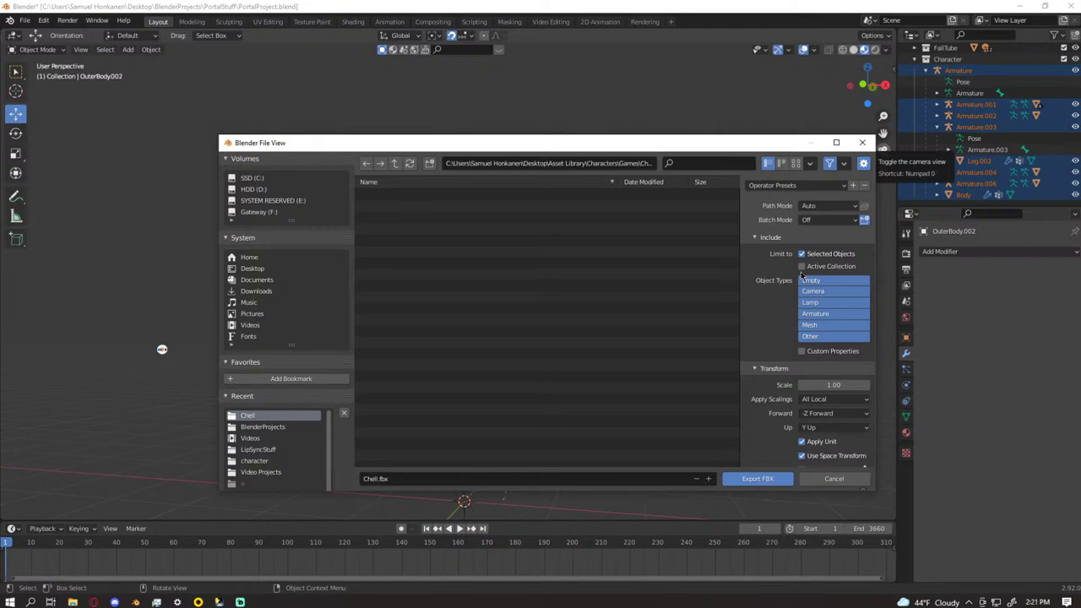
scroll(770, 350, "down", 2)
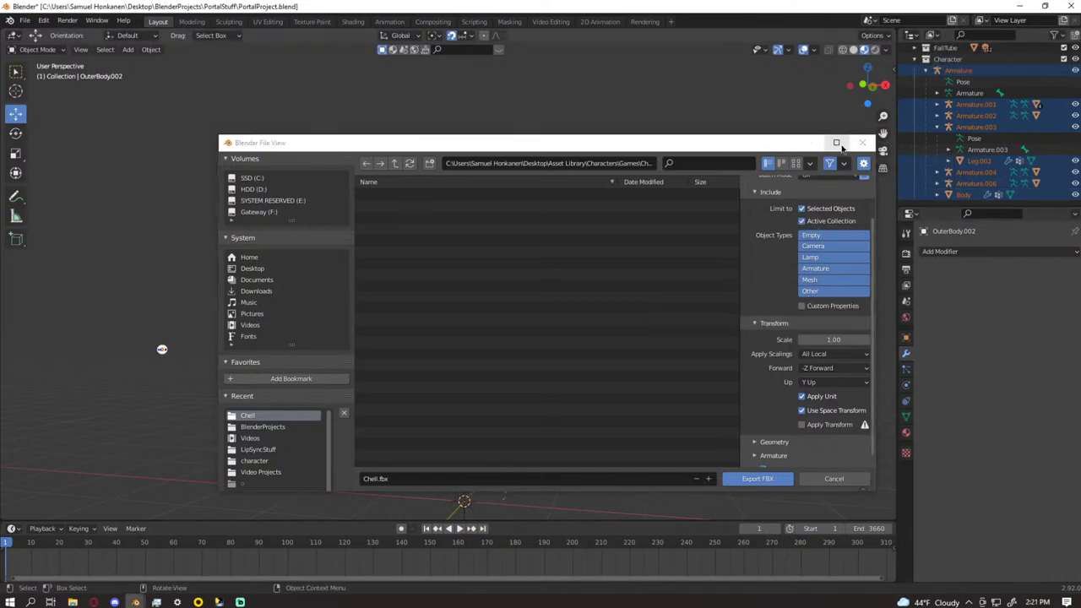
left_click(833, 479)
- Make Character the active collection and hide the FallTube, Potato GLaDOS, Big Wheatley and Turret collections in the outliner
scroll(995, 166, "up", 3)
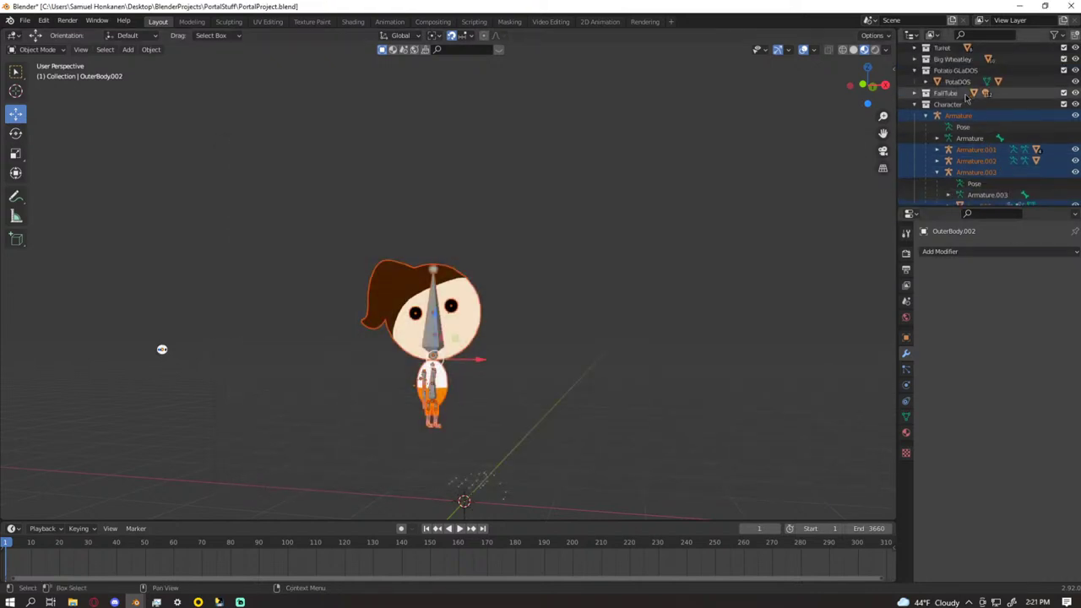
left_click(1066, 104)
left_click_drag(1075, 93, 1077, 52)
scroll(1076, 52, "up", 3)
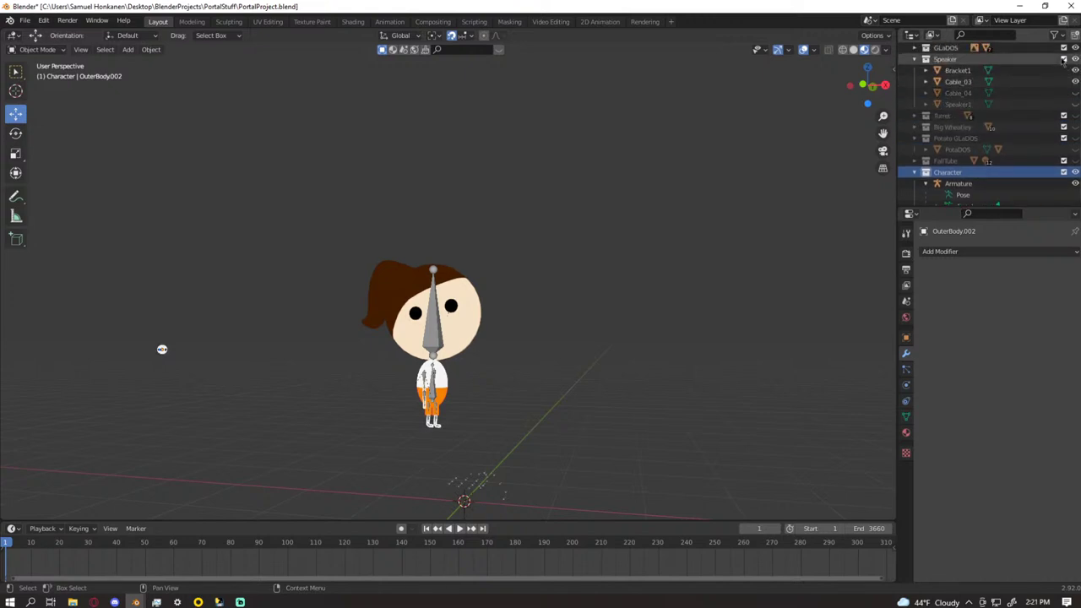
- Display the additional restriction toggles in the outliner, including viewport visibility, and hide the remaining Speaker objects and the GLaDOS collection
left_click(1054, 35)
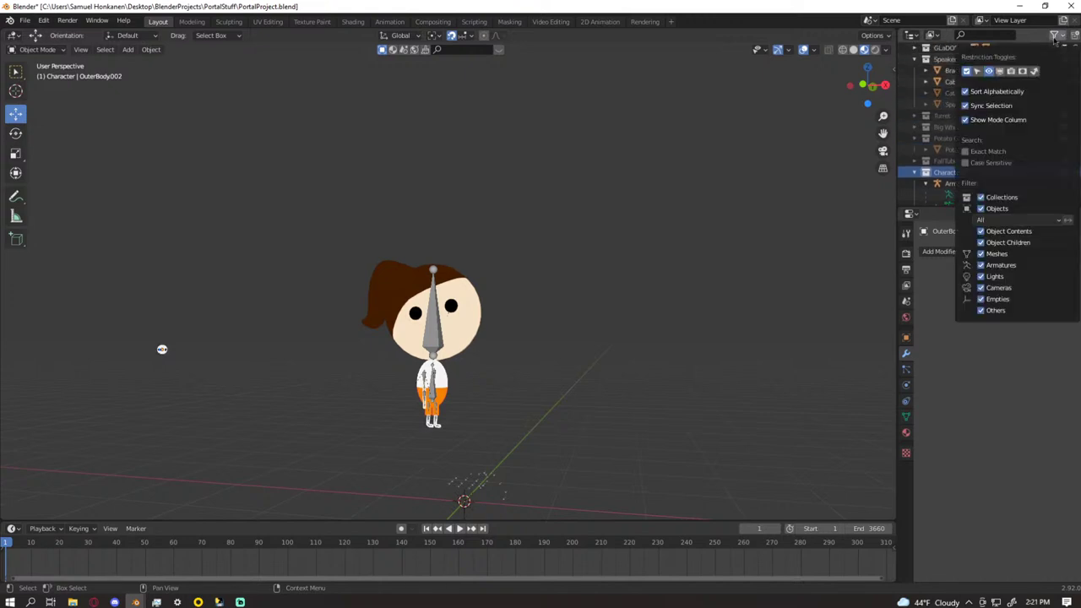
left_click(1001, 72)
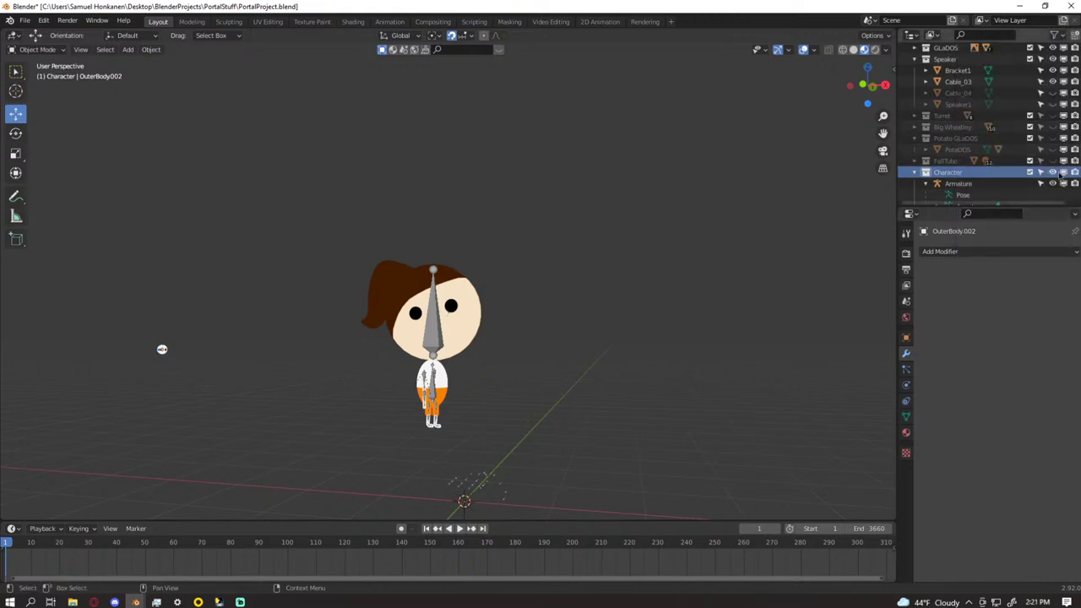
left_click_drag(1052, 81, 1052, 59)
left_click(1053, 48)
scroll(1052, 82, "up", 3)
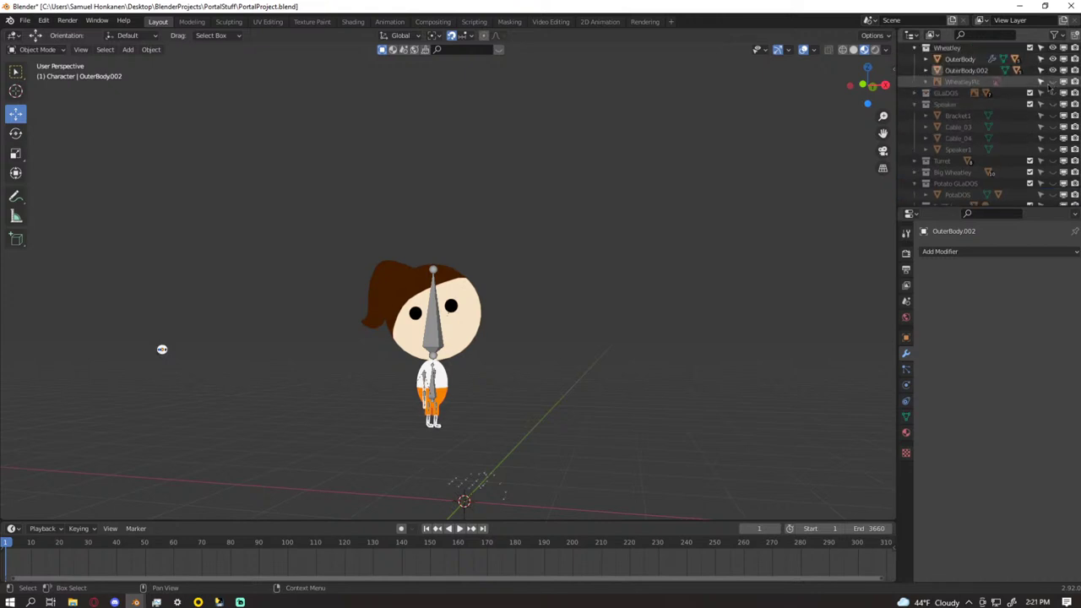
- Hide the Wheatley, Portal and Chell collections together with the Table, PortalShot and nearby plane objects of the main Collection
left_click(1052, 59)
left_click_drag(1050, 67, 1052, 95)
scroll(1053, 96, "up", 3)
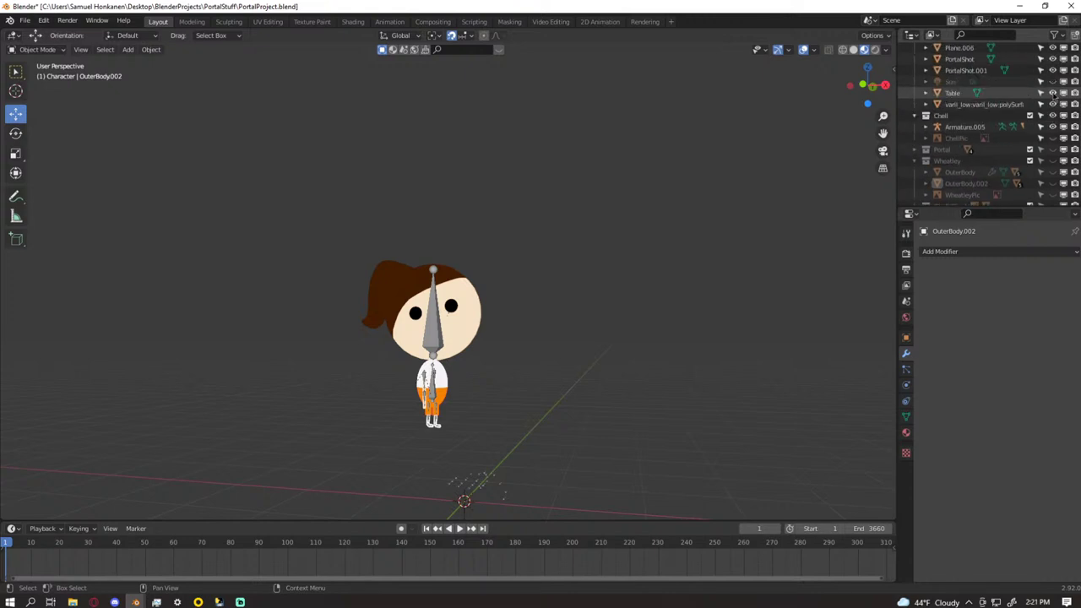
left_click(1053, 116)
left_click_drag(1055, 122, 1055, 75)
- Hide the rest of the main Collection's objects, including the holes, cubes, circle, camera, bird, armatures and anvil
scroll(1052, 93, "up", 5)
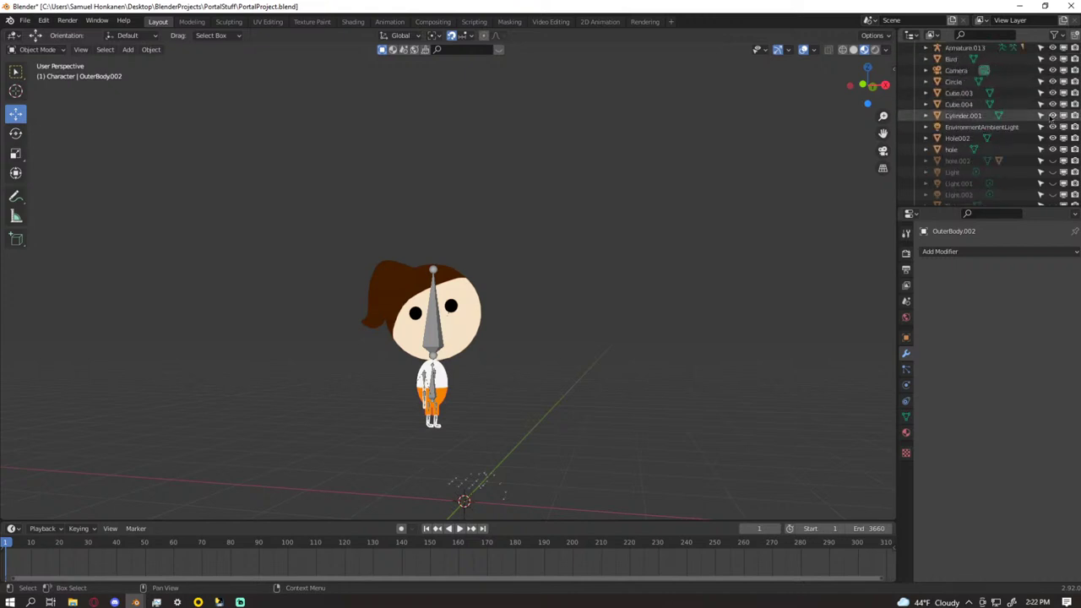
left_click_drag(1053, 150, 1056, 74)
scroll(1055, 72, "up", 2)
left_click(1053, 61)
left_click(1053, 71)
left_click(1053, 83)
scroll(1053, 137, "down", 5)
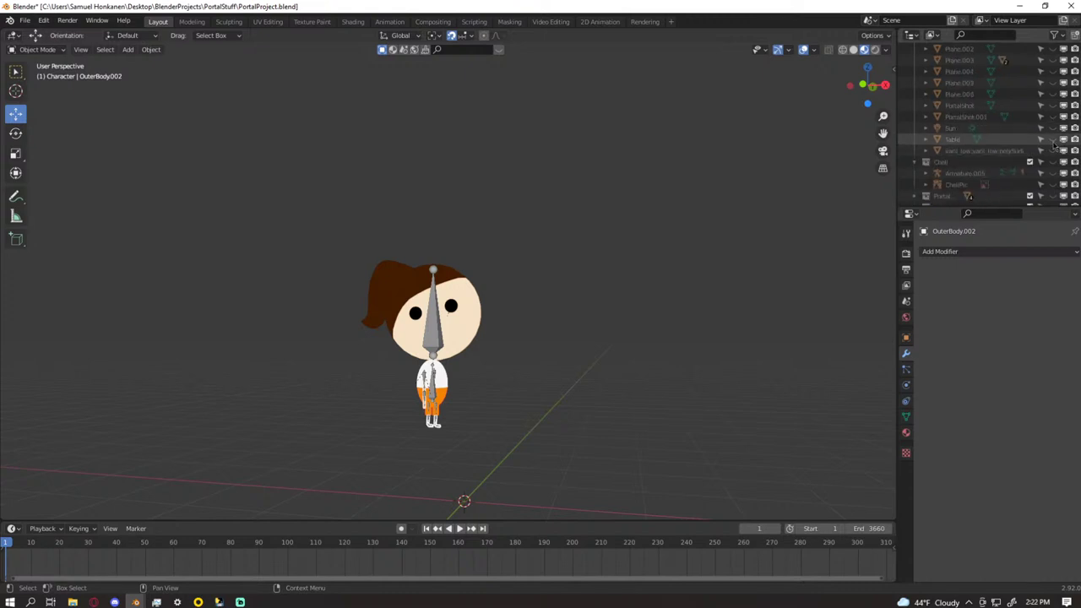
left_click(1052, 142)
- Collapse the Character collection and review the visibility of all other collections and objects in the outliner
scroll(1047, 142, "down", 2)
scroll(1047, 142, "down", 1)
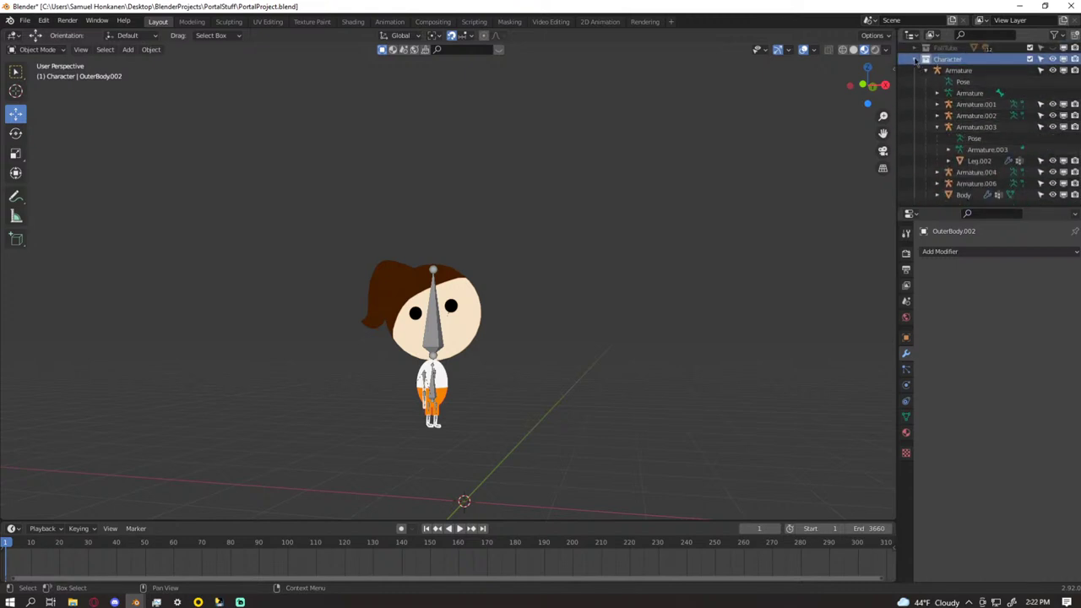
left_click(915, 59)
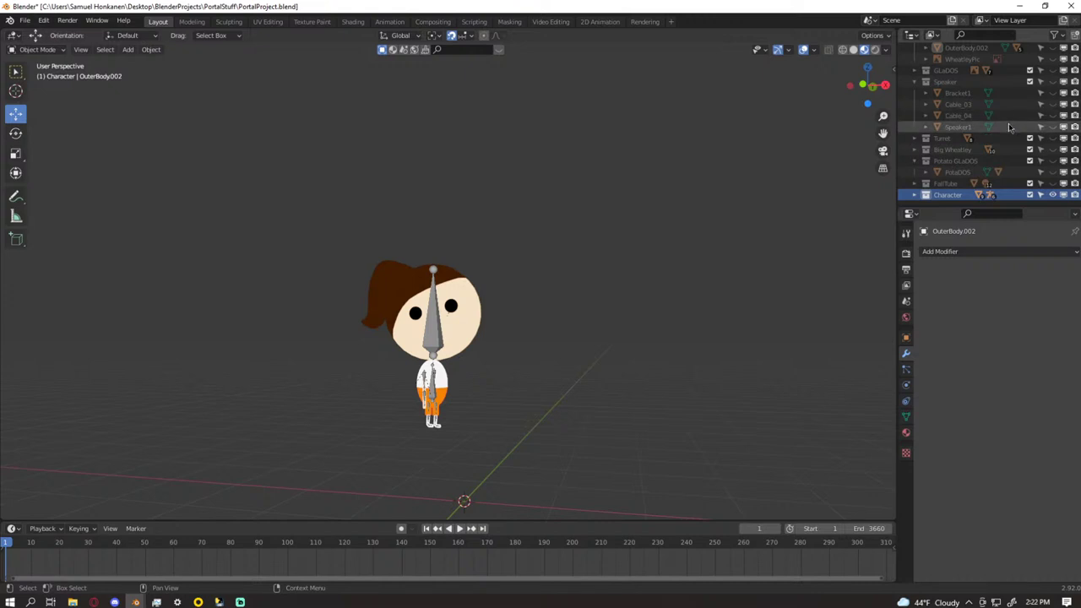
scroll(963, 182, "down", 7)
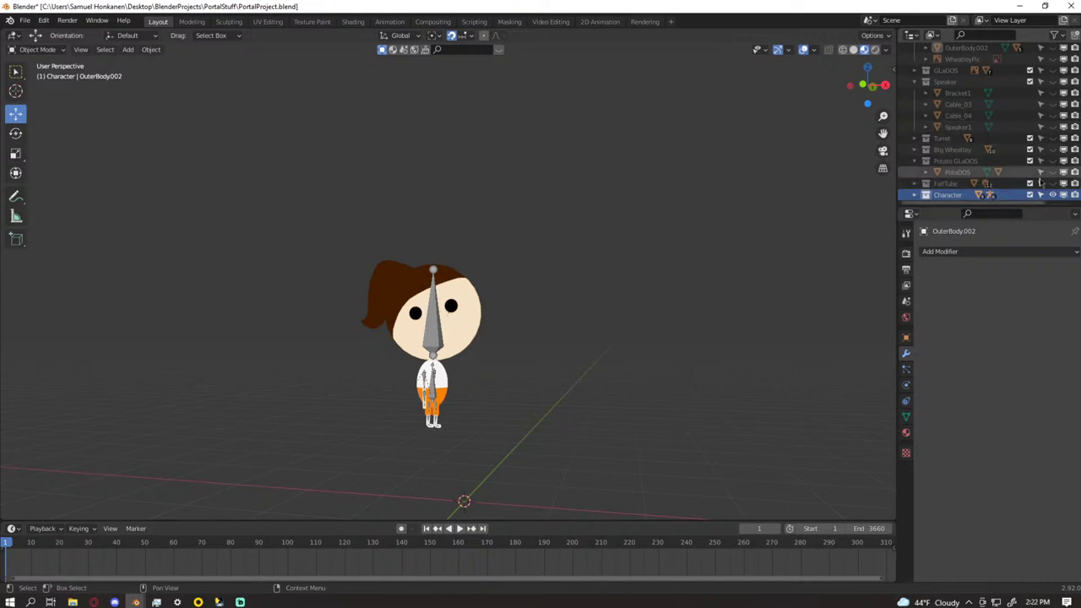
scroll(989, 182, "up", 4)
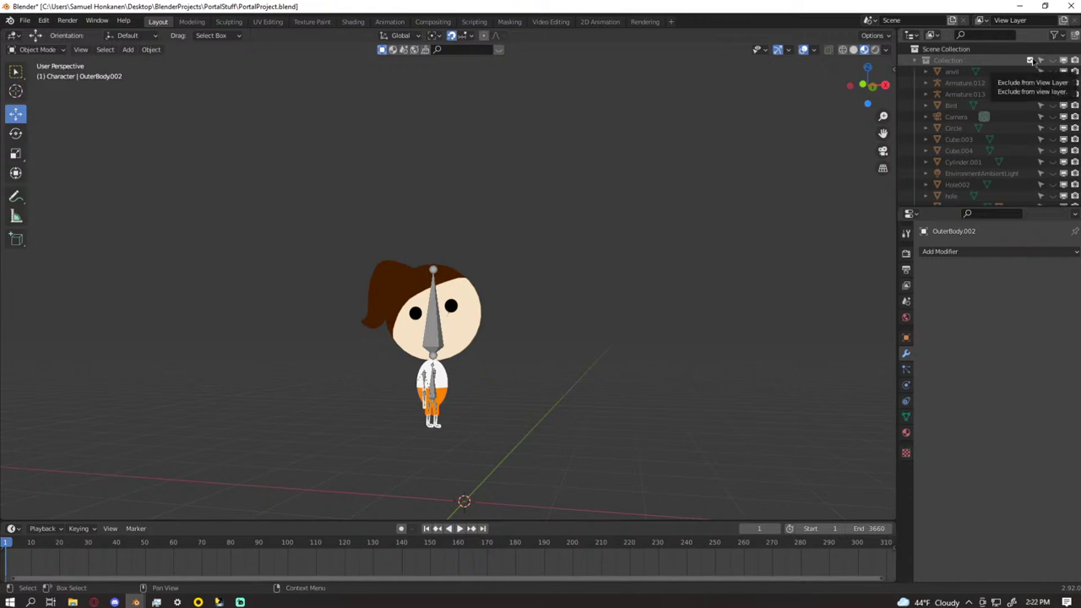
scroll(1028, 85, "down", 8)
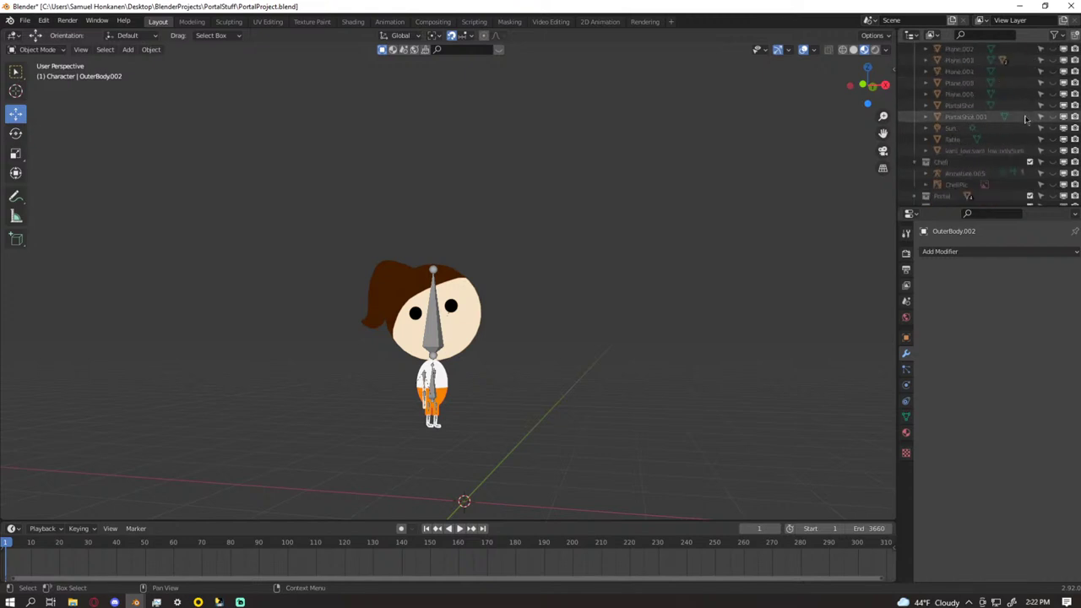
scroll(1026, 118, "down", 4)
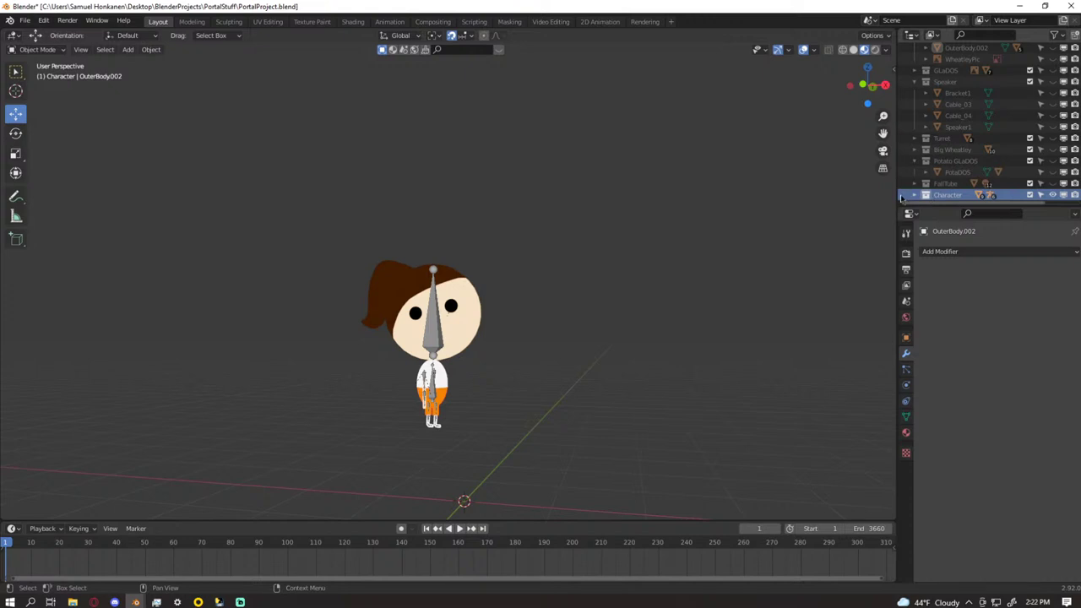
- Select the Character collection and expand it in the outliner to list its armatures and meshes
scroll(921, 195, "up", 12)
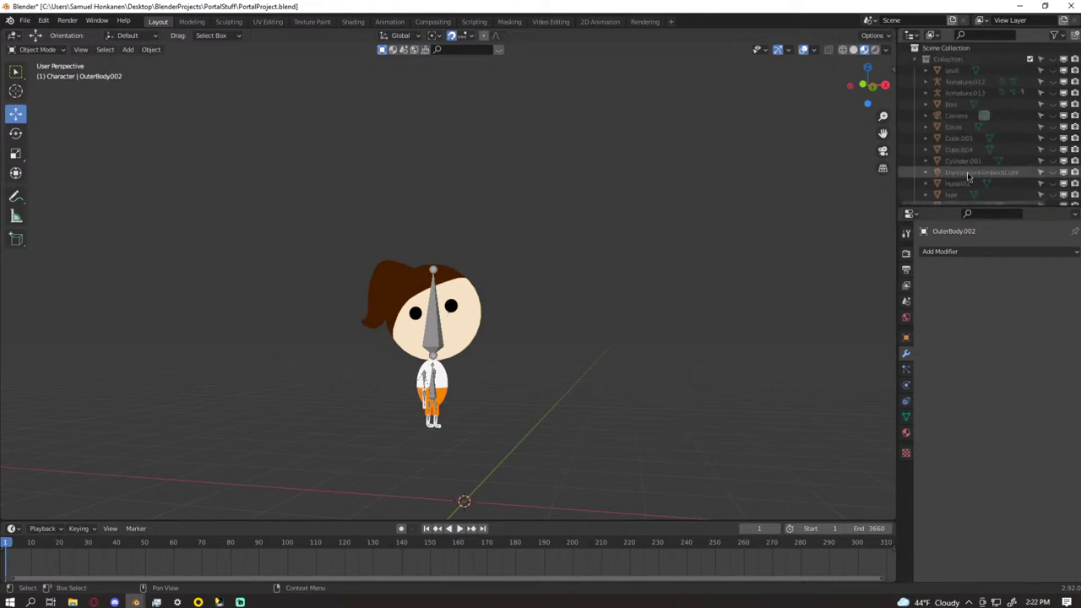
scroll(969, 175, "down", 12)
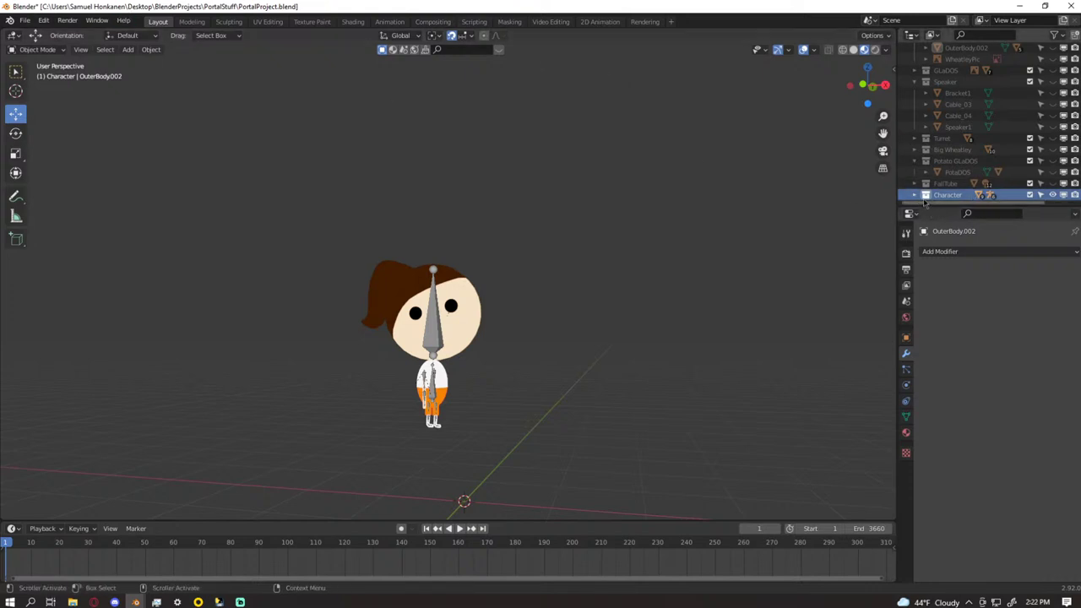
key("a")
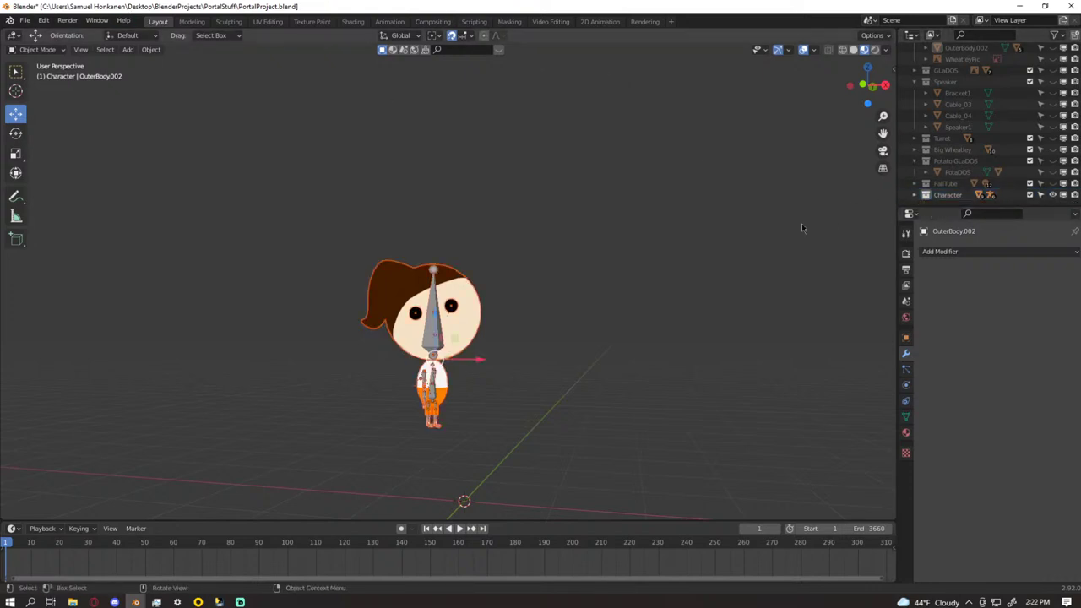
left_click(944, 196)
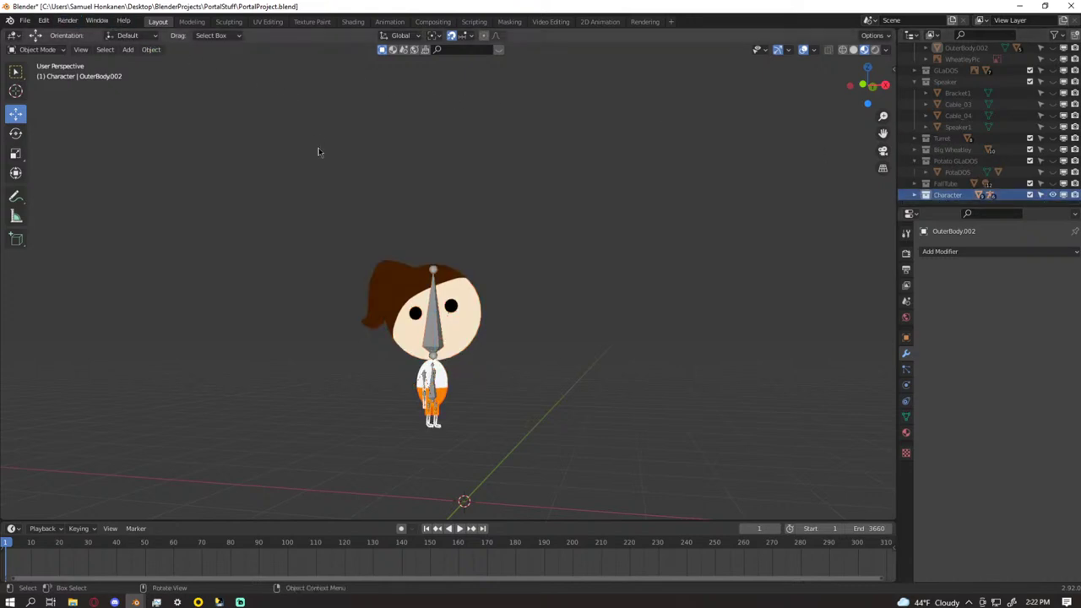
left_click(914, 195)
scroll(976, 149, "down", 5)
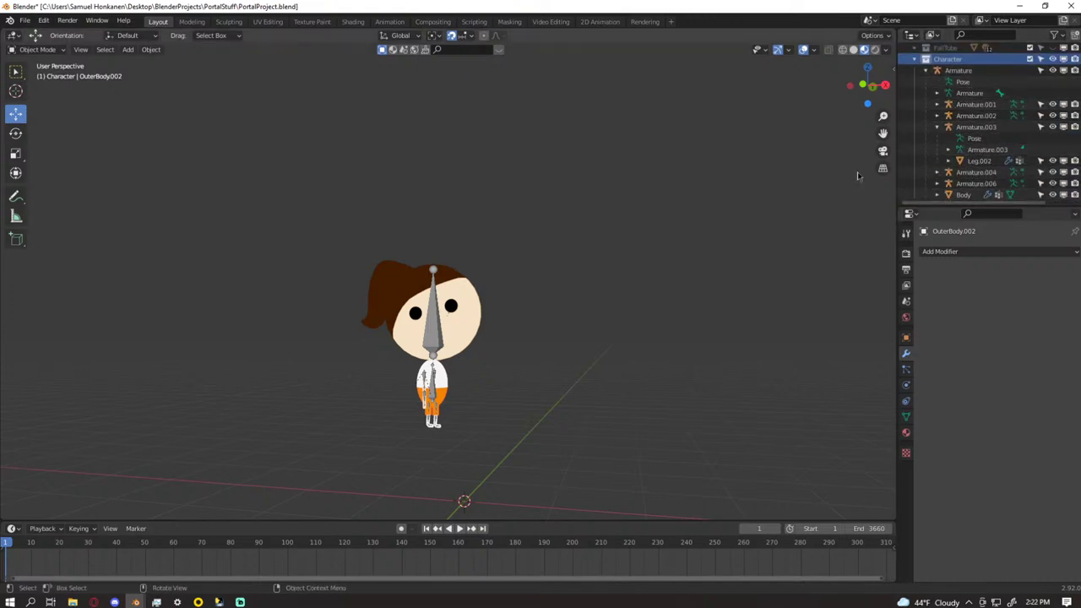
- Check which outliner entries belong to the character, and make its top-level Armature the active object
left_click_drag(278, 206, 574, 466)
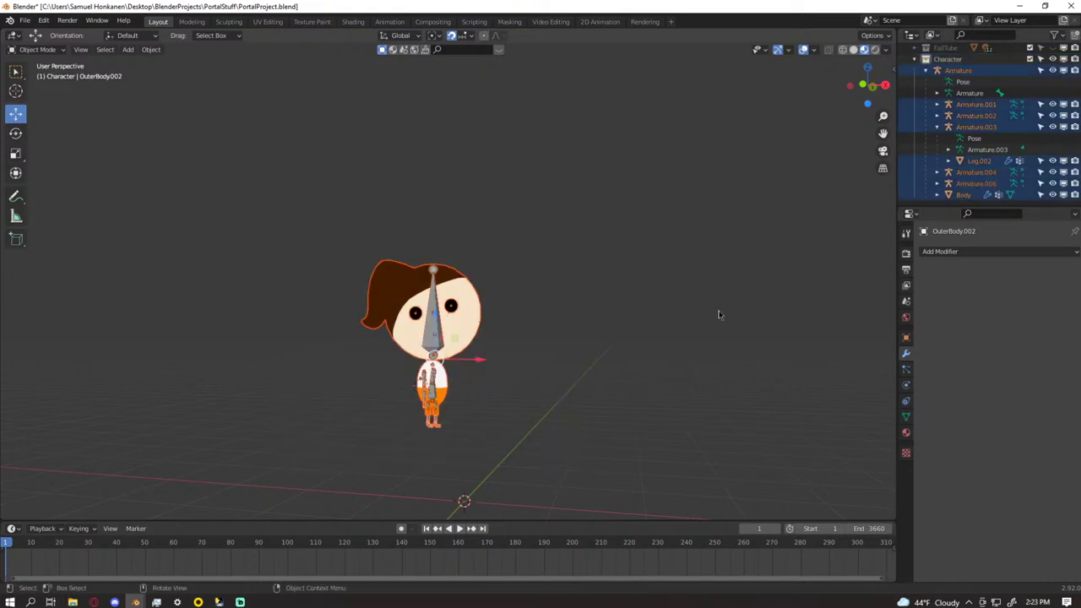
left_click(998, 149)
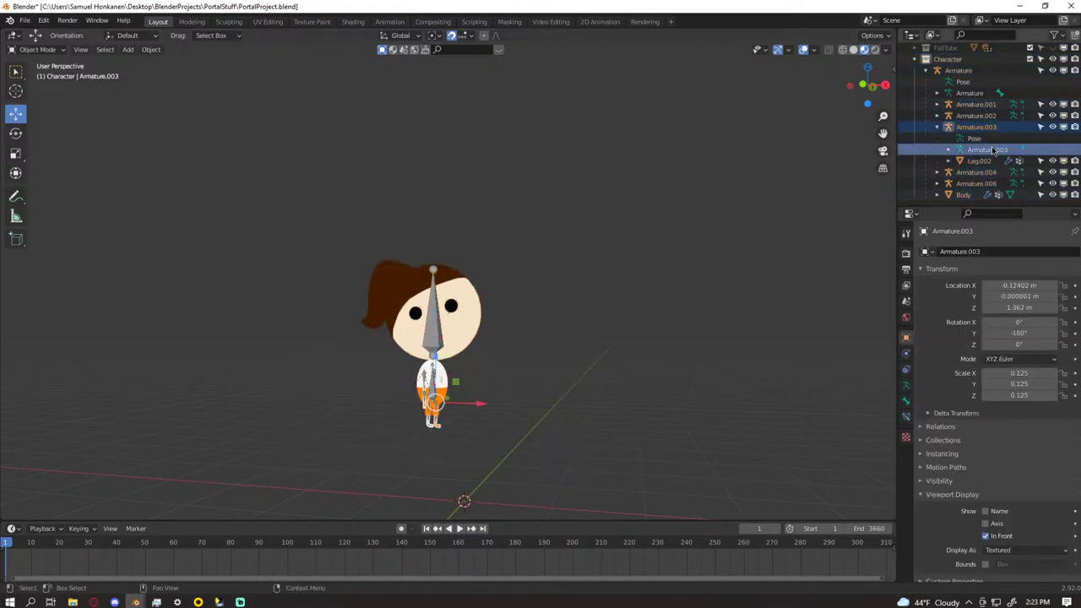
left_click(883, 150)
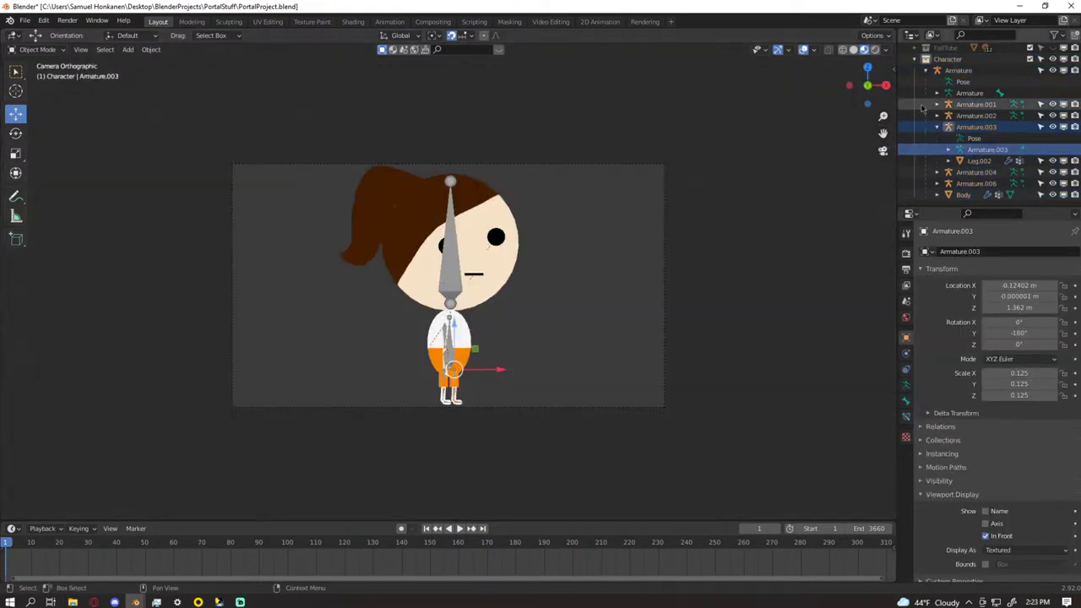
left_click(931, 72)
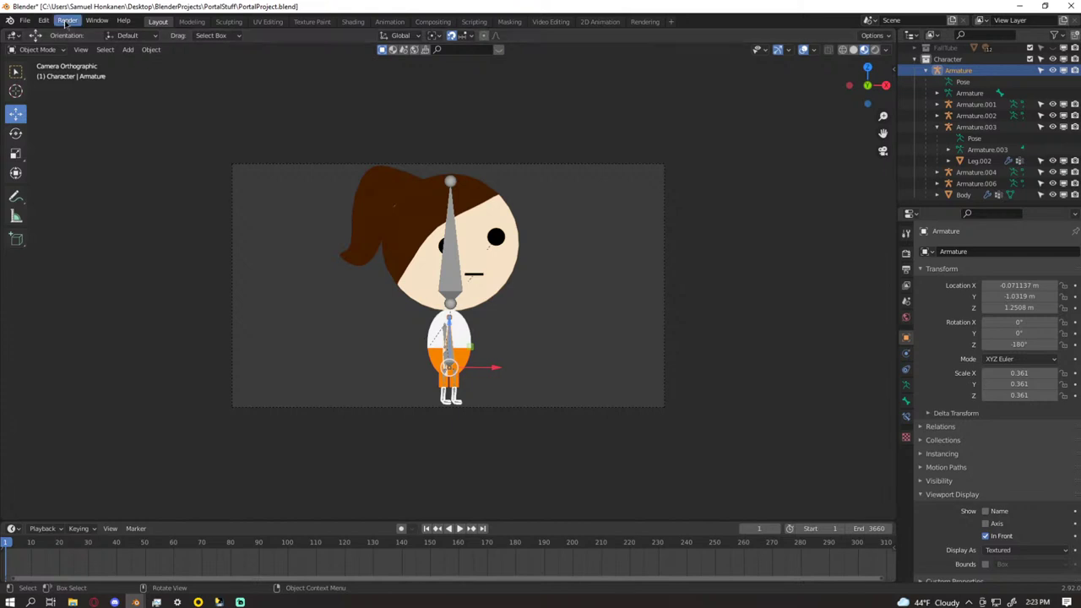
- Show the character through the scene camera and hide the viewport overlays
left_click(883, 151)
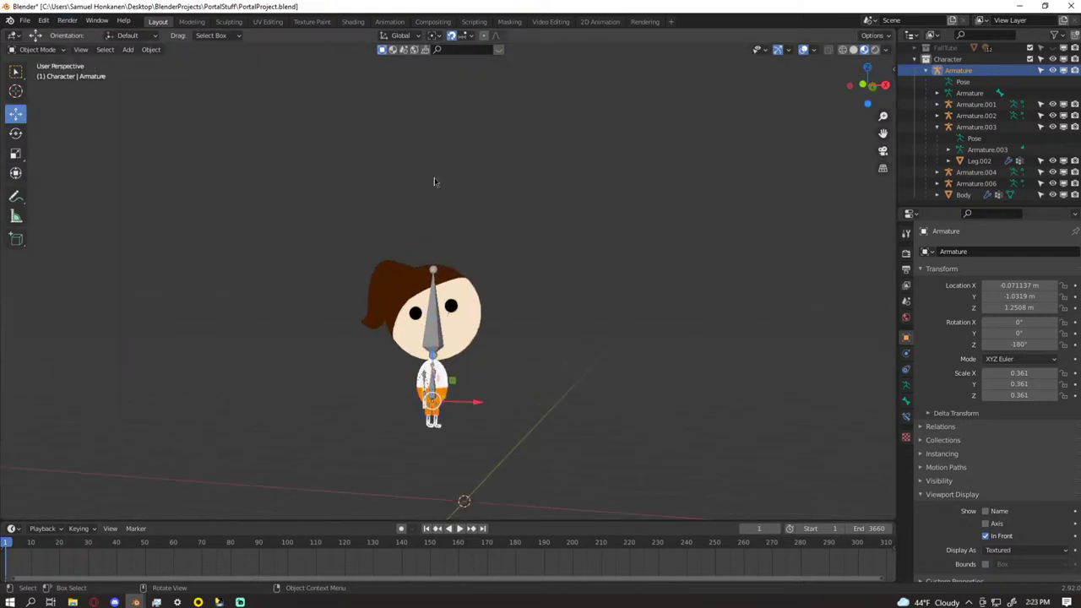
left_click(883, 150)
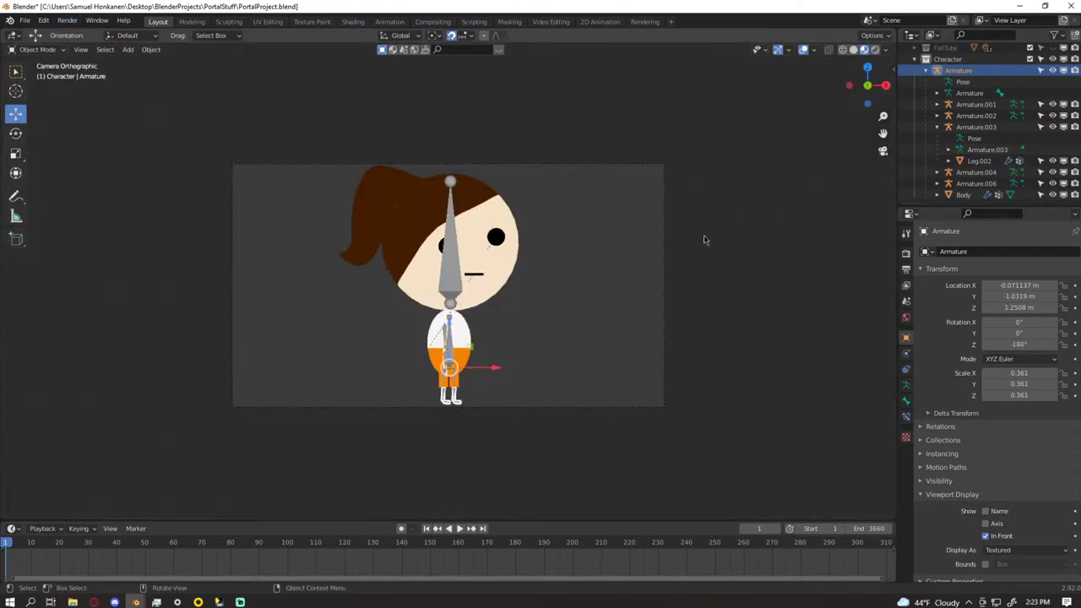
left_click(803, 50)
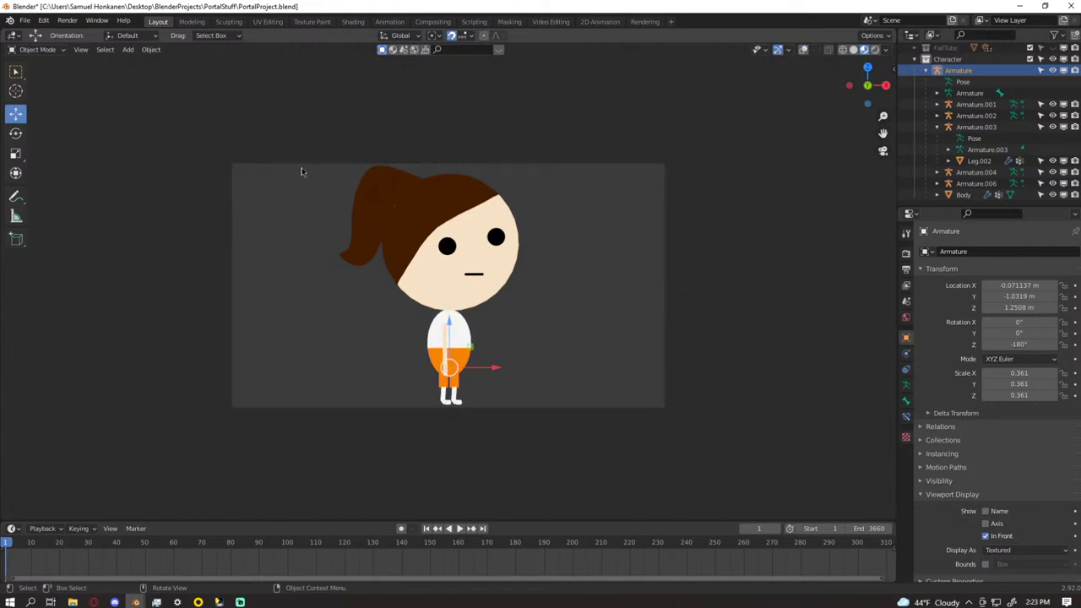
- Start an FBX export of the Character collection and review the include and transform options
left_click(68, 20)
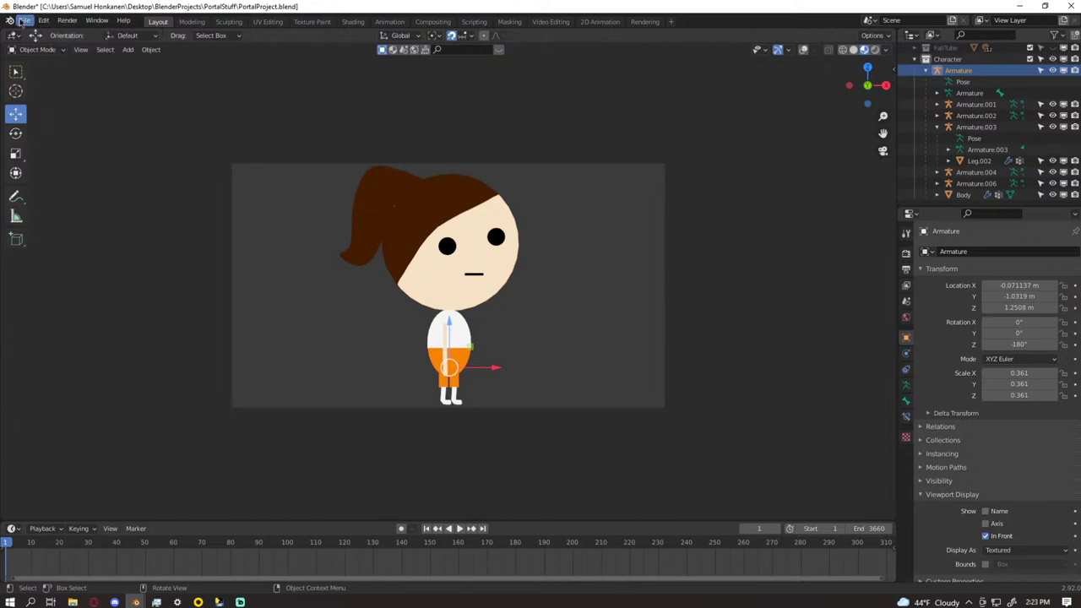
left_click(24, 20)
mouse_move(59, 174)
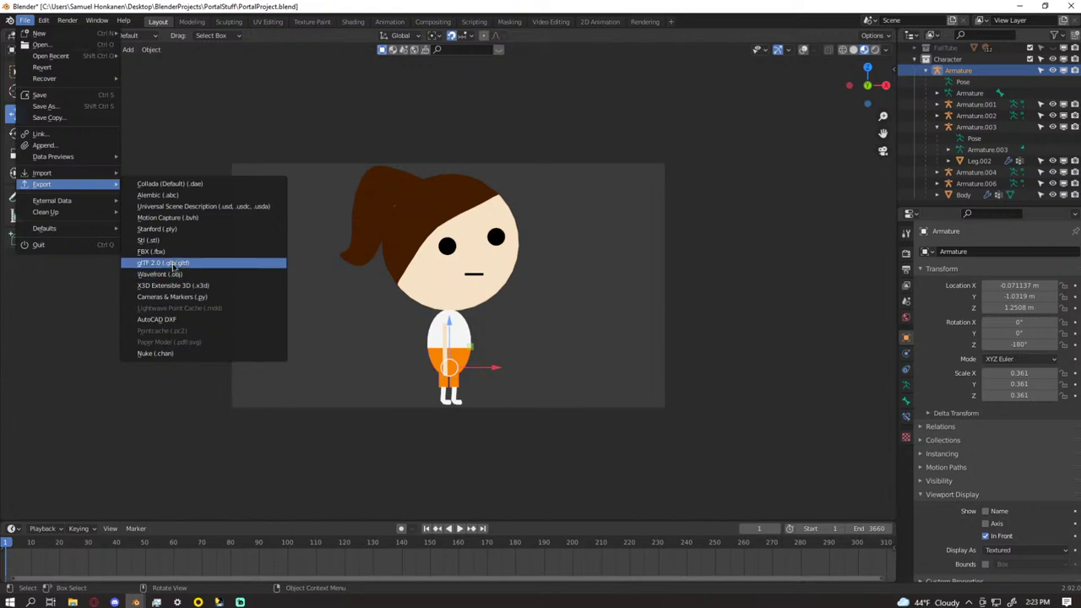
left_click(171, 251)
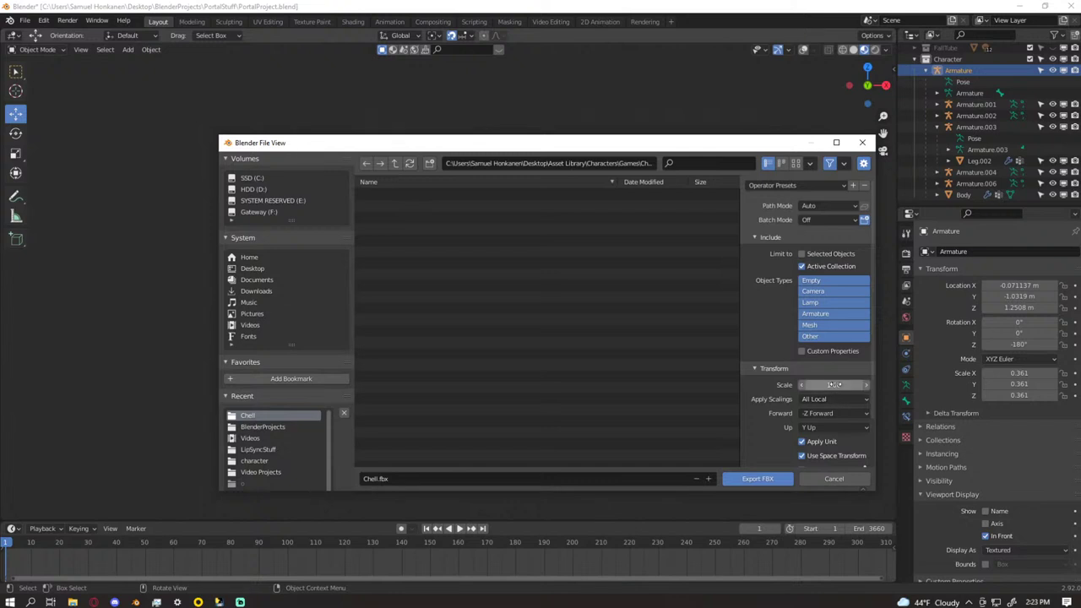
left_click(824, 187)
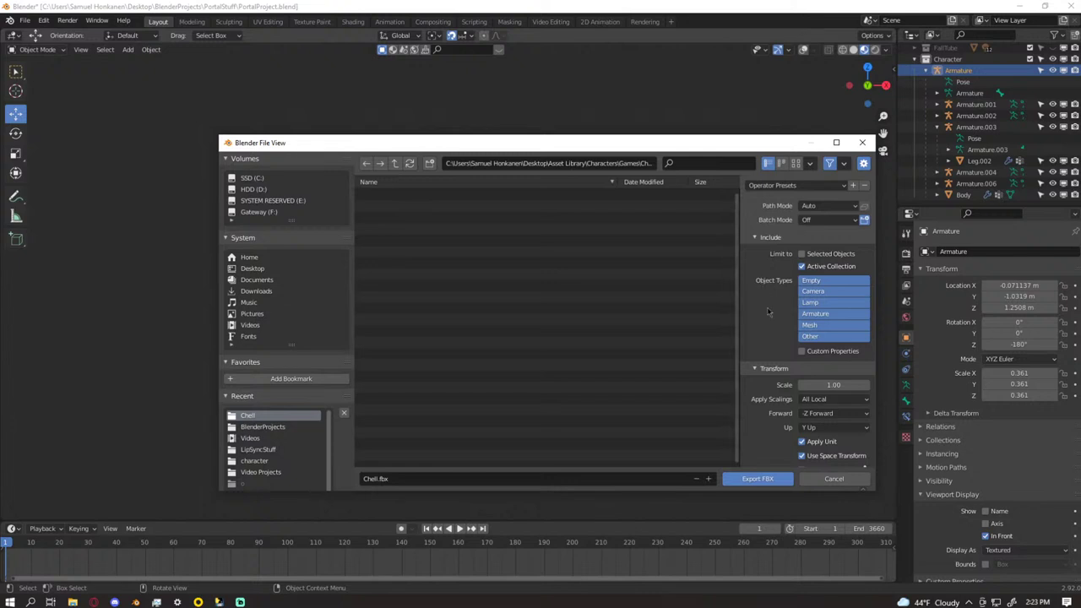
scroll(768, 310, "down", 2)
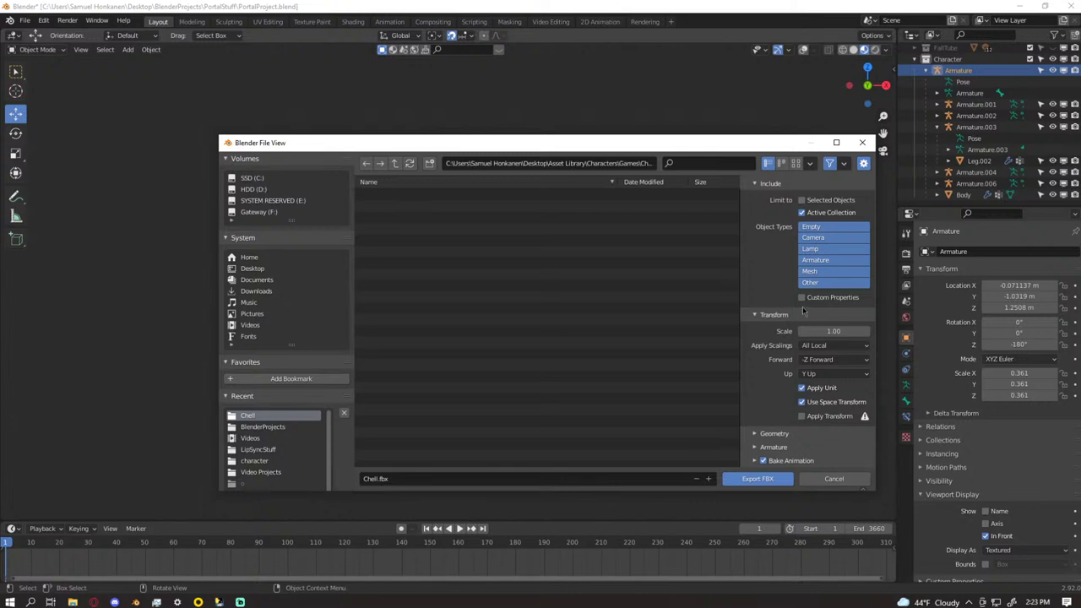
- Review the geometry, armature and bake animation export options and export the character as Chell.fbx
left_click(775, 435)
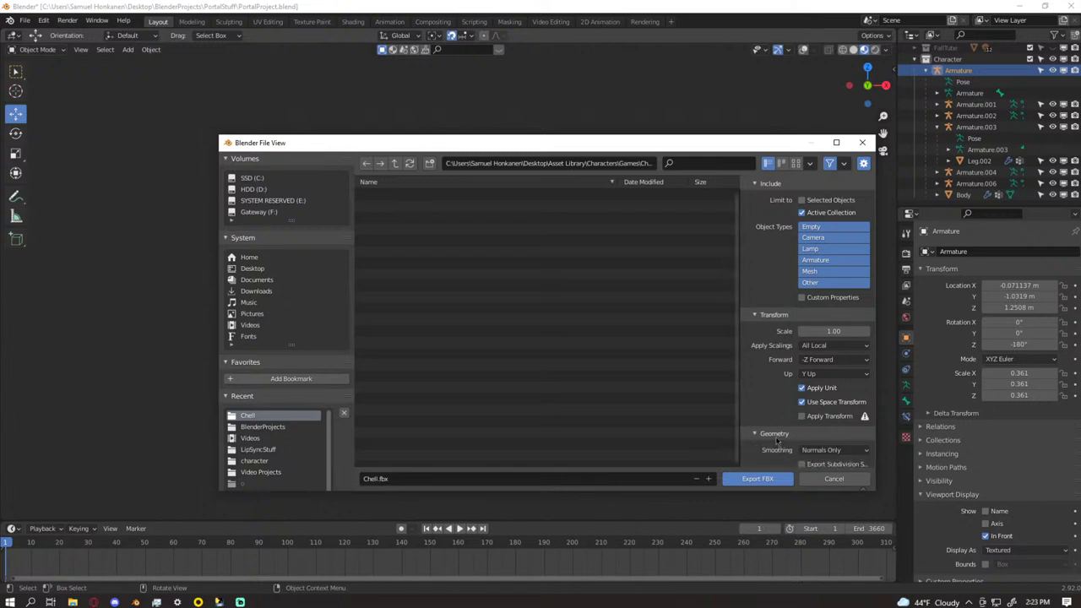
scroll(783, 435, "down", 3)
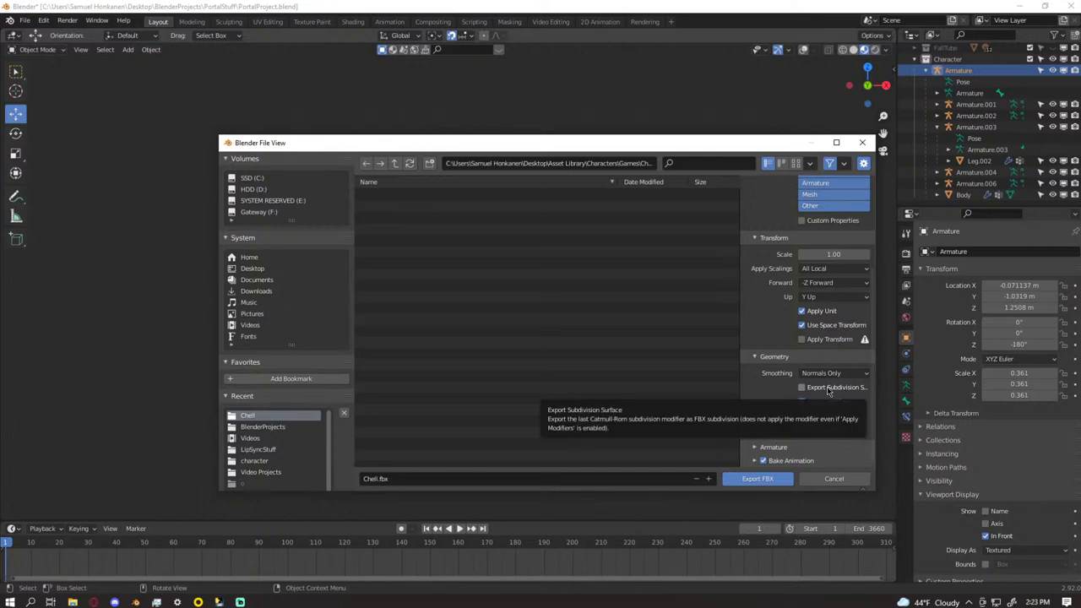
left_click(781, 447)
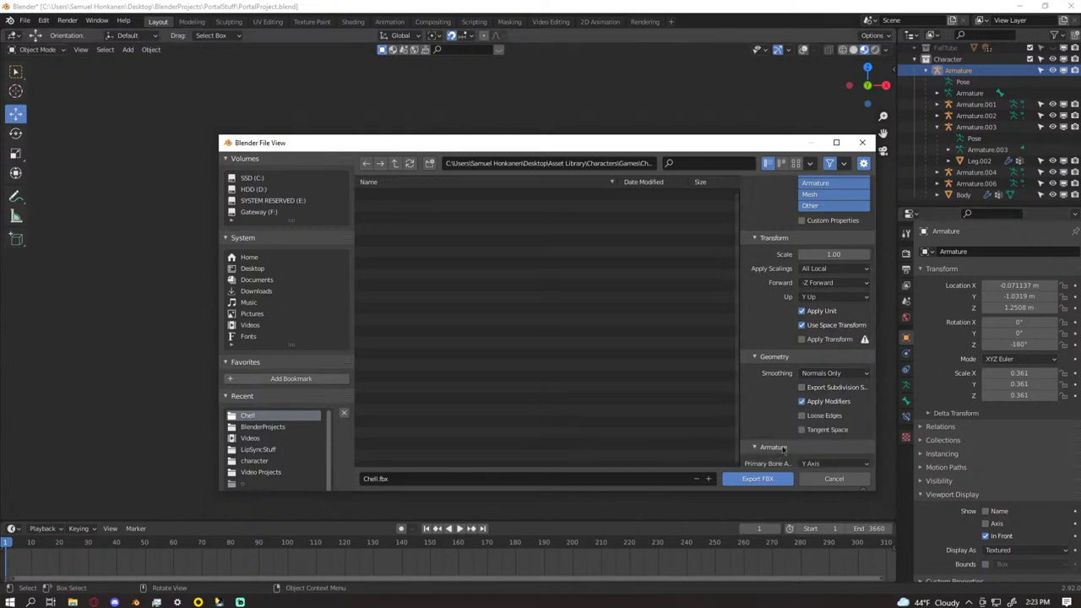
scroll(785, 447, "down", 3)
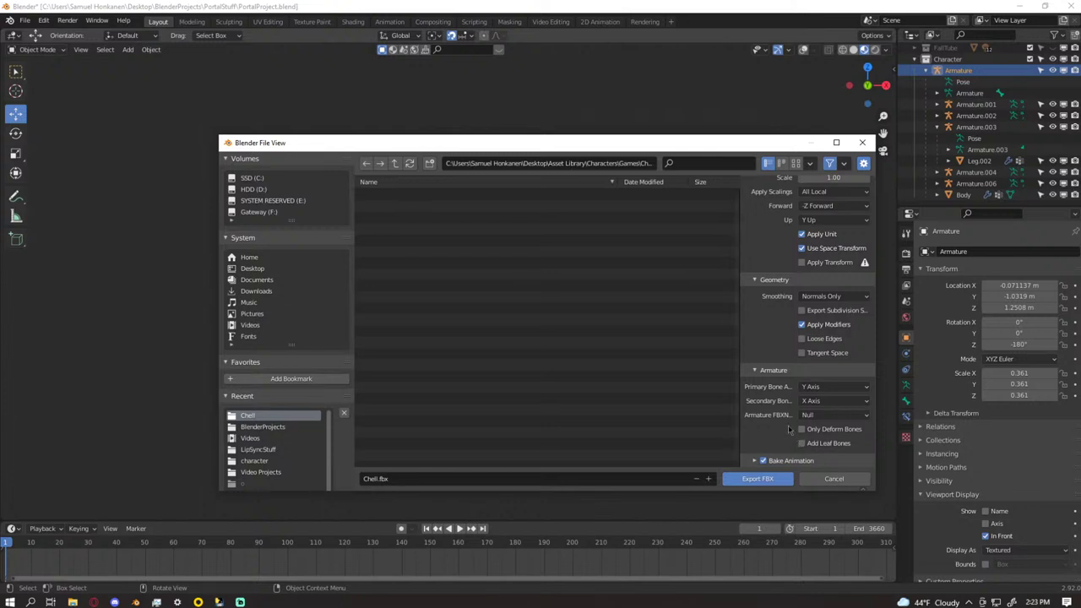
left_click(781, 462)
scroll(783, 452, "down", 4)
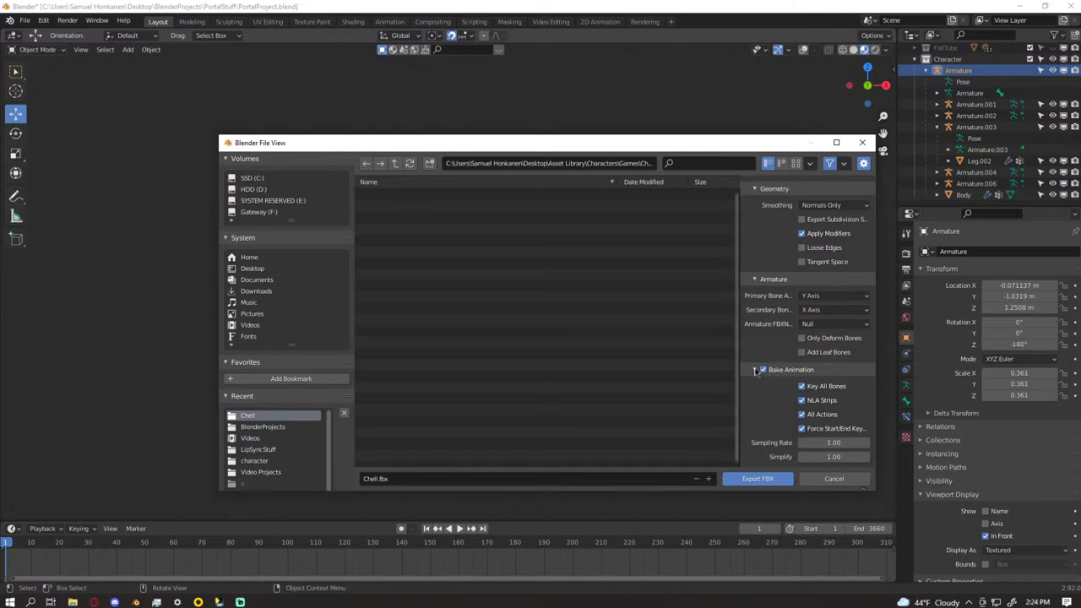
scroll(757, 373, "up", 7)
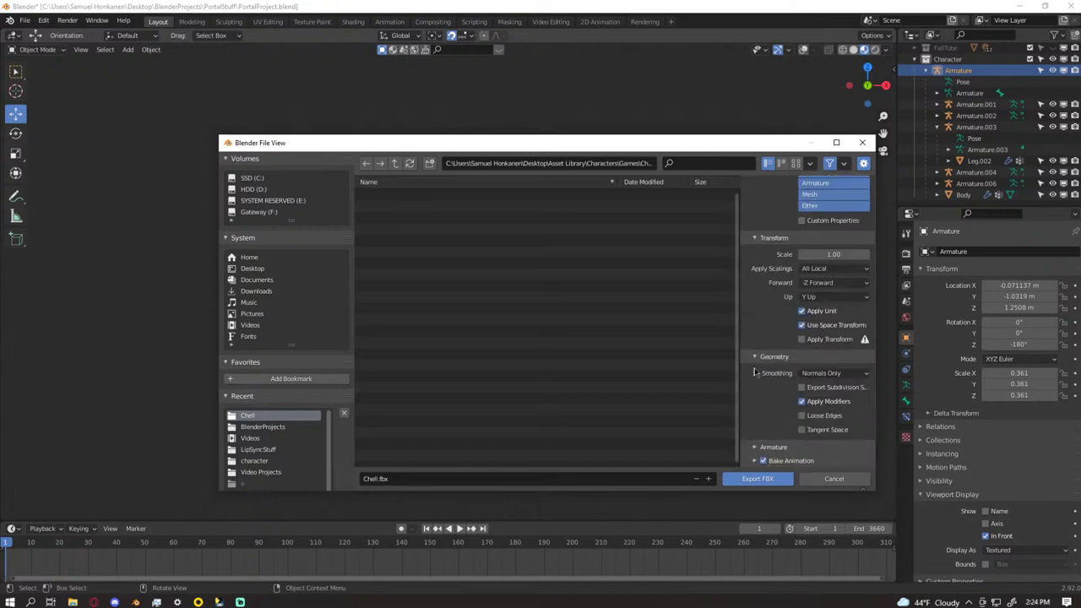
left_click(760, 479)
- Switch to the empty Blender scene and open the FBX export dialog
mouse_move(128, 604)
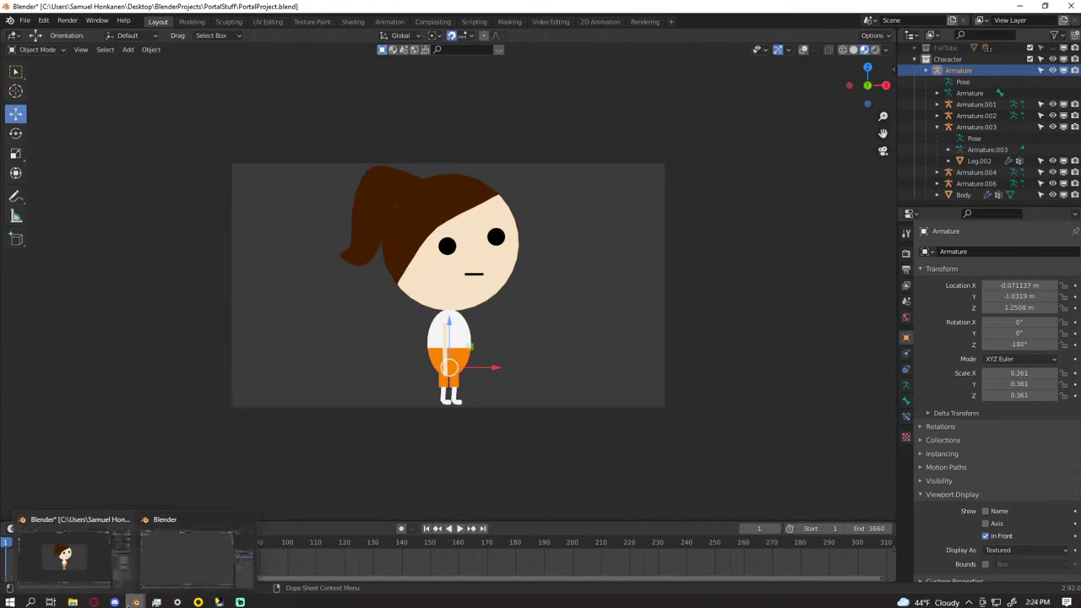
left_click(190, 553)
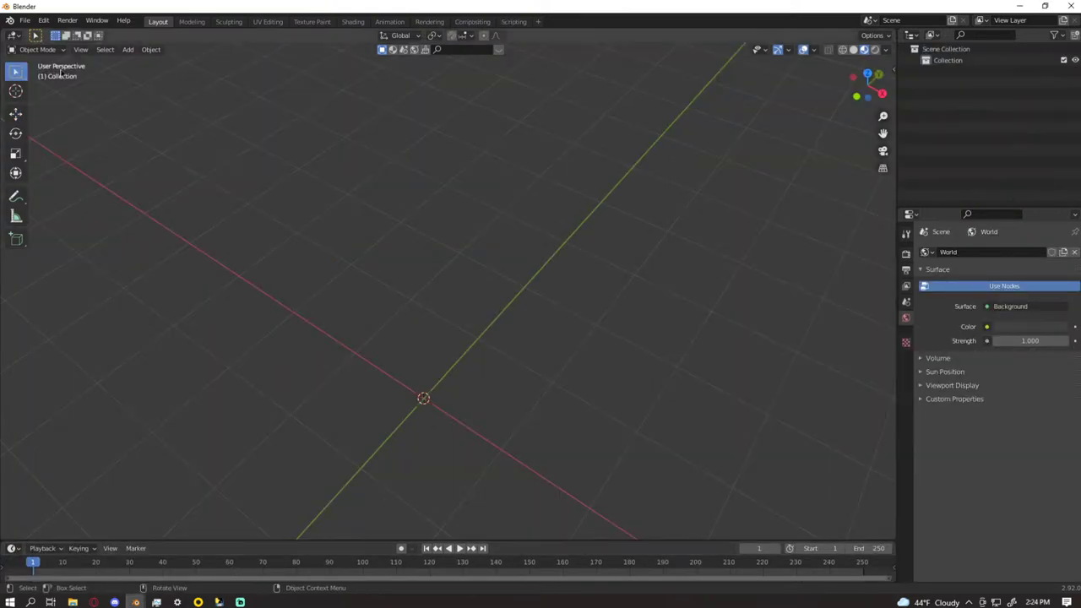
middle_click_drag(286, 265, 316, 217)
left_click(25, 21)
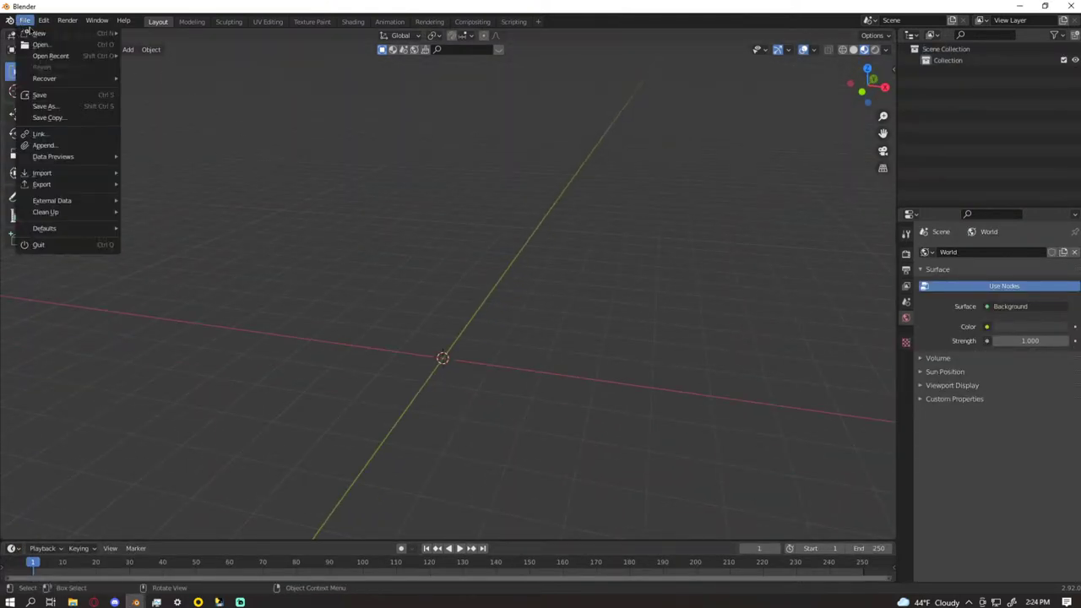
mouse_move(73, 186)
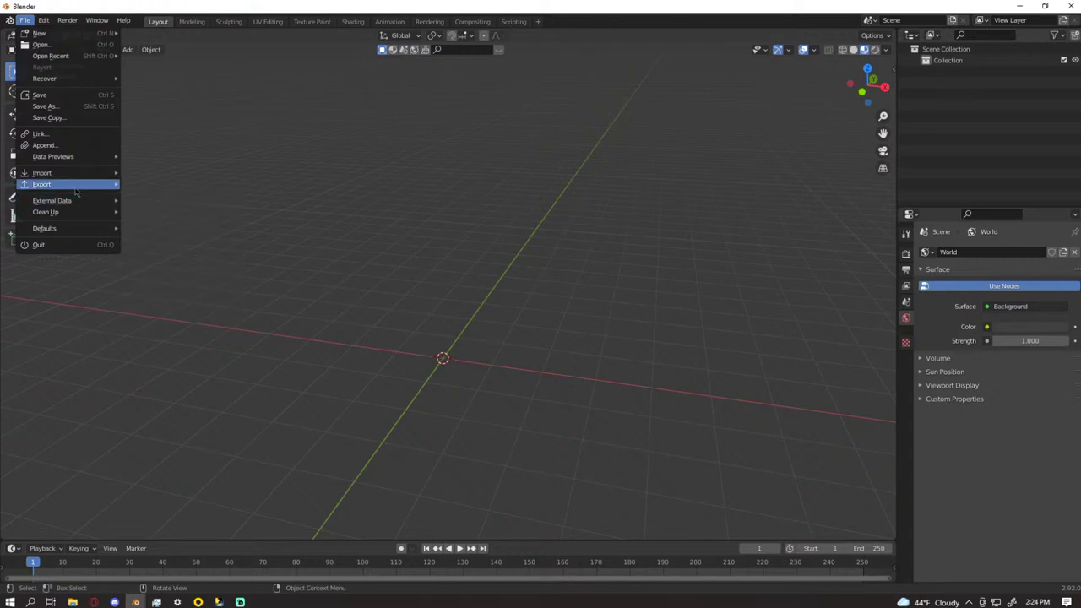
mouse_move(78, 186)
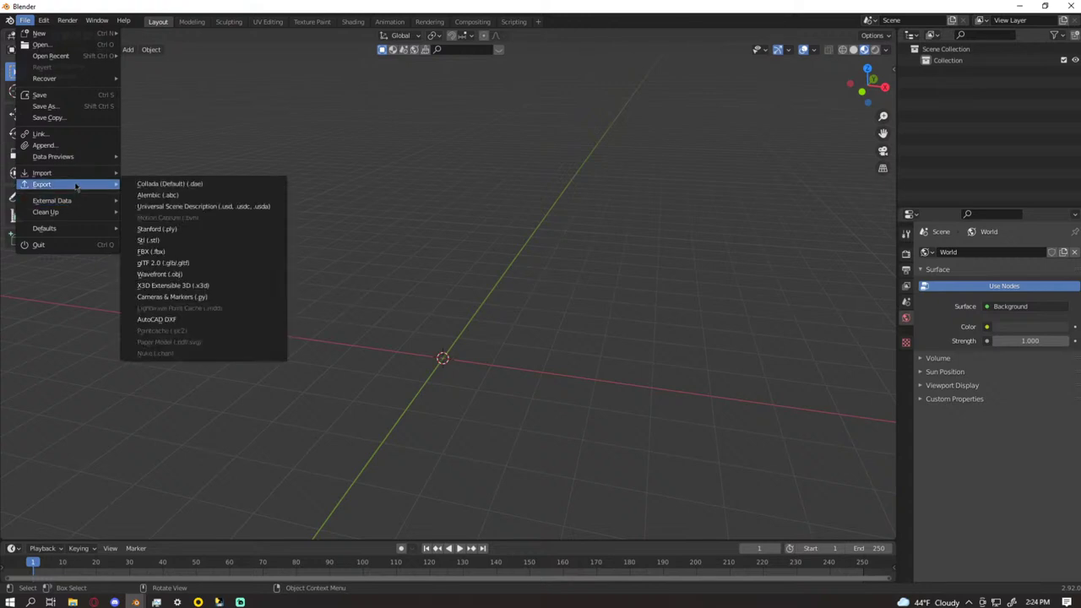
left_click(174, 254)
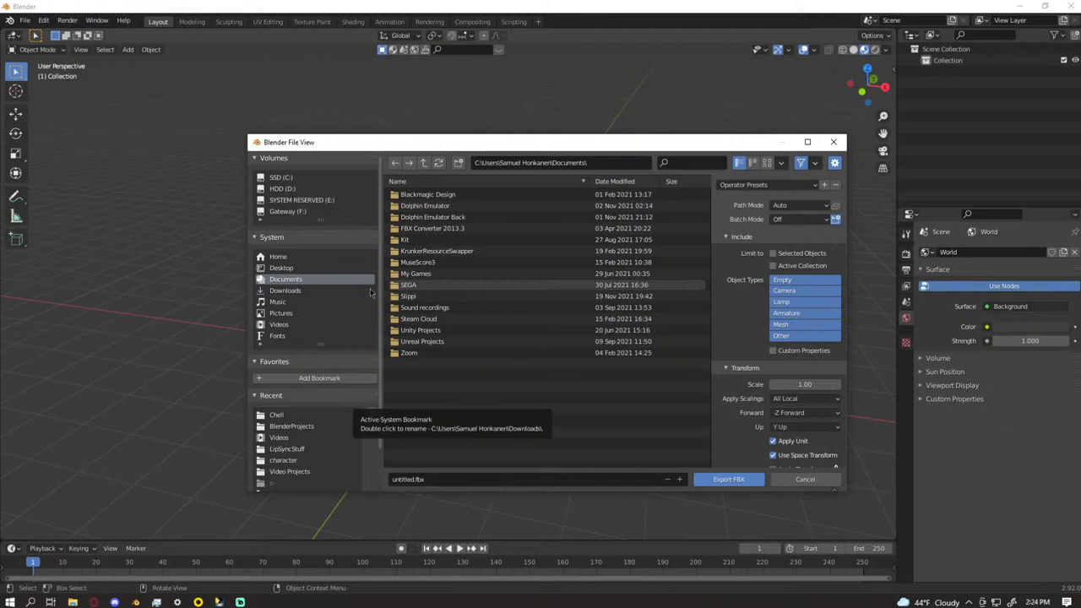
- Export the empty scene over the Chell FBX file in the Desktop Asset Library's Characters\Games folder
left_click(281, 268)
double_click(414, 195)
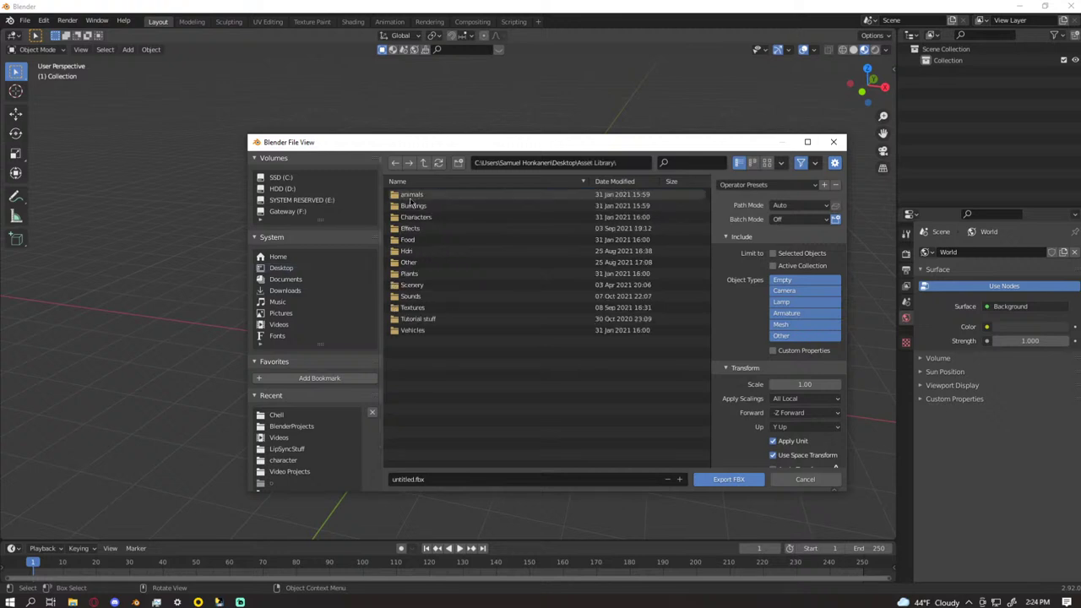
double_click(413, 217)
left_click(426, 240)
double_click(426, 239)
double_click(443, 205)
left_click(443, 197)
left_click(733, 478)
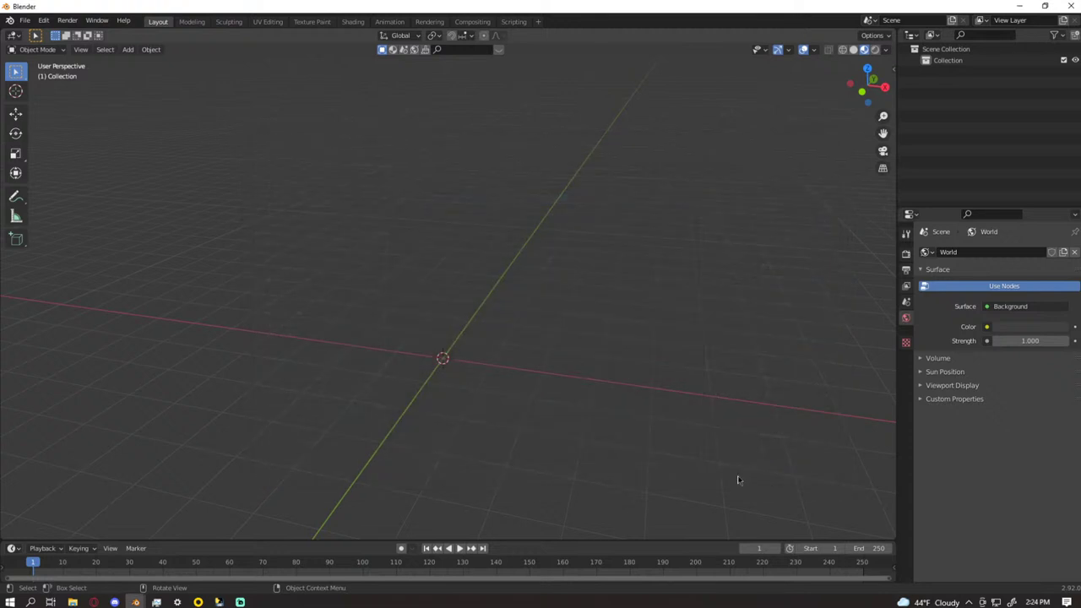
- Open the exported Chell.fbx in 3D Viewer to inspect its contents, and close the viewer
middle_click_drag(681, 455, 619, 440)
scroll(620, 439, "up", 2)
scroll(611, 427, "up", 4)
key("super+e")
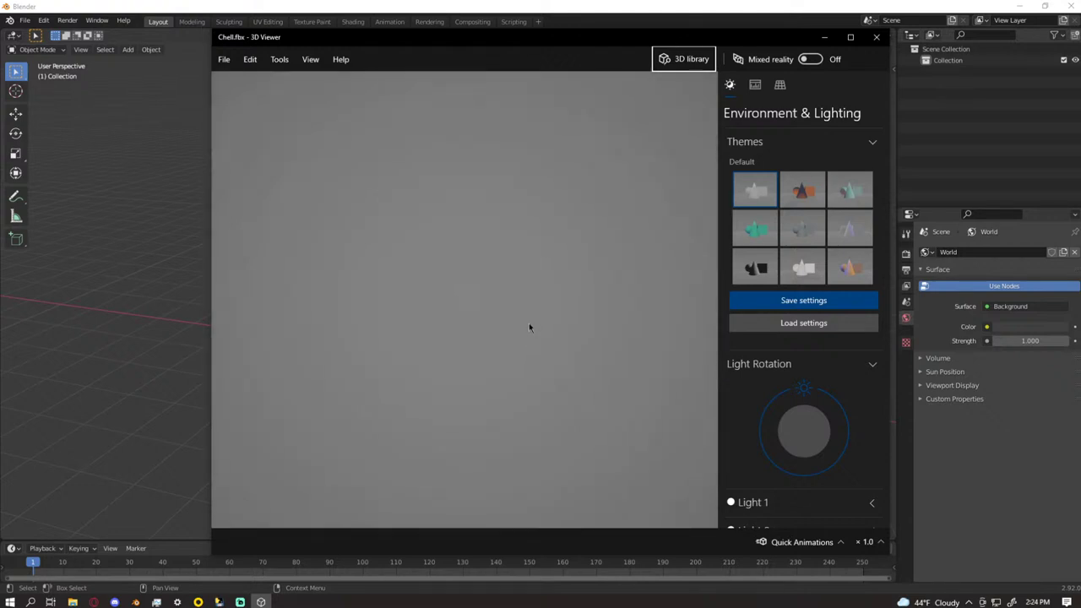
left_click(876, 36)
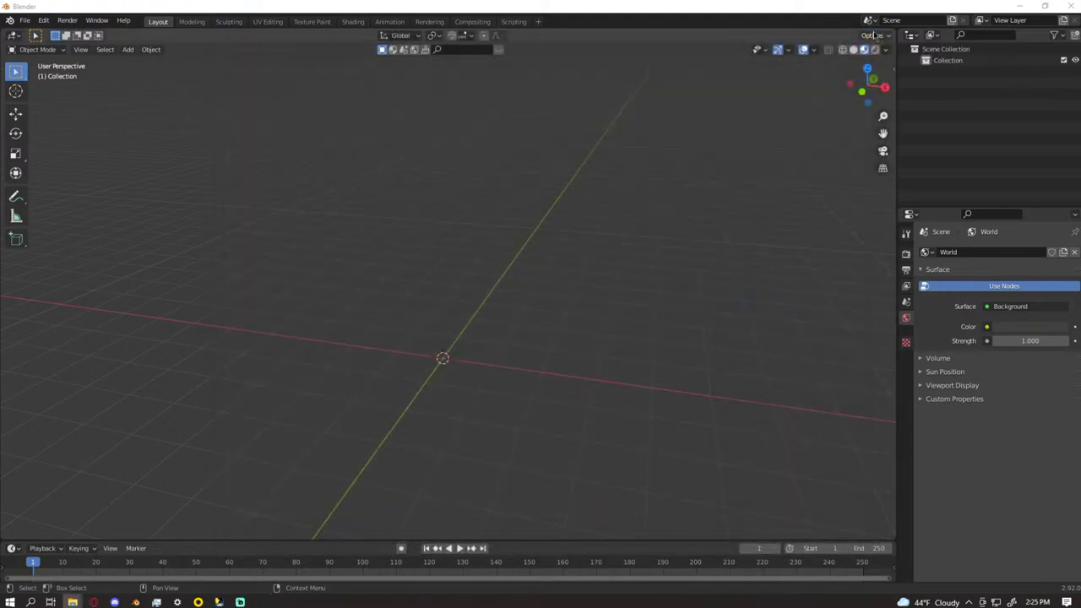
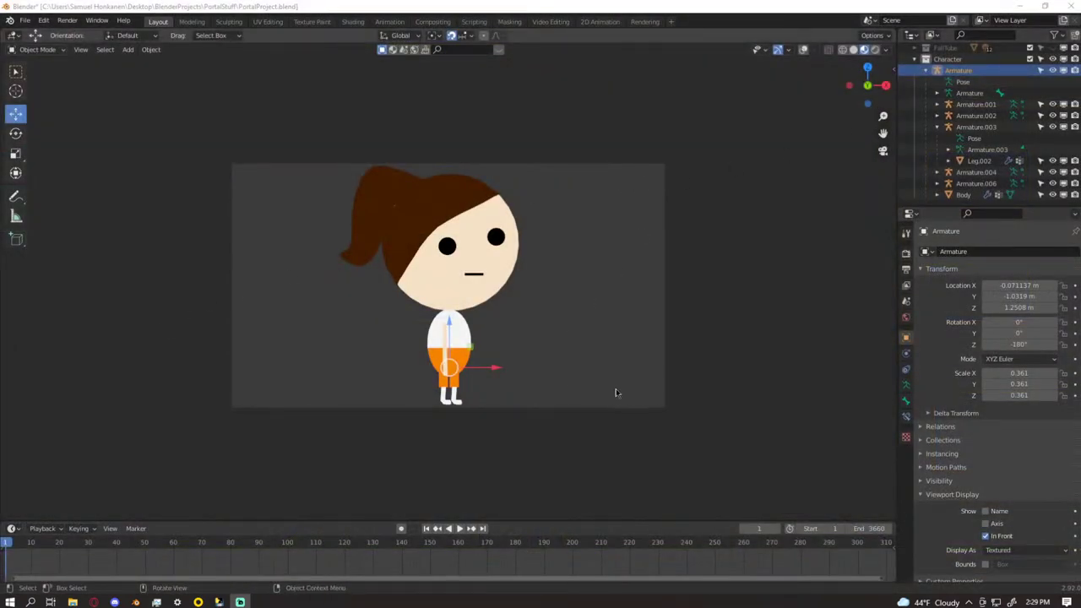
- Select all objects of the Chell character and turn on the viewport overlays
key("a")
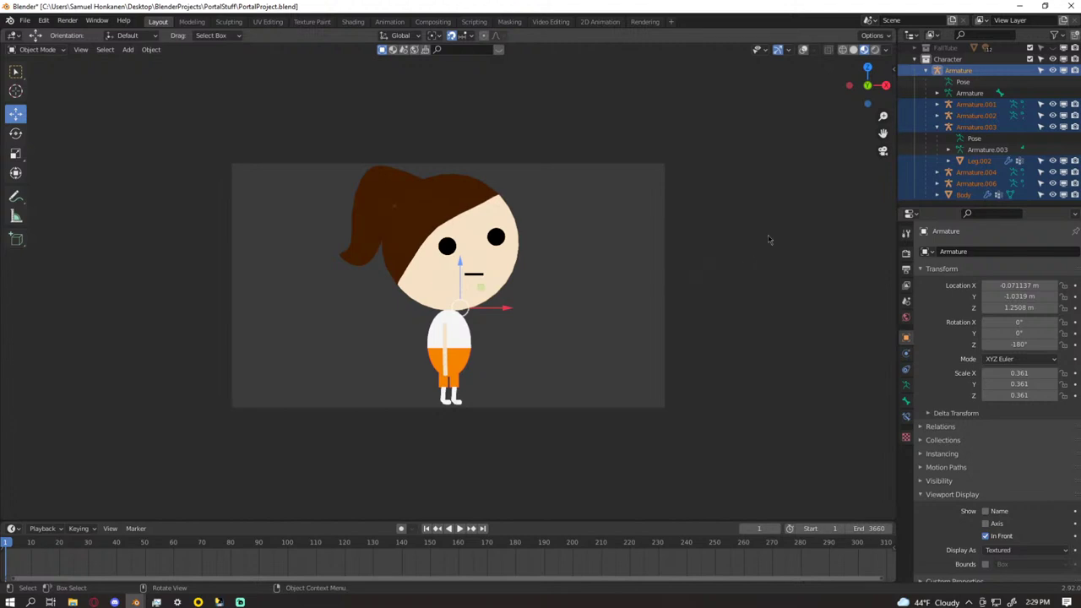
left_click(985, 152, "shift")
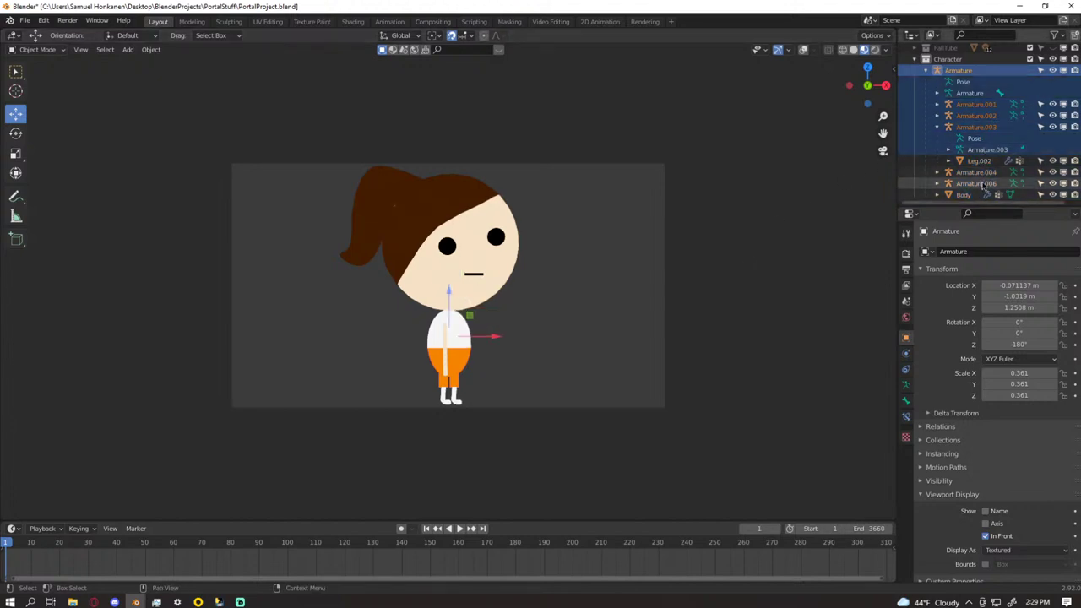
key("a")
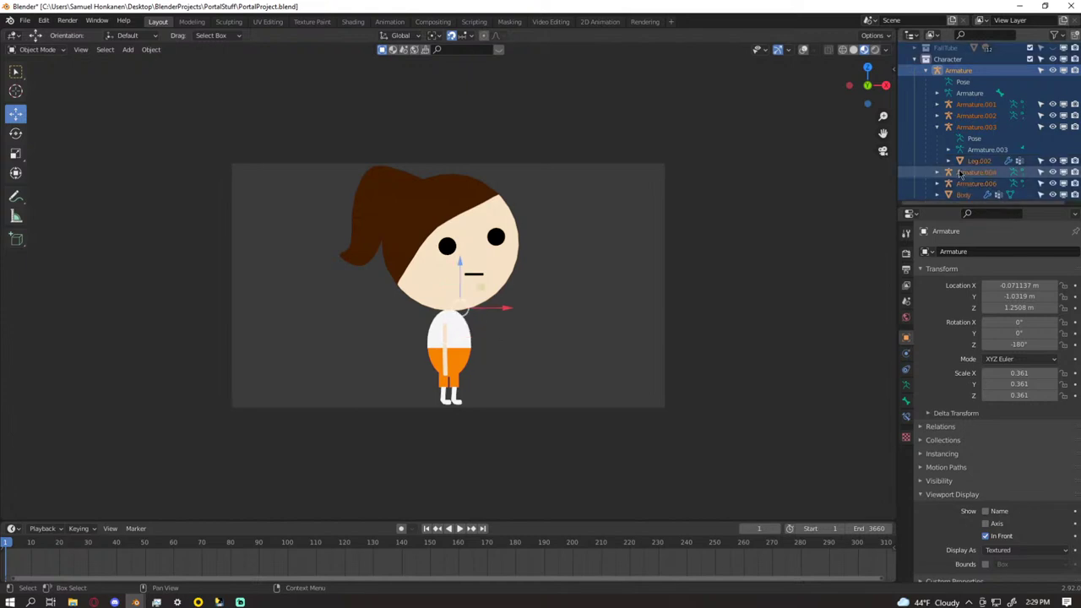
scroll(960, 162, "down", 10)
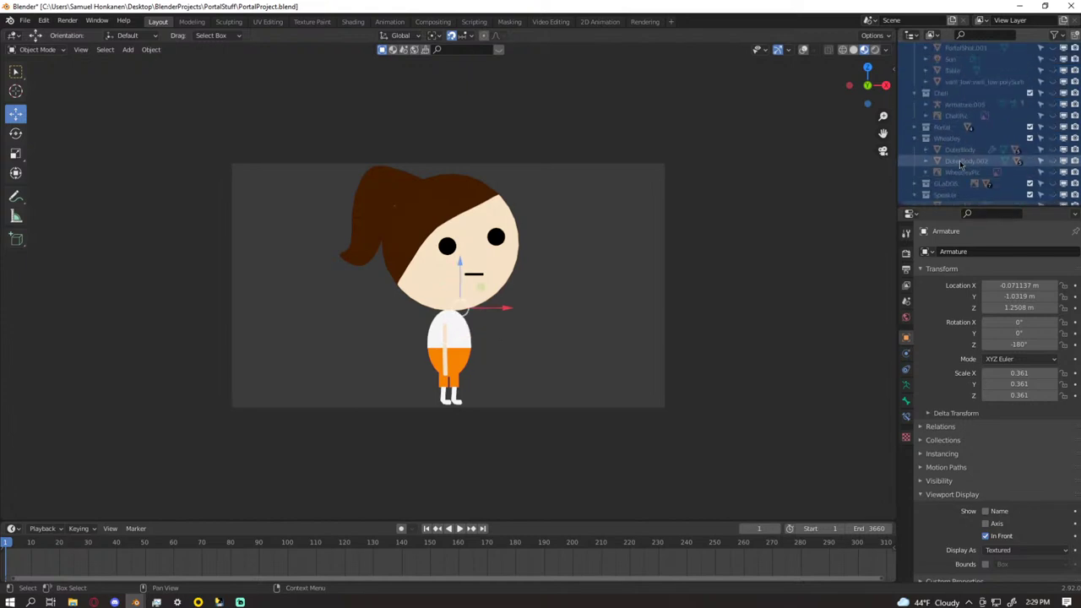
left_click(806, 198)
scroll(903, 162, "down", 1)
key("a")
scroll(607, 274, "down", 1)
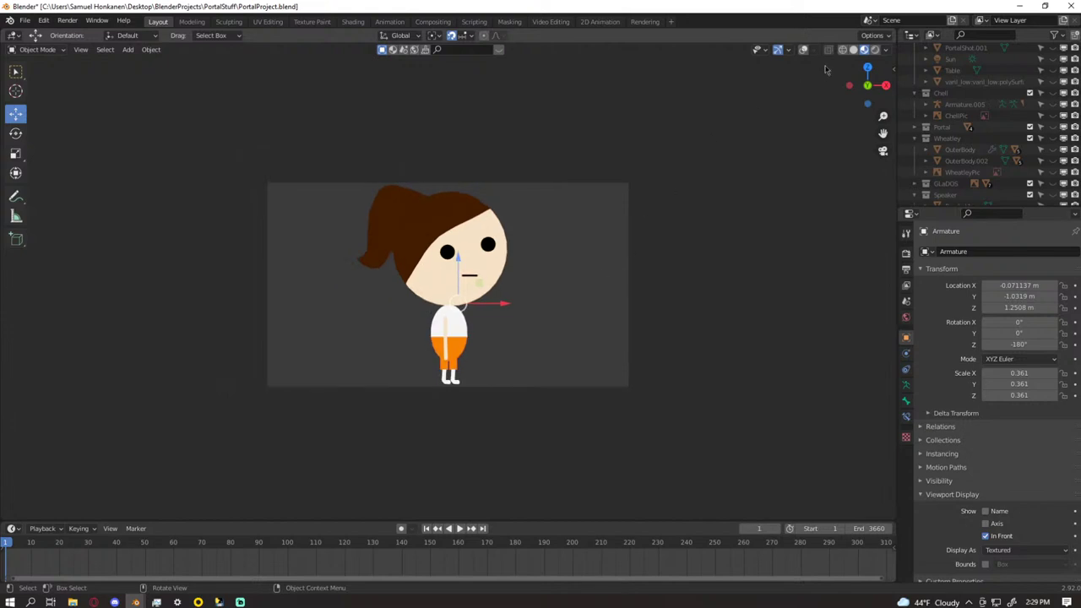
left_click(803, 49)
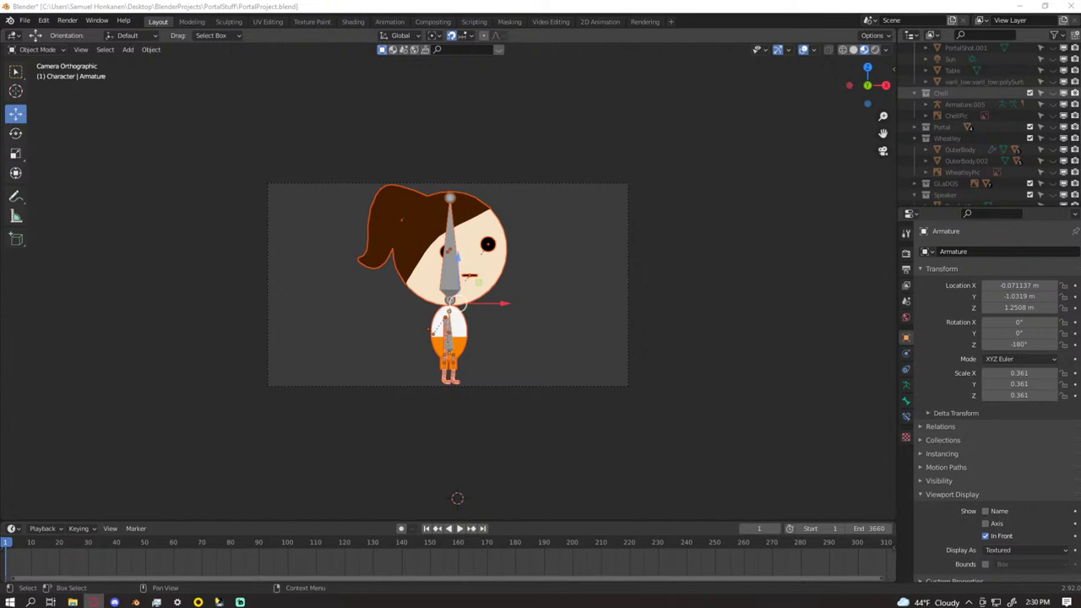
- Add the Pose entries of Armature.003 and Armature to the selection and extend it through the expanded Body's Vertex Groups
key("alt+Tab")
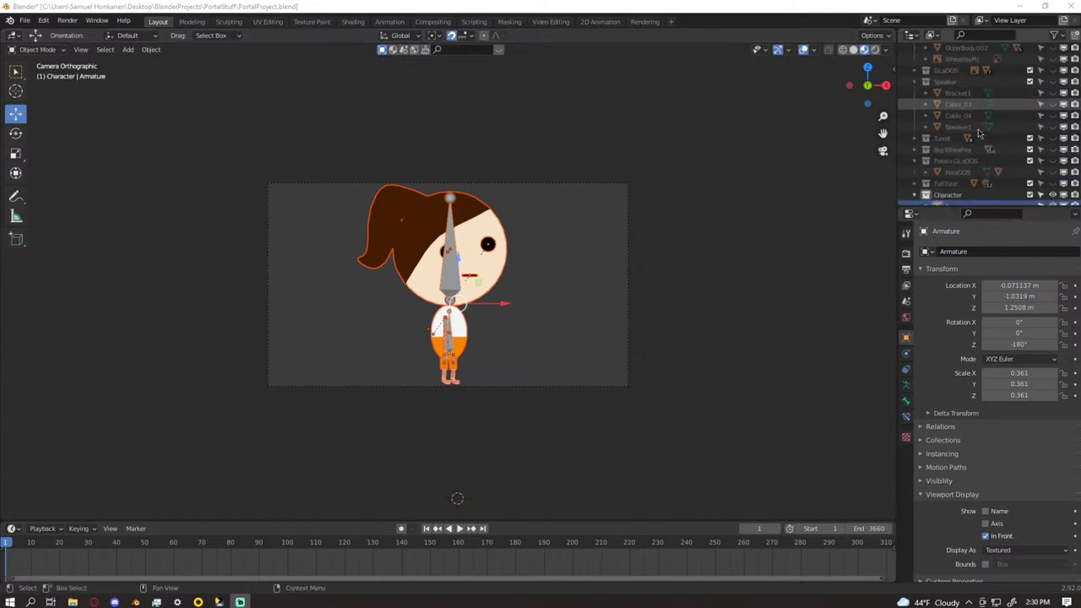
scroll(978, 135, "down", 4)
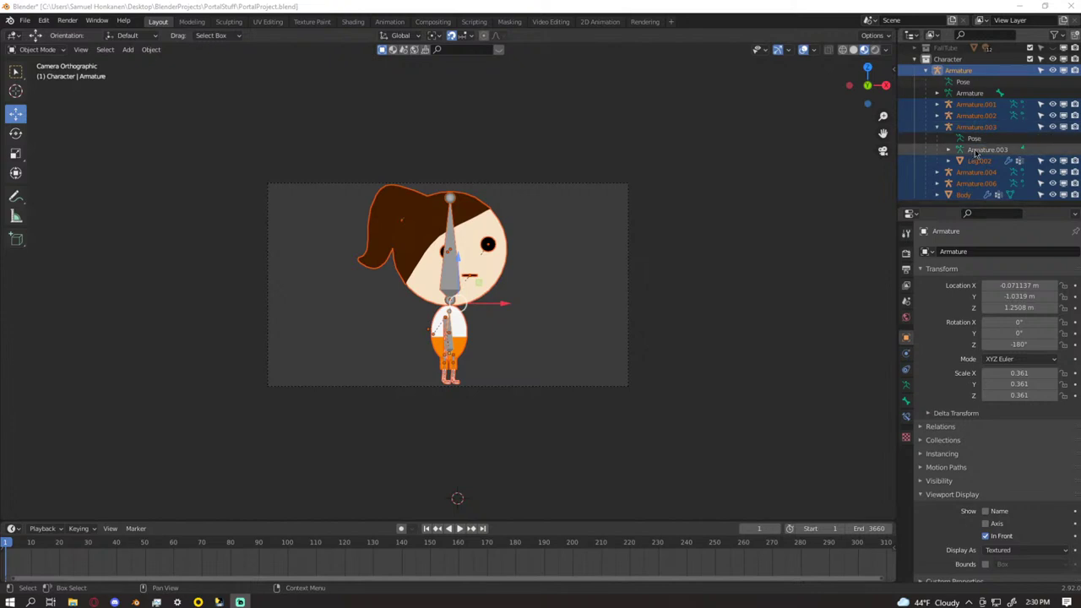
left_click(975, 153, "ctrl")
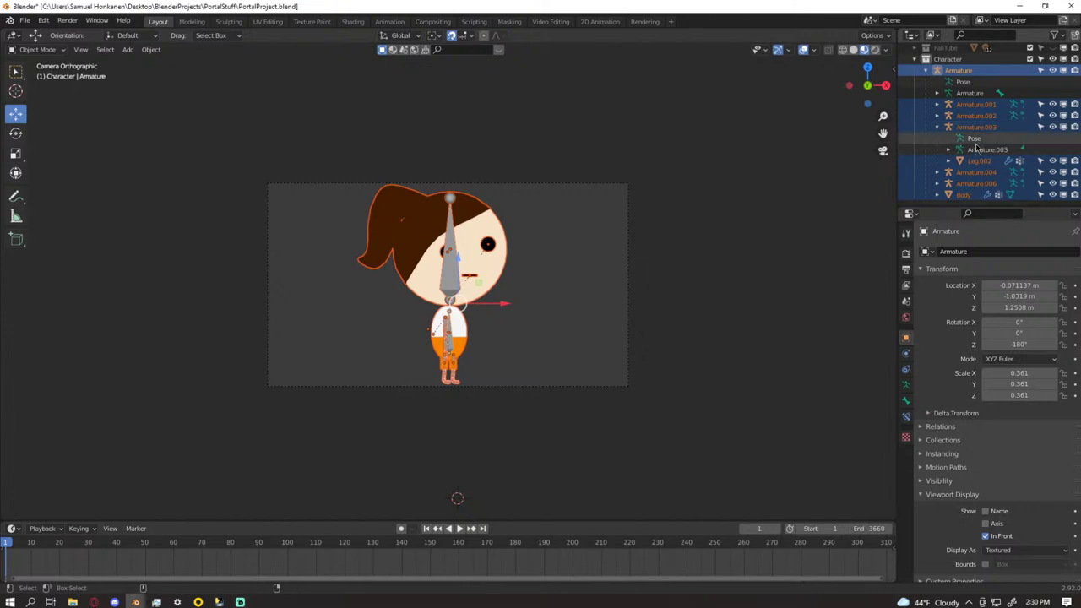
left_click(977, 139)
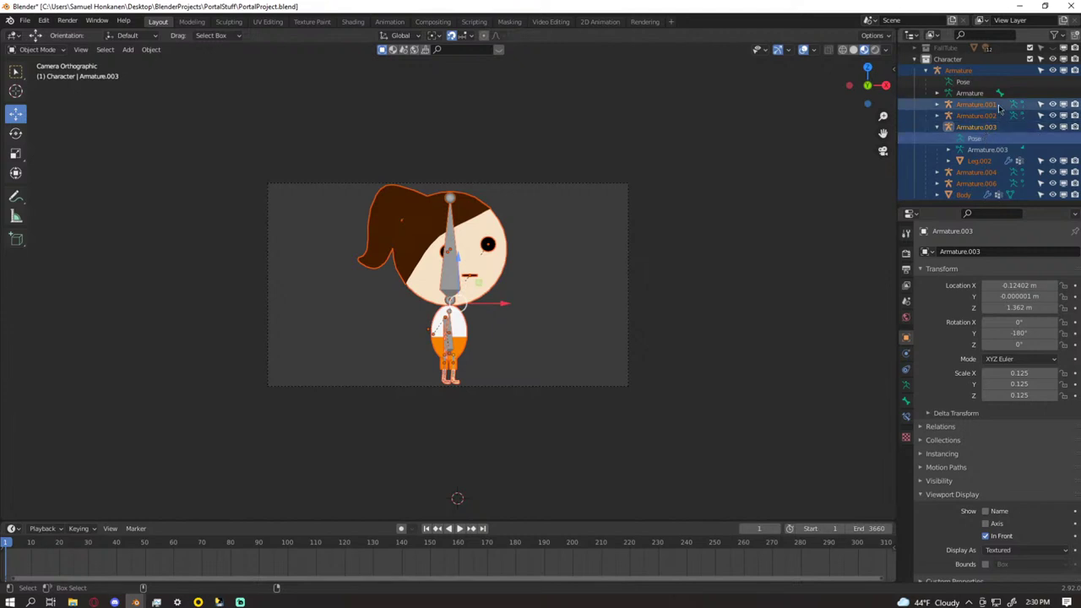
left_click(975, 82)
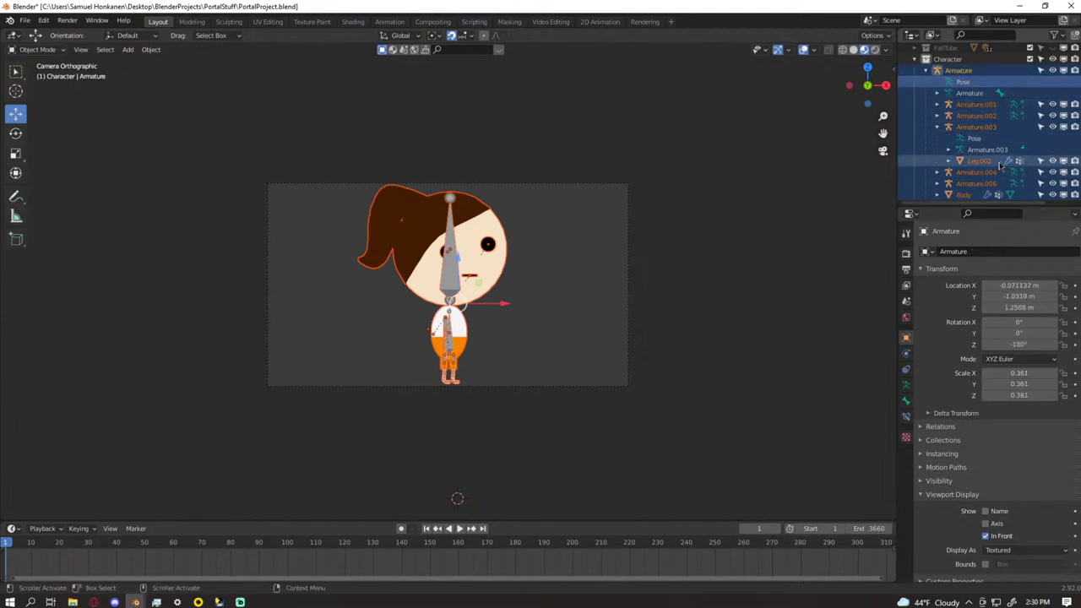
left_click(937, 195)
scroll(944, 194, "down", 2)
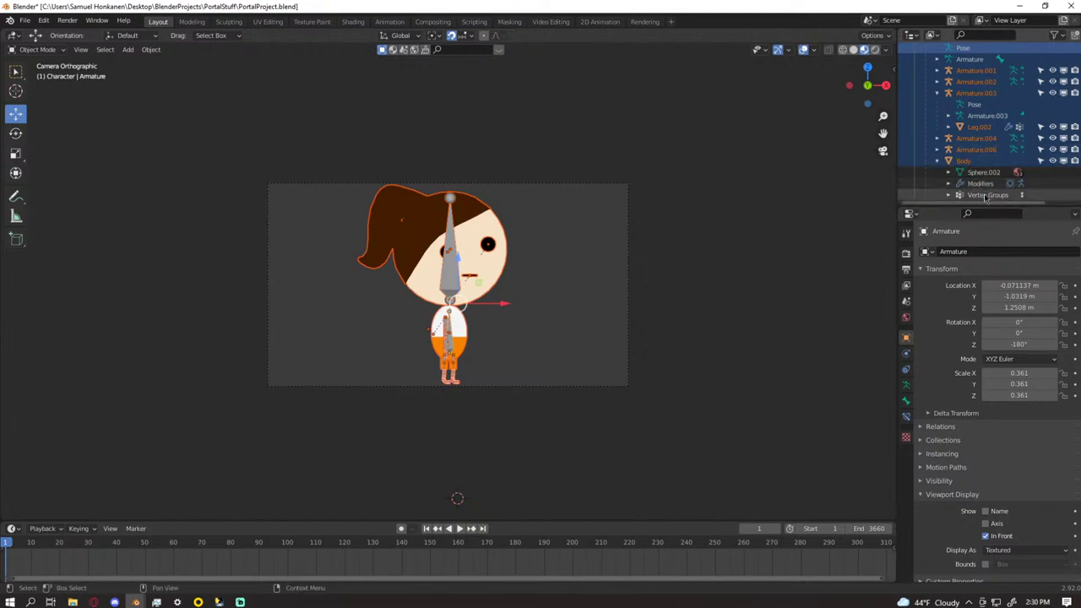
left_click(985, 196)
- Expand the Armature and Armature.001 hierarchies in the Character collection down to their bones
scroll(962, 161, "up", 3)
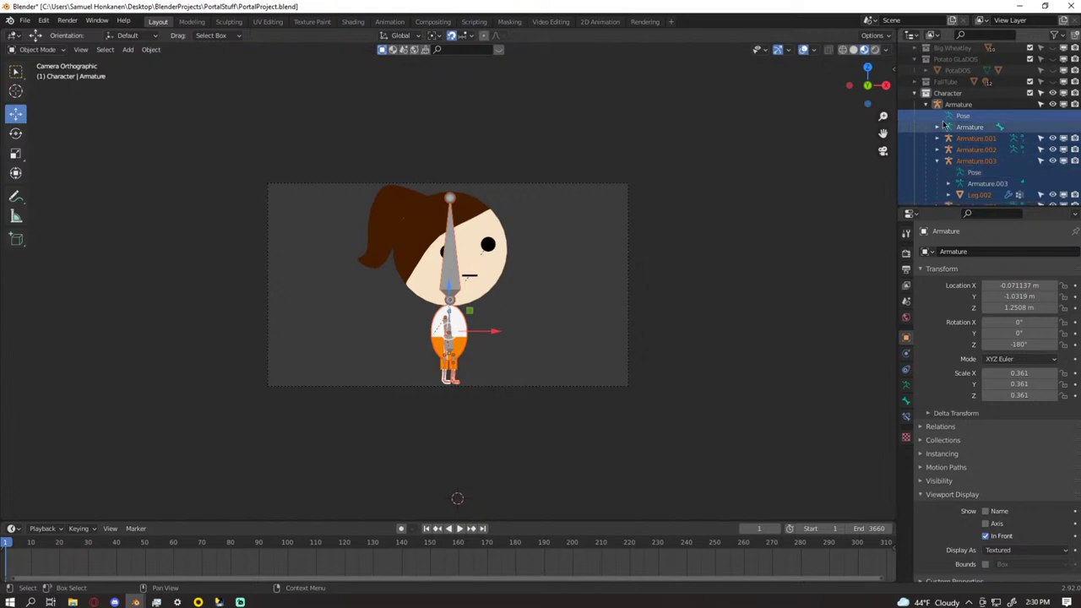
left_click(937, 127)
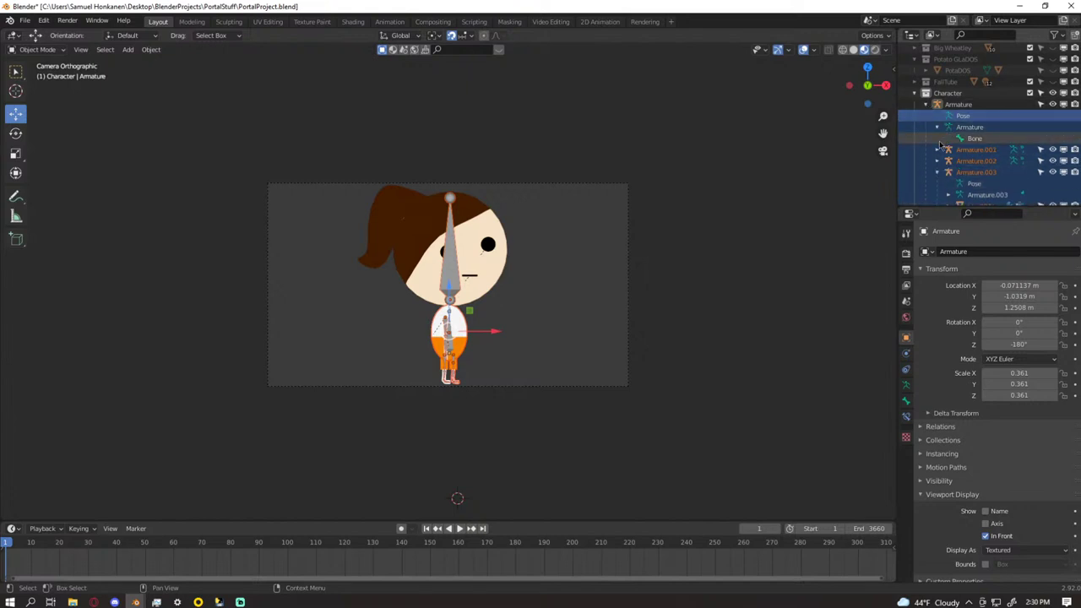
left_click(936, 150)
left_click(947, 173)
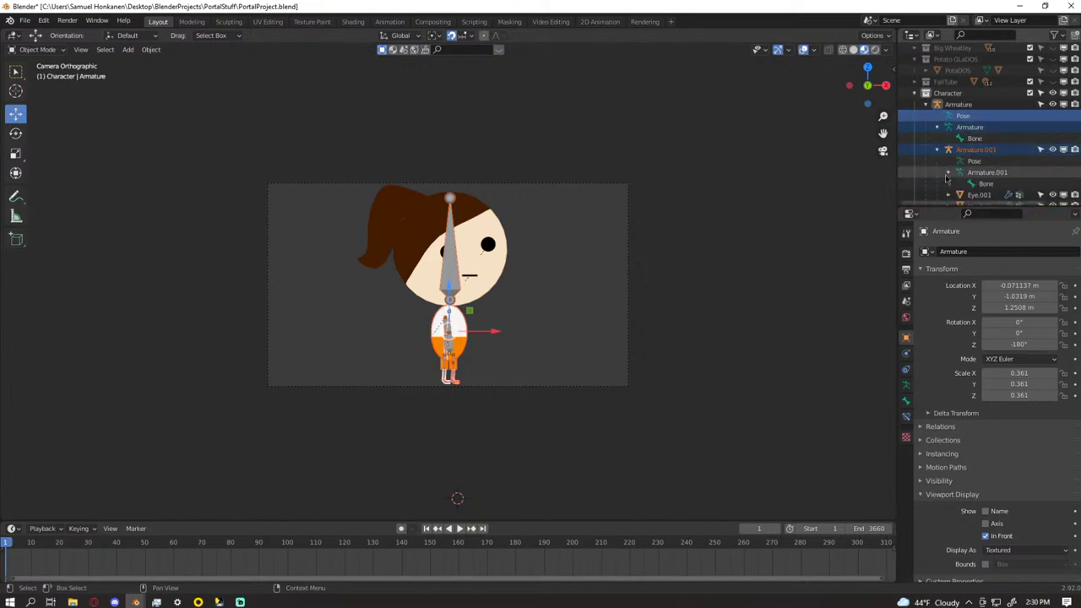
- Expand Eye.001 in the outliner to reveal its mesh material, modifiers, armature target and vertex groups
scroll(947, 168, "down", 2)
left_click(948, 150)
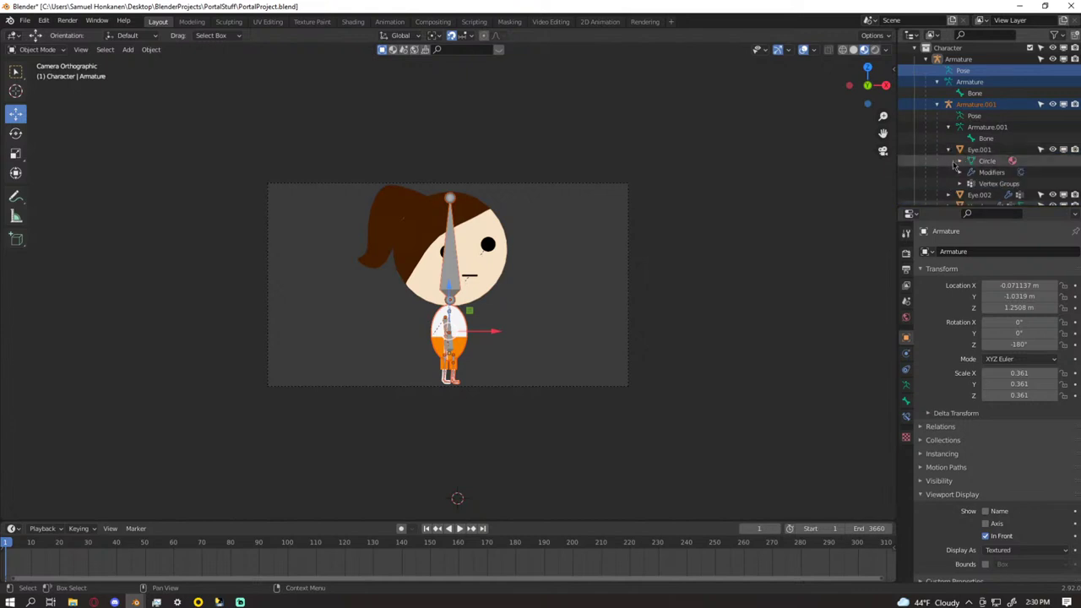
left_click(961, 162)
left_click(960, 183)
scroll(964, 177, "down", 2)
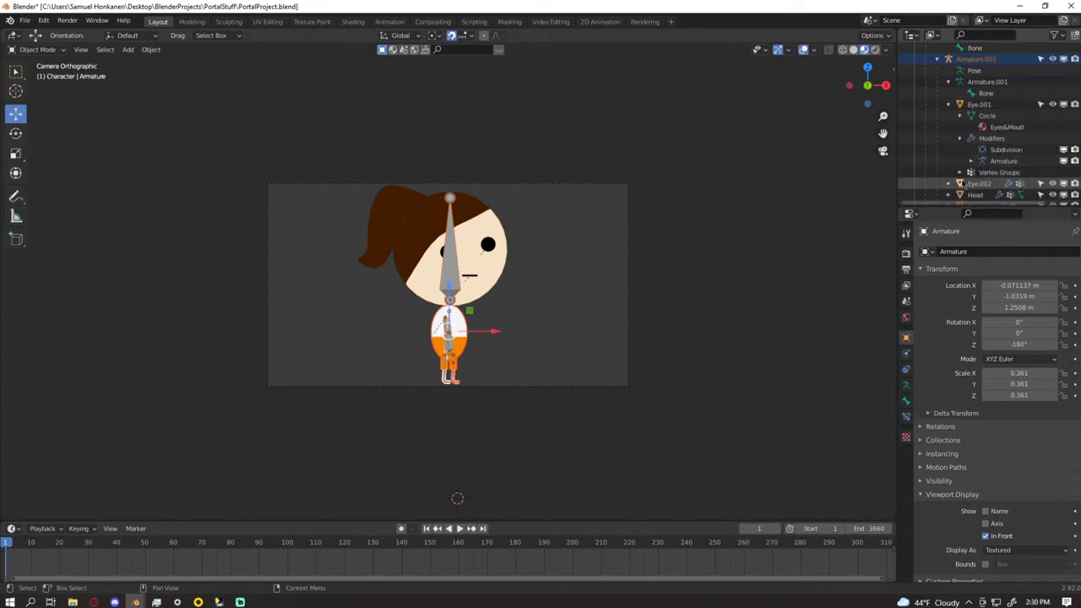
left_click(970, 161)
scroll(971, 167, "down", 1)
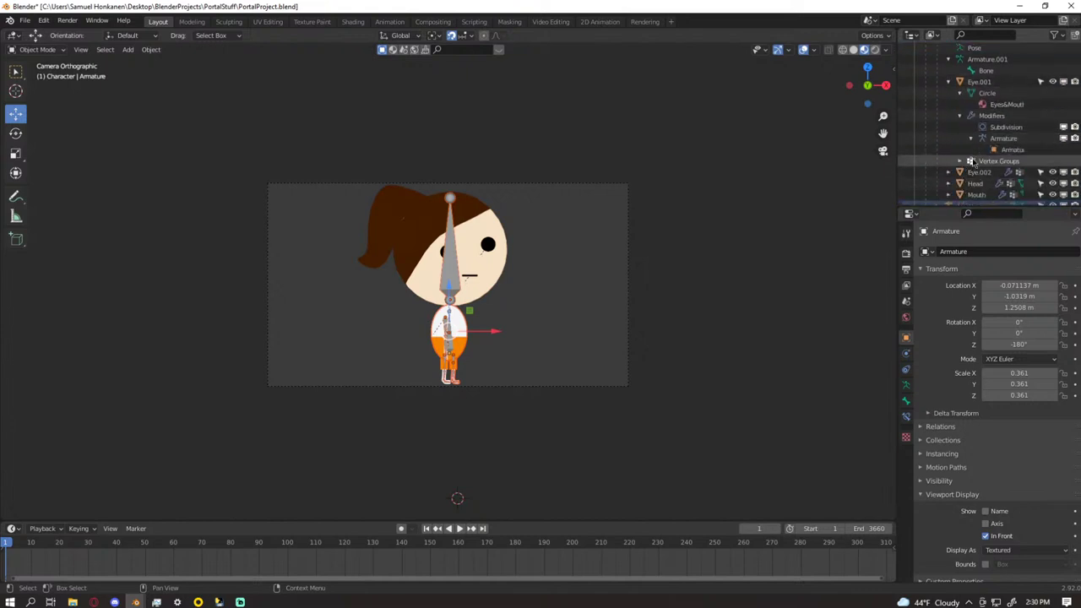
left_click(960, 161)
- Expand Eye.002 in the outliner down to its material, modifiers, armature target and vertex groups
scroll(959, 159, "down", 2)
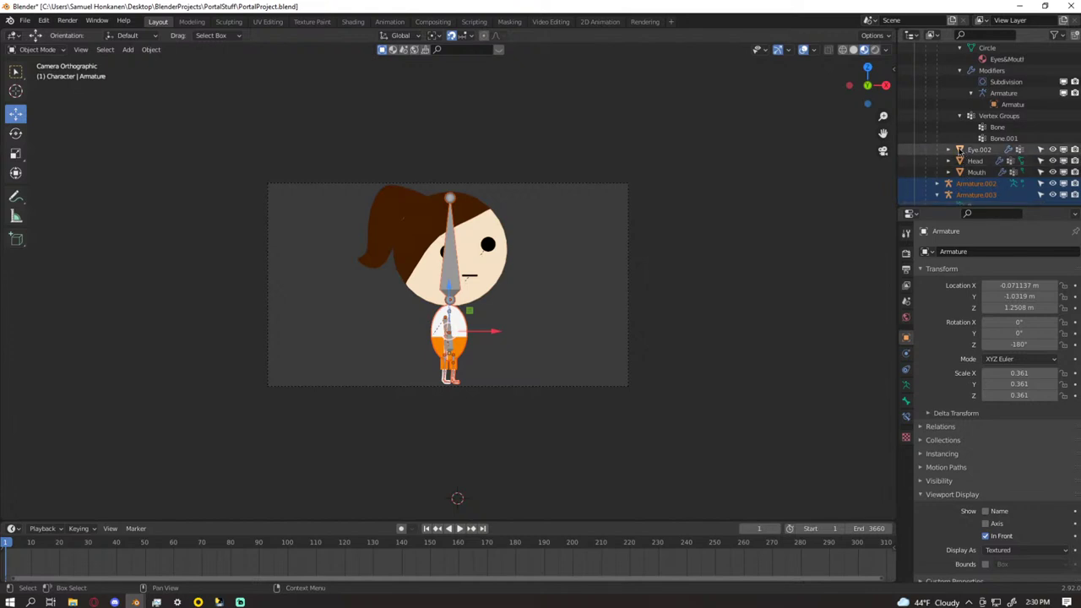
left_click(949, 150)
left_click(959, 161)
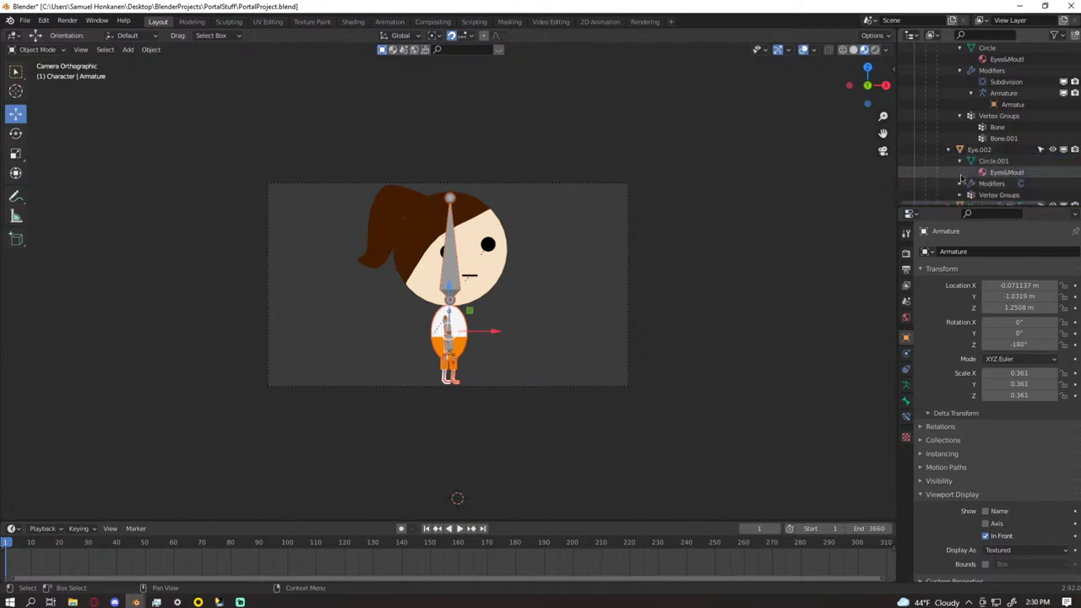
left_click(960, 182)
scroll(965, 169, "down", 3)
left_click(970, 138)
left_click(959, 160)
- Reselect all the character's objects and expand Head down to its materials, modifiers, armature target and vertex groups
scroll(960, 173, "down", 2)
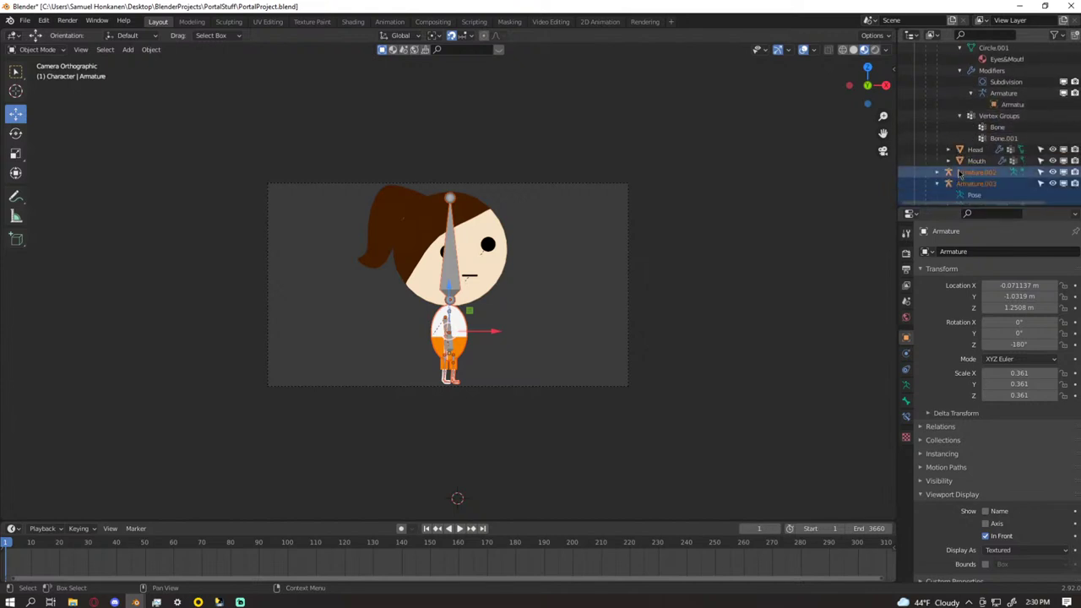
left_click(948, 150)
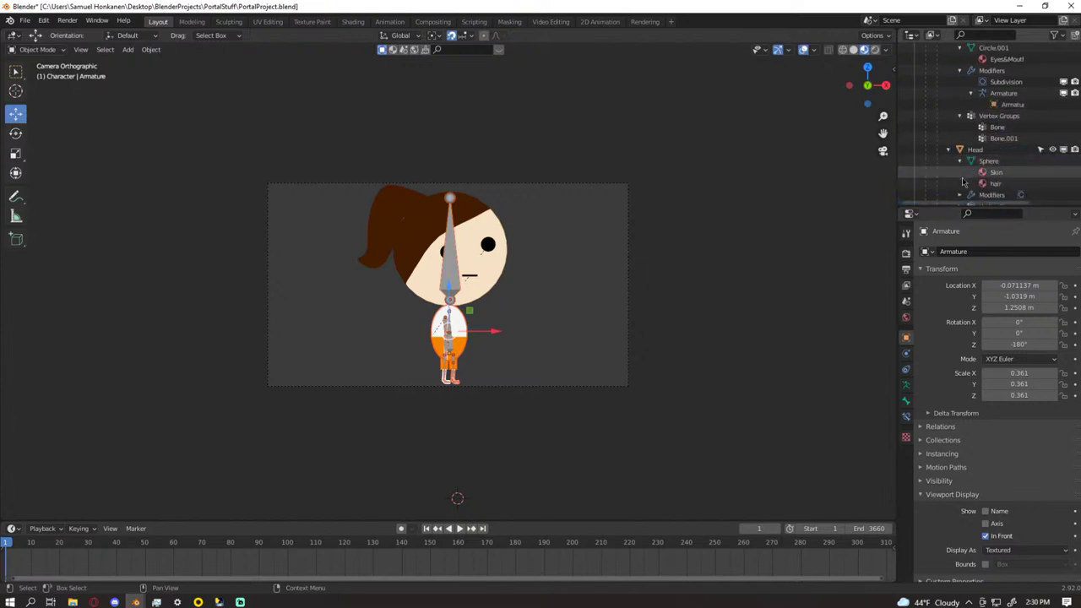
scroll(961, 200, "down", 3)
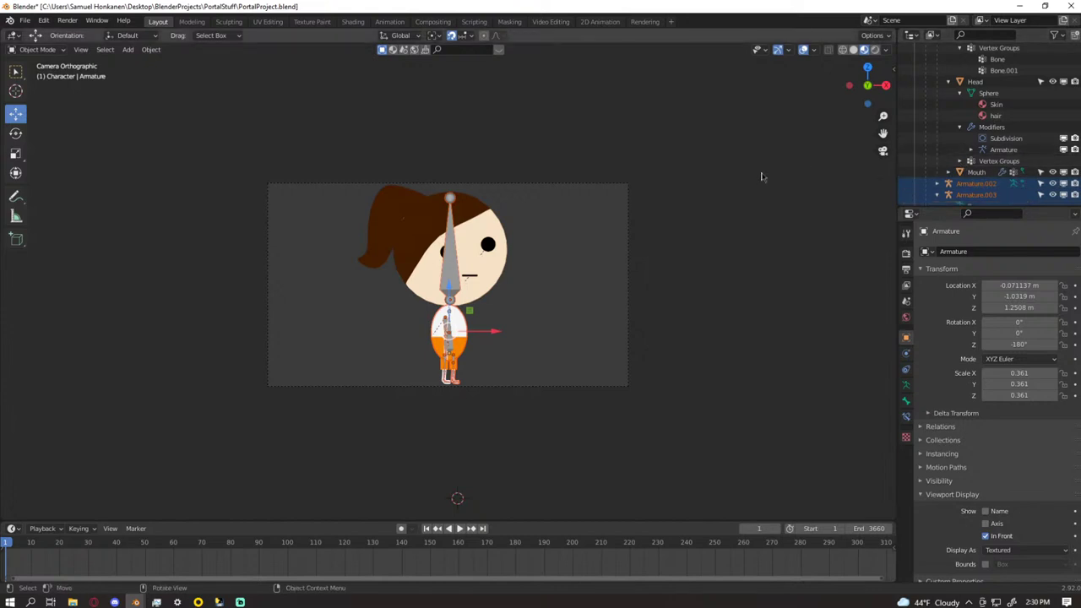
key("a")
scroll(971, 126, "down", 2)
left_click(971, 105)
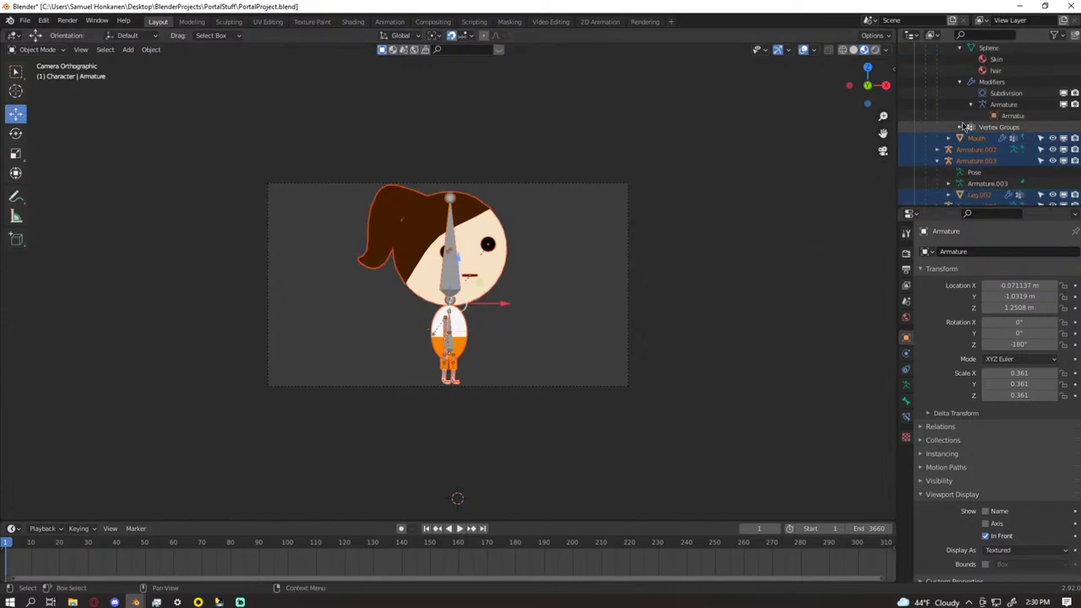
left_click(970, 127)
- Expand Mouth down to its material, modifiers and vertex groups, and open the Armature.002 entry
scroll(956, 184, "down", 4)
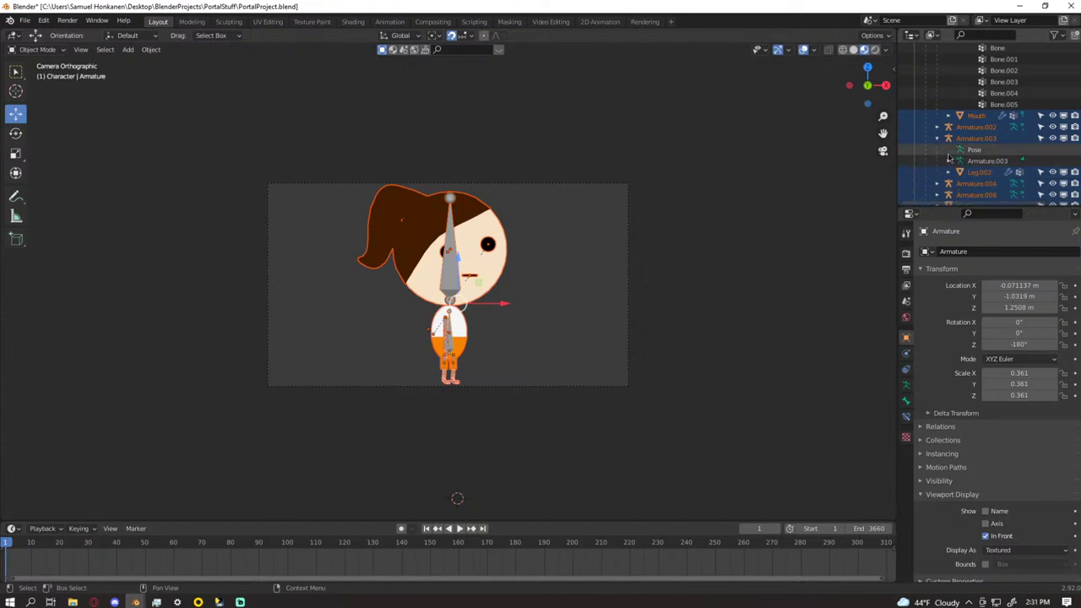
left_click(947, 115)
left_click(936, 160)
left_click(959, 126)
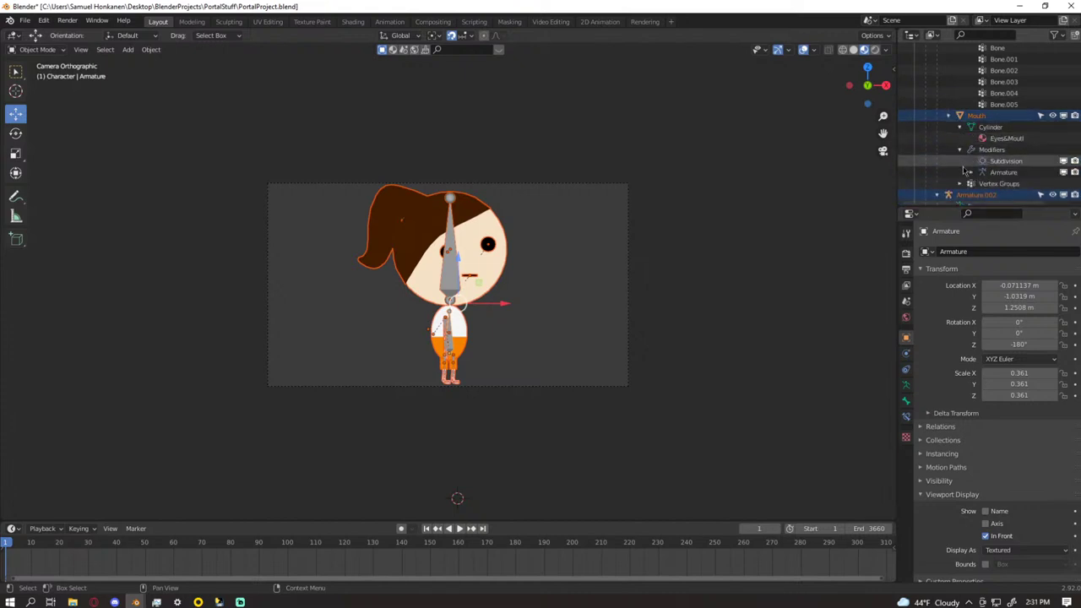
left_click(961, 196)
- Expand the nested bone chain of Armature.002 down to its last bone
scroll(958, 169, "down", 5)
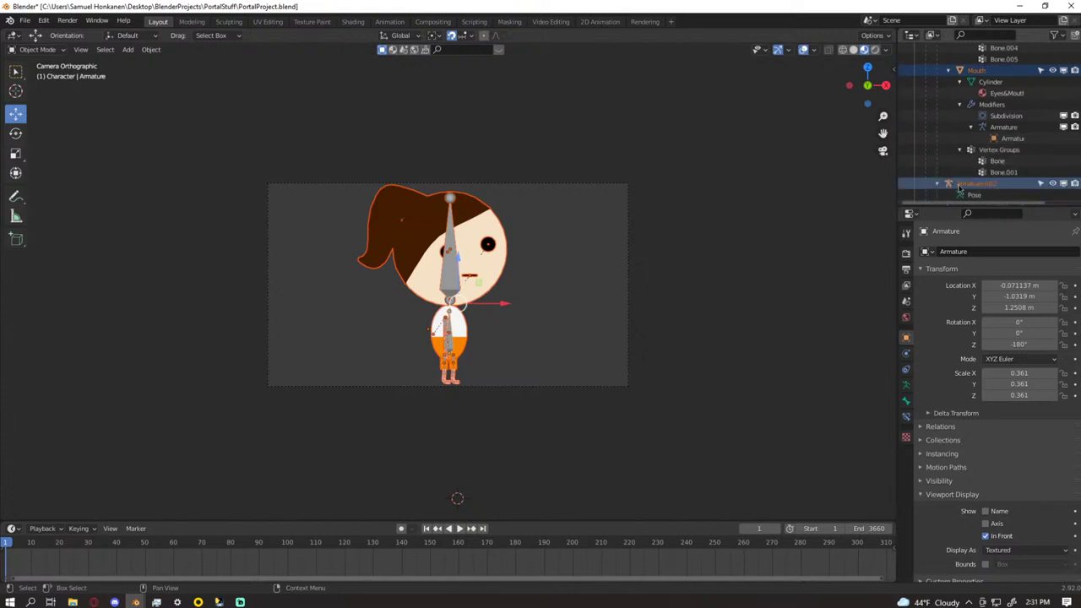
left_click(948, 138)
left_click(959, 150)
left_click(970, 160)
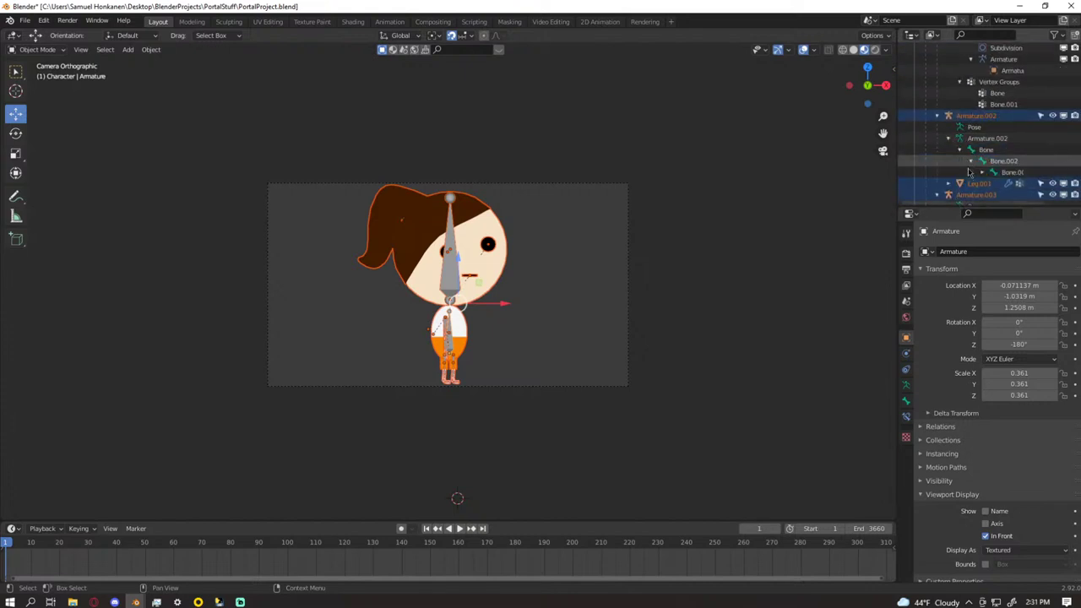
left_click(981, 172)
scroll(983, 169, "down", 1)
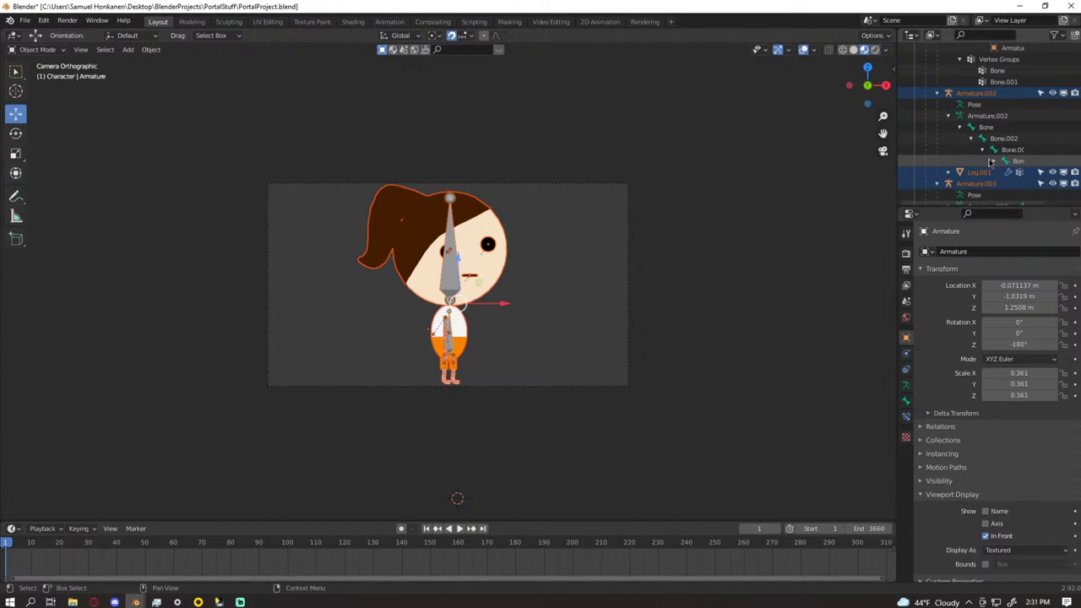
left_click(991, 162)
- Expand Leg.001 down to its materials, modifiers, armature target and vertex groups
scroll(971, 169, "down", 2)
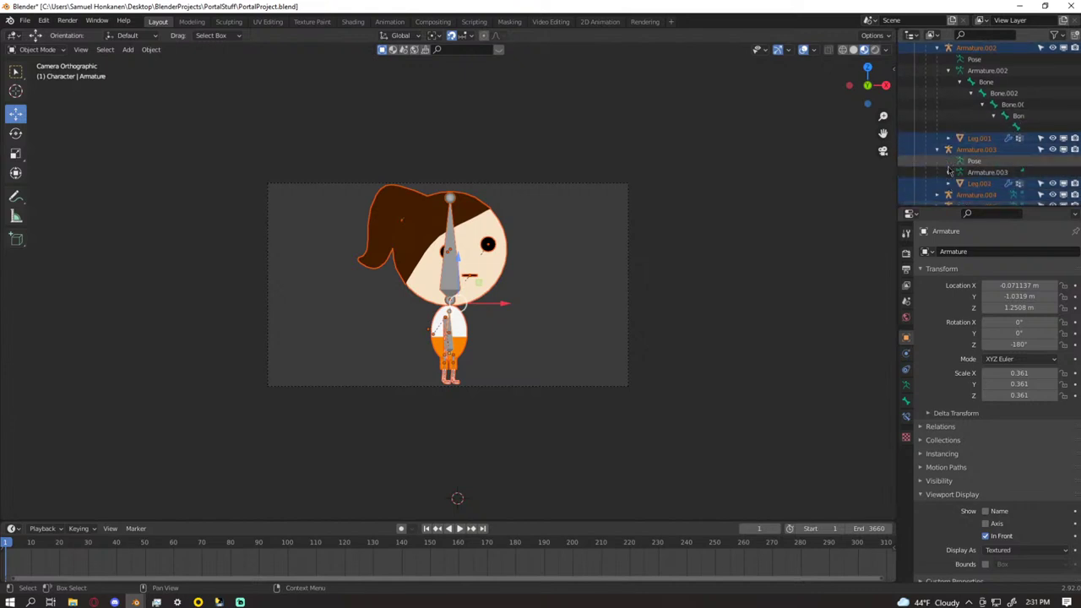
left_click(947, 137)
left_click(960, 149)
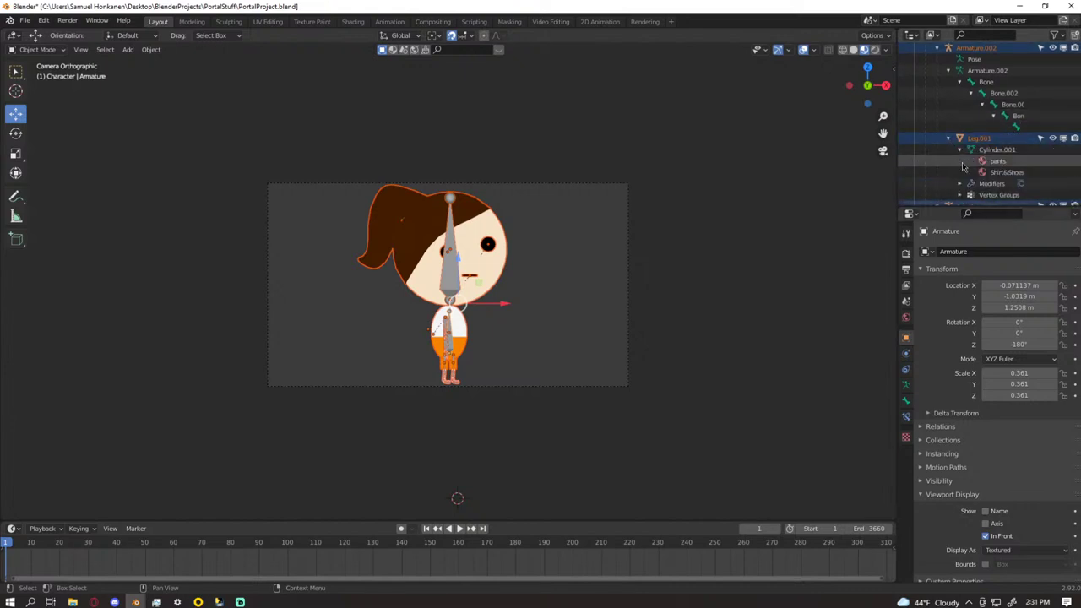
left_click(959, 183)
scroll(963, 179, "down", 2)
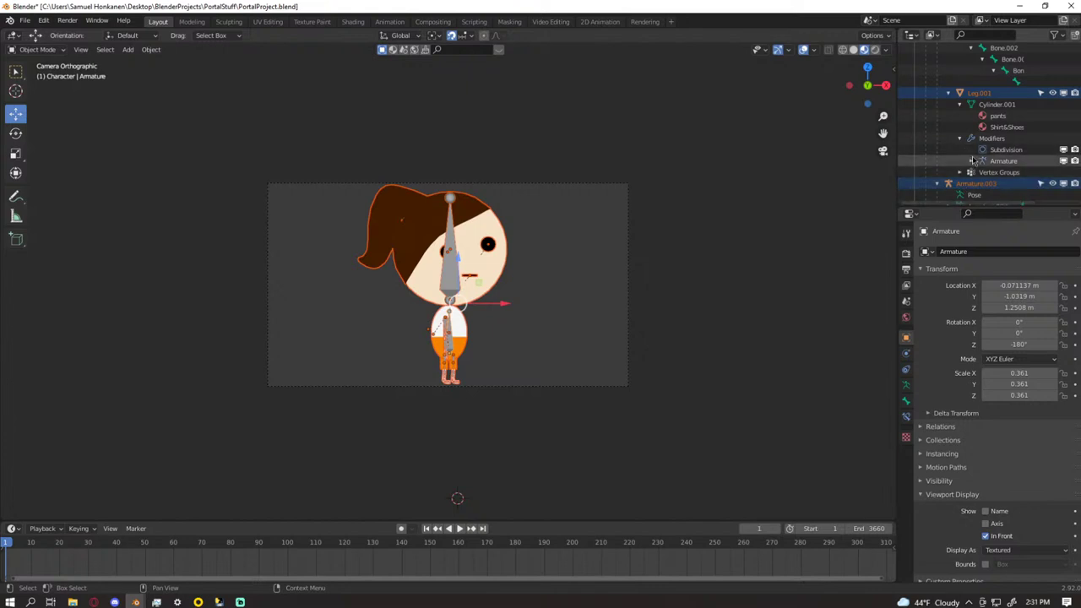
left_click(970, 160)
left_click(959, 183)
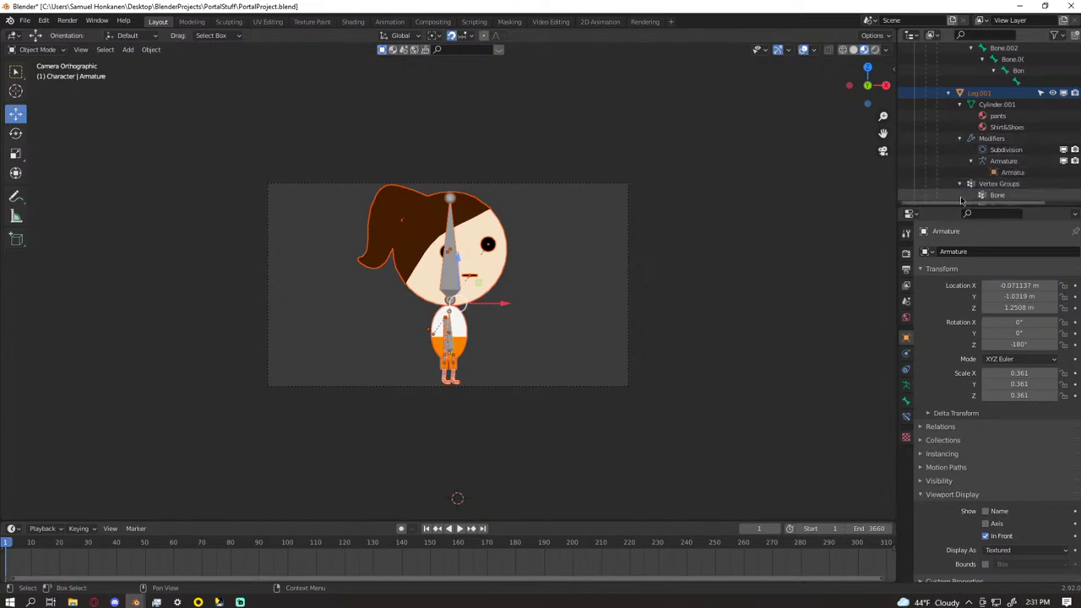
- Expand the nested bone chain of Armature.003 in the outliner down to its last bone
scroll(961, 194, "down", 5)
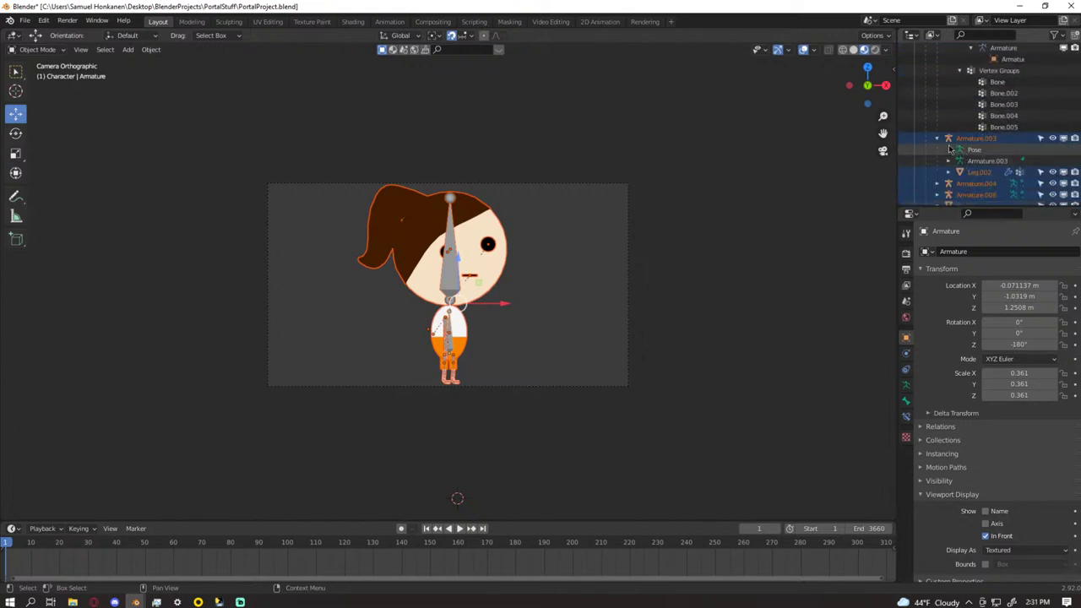
left_click(948, 161)
left_click(959, 172)
left_click(970, 183)
left_click(981, 194)
scroll(984, 190, "down", 2)
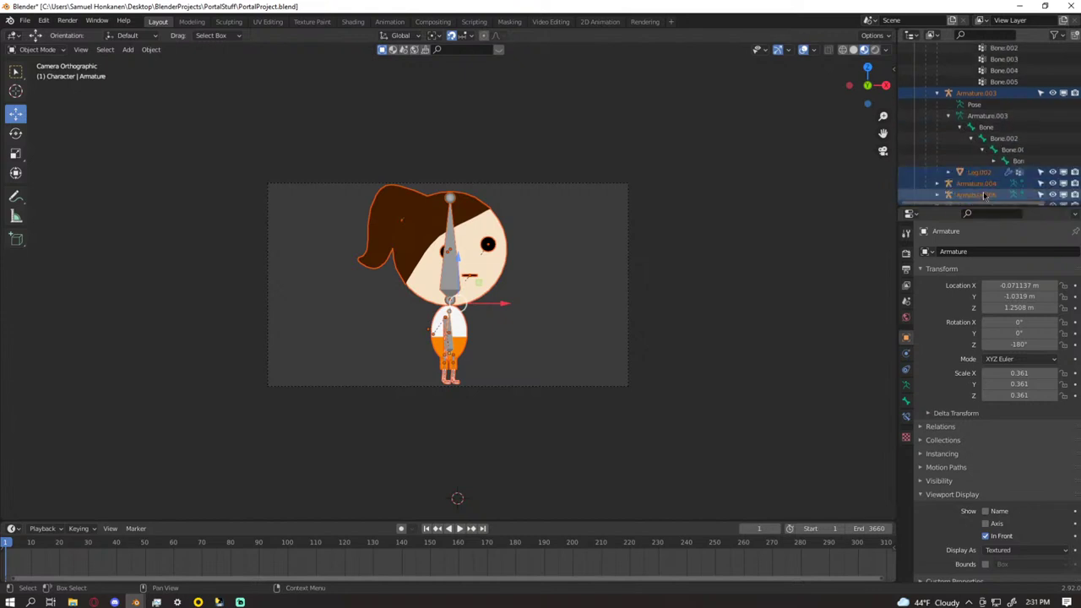
left_click(993, 161)
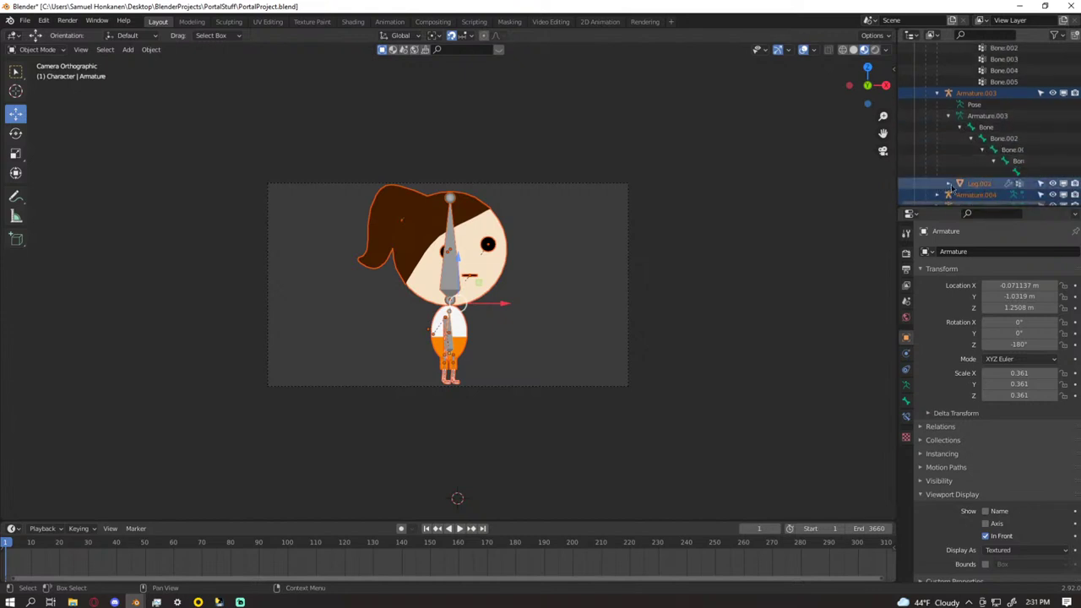
- Expand Leg.002 down to its materials, modifiers, armature target and vertex groups
left_click(948, 183)
scroll(971, 193, "down", 3)
left_click(959, 127)
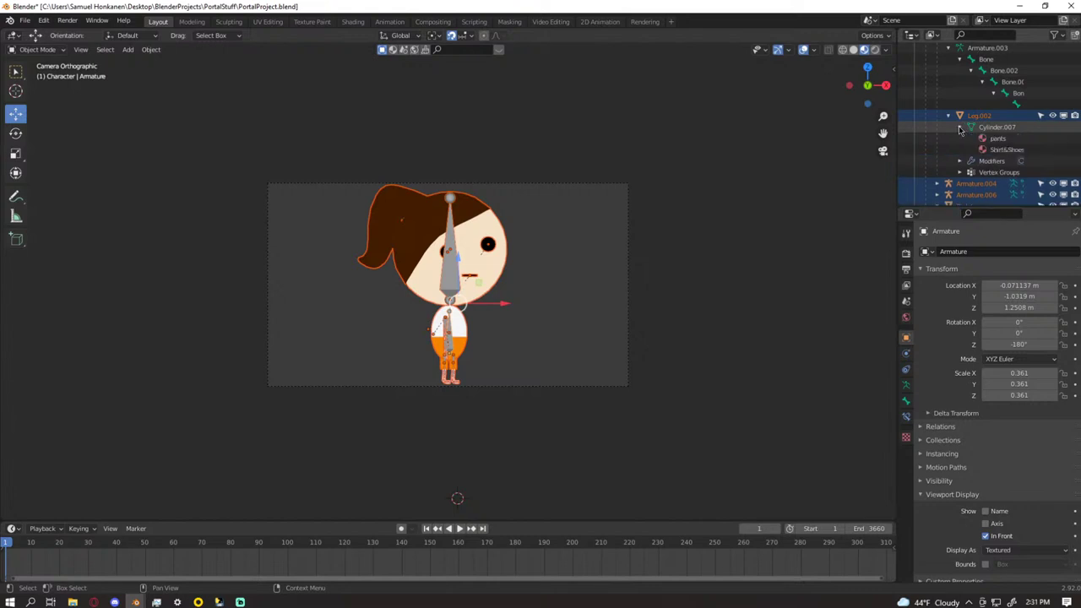
left_click(960, 161)
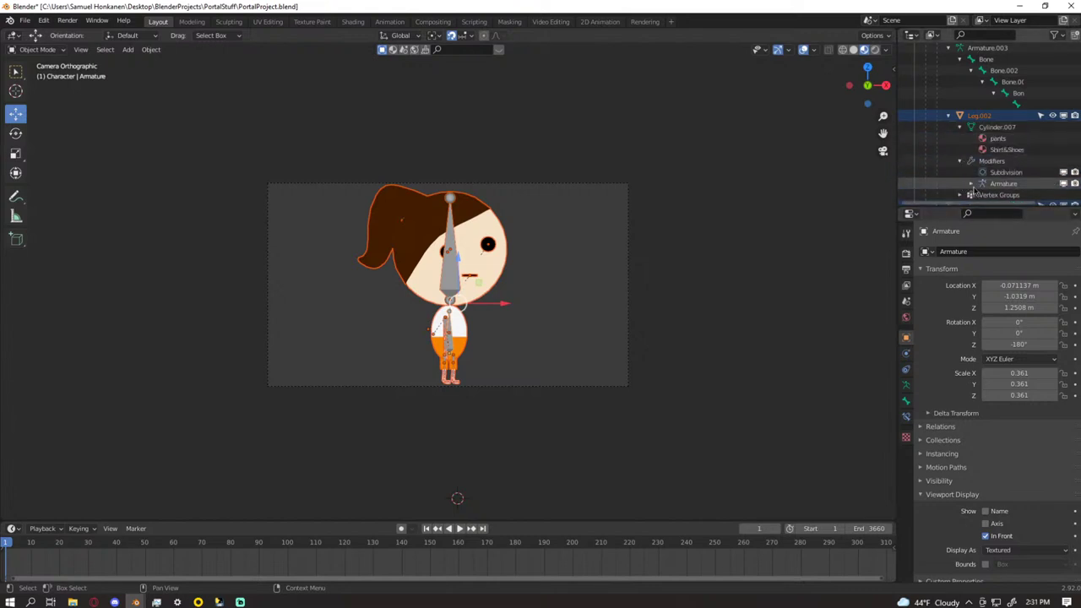
left_click(970, 183)
scroll(967, 191, "down", 3)
left_click(959, 138)
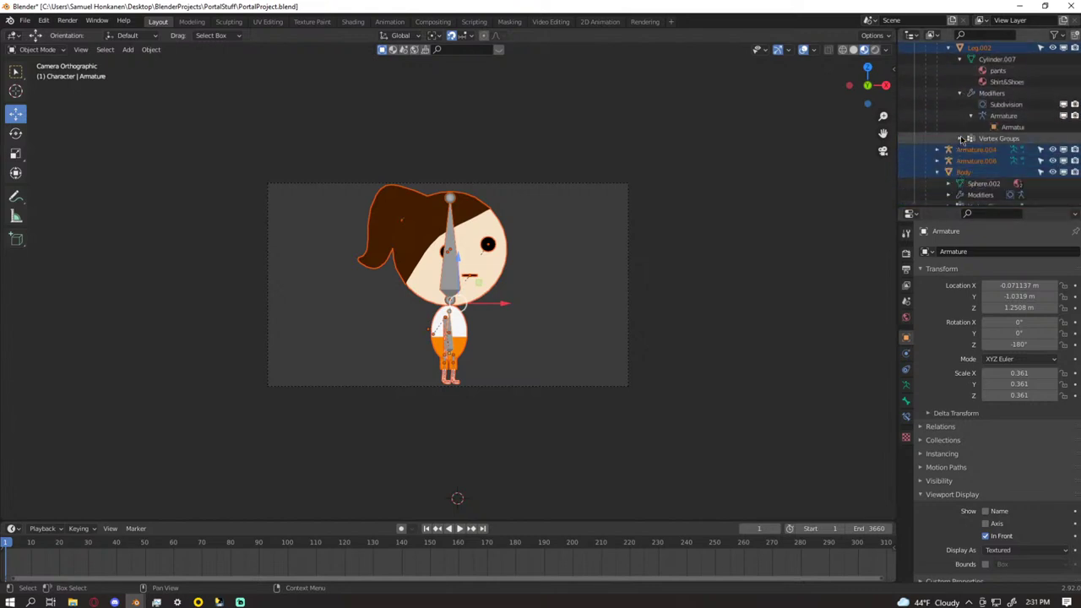
scroll(960, 148, "down", 1)
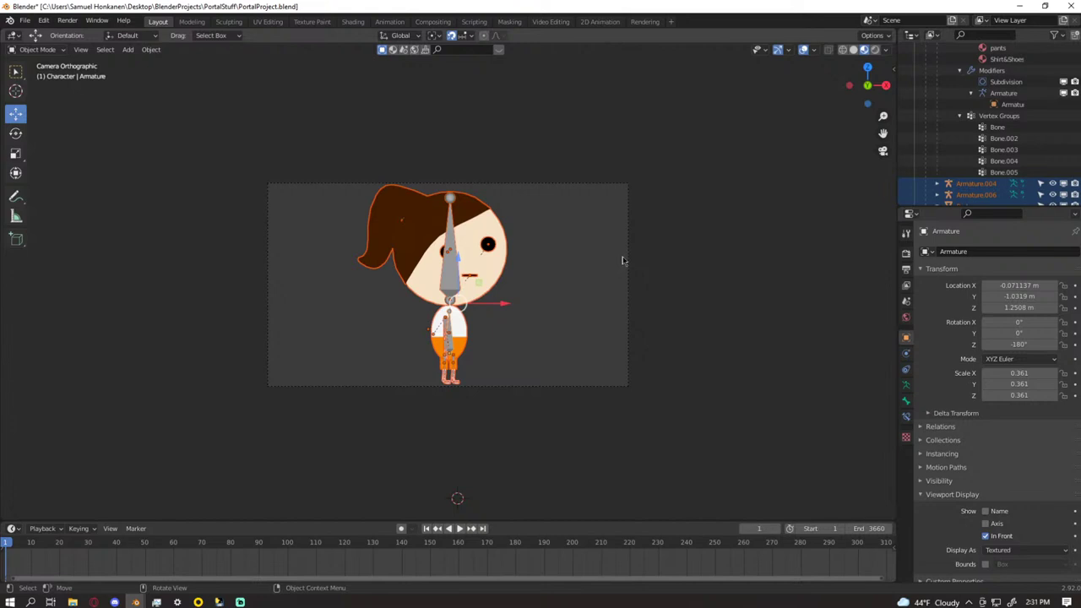
- Open Armature.004 with its armature data, expand Body's Sphere.002 mesh to its materials, and open the Armature.006 entry
scroll(955, 168, "down", 1)
left_click(937, 160)
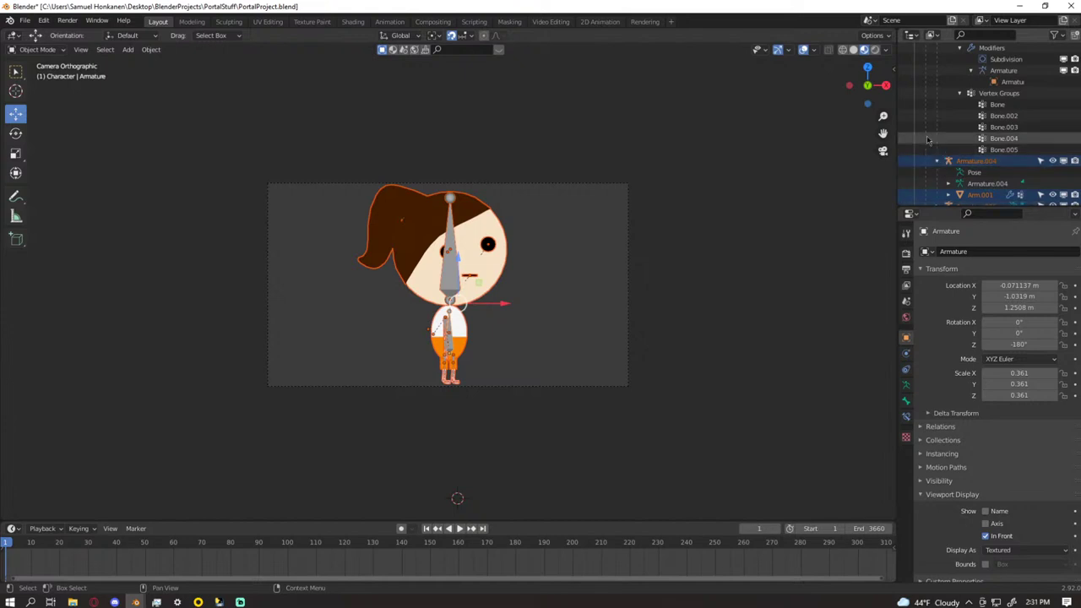
left_click(948, 184)
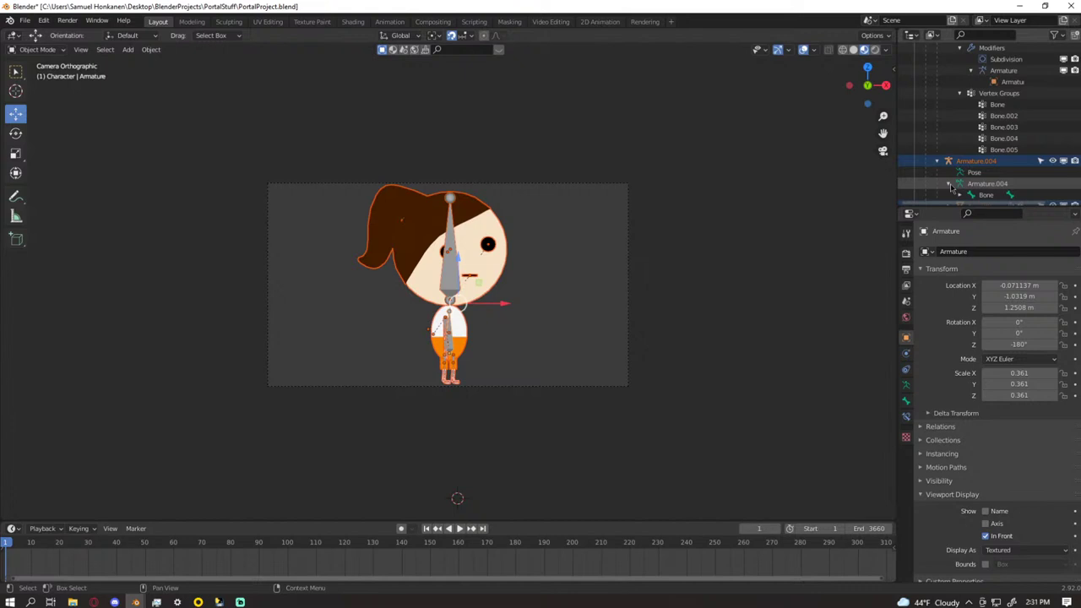
scroll(950, 188, "down", 4)
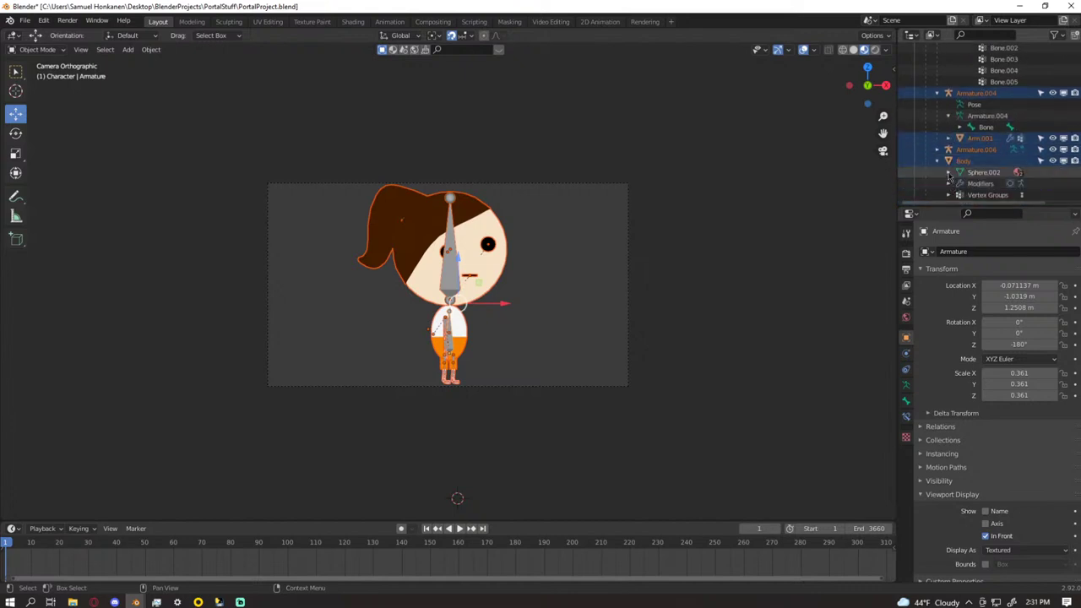
left_click(947, 173)
scroll(950, 191, "down", 1)
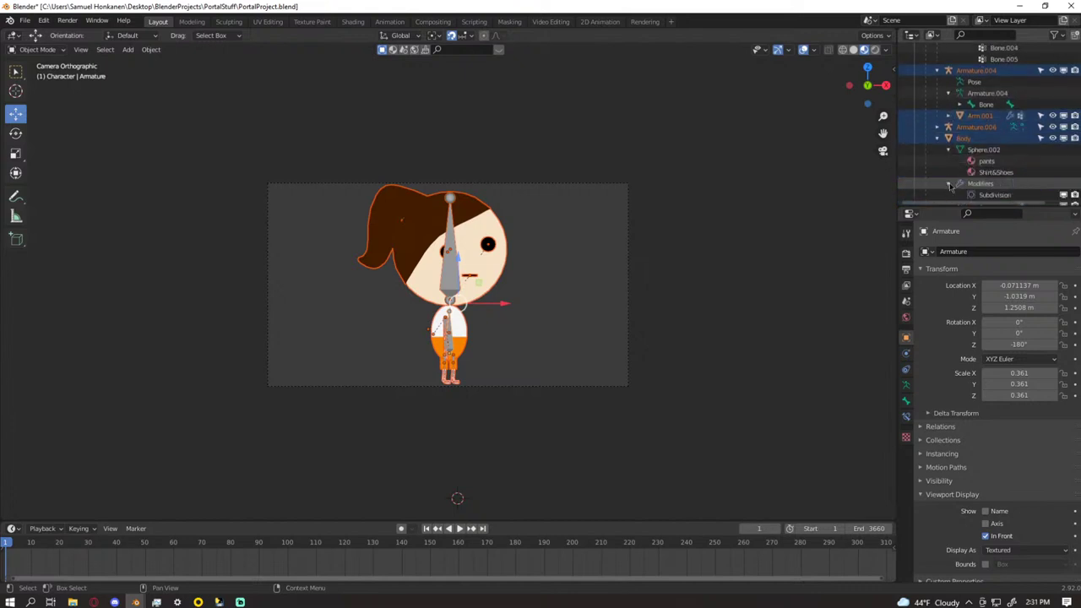
left_click(937, 127)
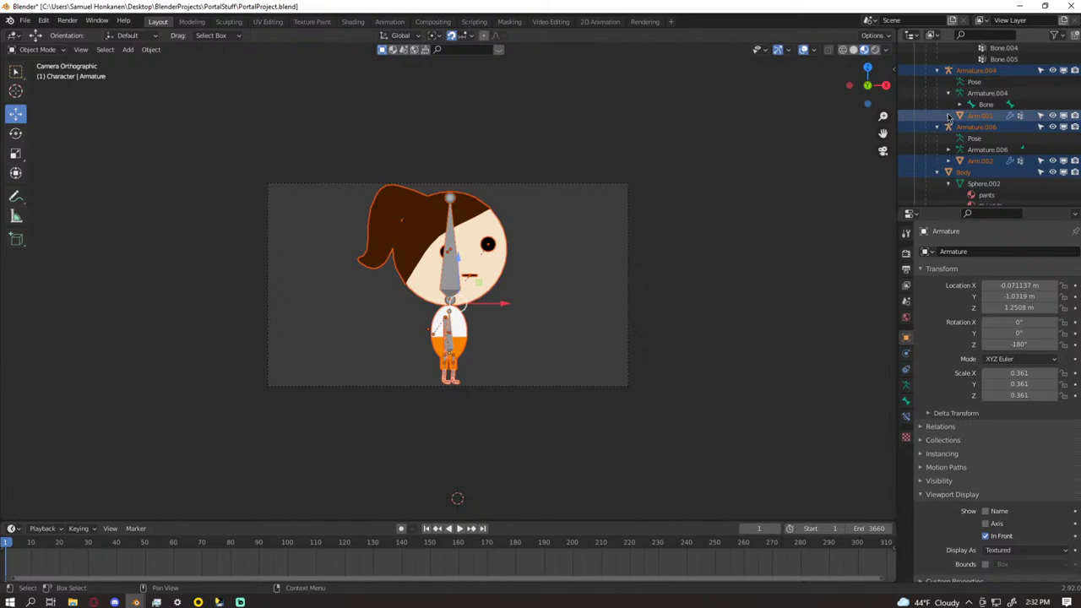
- Open Arm.001 and expand the nested bone chain of Armature.004 down to its last bone
left_click(948, 116)
left_click(959, 105)
left_click(970, 116)
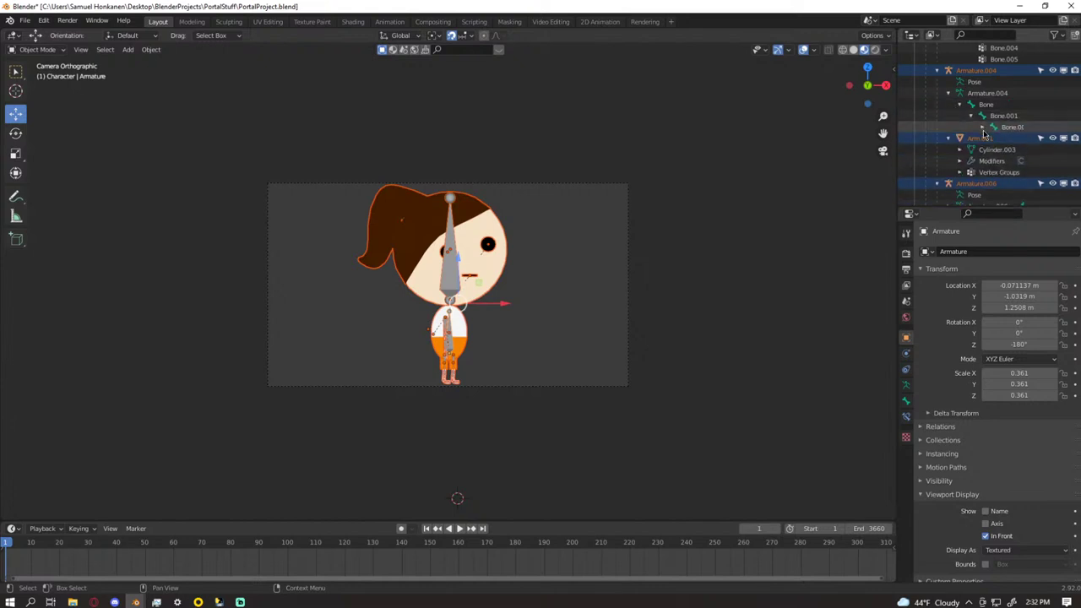
left_click(982, 127)
- Expand Arm.001's mesh material, modifiers, armature target and vertex groups
left_click(959, 160)
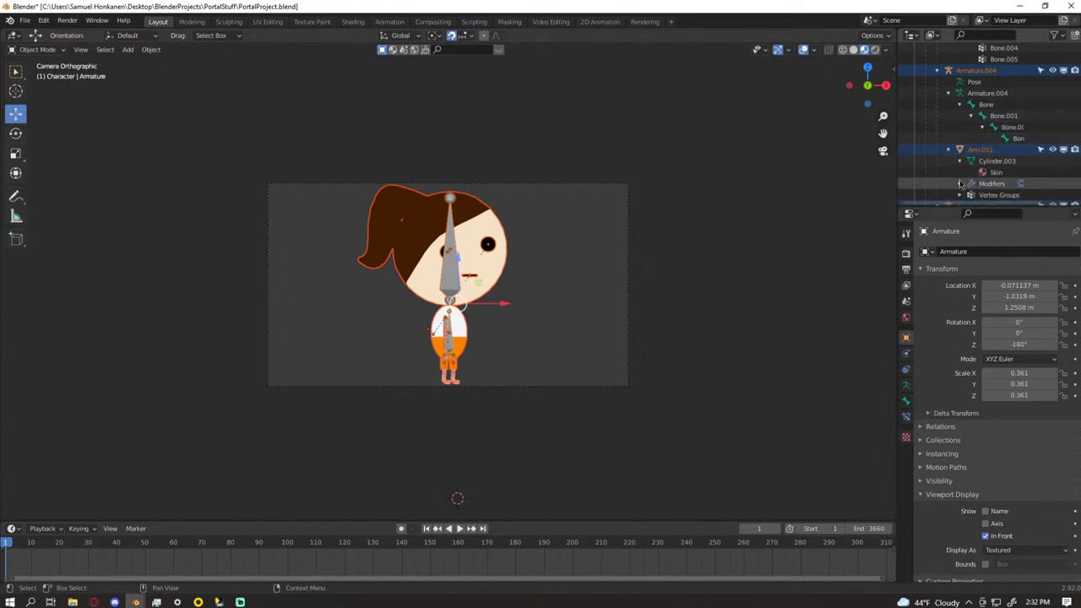
left_click(959, 184)
scroll(971, 169, "down", 2)
left_click(971, 160)
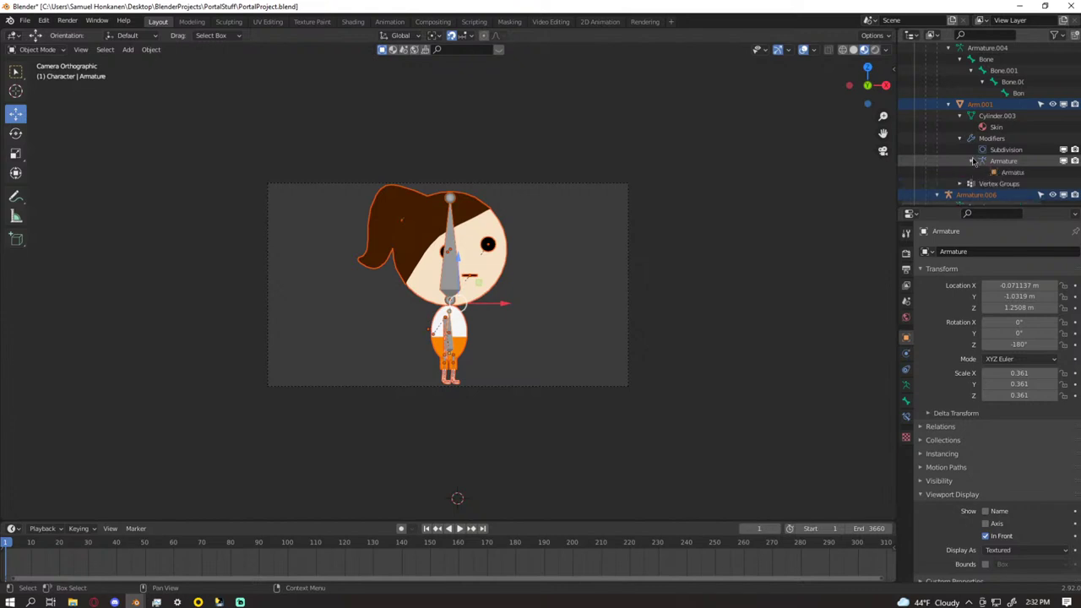
left_click(960, 183)
scroll(970, 190, "down", 4)
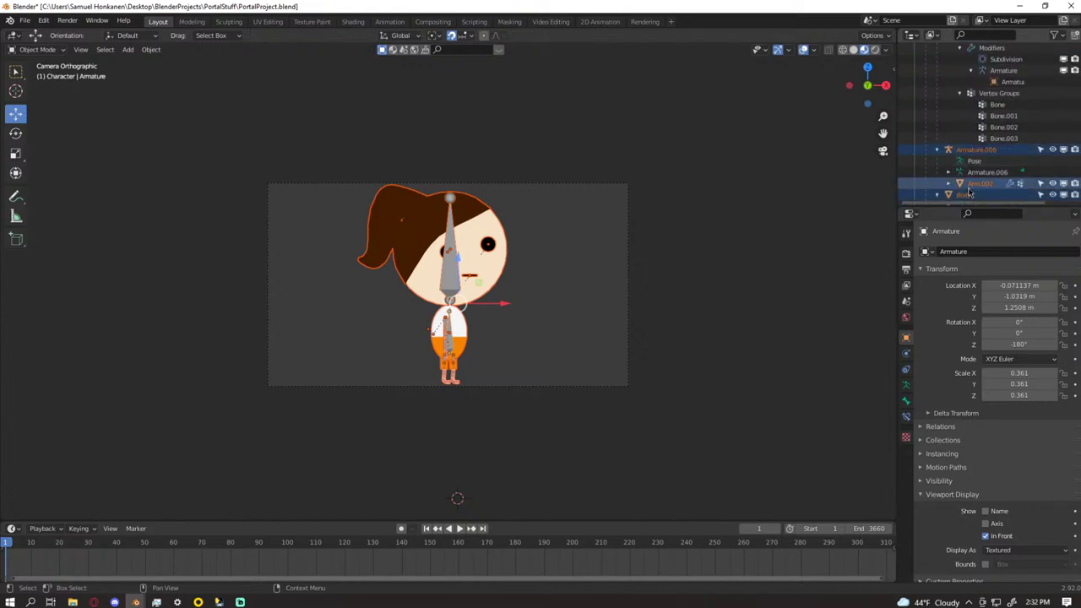
- Expand the nested bone chain of Armature.006 down to its last bone
left_click(948, 171)
left_click(961, 184)
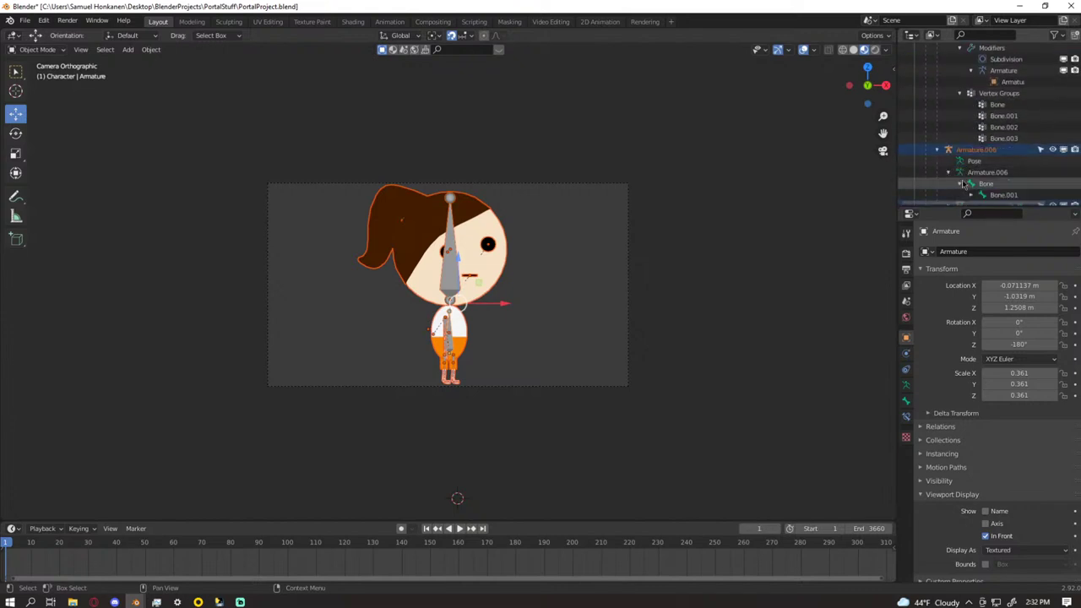
left_click(971, 195)
scroll(971, 192, "down", 2)
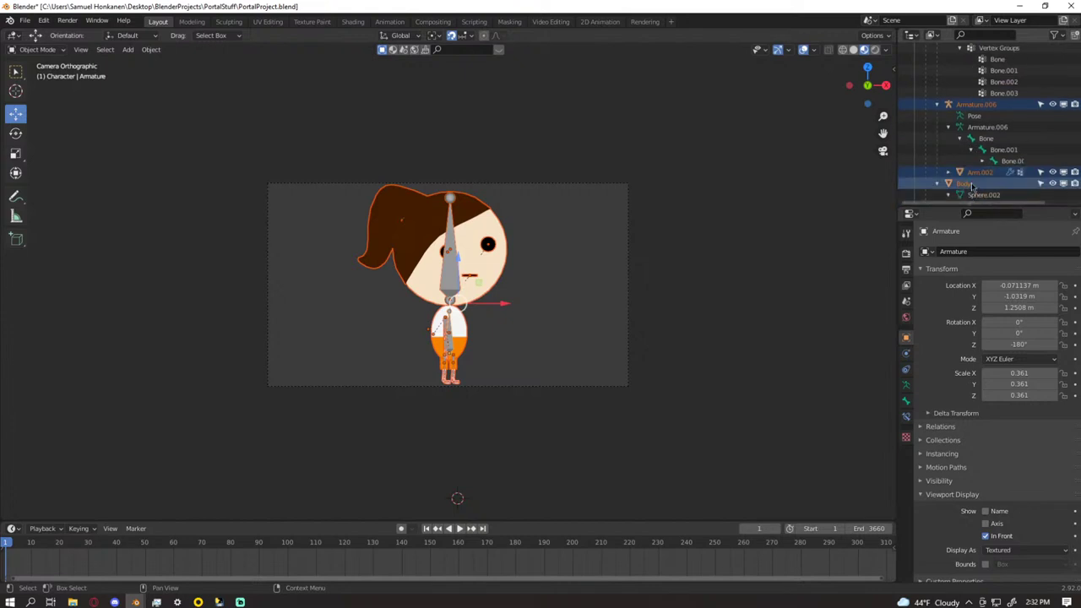
left_click(981, 160)
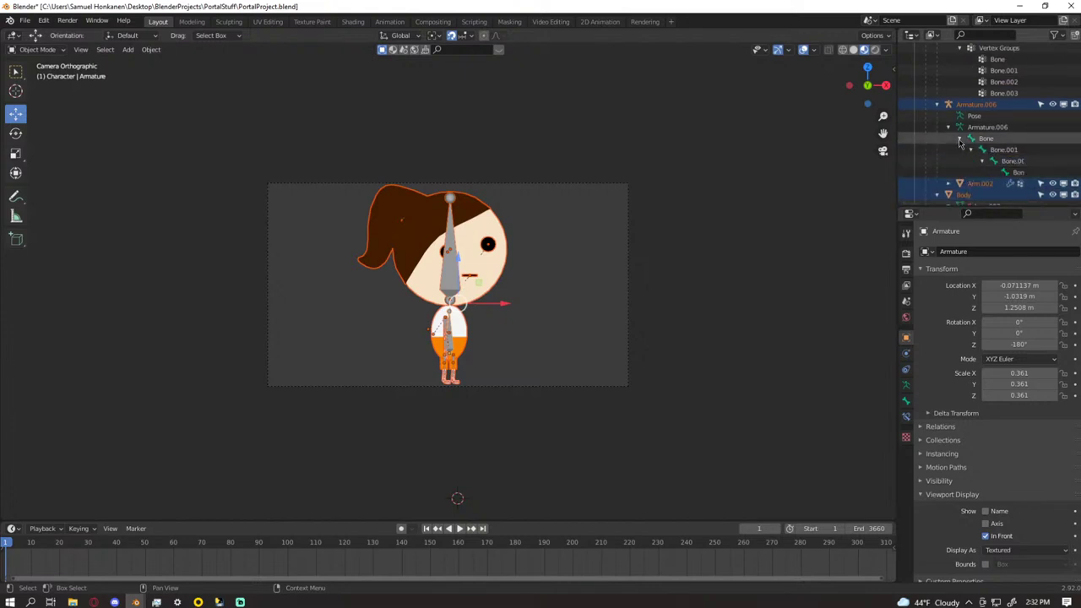
- Expand Arm.002 down to its material, modifiers, armature target and vertex groups
scroll(954, 165, "down", 2)
left_click(948, 138)
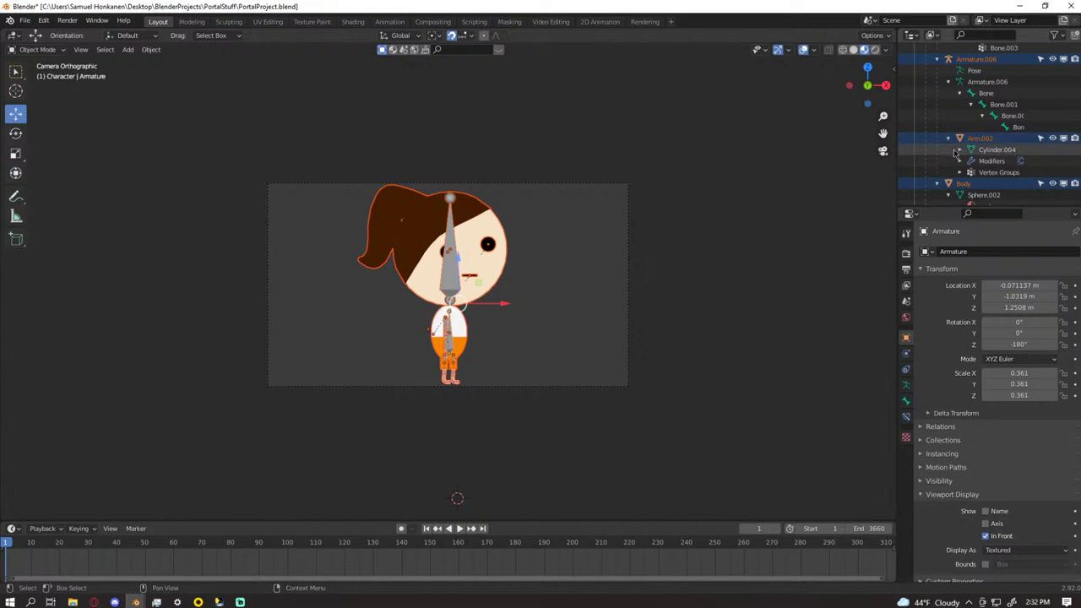
left_click(959, 150)
left_click(960, 172)
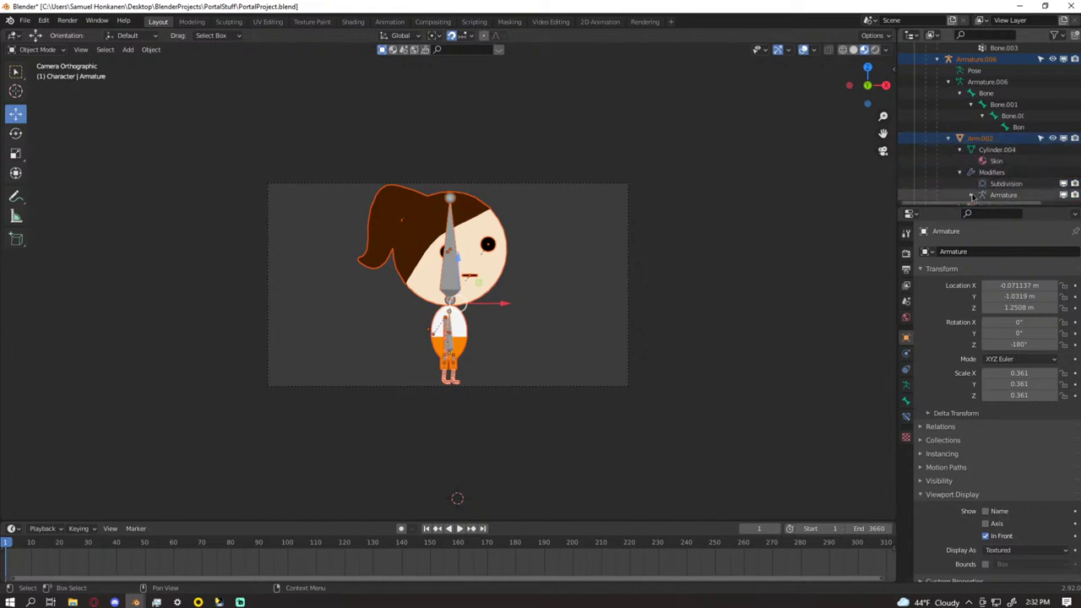
left_click(971, 195)
scroll(971, 197, "down", 2)
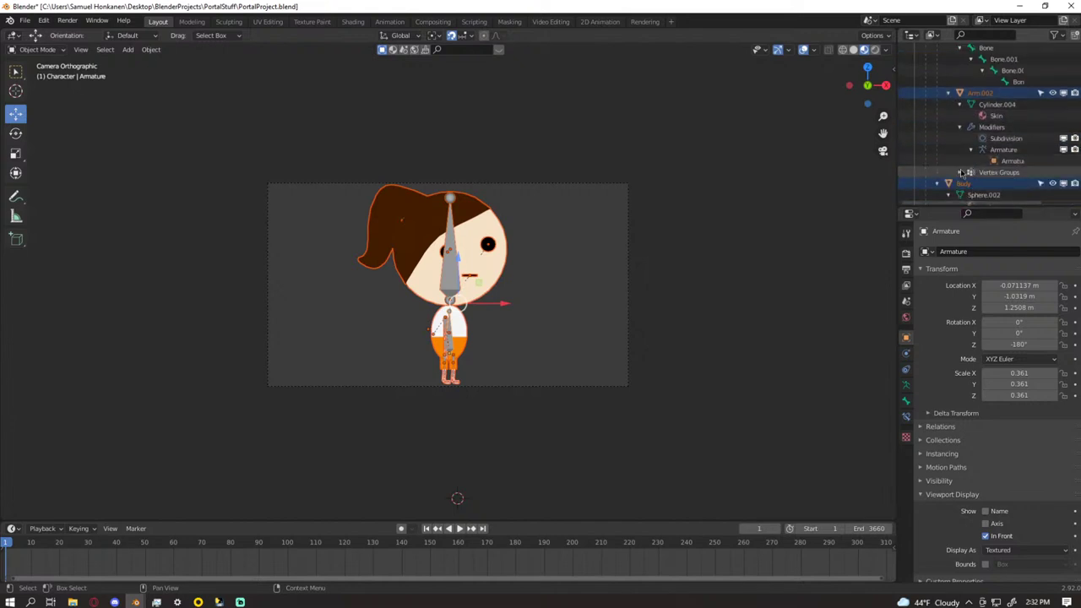
left_click(959, 173)
scroll(962, 181, "down", 3)
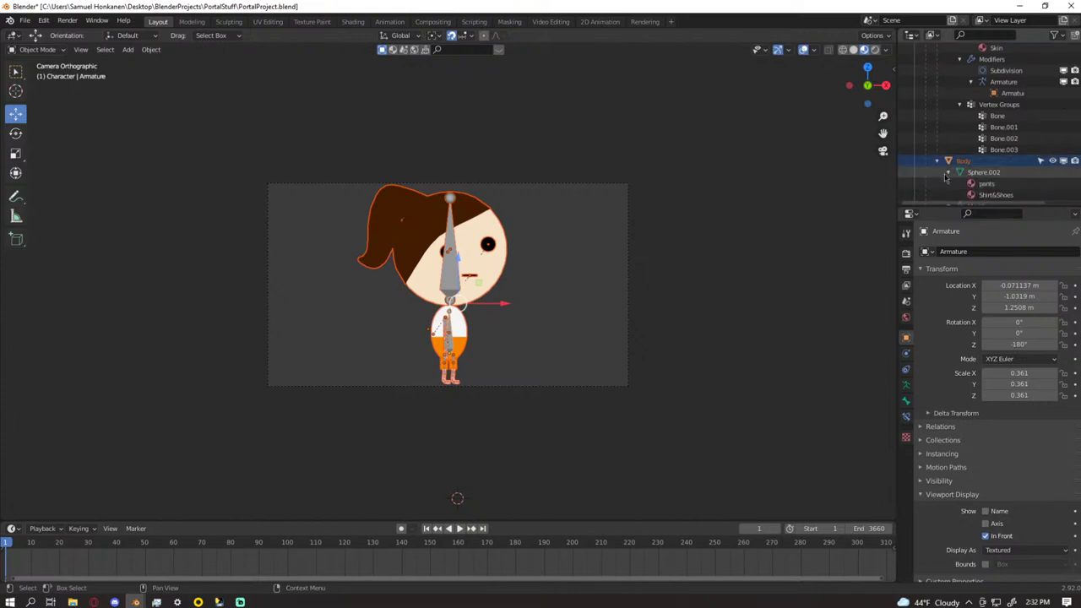
- Expand Body's modifiers, armature target and vertex groups
scroll(945, 176, "down", 2)
left_click(949, 160)
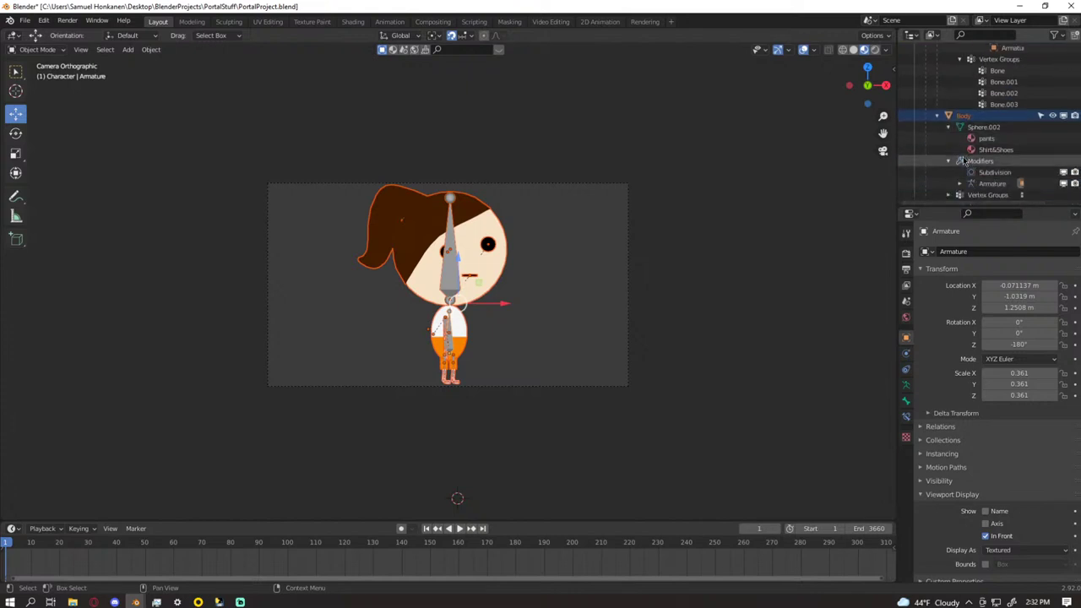
left_click(960, 183)
scroll(963, 188, "down", 1)
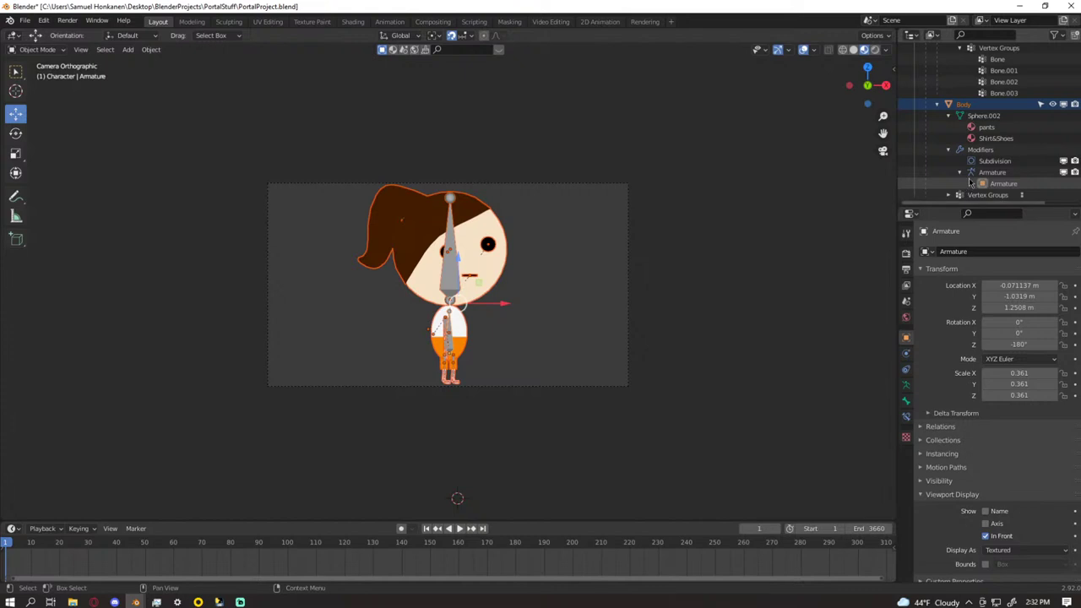
left_click(948, 195)
scroll(949, 200, "down", 1)
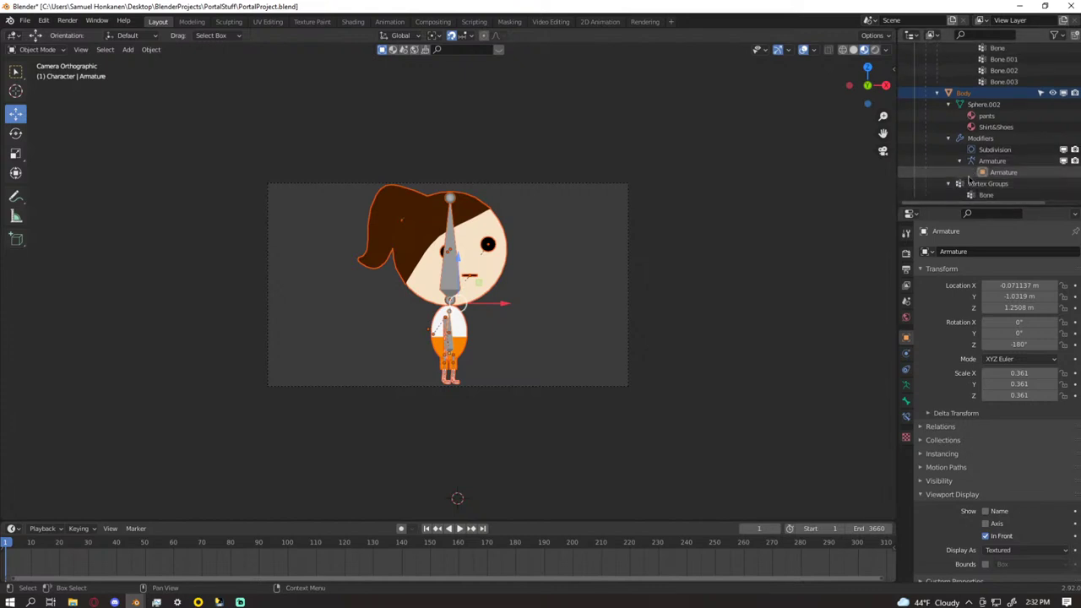
- Select the whole expanded hierarchy from Body's Bone vertex group up to the top Armature in the Character collection, and check the selected range
left_click(985, 195)
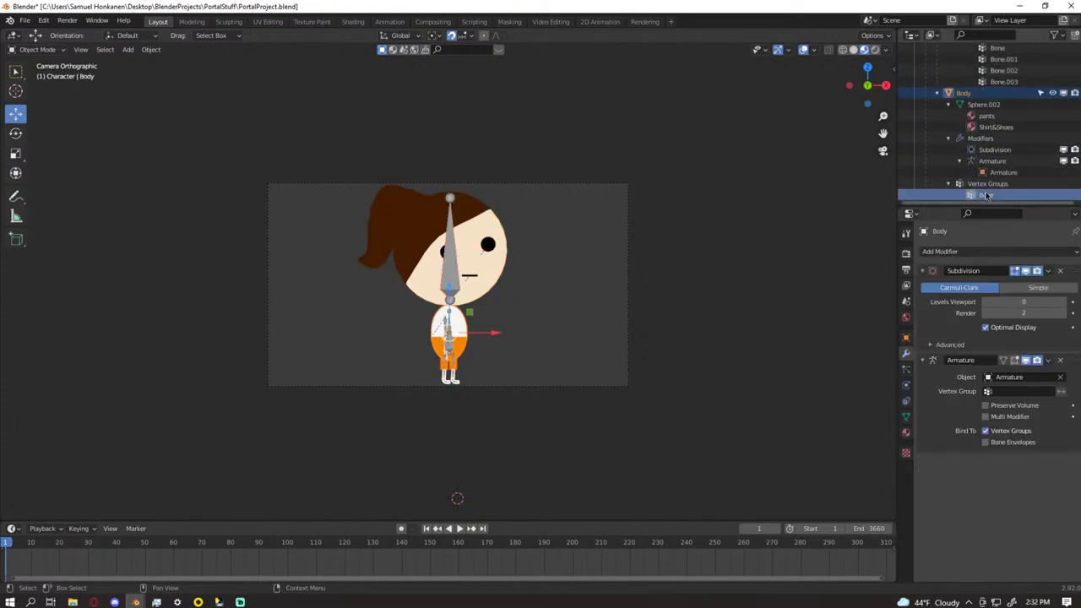
scroll(988, 163, "up", 5)
scroll(993, 169, "up", 8)
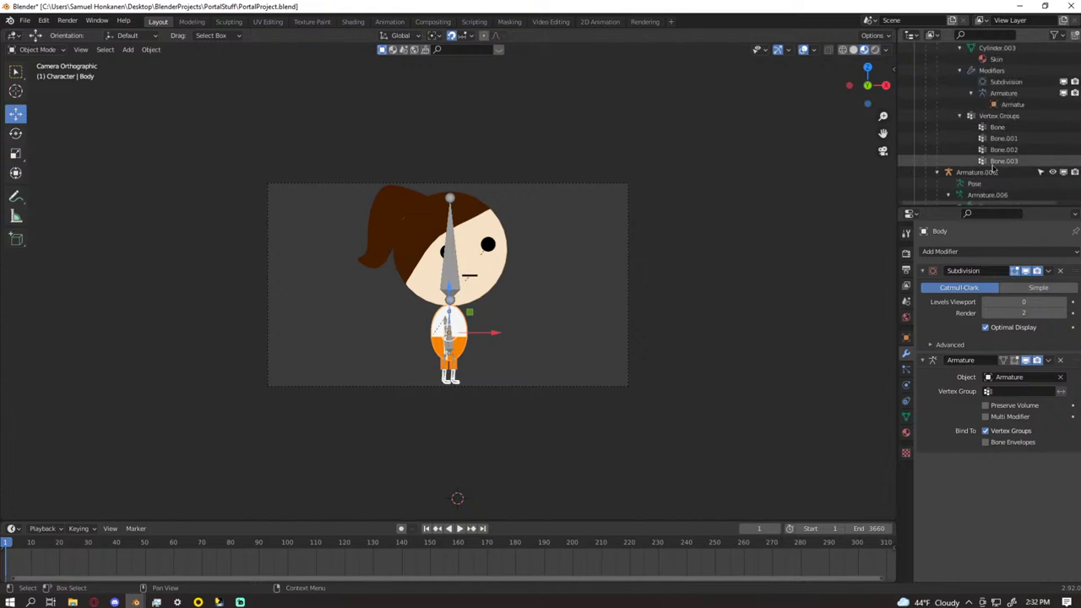
scroll(993, 169, "up", 5)
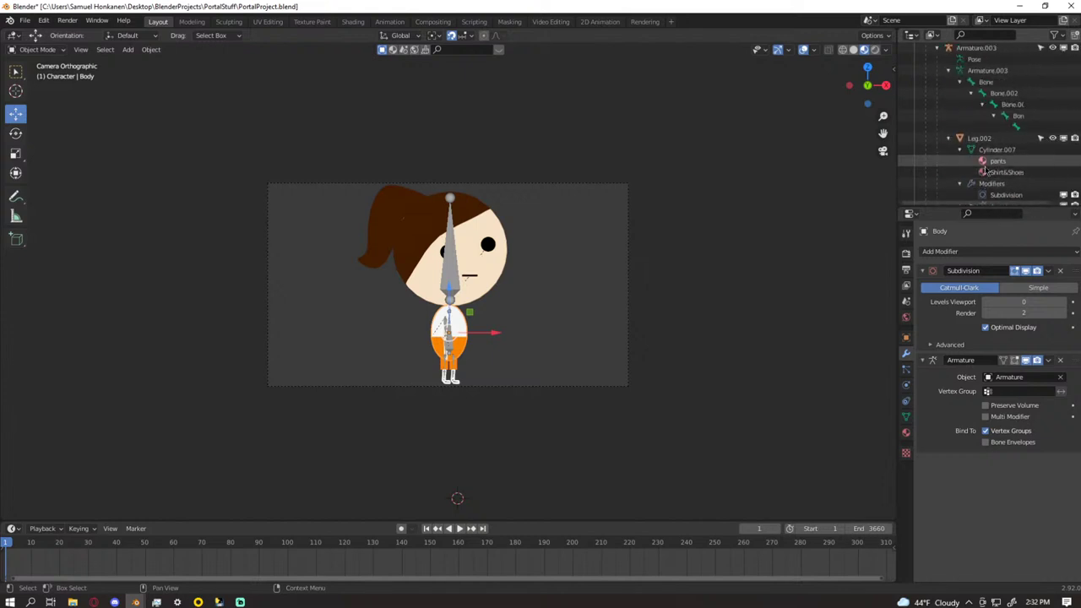
scroll(986, 156, "up", 3)
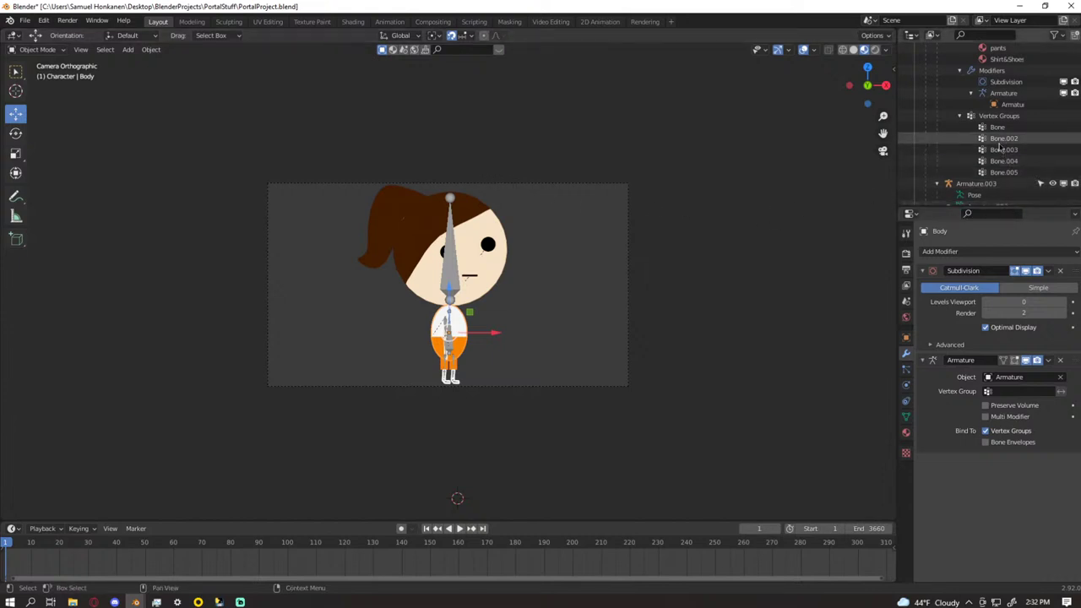
scroll(1001, 148, "up", 4)
scroll(1000, 147, "up", 5)
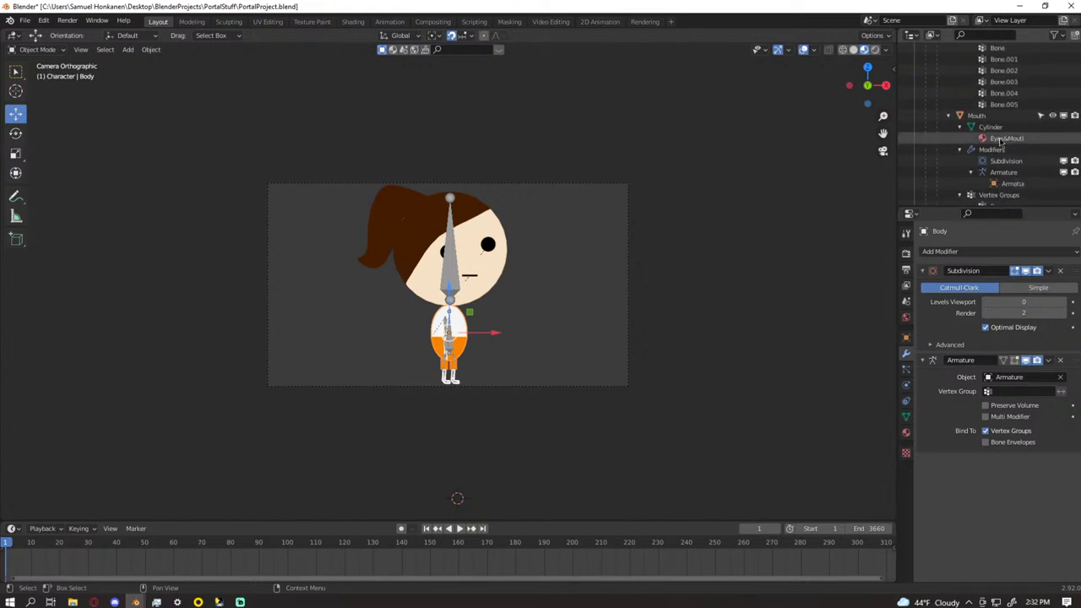
scroll(1003, 145, "up", 6)
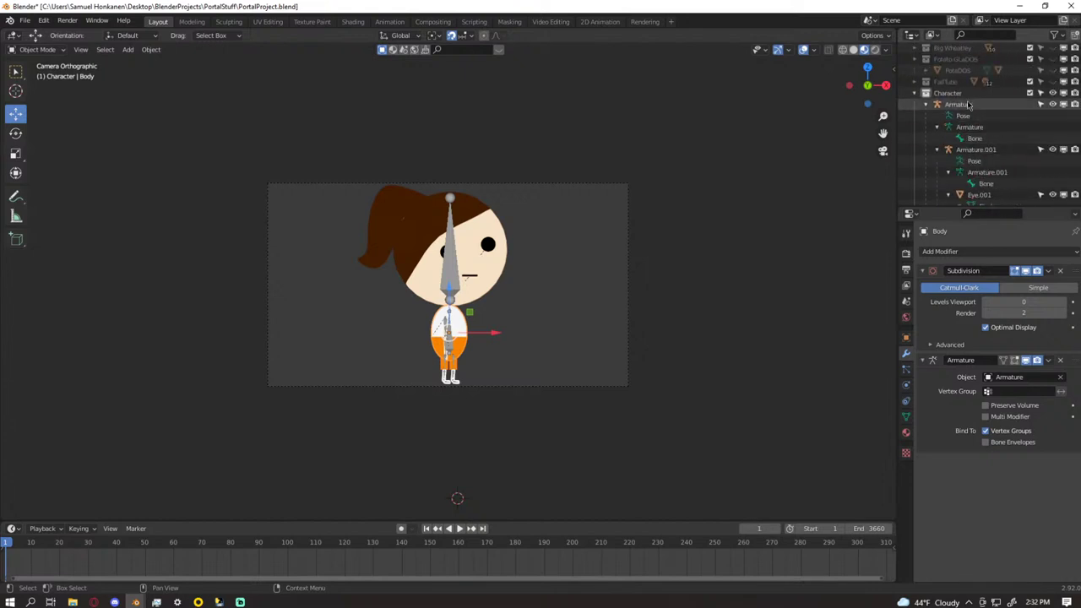
left_click(960, 108, "shift")
scroll(971, 152, "down", 20)
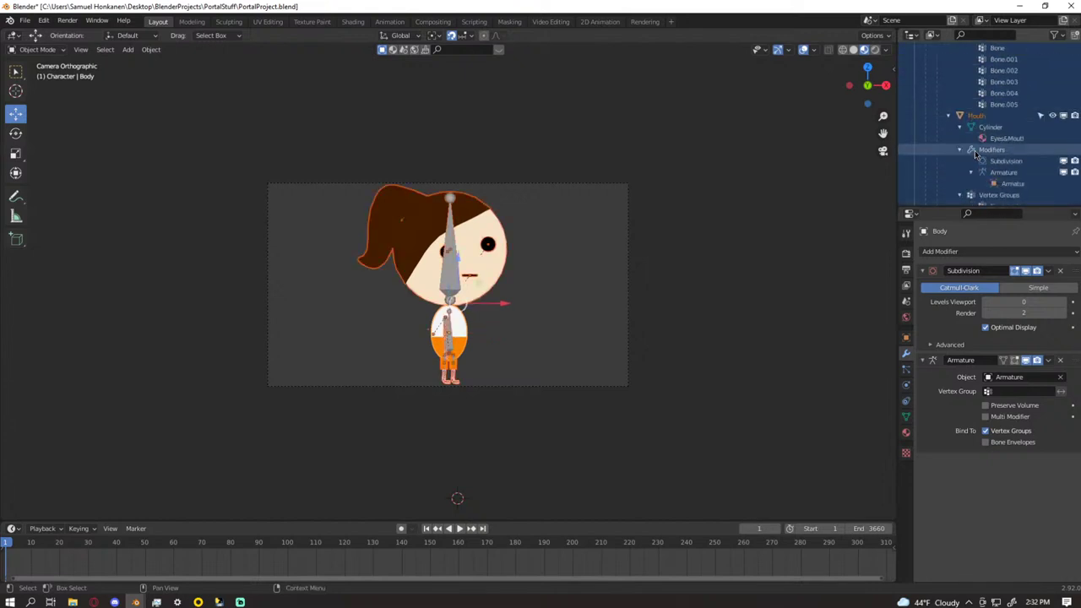
scroll(975, 153, "down", 5)
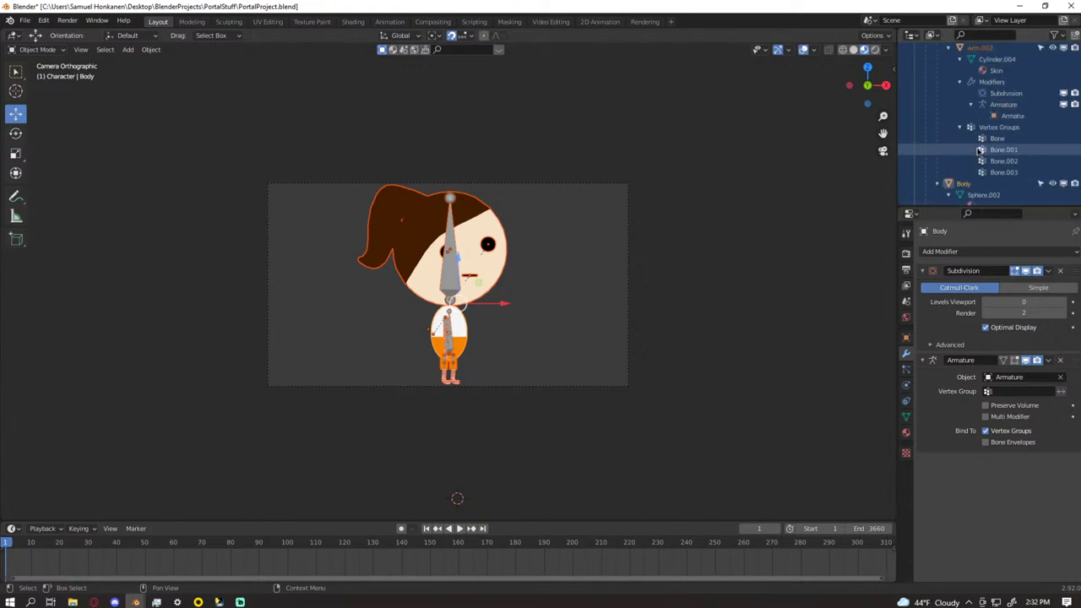
scroll(978, 150, "down", 5)
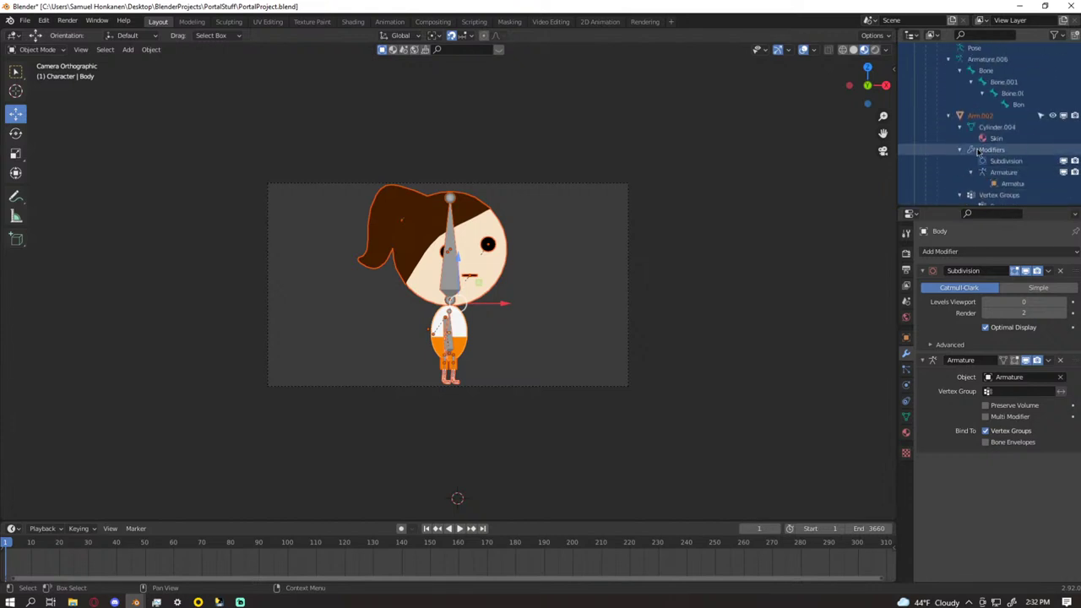
- Start an FBX export of the selected Character collection as Chell.fbx, limited to selected objects and the active collection
scroll(986, 151, "up", 5)
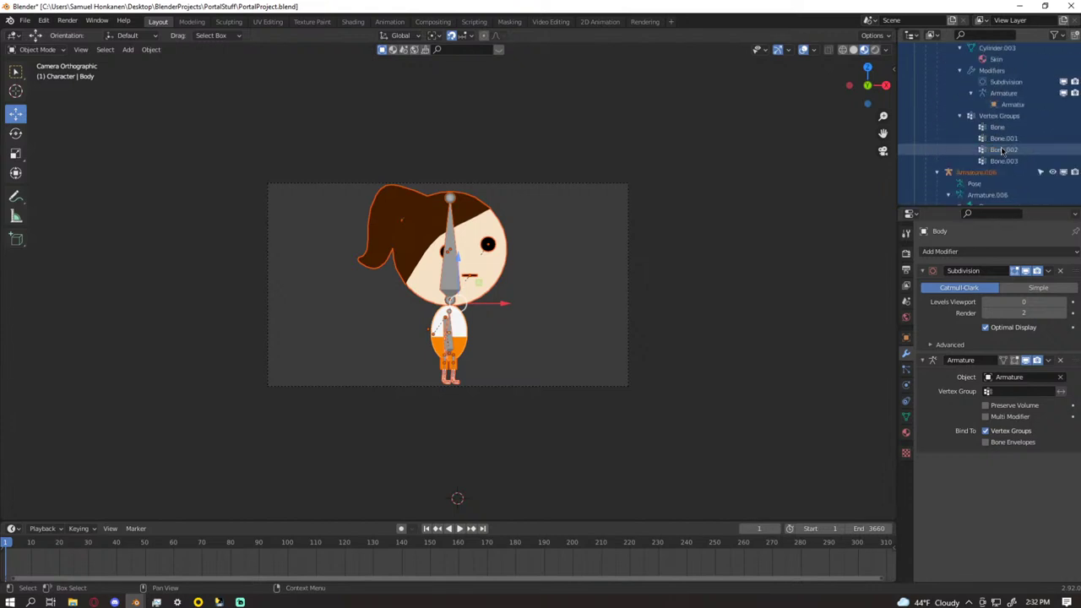
scroll(1003, 162, "up", 5)
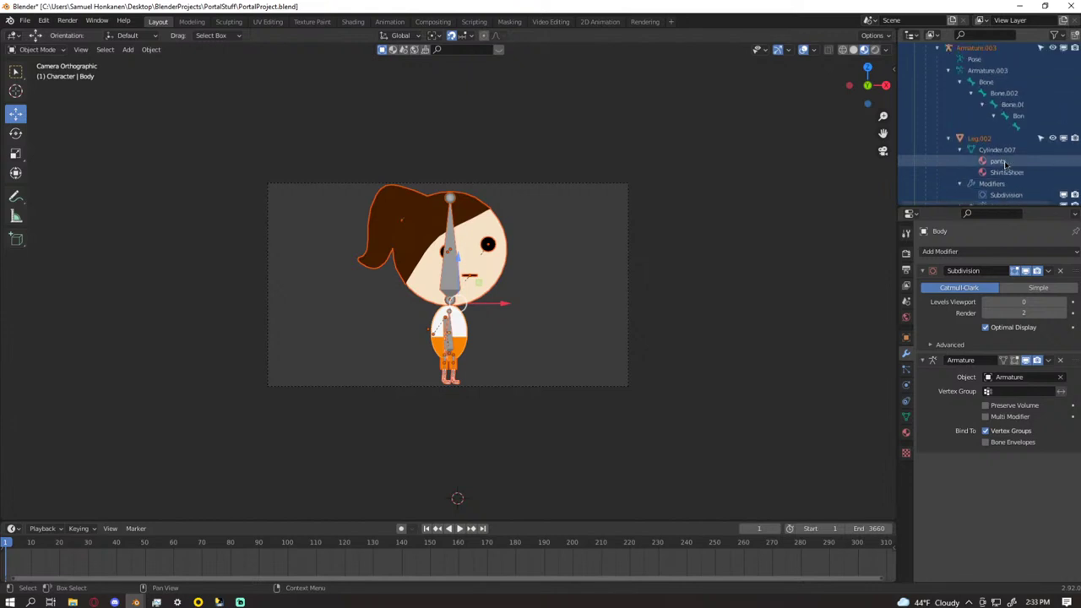
scroll(1003, 162, "up", 6)
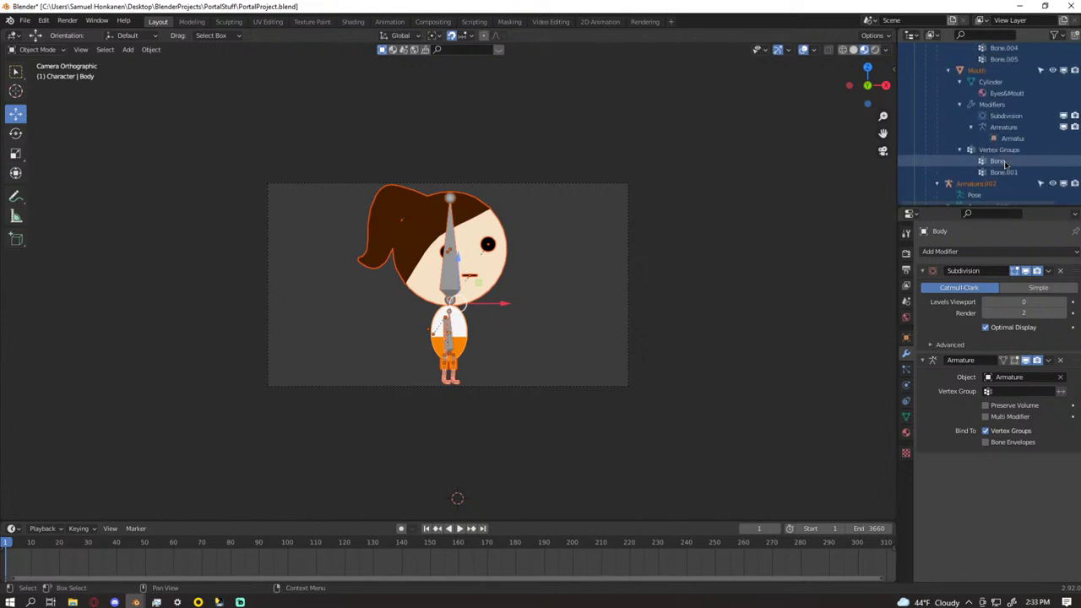
scroll(1013, 152, "up", 6)
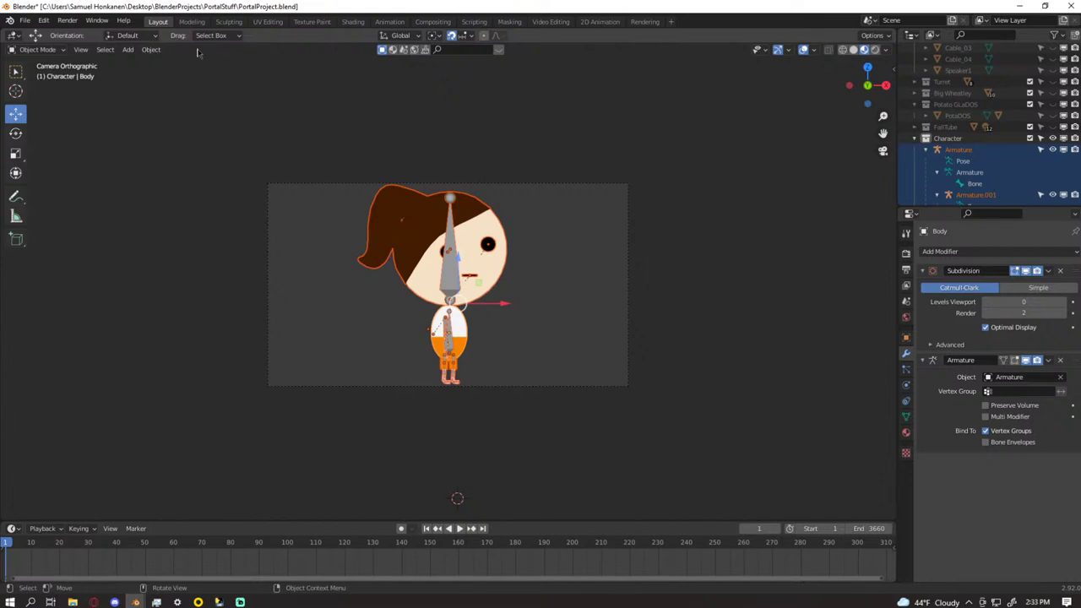
left_click(11, 20)
left_click(24, 21)
left_click(25, 20)
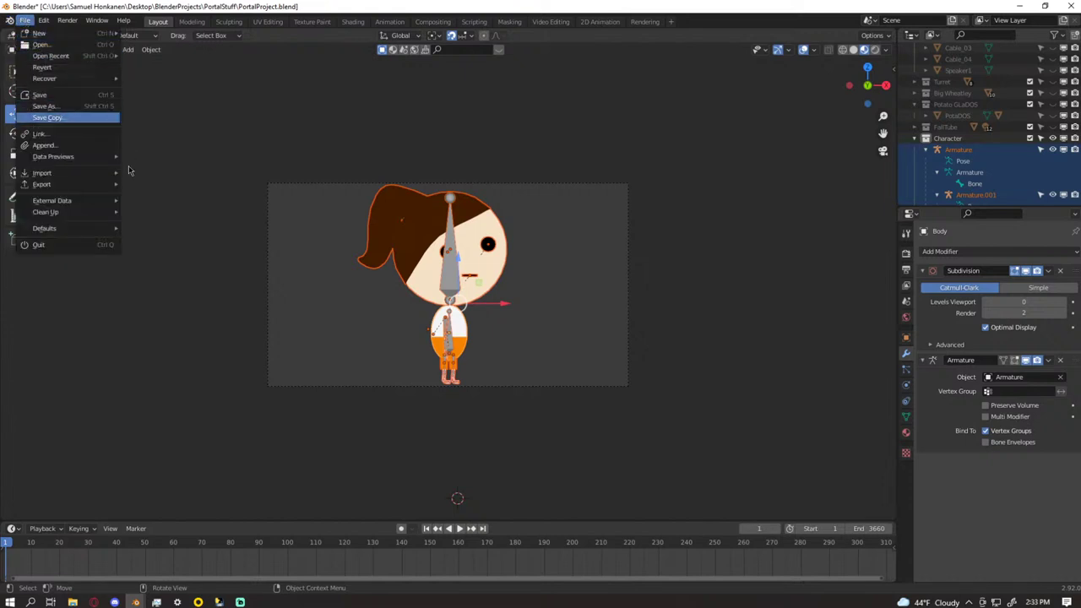
mouse_move(93, 184)
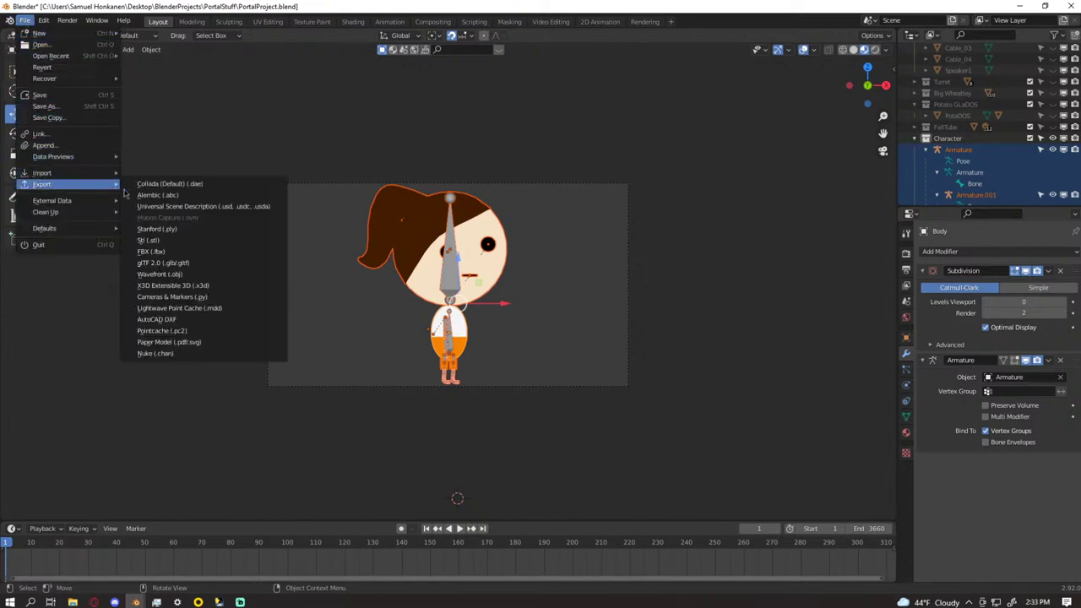
left_click(186, 251)
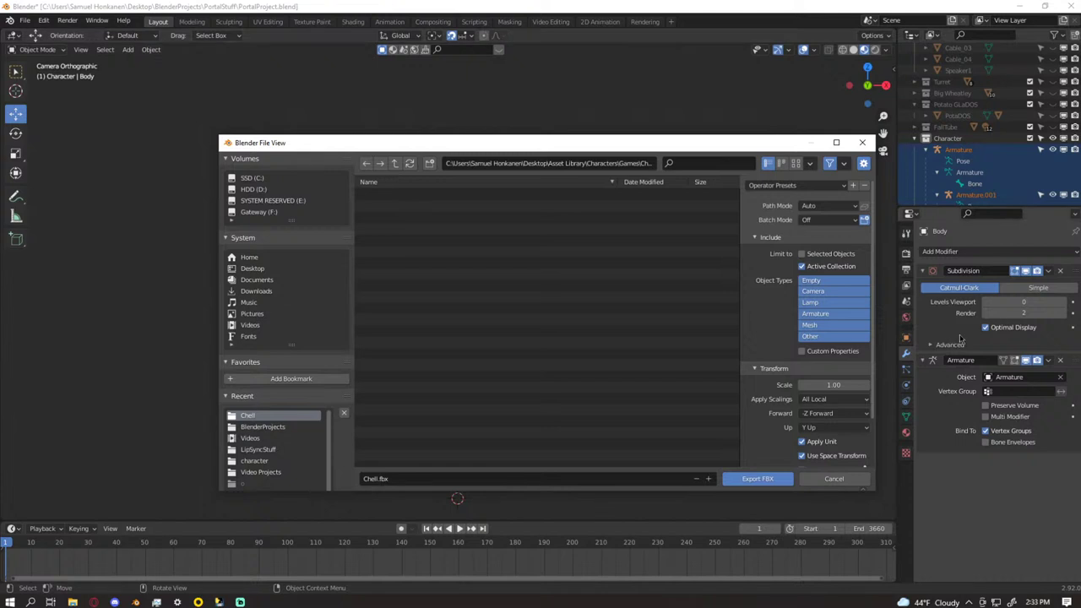
scroll(841, 363, "down", 3)
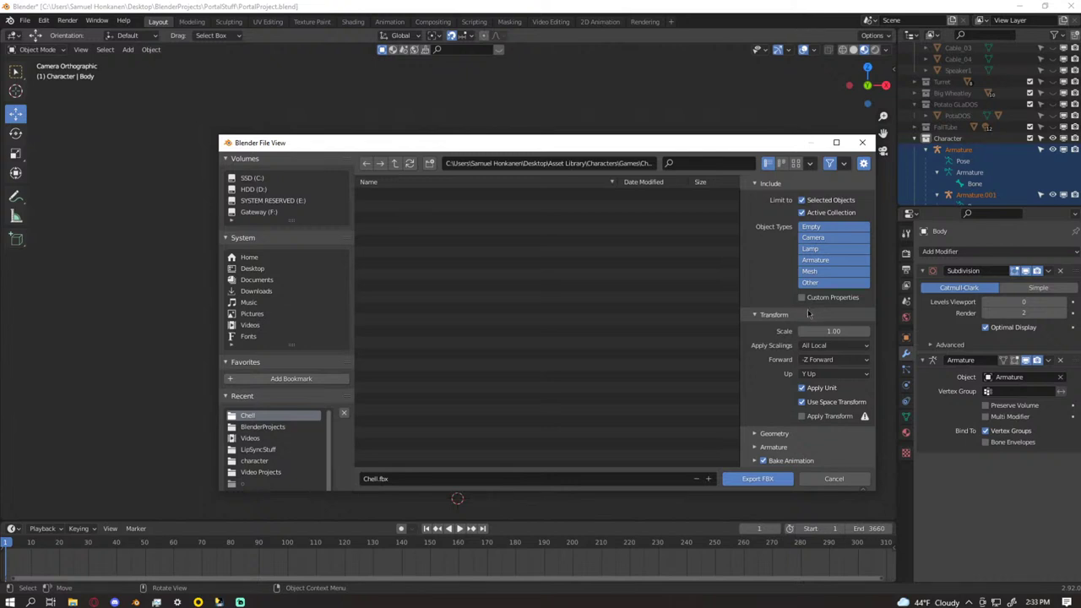
- Expand the geometry and armature export options and enable Export Subdivision Surface, keeping the armature FBXNode type Null
left_click(773, 433)
scroll(783, 443, "down", 3)
left_click(780, 448)
scroll(784, 448, "down", 3)
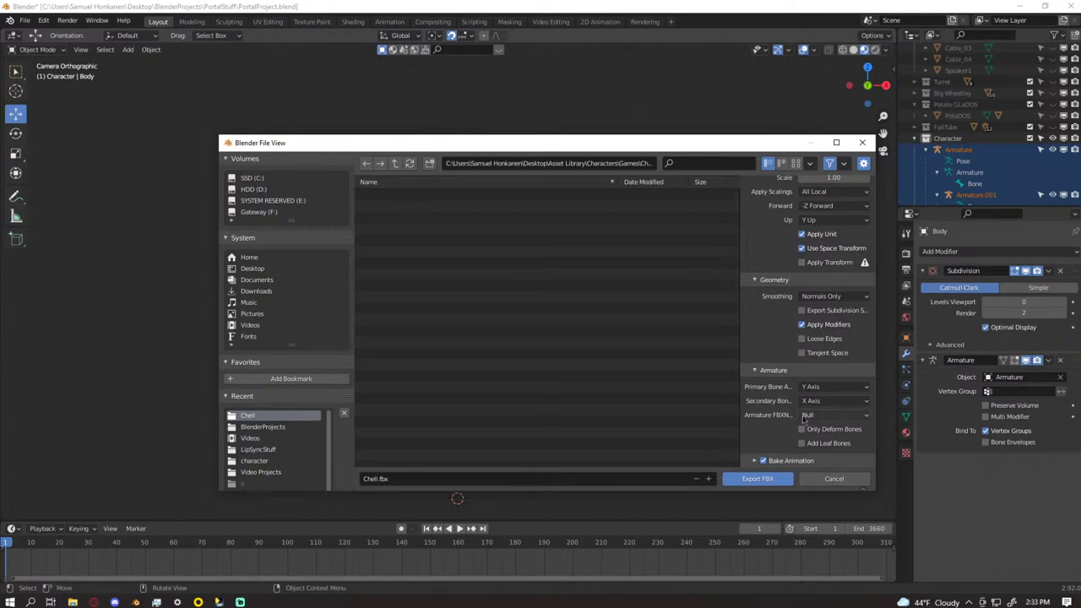
left_click(806, 415)
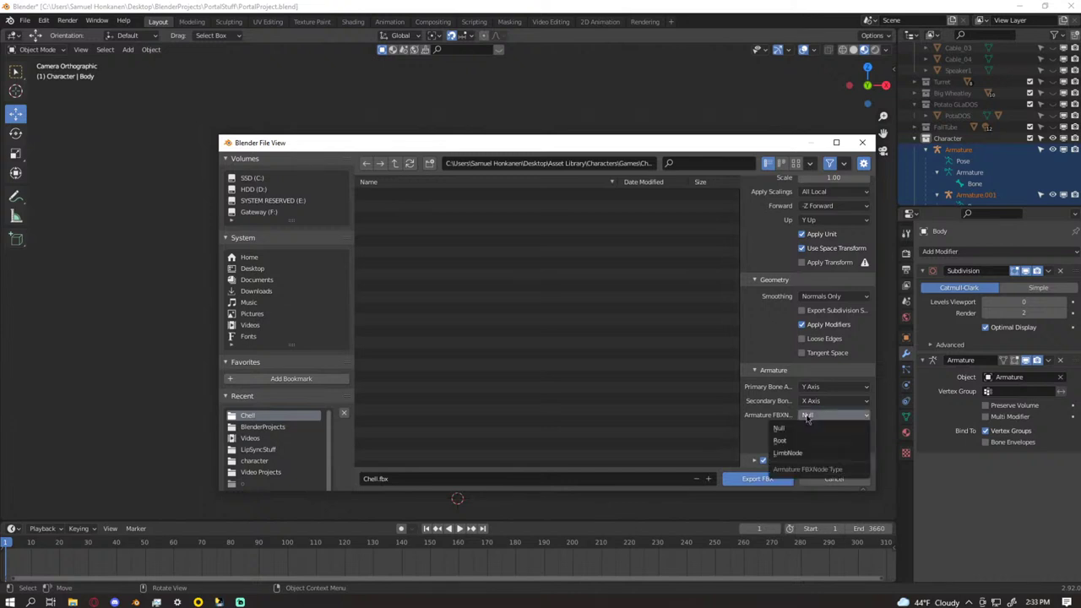
left_click(807, 416)
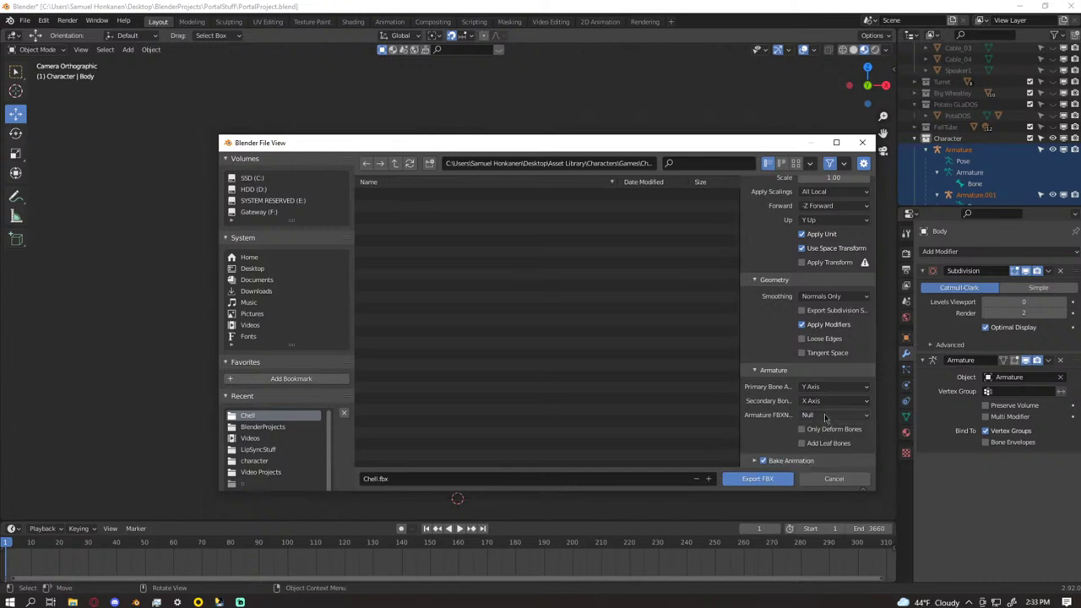
left_click(802, 310)
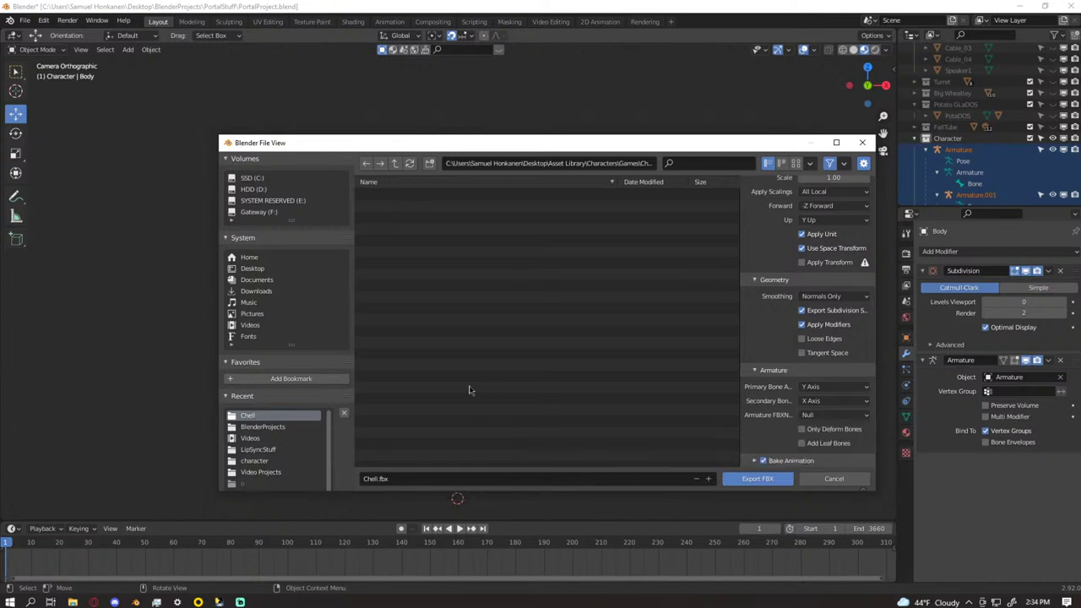
- Expand the Bake Animation options and export the character to Chell.fbx
left_click(755, 460)
scroll(758, 456, "down", 3)
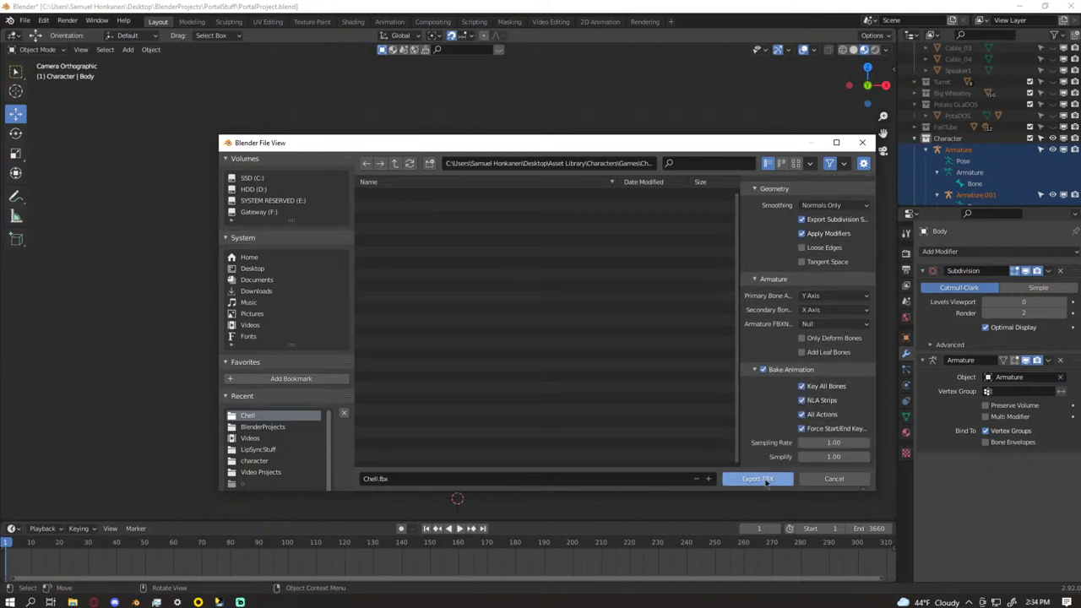
left_click(758, 479)
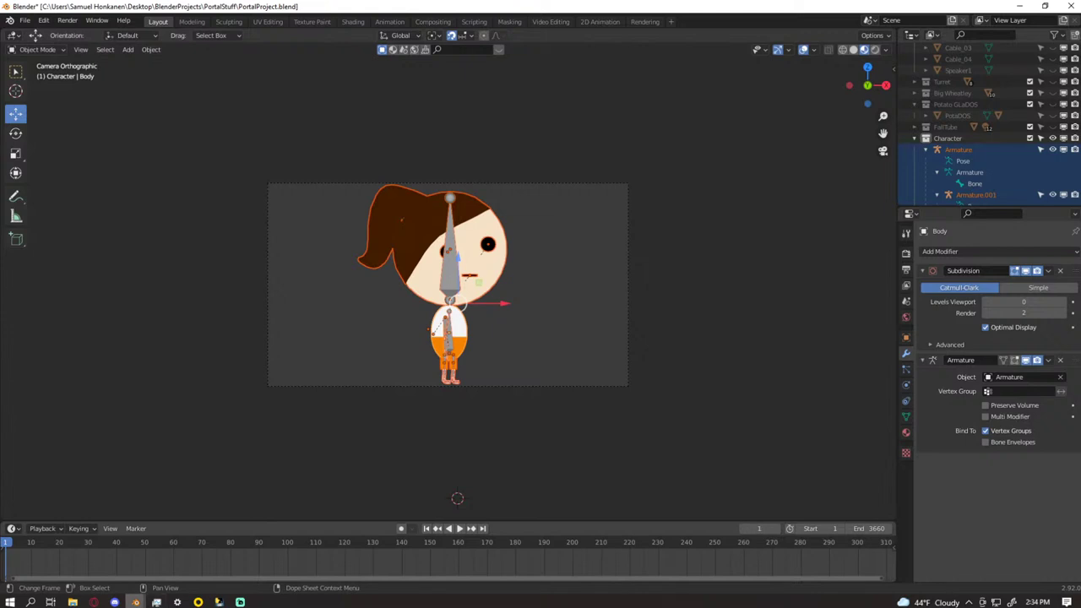
- Switch to the empty Blender window and import Chell.fbx
mouse_move(135, 601)
left_click(181, 559)
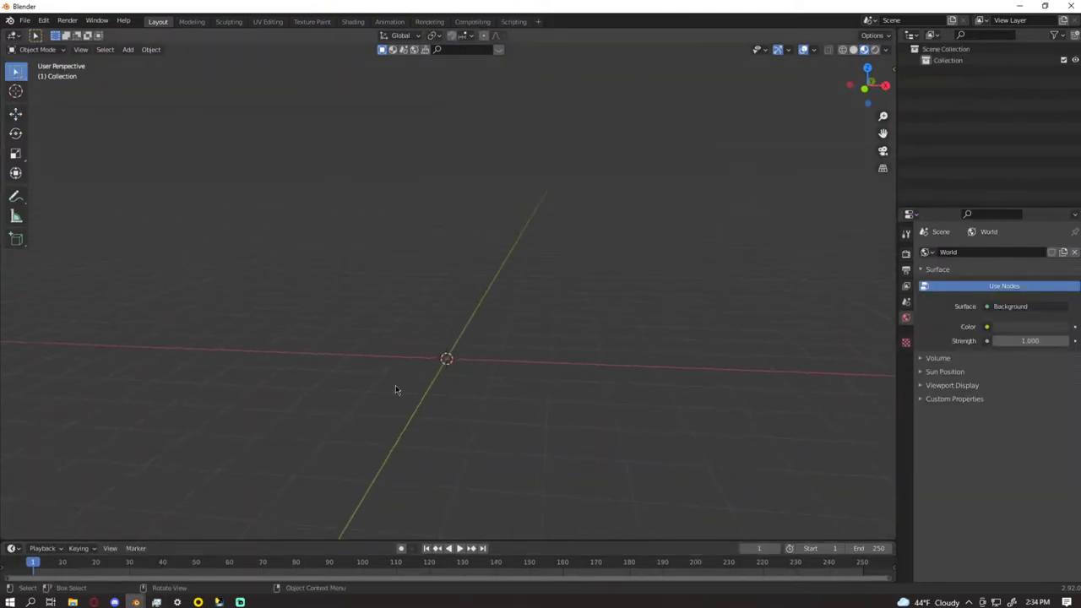
left_click(25, 21)
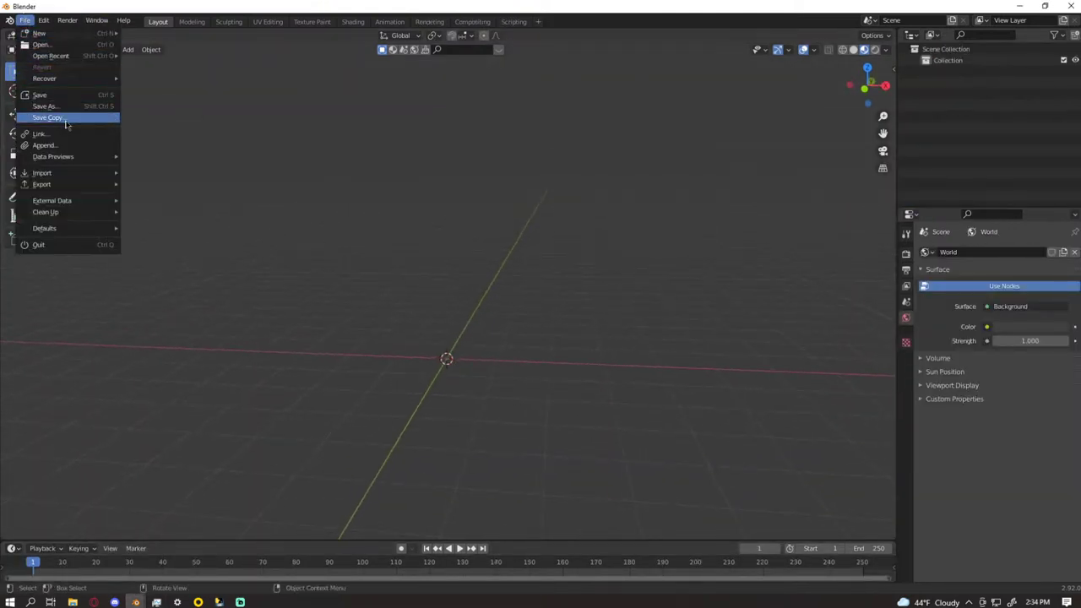
mouse_move(55, 173)
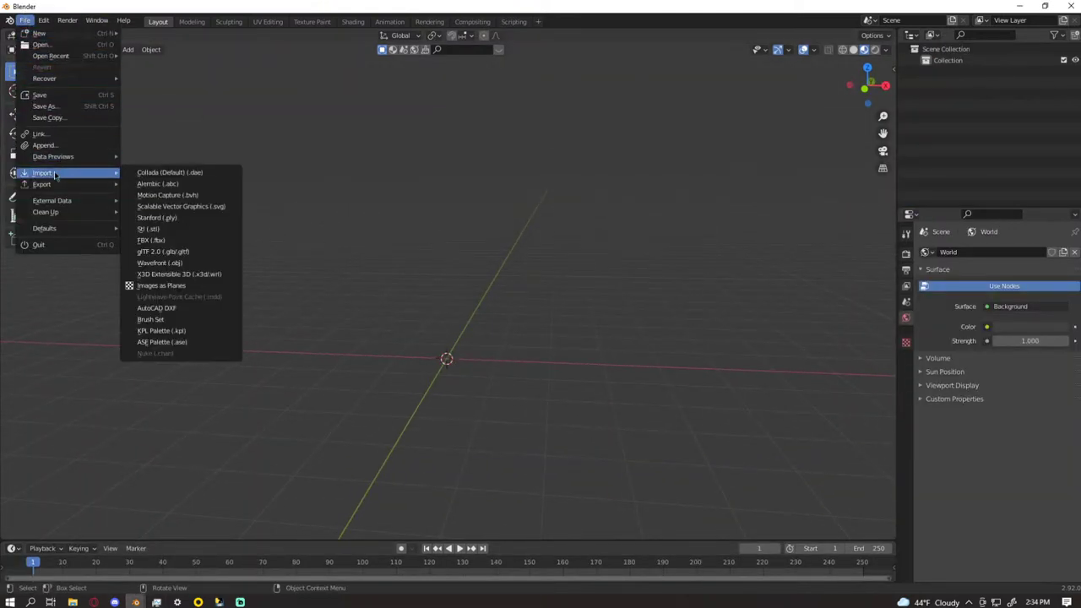
left_click(169, 242)
left_click(441, 196)
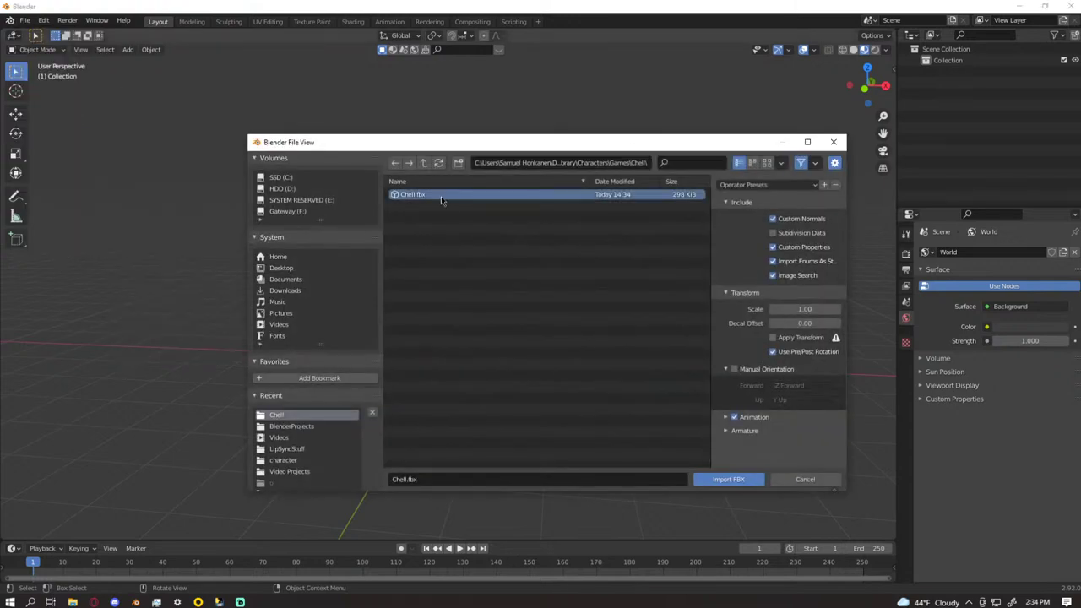
left_click(753, 478)
- Inspect the imported character's materials and armature from several angles in different shading modes and delete all its objects
scroll(463, 338, "up", 7)
mouse_move(470, 338)
middle_mouse_down()
mouse_move(431, 326)
mouse_move(369, 335)
mouse_move(500, 343)
mouse_move(523, 304)
middle_mouse_up()
scroll(500, 343, "up", 3)
scroll(500, 342, "down", 3)
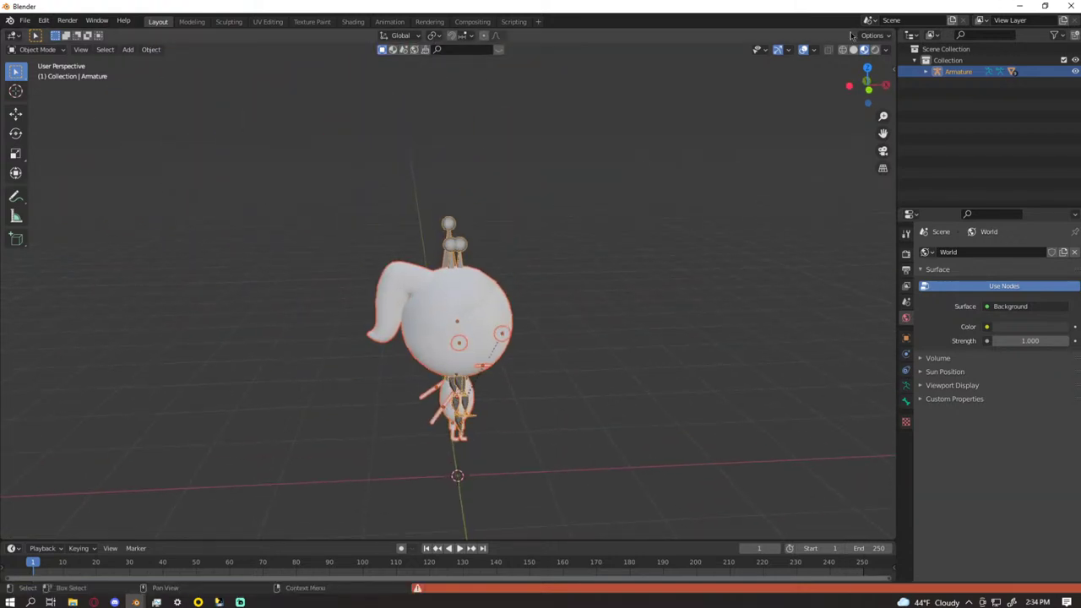
left_click(873, 50)
left_click(864, 49)
mouse_move(745, 167)
middle_mouse_down()
mouse_move(613, 152)
mouse_move(630, 137)
mouse_move(699, 141)
middle_mouse_up()
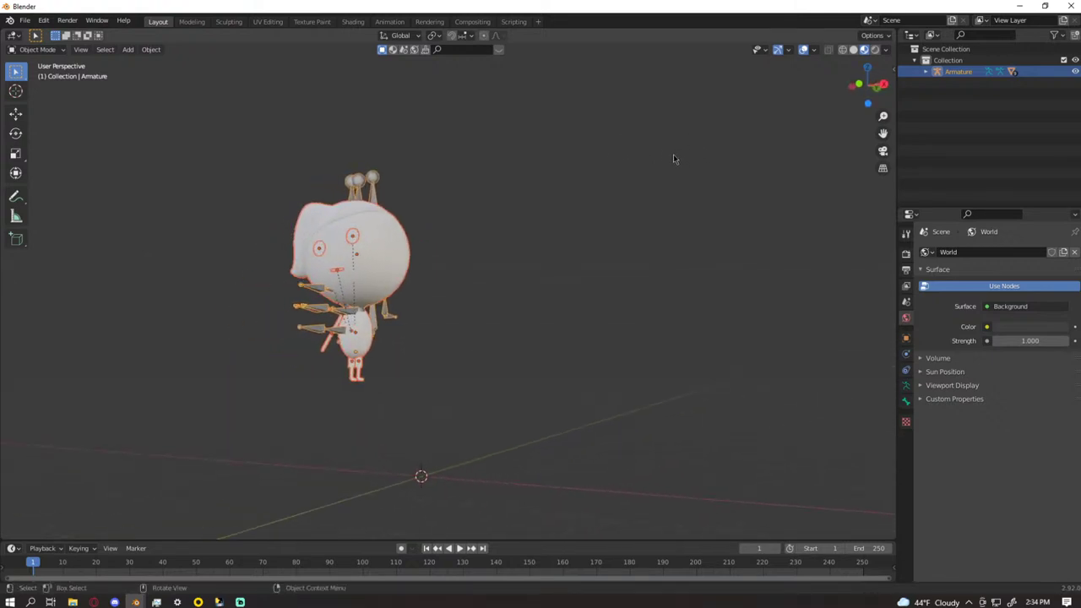
key("Delete")
- Start an Append and browse from Desktop through BlenderProjects and PortalStuff into PortalProject.blend
left_click(28, 21)
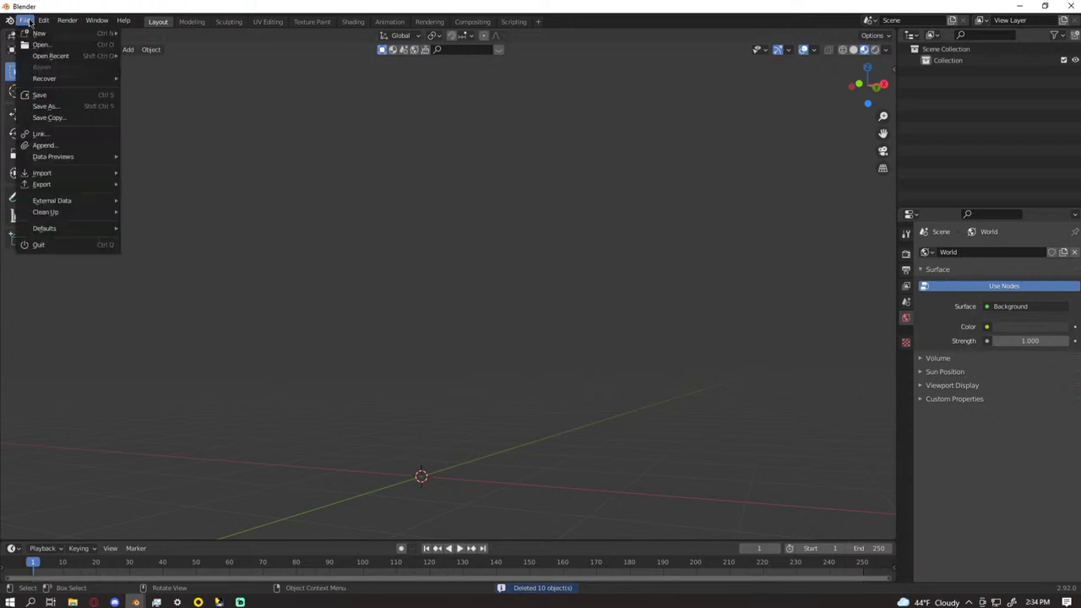
left_click(59, 140)
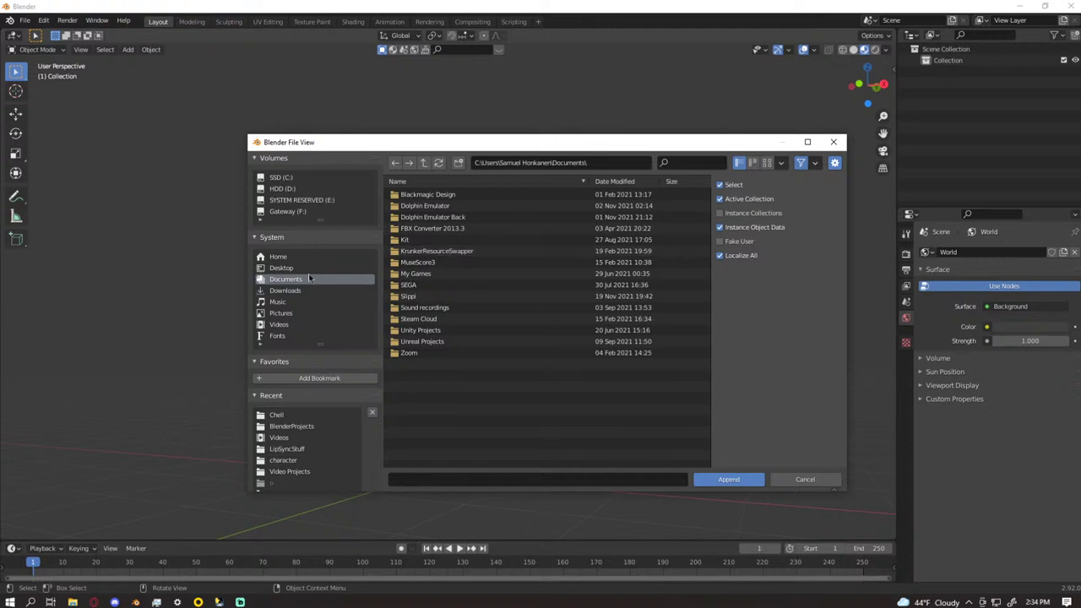
left_click(281, 267)
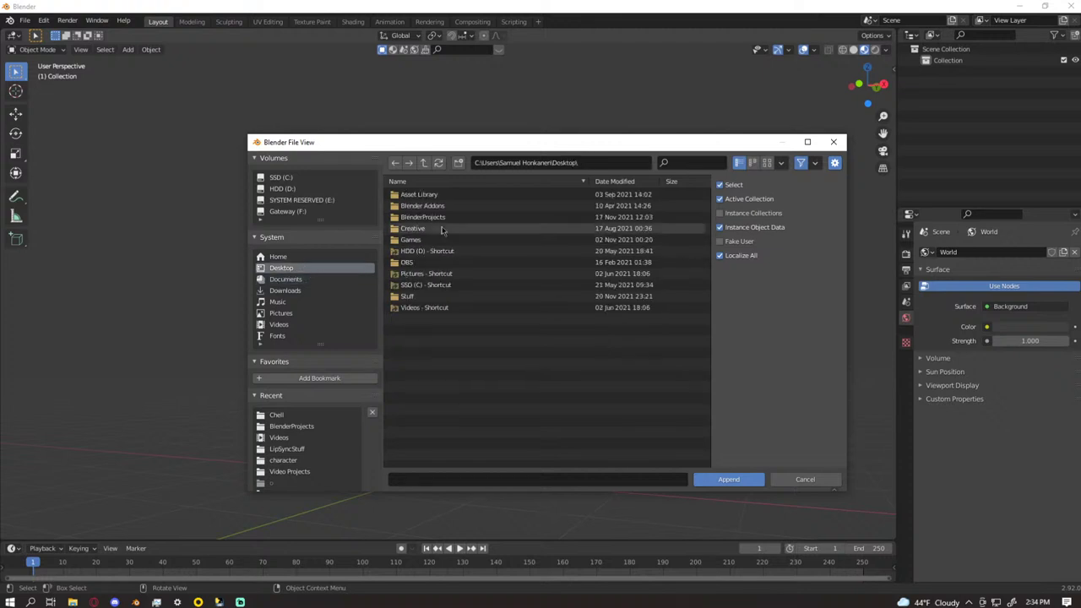
double_click(446, 218)
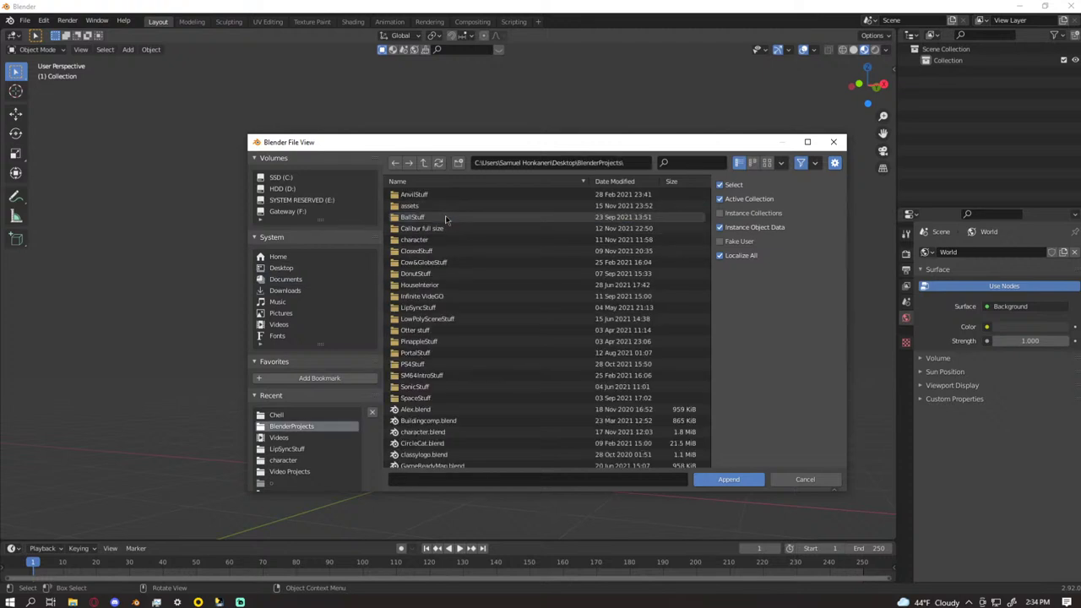
double_click(434, 353)
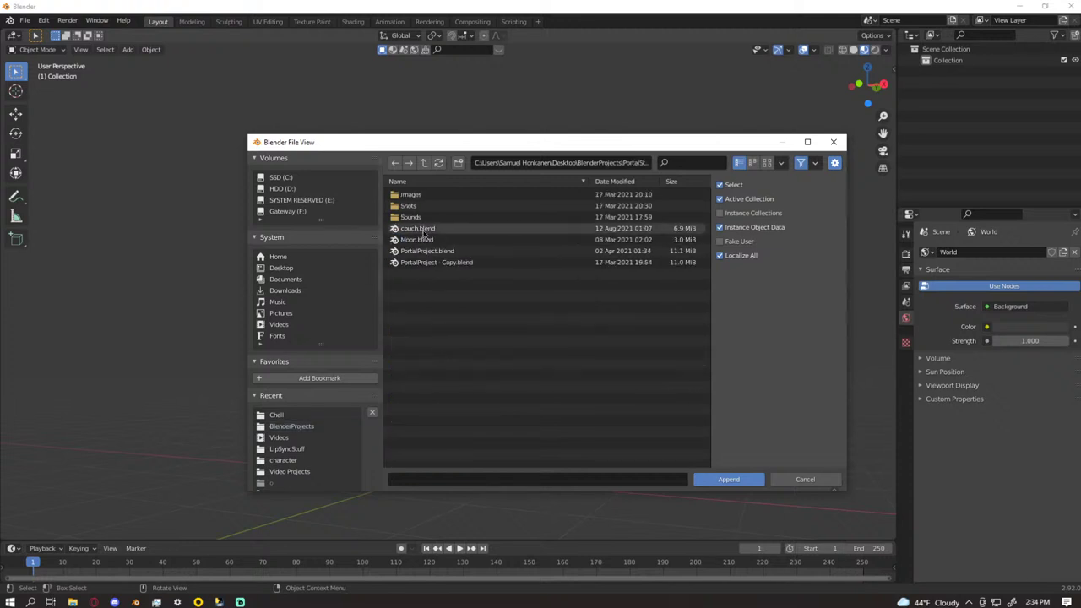
double_click(483, 254)
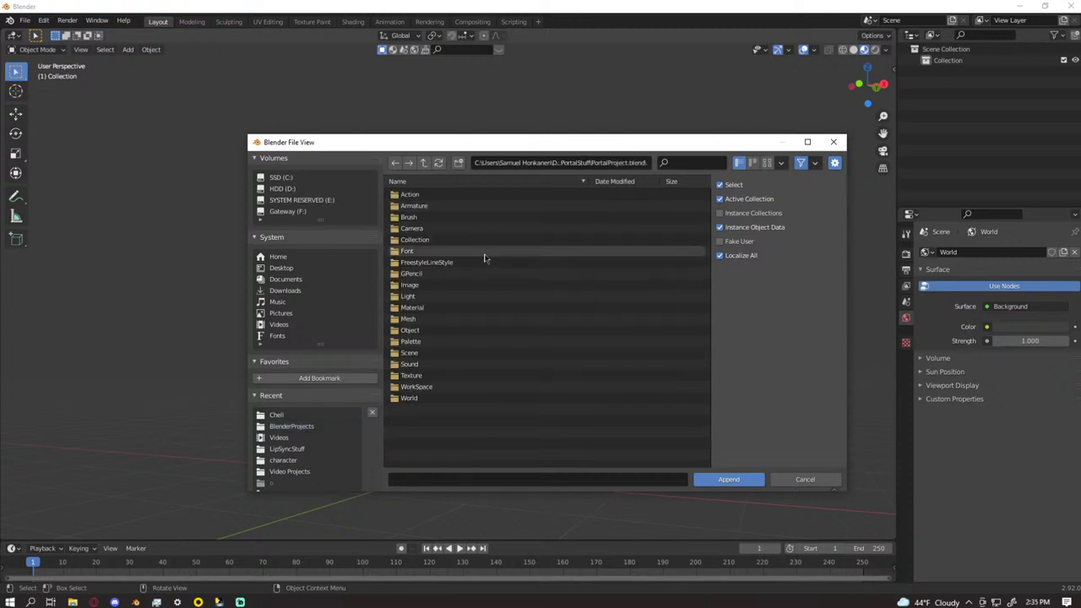
- Search the Armature, Action and Mesh data of PortalProject.blend for the character's parts
double_click(438, 206)
key("BackSpace")
double_click(432, 195)
key("BackSpace")
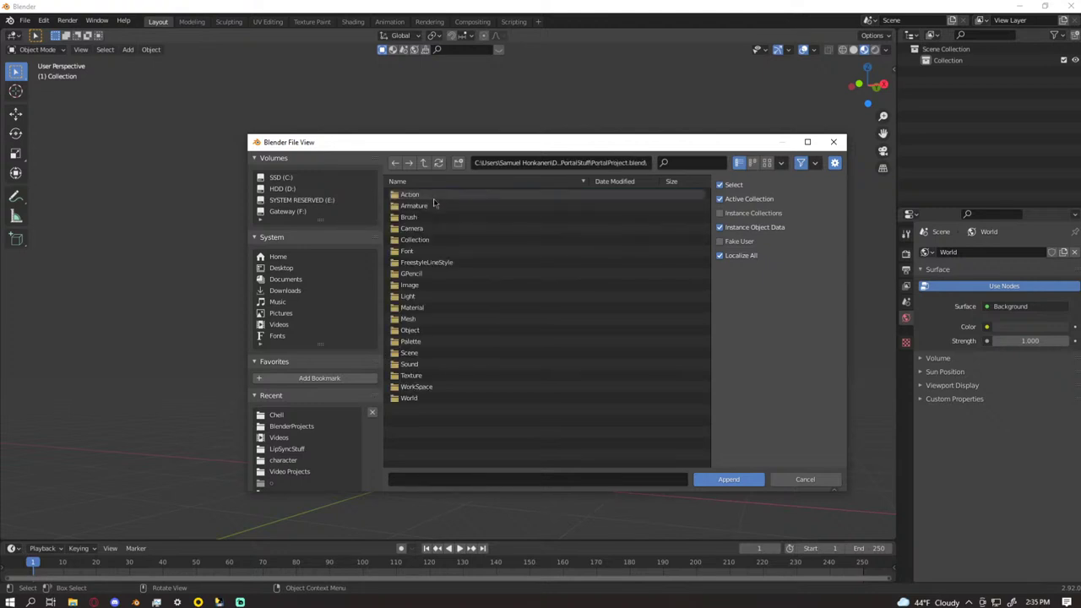
left_click(418, 320)
double_click(418, 320)
scroll(420, 328, "down", 5)
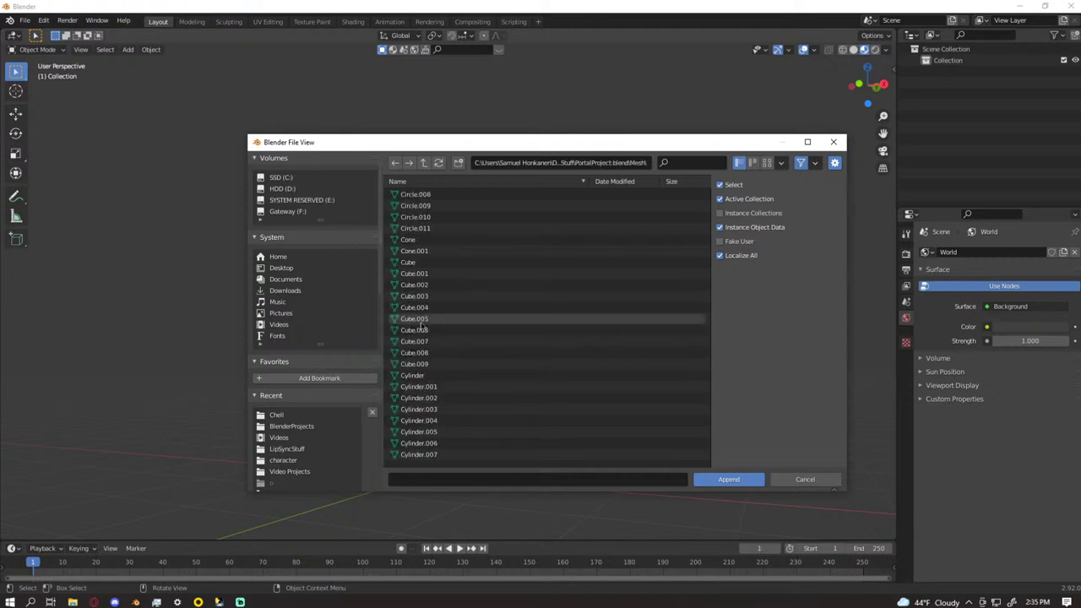
scroll(422, 327, "down", 10)
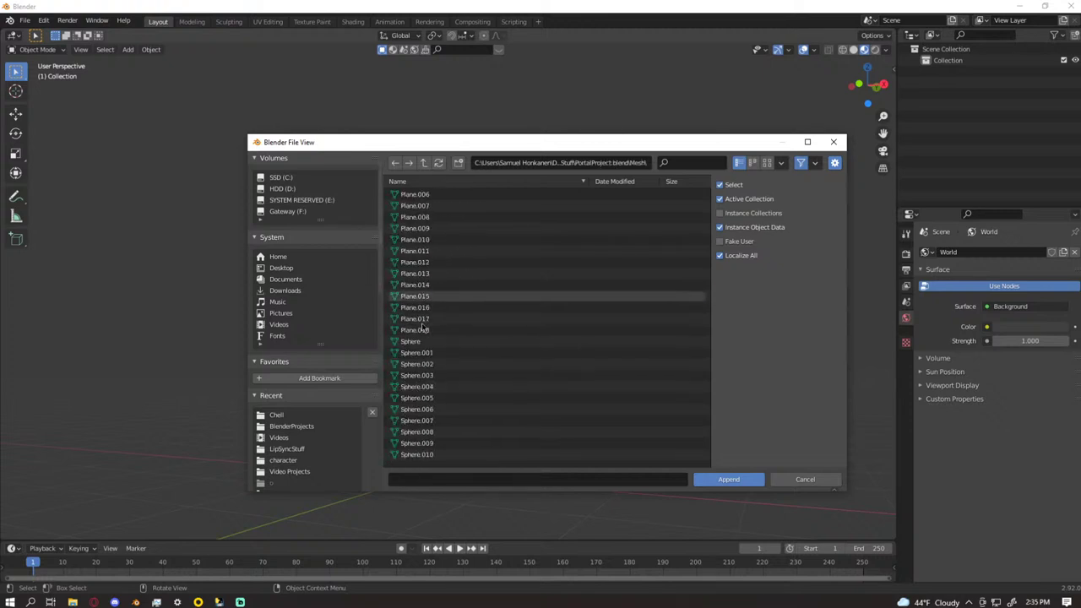
scroll(422, 327, "up", 8)
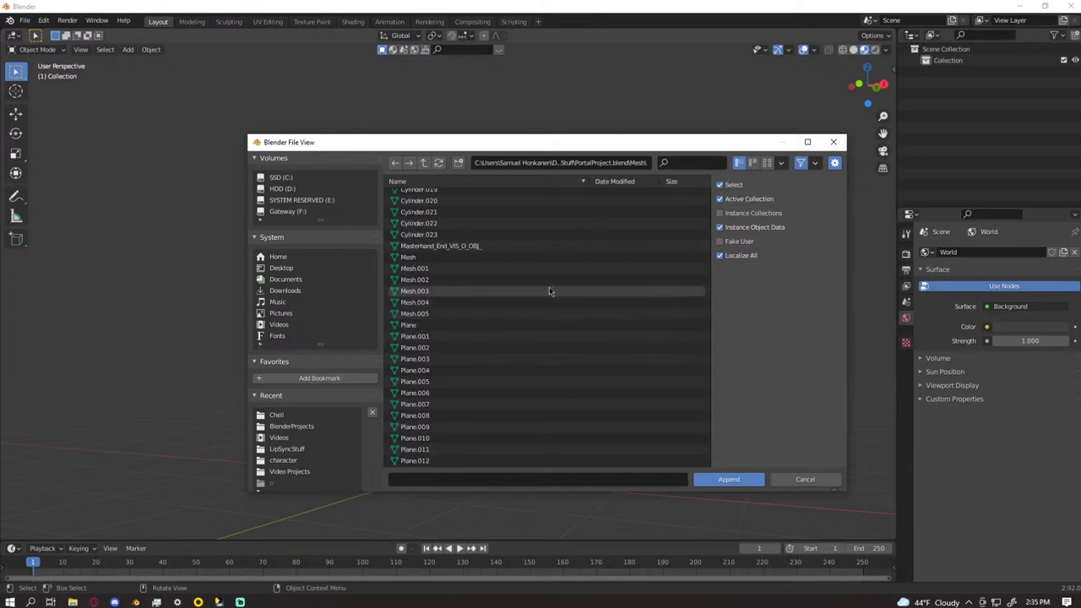
- Check the Material, Action and Font categories of PortalProject.blend for usable character data
key("BackSpace")
double_click(454, 308)
key("BackSpace")
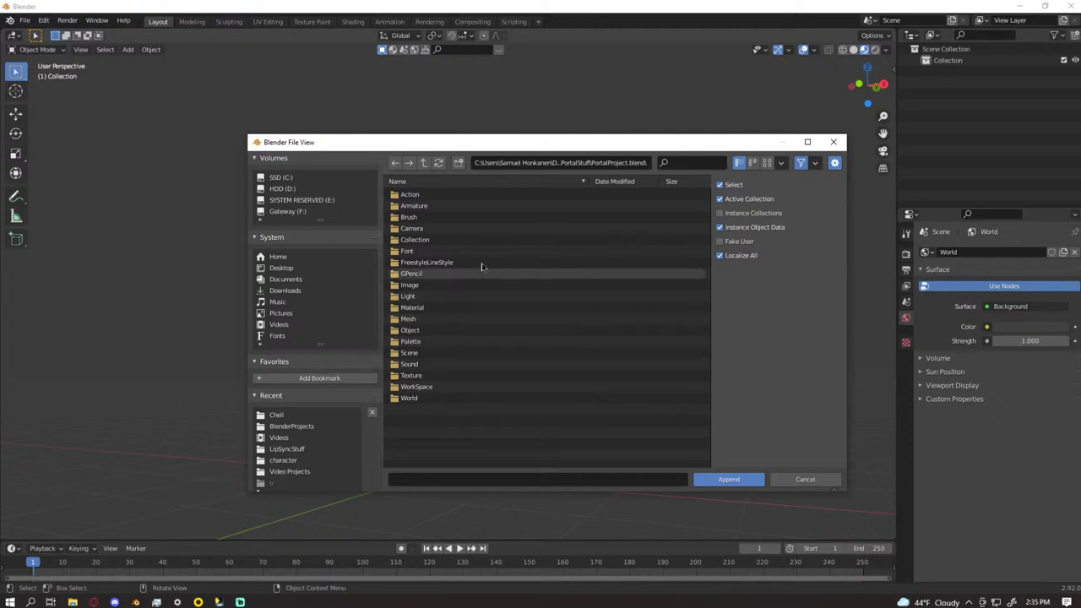
left_click(443, 195)
key("BackSpace")
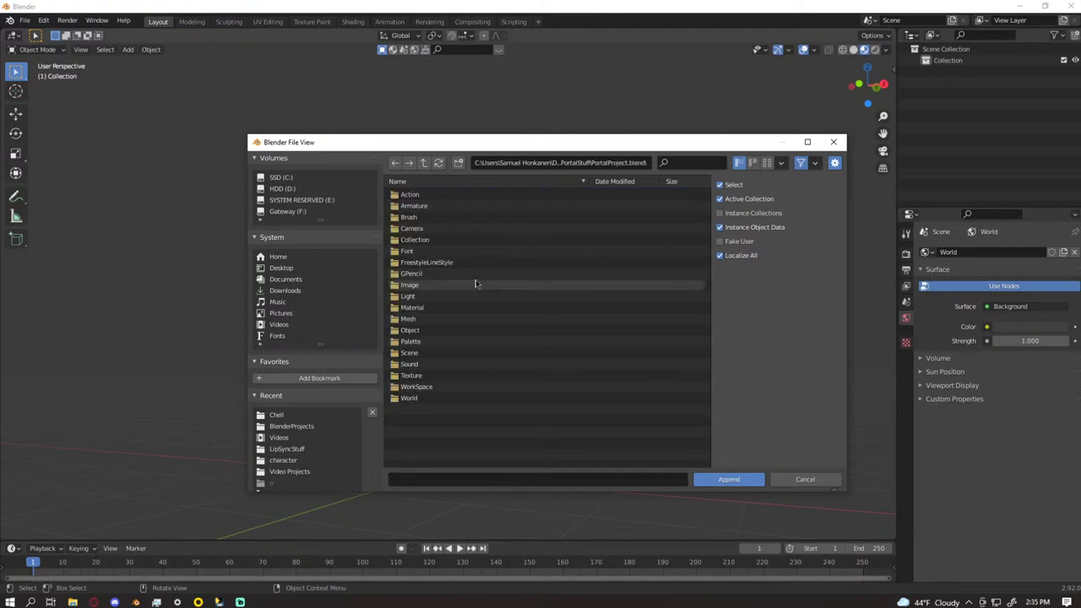
double_click(436, 252)
key("BackSpace")
double_click(429, 252)
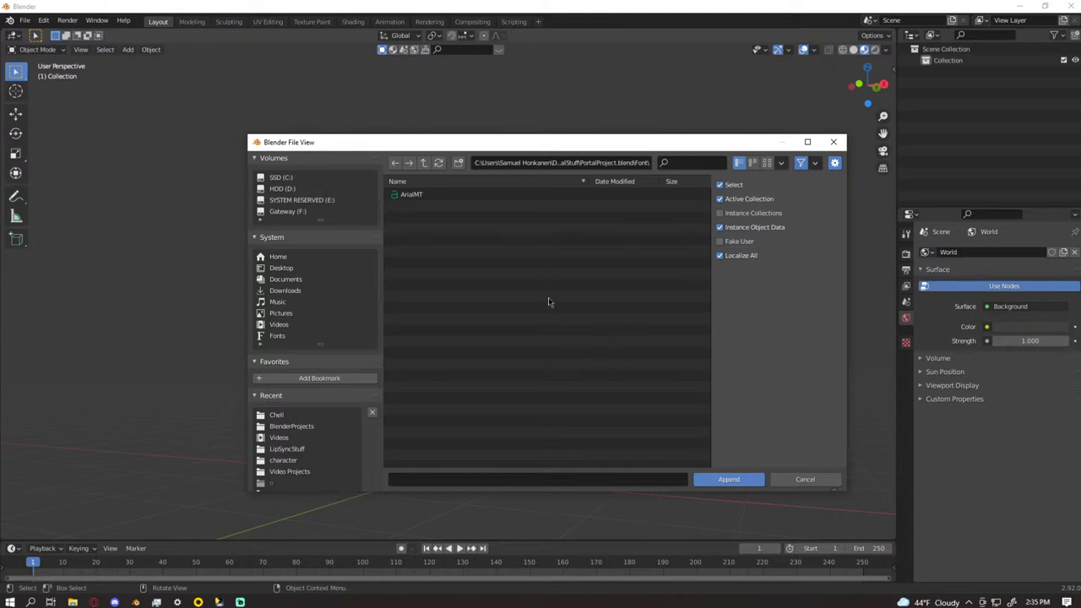
left_click(394, 162)
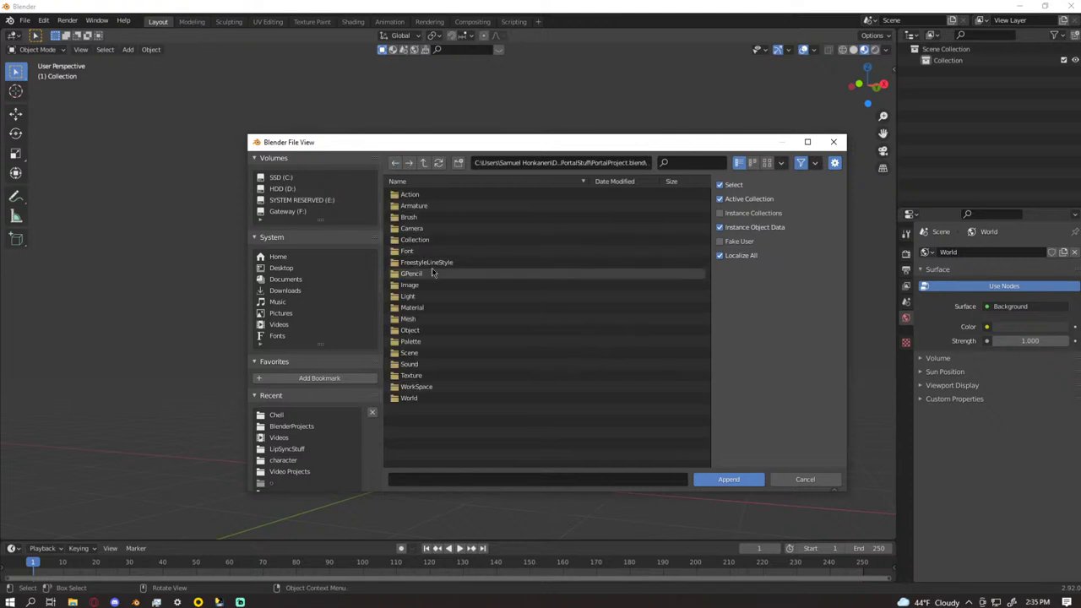
- Open the Object category of PortalProject.blend and select Head, Leg.001 and Leg.002 for appending
double_click(434, 330)
scroll(478, 274, "down", 1)
scroll(477, 274, "down", 15)
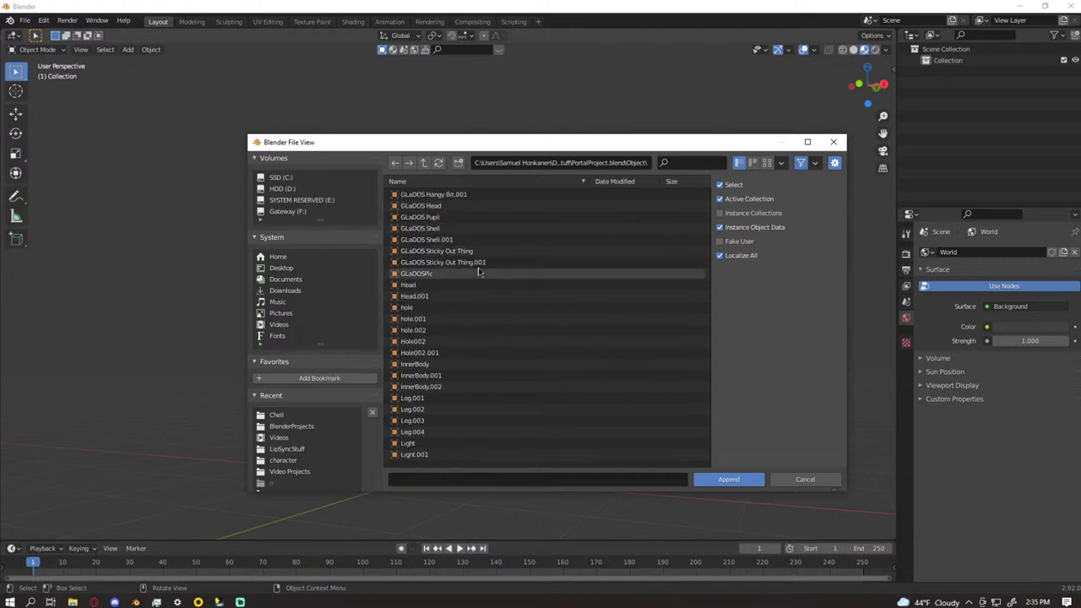
scroll(478, 267, "down", 1)
left_click(465, 265)
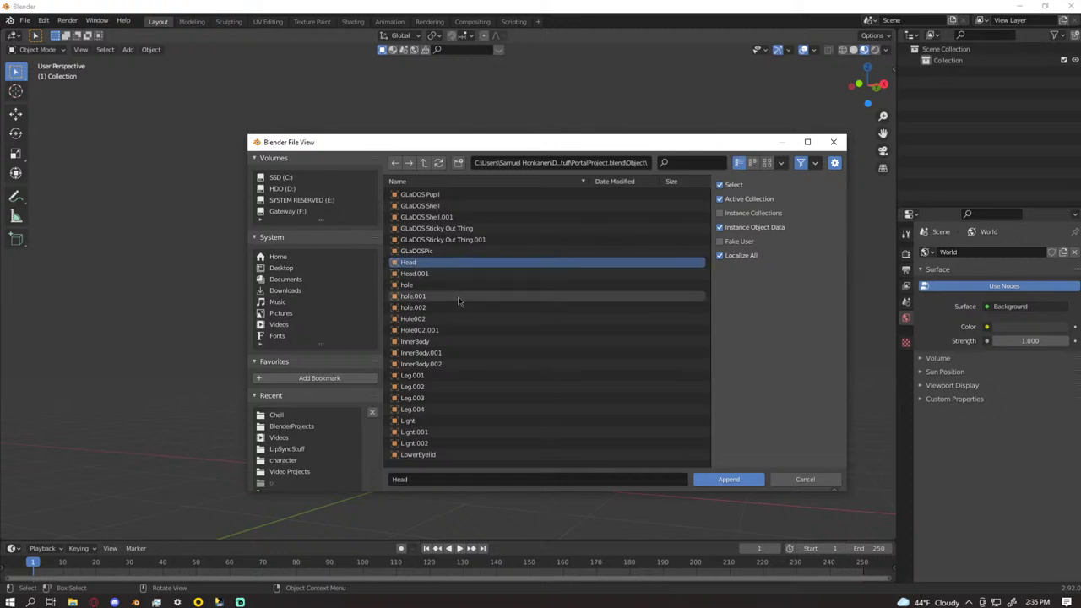
left_click(449, 377, "ctrl")
left_click(441, 389, "ctrl")
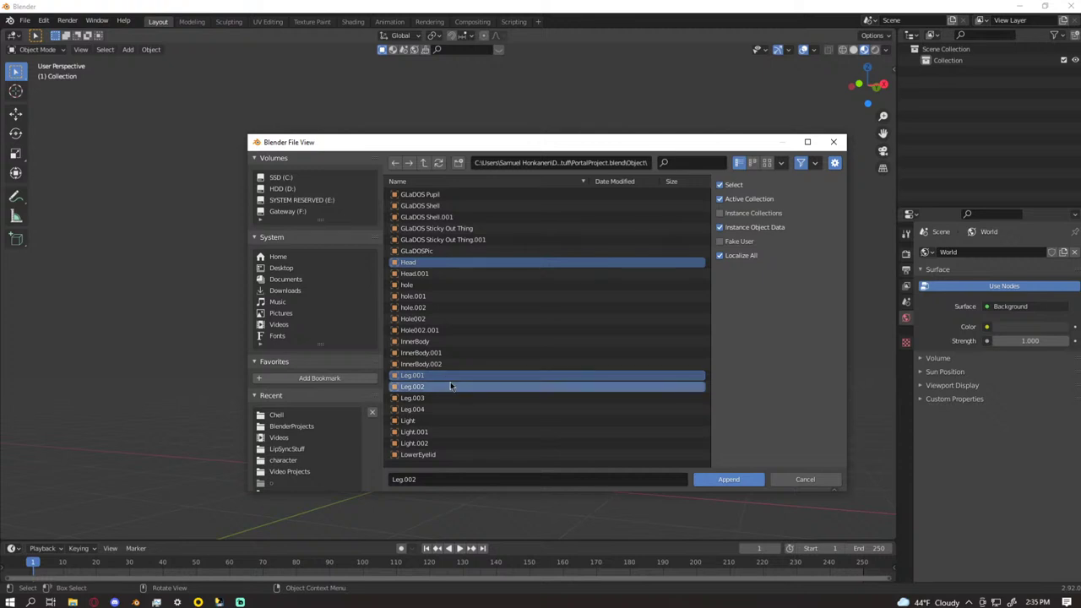
scroll(456, 394, "up", 1)
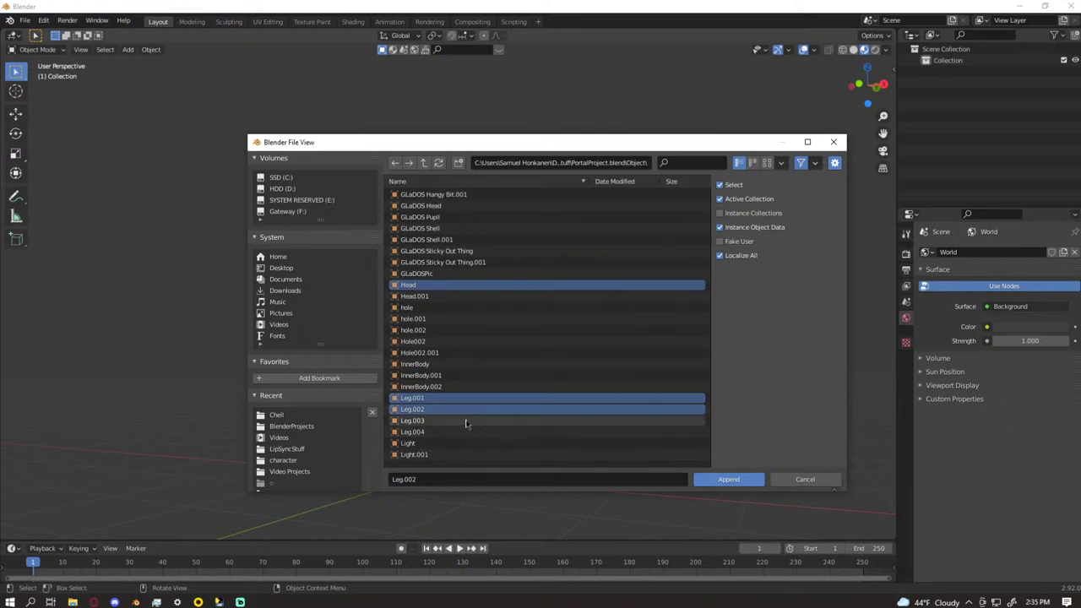
- Add the Mouth object to the selection for appending
scroll(465, 423, "down", 1)
scroll(467, 410, "down", 3)
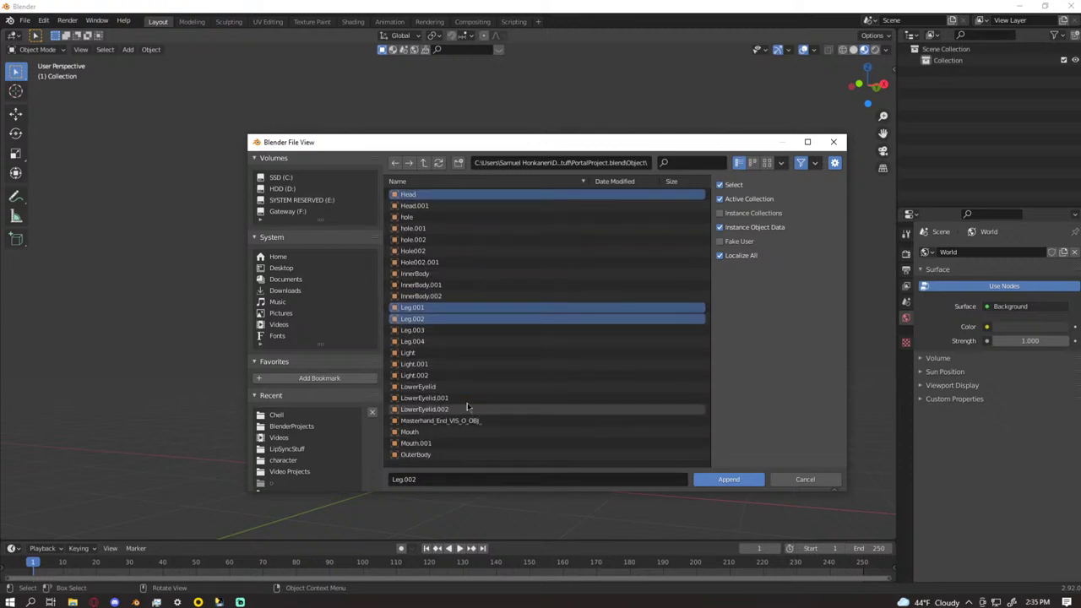
scroll(467, 402, "down", 2)
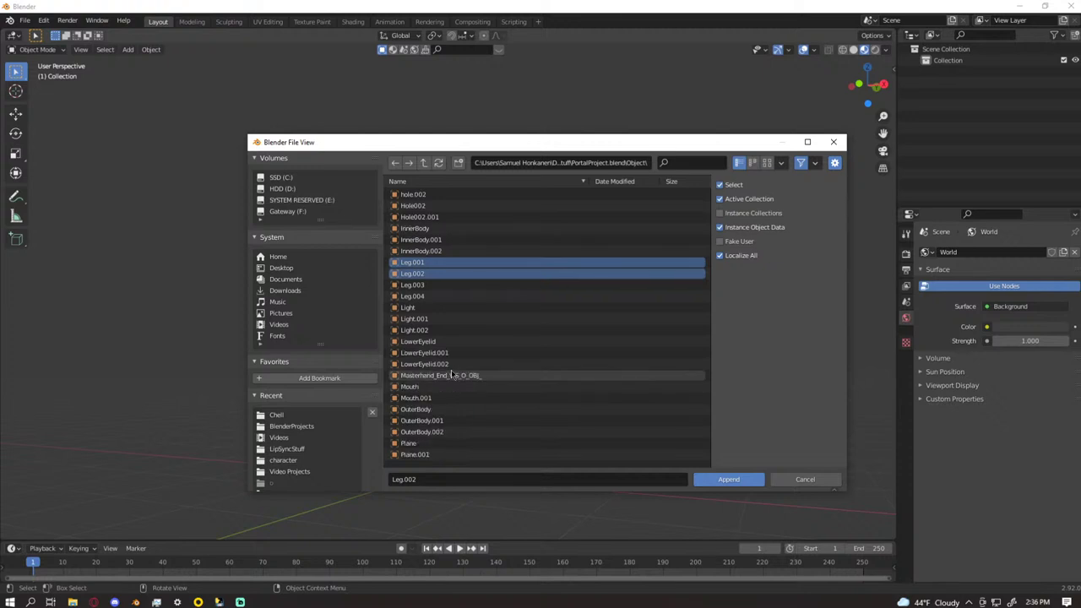
left_click(449, 387, "ctrl")
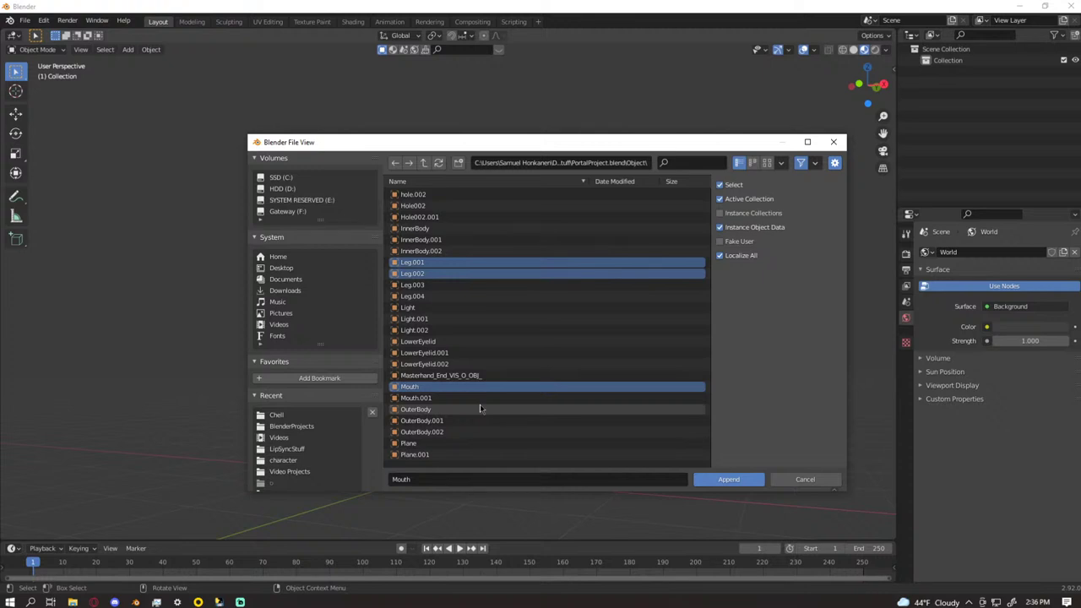
- Add Arm.001 and Arm.002 to the append selection, leaving the Armature object out
scroll(479, 401, "up", 15)
scroll(481, 394, "up", 4)
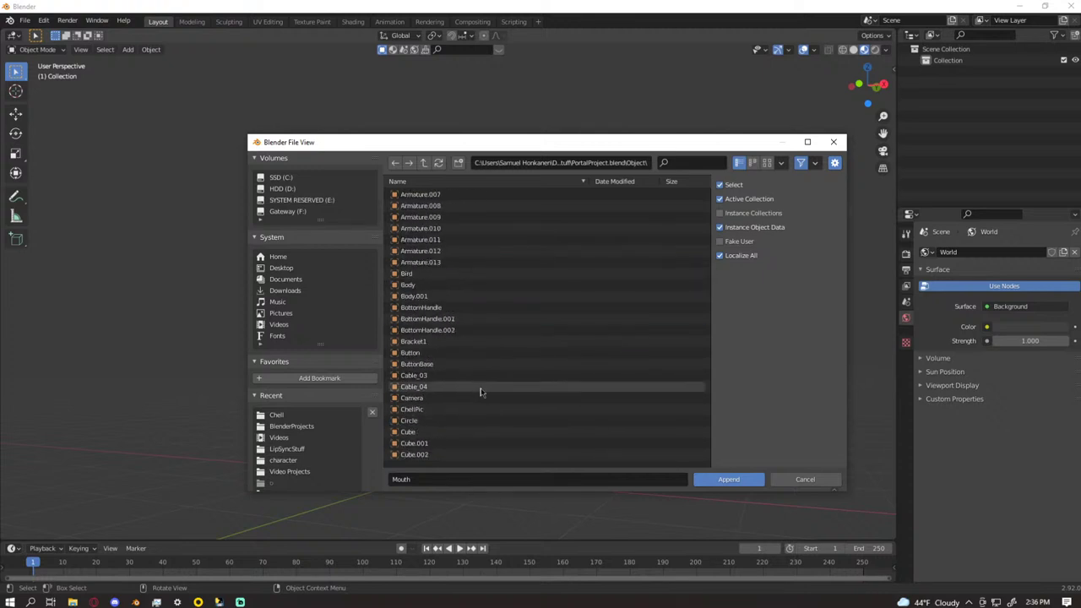
left_click(430, 205)
left_click(426, 217, "shift")
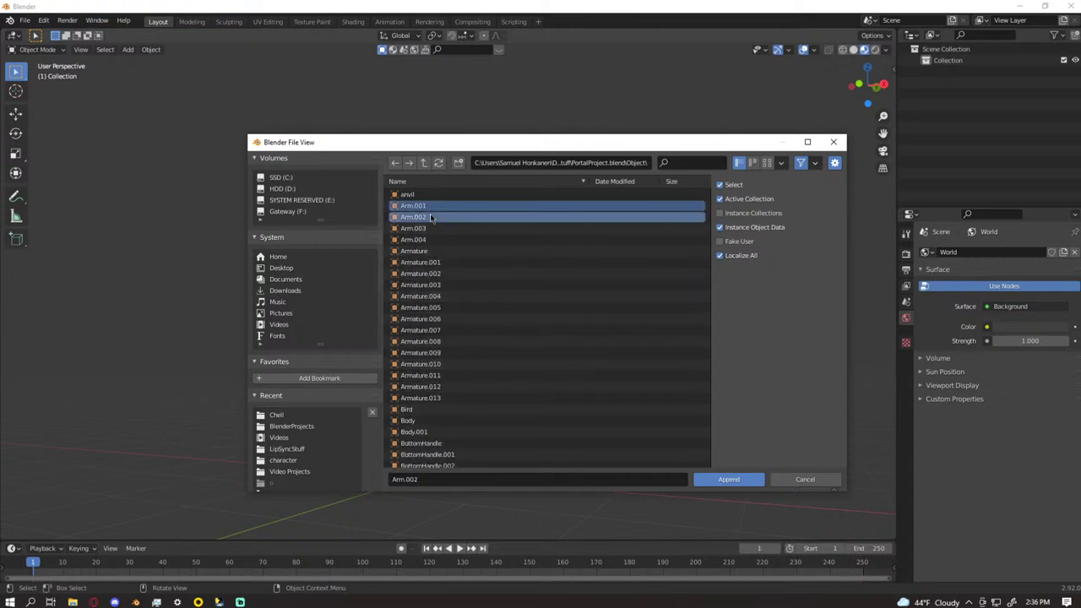
left_click(463, 251, "shift")
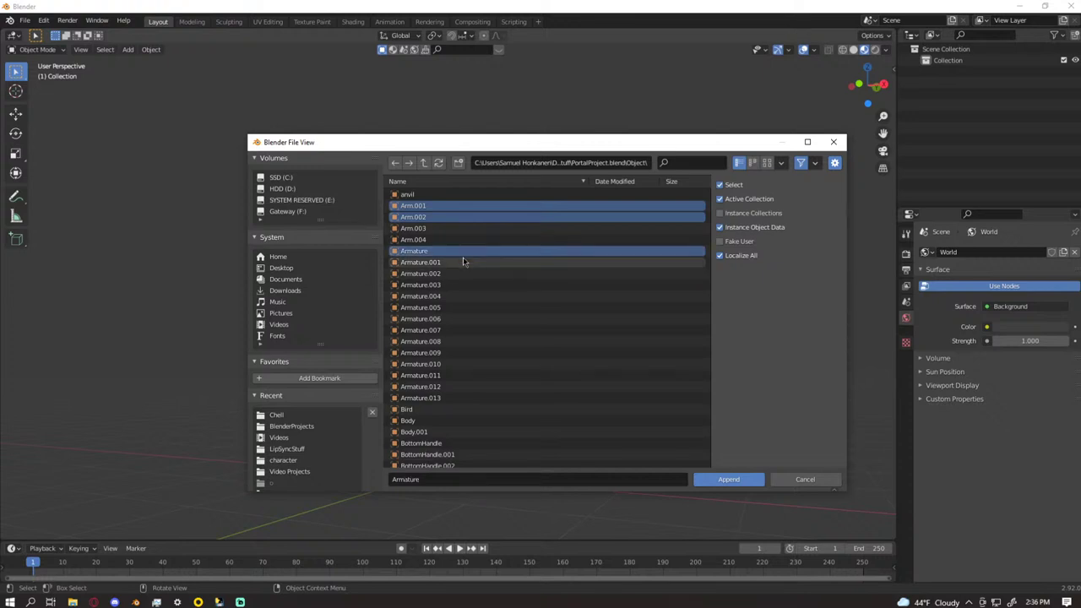
left_click(469, 254, "shift")
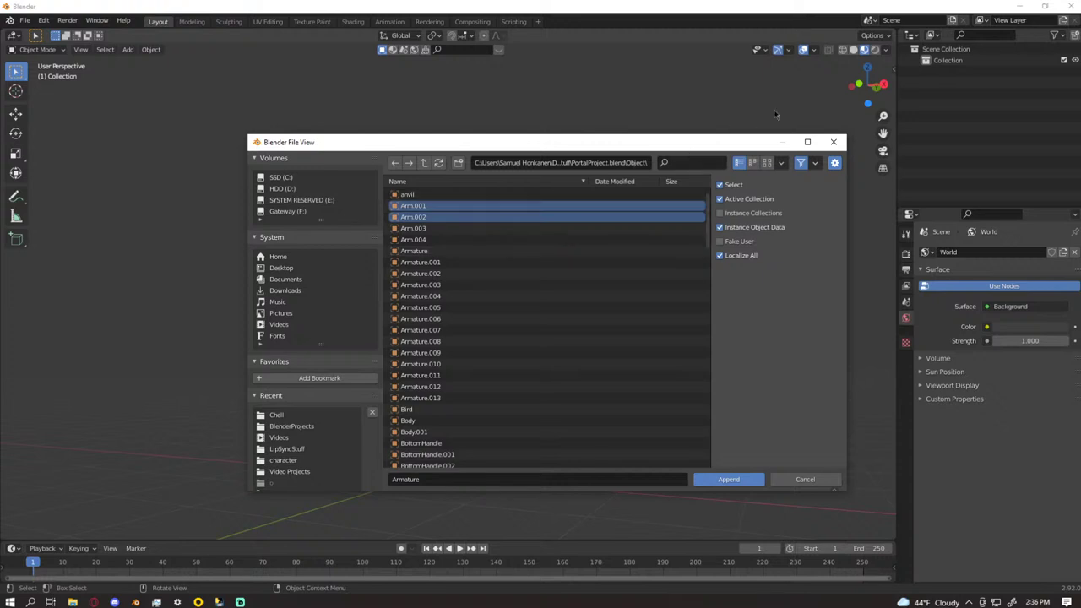
- Add the Body object to the append selection, keeping both arms selected
scroll(499, 344, "down", 1)
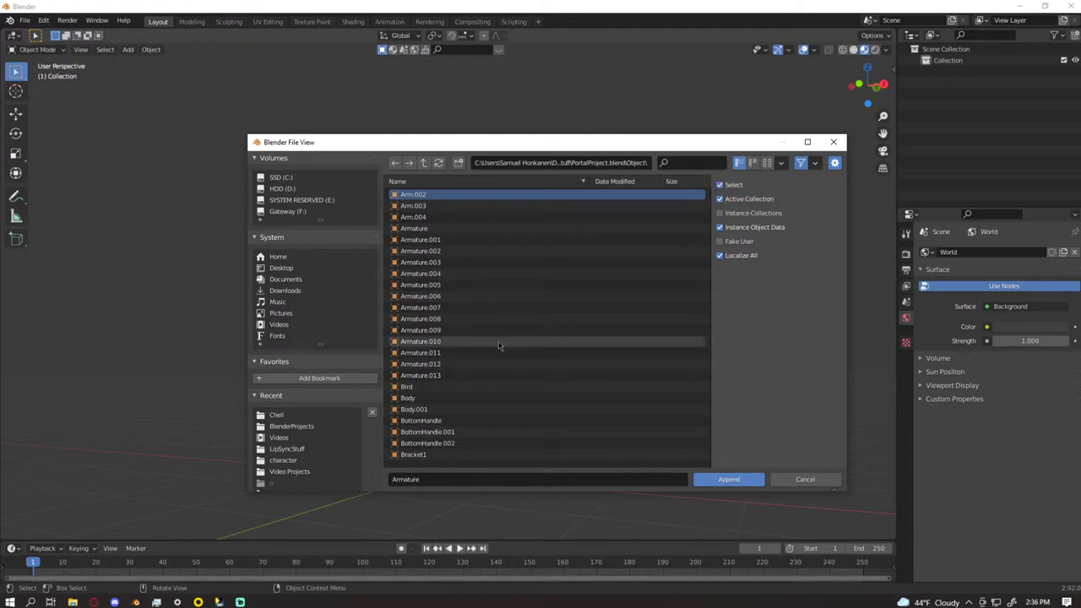
scroll(493, 347, "up", 1)
scroll(492, 347, "down", 5)
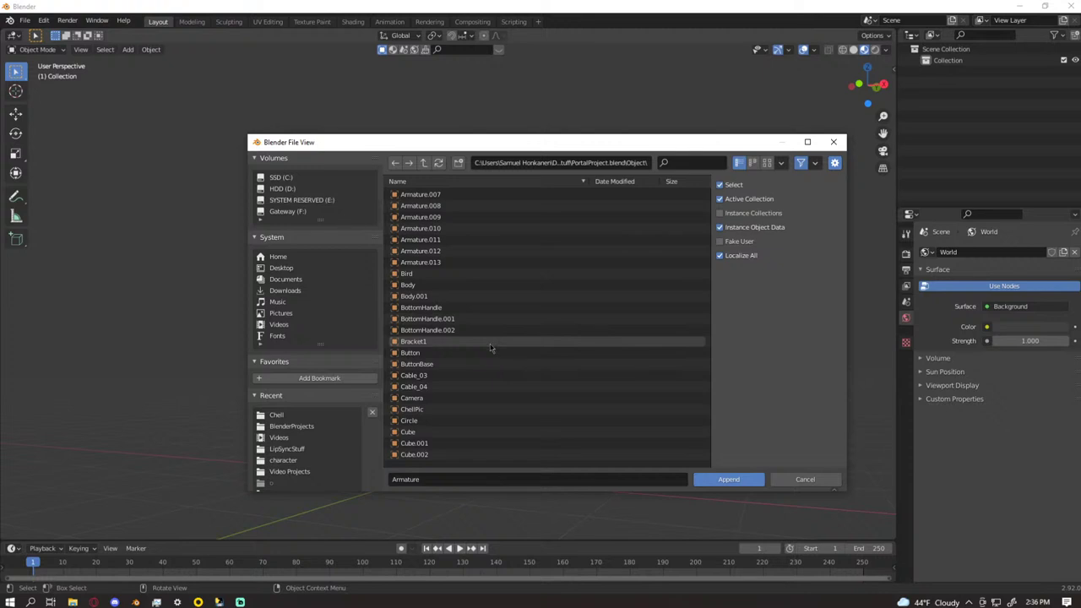
scroll(492, 314, "down", 1)
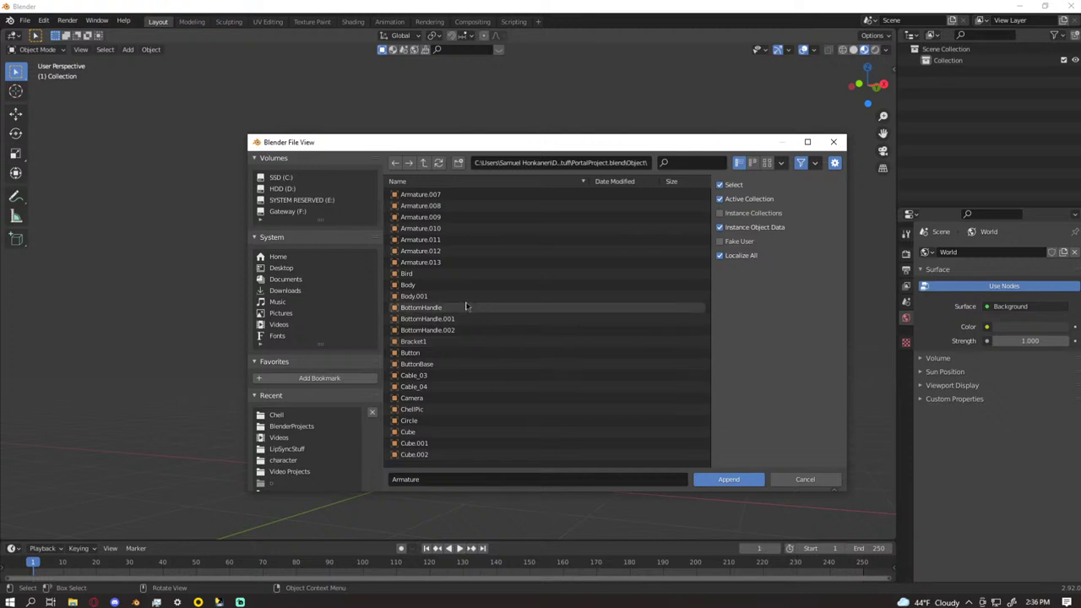
left_click(446, 285, "ctrl")
scroll(447, 295, "up", 6)
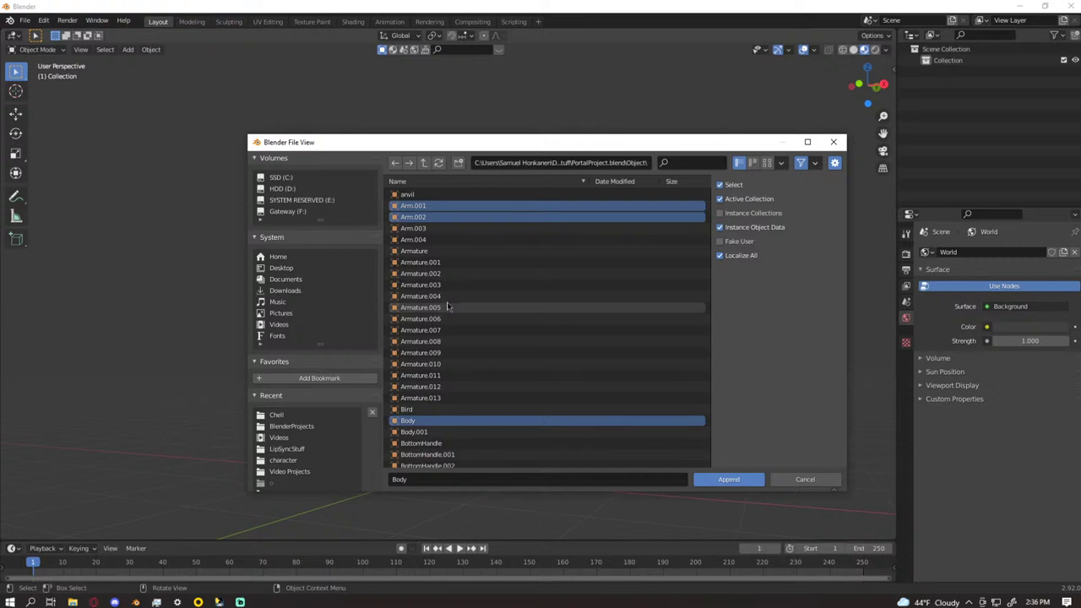
- Add Eye.001 and Eye.002 to the objects selected for appending
scroll(447, 307, "down", 6)
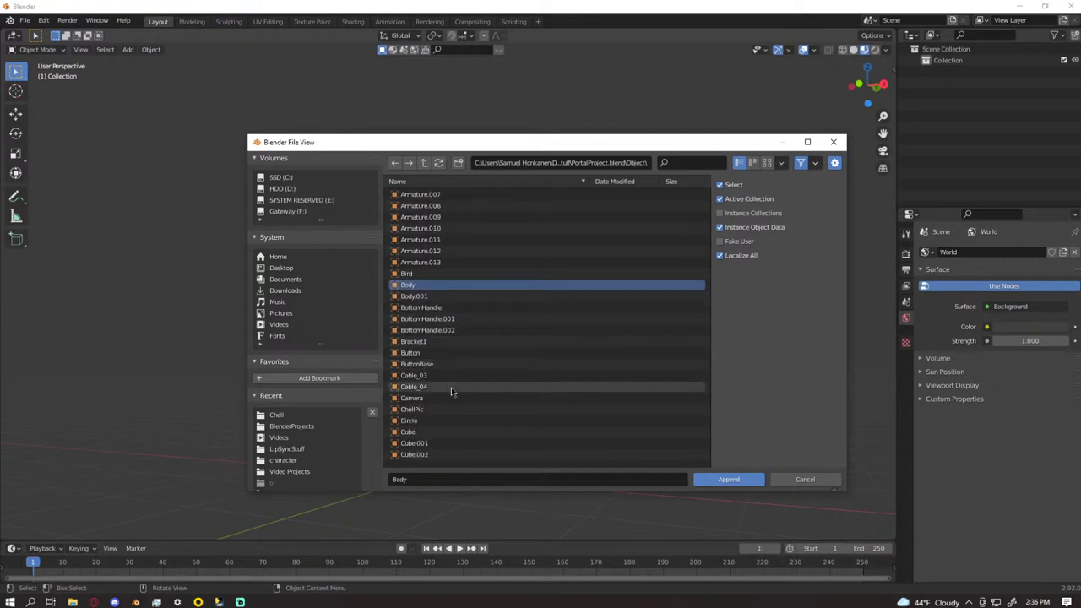
scroll(451, 414, "down", 2)
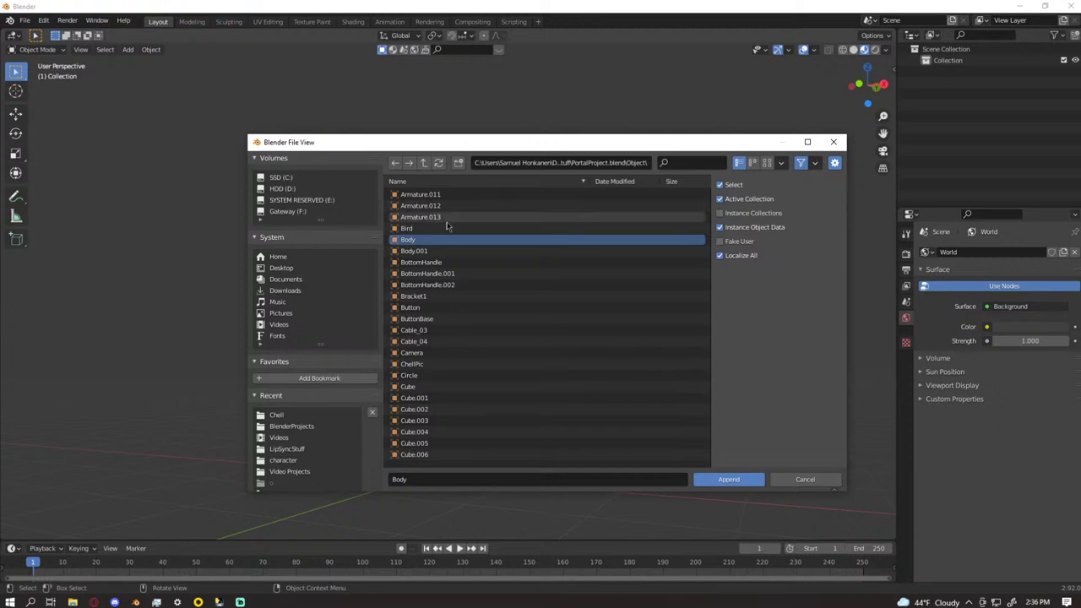
scroll(465, 371, "down", 5)
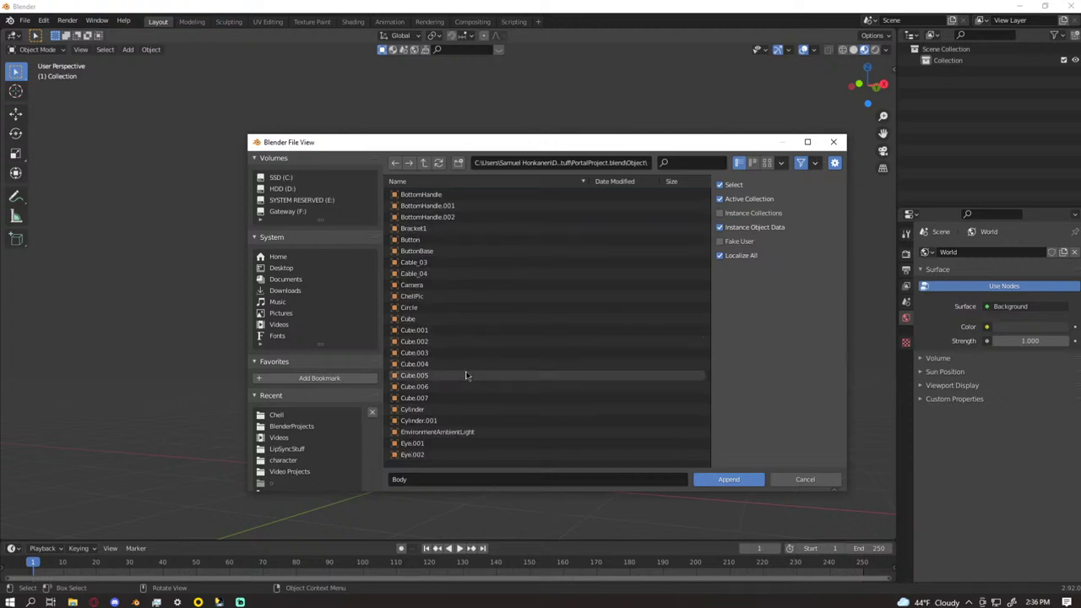
scroll(467, 373, "down", 1)
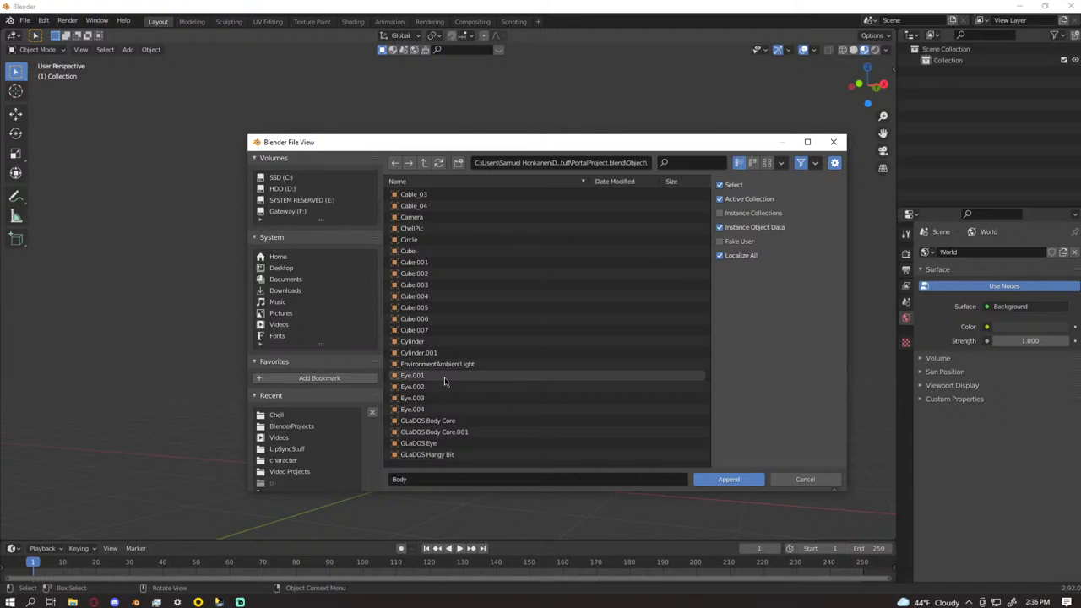
left_click(445, 380)
left_click(436, 388, "shift")
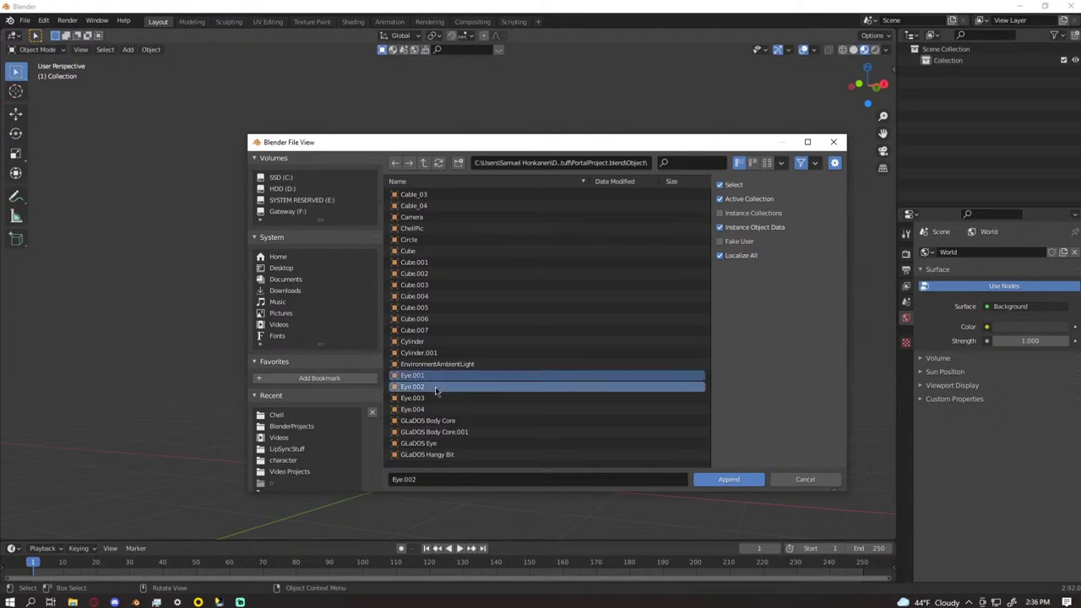
- Review the whole object list to check which character parts are selected and whether any are missing
scroll(440, 391, "up", 4)
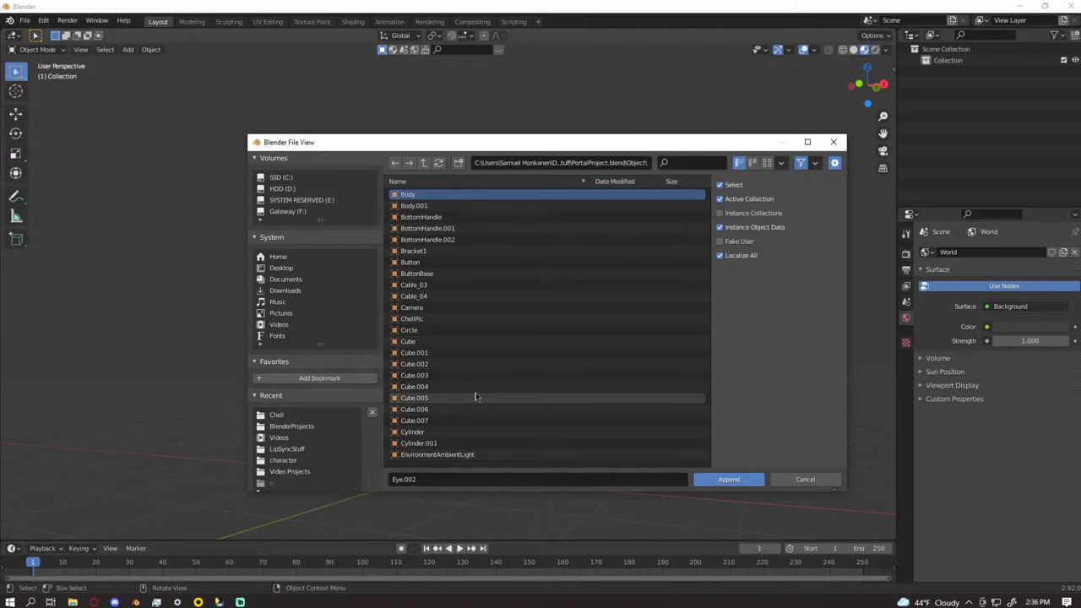
scroll(475, 396, "down", 8)
scroll(475, 396, "down", 3)
left_click(476, 398, "ctrl")
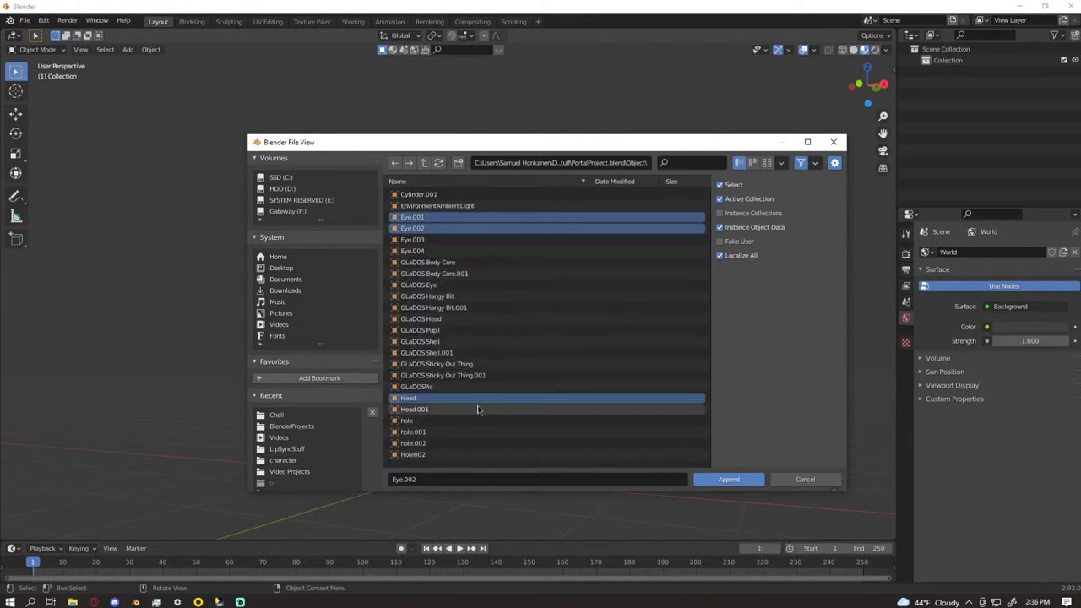
scroll(477, 411, "down", 4)
left_click(468, 417, "ctrl")
left_click(468, 429, "ctrl")
scroll(465, 411, "down", 5)
left_click(467, 431, "ctrl")
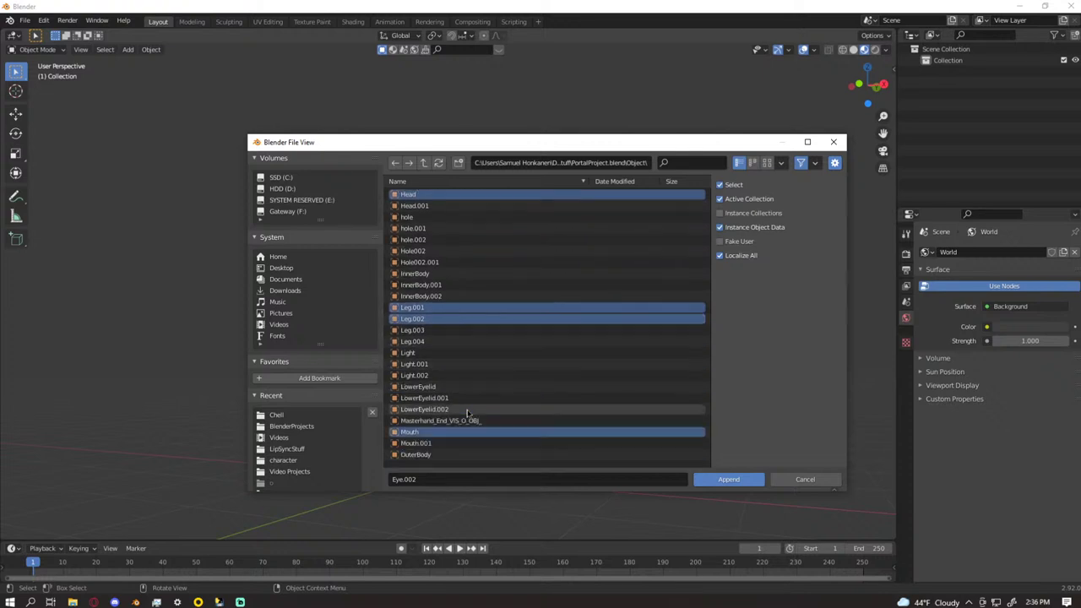
scroll(467, 412, "down", 1)
scroll(608, 442, "down", 3)
scroll(588, 432, "down", 12)
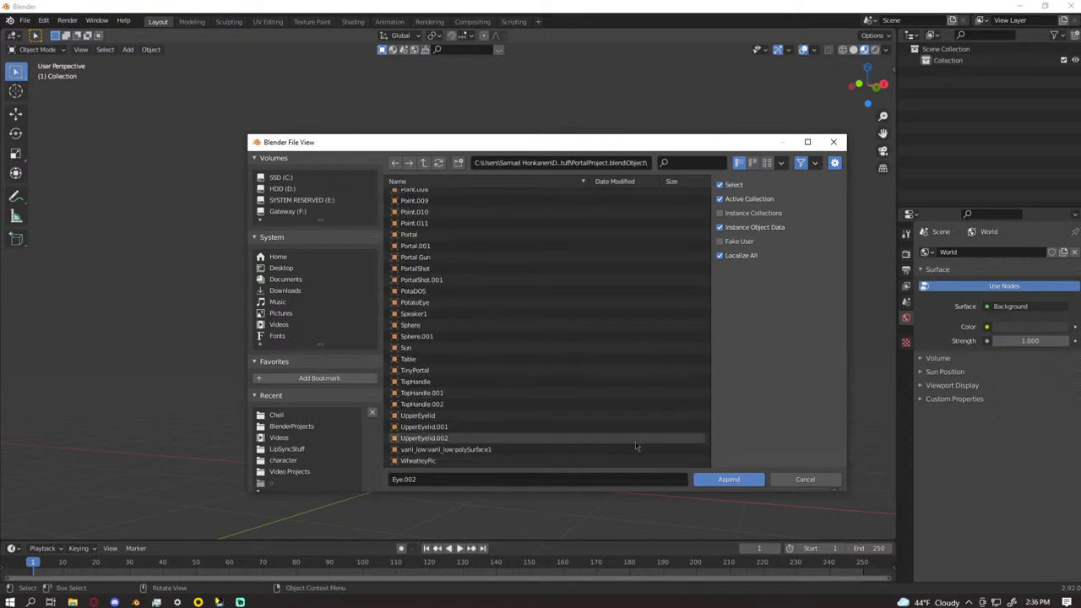
- Append the selected character objects to the empty scene
left_click(750, 484)
middle_click_drag(436, 367, 533, 408)
scroll(532, 408, "down", 3)
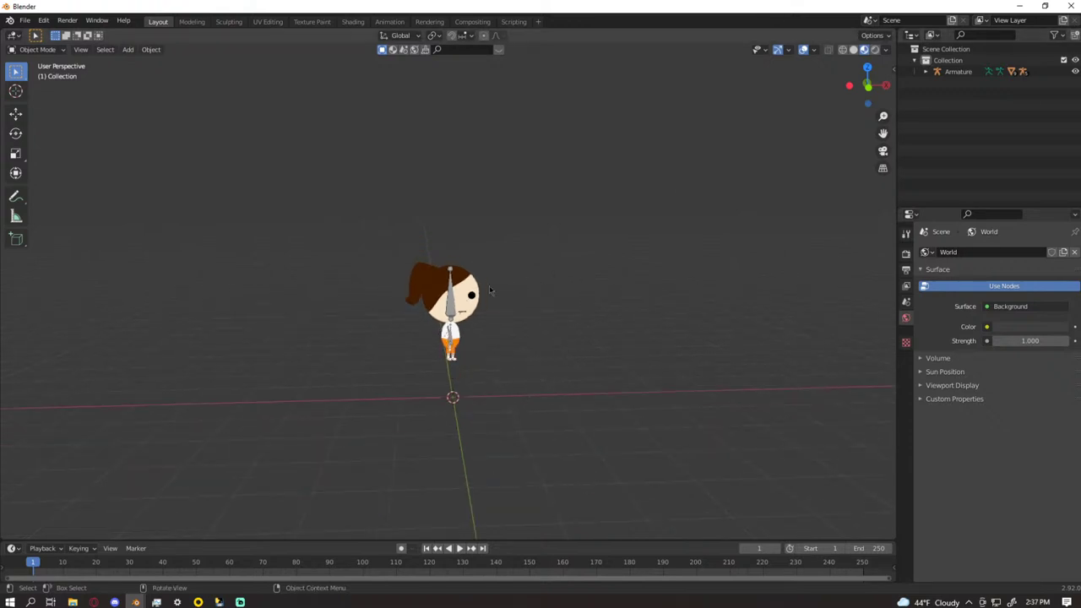
- Put the appended armature in Pose Mode and try rotating the head bone to test the rig
left_click(453, 302)
key("ctrl+Tab")
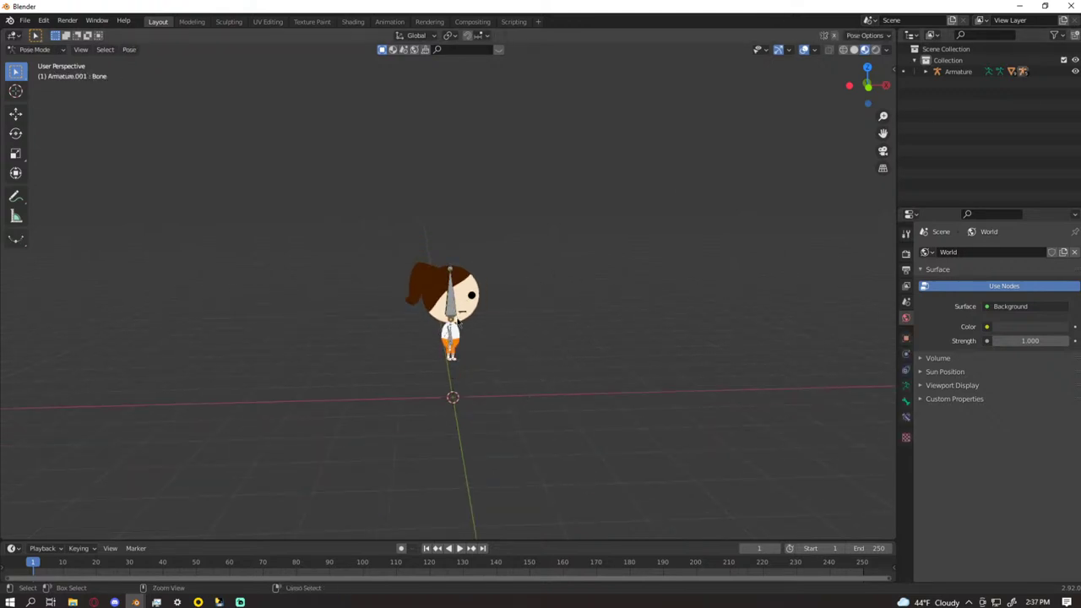
scroll(454, 311, "up", 6)
key("r")
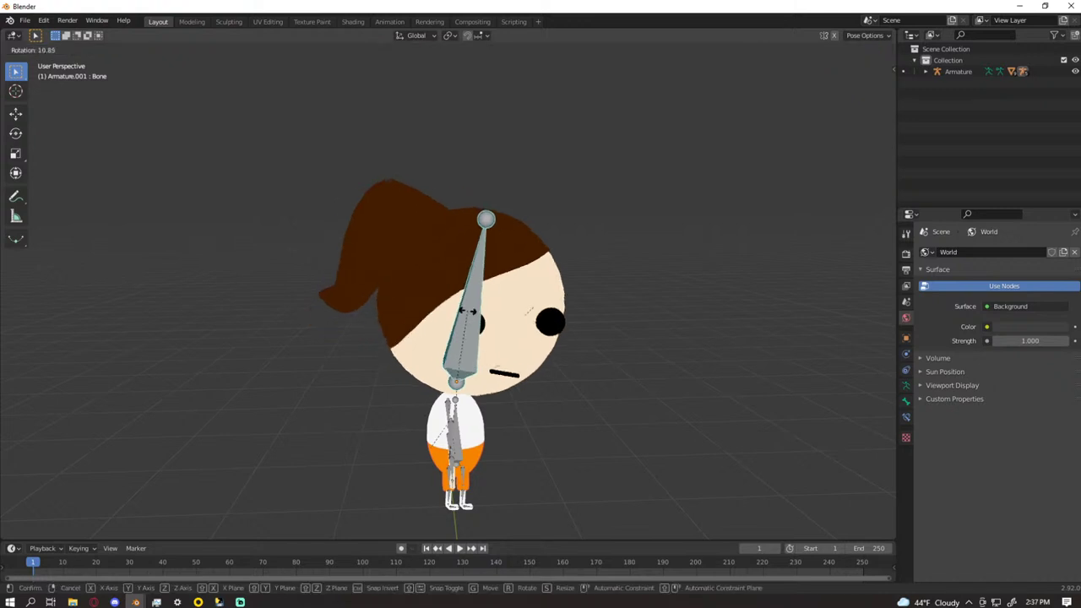
key("Escape")
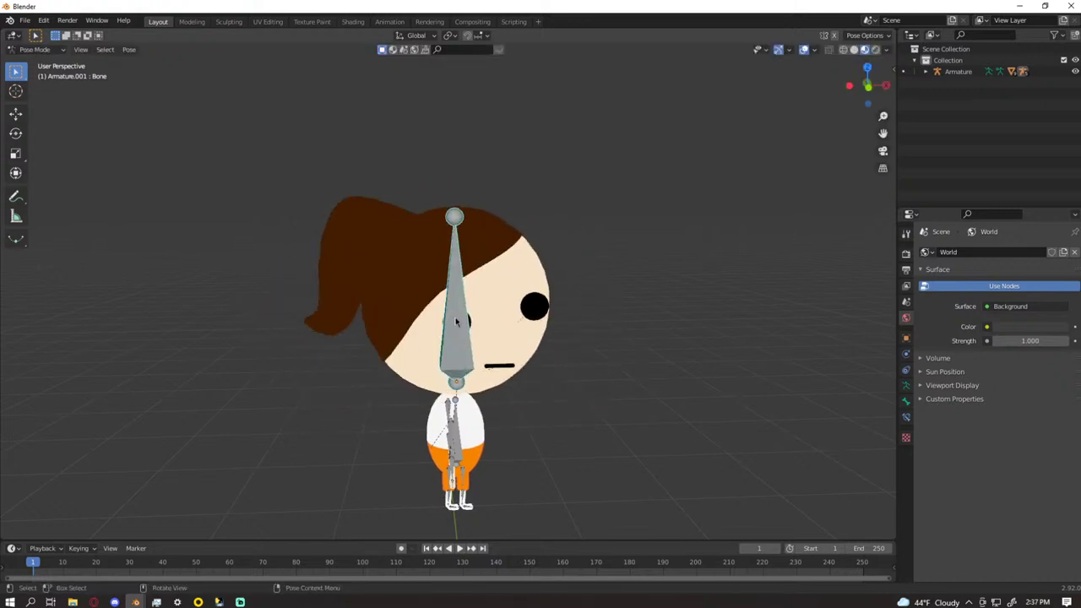
mouse_move(629, 410)
middle_mouse_down()
mouse_move(600, 415)
mouse_move(623, 407)
middle_mouse_up()
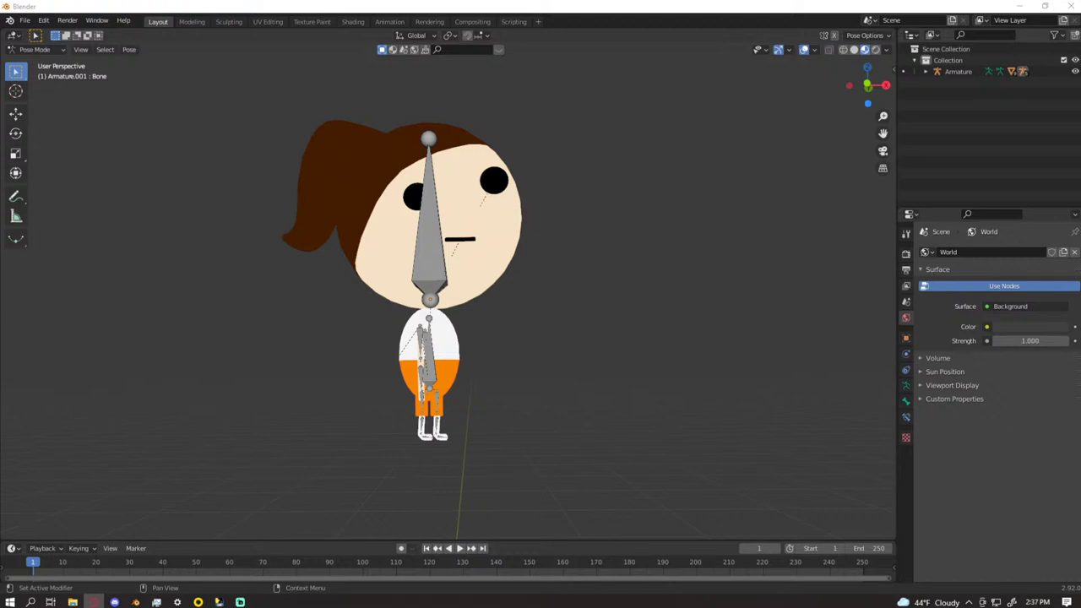
- Return the armature to Object Mode and select all of the character's objects together with the rig
middle_click_drag(553, 309, 535, 410)
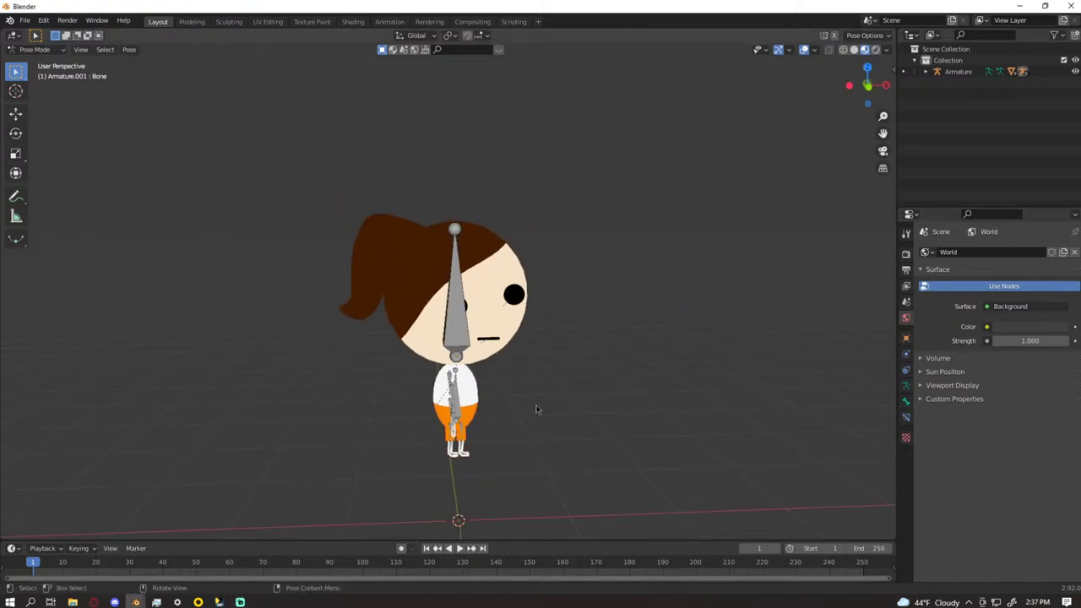
scroll(535, 410, "down", 1)
middle_click_drag(618, 393, 596, 366, "shift")
left_click_drag(490, 148, 308, 338)
key("ctrl+Tab")
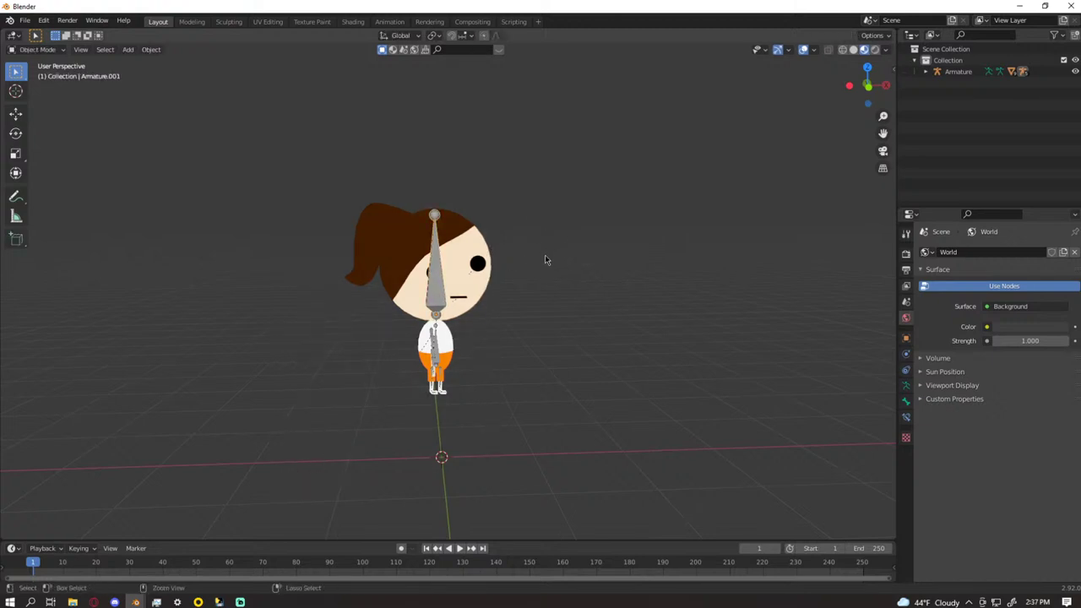
left_click_drag(532, 206, 313, 405)
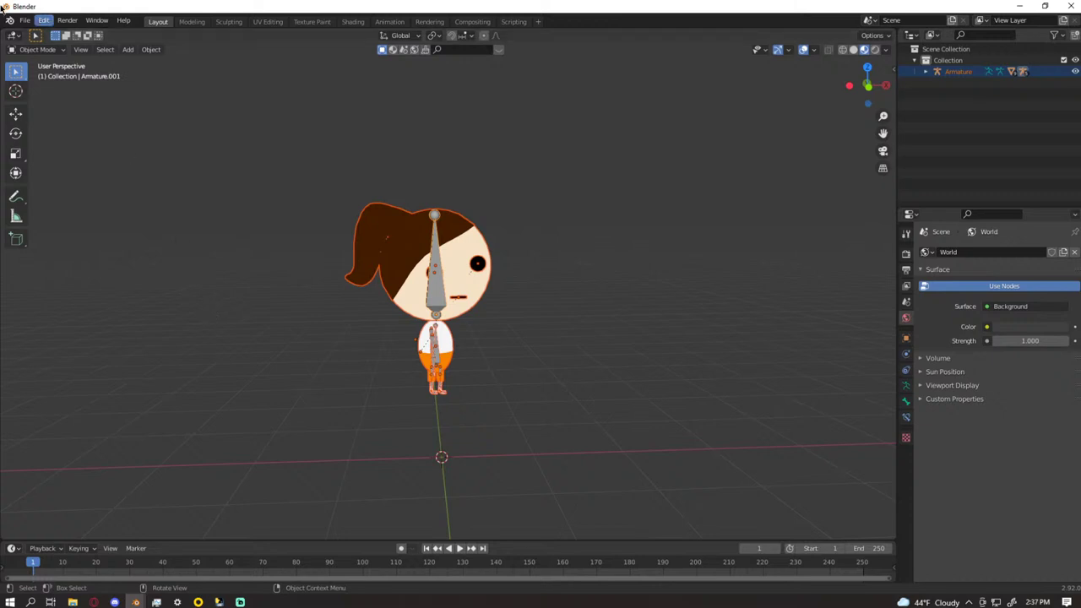
- Set up a glTF Binary (.glb) export limited to the selected objects, checking the include, transform and geometry options
mouse_move(72, 601)
left_click(180, 557)
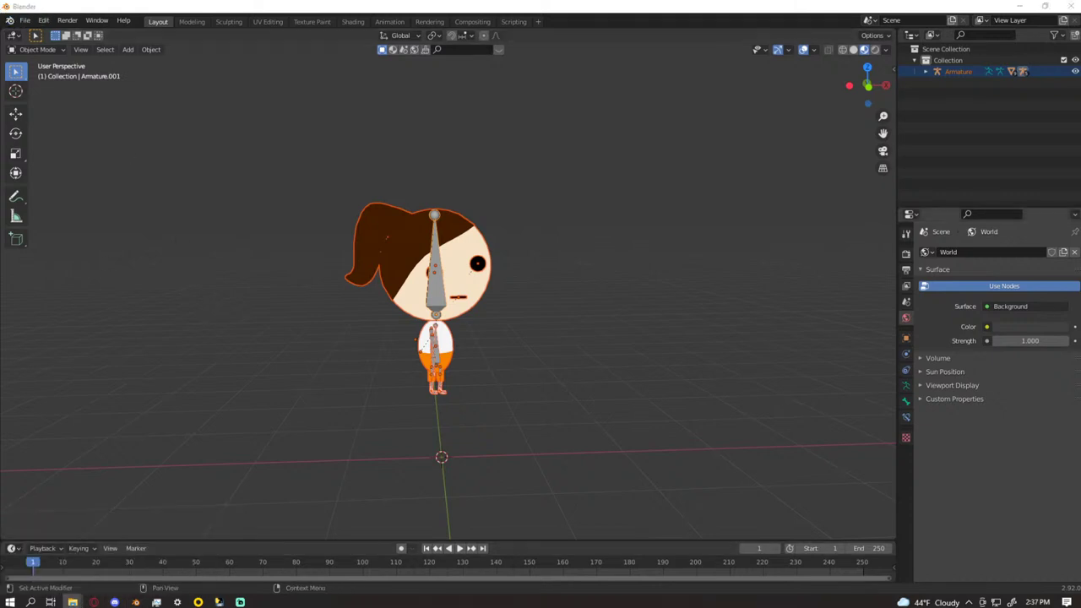
left_click(25, 20)
mouse_move(77, 164)
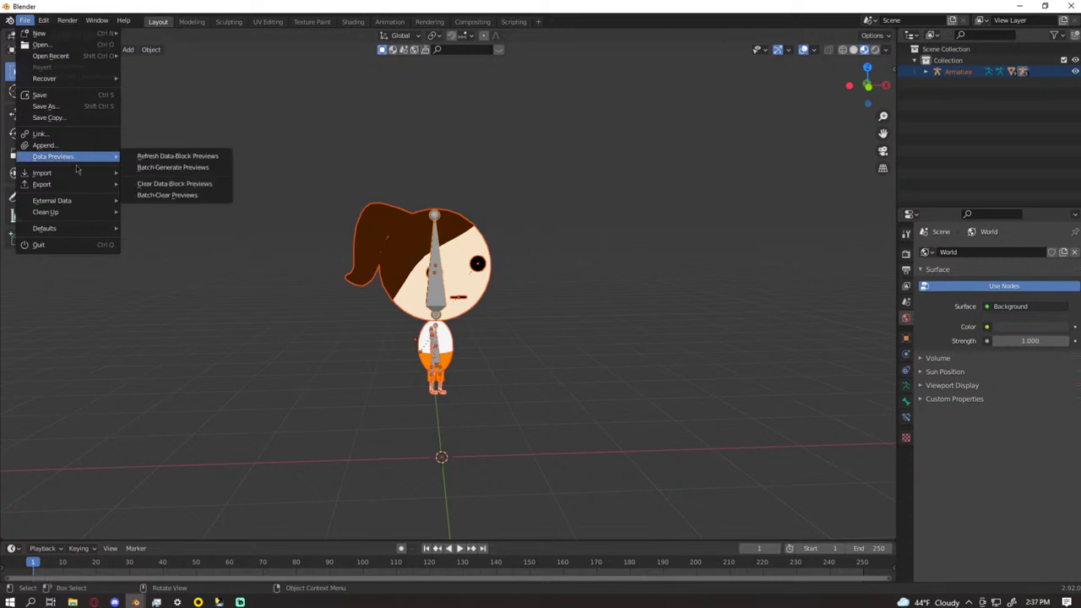
mouse_move(51, 184)
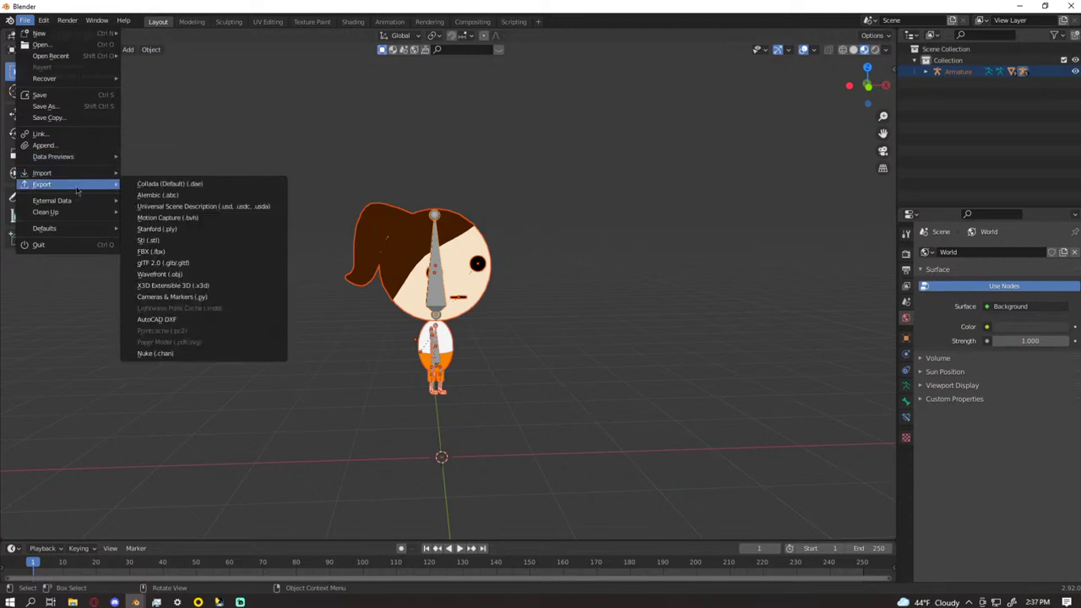
left_click(196, 264)
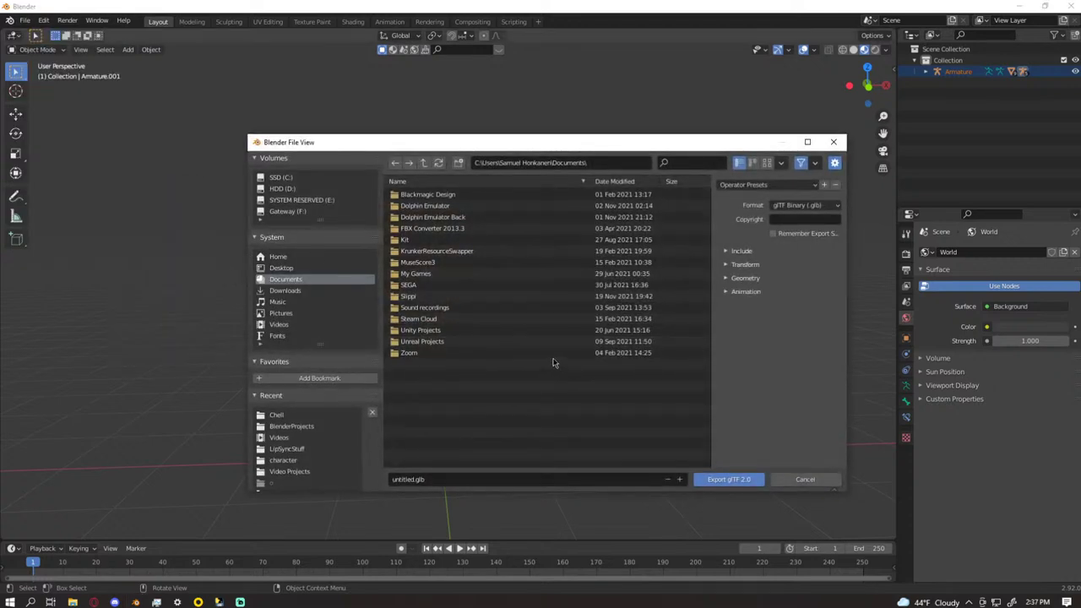
left_click(756, 251)
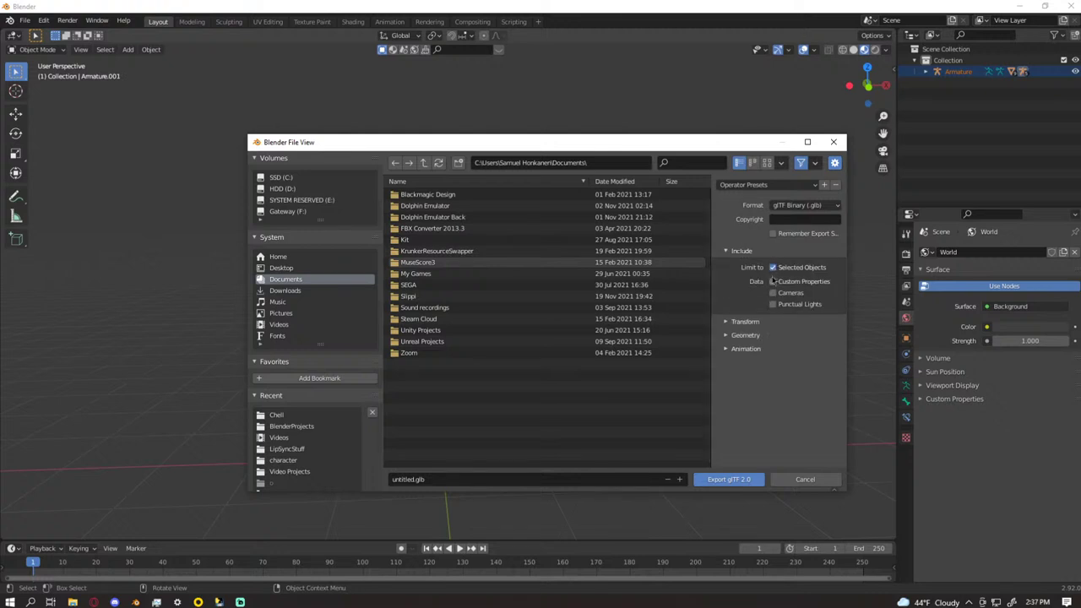
left_click(746, 322)
left_click(747, 356)
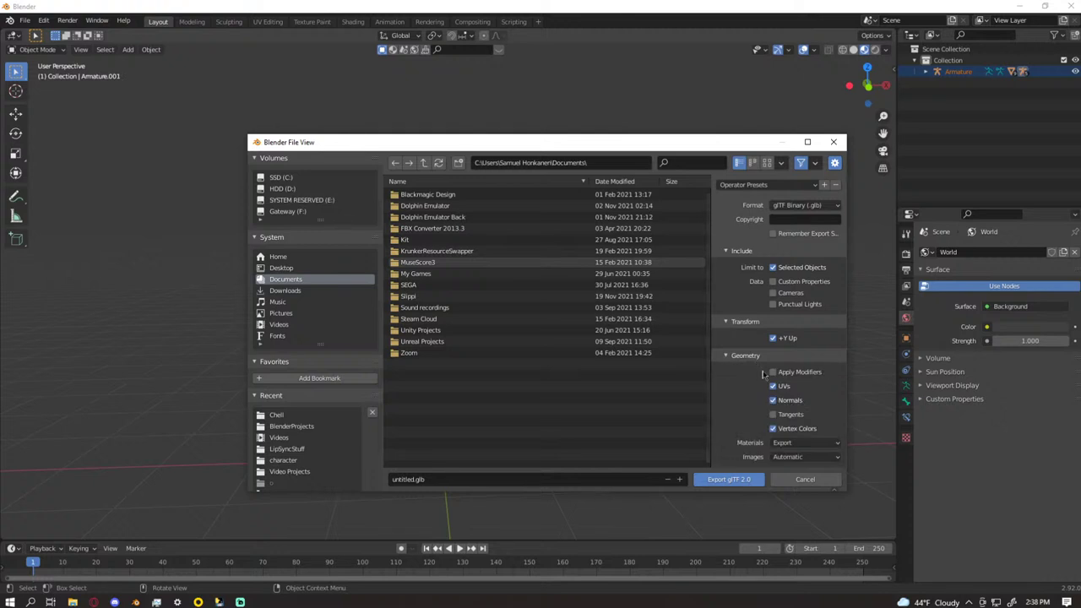
scroll(760, 374, "down", 1)
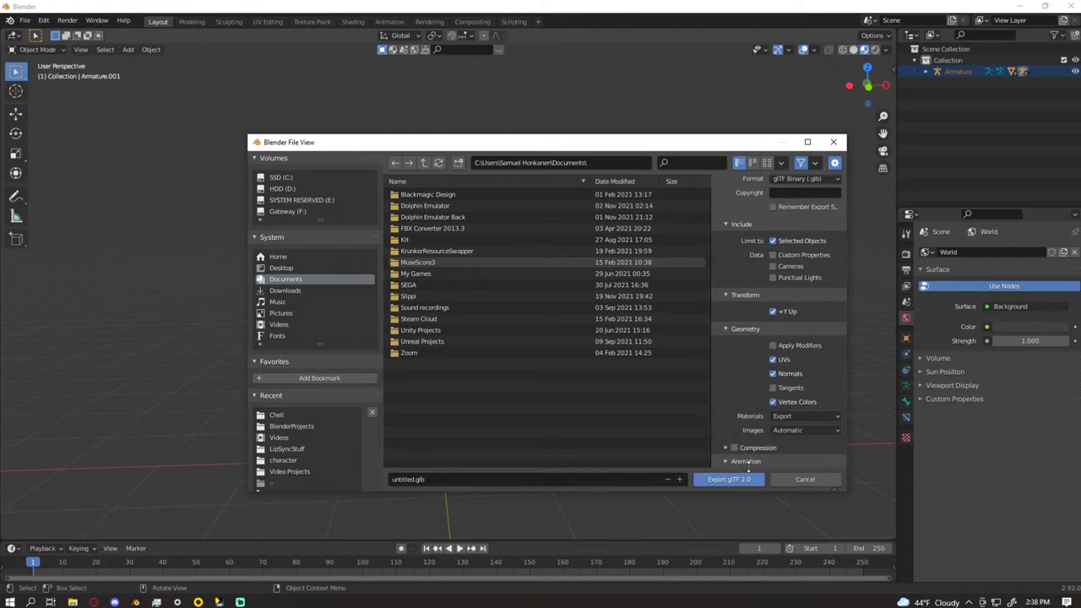
- Export the character as Chell.glb into the Desktop's Asset Library\Characters\Games\Chell folder
left_click(282, 268)
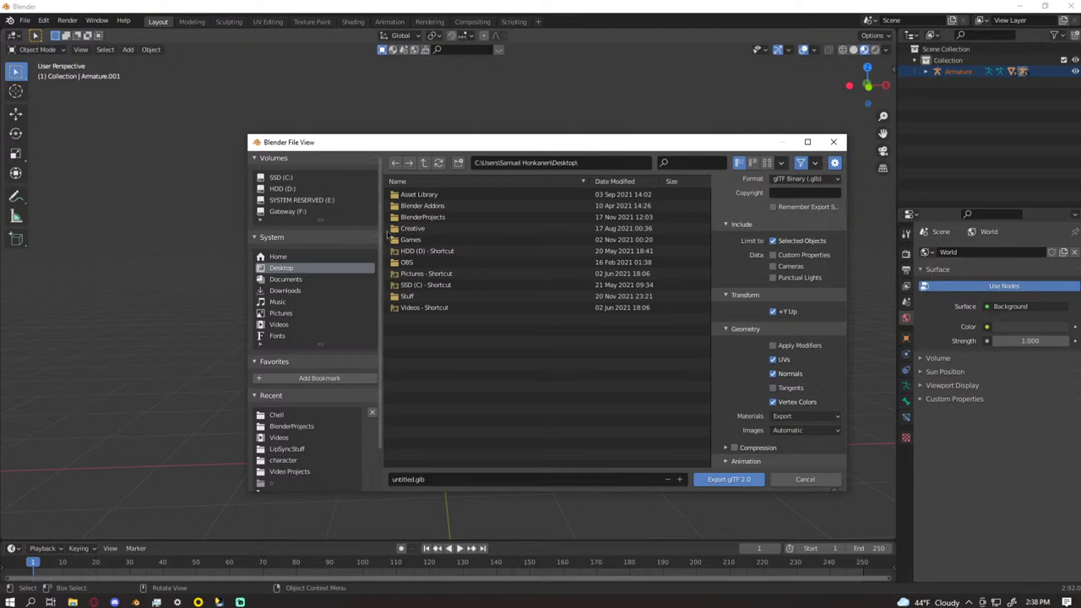
left_click(430, 228)
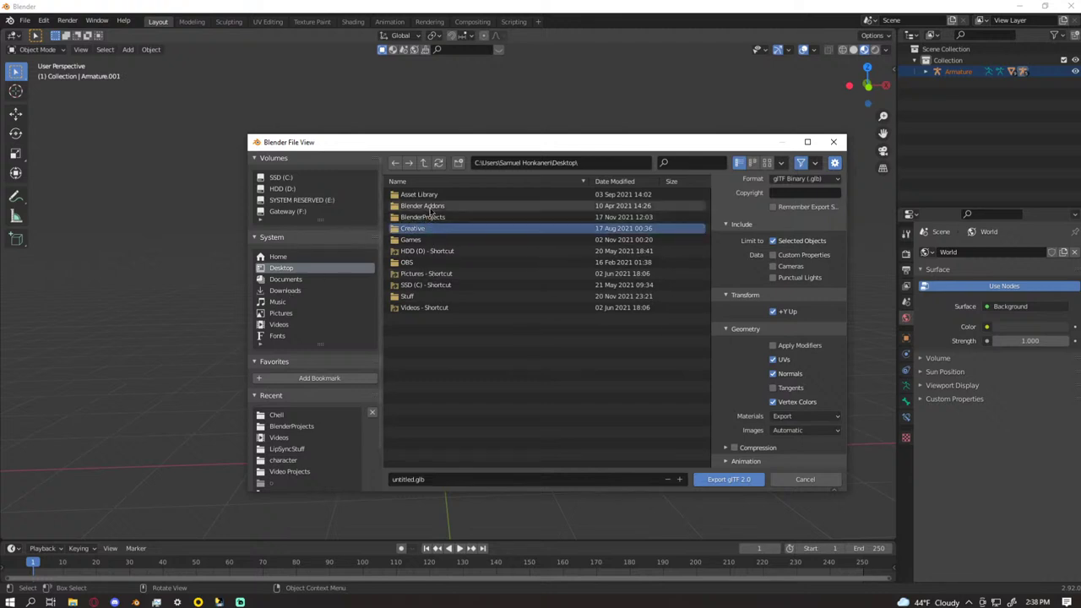
double_click(432, 227)
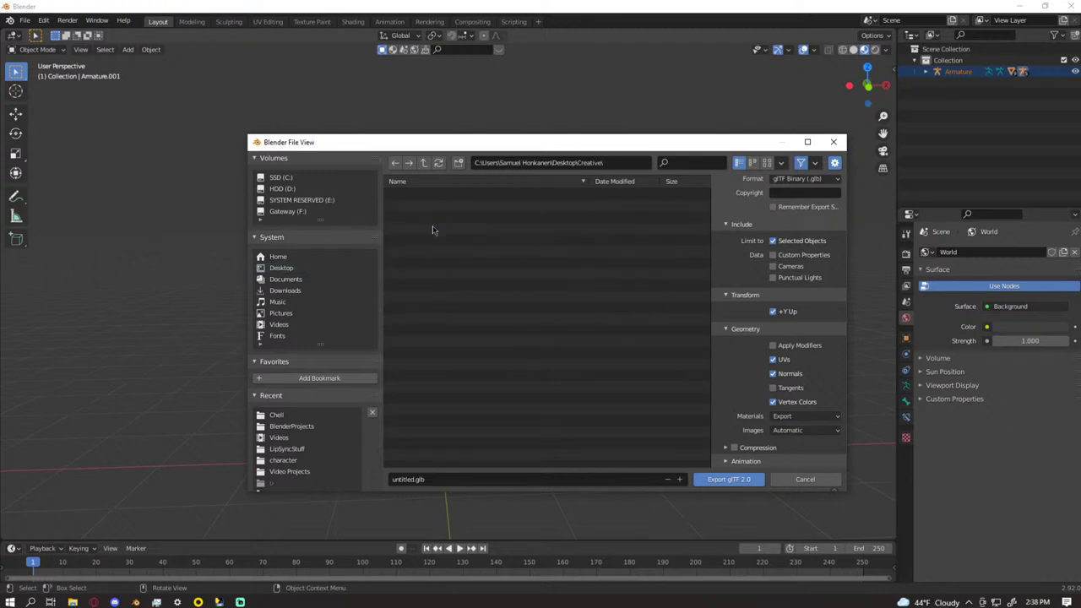
left_click(394, 164)
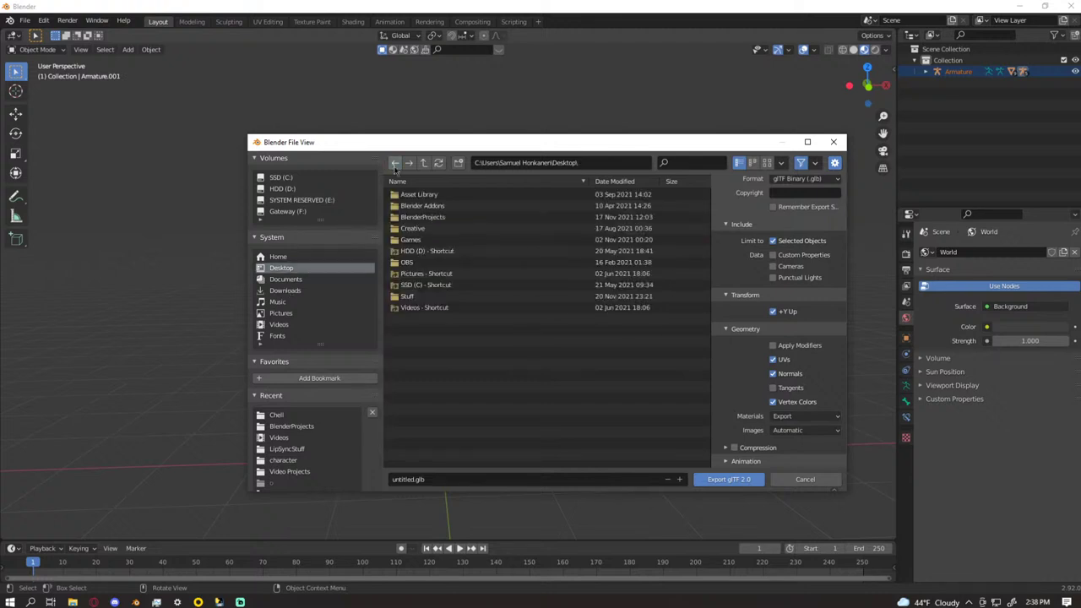
double_click(438, 199)
left_click(433, 219)
double_click(433, 220)
double_click(422, 240)
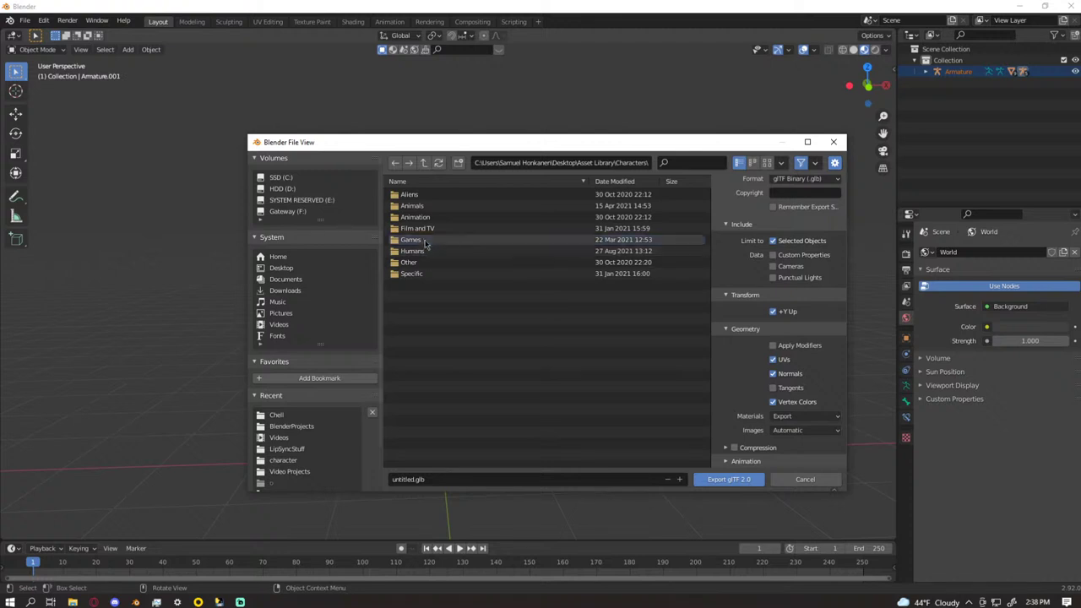
double_click(426, 207)
left_click(469, 481)
type("Chell")
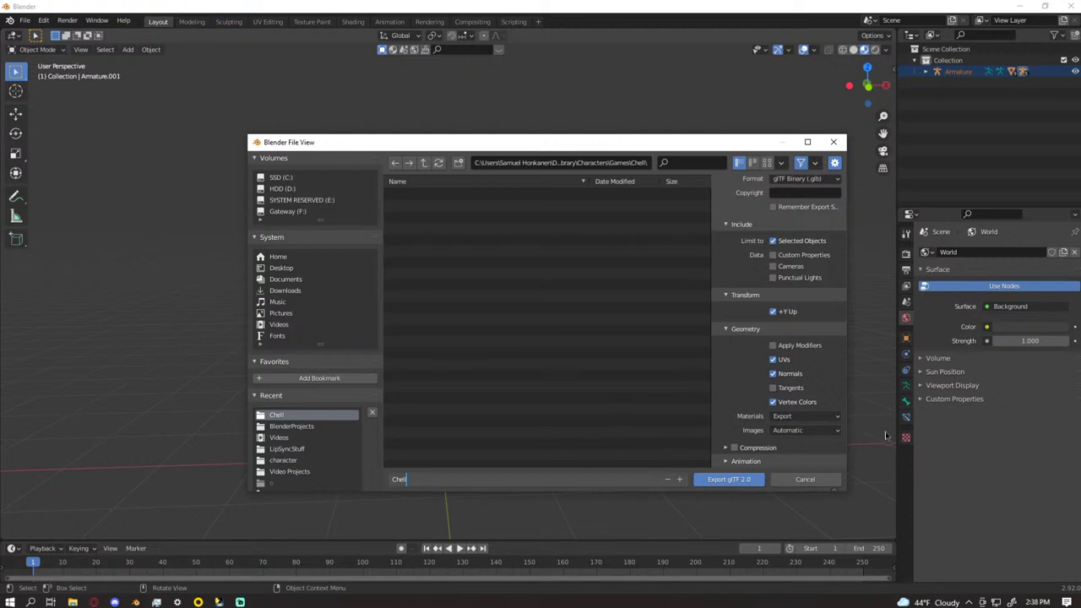
left_click(735, 479)
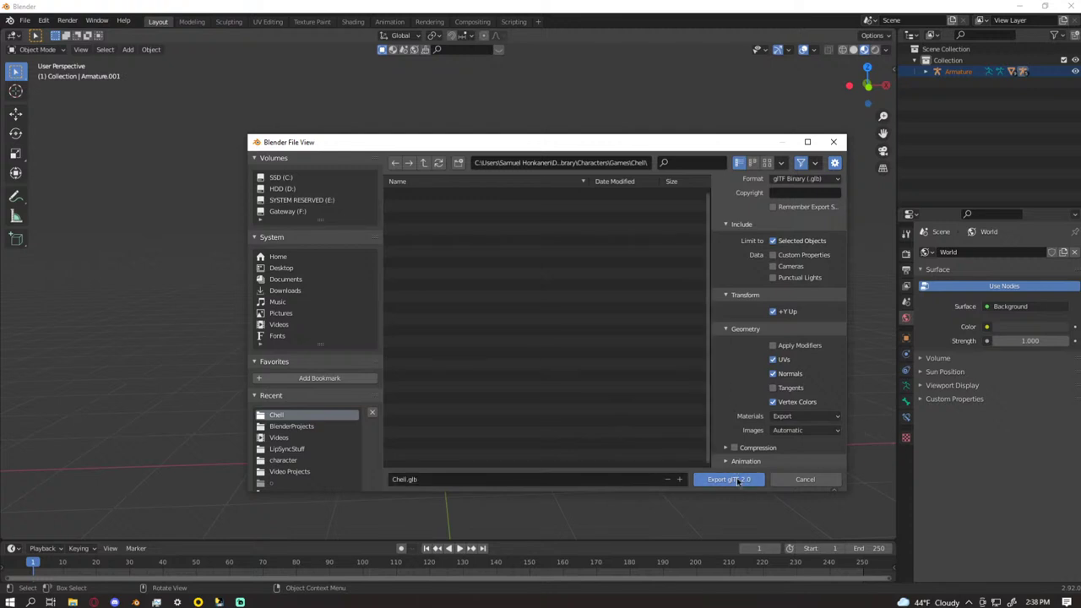
- Hide the original character and import Chell.glb through glTF 2.0 to inspect how the exported copy looks
scroll(499, 331, "down", 2)
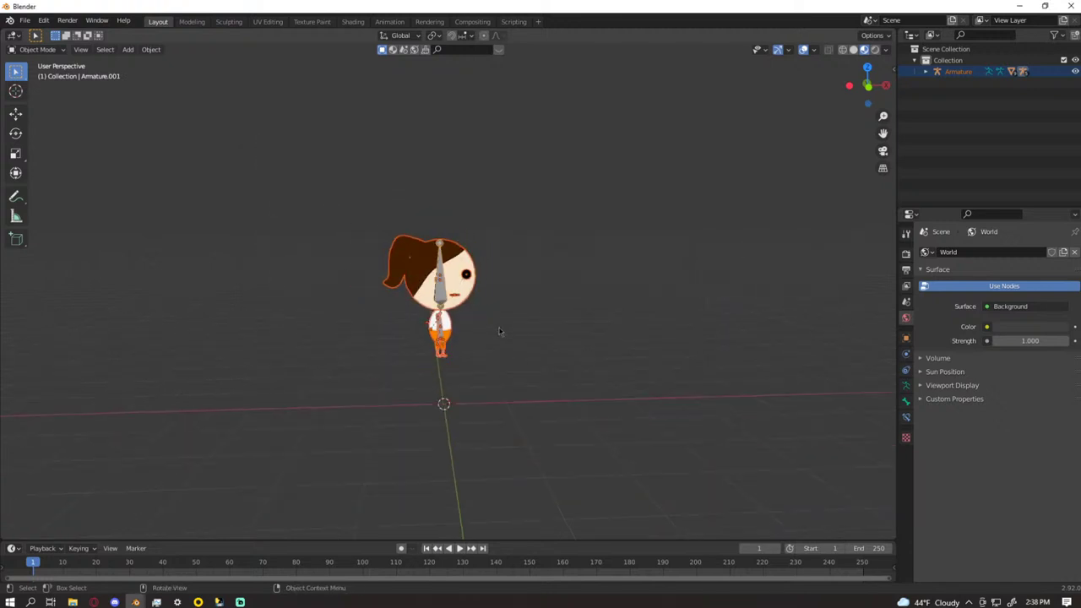
key("h")
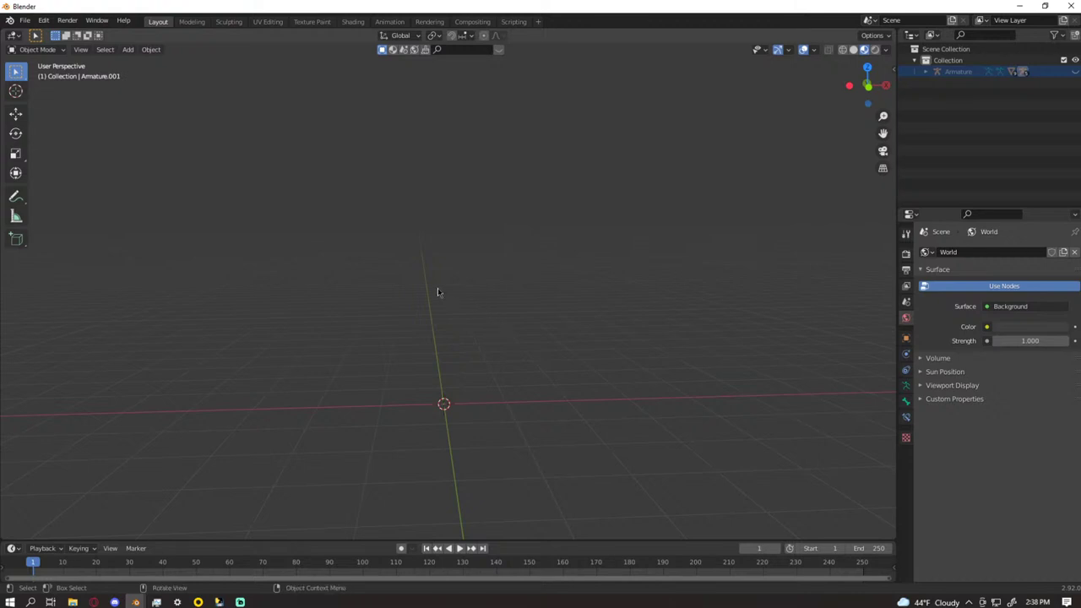
left_click(25, 20)
mouse_move(53, 174)
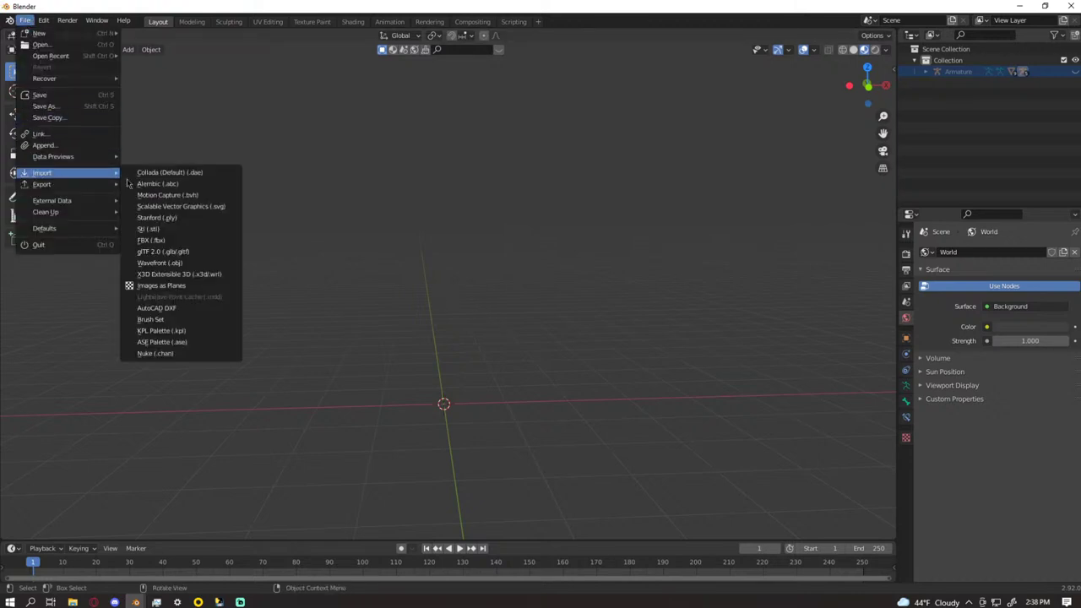
left_click(154, 253)
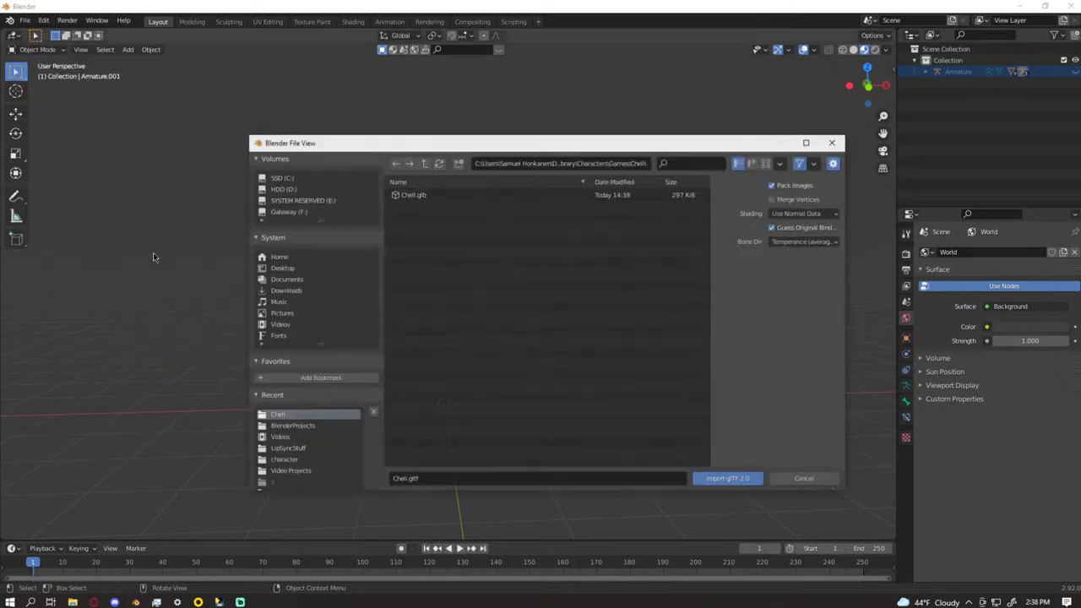
left_click(464, 194)
left_click(727, 479)
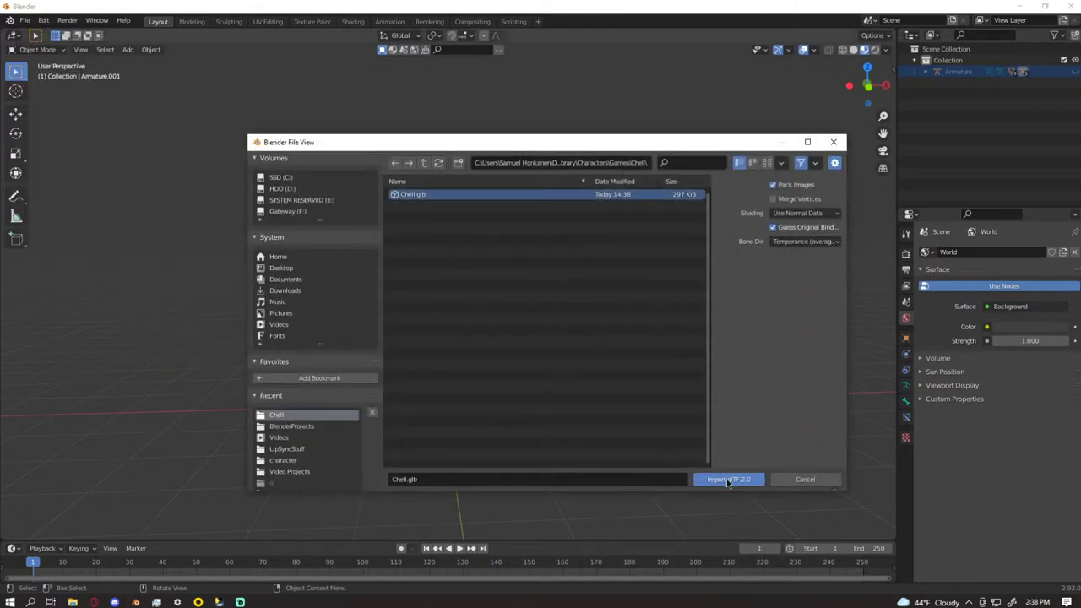
middle_click_drag(463, 365, 429, 405)
scroll(429, 405, "down", 6)
left_click_drag(490, 266, 310, 385)
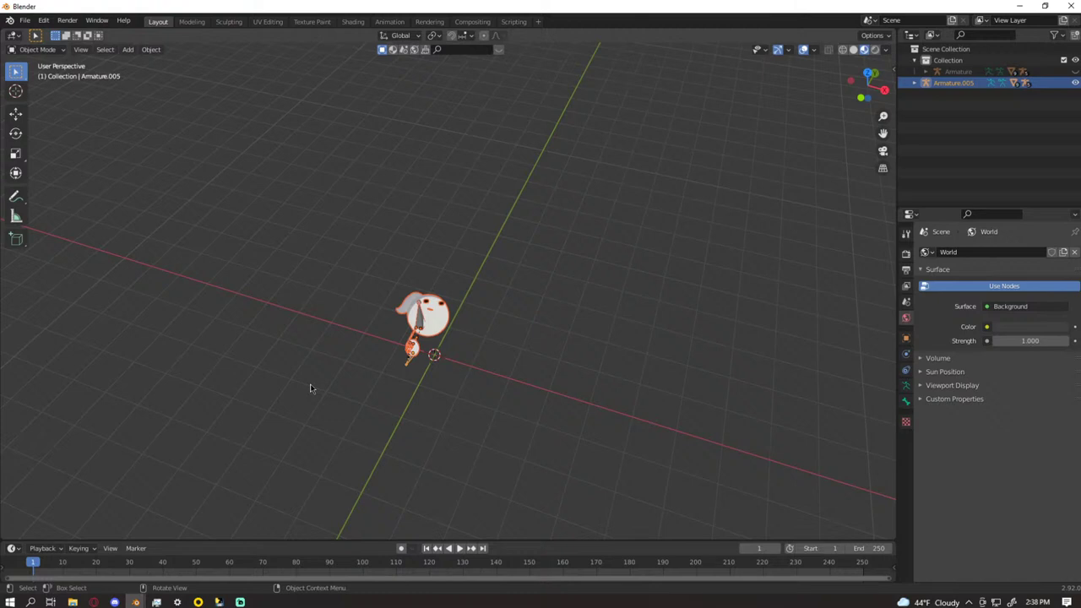
- Delete the imported copy, undo back to the visible original character, and deselect everything
key("Delete")
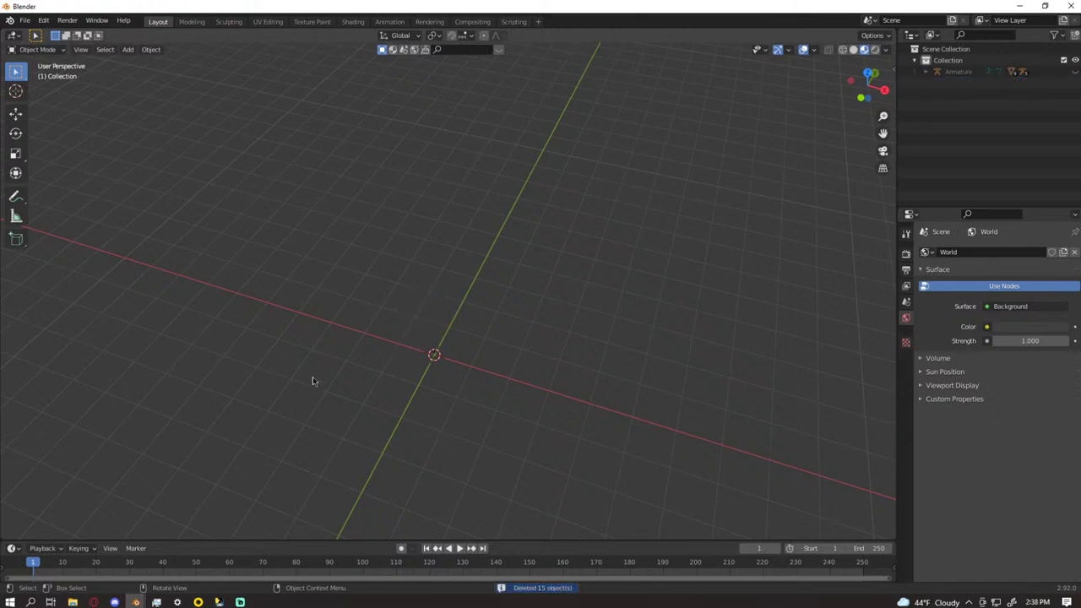
key("ctrl+z")
middle_click_drag(326, 369, 529, 296)
left_click(530, 297)
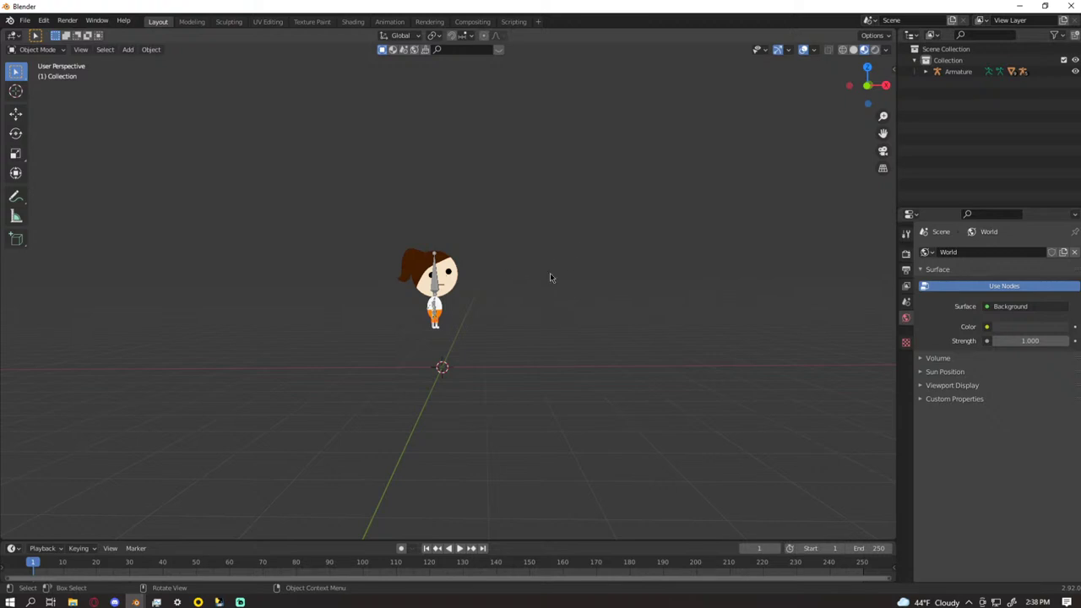
key("alt+Tab")
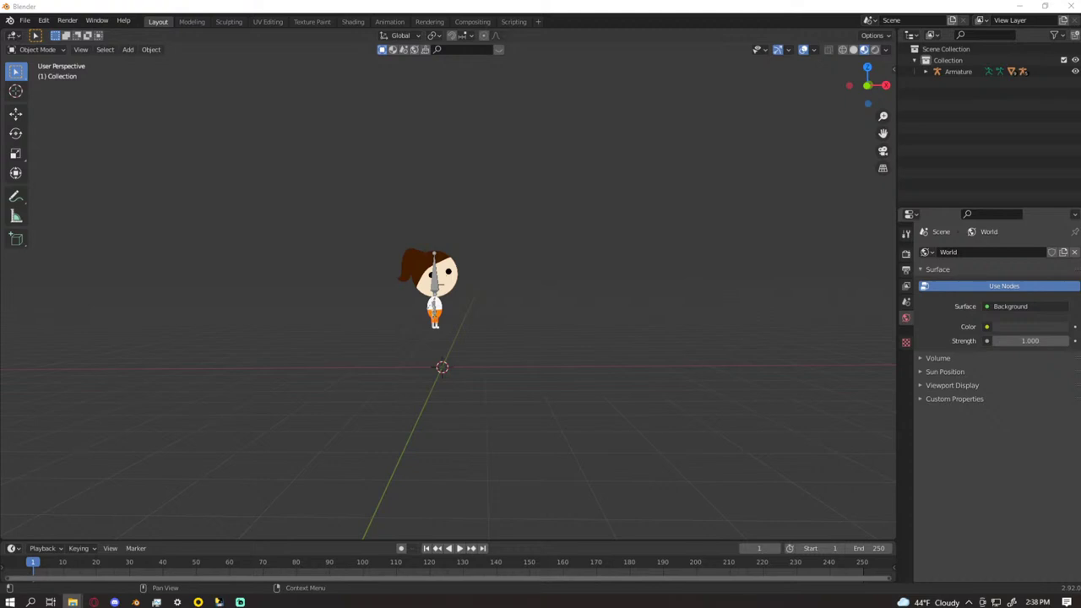
scroll(458, 245, "up", 6)
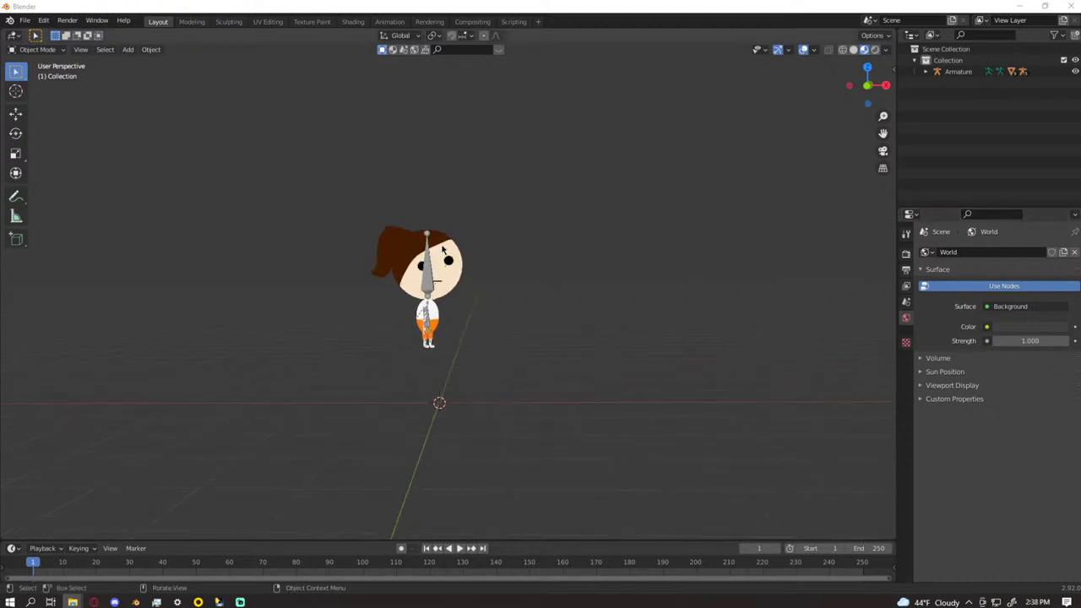
middle_click_drag(423, 240, 418, 233)
left_click(25, 20)
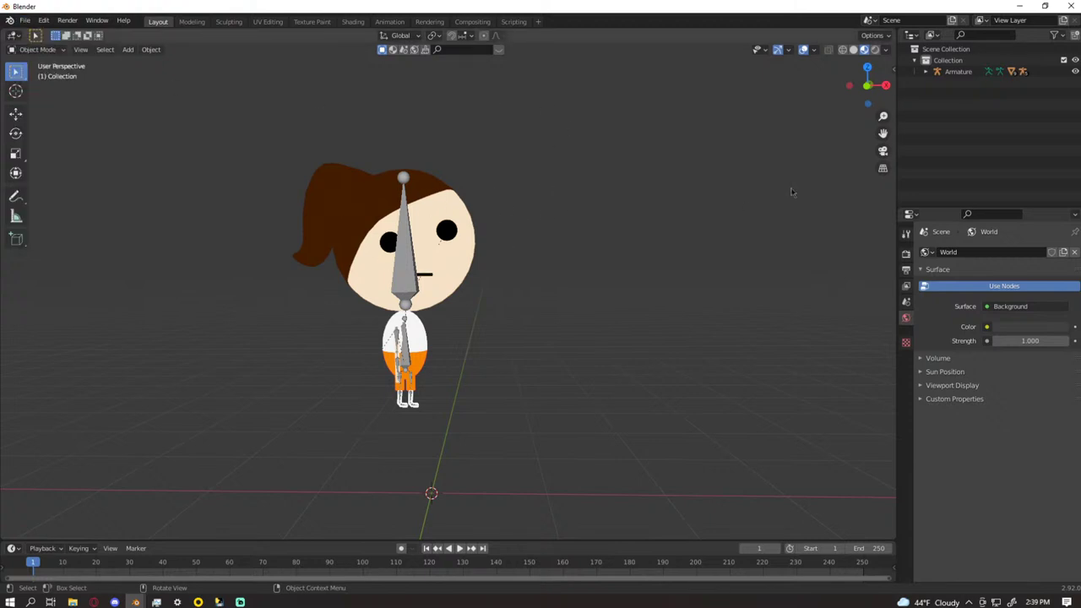
left_click(25, 21)
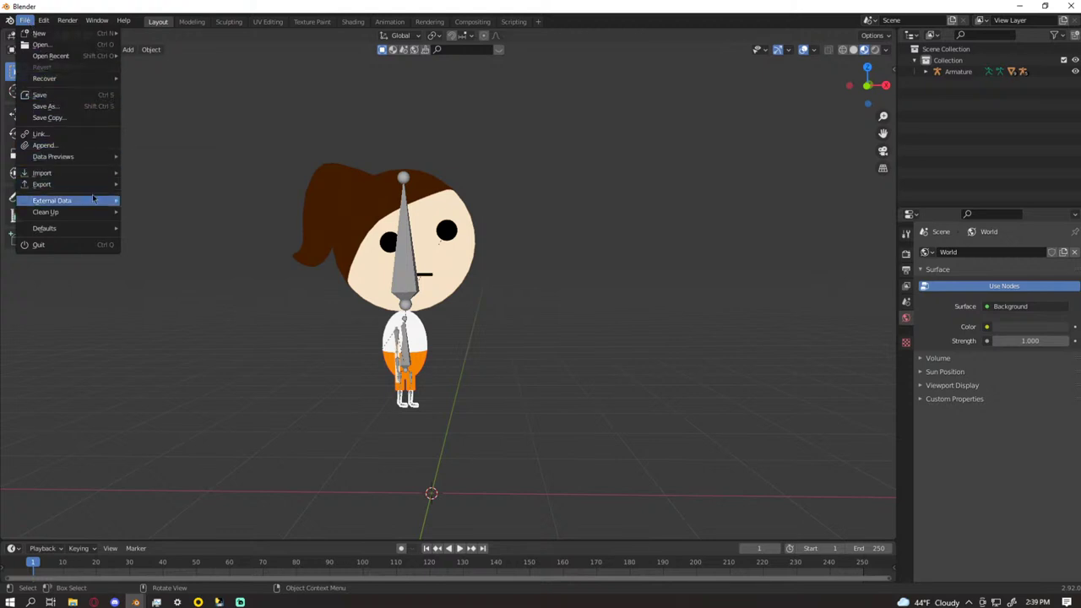
mouse_move(43, 36)
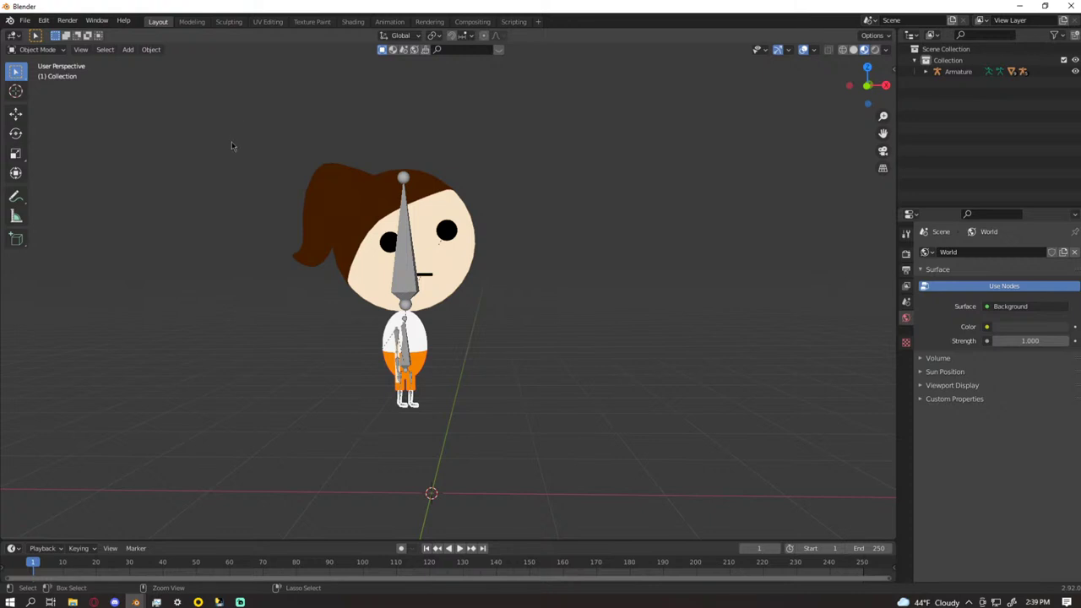
- Save the scene as Chell.blend in the Desktop's Asset Library\Characters\Games\Chell folder
key("ctrl+s")
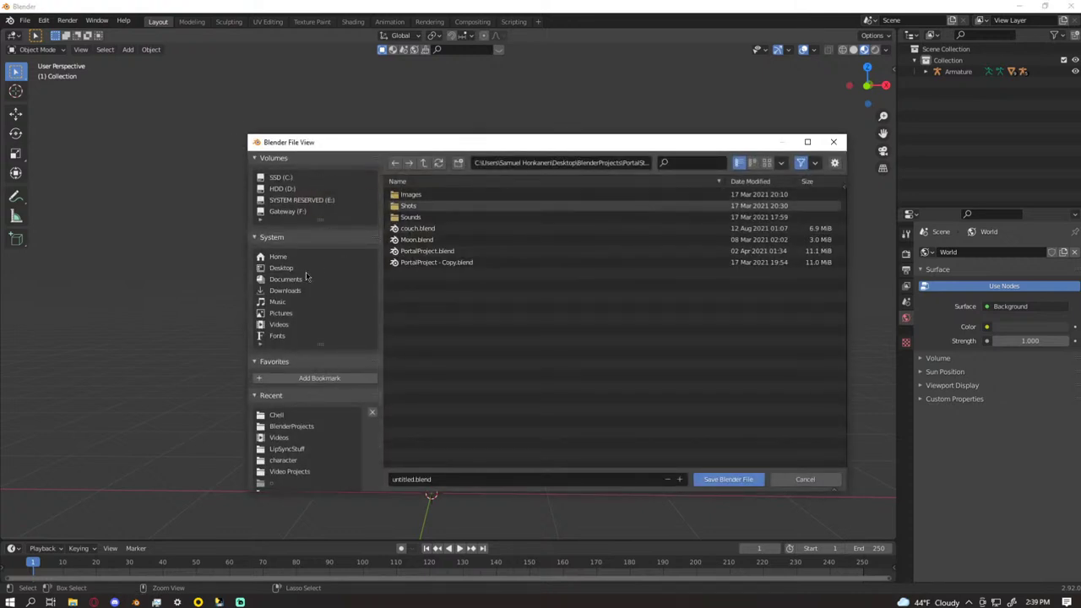
left_click(287, 269)
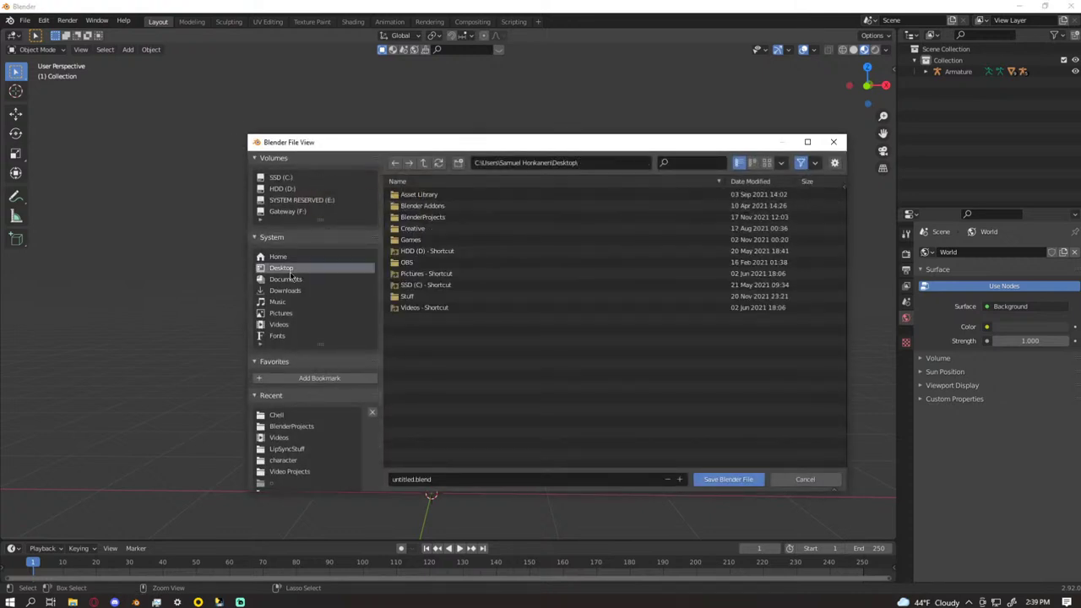
double_click(419, 195)
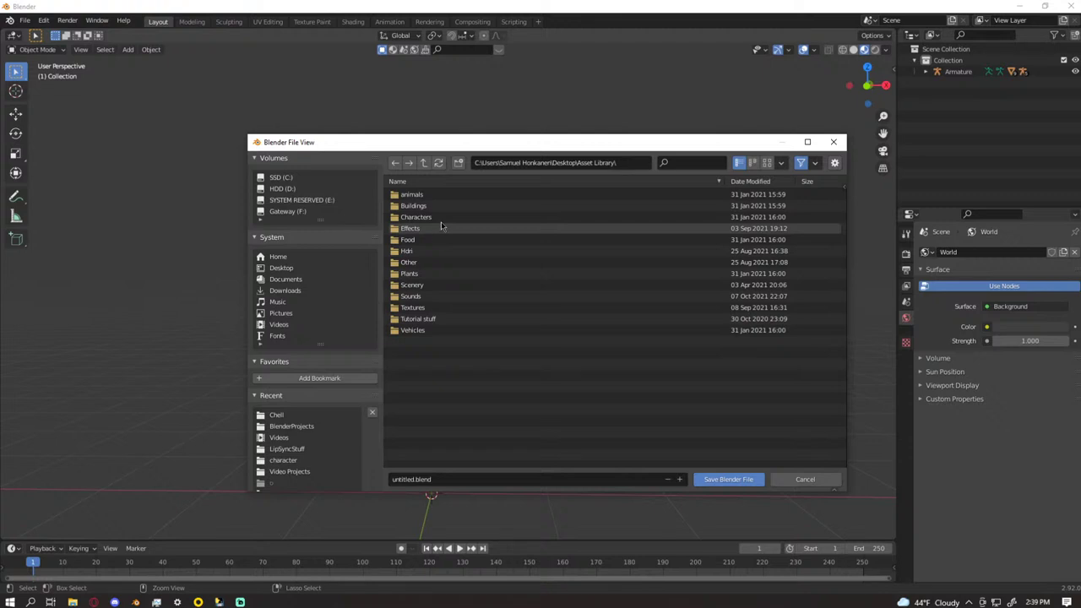
double_click(440, 218)
left_click(422, 241)
double_click(422, 241)
double_click(429, 207)
left_click(435, 479)
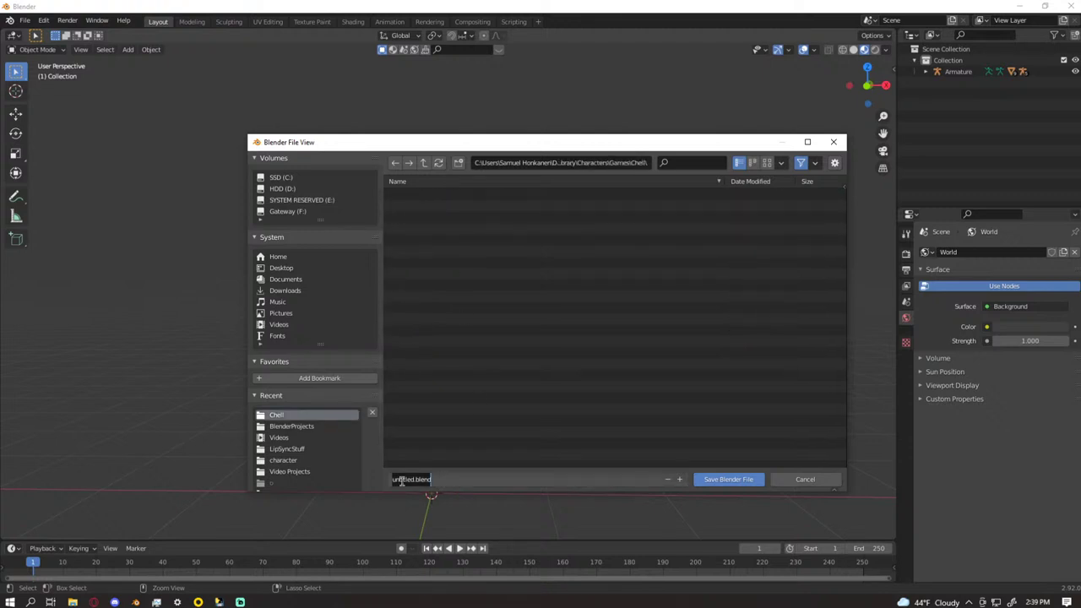
type("hell")
left_click(726, 479)
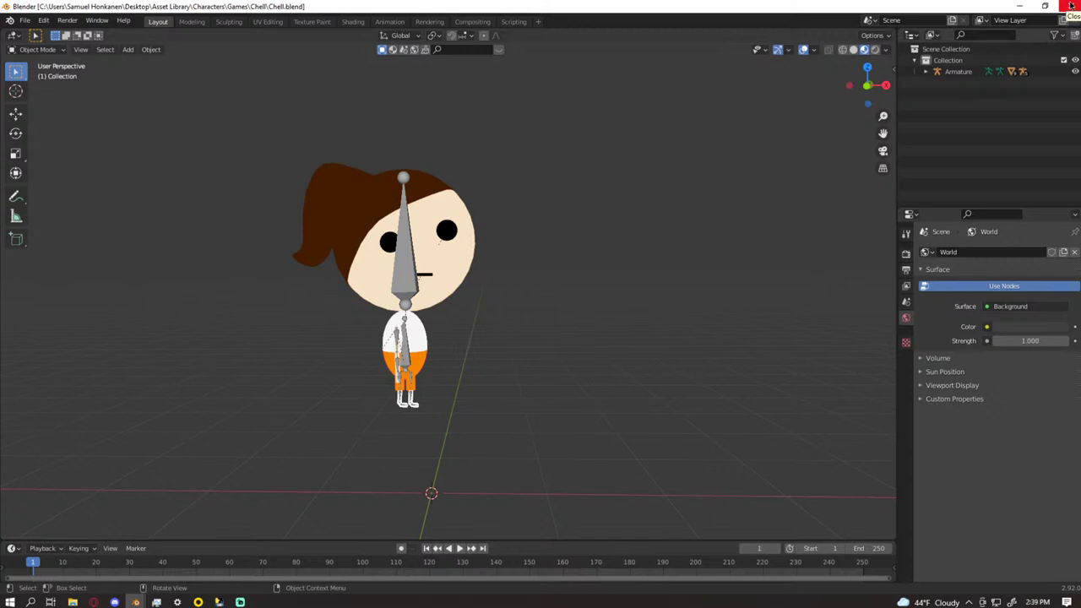
- Close the Chell.blend window and the PortalProject.blend window
left_click(1070, 5)
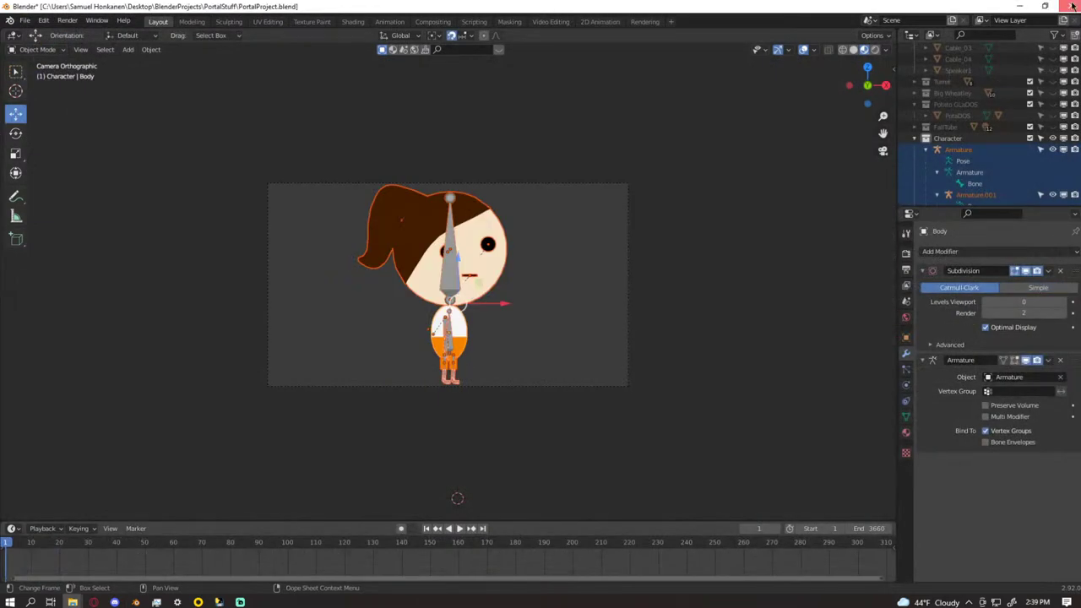
left_click(1070, 6)
left_click(564, 324)
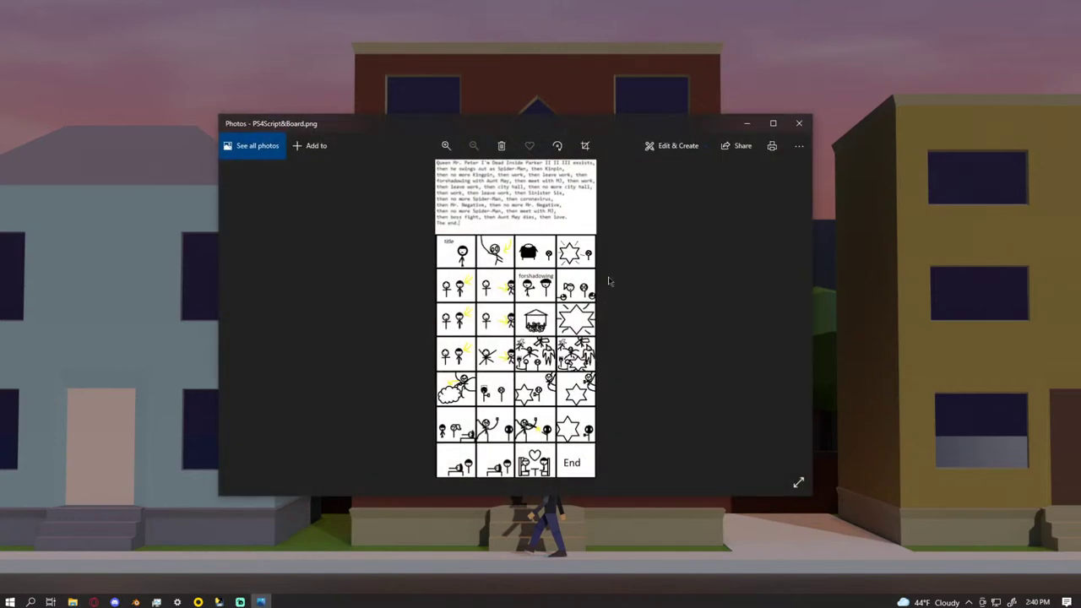
- Resize the PS4Script&Board.png window into a tall, narrow shape that fits the image and move it off this screen
left_click_drag(812, 381, 439, 366)
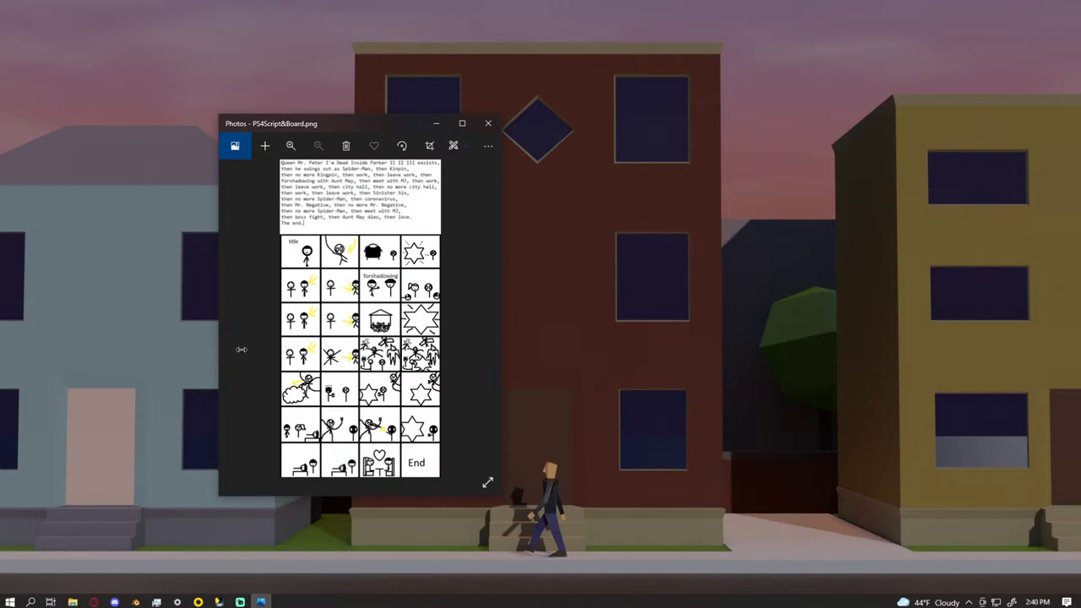
left_click_drag(375, 496, 374, 603)
left_click_drag(405, 9, 513, 12)
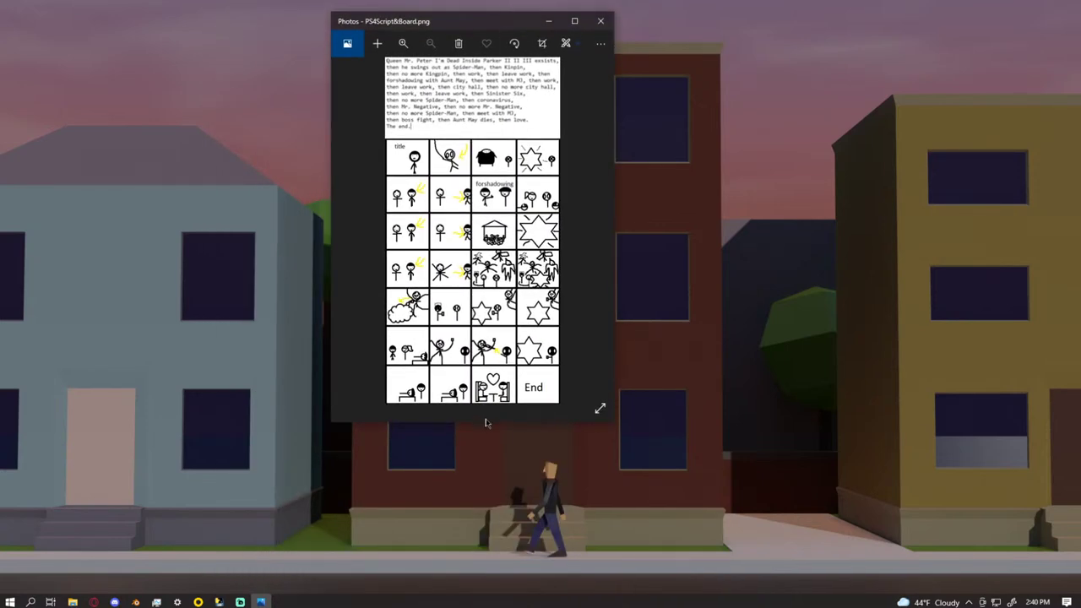
left_click_drag(486, 422, 471, 557)
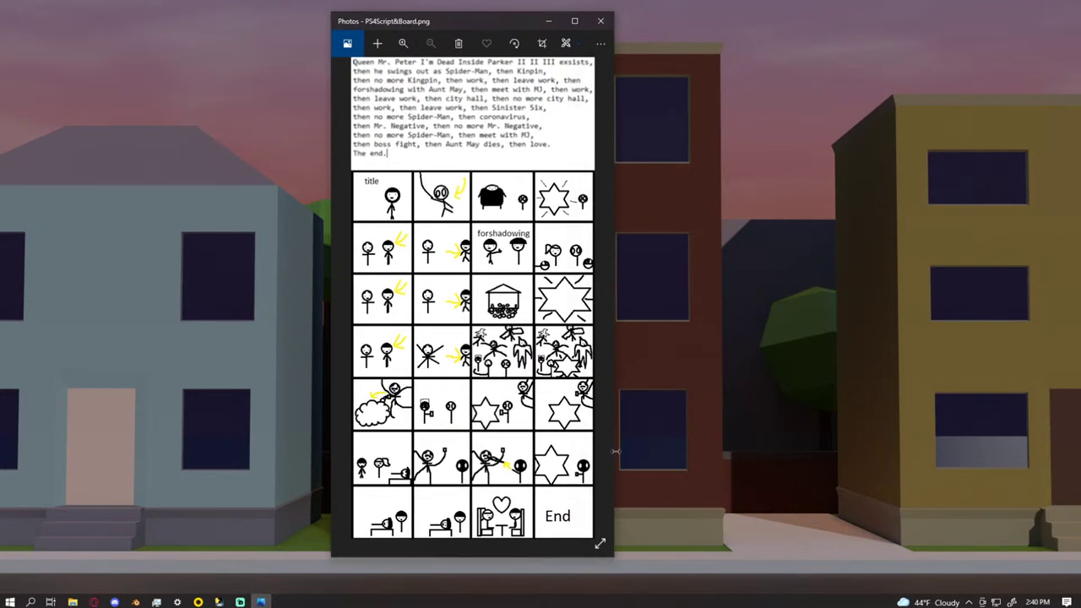
mouse_move(504, 557)
left_mouse_down()
mouse_move(492, 586)
mouse_move(493, 564)
left_mouse_up()
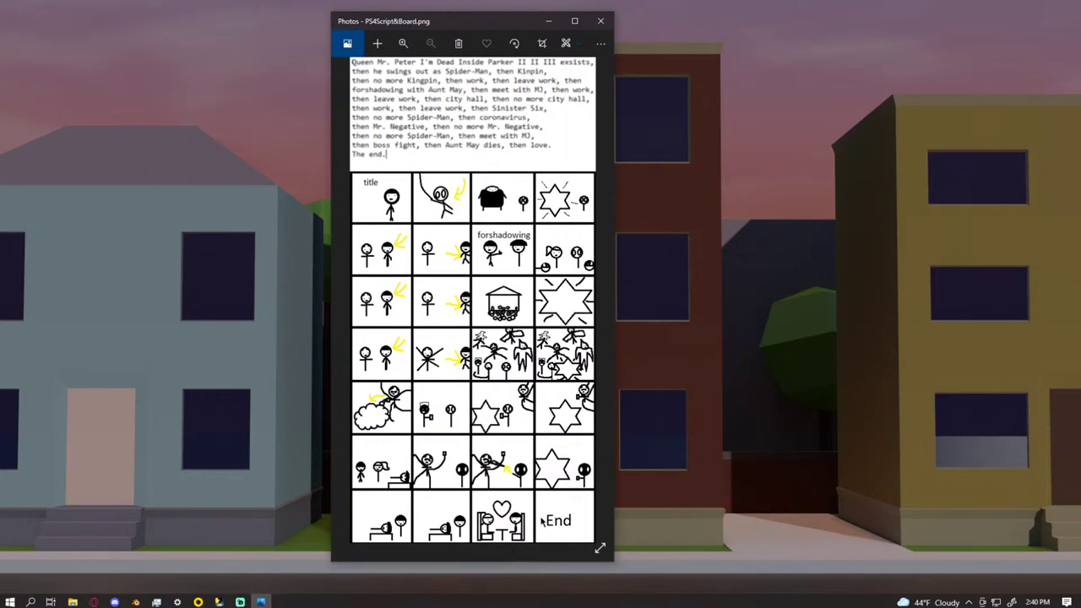
left_click_drag(506, 28, 1080, 34)
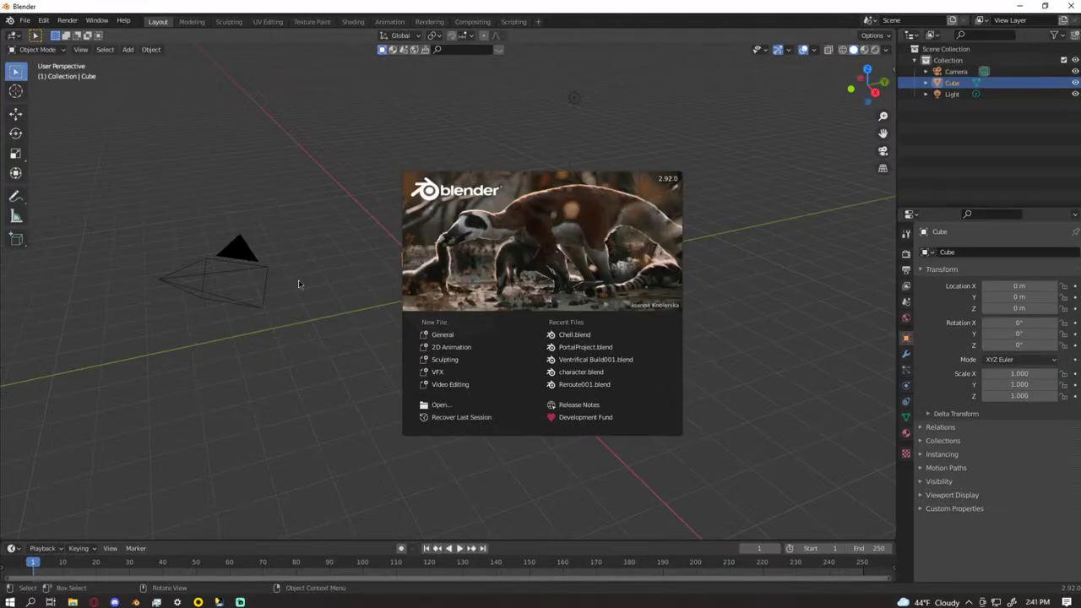
- Switch to a new Blender scene and delete the default cube, camera and light
left_click(343, 290)
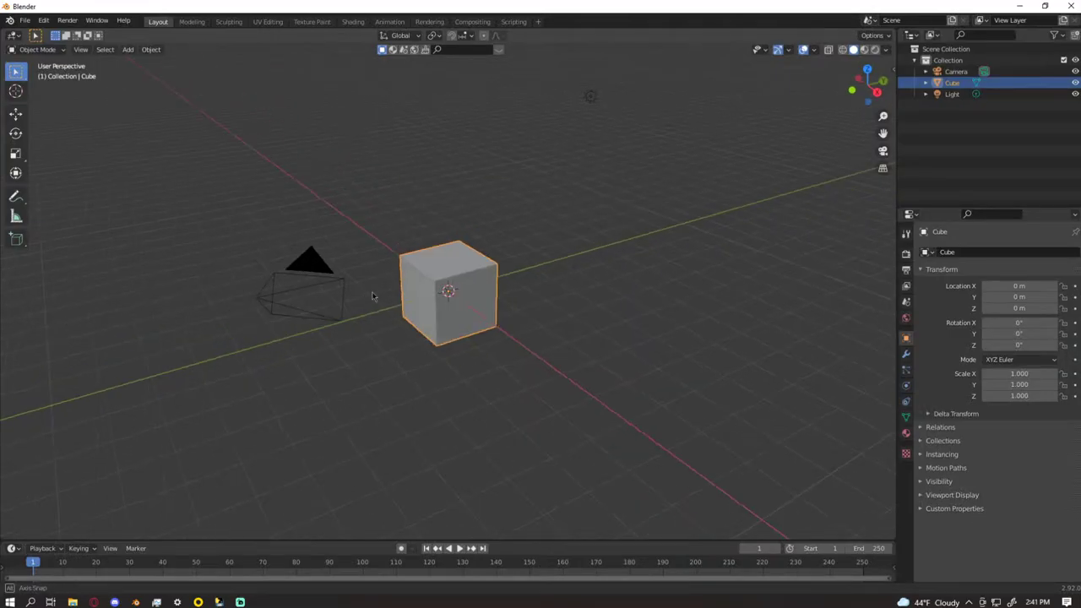
middle_click_drag(369, 296, 297, 355)
key("Delete")
key("a")
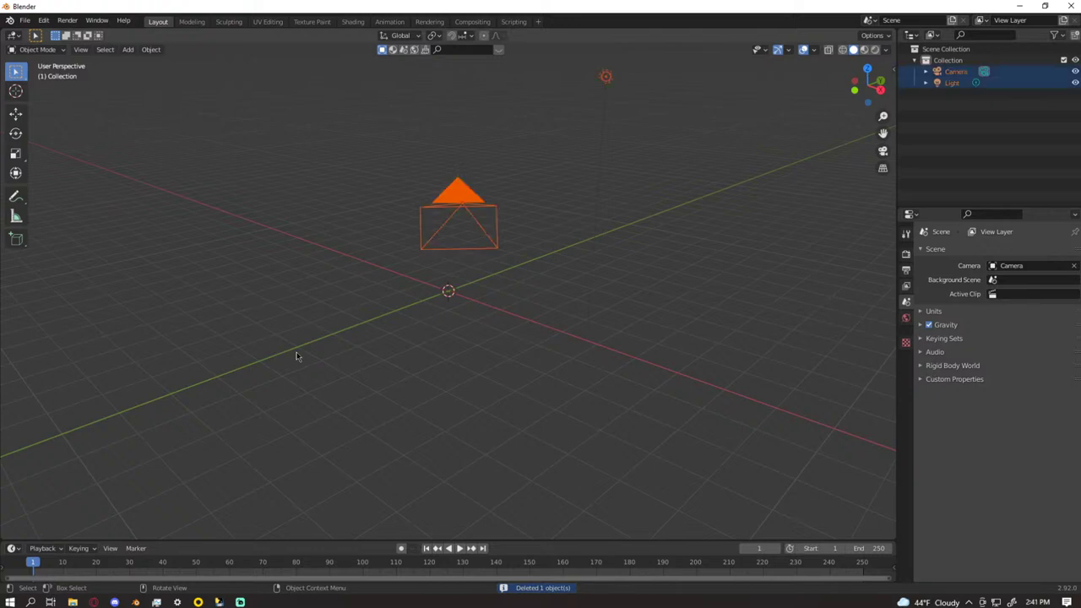
key("Delete")
middle_click_drag(483, 306, 533, 301)
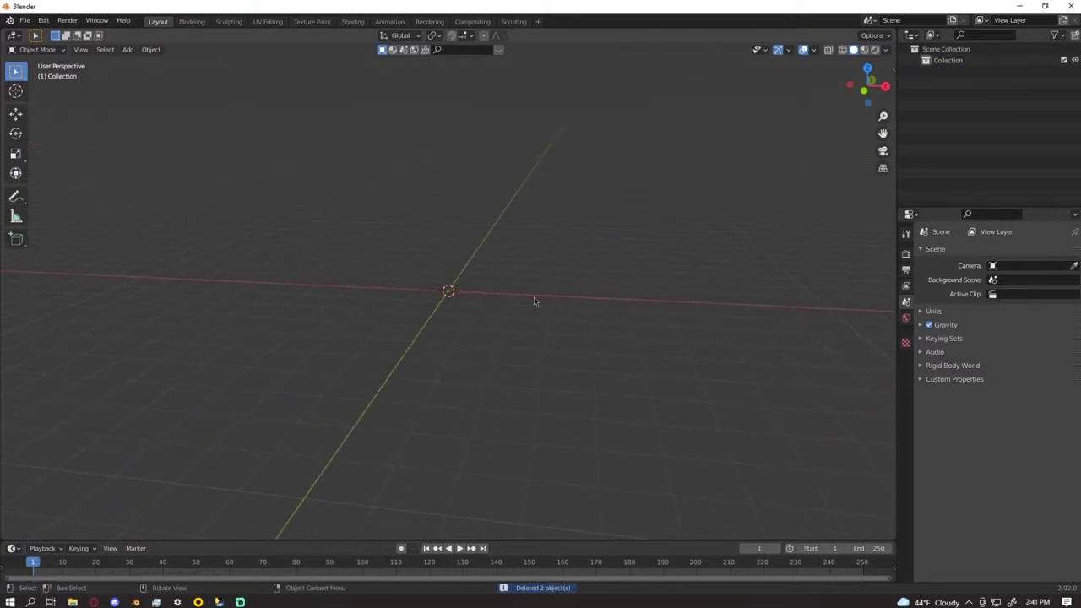
- Start appending and open Chell.blend from the Desktop's Asset Library\Characters\Games\Chell folder
left_click(25, 20)
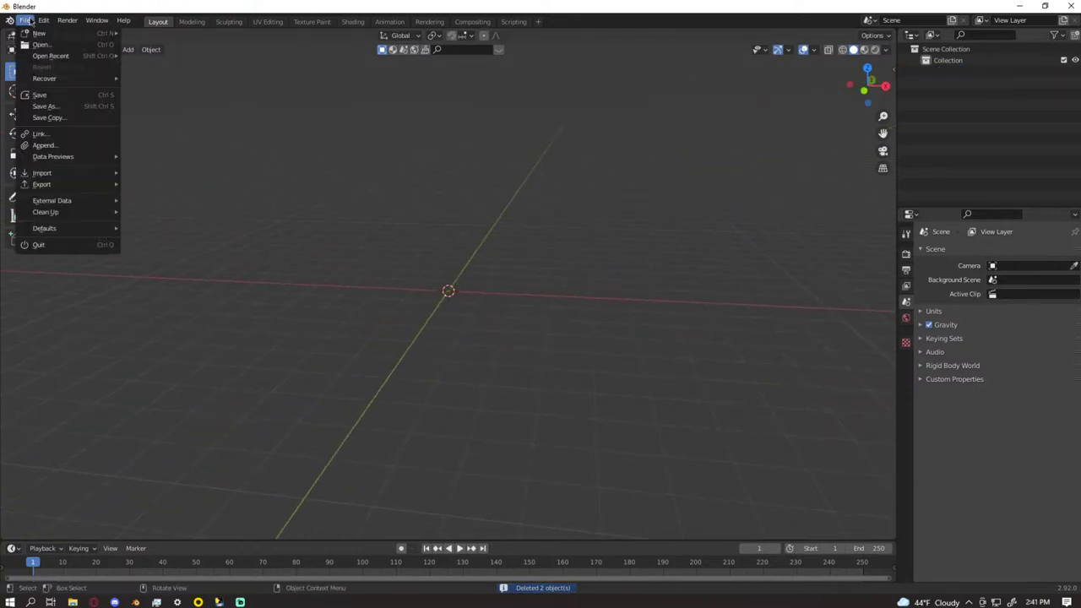
left_click(62, 148)
left_click(252, 269)
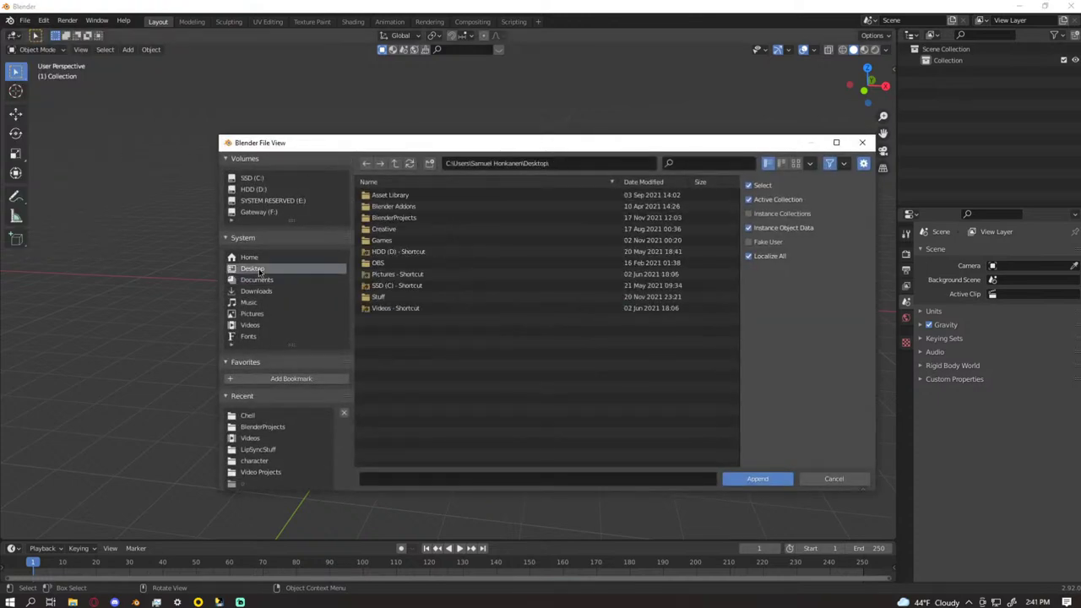
double_click(396, 208)
key("BackSpace")
double_click(403, 197)
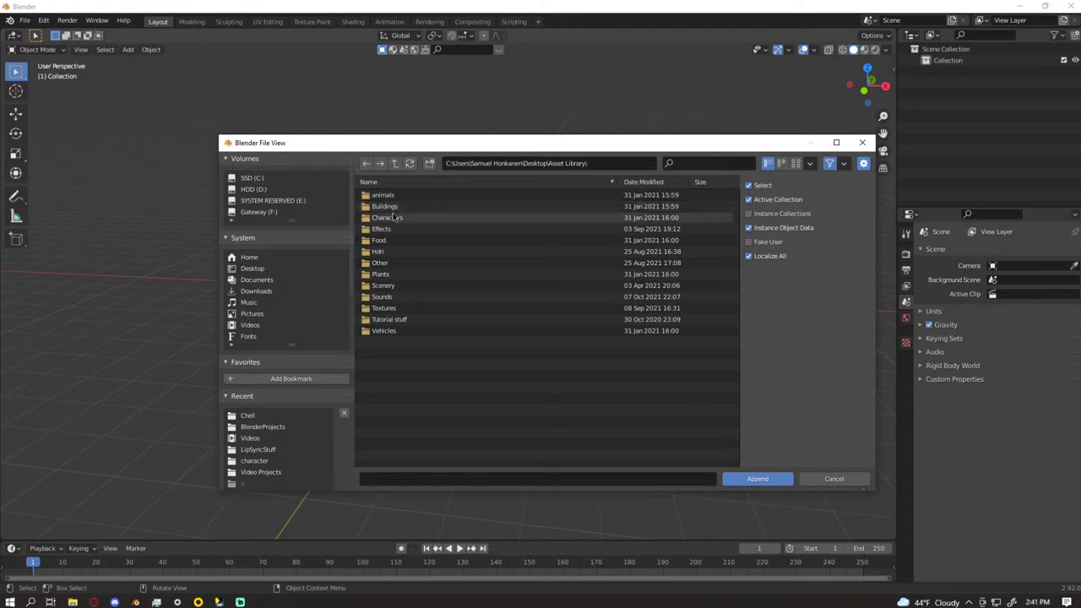
double_click(396, 207)
double_click(386, 240)
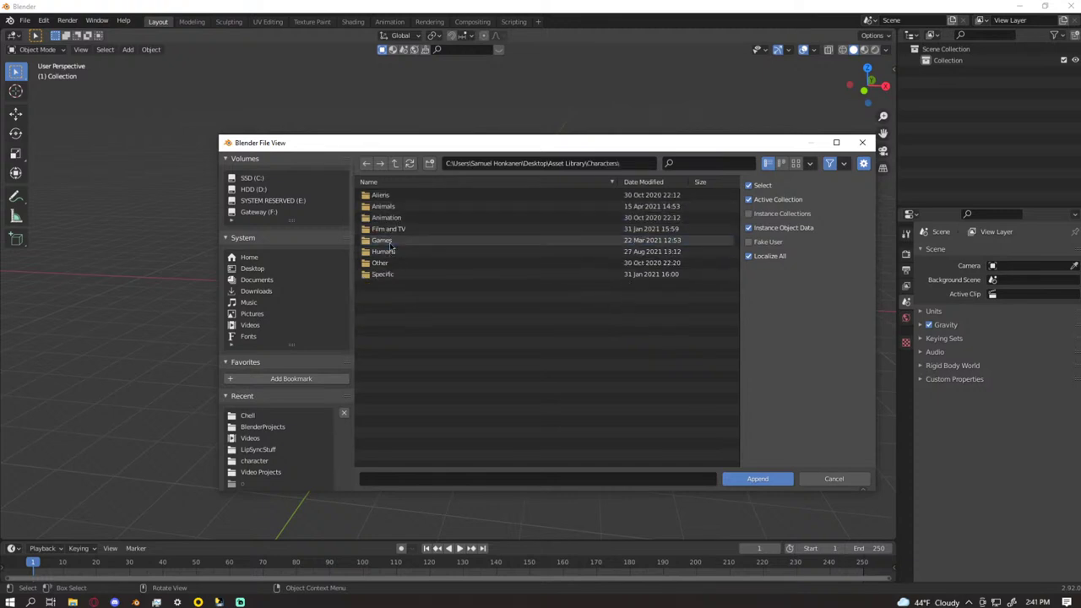
left_click(406, 209)
double_click(406, 208)
left_click(754, 478)
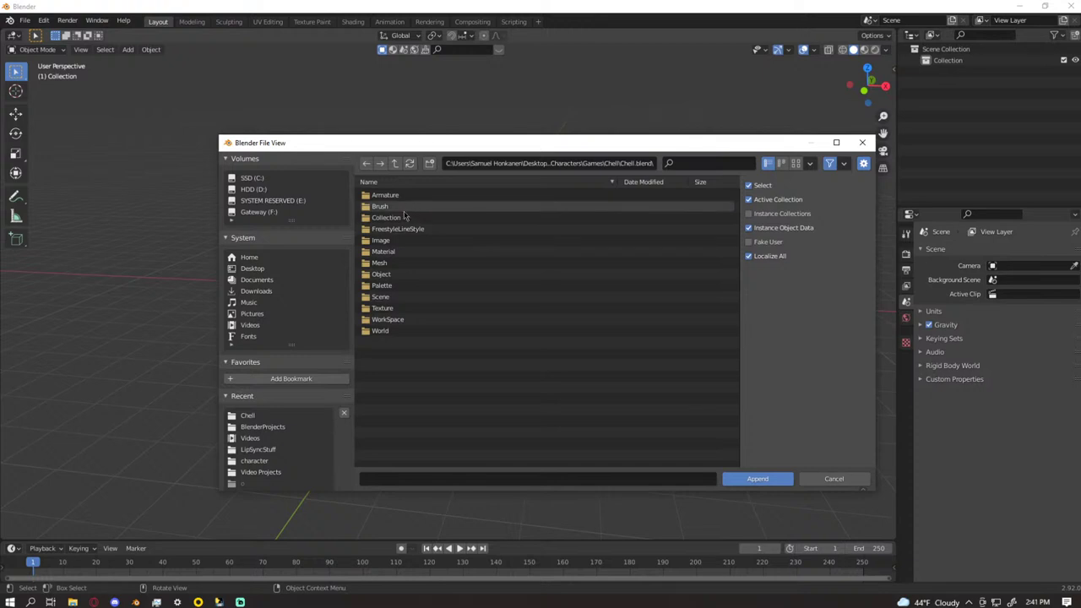
- Append all of Chell.blend's objects, from Arm.001 through Mouth, including every armature
left_click(396, 275)
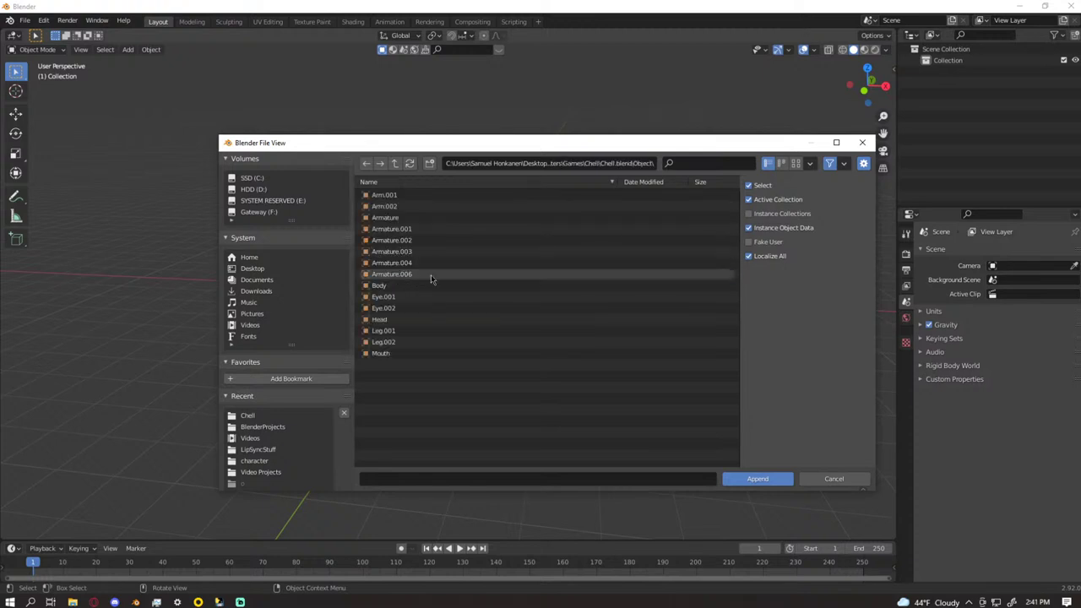
left_click_drag(448, 388, 416, 186)
left_click(756, 479)
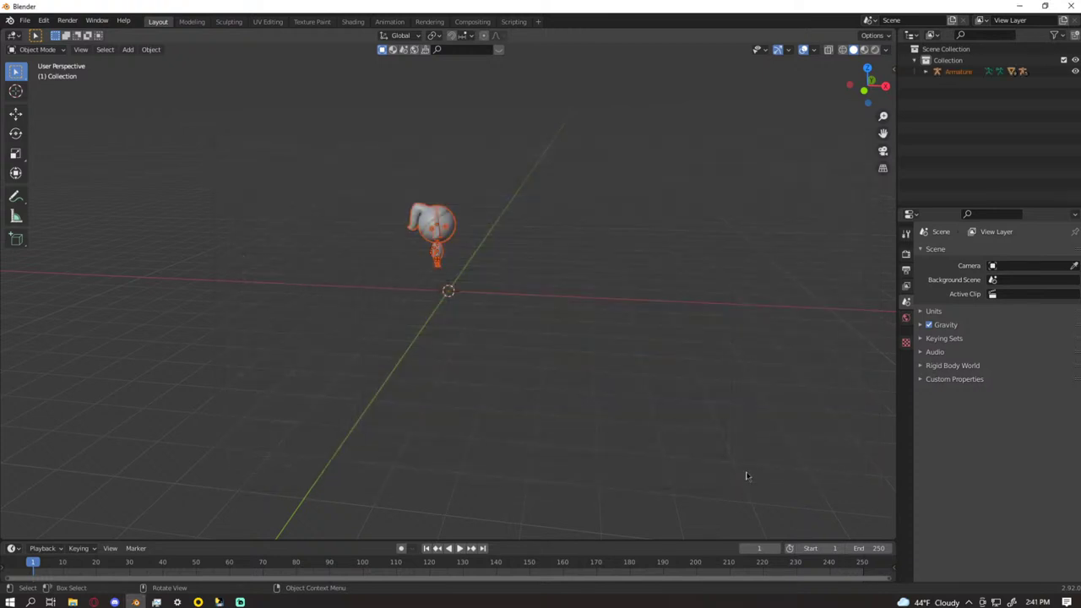
- Set the viewport to Material Preview shading and examine the appended character up close
left_click(864, 49)
scroll(515, 237, "up", 8)
middle_click_drag(504, 220, 475, 314)
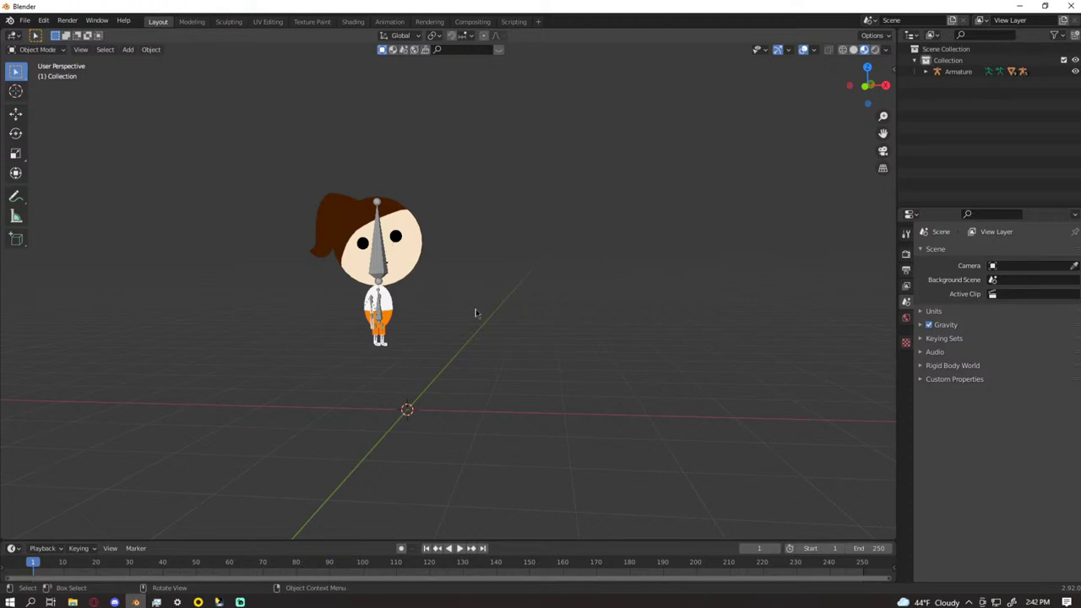
middle_click_drag(476, 297, 487, 272)
scroll(475, 274, "up", 5)
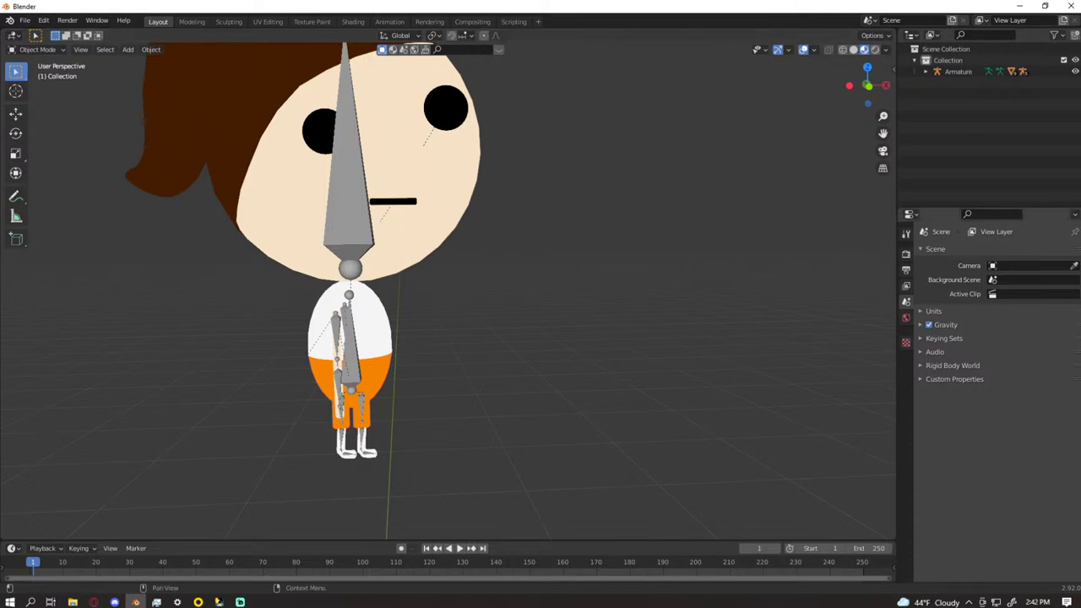
- Set the viewport to the front orthographic view and compare the character in Solid and Material Preview shading
key("alt+Tab")
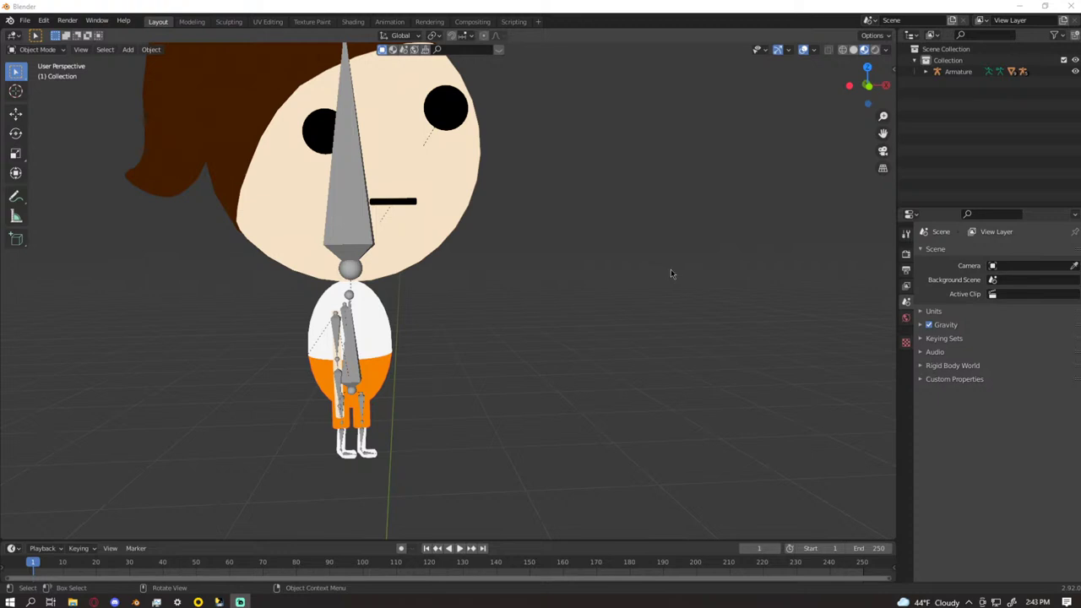
scroll(670, 268, "down", 3)
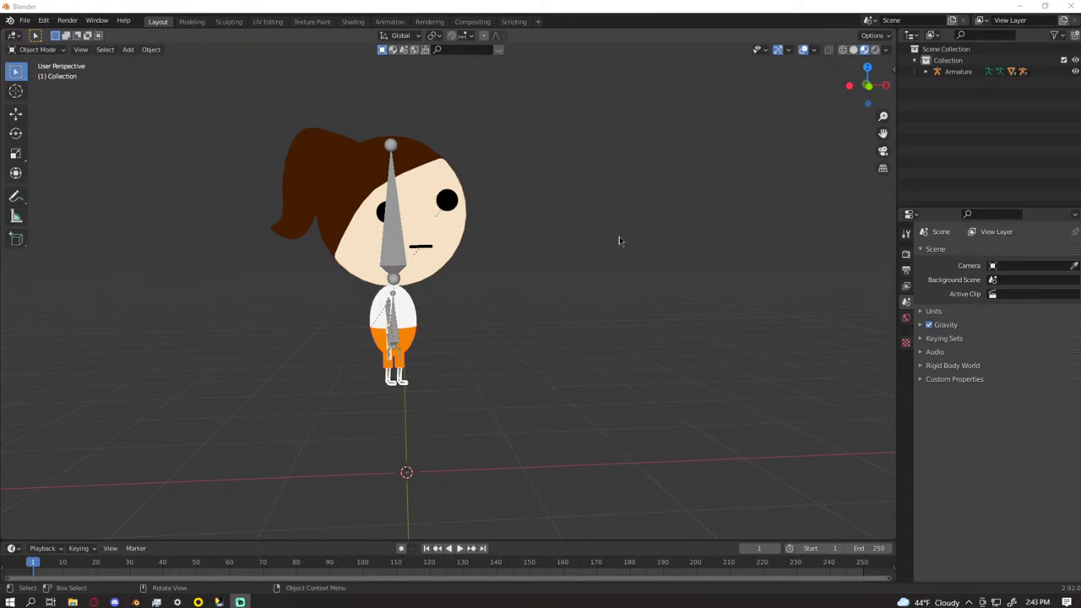
key("KP_1")
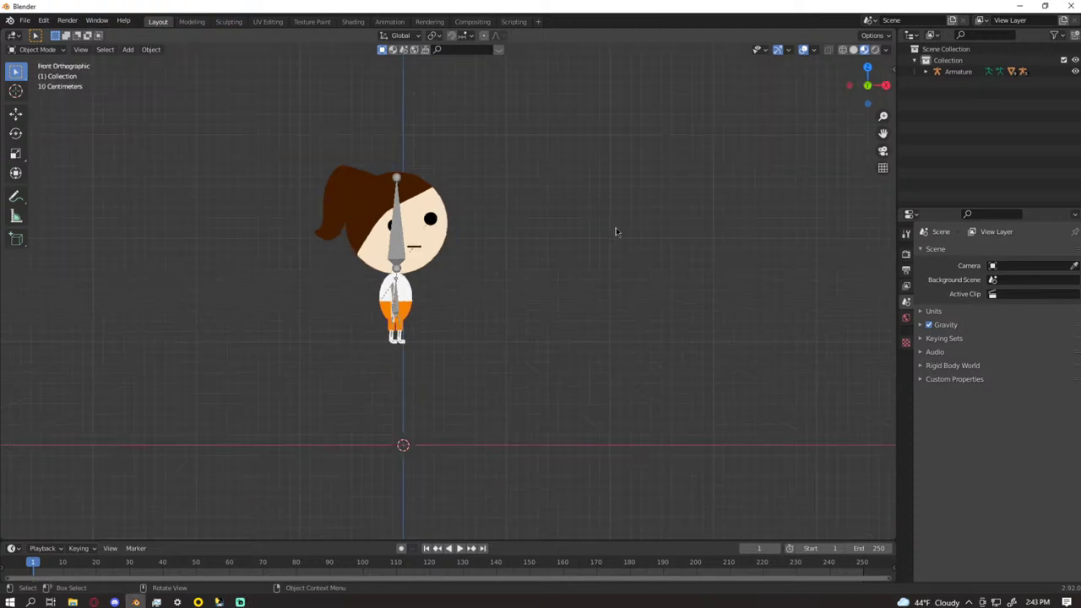
scroll(359, 226, "up", 5)
middle_click_drag(359, 226, 422, 336, "shift")
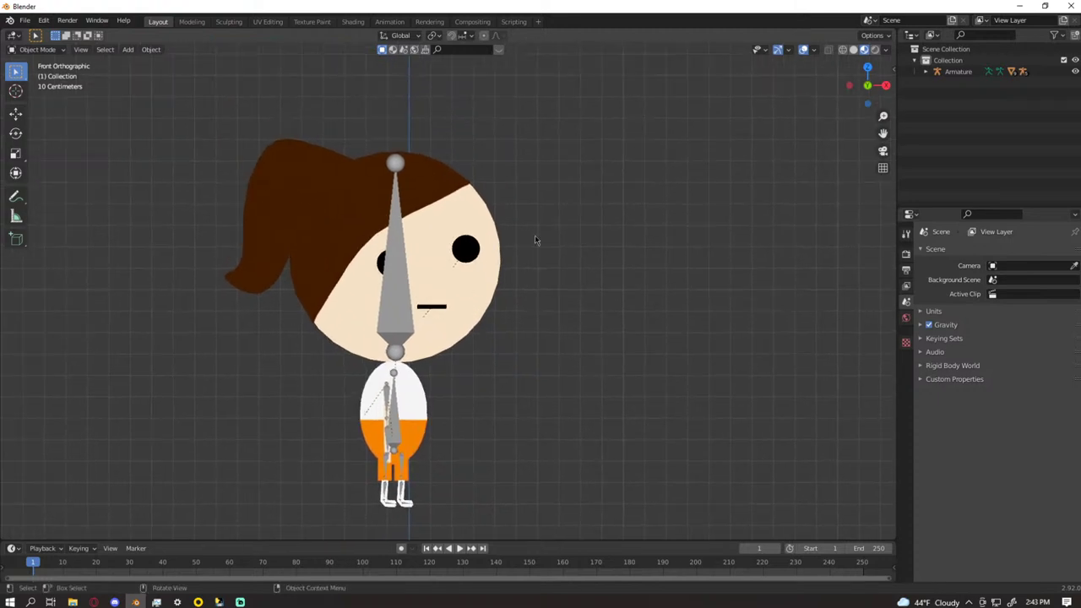
left_click(853, 49)
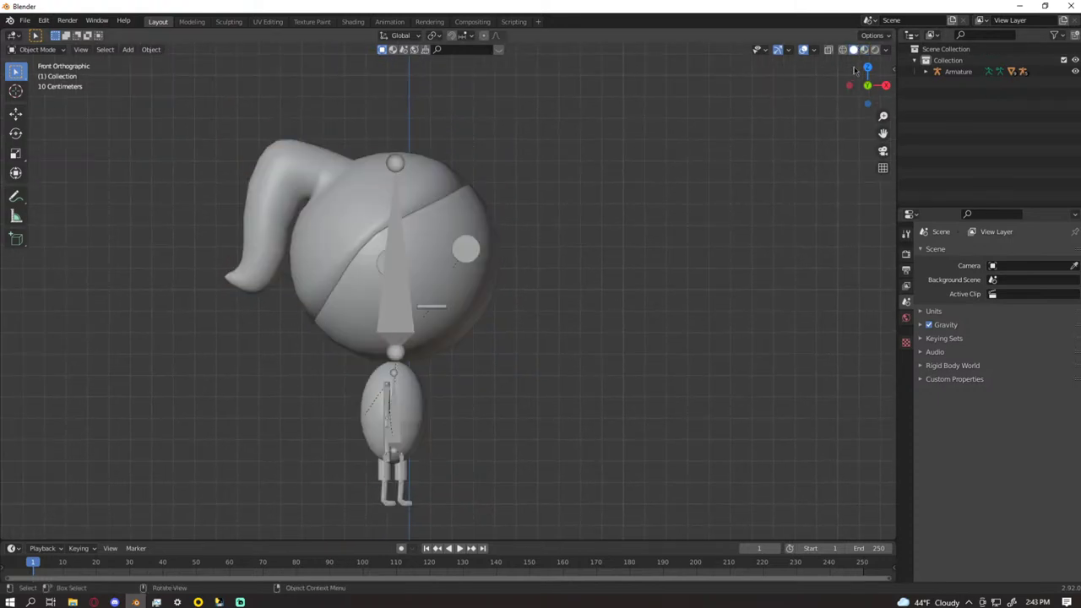
left_click(864, 49)
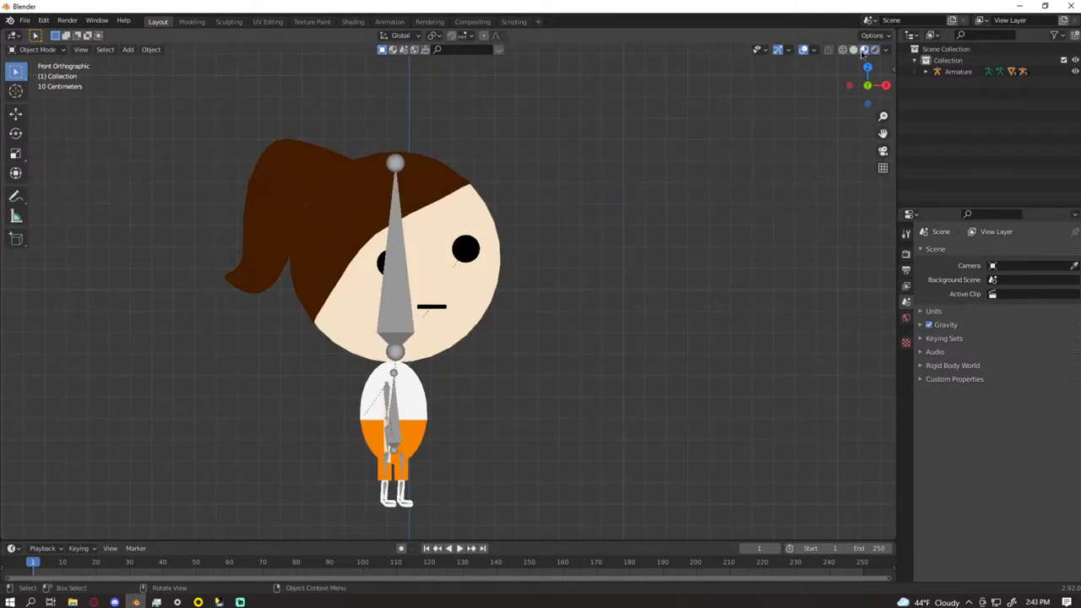
- Add a camera and align it to the front view of the character
scroll(559, 142, "down", 5)
key("shift+a")
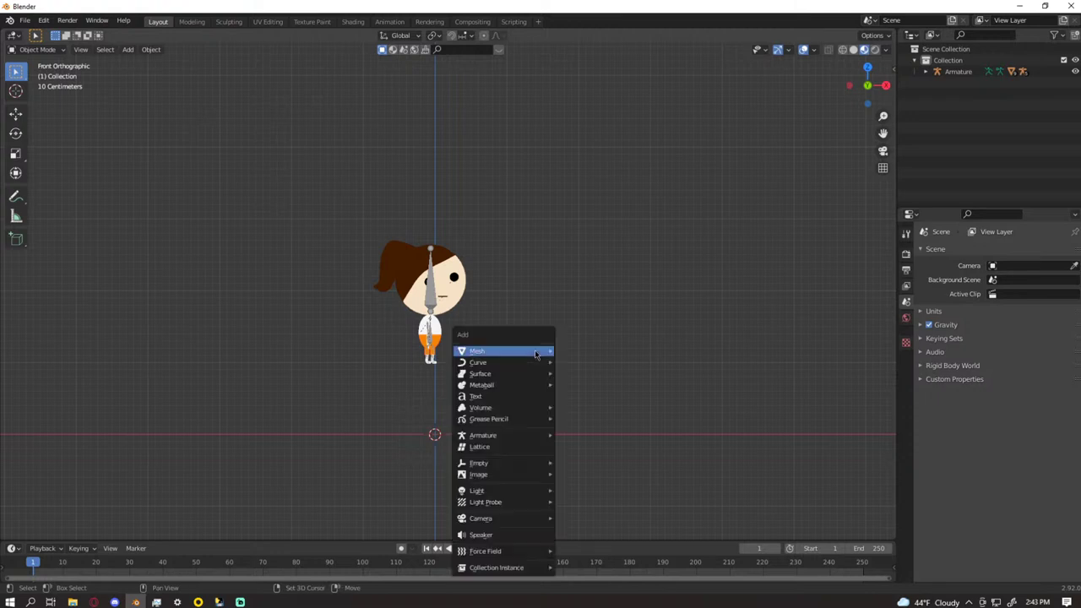
mouse_move(524, 518)
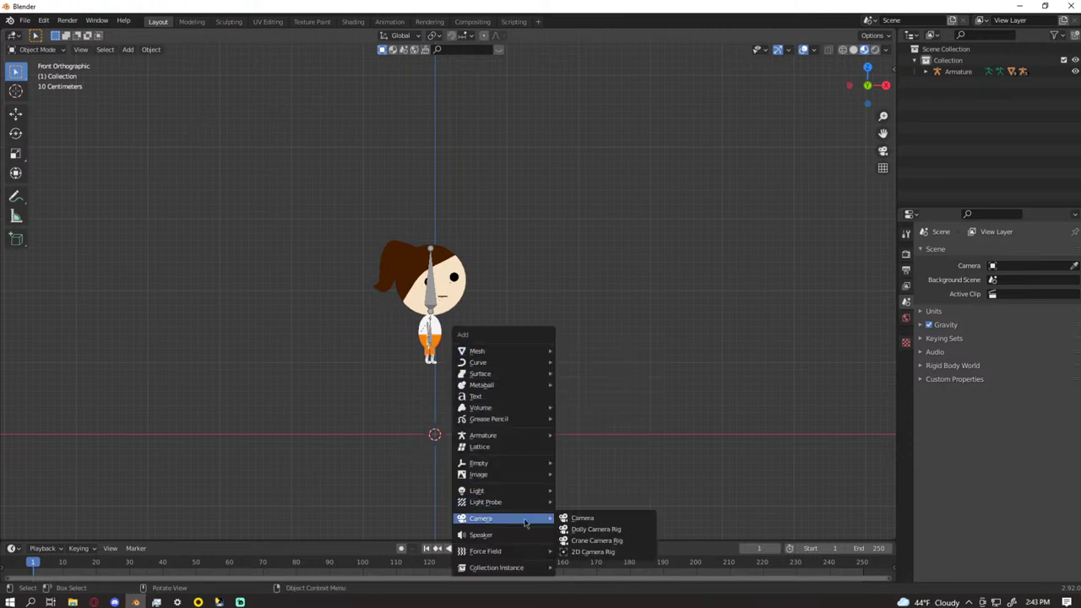
left_click(612, 518)
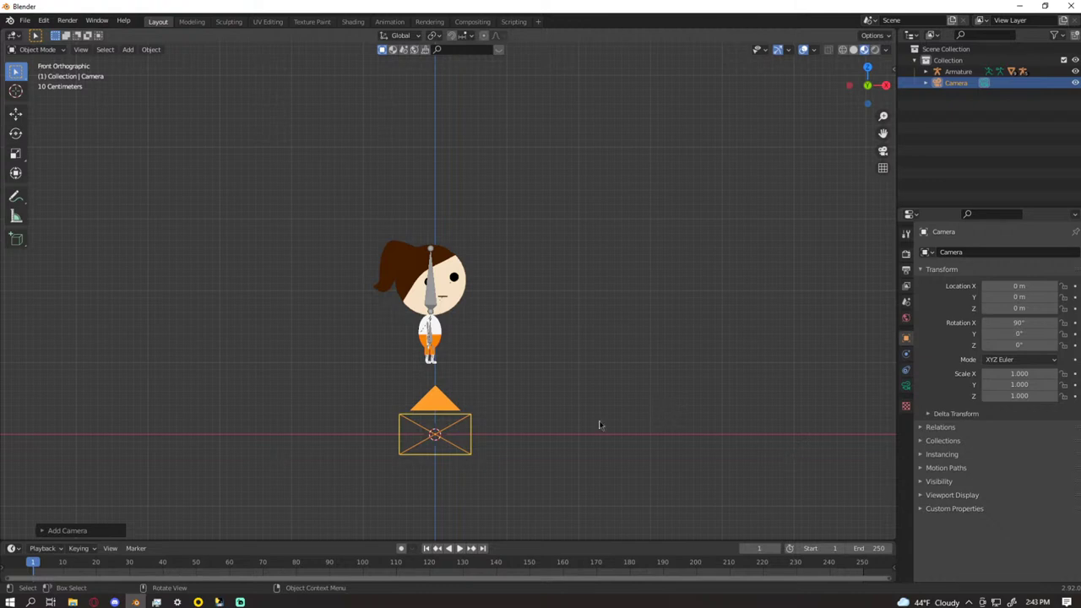
key("KP_0")
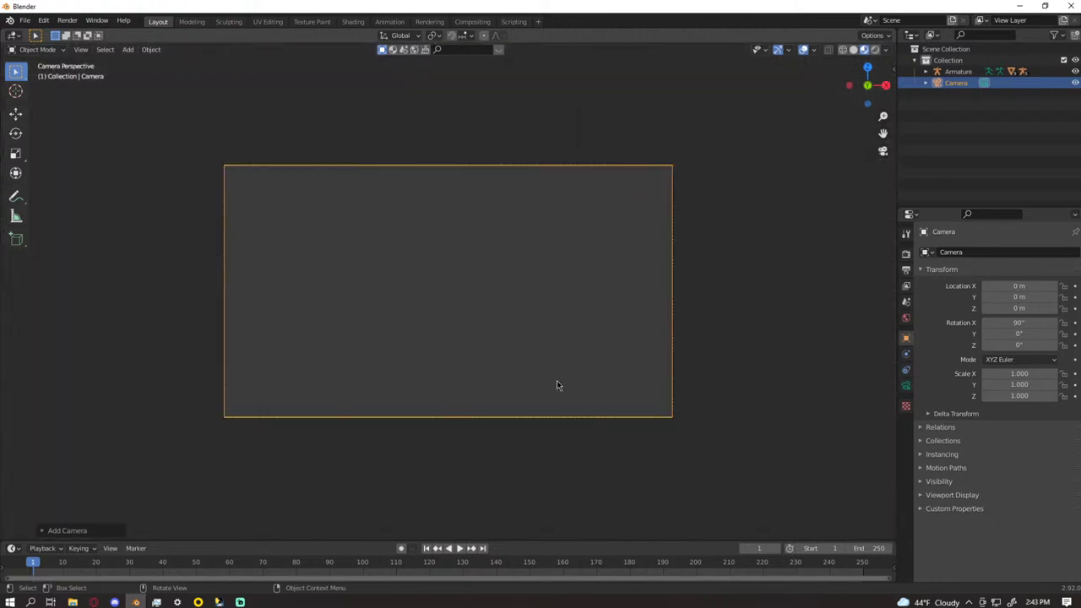
key("KP_0")
scroll(459, 350, "up", 5)
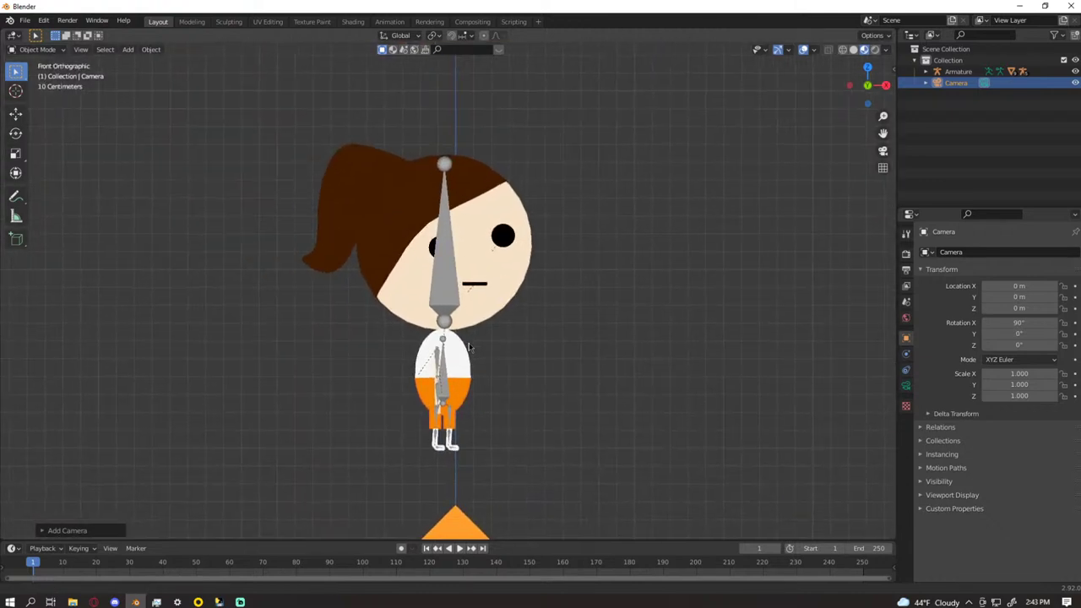
key("ctrl")
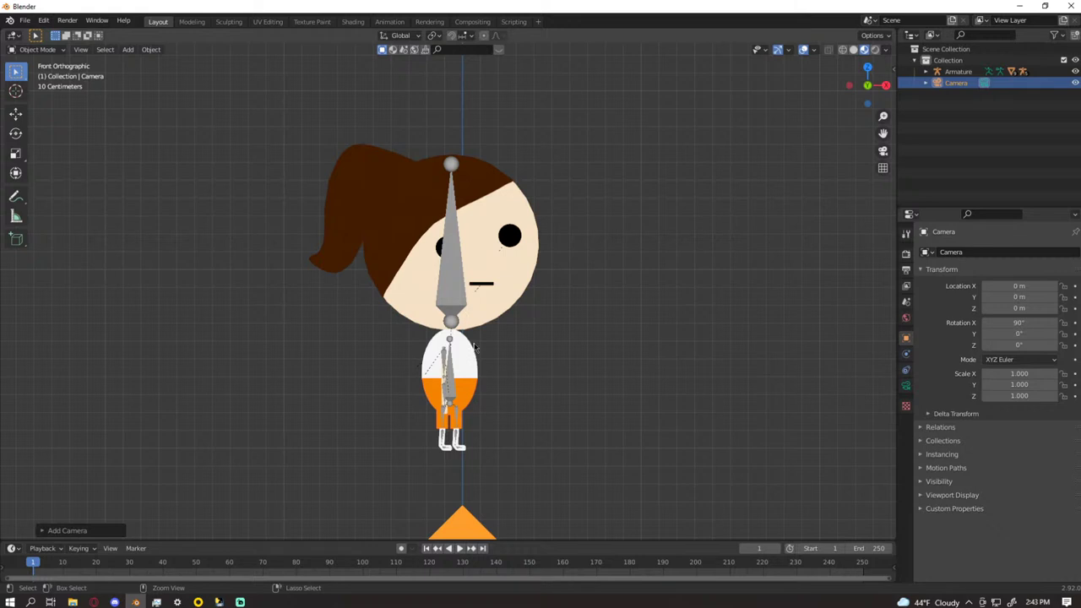
key("ctrl+alt+KP_0")
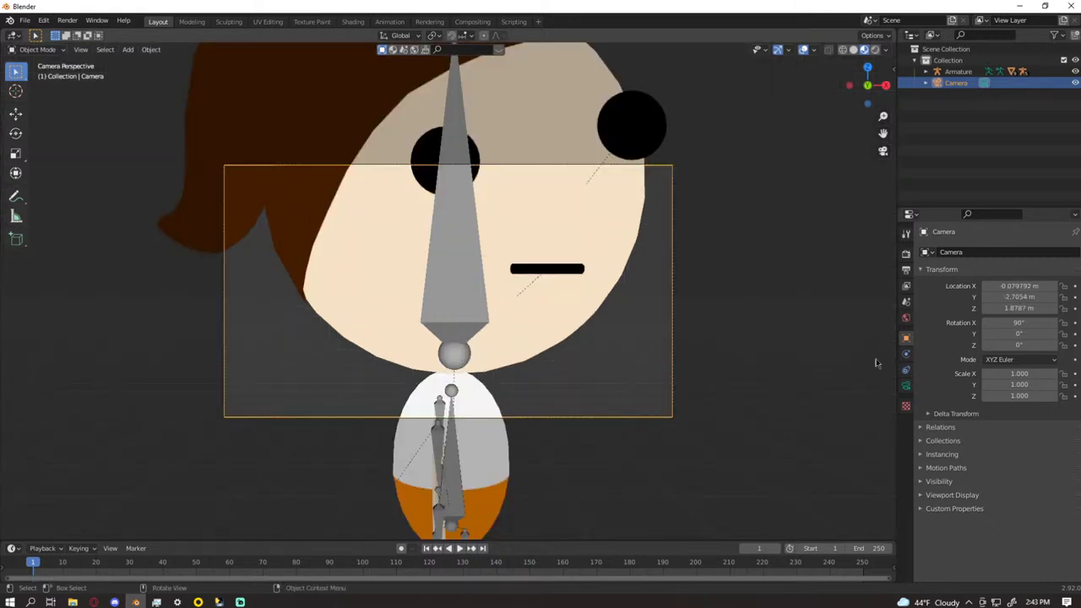
- Set the camera's lens type to Orthographic and check how the character looks through it
left_click(906, 386)
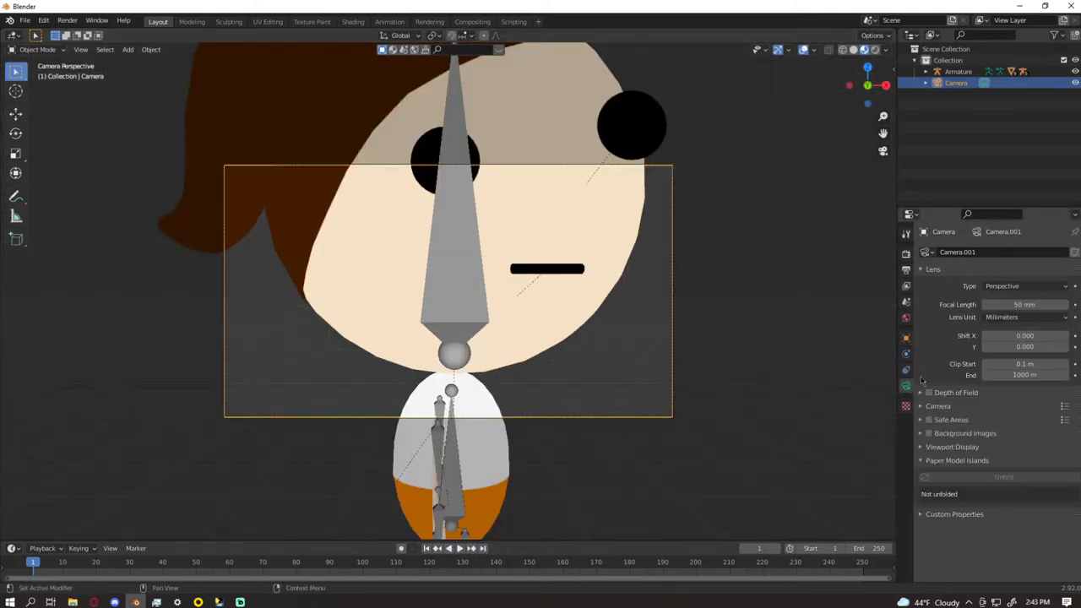
left_click(1009, 285)
left_click(1010, 313)
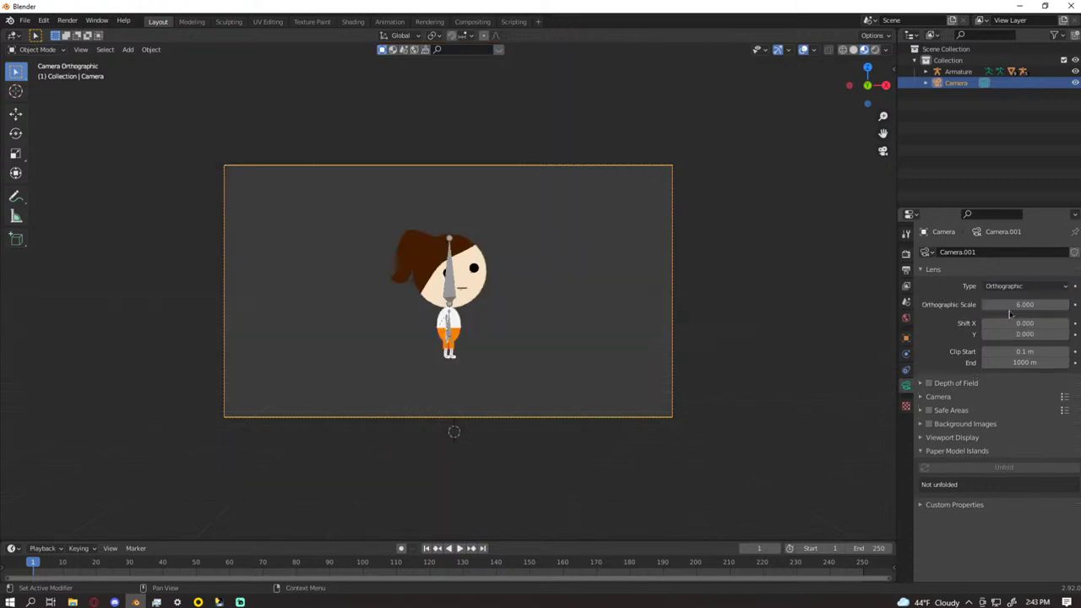
scroll(474, 291, "up", 5)
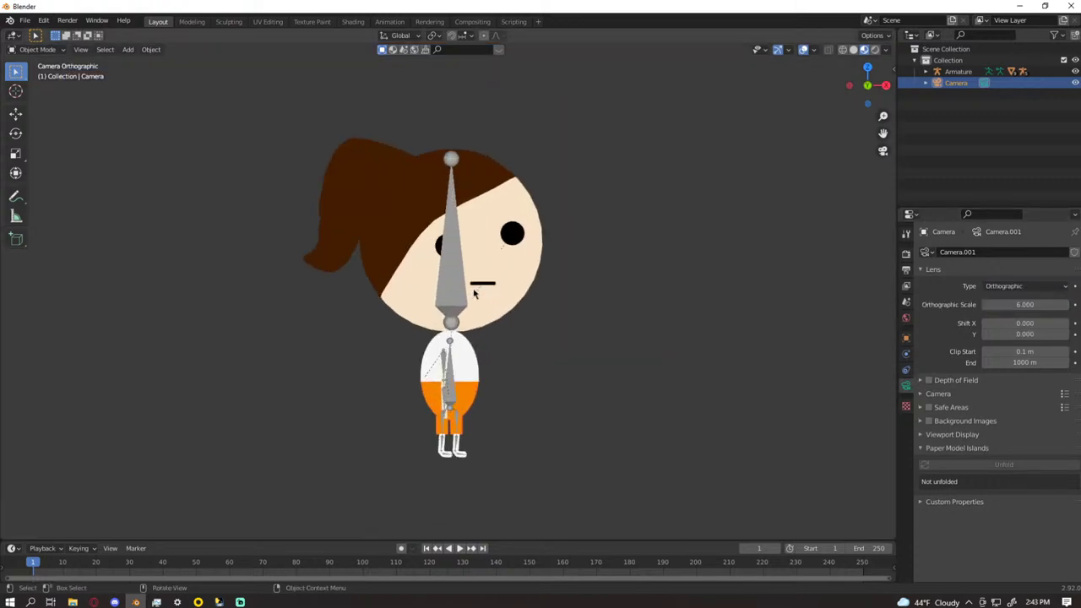
middle_click_drag(523, 279, 499, 282)
scroll(498, 282, "down", 9)
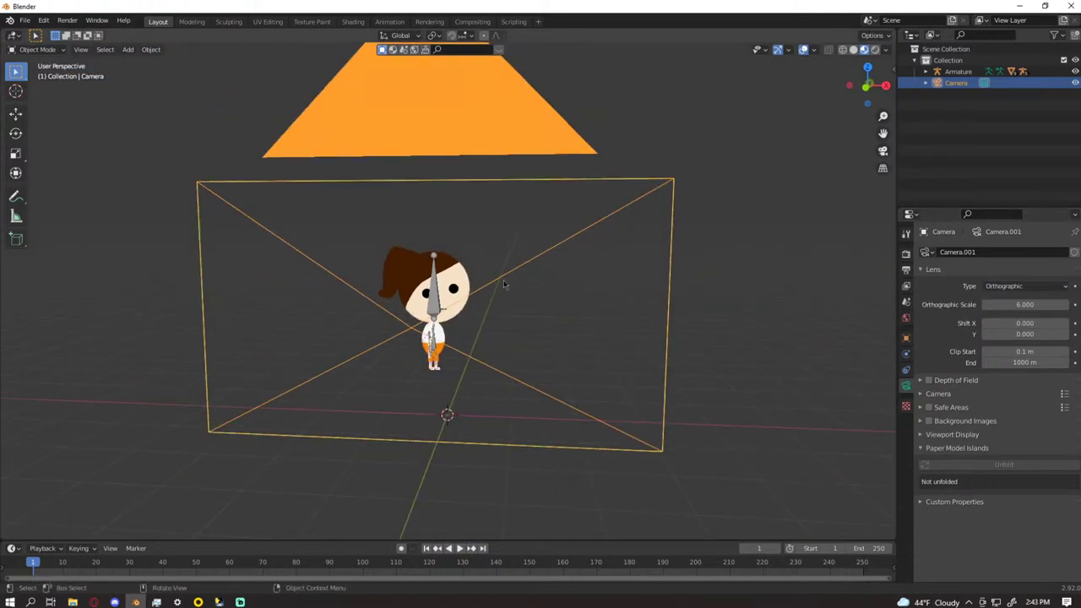
key("KP_0")
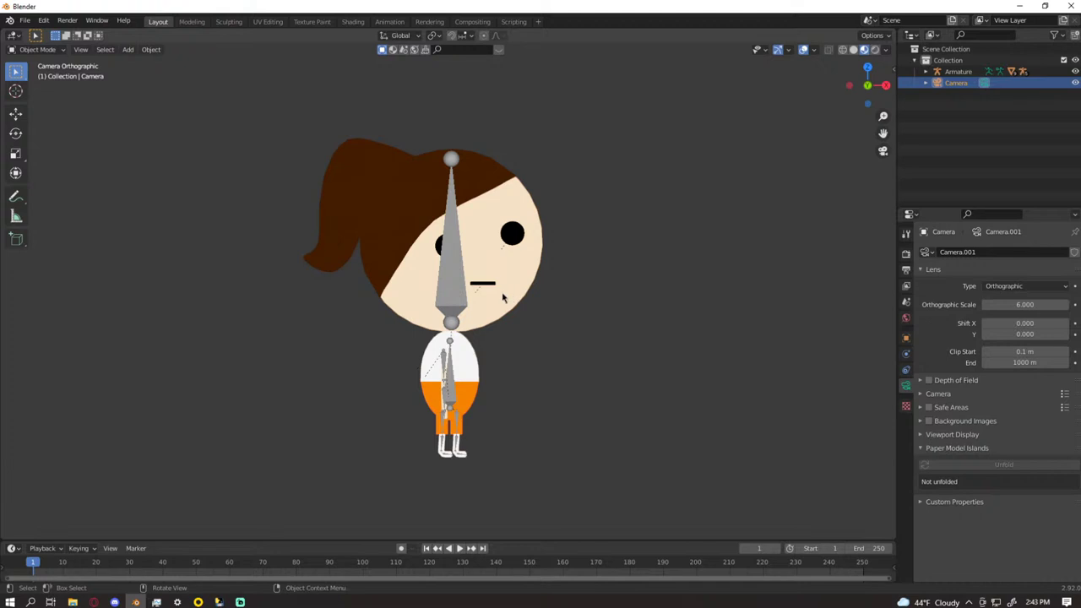
- Add the selectable, viewport and render toggle columns to the Outliner and hide the camera in the front orthographic view
middle_click_drag(490, 309, 439, 316)
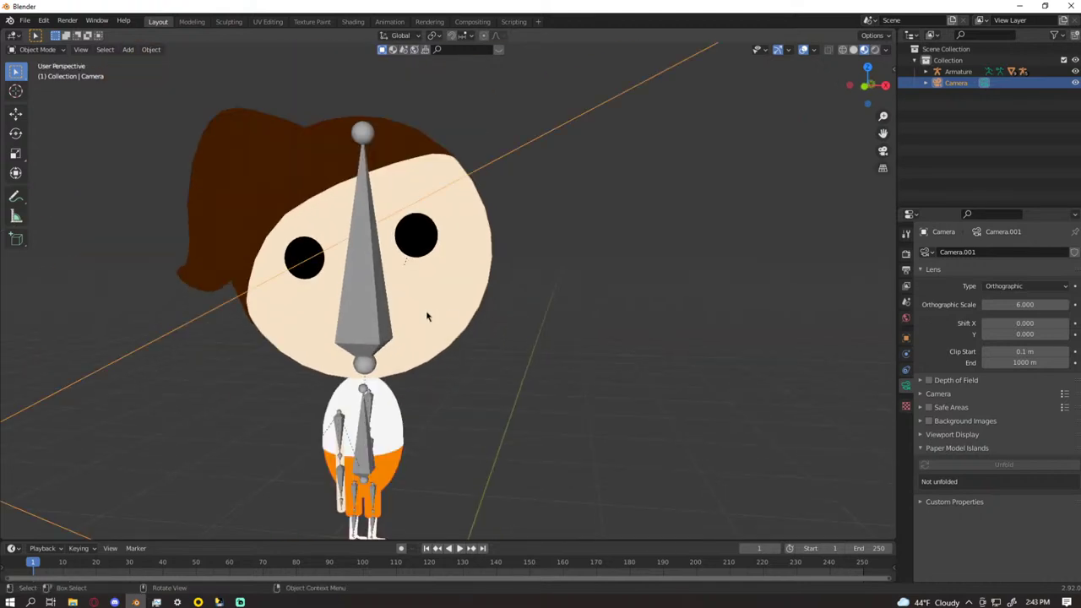
key("KP_1")
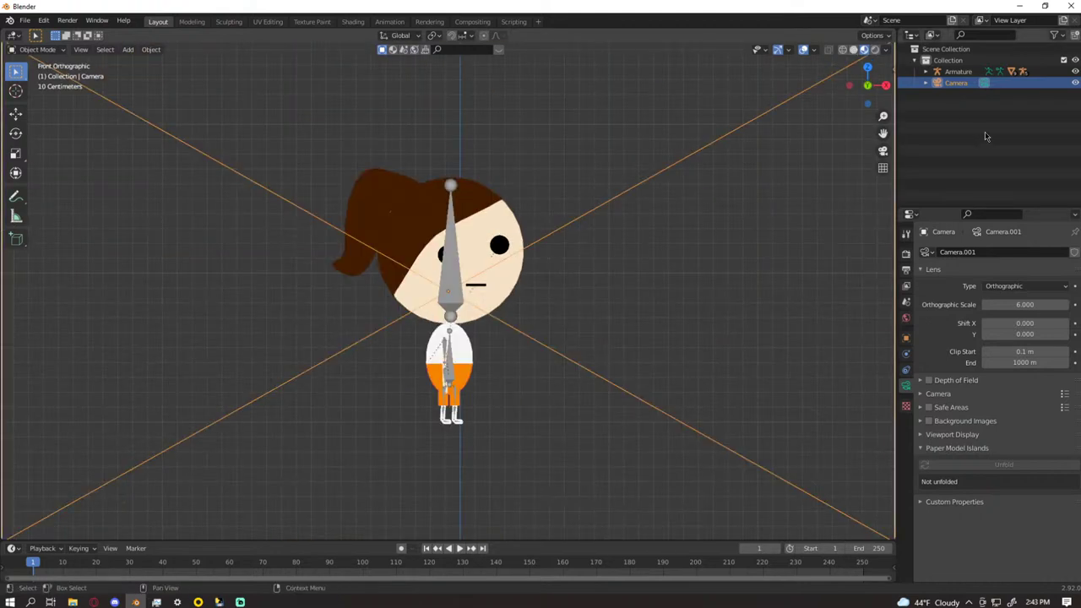
left_click(1054, 35)
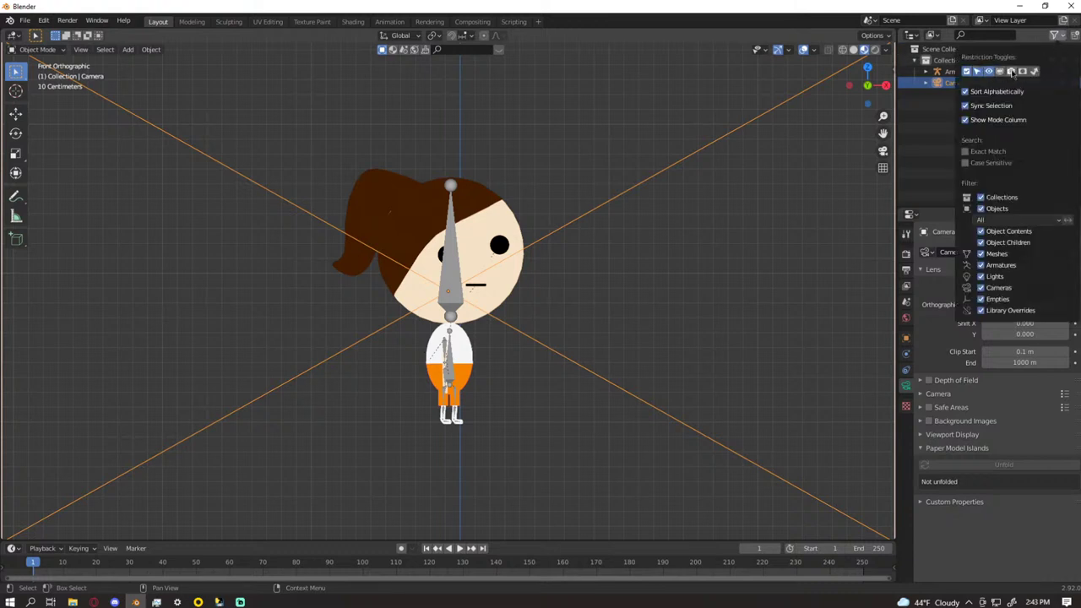
left_click(1011, 72)
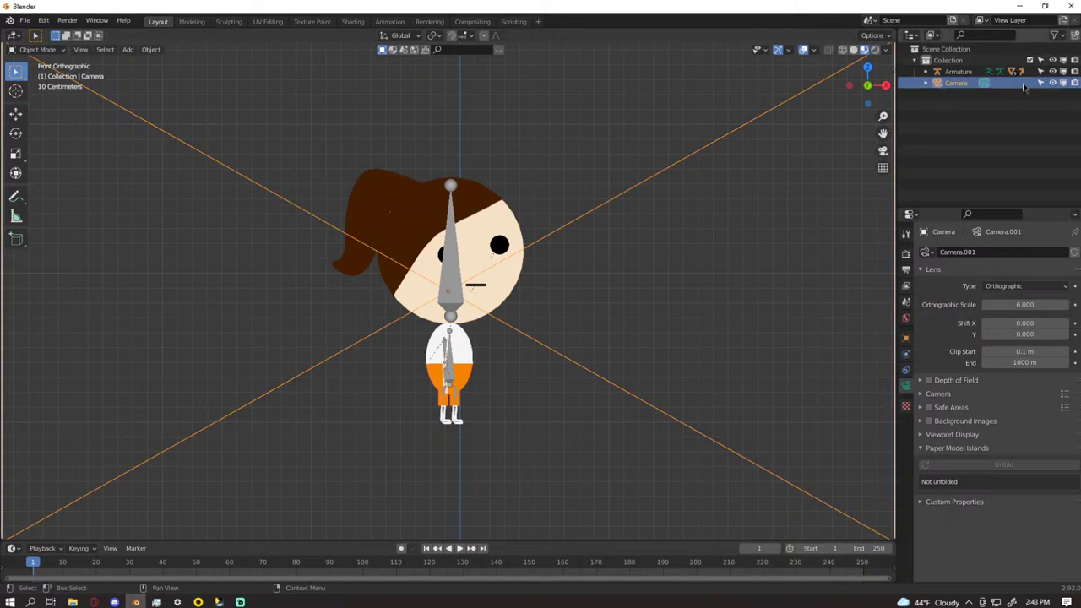
left_click(1053, 83)
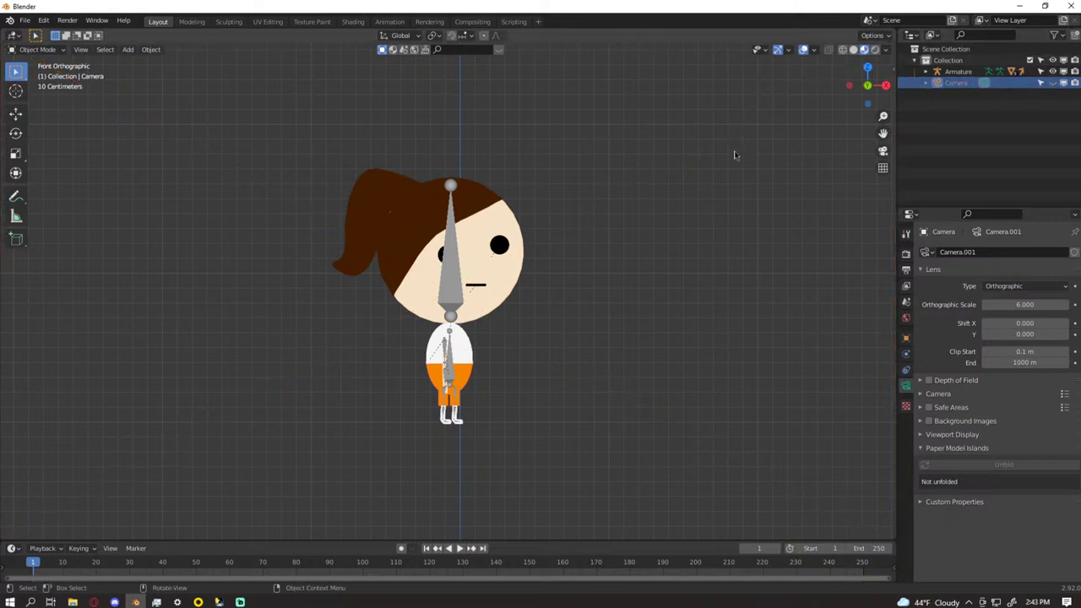
- Try hiding the character's main armature, reveal all hidden objects and hide the camera again
scroll(689, 230, "up", 1)
scroll(685, 233, "up", 1)
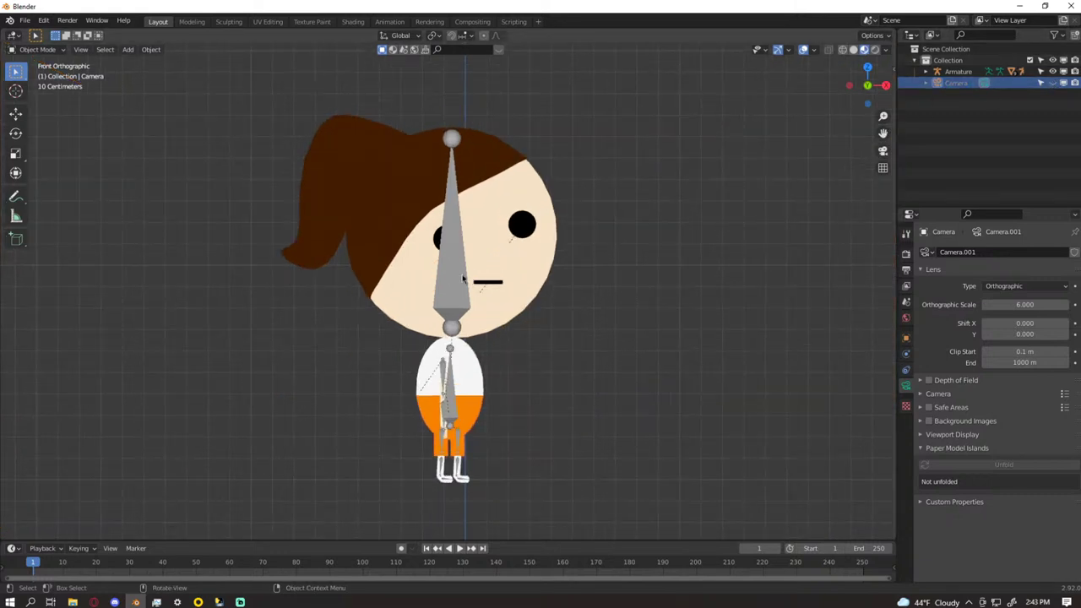
left_click(478, 274)
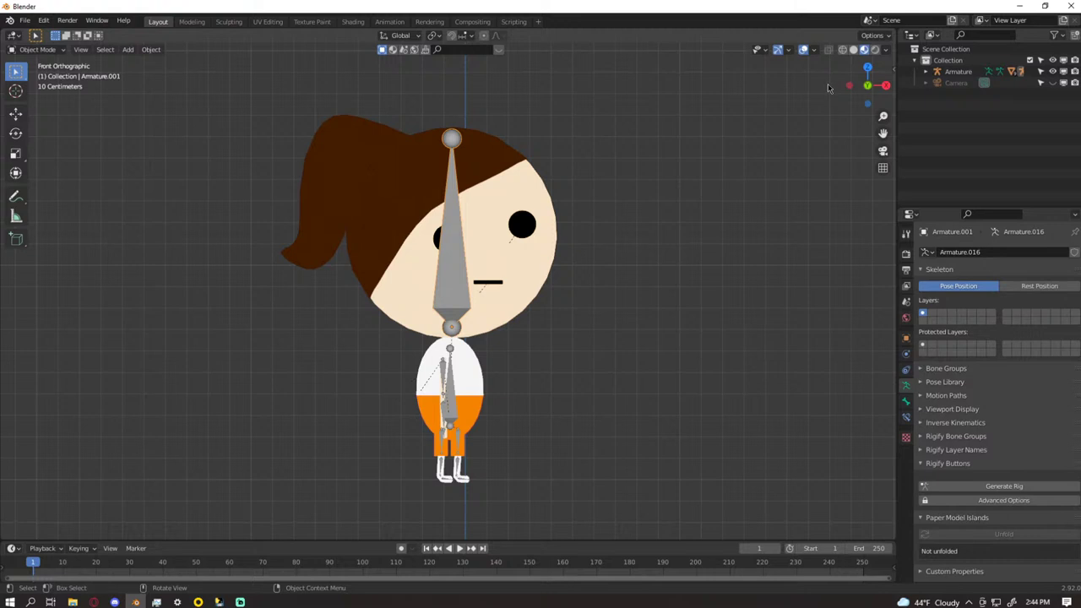
scroll(731, 178, "up", 1)
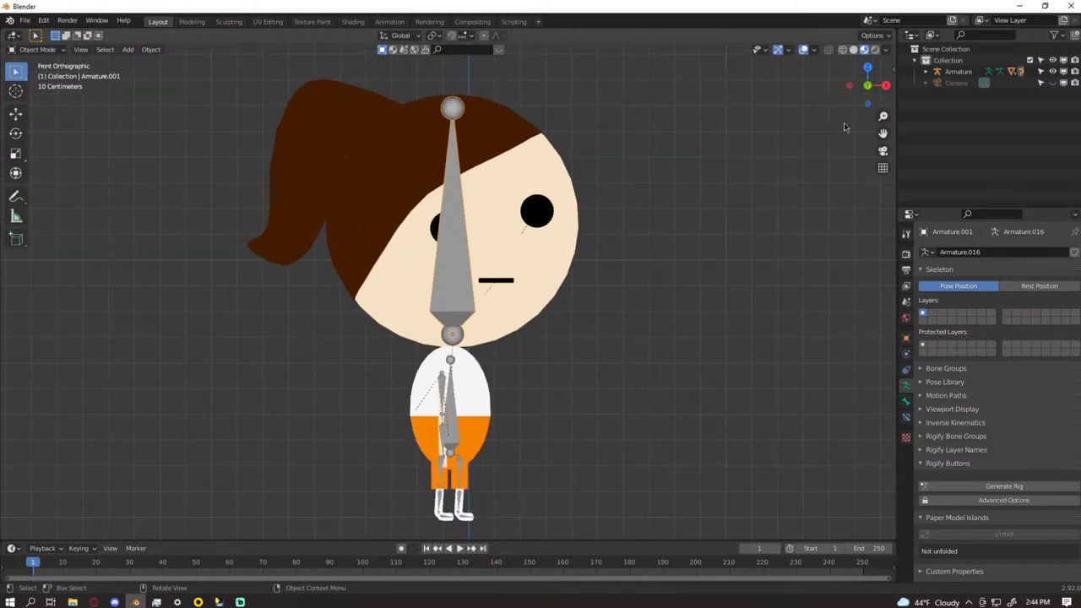
left_click(935, 73)
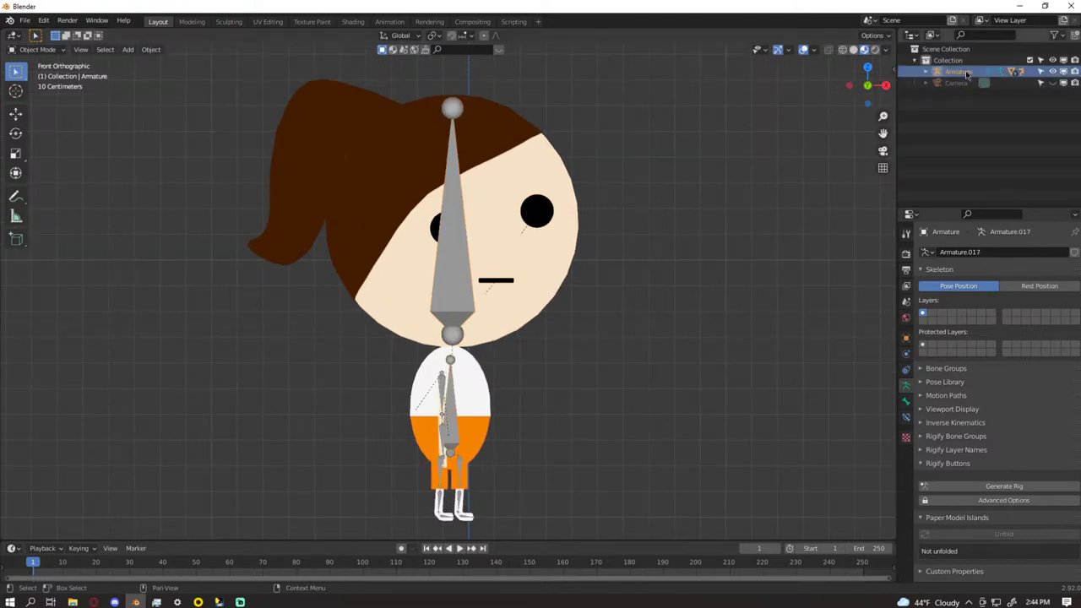
left_click(822, 147)
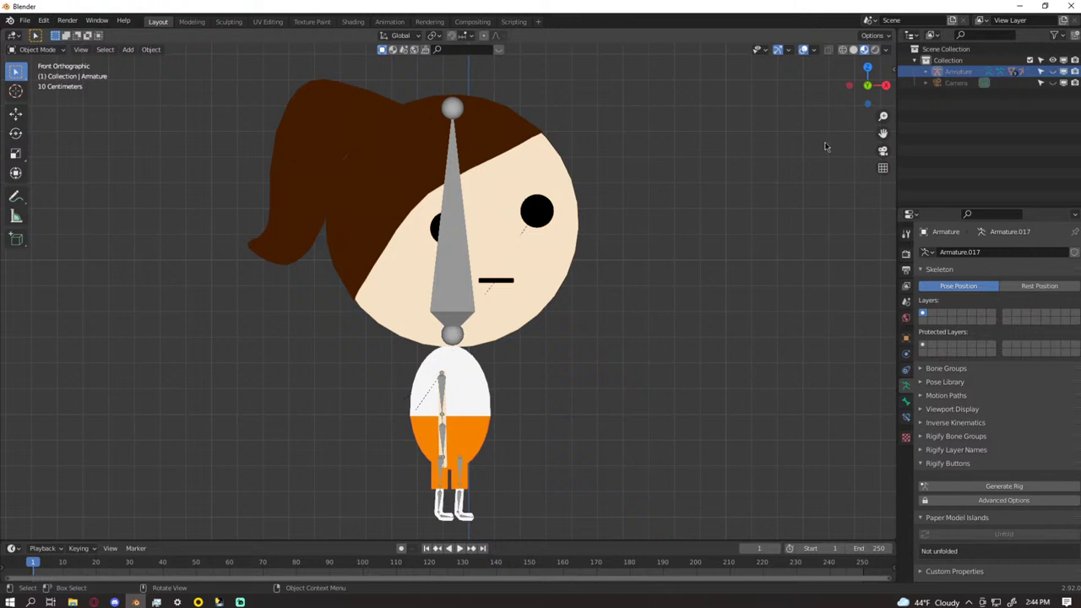
key("a")
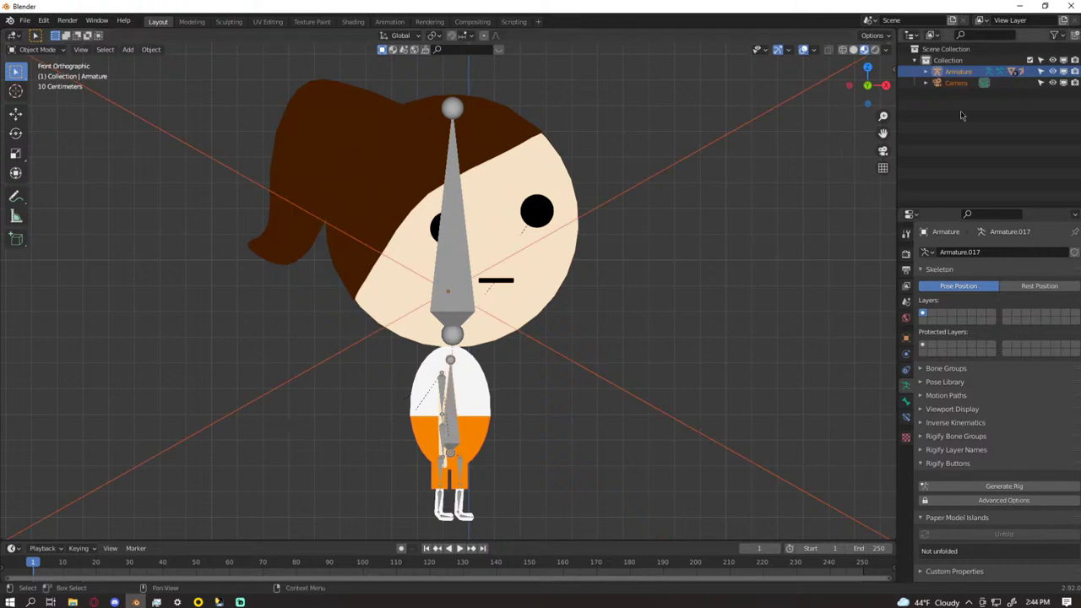
left_click(1052, 83)
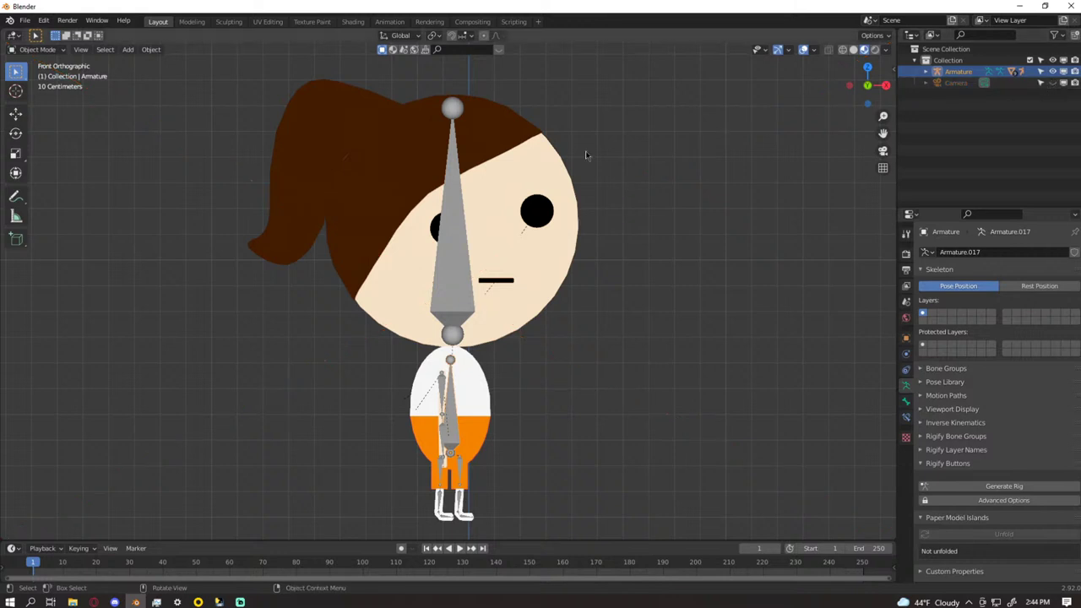
left_click(615, 214)
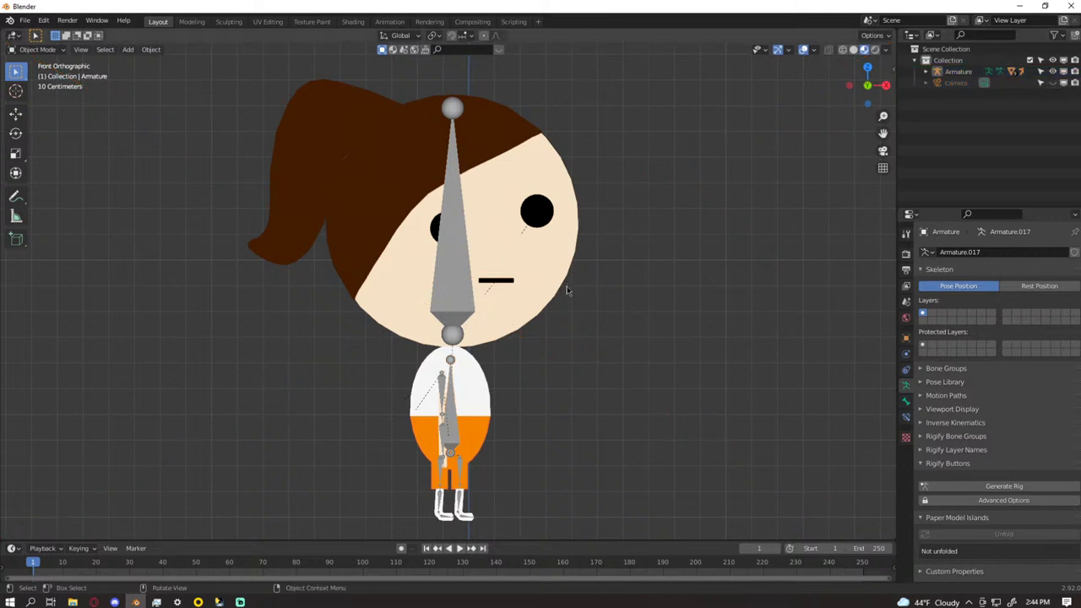
scroll(561, 299, "up", 10)
scroll(545, 321, "down", 5)
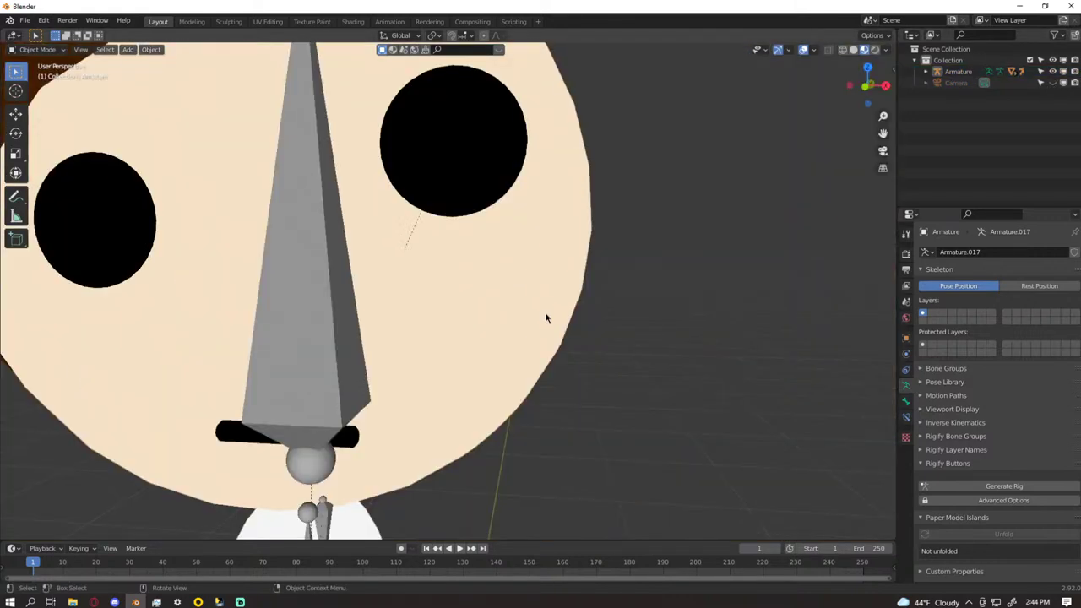
scroll(545, 316, "down", 4)
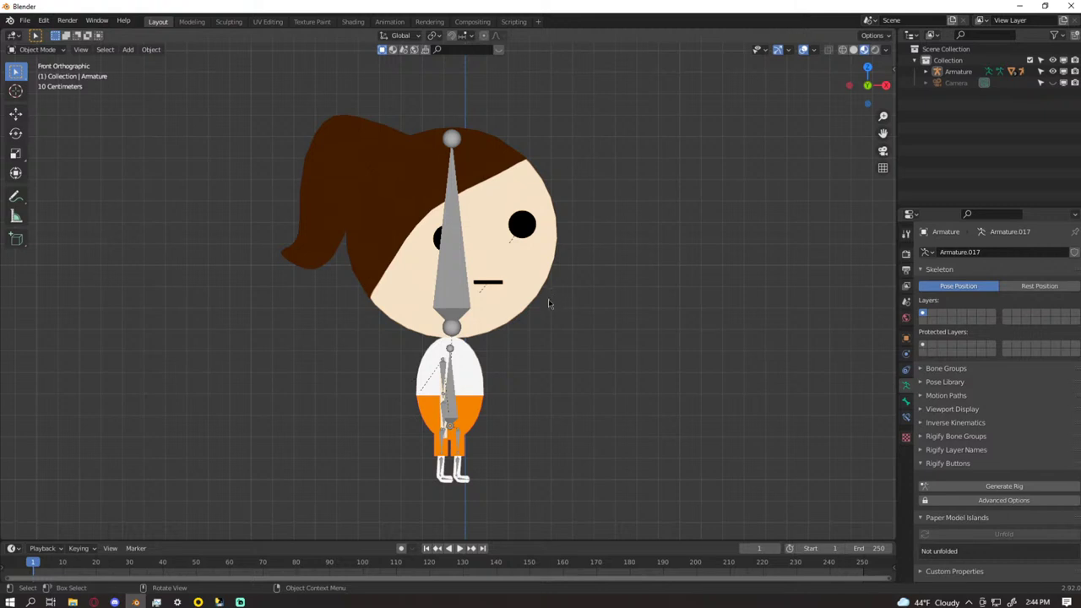
scroll(522, 314, "up", 1)
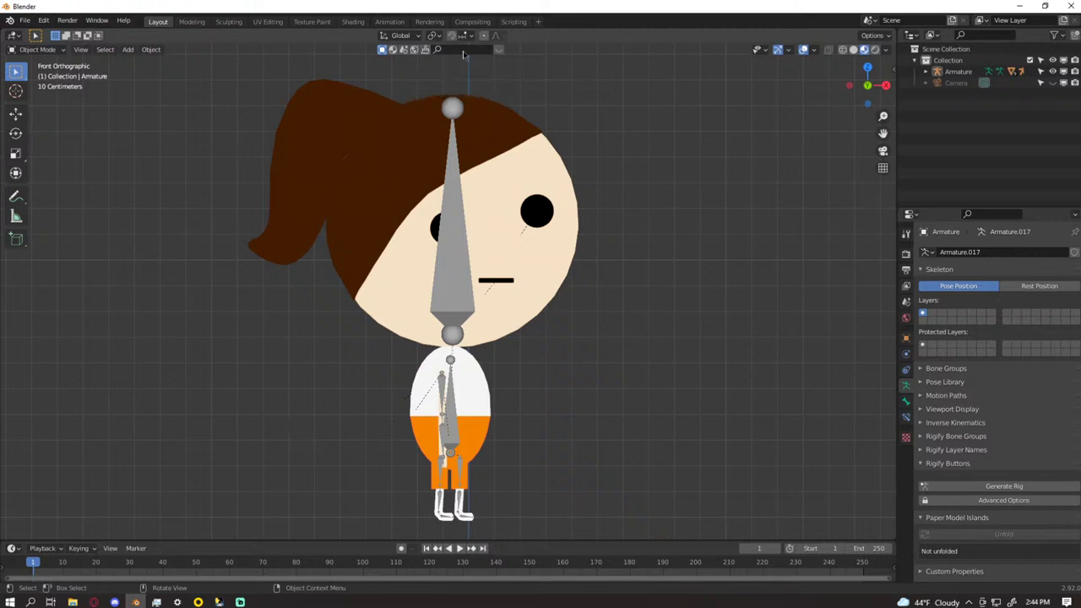
scroll(410, 185, "down", 2)
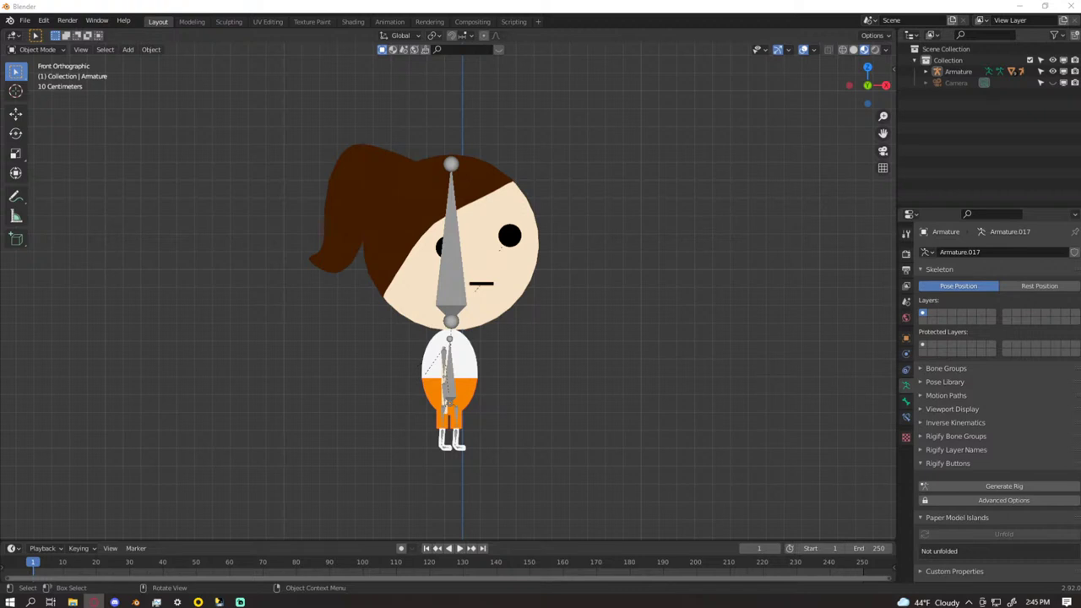
scroll(551, 311, "down", 1)
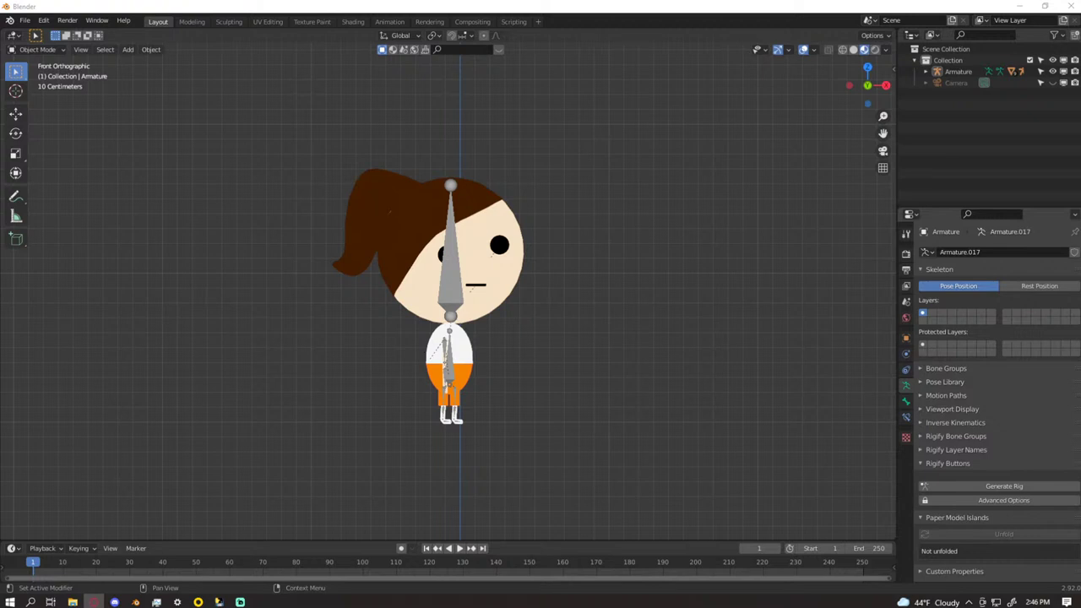
scroll(724, 344, "up", 3)
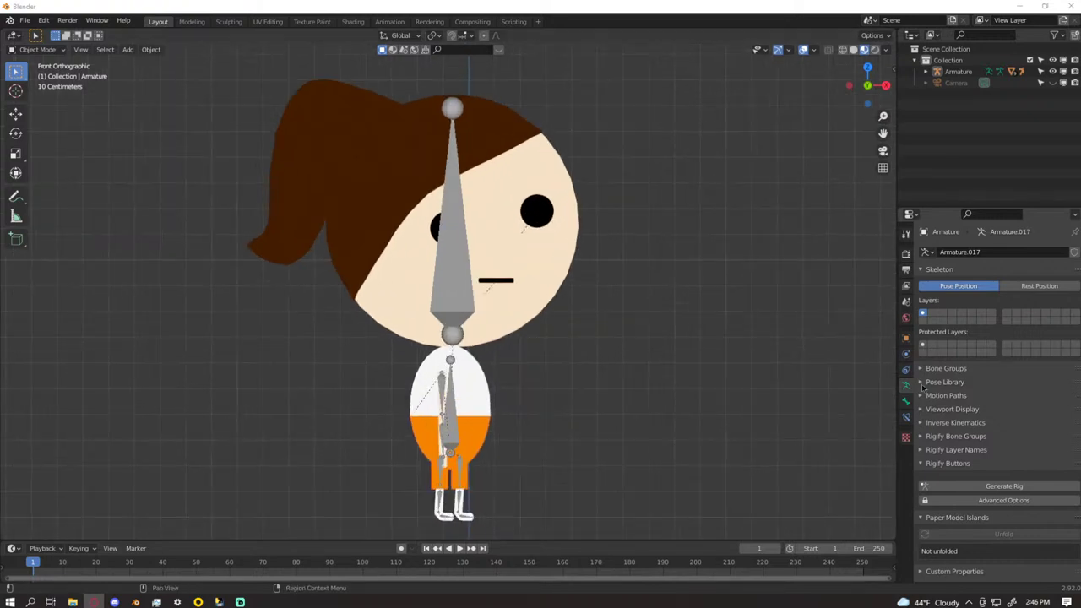
scroll(840, 355, "down", 3)
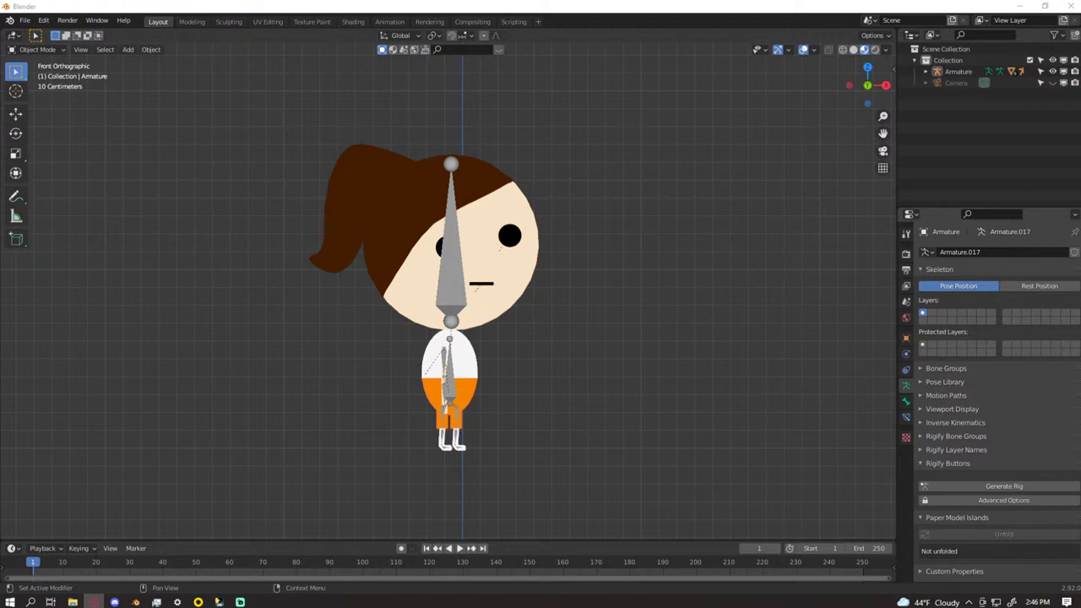
key("alt+Tab")
key("alt+Tab")
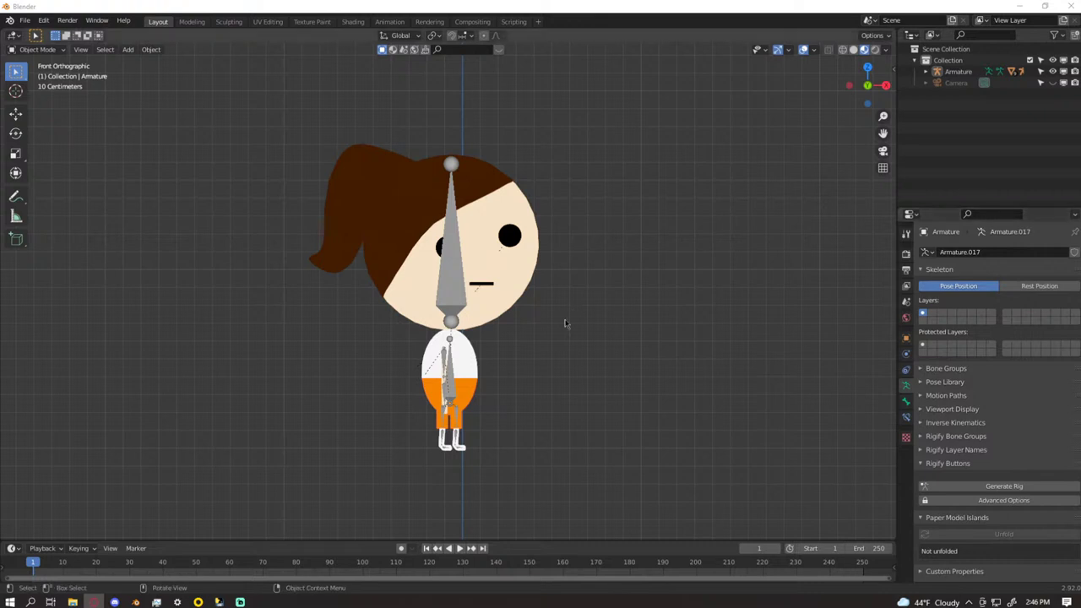
- Toggle the viewport overlays to compare the character with and without its bones displayed
left_click(803, 50)
left_click(803, 50)
left_click(803, 50)
left_click(803, 50)
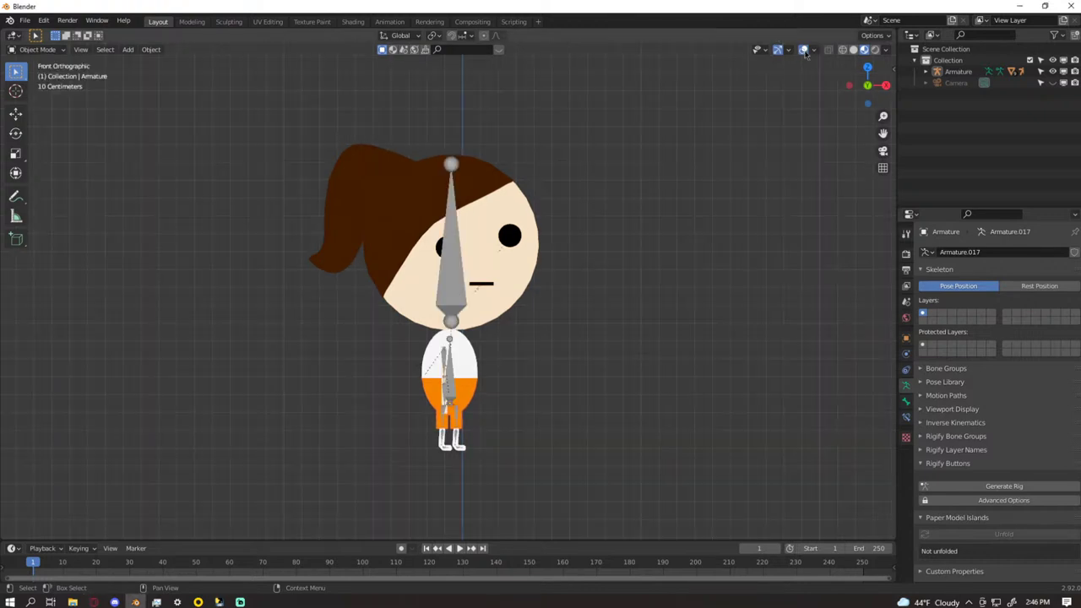
scroll(743, 186, "up", 6)
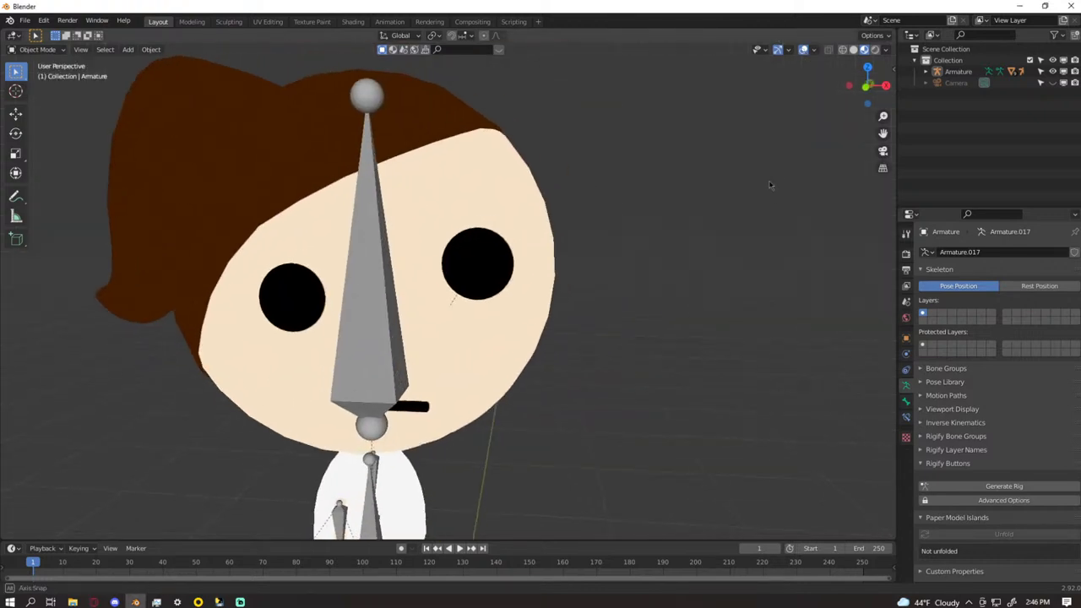
left_click(337, 287)
scroll(489, 301, "down", 6)
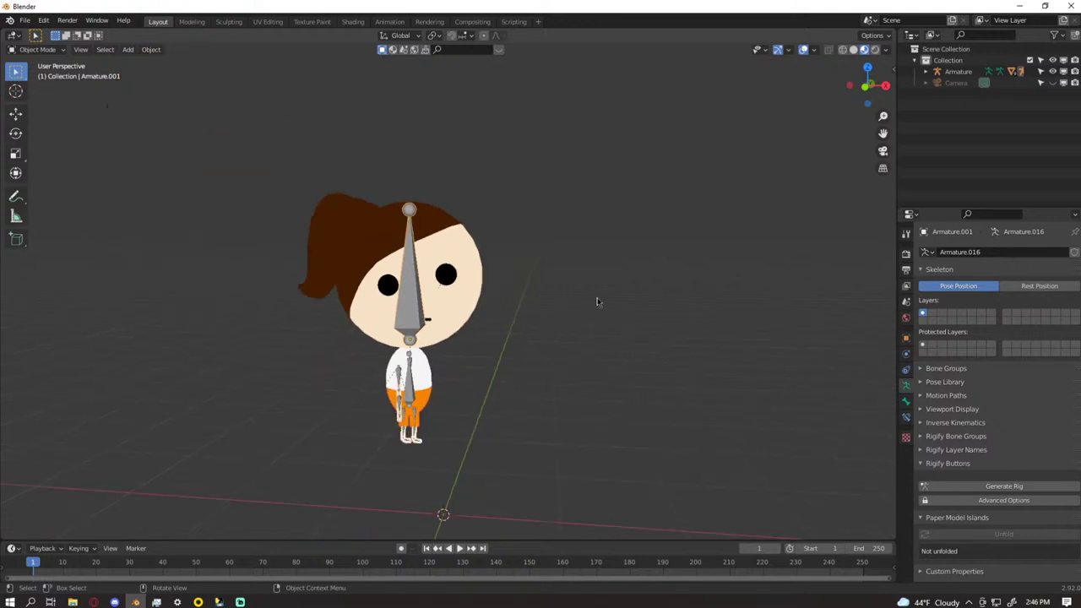
left_click(802, 50)
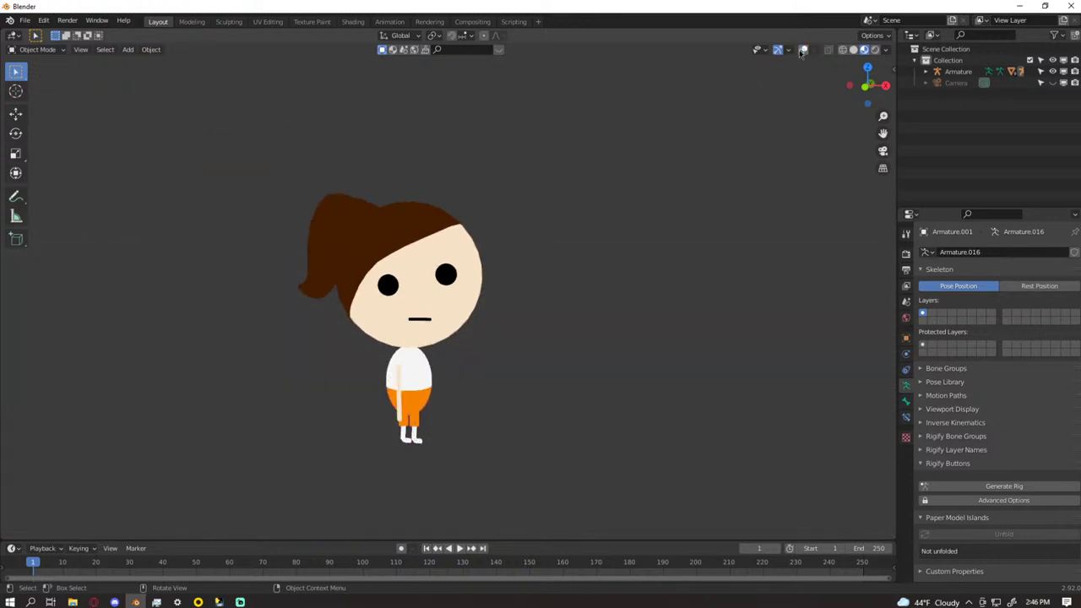
left_click(802, 50)
left_click(802, 51)
left_click(802, 50)
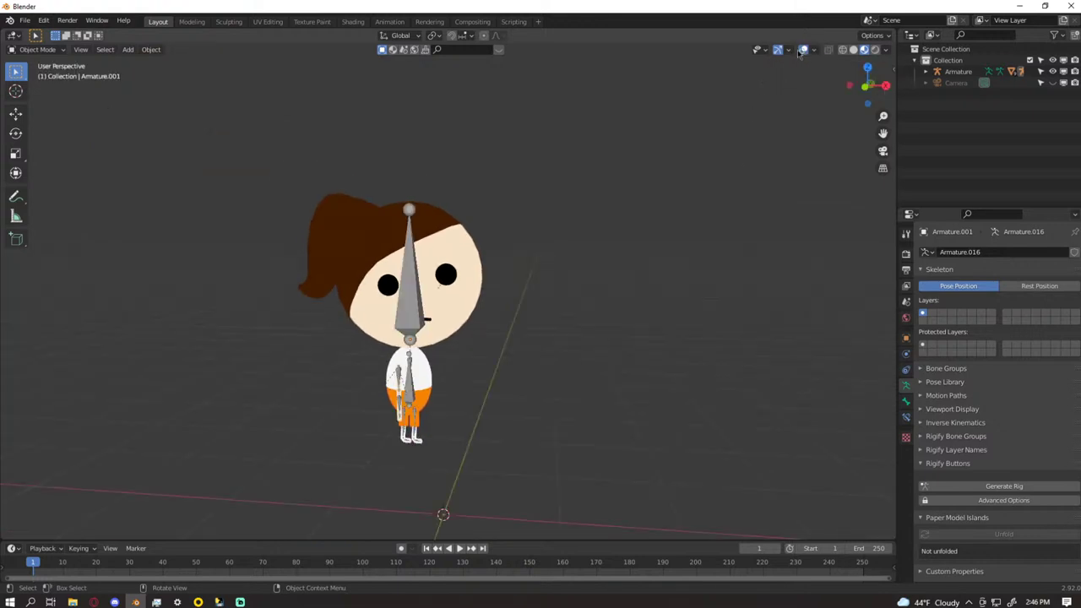
left_click(803, 51)
left_click(803, 51)
left_click(803, 50)
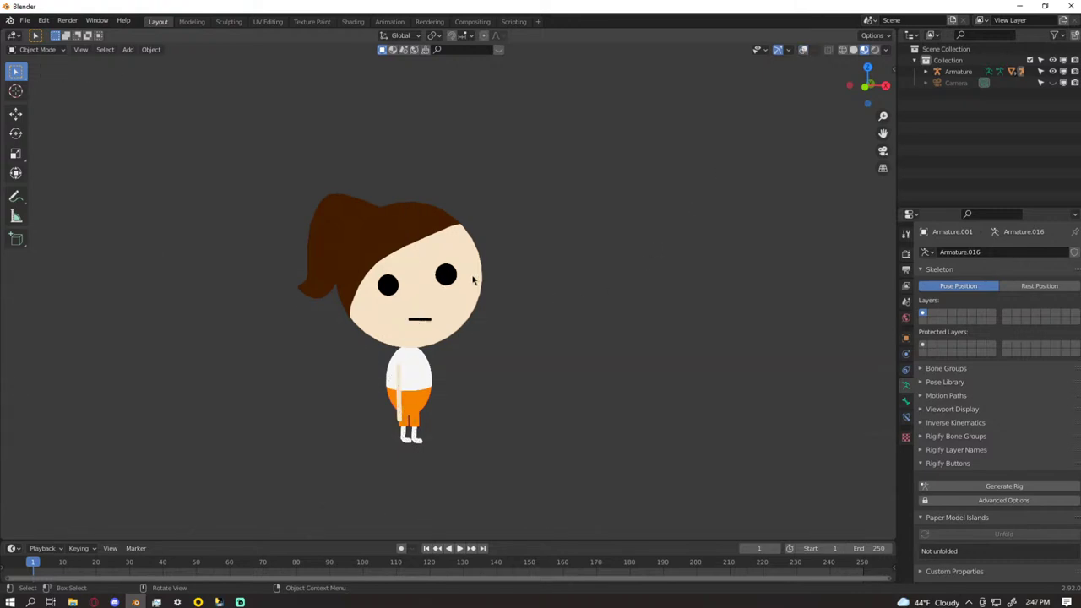
- Inspect the head's mesh in Edit Mode with the viewport overlays shown, and return to Object Mode
left_click(475, 276)
key("Tab")
left_click(803, 50)
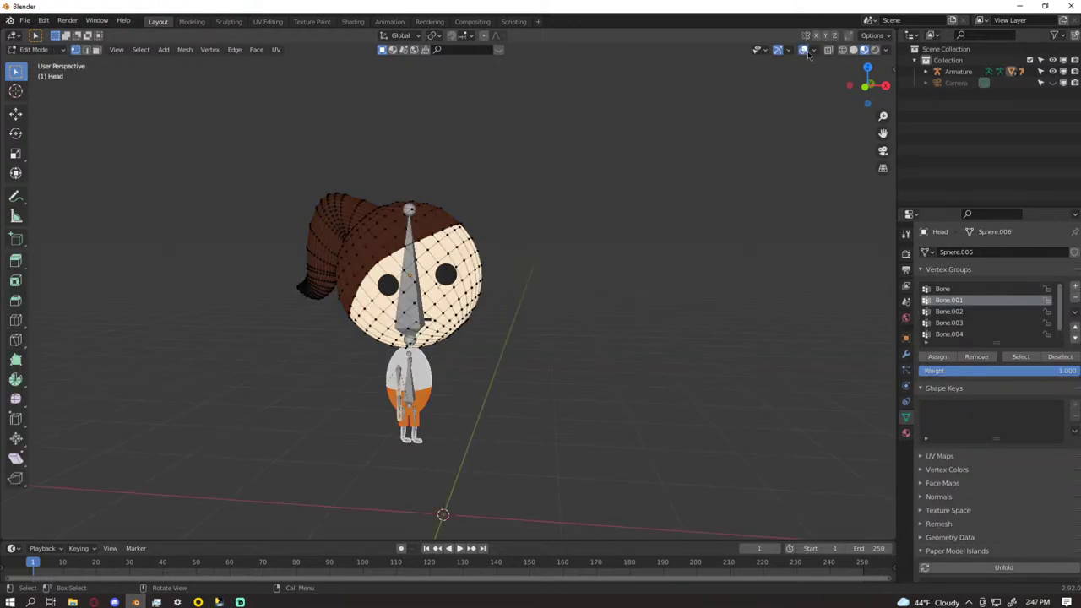
left_click(803, 50)
key("Tab")
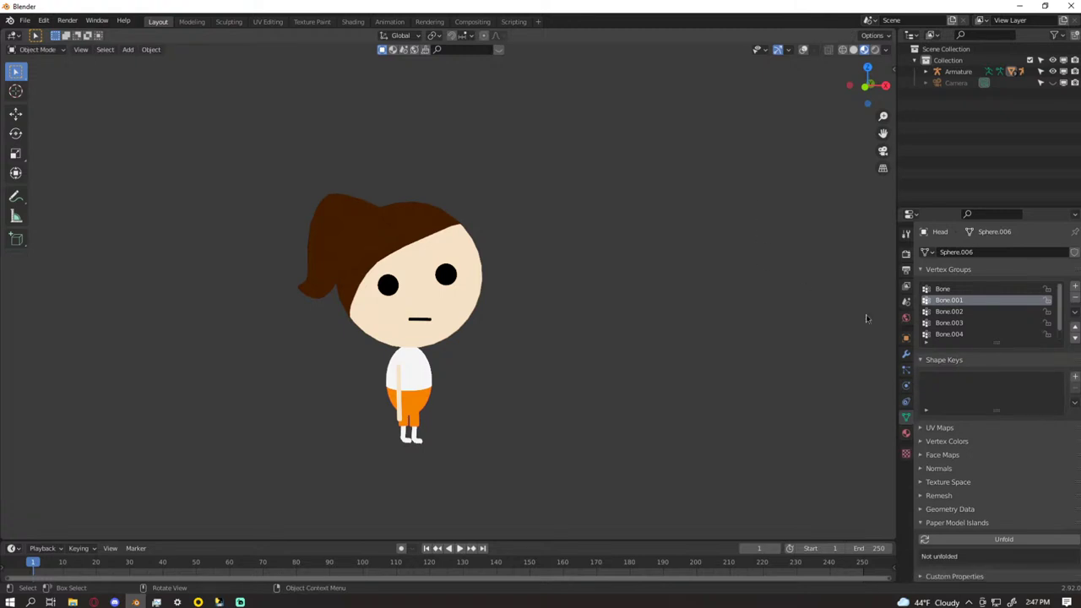
- Check the particle settings of the head and body and turn the viewport overlays back on
left_click(906, 370)
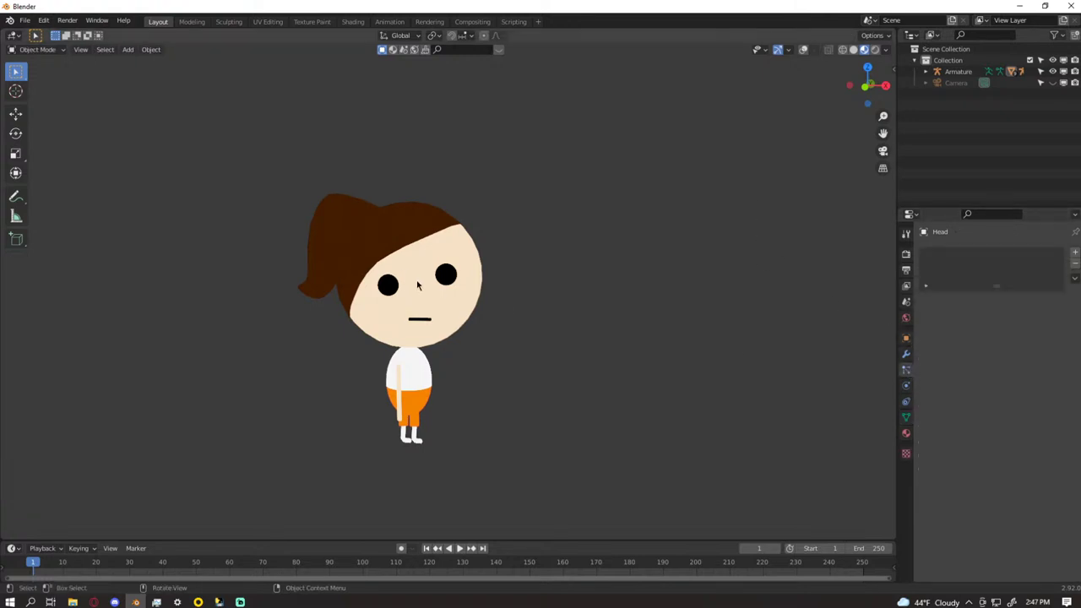
left_click(427, 386)
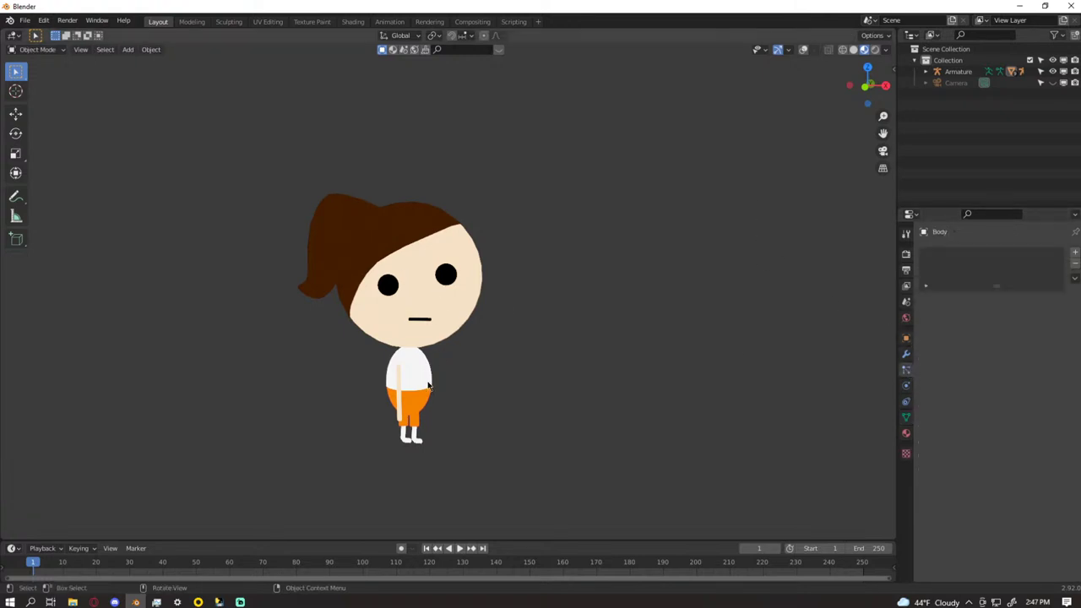
left_click(803, 51)
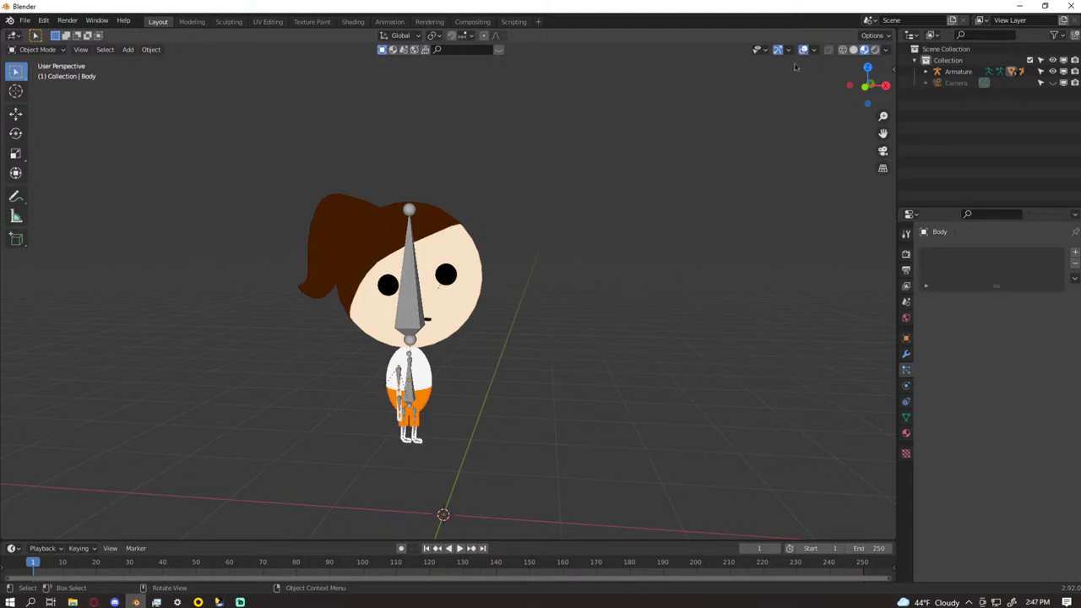
- Select the head and view the character from its other side in Rendered viewport shading
left_click(435, 243)
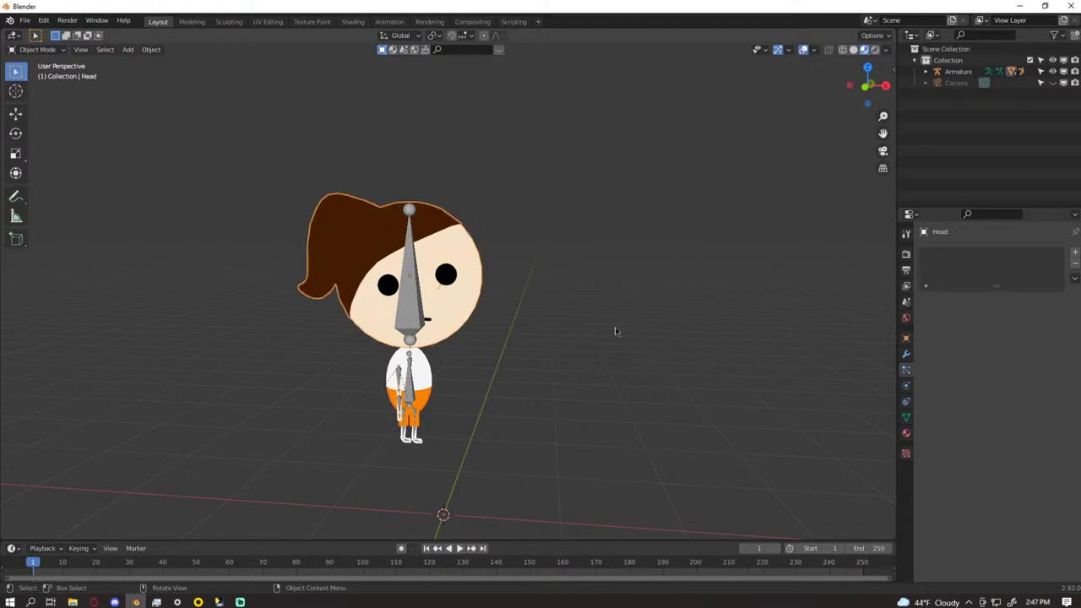
key("Tab")
key("Tab")
middle_click_drag(526, 314, 582, 277)
scroll(556, 306, "up", 3)
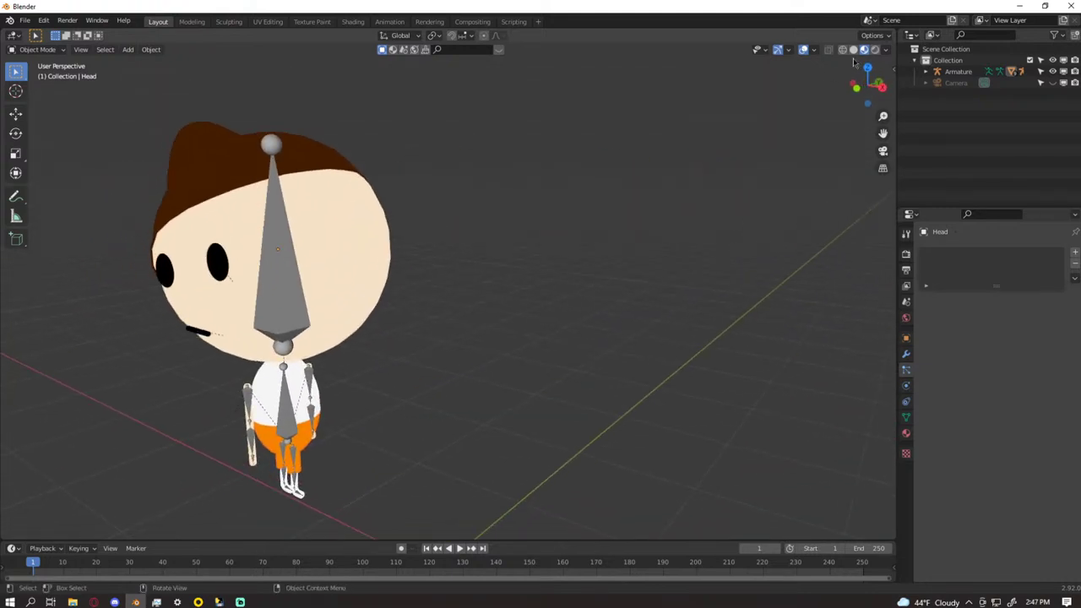
scroll(637, 181, "down", 3)
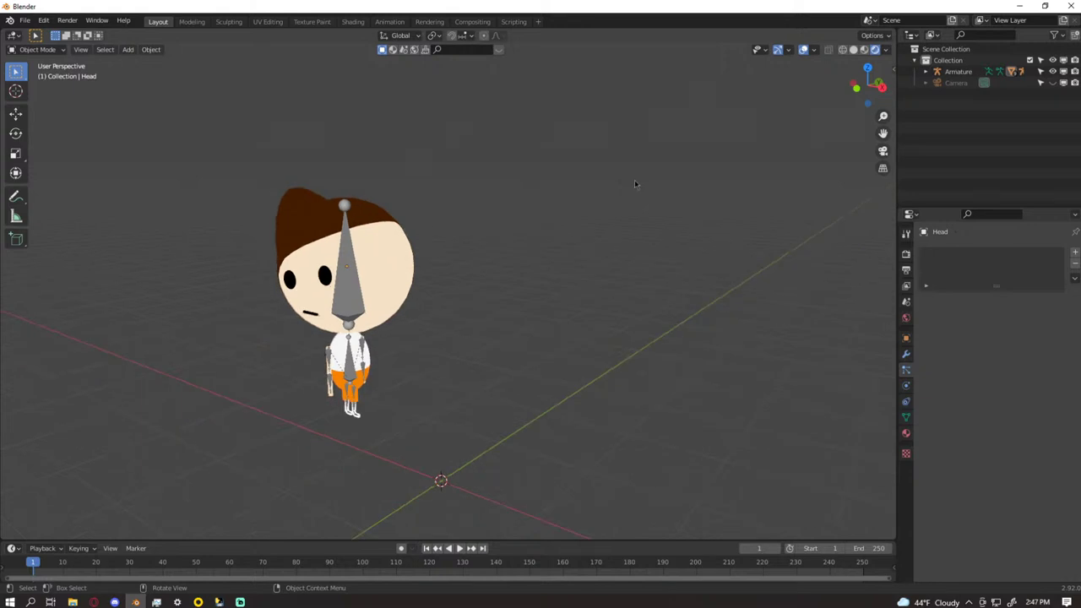
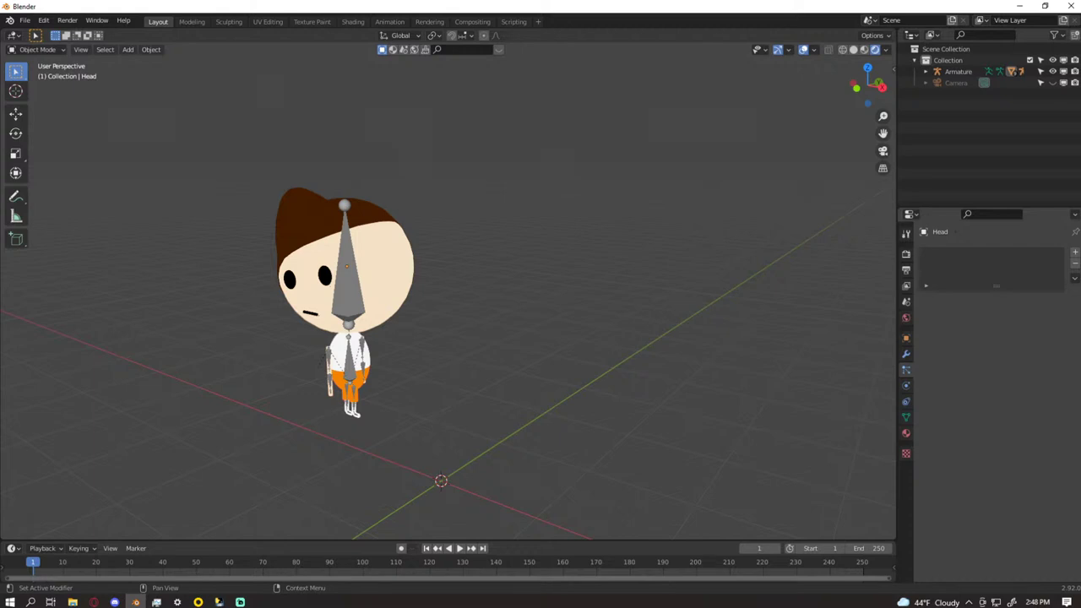
- Select the head and rename its hair material to MJ Hair
key("alt+Tab")
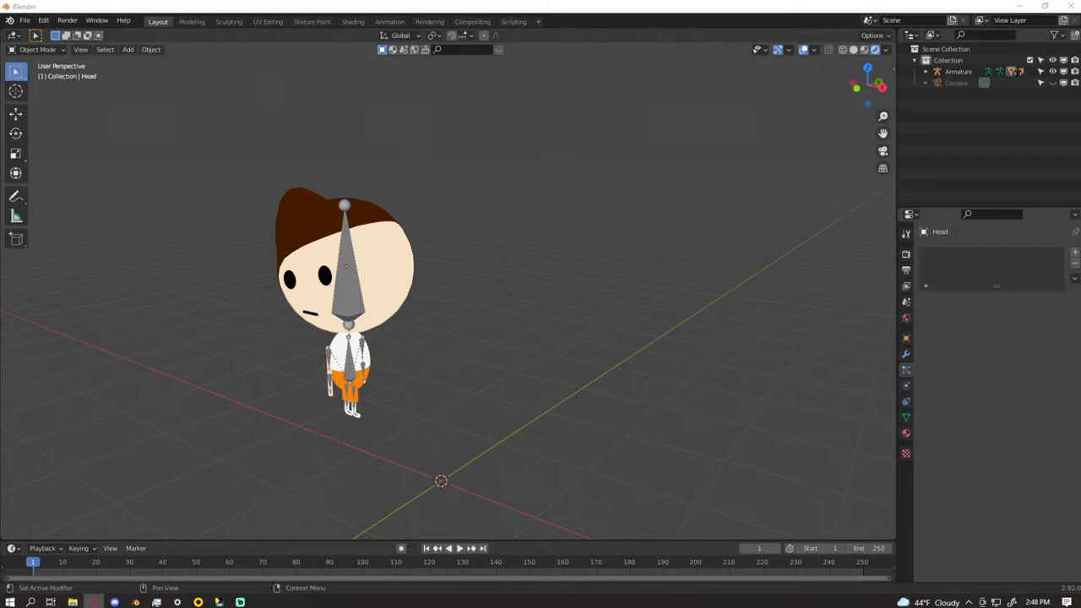
middle_click_drag(706, 238, 417, 222)
left_click(419, 223)
left_click(906, 434)
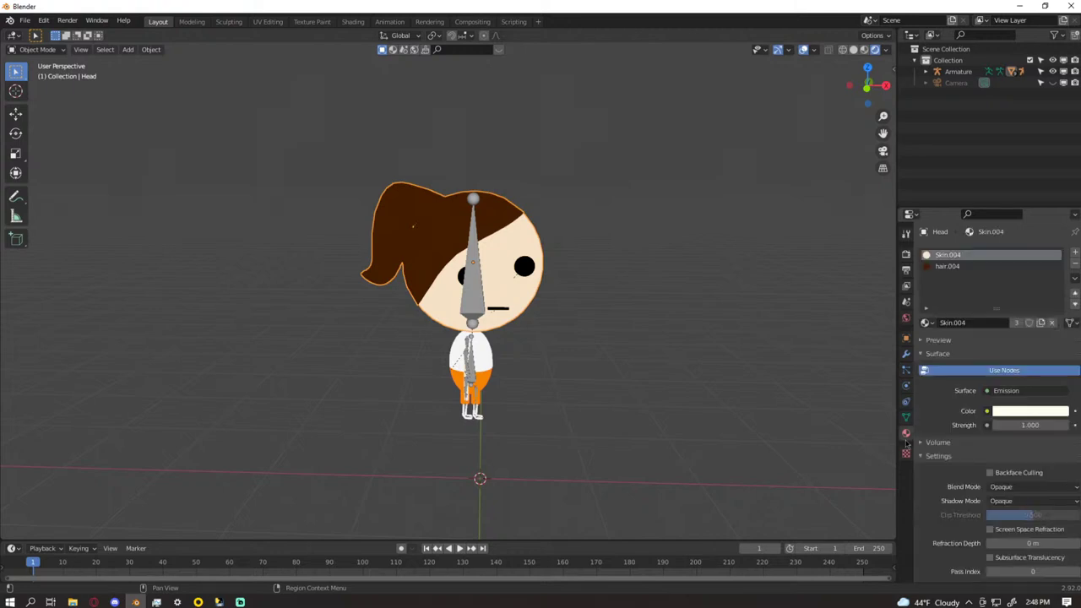
left_click(967, 267)
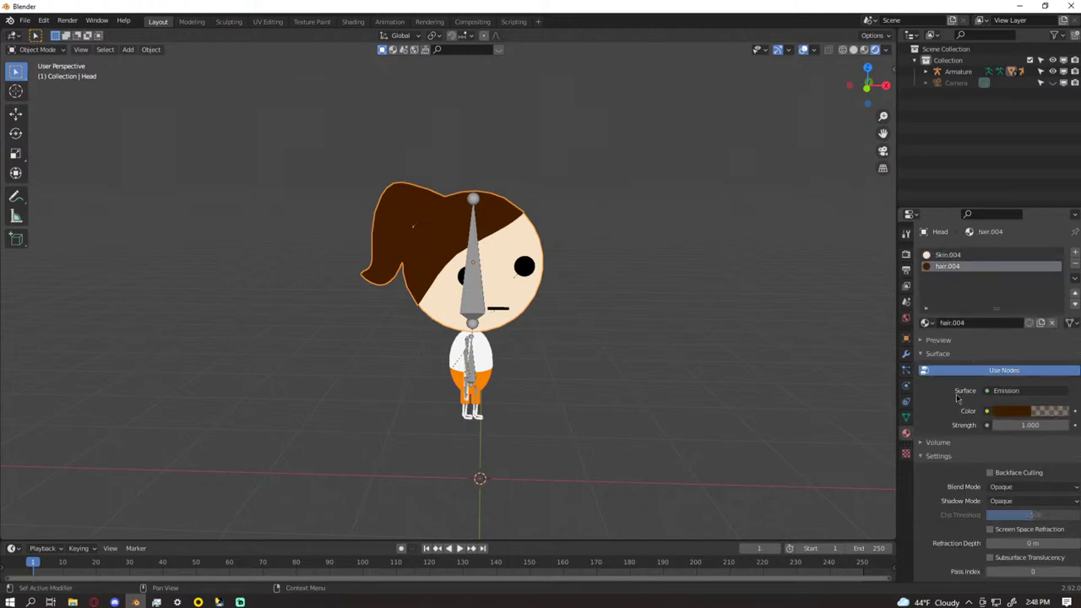
double_click(965, 266)
type("Ma")
type("Hair")
- Rename the head's skin material to Skin.001
left_click(966, 255)
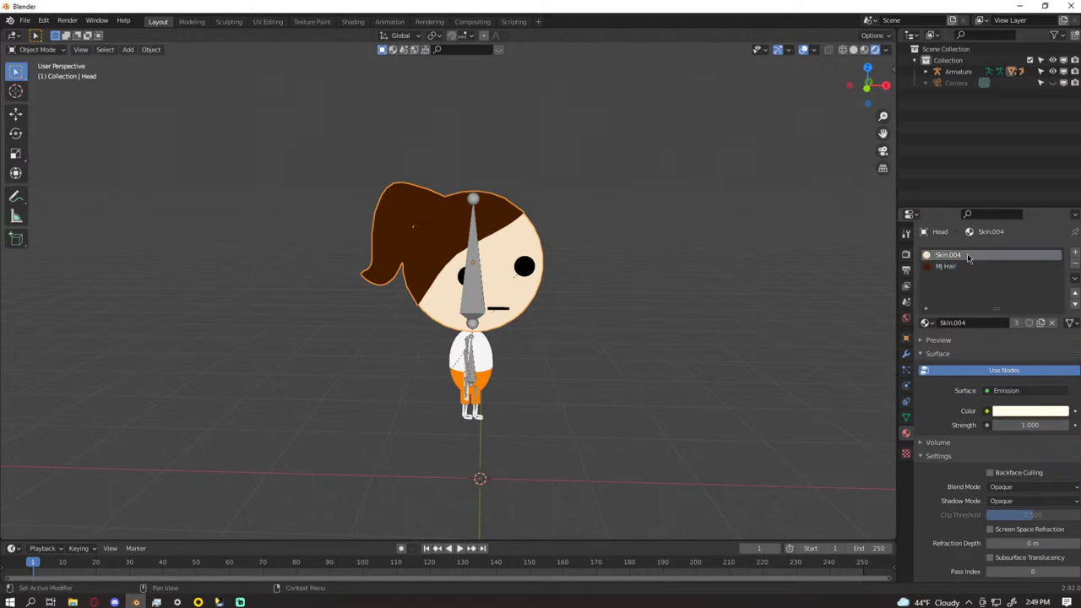
double_click(966, 254)
key("BackSpace")
key("BackSpace")
type("001")
key("Return")
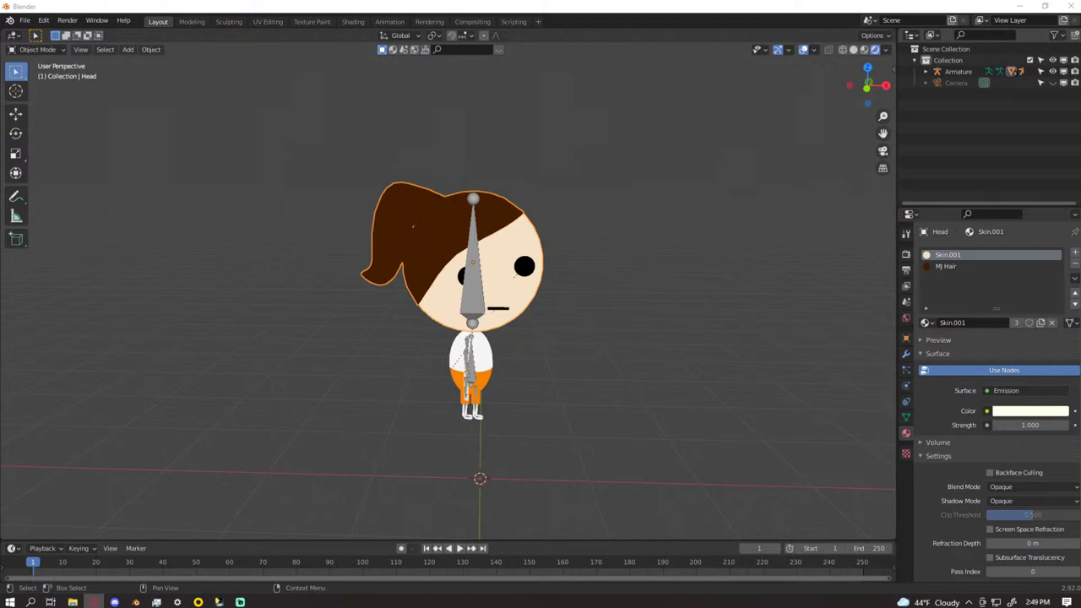
- Select both of the character's legs and open their meshes together in Edit Mode
scroll(525, 332, "up", 5)
middle_click_drag(542, 356, 519, 328)
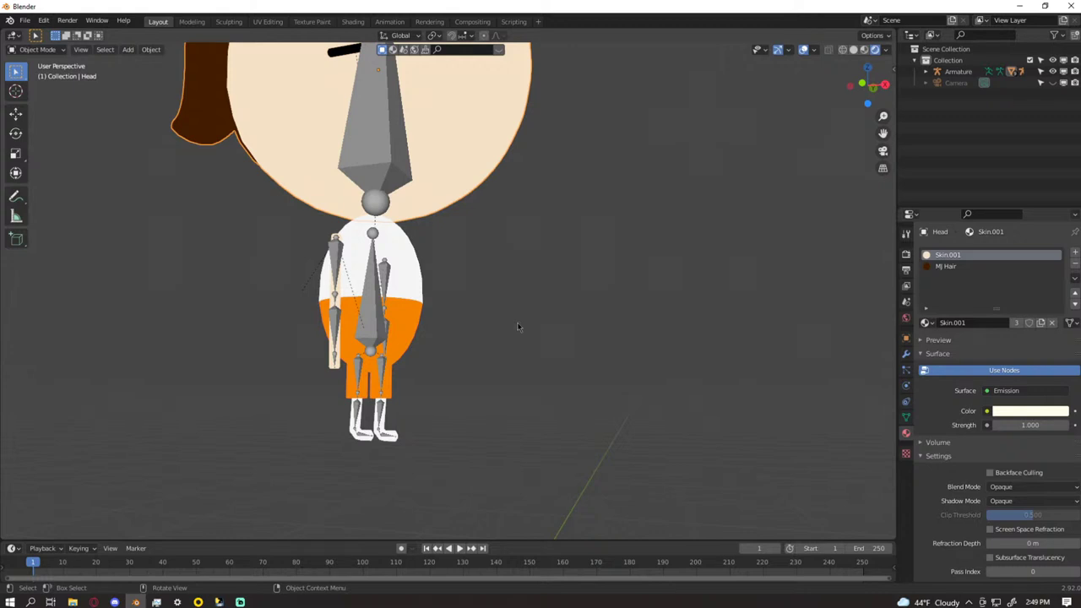
middle_click_drag(519, 328, 561, 336)
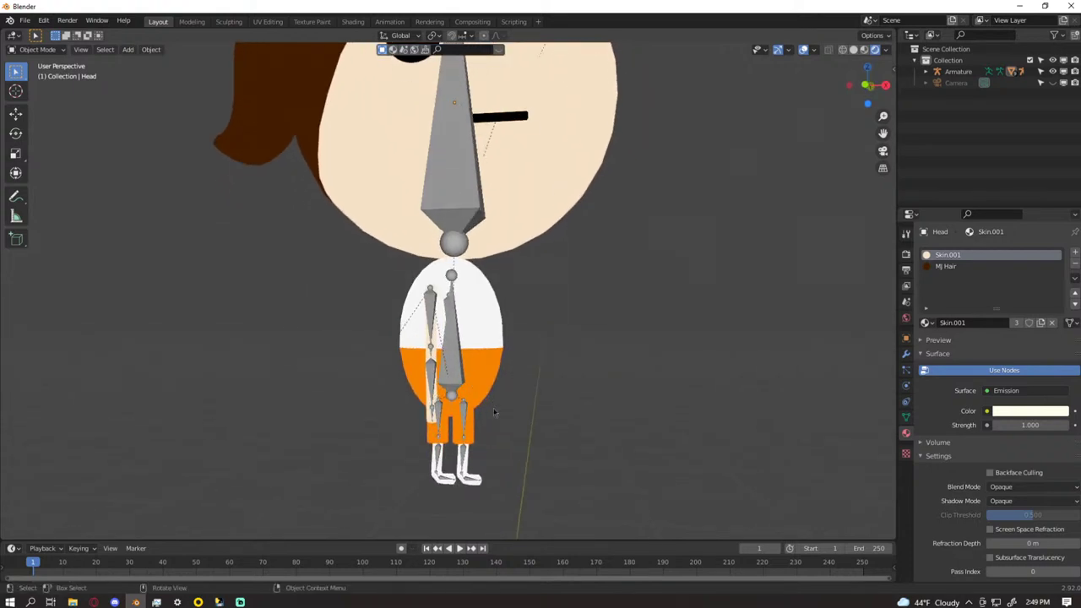
scroll(492, 404, "down", 1)
scroll(497, 411, "up", 2)
middle_click_drag(509, 434, 498, 305, "shift")
scroll(476, 353, "up", 4)
middle_click_drag(447, 454, 488, 360, "shift")
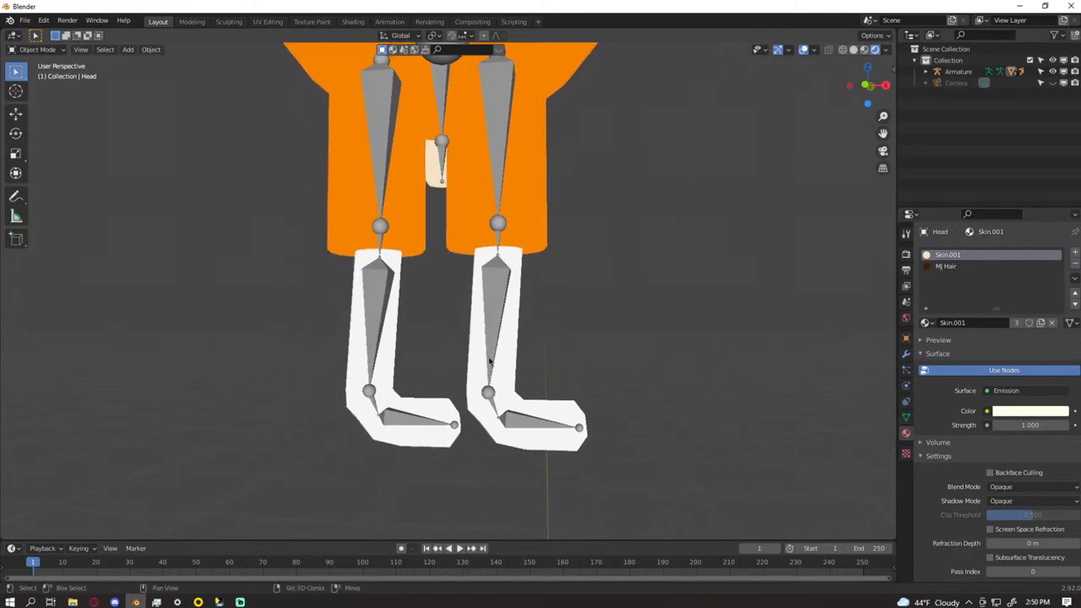
left_click(528, 242)
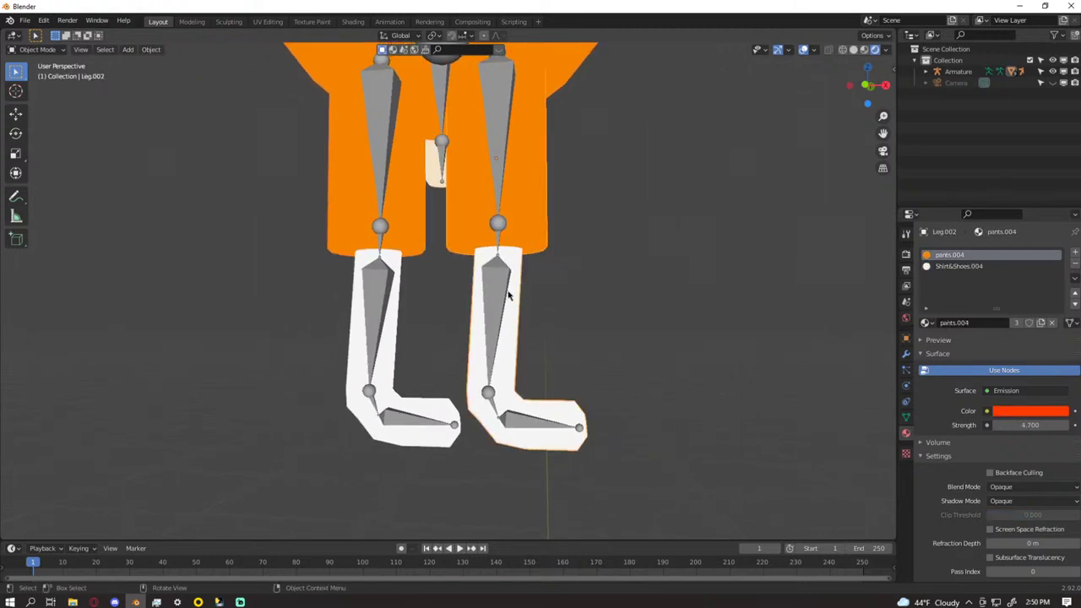
left_click(411, 243)
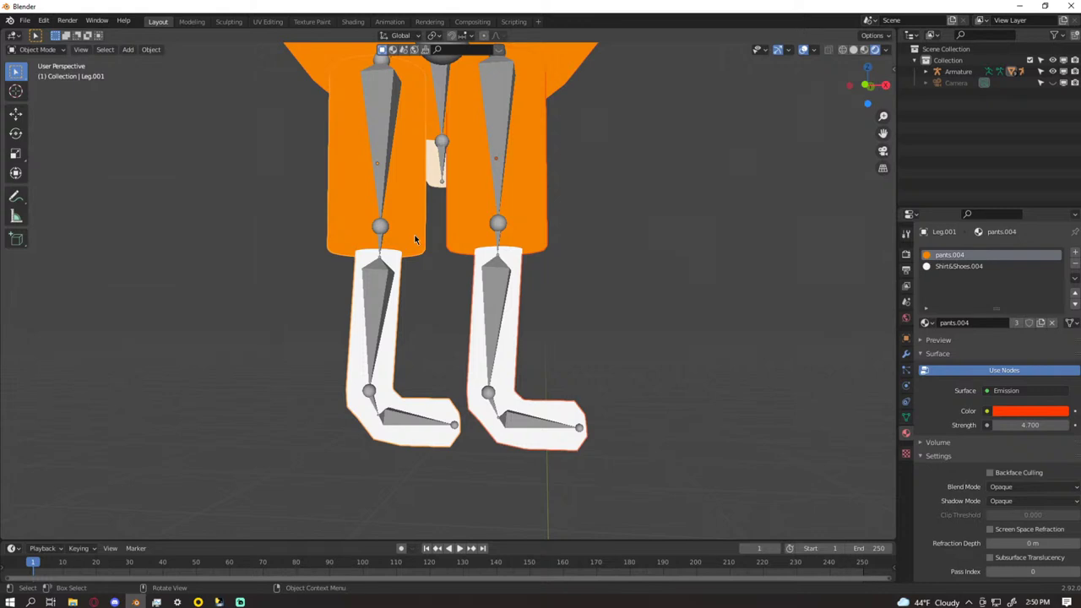
key("Tab")
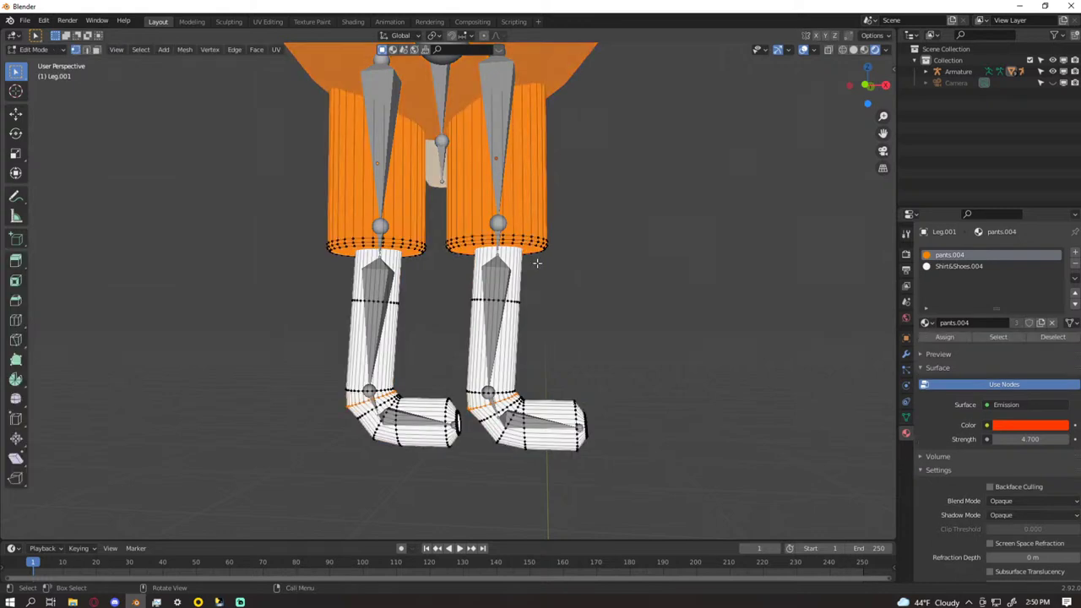
- Select the hem vertices of both trouser legs through the mesh in front view with X-ray, and return to Object Mode
scroll(541, 245, "up", 6, "shift")
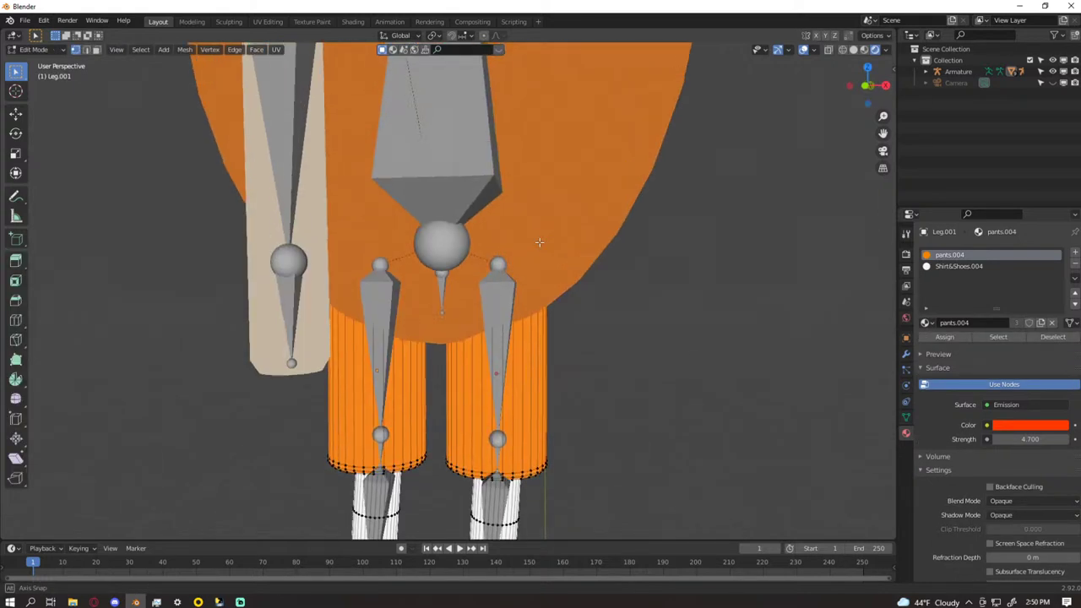
key("KP_1")
scroll(601, 342, "up", 5)
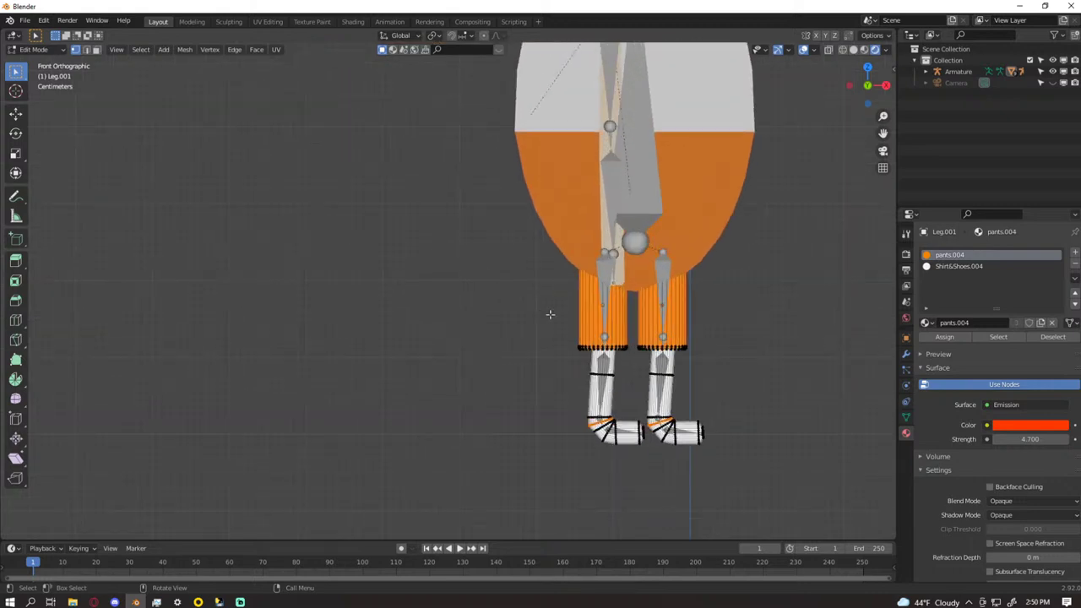
middle_click_drag(602, 342, 404, 312, "shift")
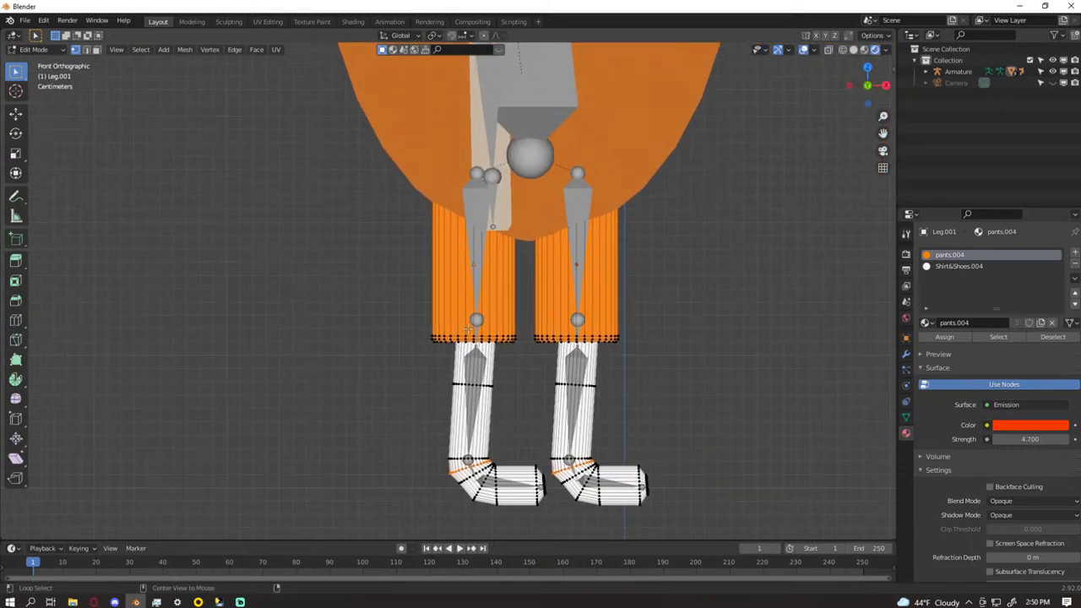
key("alt+z")
left_click_drag(403, 312, 676, 347)
key("alt+z")
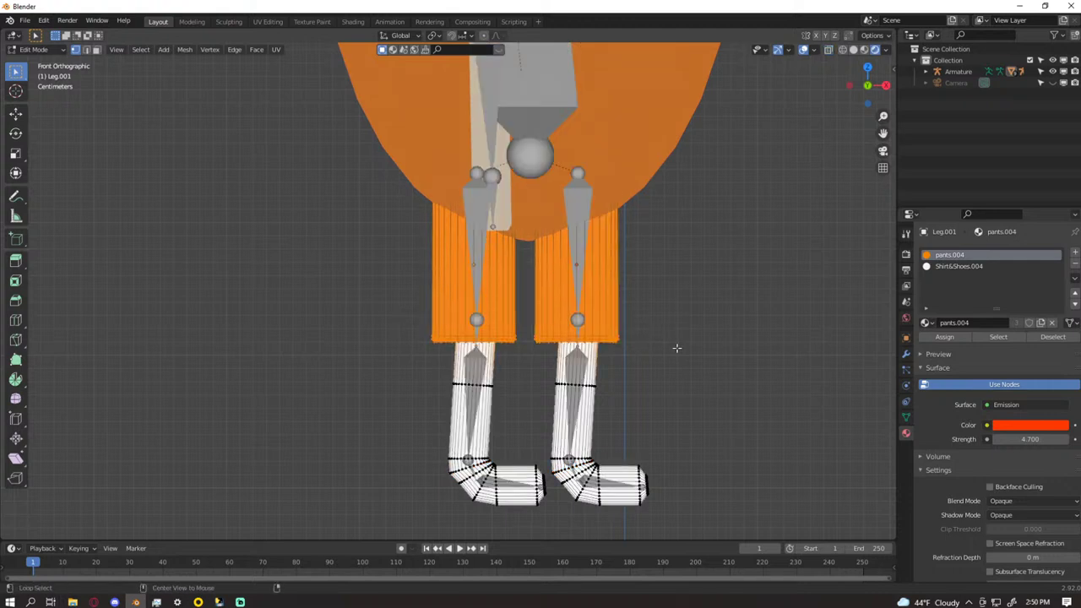
middle_click_drag(676, 347, 678, 348)
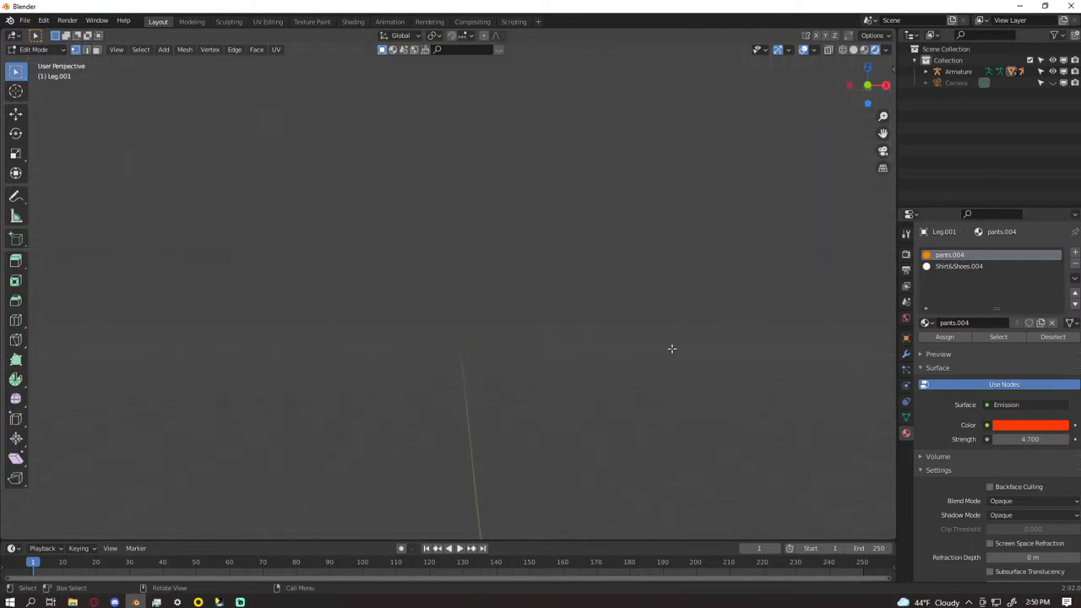
scroll(671, 348, "down", 5)
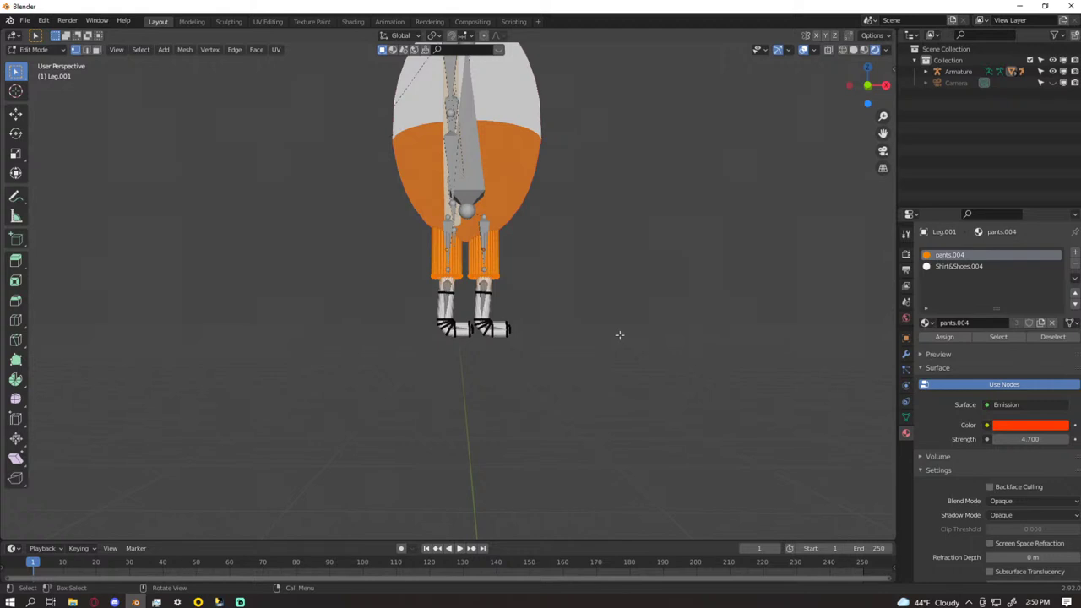
key("Tab")
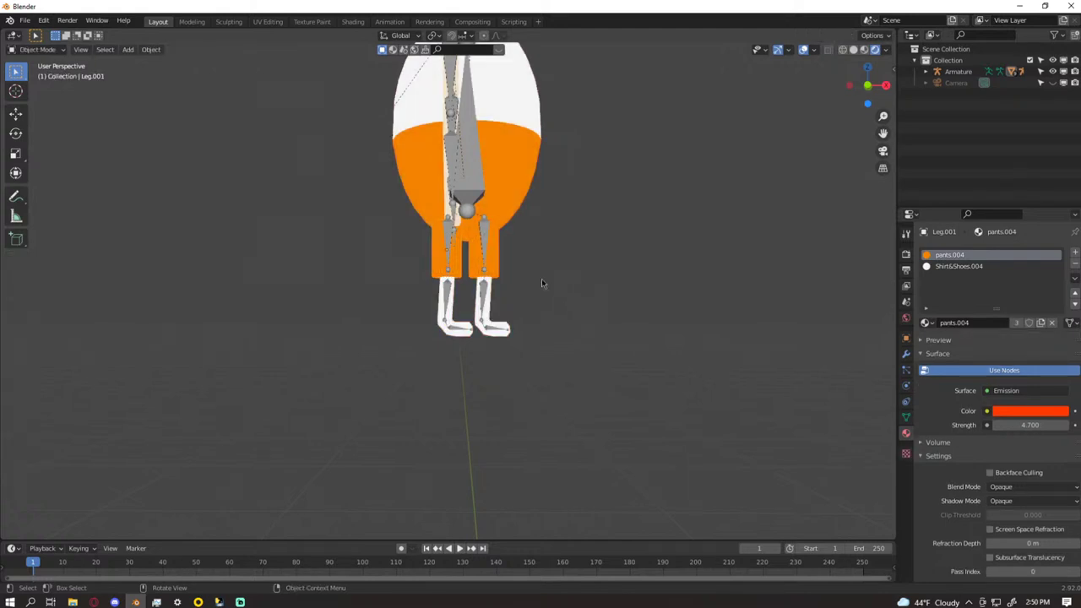
scroll(456, 263, "up", 7)
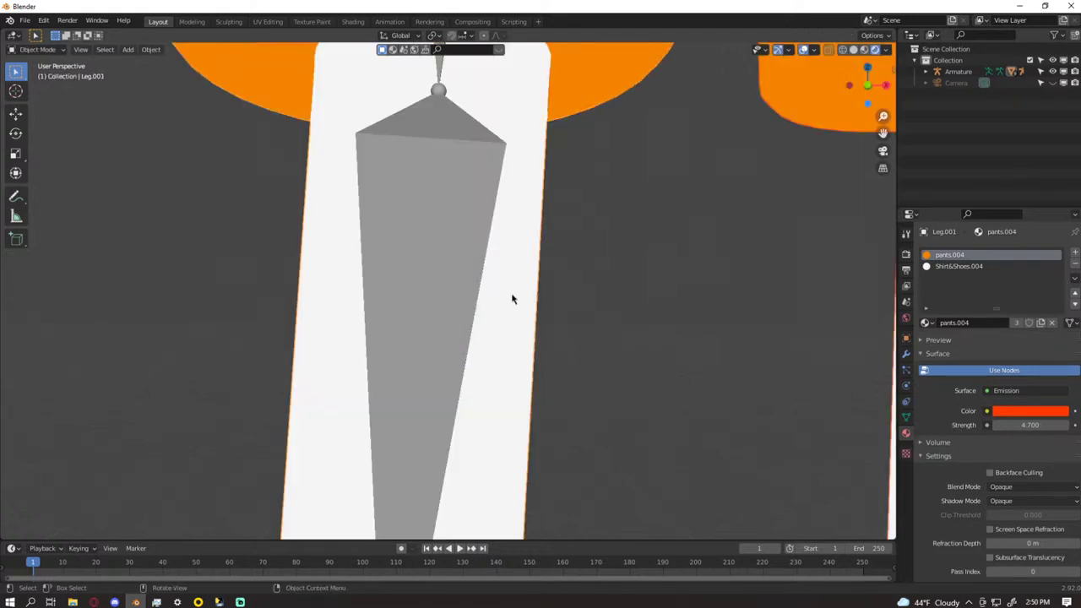
scroll(525, 311, "up", 2)
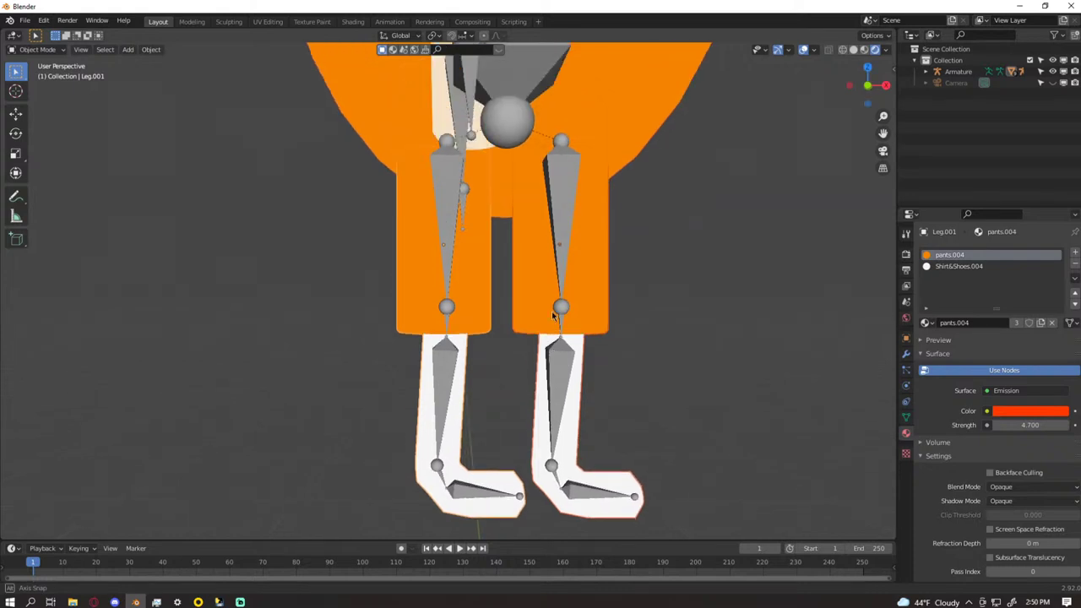
scroll(513, 346, "up", 5)
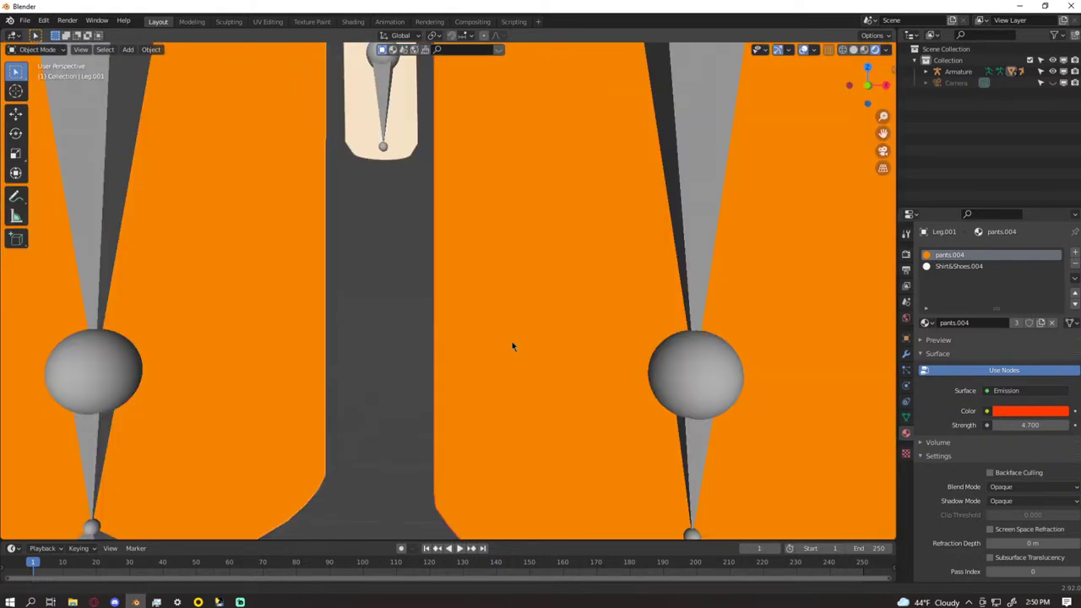
scroll(513, 346, "down", 6)
scroll(510, 344, "up", 1)
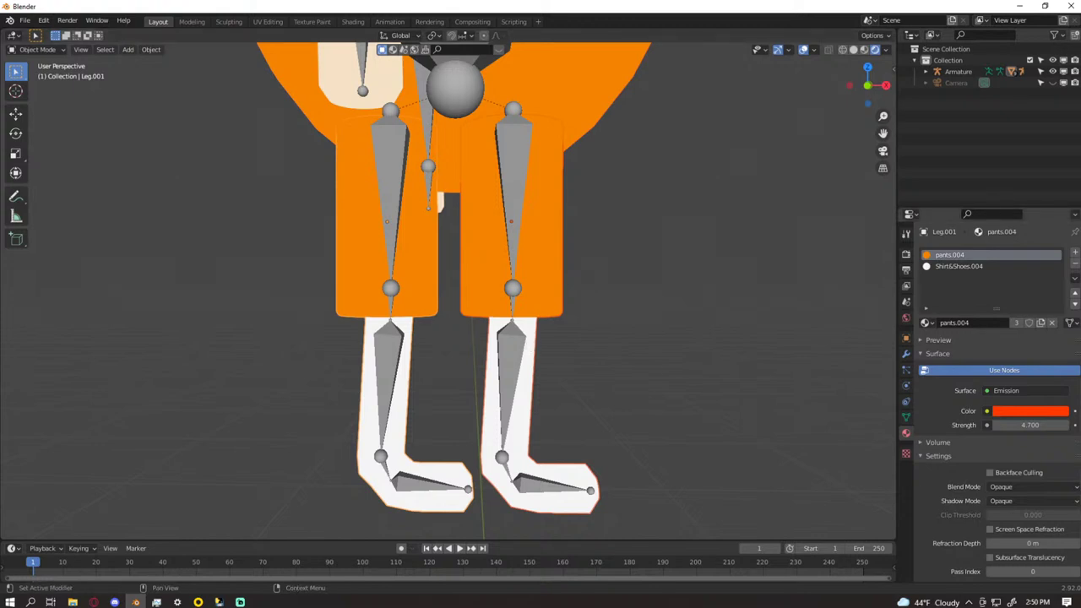
left_click(73, 601)
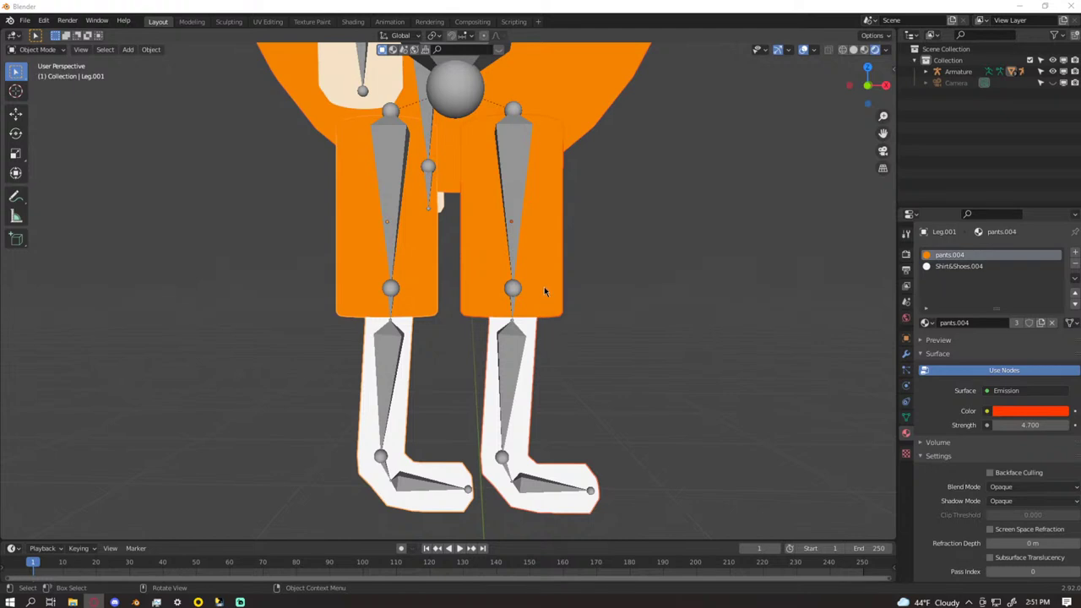
- Select both legs again and edit their meshes in face select mode, checking the trouser hems with X-ray
left_click(554, 261)
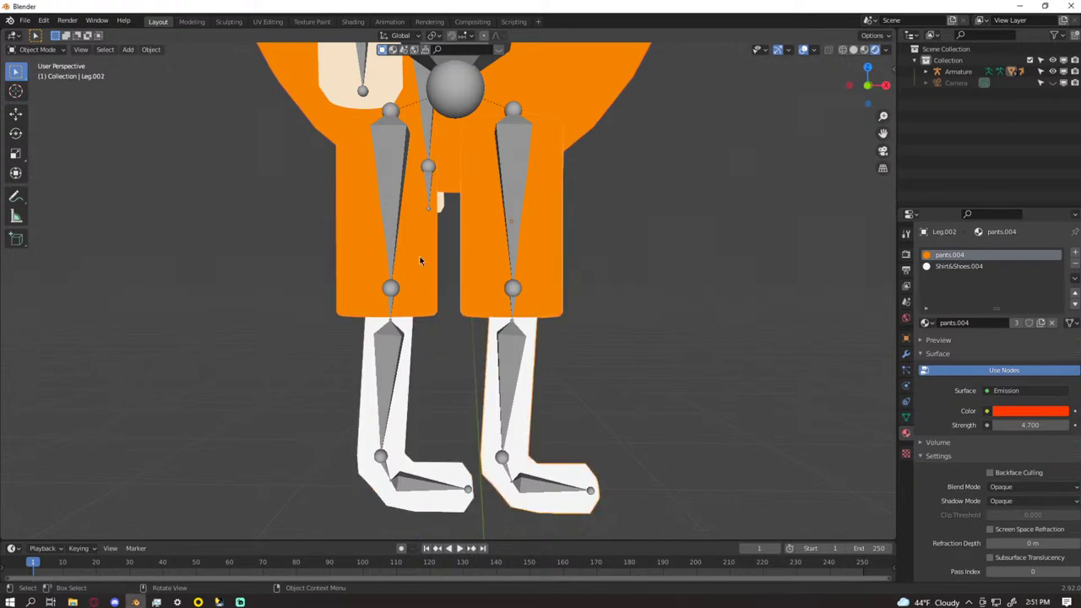
key("Tab")
middle_click_drag(421, 256, 566, 304)
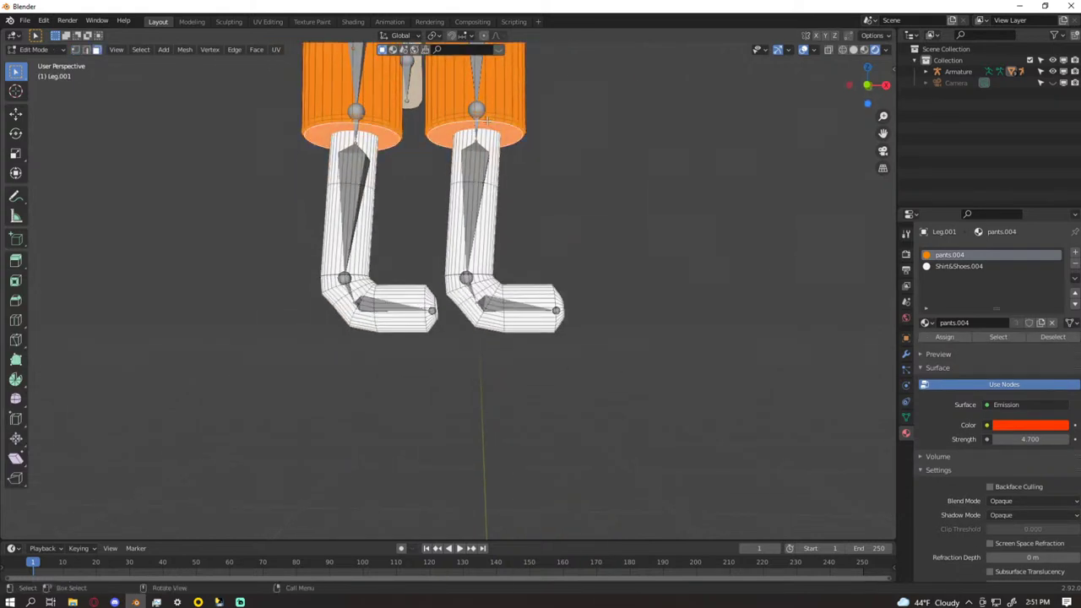
key("alt+z")
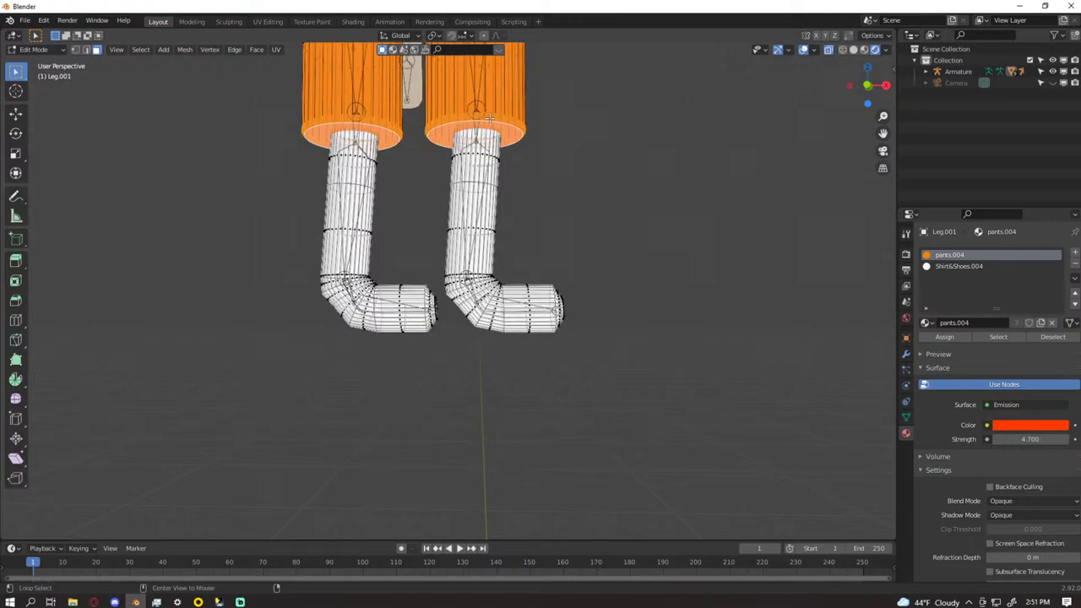
key("alt+z")
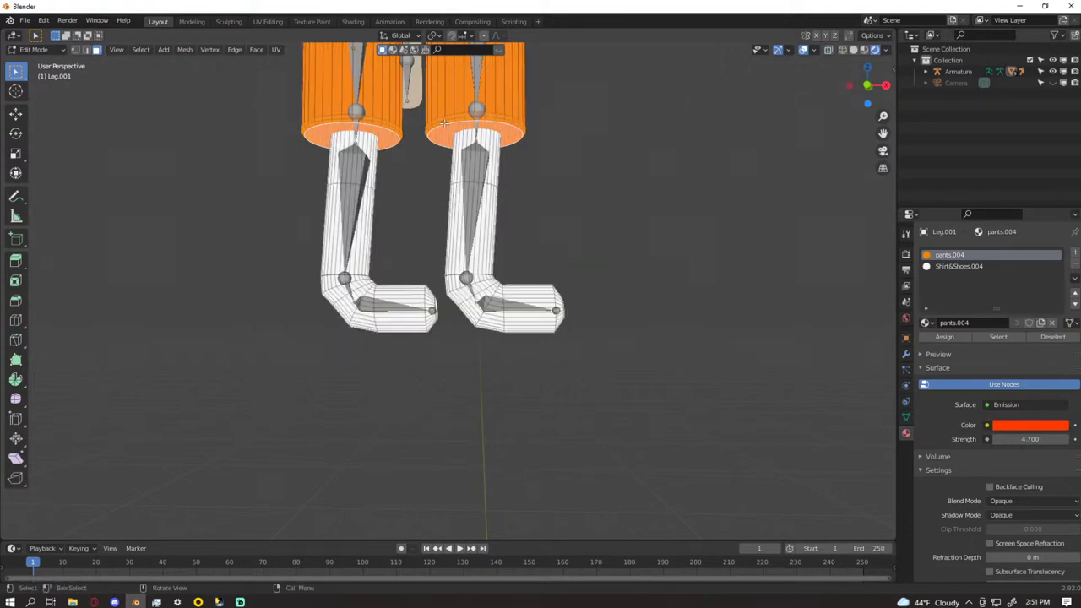
- Examine the lower edge of the trouser legs and the leg bones up close
scroll(447, 124, "up", 14)
scroll(444, 123, "down", 4)
scroll(449, 123, "down", 10)
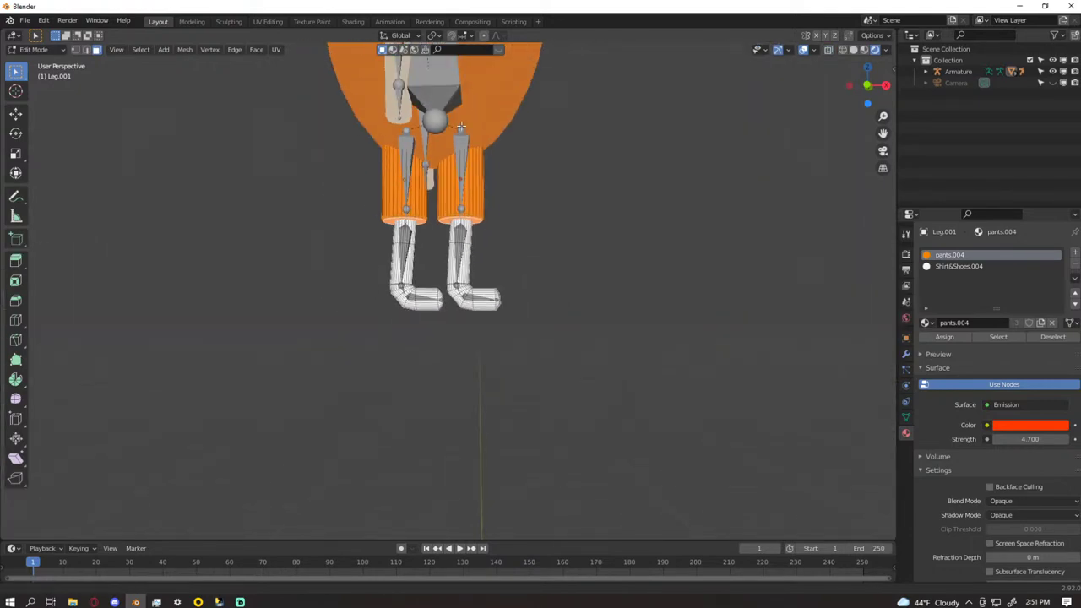
scroll(460, 118, "up", 5)
mouse_move(464, 112)
middle_mouse_down("shift")
mouse_move(488, 96)
mouse_move(463, 121)
middle_mouse_up("shift")
scroll(528, 254, "up", 5)
scroll(529, 254, "down", 6)
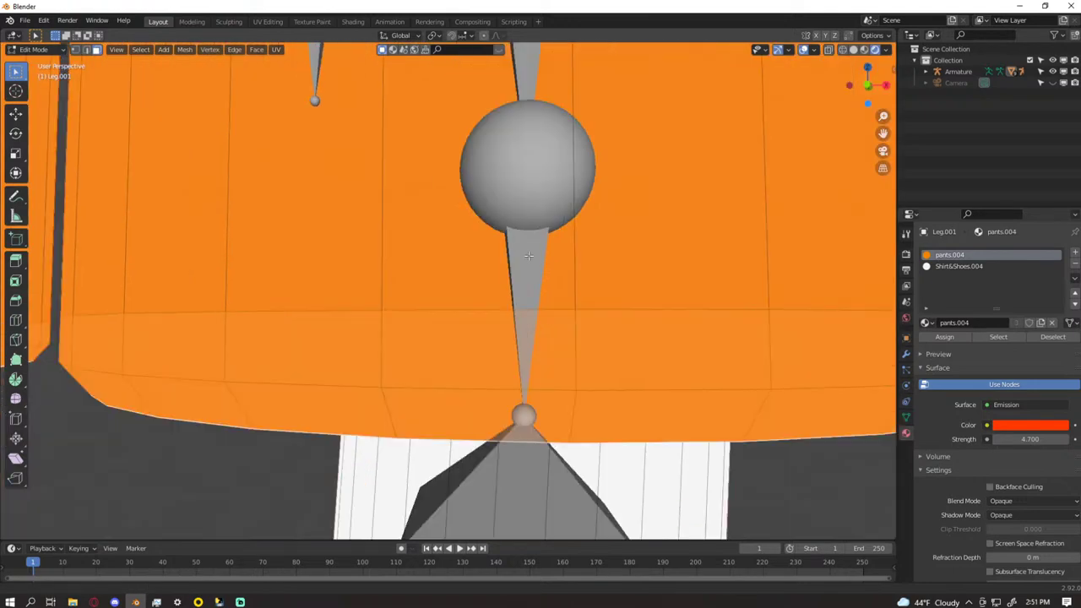
middle_click_drag(529, 270, 530, 266)
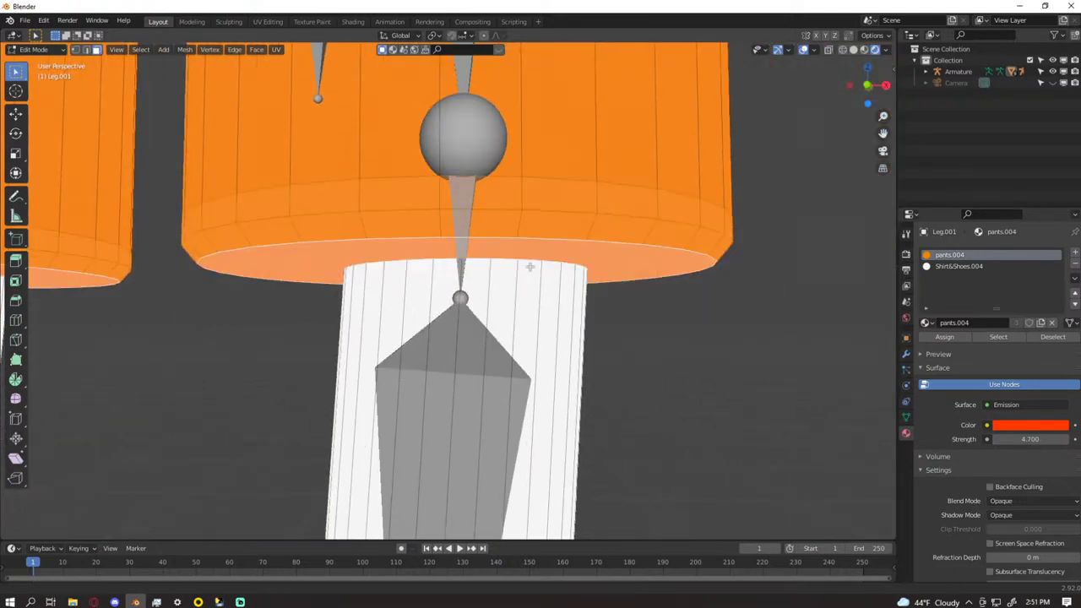
- Clear the selection and select the underside face of the trouser hem on Leg.002
left_click(401, 223)
key("alt+a")
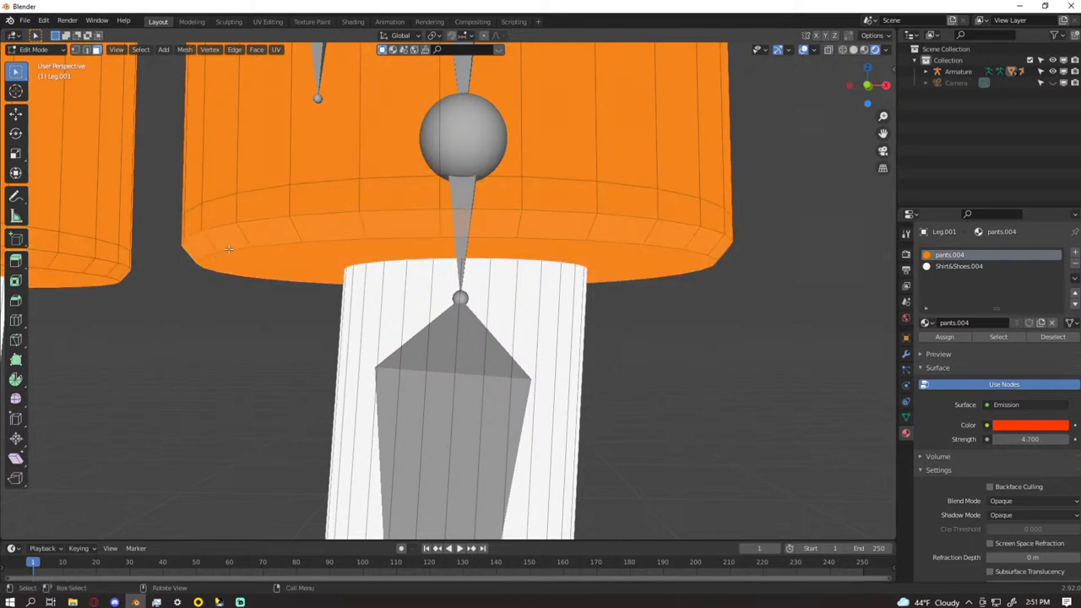
left_click(728, 225, "alt")
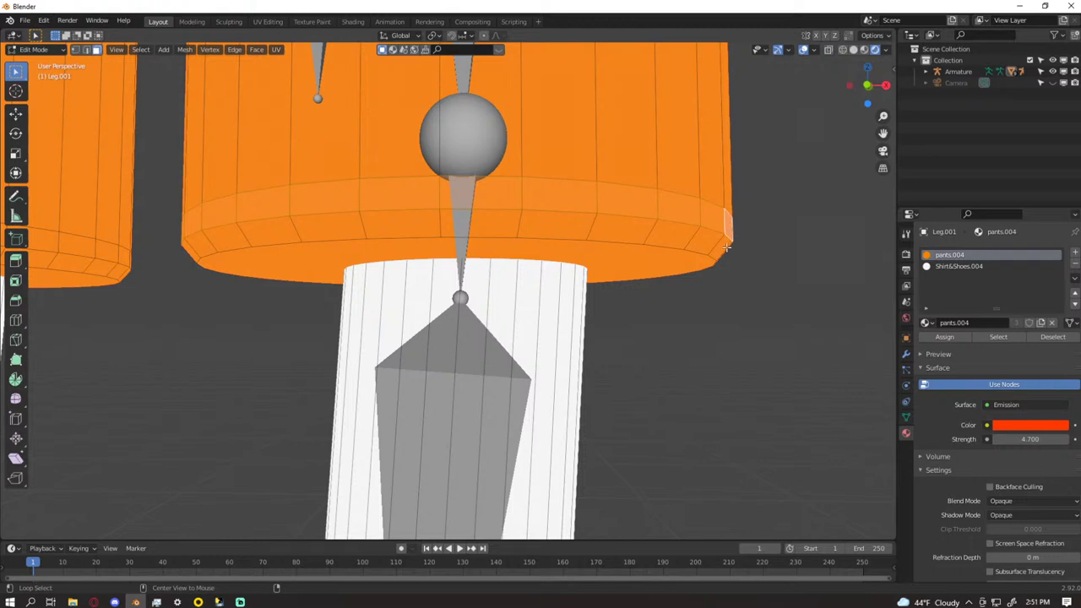
left_click(641, 258)
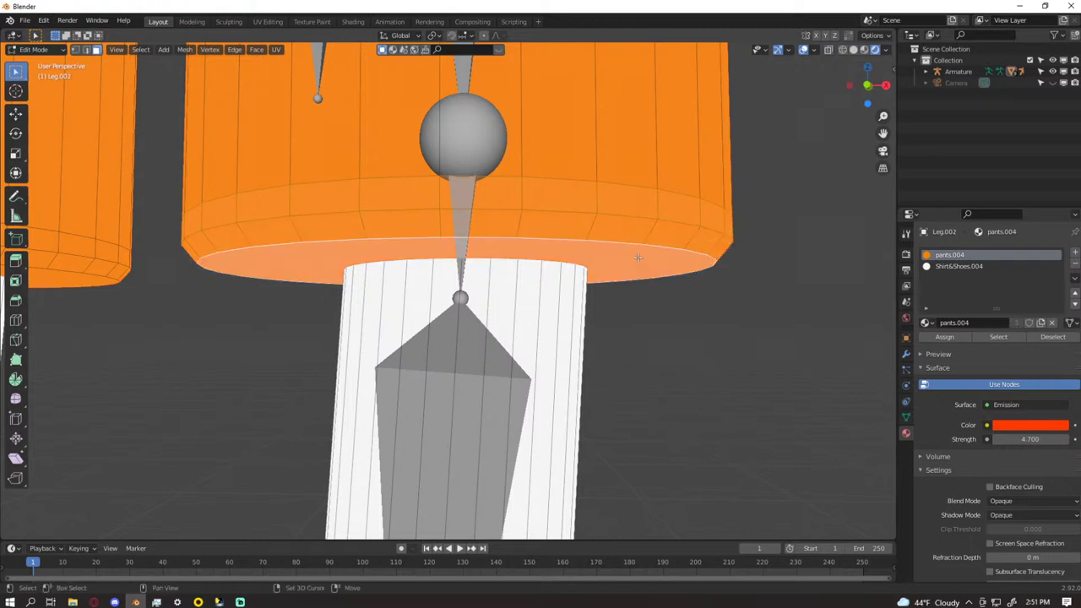
- Add the underside face of the other trouser hem, on Leg.001, to the selection
scroll(585, 257, "down", 9)
right_click(309, 285)
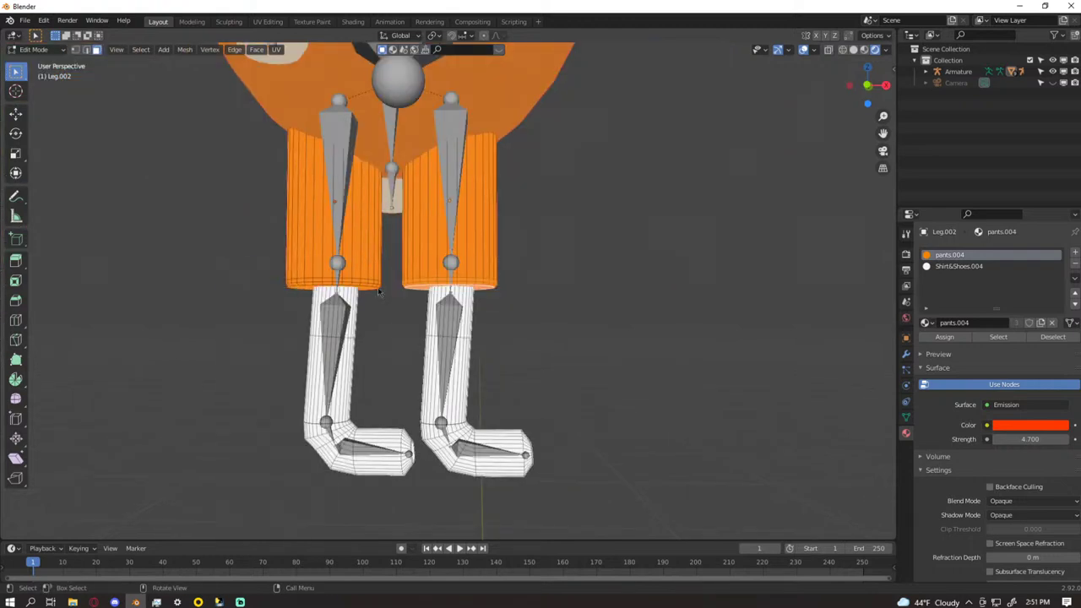
scroll(384, 306, "up", 2)
middle_click_drag(253, 254, 228, 237, "shift")
left_click(509, 307, "alt+shift")
left_click(498, 325, "alt")
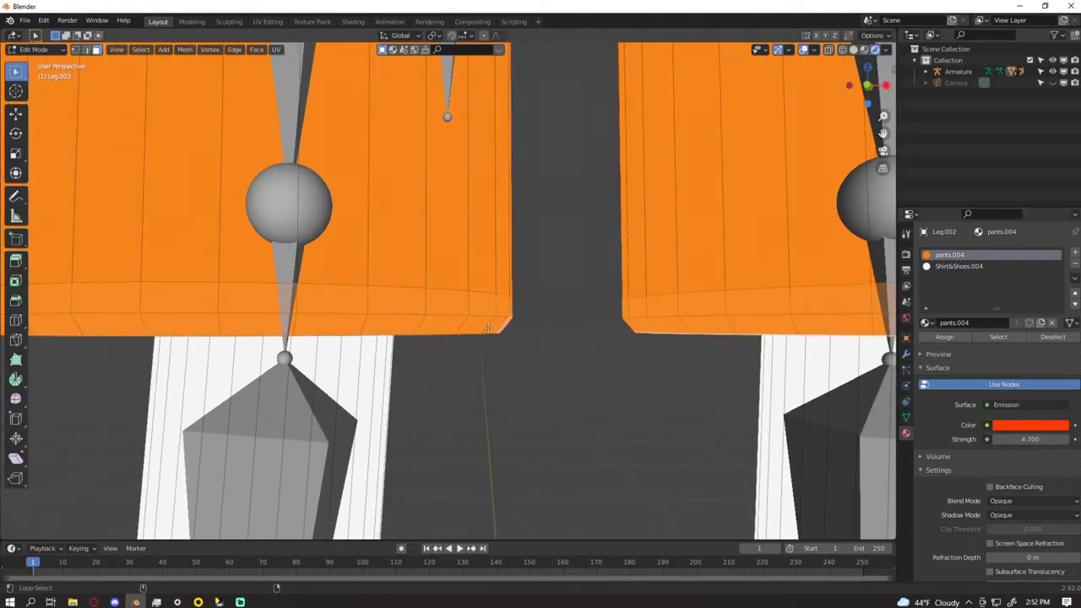
middle_click_drag(495, 329, 495, 326)
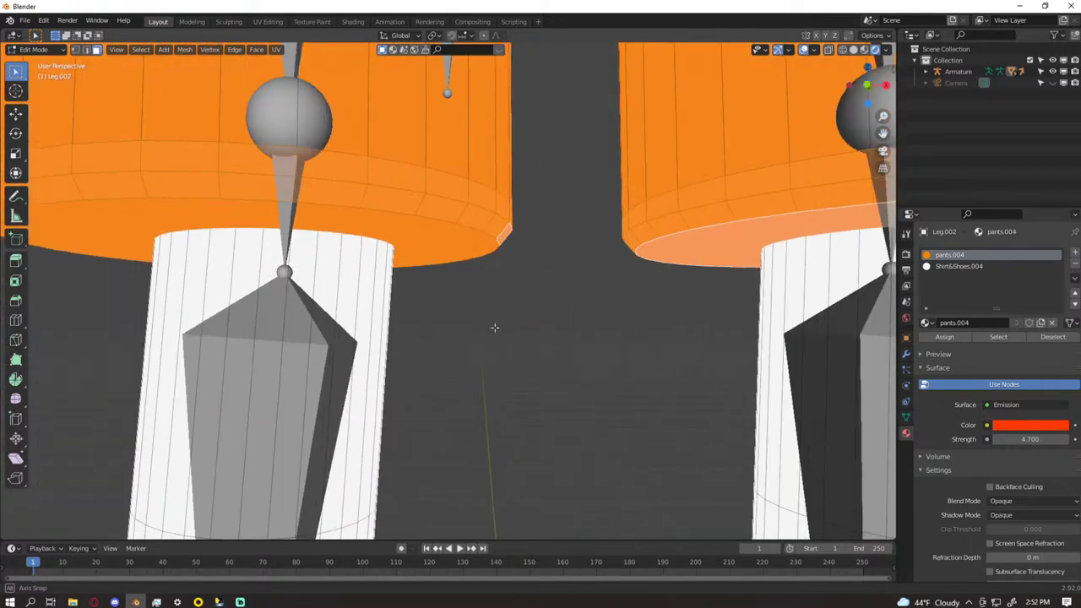
left_click(448, 263, "alt")
- Move the selected hem faces of both trouser legs down along the Z axis to just above the shoes
scroll(448, 262, "down", 17)
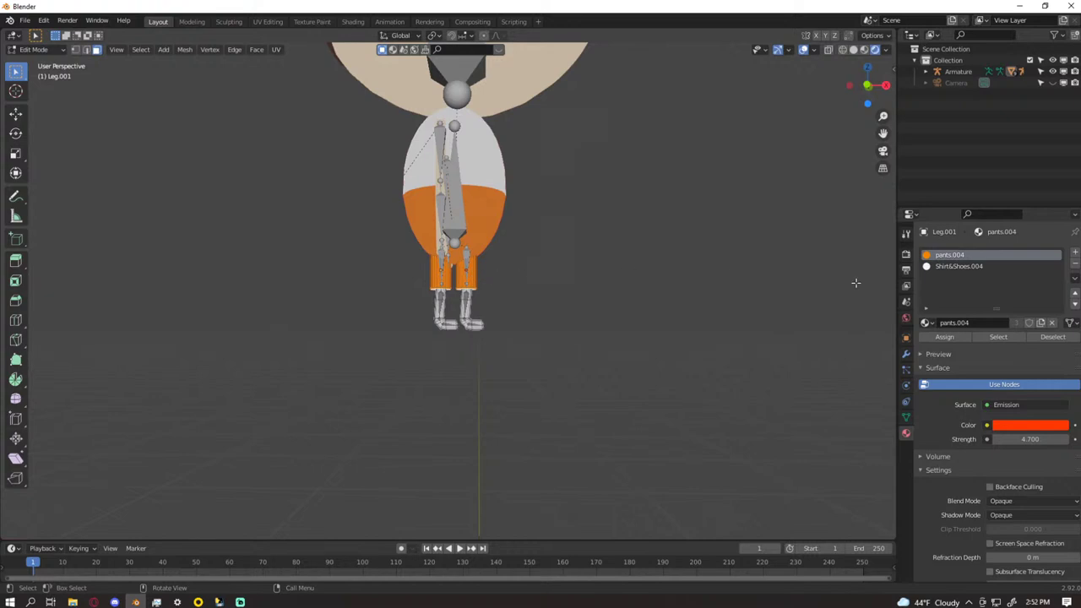
scroll(570, 326, "up", 8)
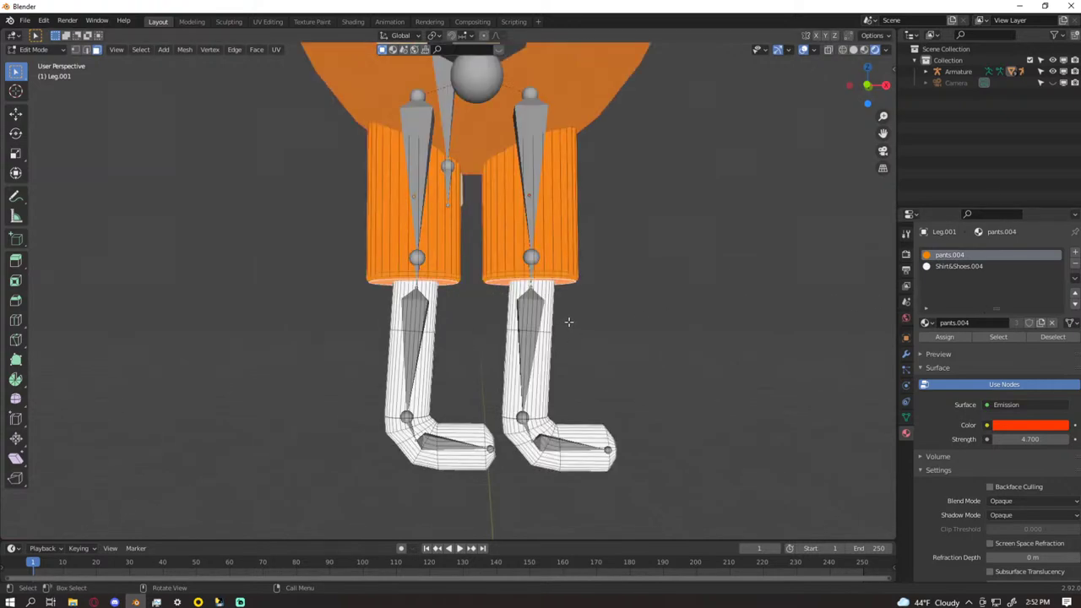
scroll(612, 293, "down", 4)
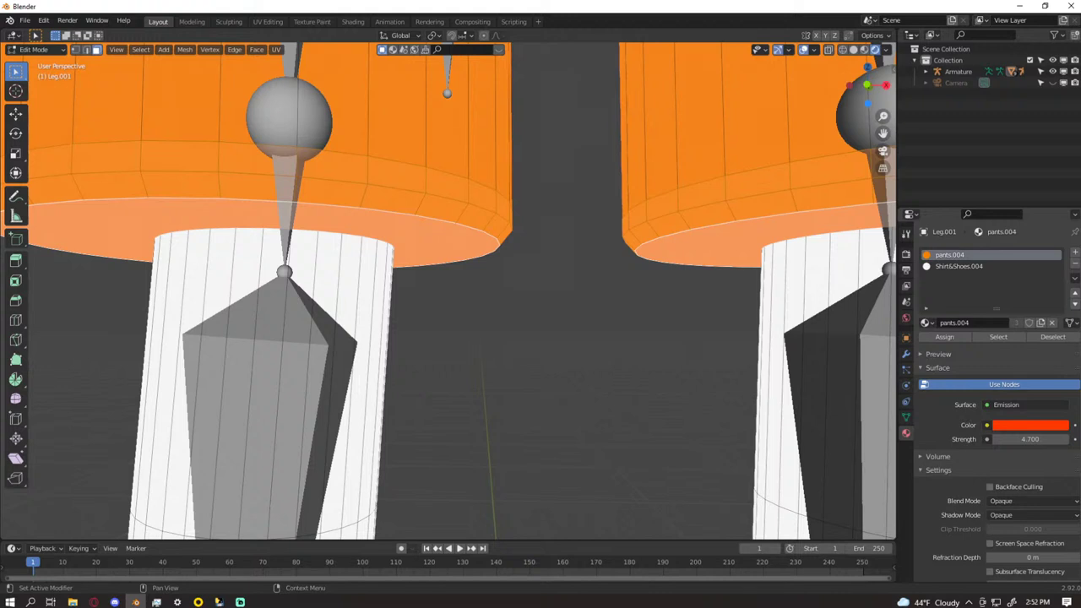
scroll(577, 259, "down", 5)
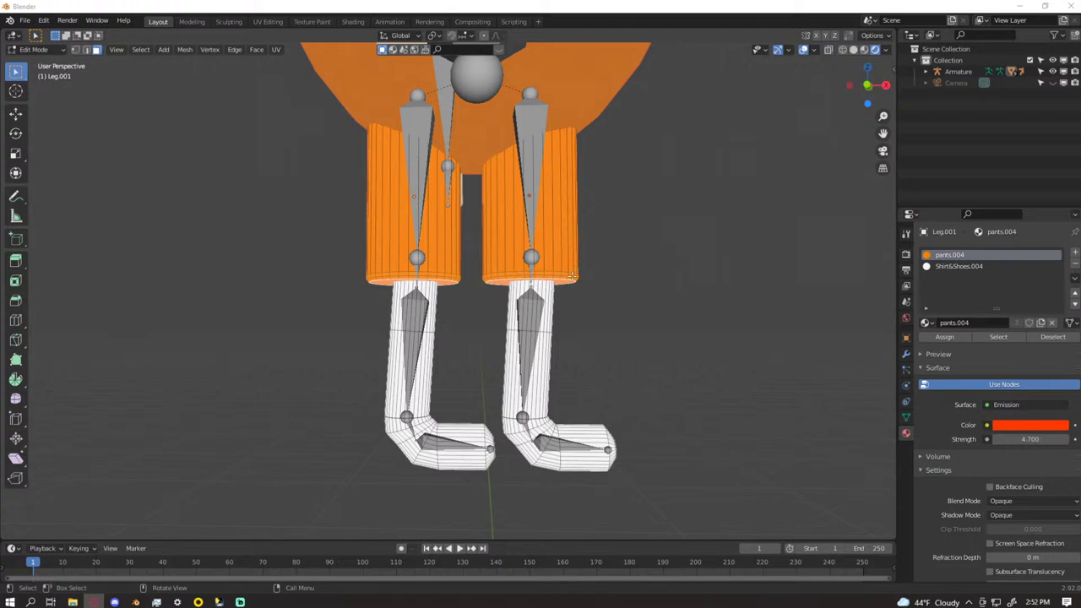
key("g")
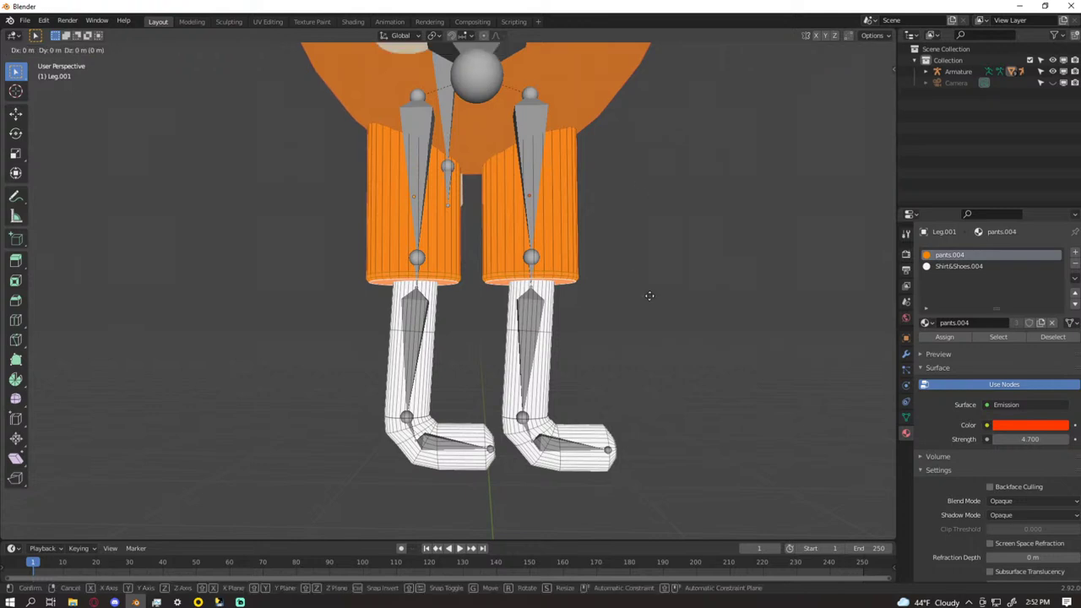
key("z")
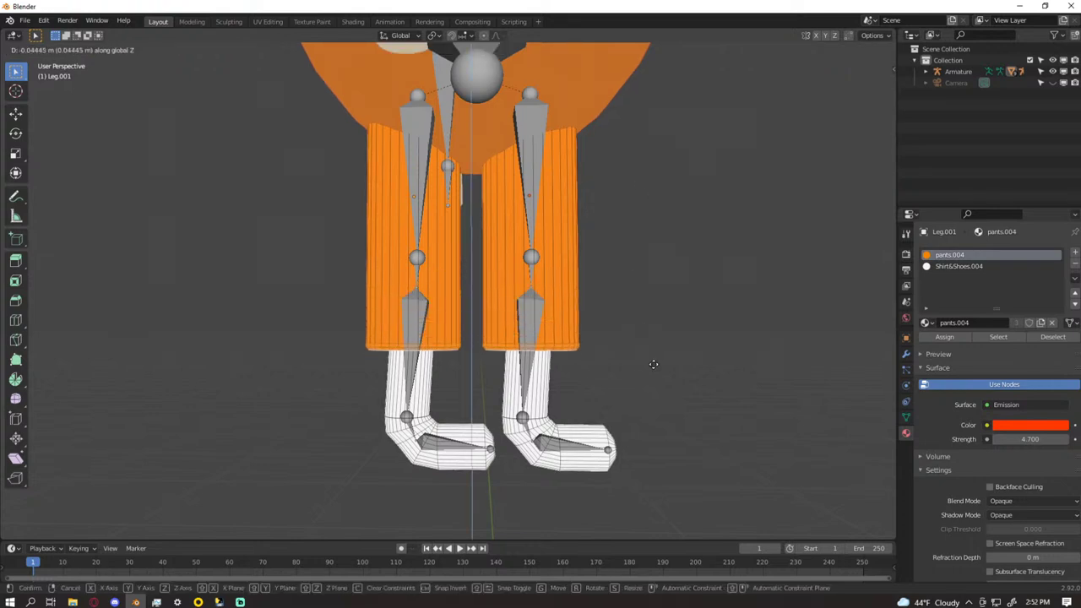
left_click(654, 414)
scroll(653, 415, "down", 6)
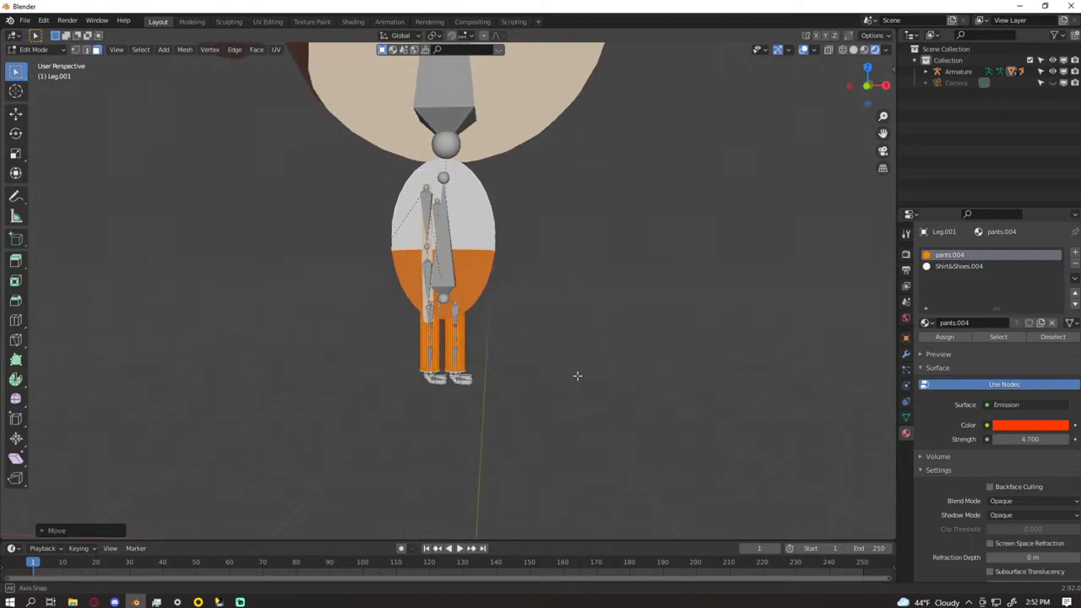
scroll(514, 376, "up", 6)
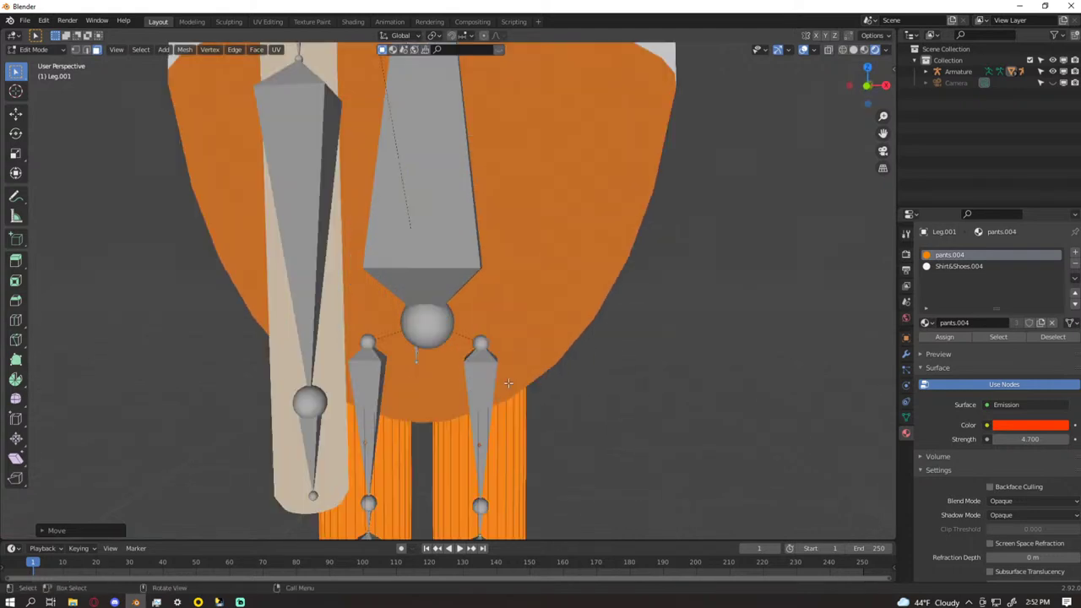
middle_click_drag(513, 379, 524, 335, "shift")
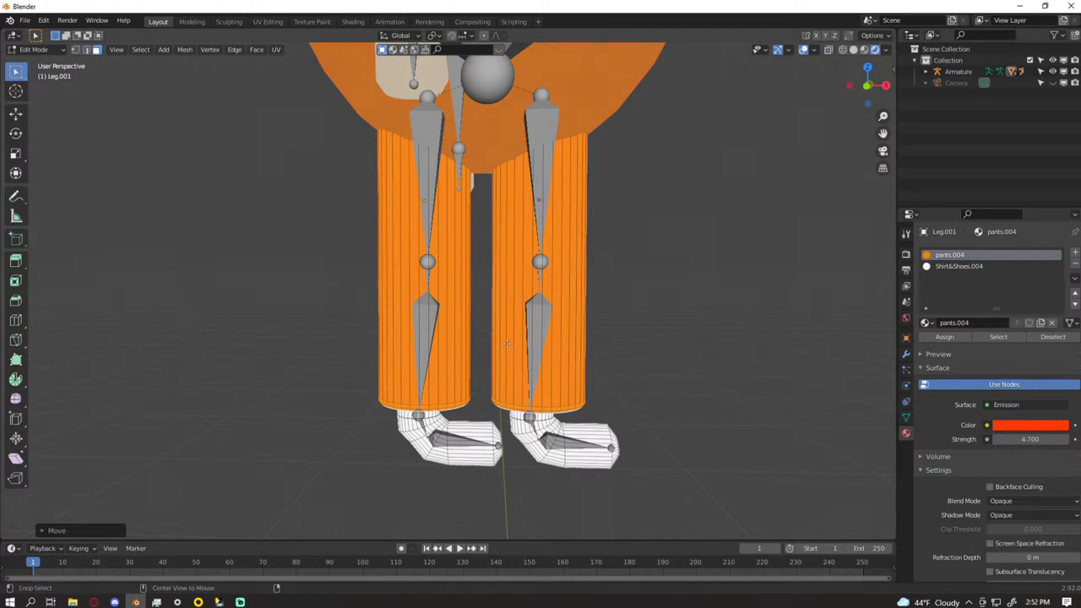
- Replace the selection with the rings of long side faces around both trouser legs
left_click(495, 339, "alt")
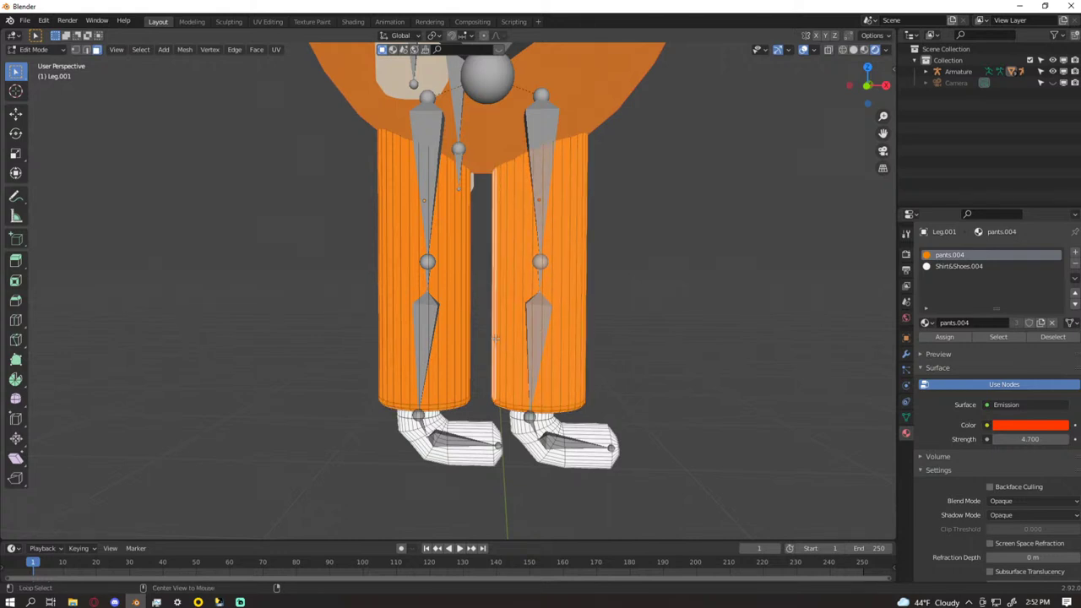
key("alt+a")
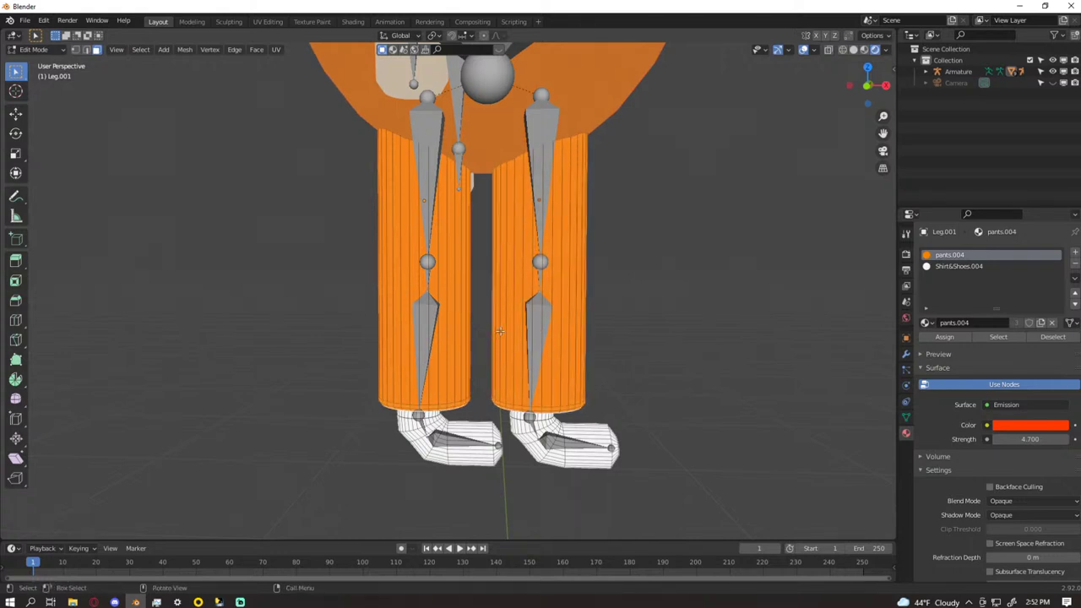
left_click(505, 314, "alt")
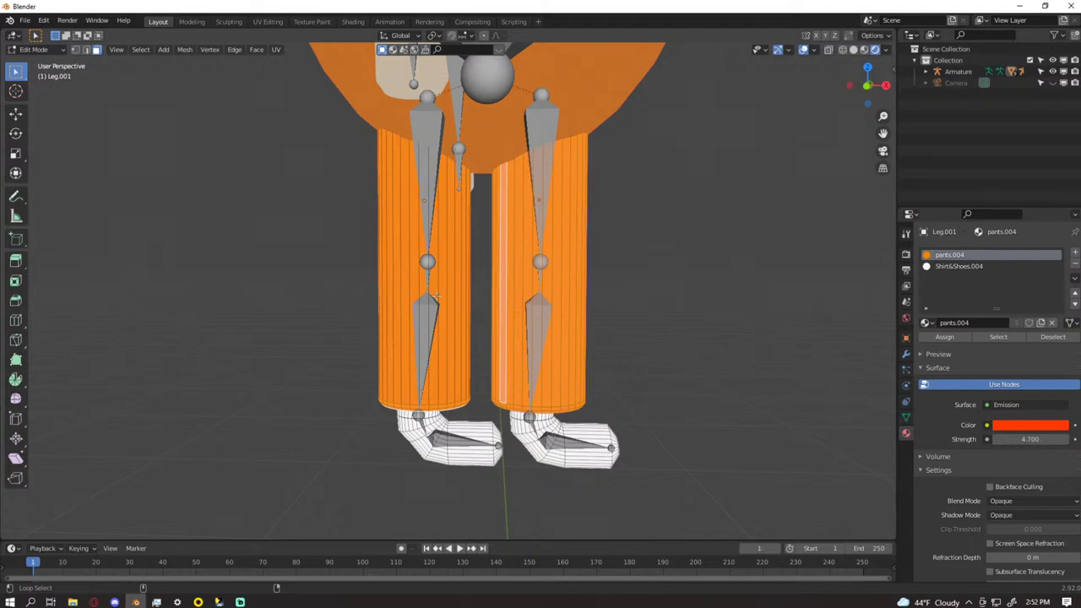
left_click(379, 287, "alt+shift")
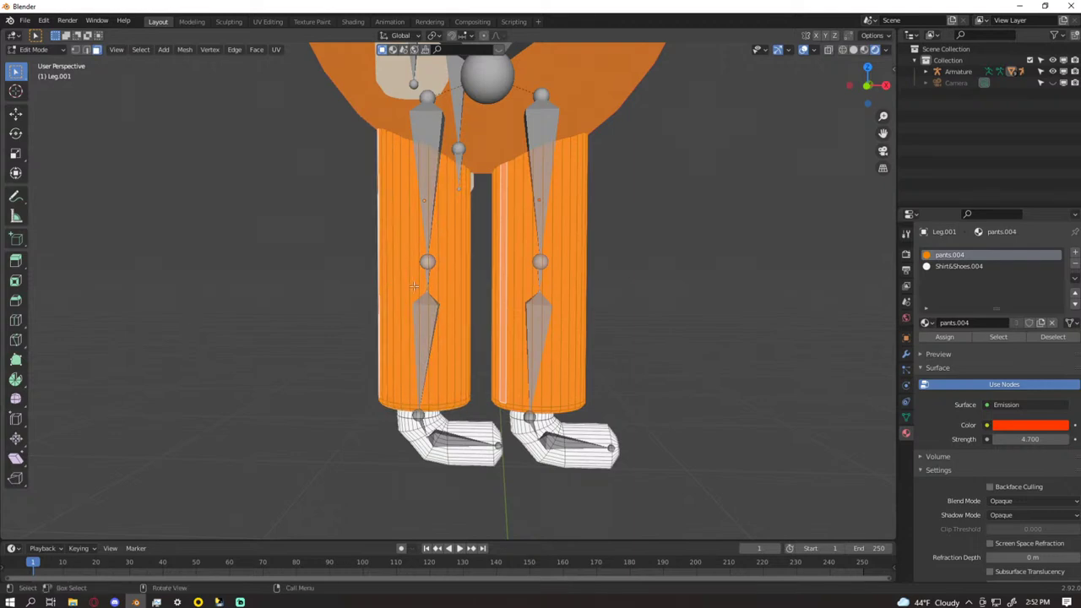
- Extend the selection on Leg.002 with the narrow face rings along its upper rim and its top cap
middle_click_drag(483, 287, 476, 305)
scroll(477, 338, "up", 3)
middle_click_drag(477, 355, 480, 351, "shift")
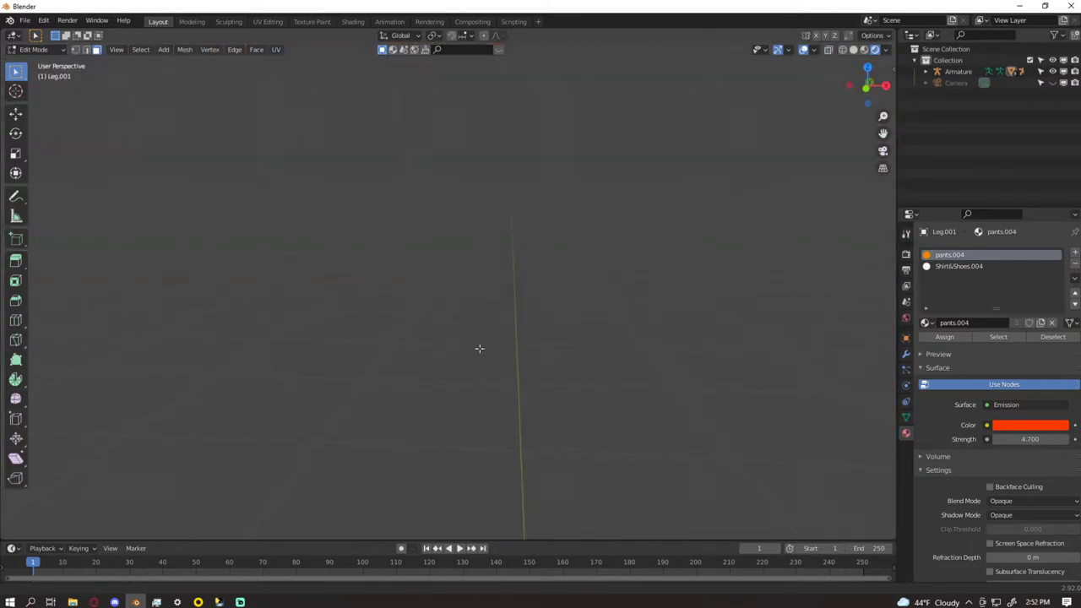
middle_click_drag(472, 274, 470, 211, "shift")
scroll(471, 212, "down", 4)
middle_click_drag(471, 116, 518, 283, "shift")
scroll(470, 227, "up", 4)
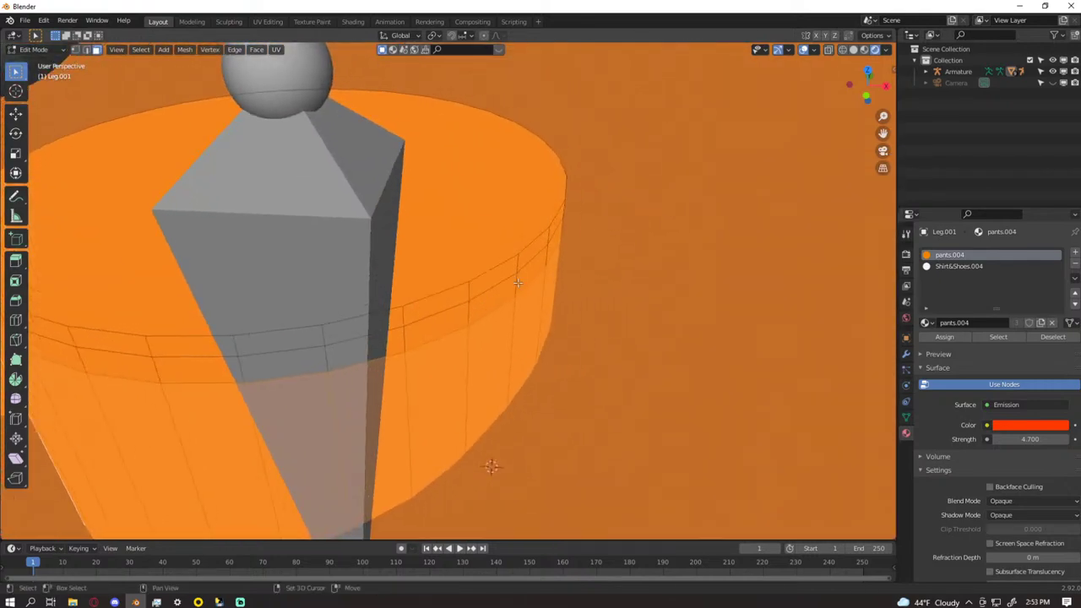
left_click(557, 220)
key("ctrl+z")
middle_click_drag(549, 245, 484, 179)
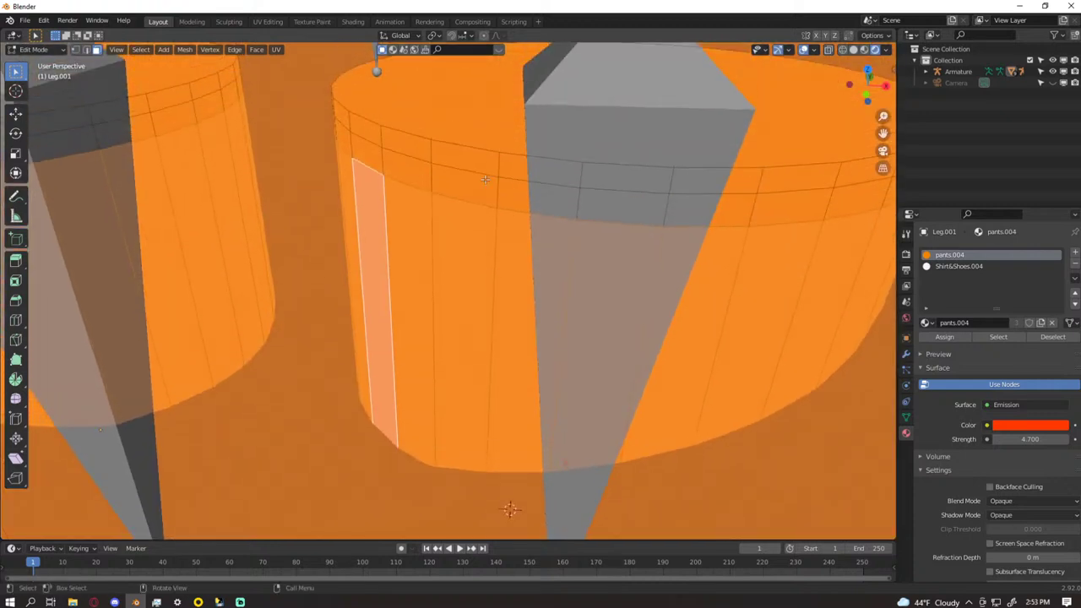
left_click(338, 114)
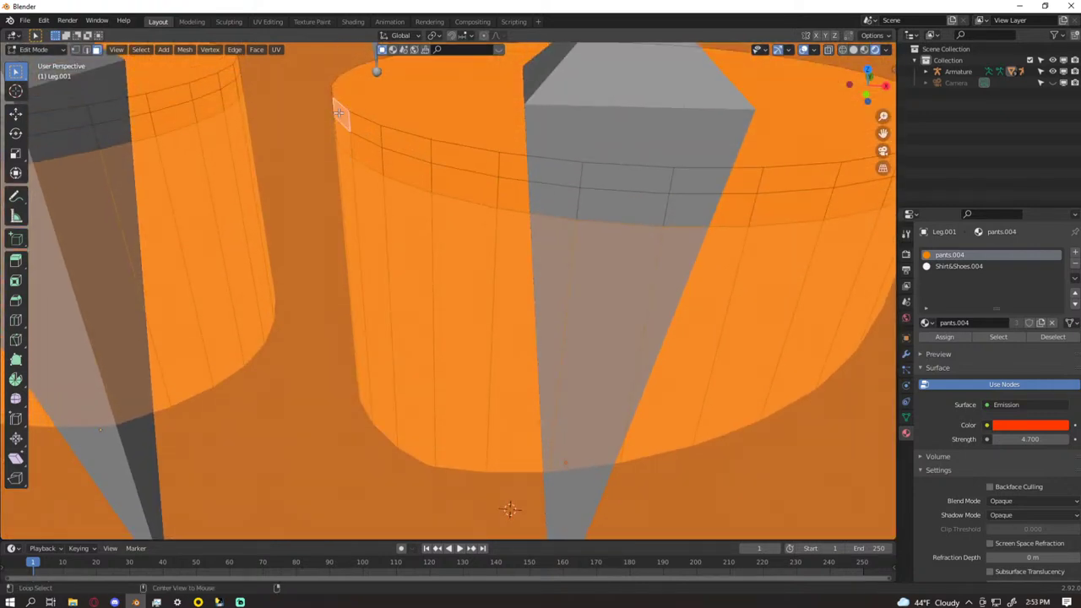
key("ctrl+z")
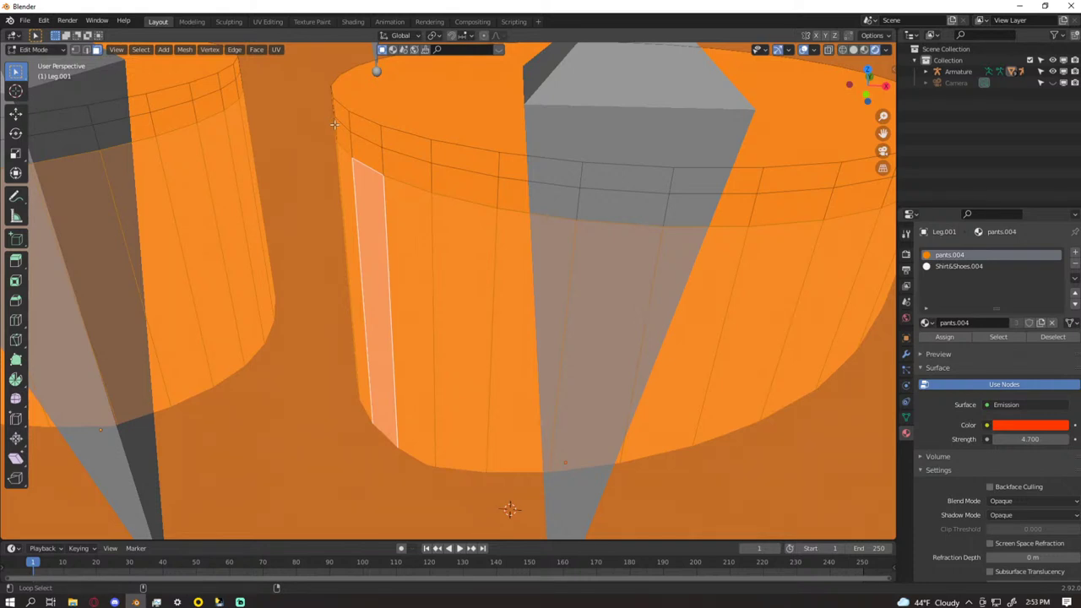
left_click(335, 125, "alt")
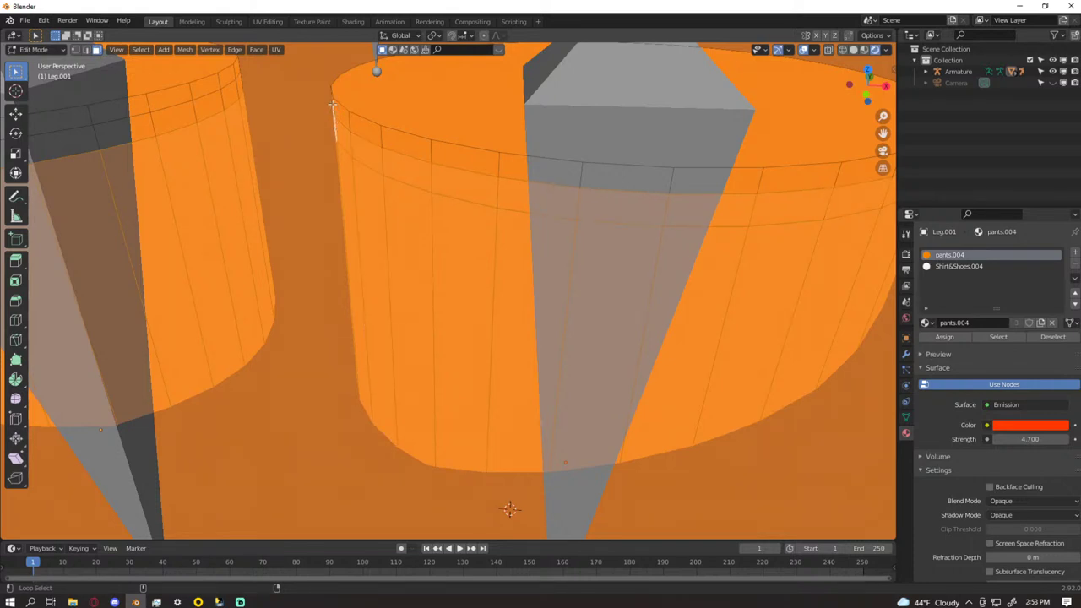
key("ctrl+z")
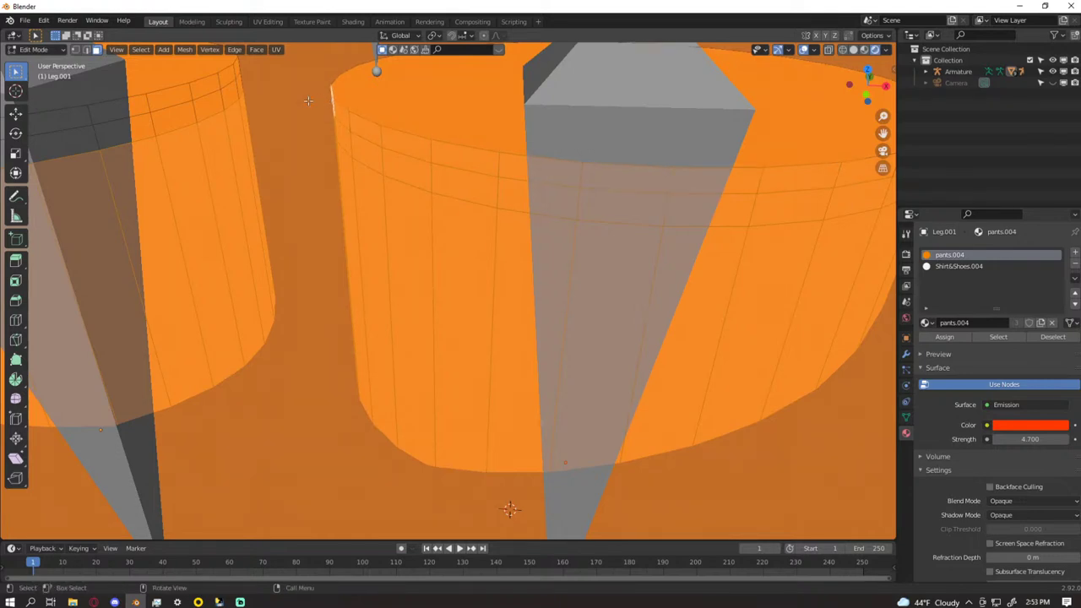
left_click(437, 101)
- Extend the selection on Leg.001 with the narrow face rings along its upper rim and its top cap
middle_click_drag(294, 132, 492, 320, "shift")
middle_click_drag(518, 361, 517, 357, "shift")
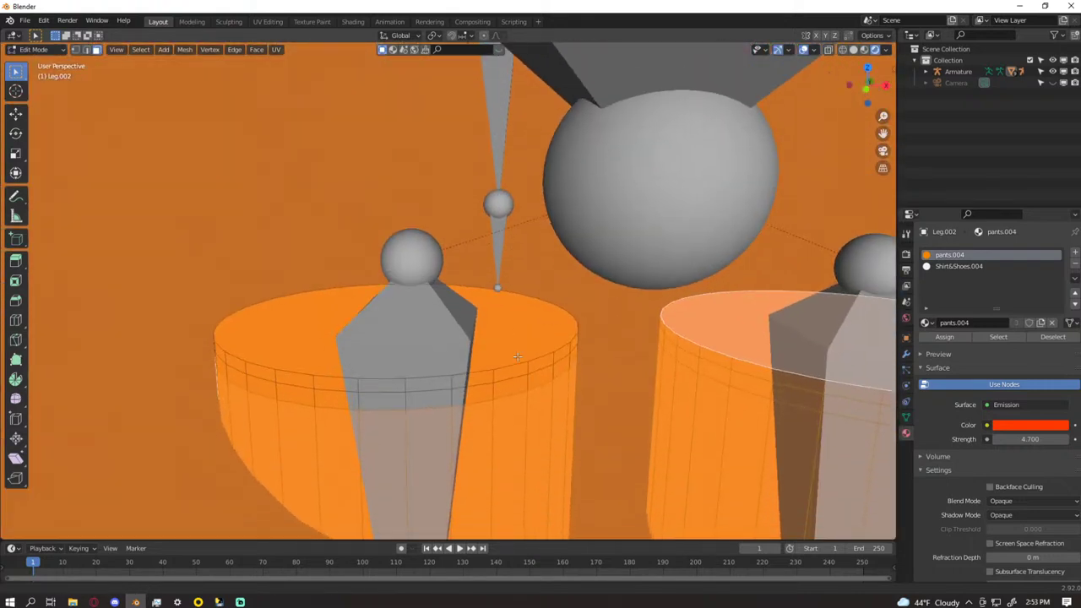
key("alt")
key("ctrl")
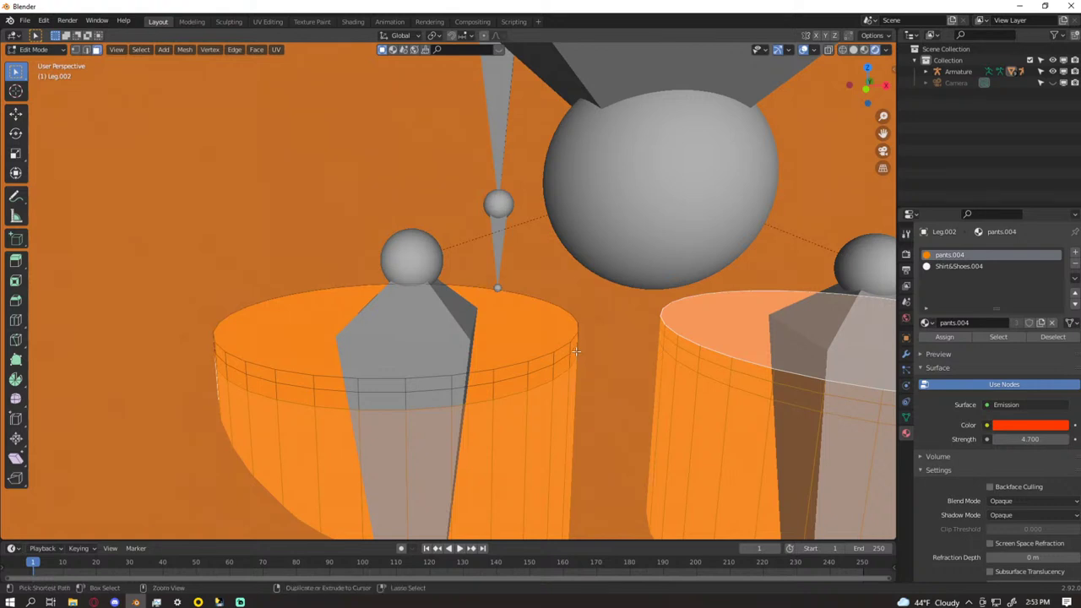
key("alt")
key("ctrl")
key("ctrl+z")
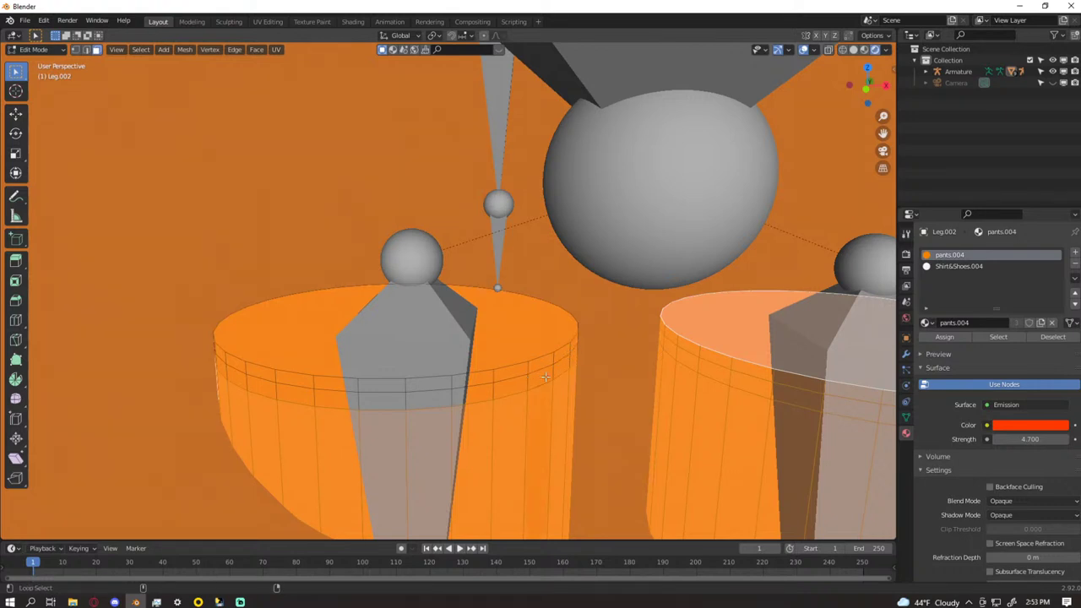
left_click(218, 363, "alt+shift")
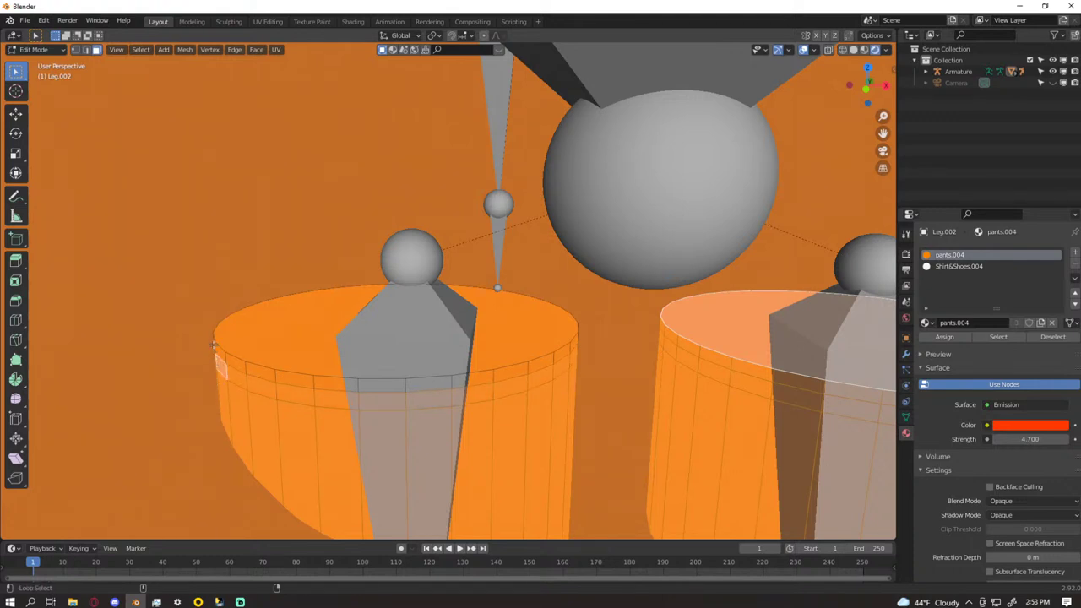
left_click(302, 328)
- Try to narrow the selected trouser legs in front view by scaling them to about 0.86 with the Z axis locked
scroll(577, 369, "down", 8)
middle_click_drag(599, 400, 611, 314)
scroll(627, 428, "up", 6)
scroll(634, 447, "down", 3)
scroll(520, 334, "up", 1)
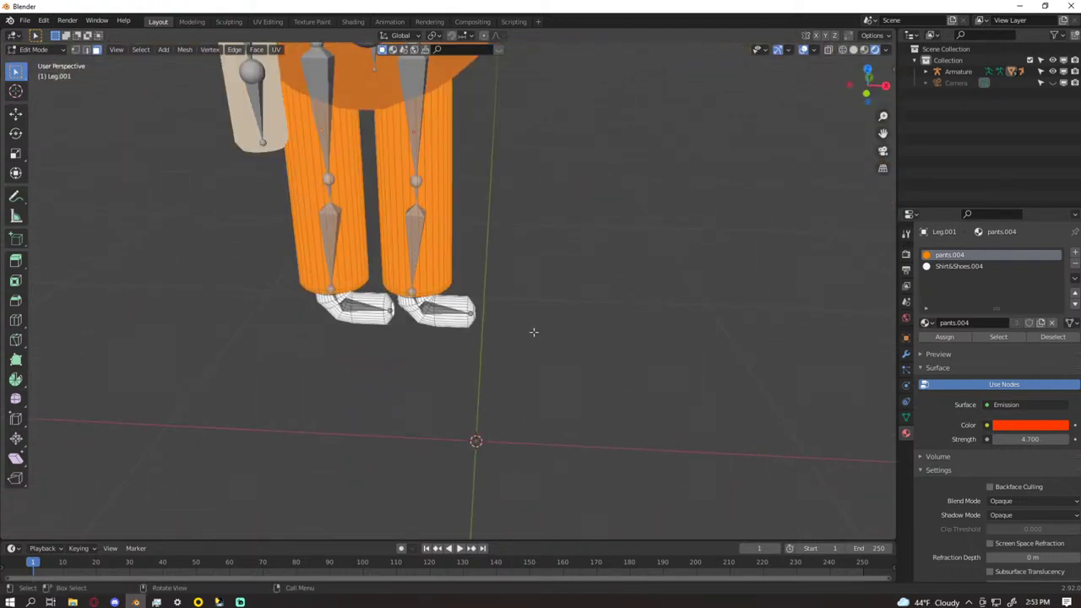
key("KP_1")
middle_click_drag(430, 187, 375, 456, "shift")
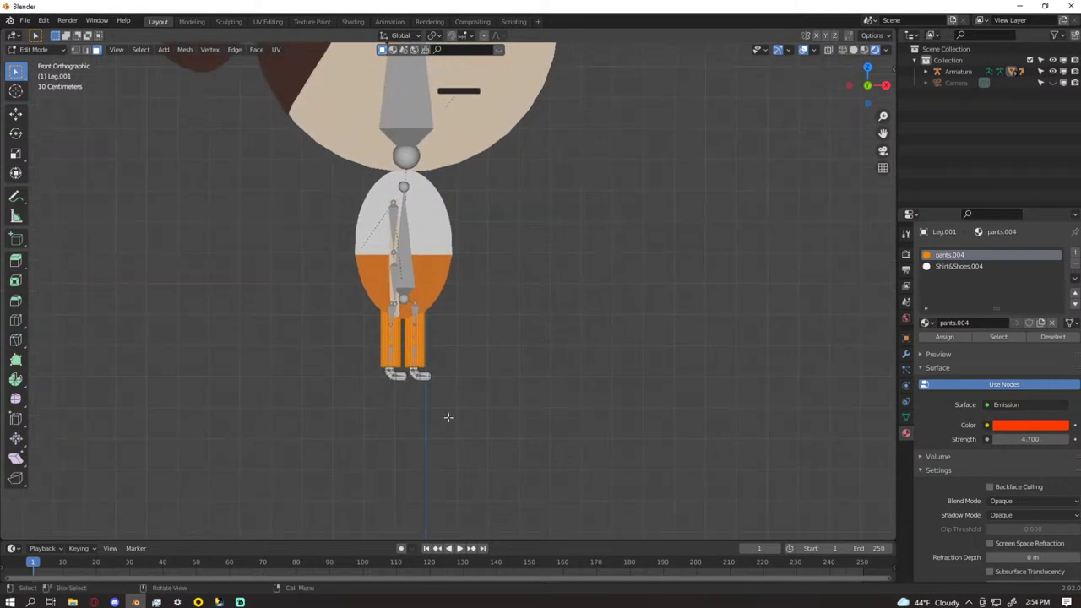
scroll(443, 418, "up", 4)
middle_click_drag(423, 415, 539, 363, "shift")
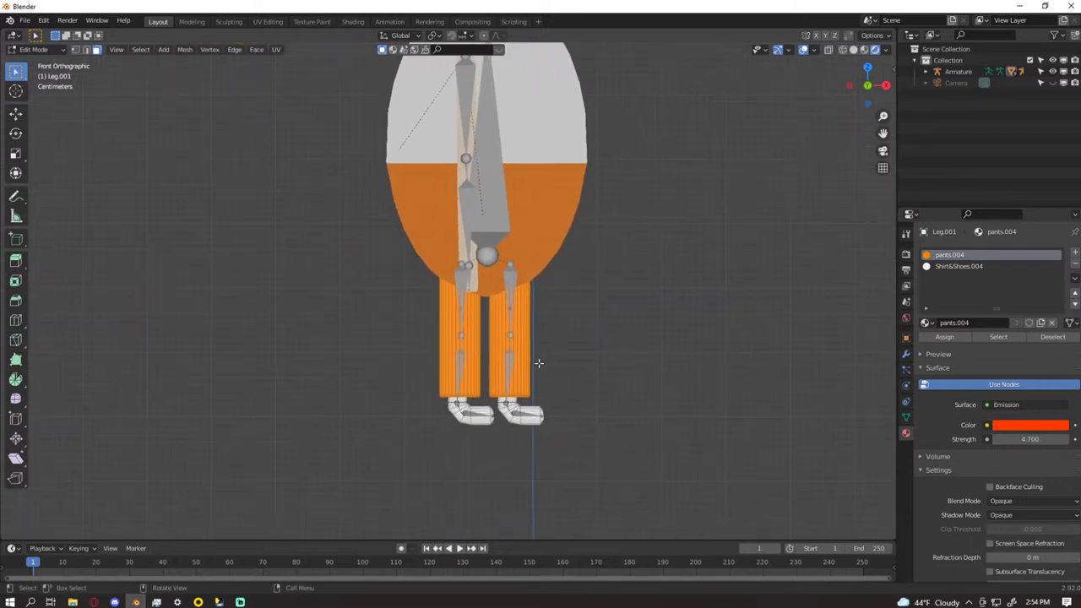
scroll(539, 363, "up", 2)
key("s")
key("shift+z")
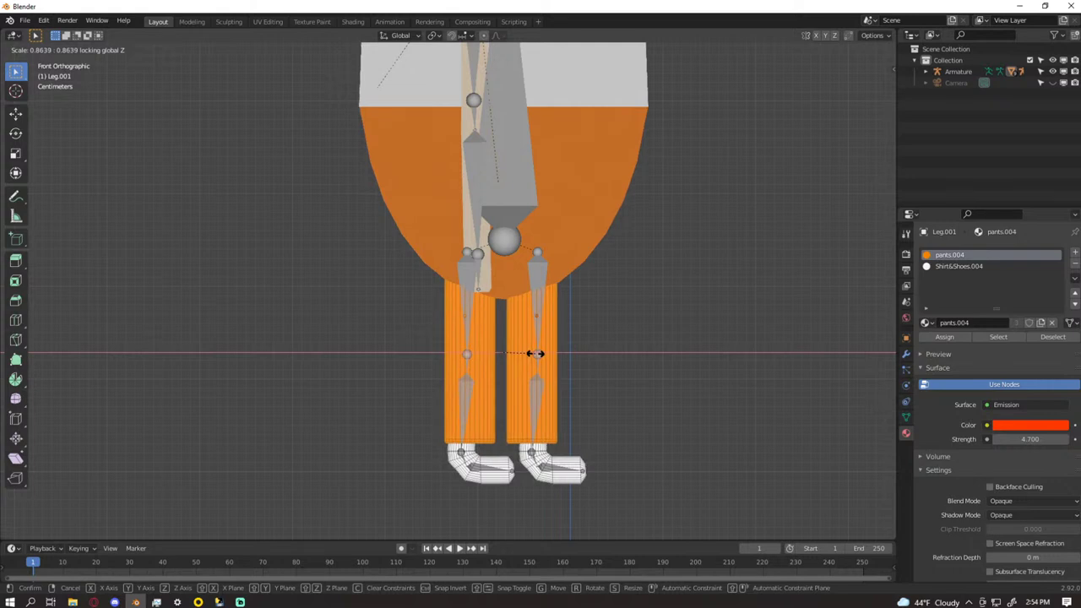
left_click(536, 354)
scroll(608, 385, "up", 4)
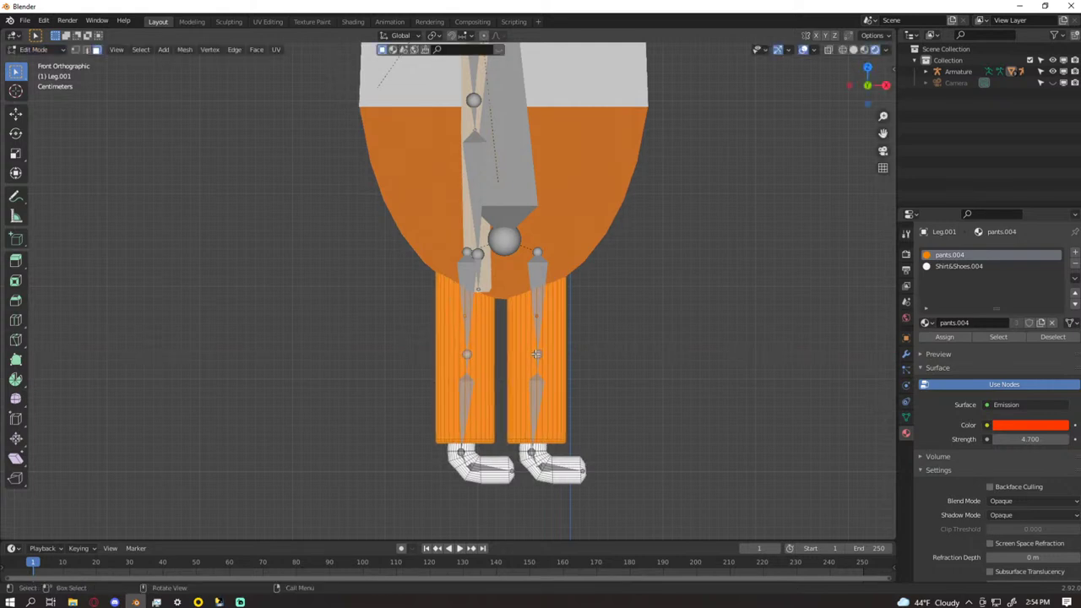
- Select the bottom cap, lower rim face rings and ring of long side faces on Leg.002's trouser leg
middle_click_drag(605, 388, 532, 372, "shift")
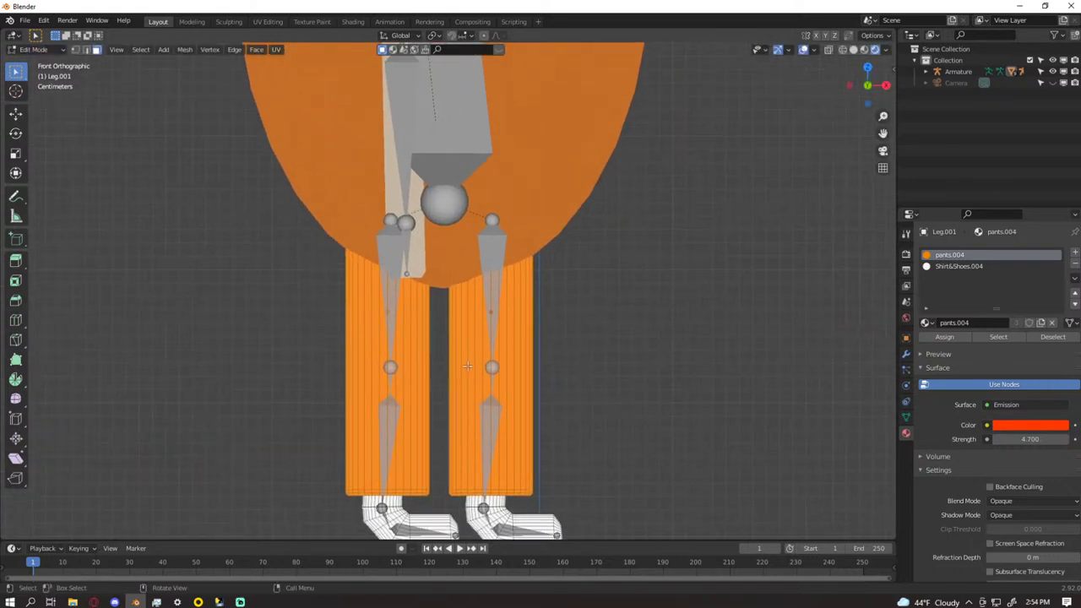
scroll(528, 376, "up", 3)
scroll(519, 386, "down", 4)
scroll(500, 389, "up", 5)
middle_click_drag(514, 422, 512, 408)
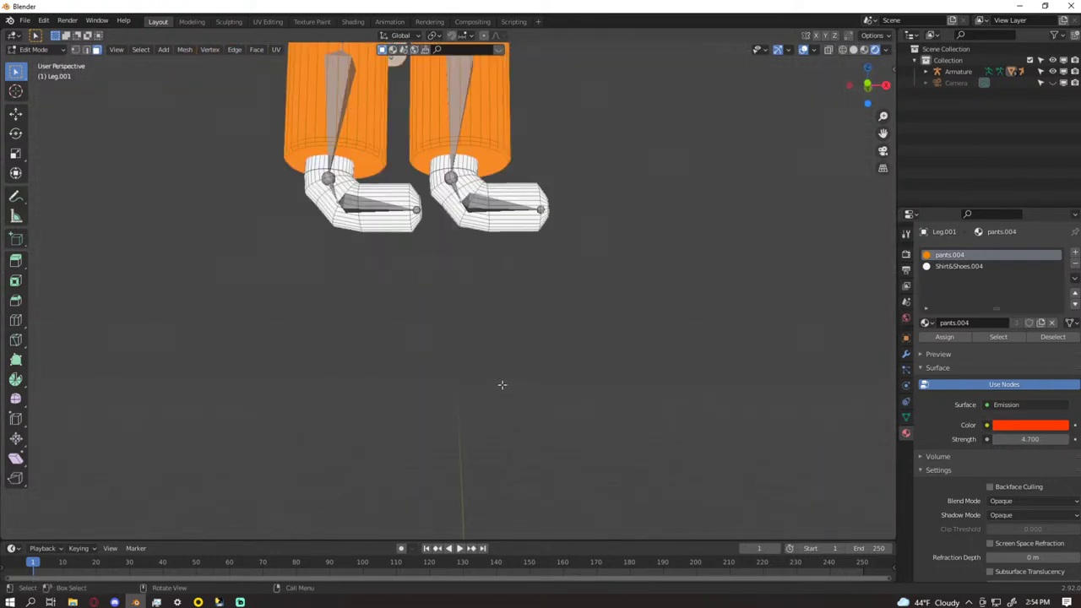
key("shift")
left_click(476, 149)
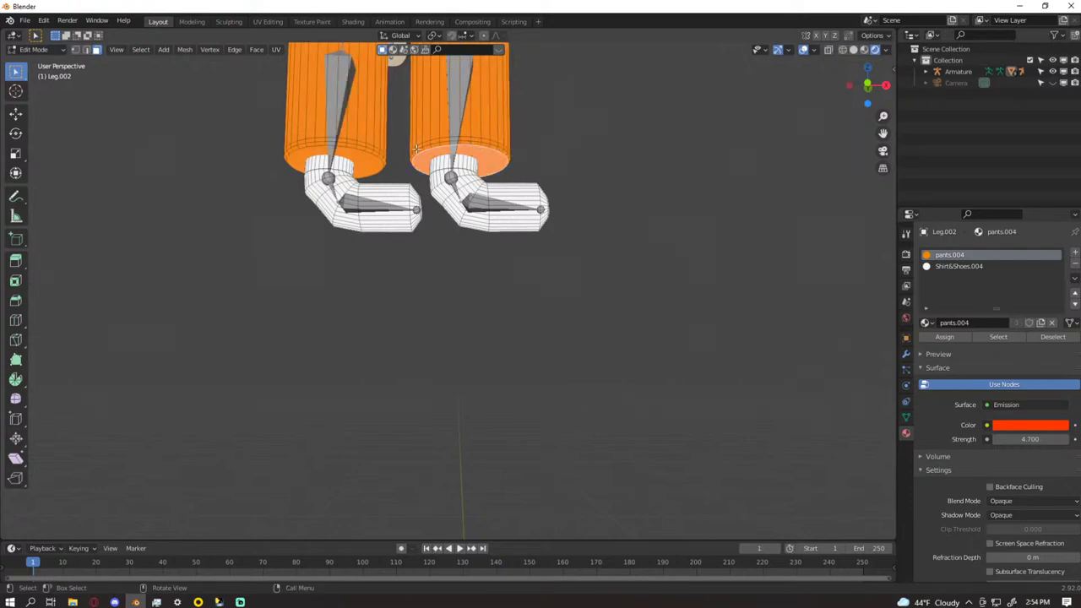
scroll(417, 149, "up", 7)
mouse_move(430, 154)
middle_mouse_down("shift")
mouse_move(430, 484)
mouse_move(441, 167)
middle_mouse_up("shift")
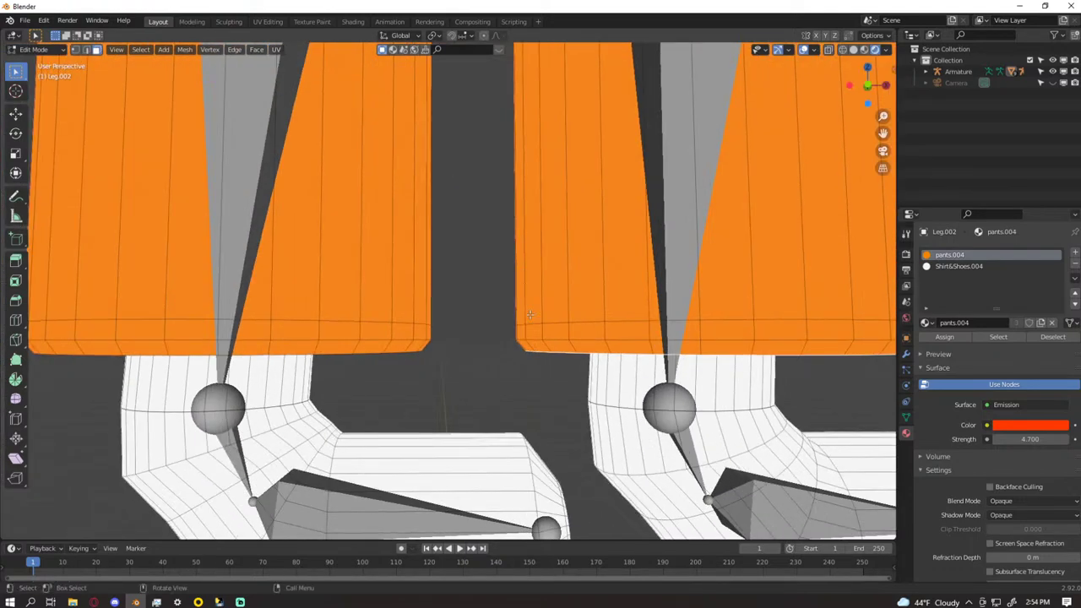
left_click(522, 346, "alt")
left_click(524, 291, "alt")
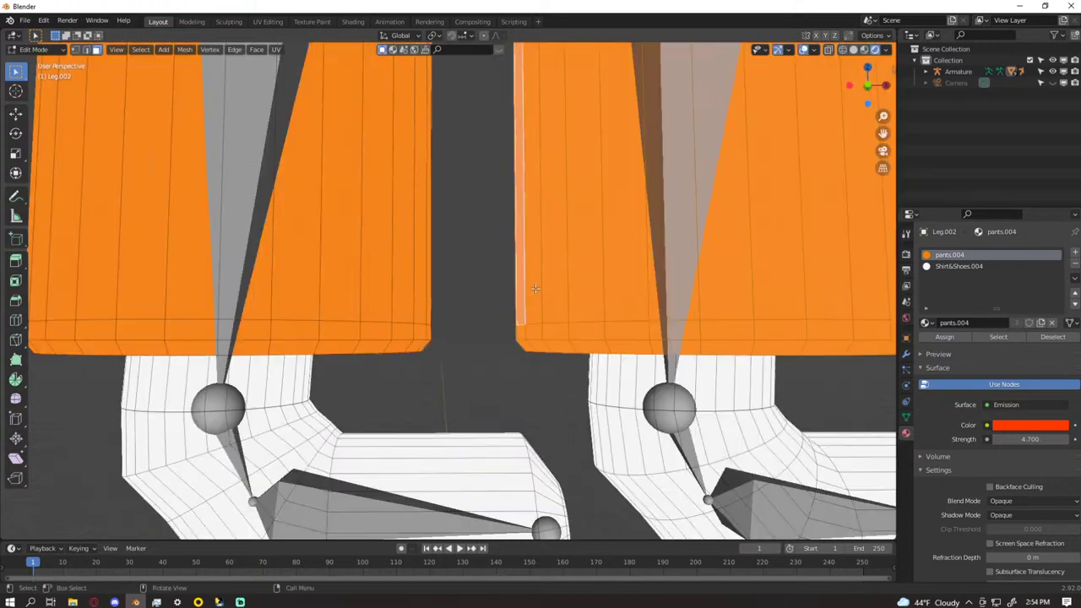
- Add the narrow upper rim face rings and the top cap of Leg.002 to the selection
middle_click_drag(562, 262, 542, 272, "shift")
left_click(181, 394, "alt+shift")
left_click(182, 368, "alt+shift")
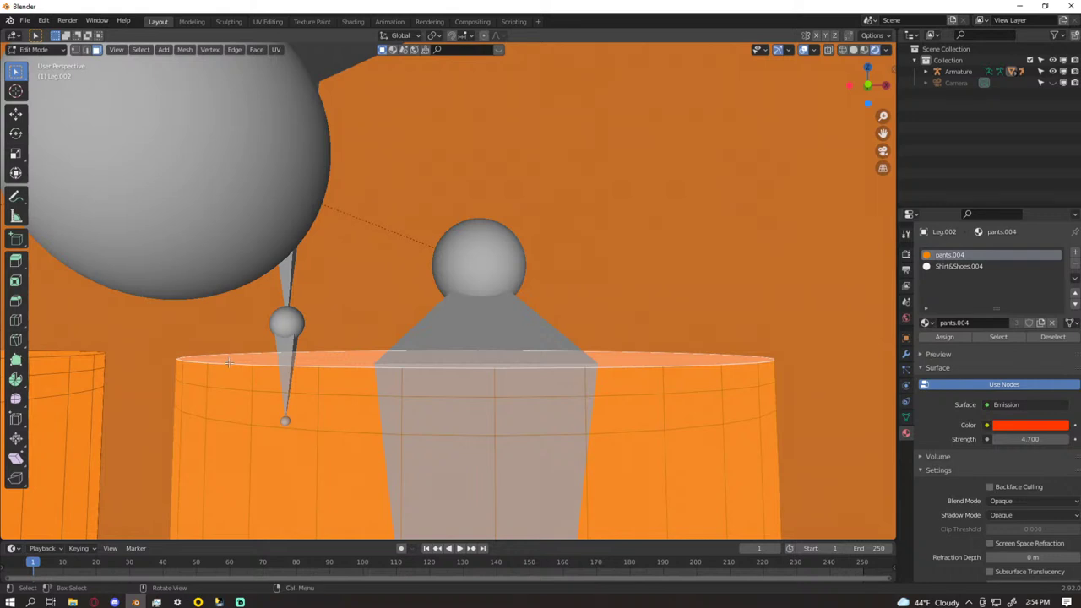
- Narrow Leg.002's selected trouser leg by scaling it to about 0.57 with the global Z axis locked
key("Home")
middle_click_drag(388, 529, 417, 398, "shift")
scroll(620, 369, "up", 12)
scroll(623, 360, "down", 8)
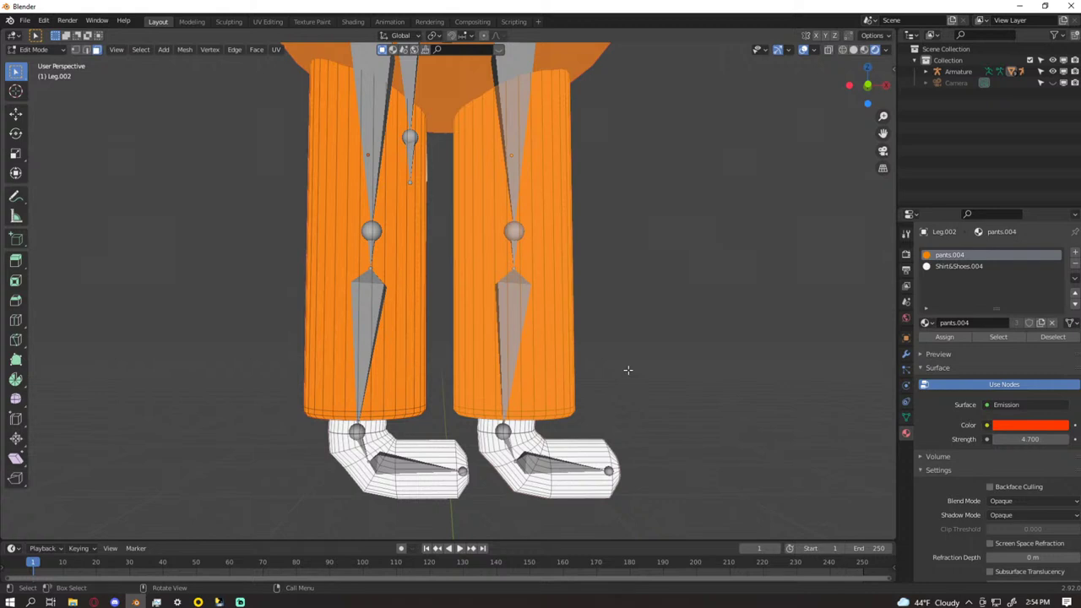
scroll(628, 366, "down", 3)
key("s")
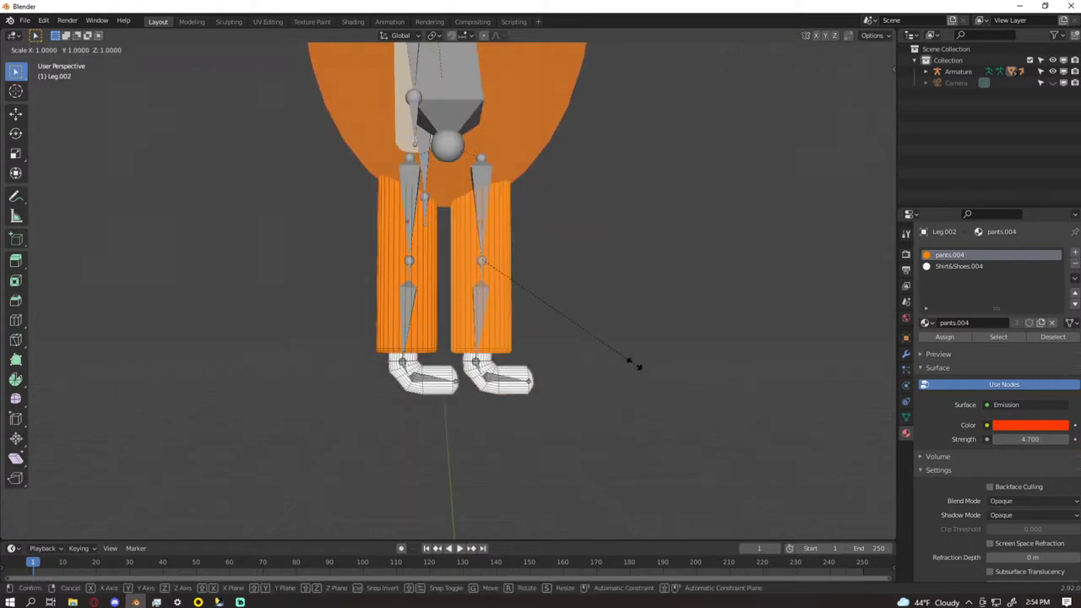
key("shift+z")
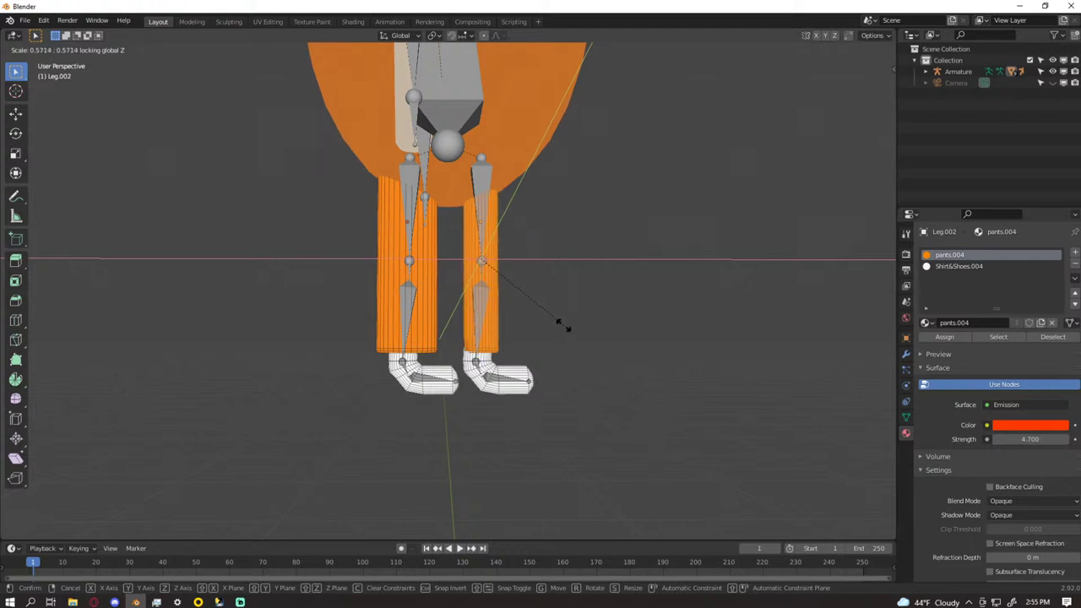
left_click(574, 340)
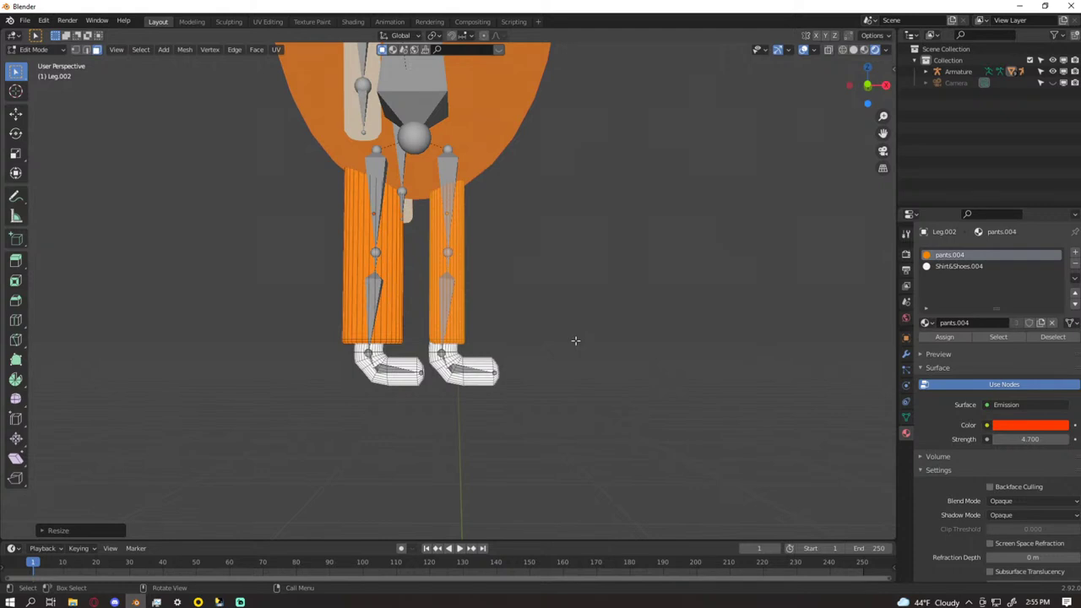
- Tilt Leg.002's narrowed trouser leg slightly about the global Y axis to follow the leg bones
key("r")
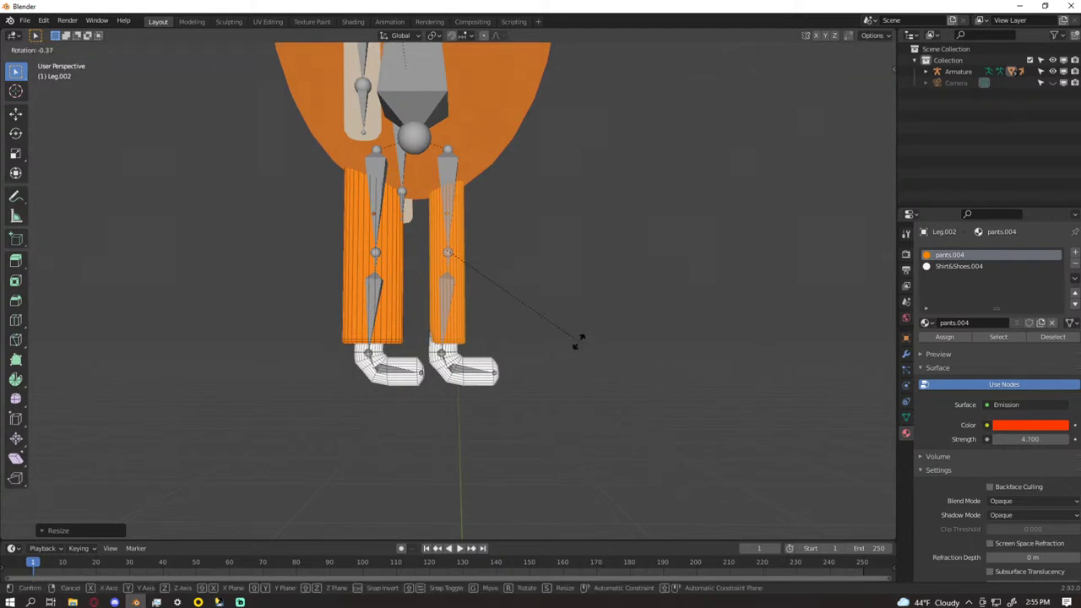
key("y")
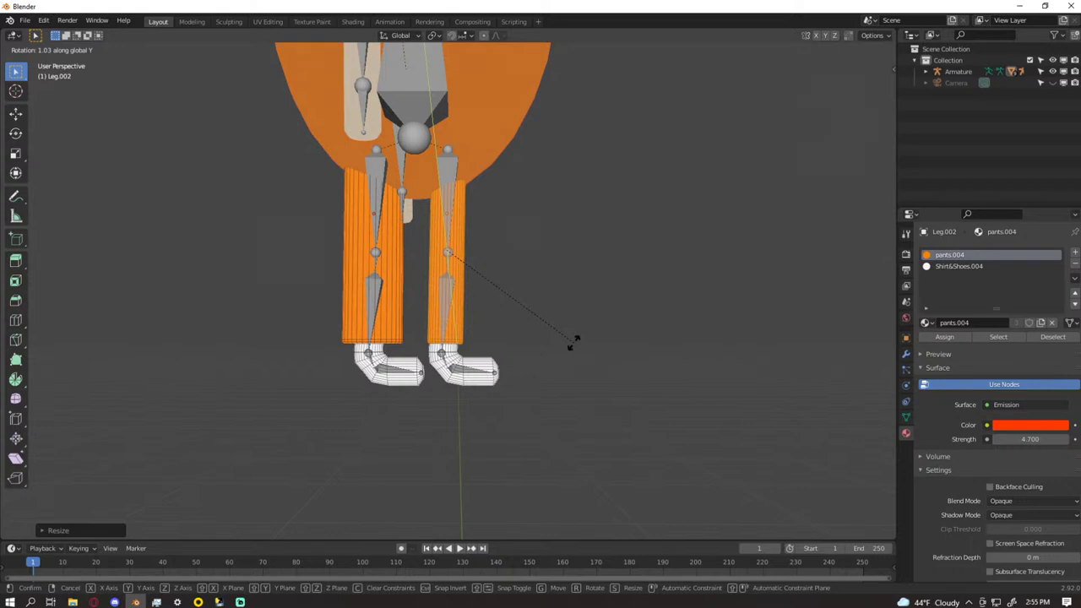
left_click(570, 342)
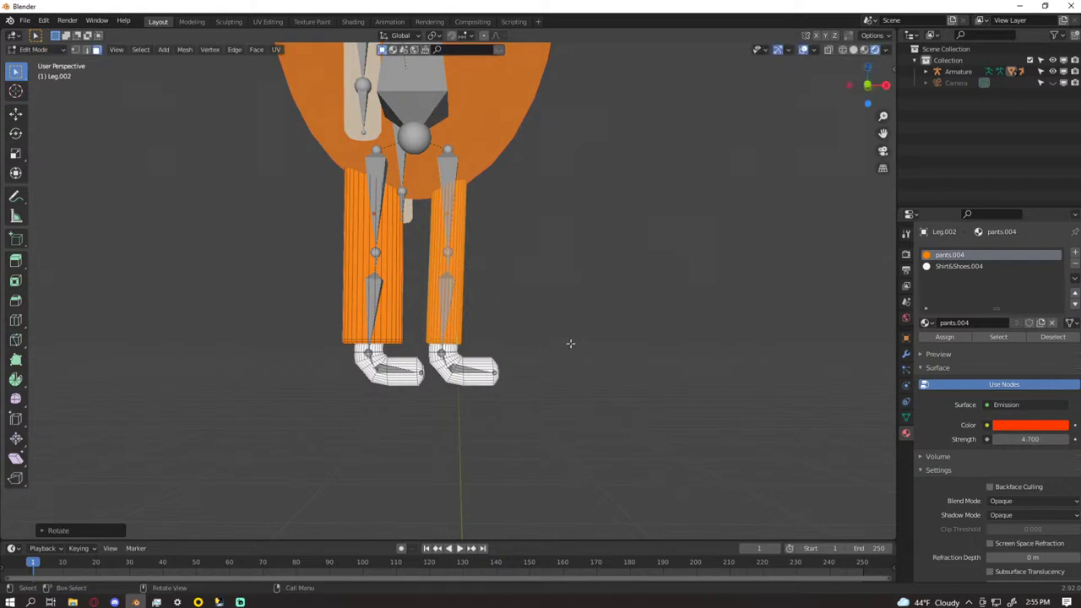
scroll(572, 344, "down", 4)
middle_click_drag(532, 304, 548, 331, "shift")
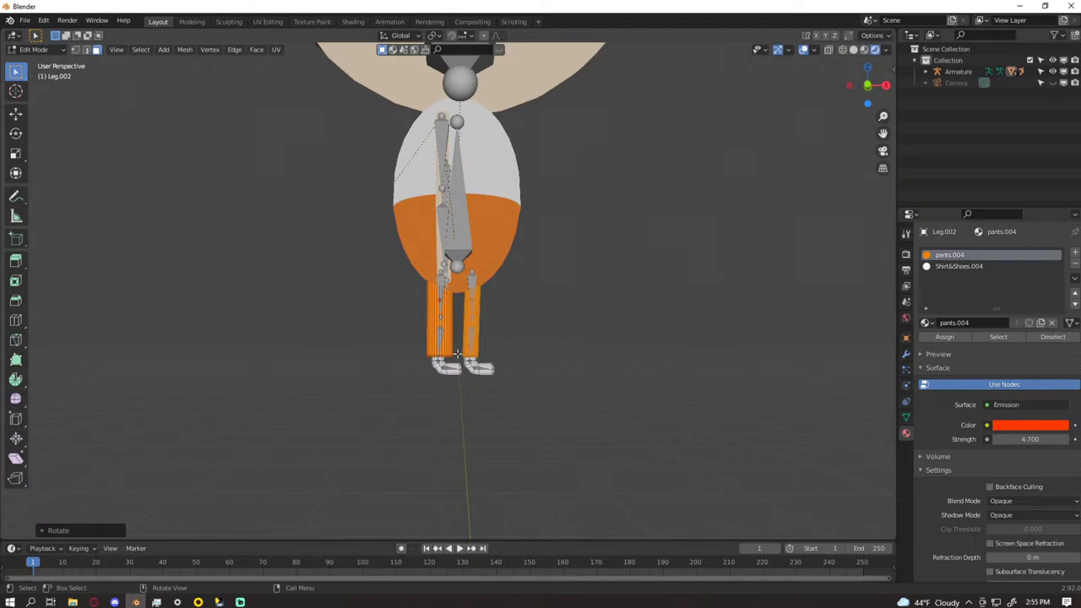
scroll(456, 353, "up", 6)
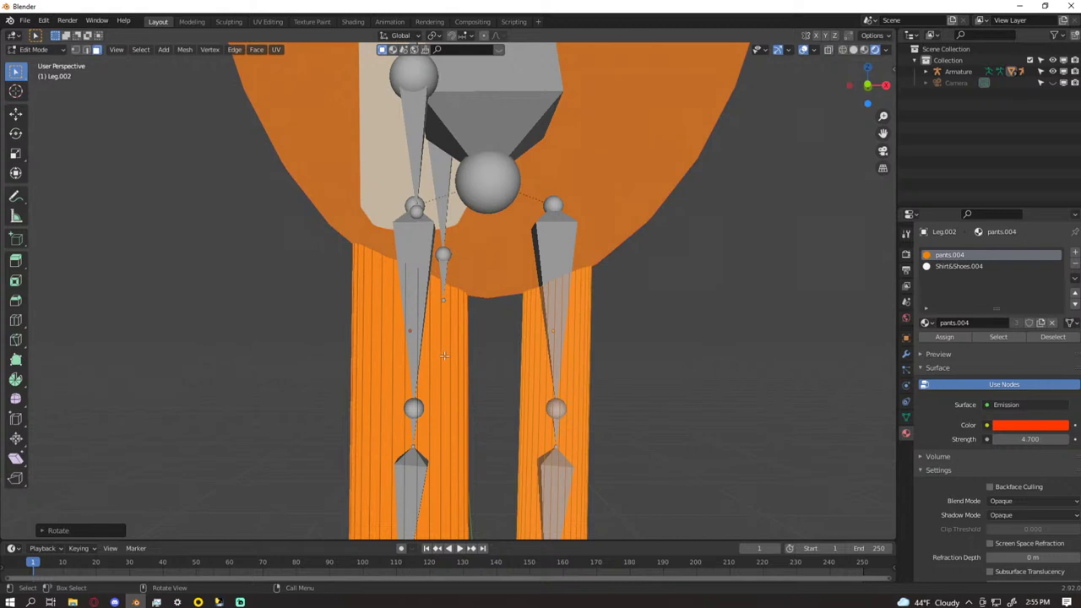
scroll(454, 344, "down", 5)
scroll(412, 345, "up", 5)
scroll(376, 347, "down", 5)
- Add the bottom cap, lower rim and long side faces of Leg.001's trouser leg to the selection
middle_click_drag(379, 349, 563, 297)
scroll(563, 391, "up", 5)
left_click(542, 238, "shift")
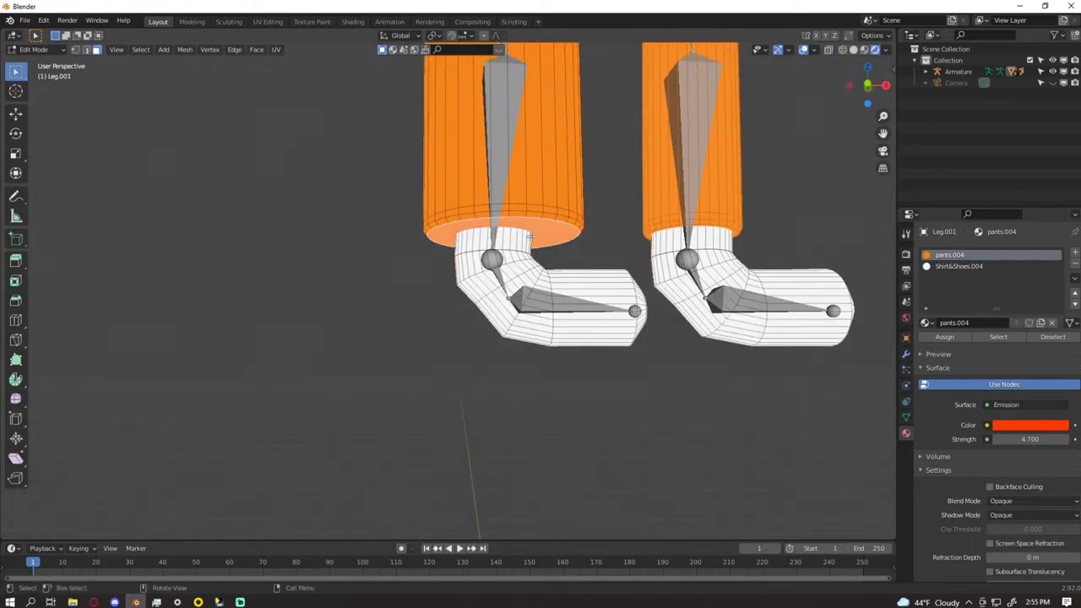
middle_click_drag(443, 228, 426, 270)
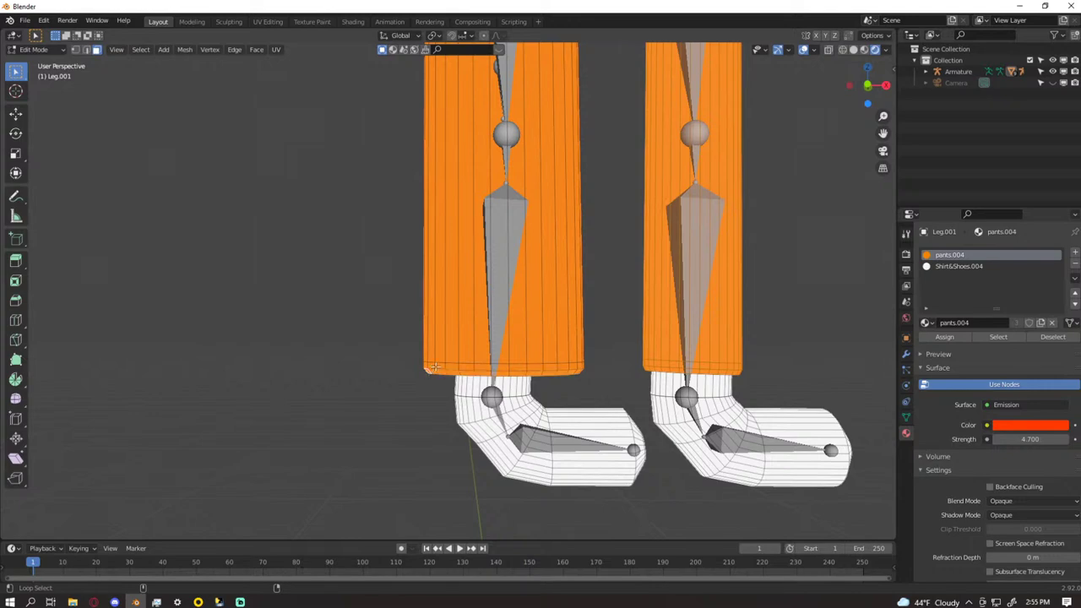
left_click(429, 332, "alt+shift")
- Extend the selection on Leg.001 with the upper rim face rings and the top cap
middle_click_drag(509, 237, 448, 532, "shift")
middle_click_drag(475, 273, 508, 343, "shift")
scroll(508, 342, "up", 6)
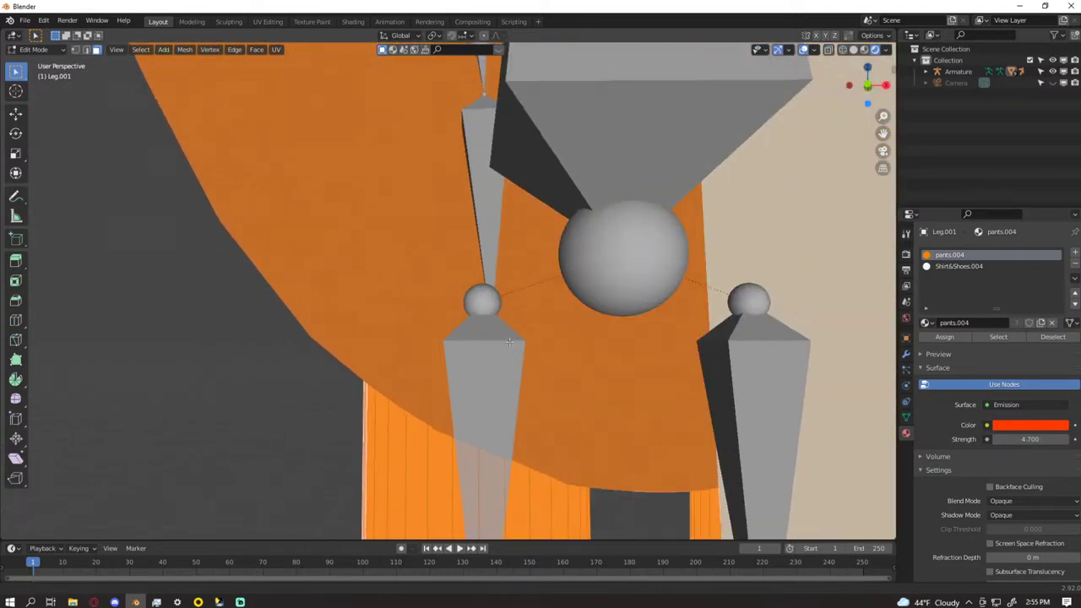
left_click(241, 457, "alt")
key("ctrl+z")
middle_click_drag(239, 461, 473, 380)
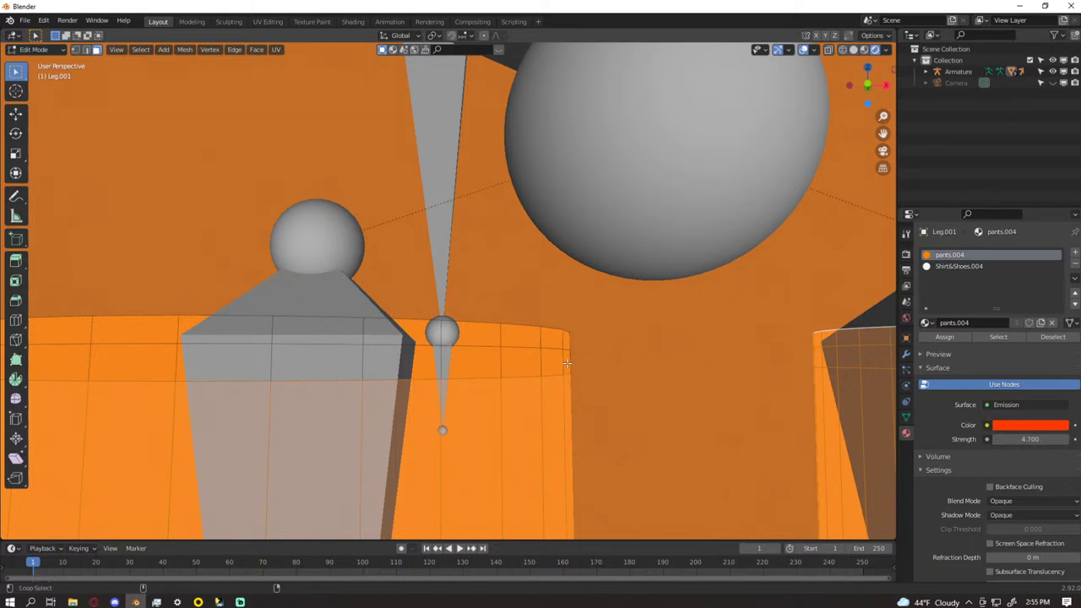
left_click(567, 350, "alt")
left_click(567, 341, "alt+shift")
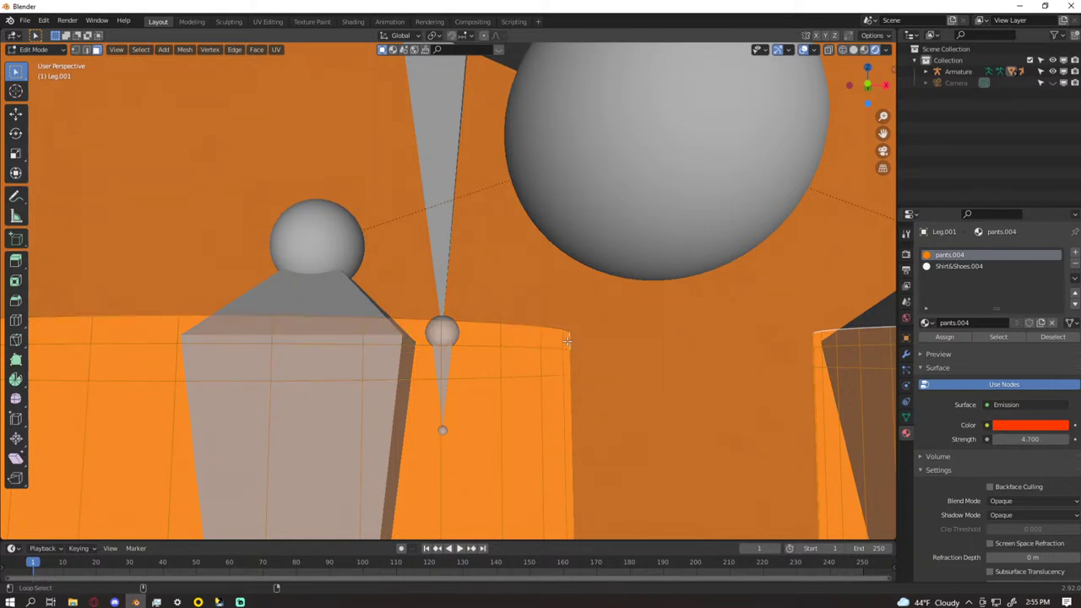
middle_click_drag(359, 394, 439, 419)
left_click(439, 420, "shift")
scroll(440, 420, "down", 16)
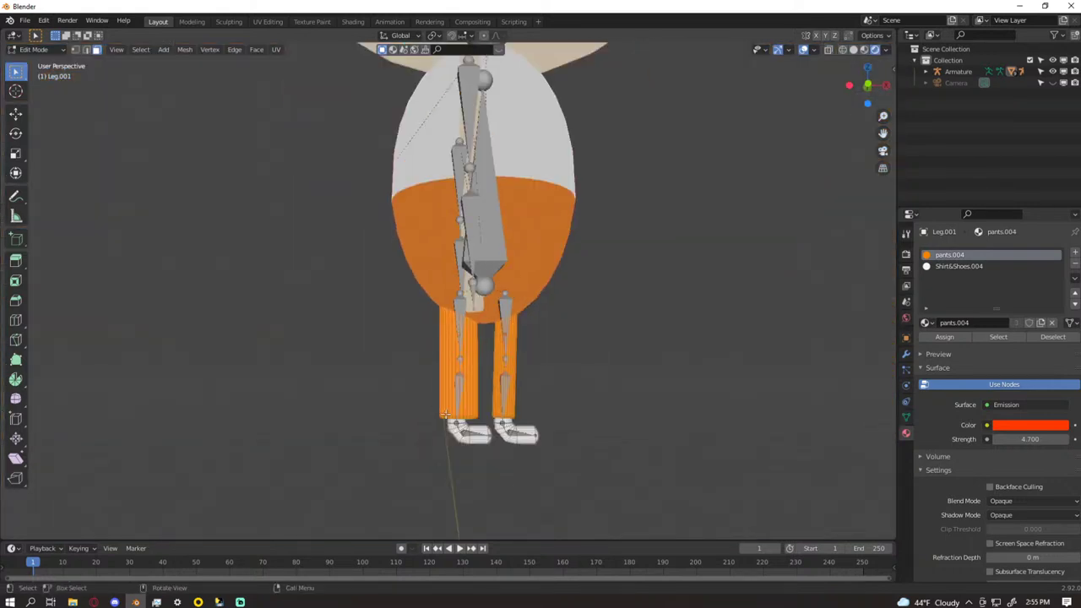
scroll(502, 386, "up", 6)
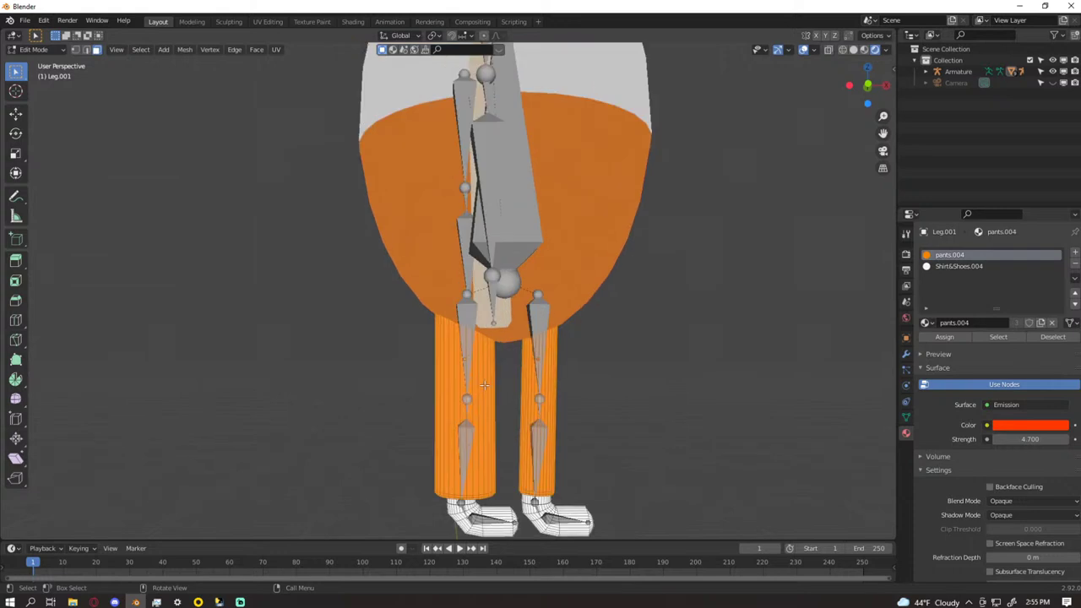
middle_click_drag(484, 385, 482, 352)
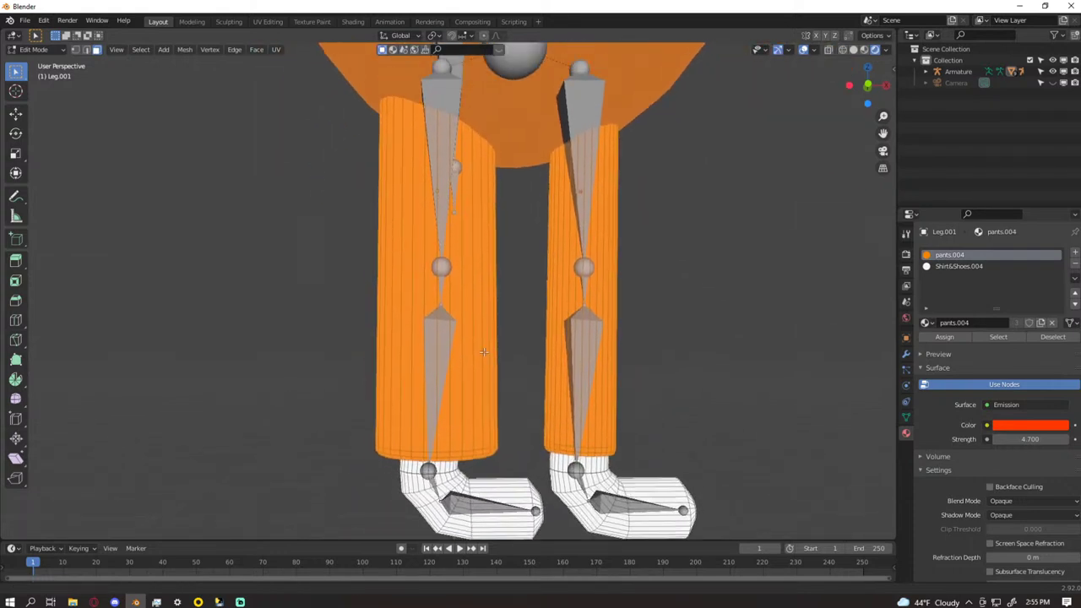
key("s")
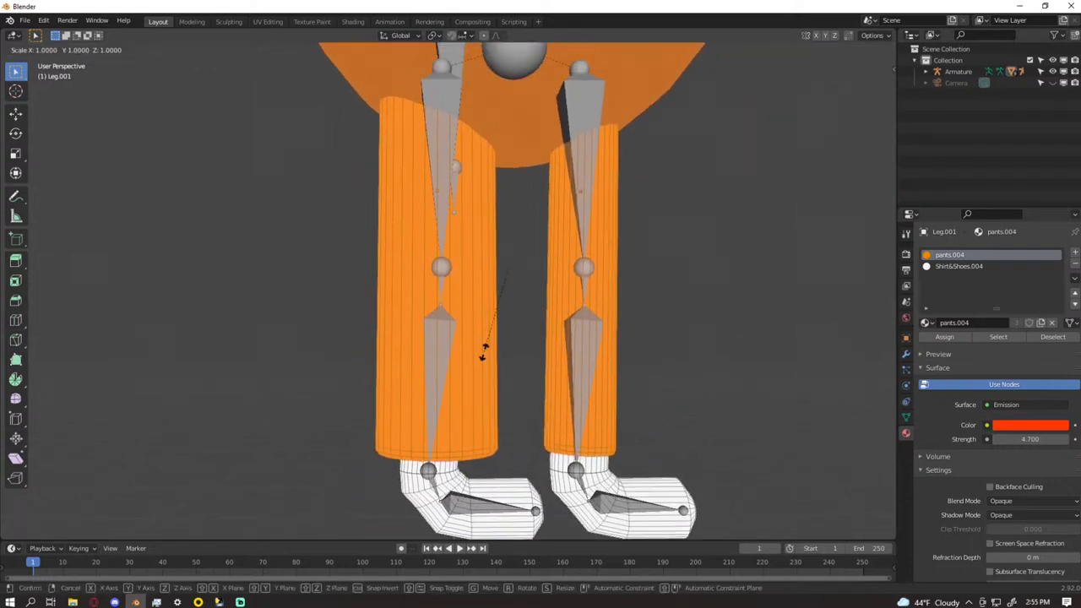
key("shift+z")
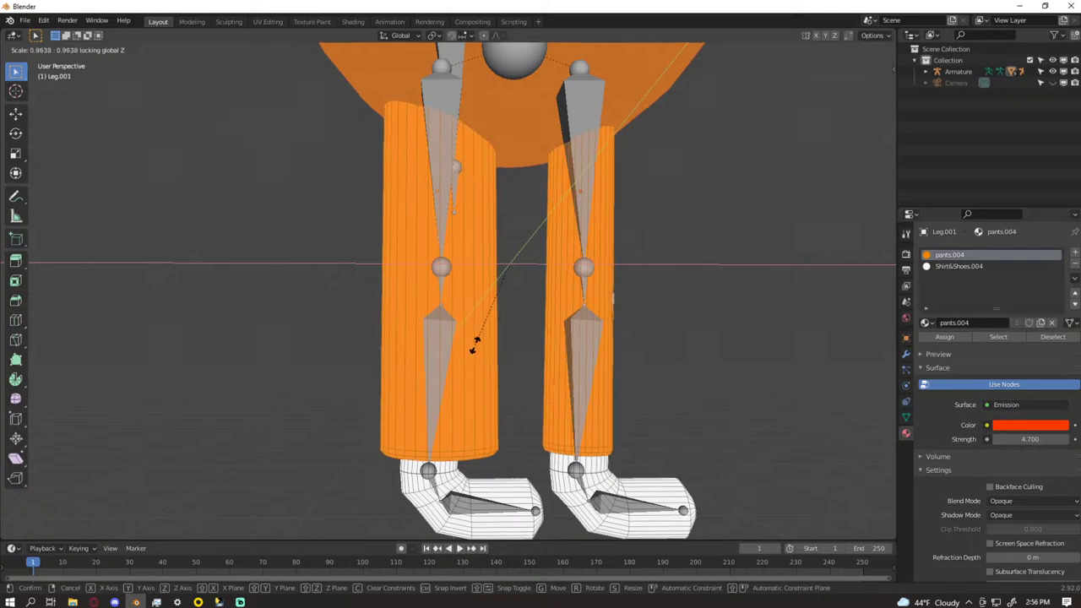
right_click(474, 337)
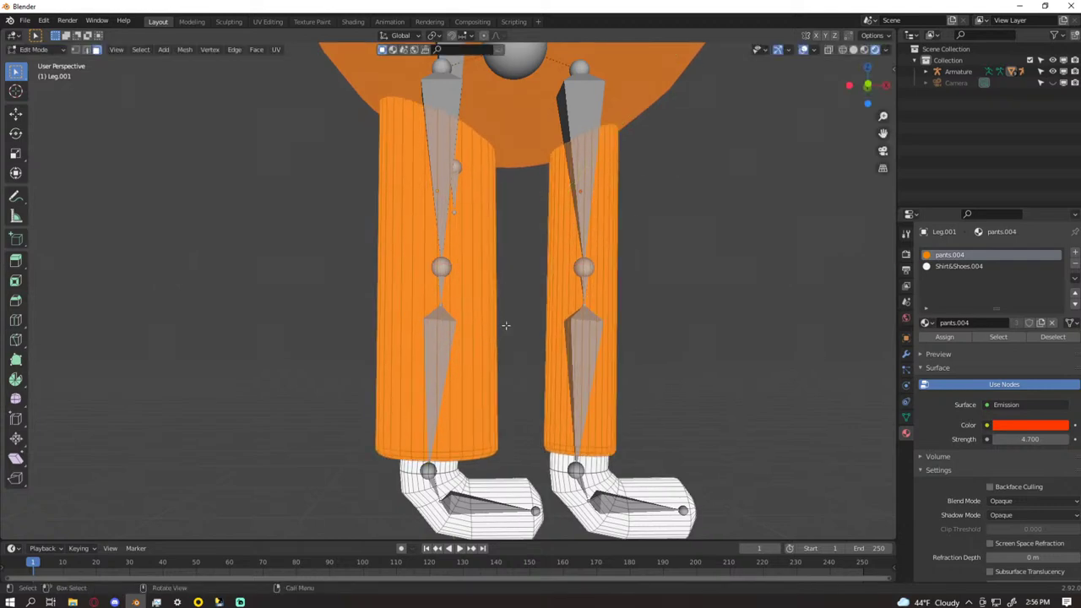
- Clear the selection, and select only Leg.001's lower trouser rim rings and its ring of long side faces
scroll(387, 391, "up", 6)
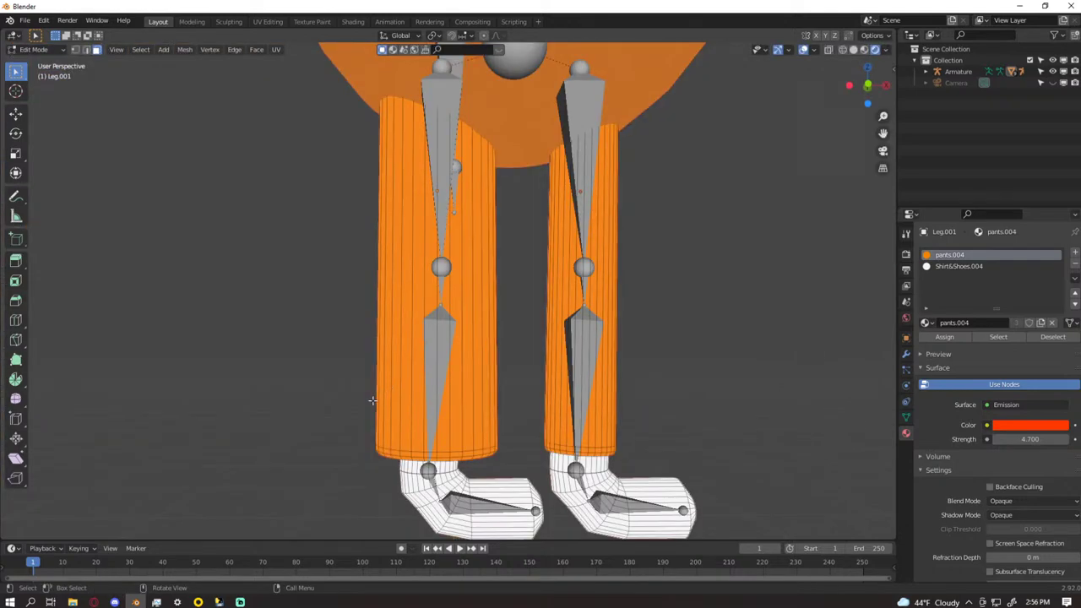
middle_click_drag(391, 454, 391, 354)
scroll(393, 327, "up", 8)
scroll(401, 333, "down", 8)
scroll(412, 340, "up", 5)
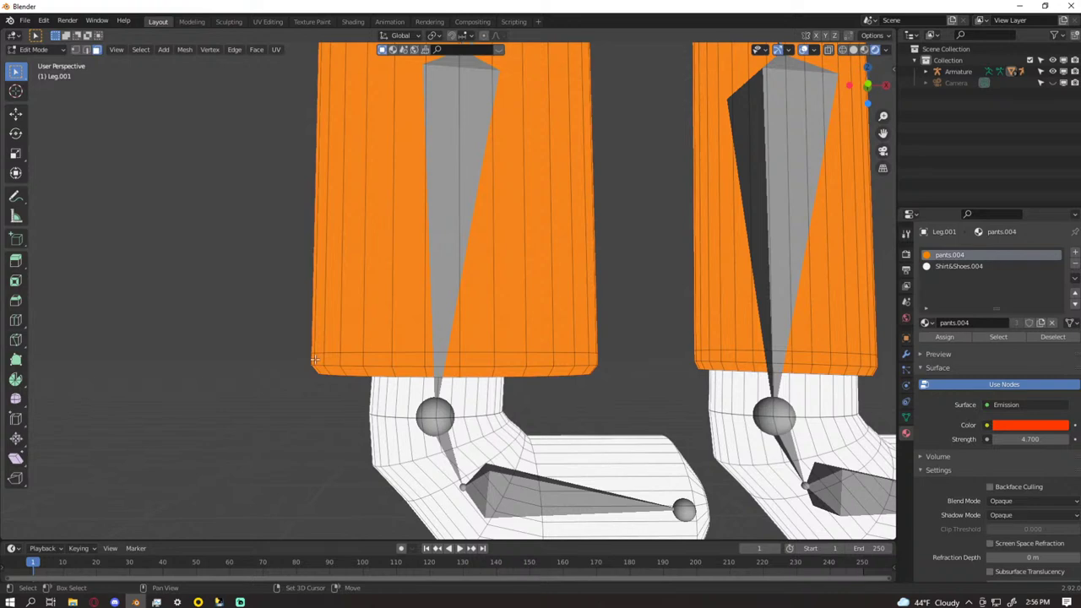
left_click(313, 358, "alt+shift")
left_click(316, 370, "alt+shift")
middle_click_drag(324, 373, 375, 194, "shift")
left_click(389, 85, "shift")
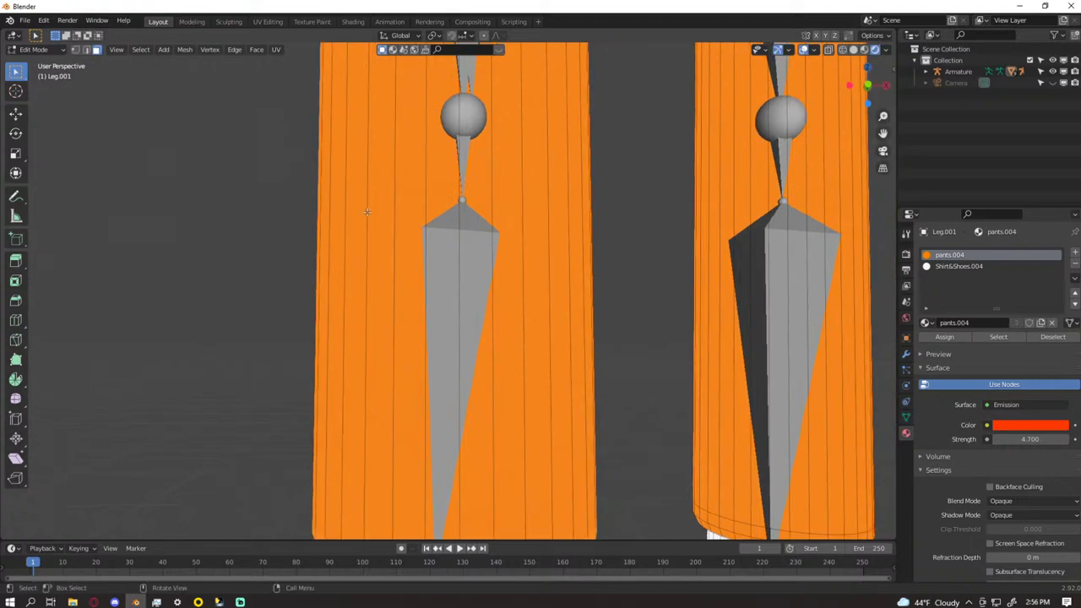
left_click(375, 194, "alt+shift")
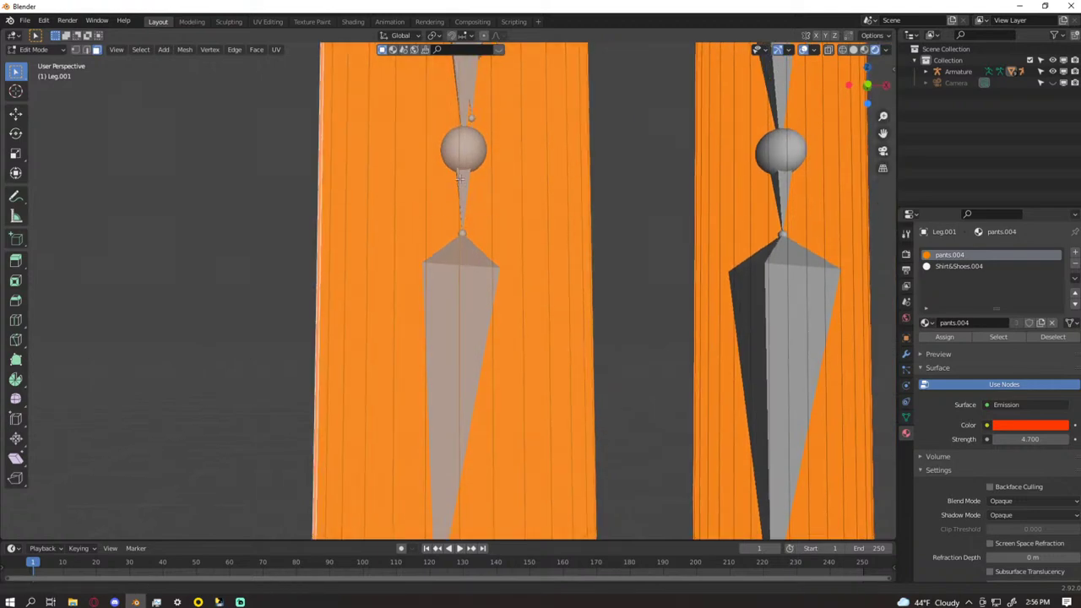
- Add the upper rim face rings of Leg.001's trouser leg to the selection
middle_click_drag(460, 174, 463, 337, "shift")
middle_click_drag(535, 349, 521, 335, "shift")
scroll(521, 335, "up", 8)
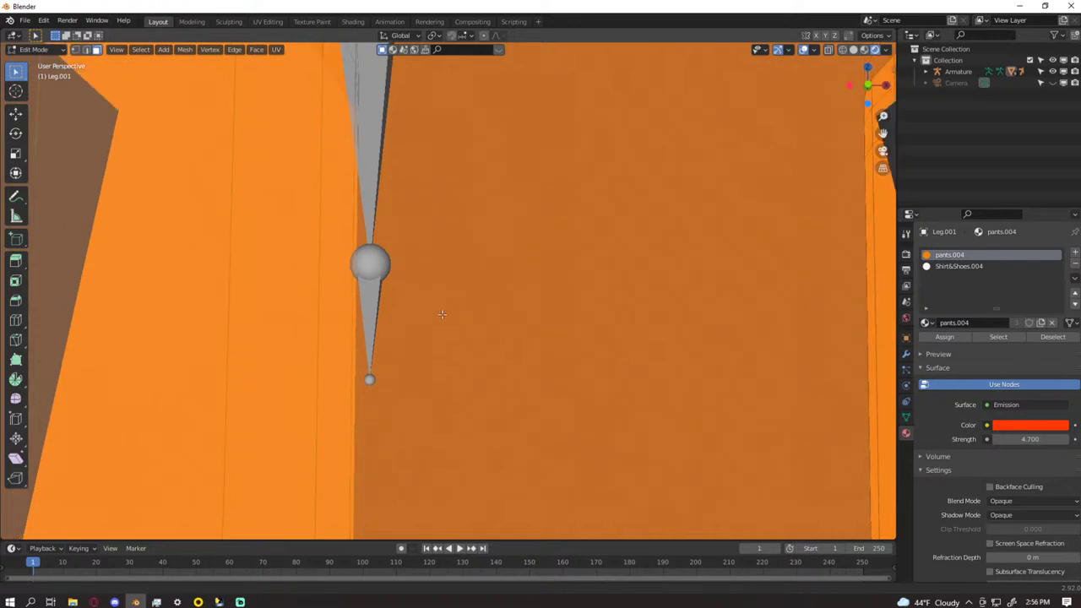
scroll(442, 314, "down", 3)
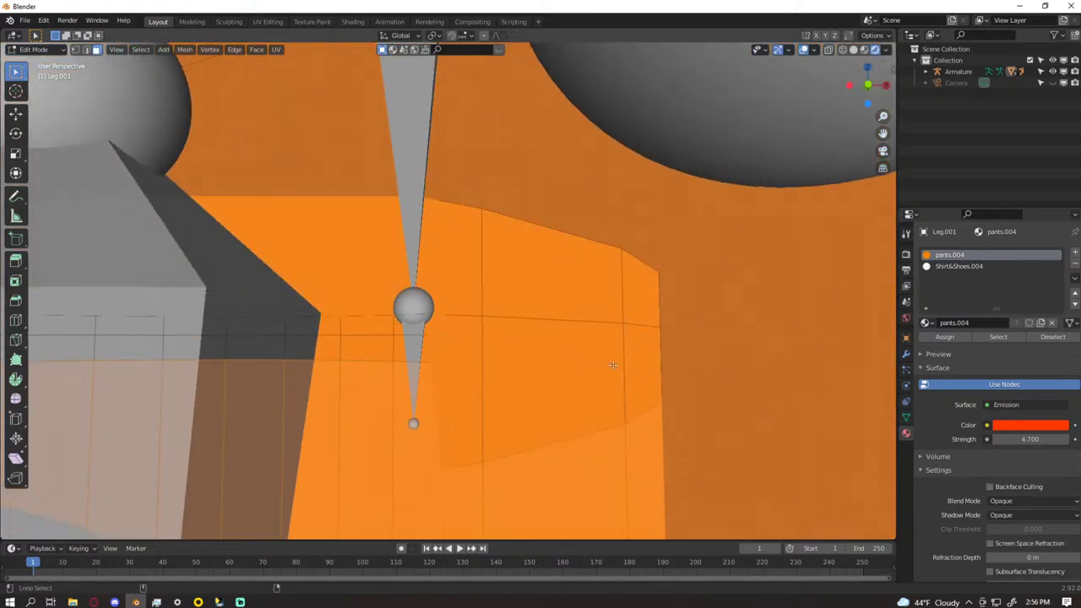
middle_click_drag(639, 314, 633, 311)
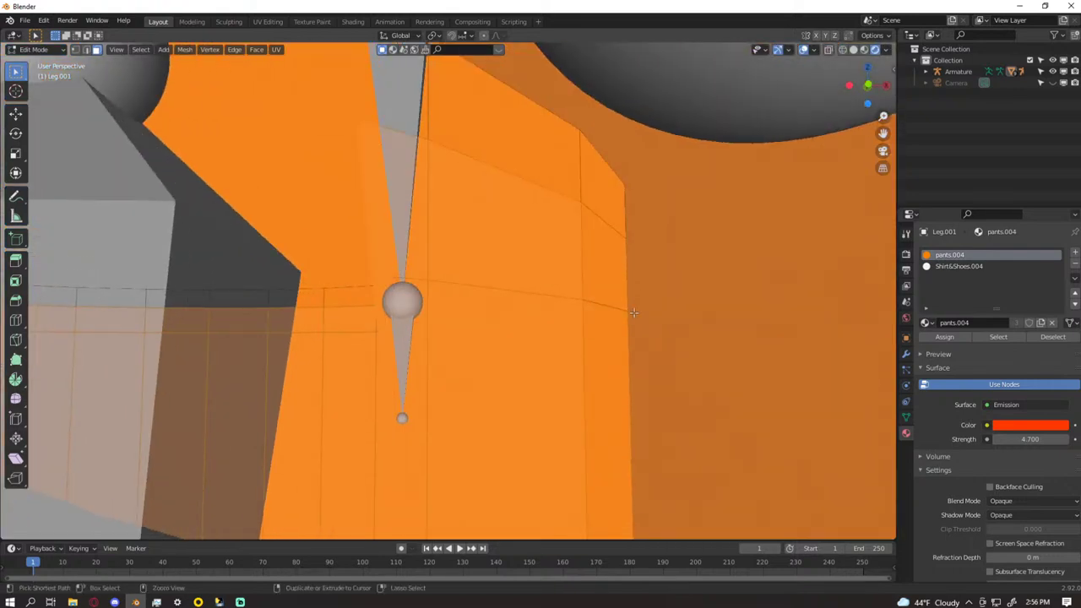
left_click(631, 246)
left_click(622, 198)
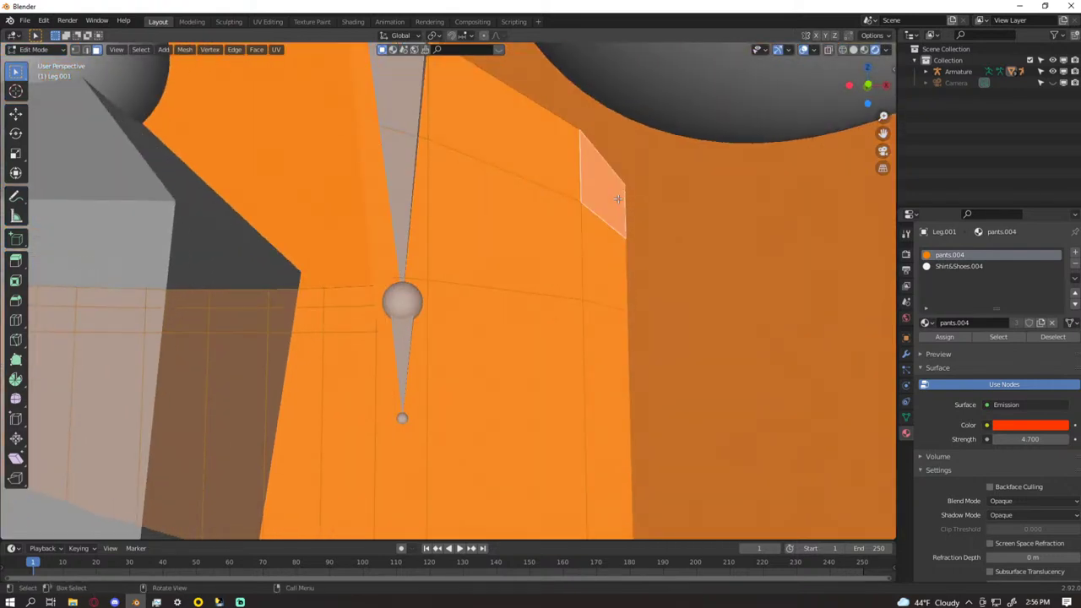
left_click(604, 217)
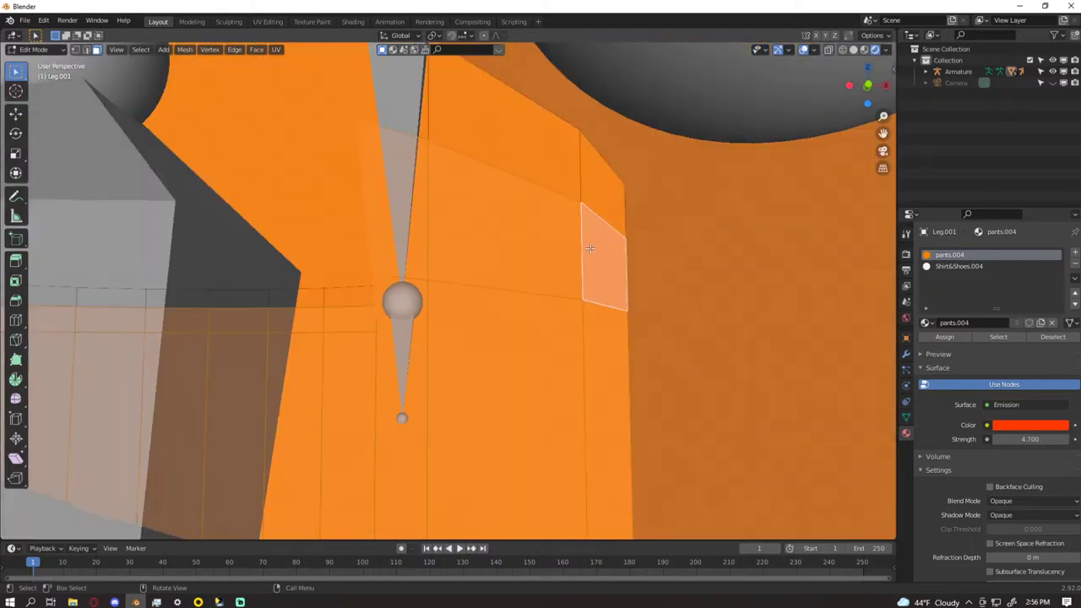
scroll(560, 290, "down", 4)
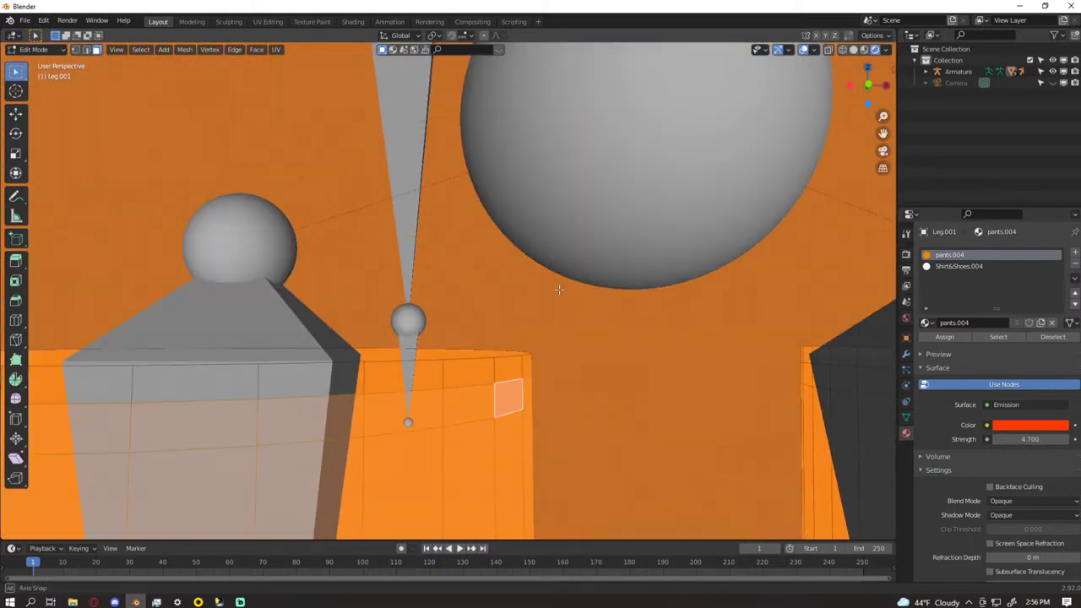
left_click(525, 365, "alt")
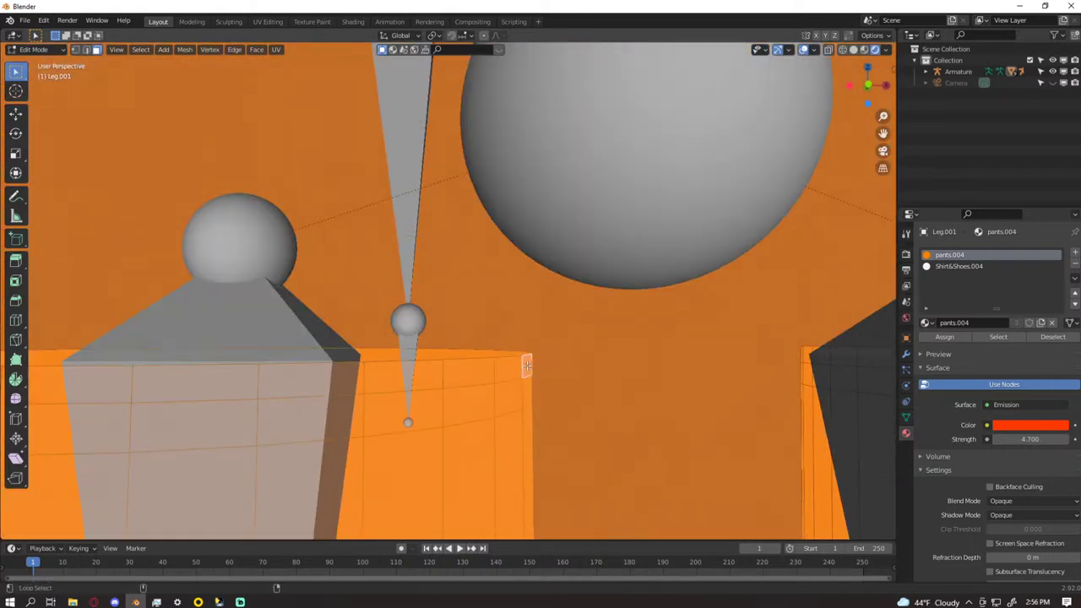
left_click(498, 356, "alt")
scroll(497, 356, "down", 7)
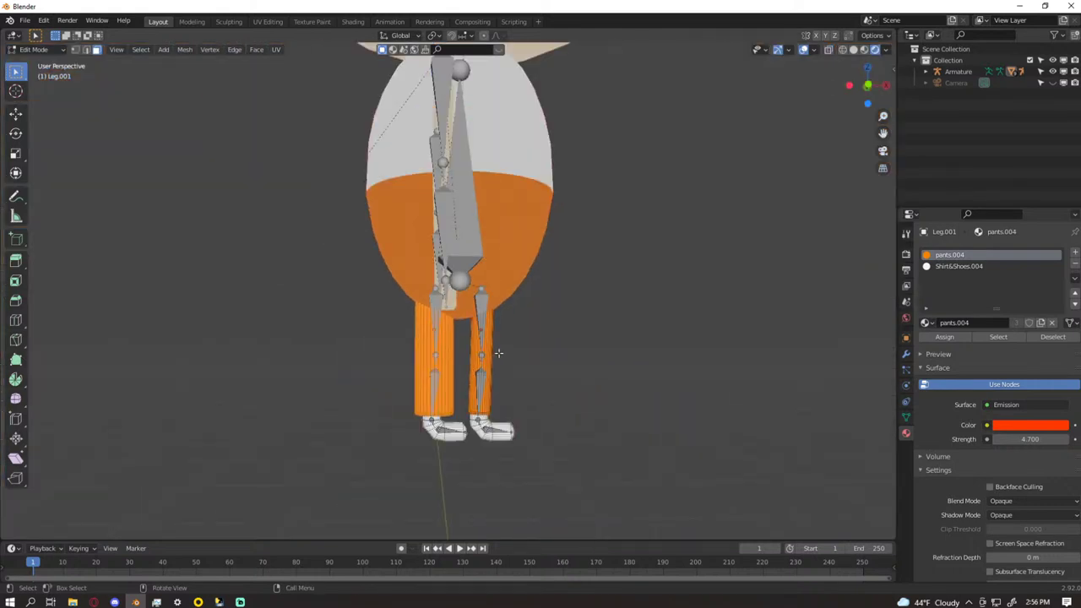
- Narrow Leg.001's selected trouser leg to about 0.54 of its width and depth, with the global Z axis locked
key("s")
key("shift+z")
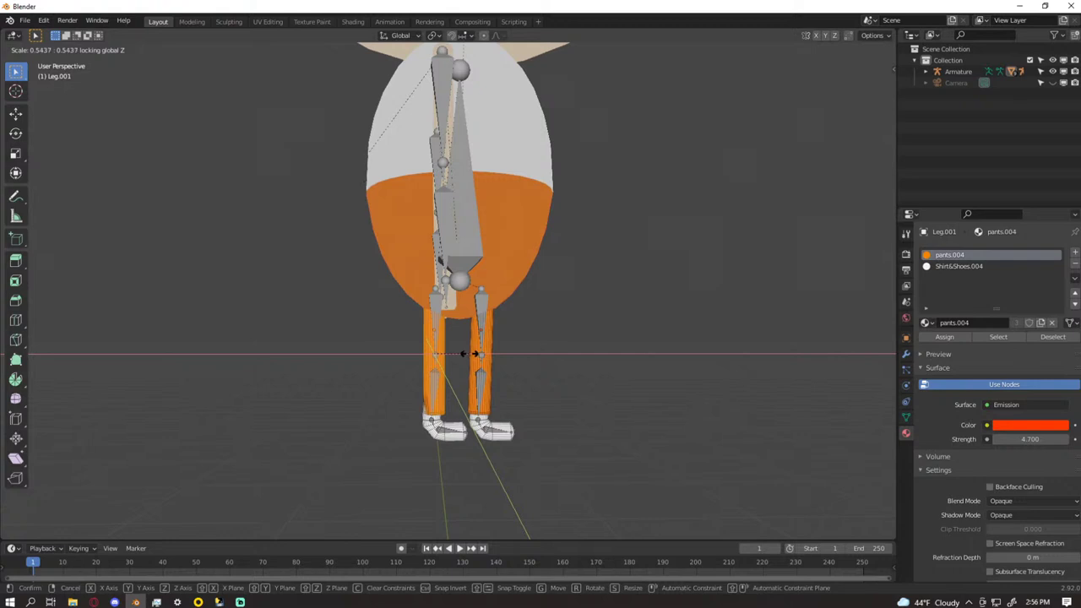
left_click(467, 353)
key("KP_1")
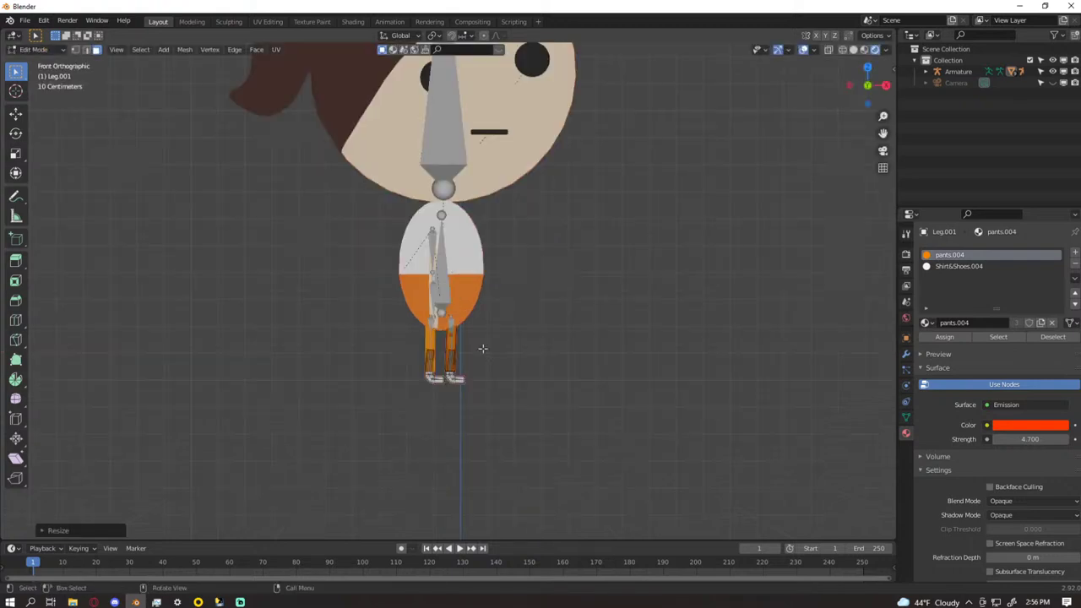
scroll(484, 349, "up", 8)
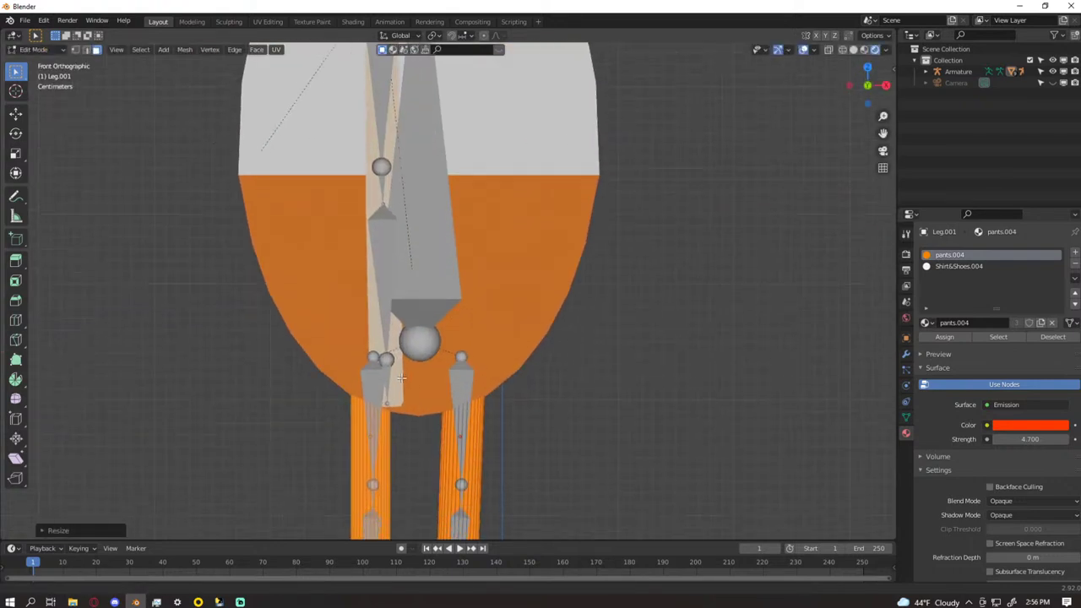
middle_click_drag(429, 282, 434, 240, "shift")
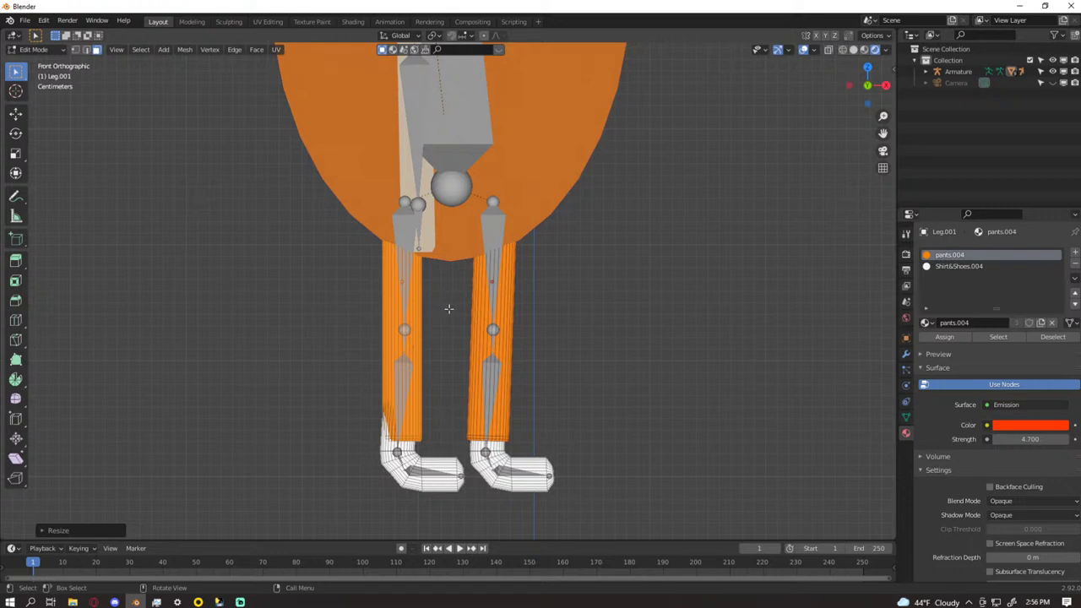
- Try to tilt Leg.001's trouser leg by about 2.1° around the global Y axis, and undo the rotation
key("r")
key("y")
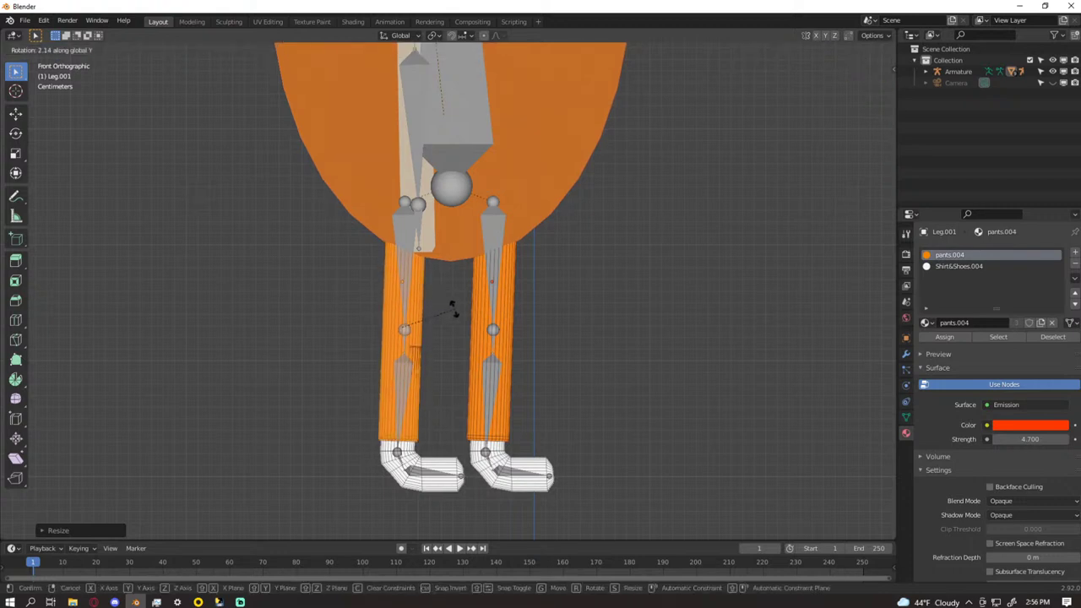
left_click(454, 309)
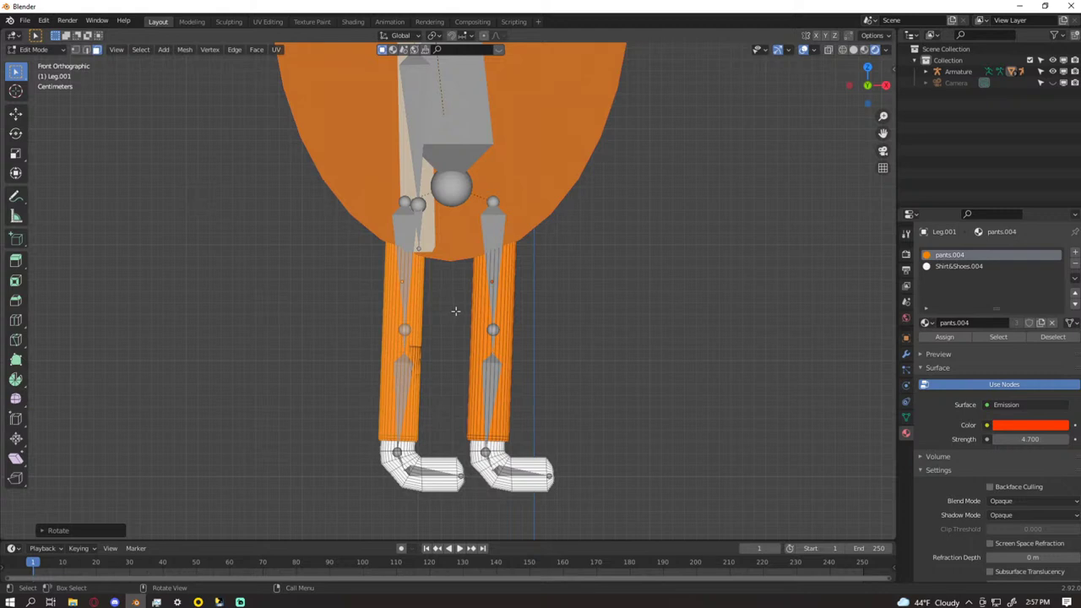
key("ctrl+z")
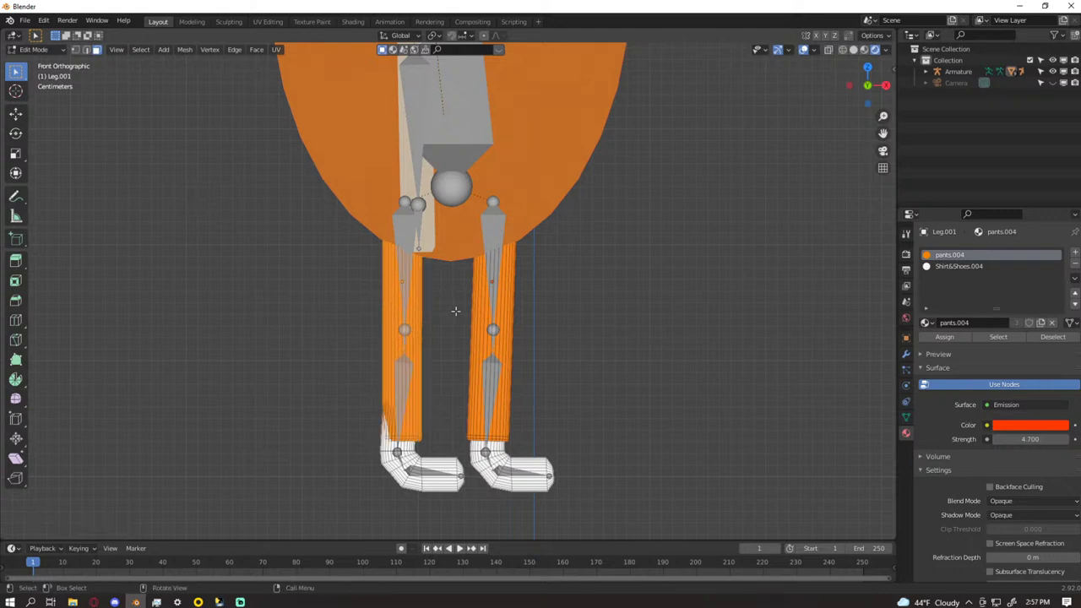
- Rescale Leg.001's trouser leg minimally with Z locked, tilt it about 2.2° around the global Y axis, and leave Edit Mode
key("s")
key("shift+z")
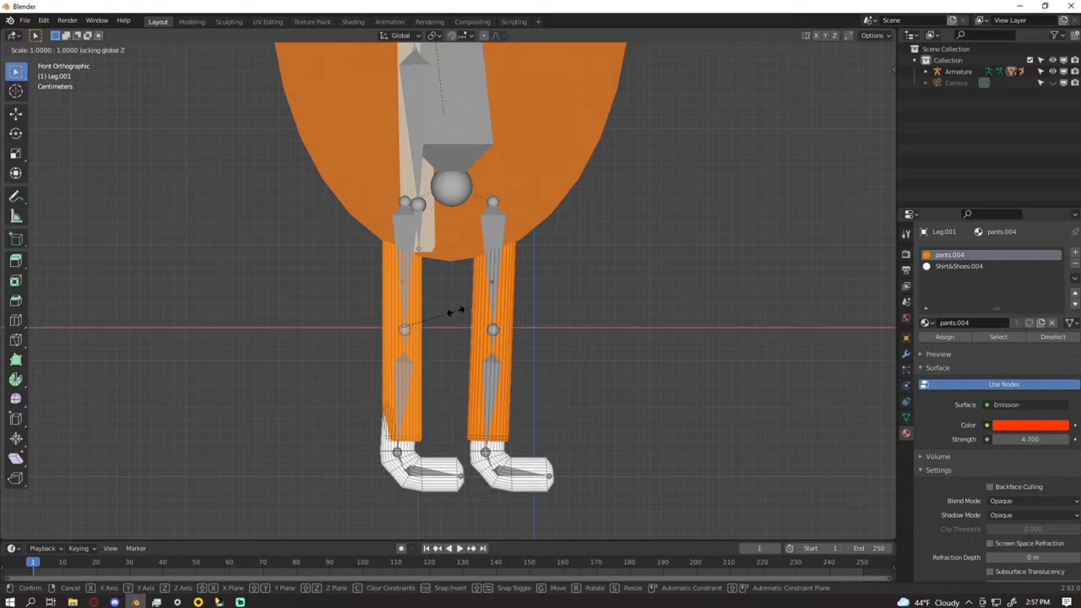
left_click(457, 312)
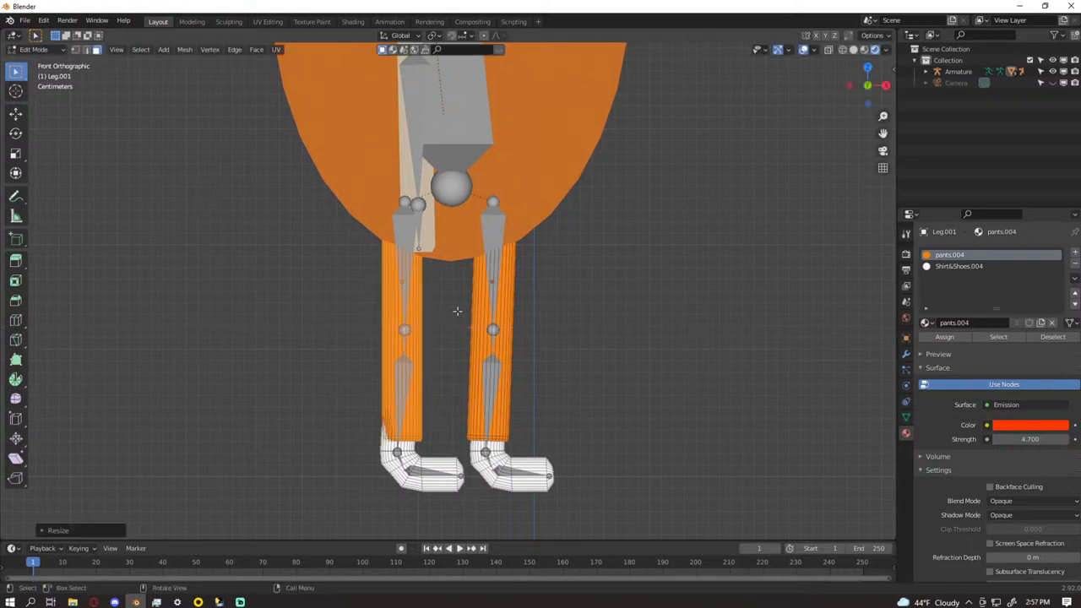
key("r")
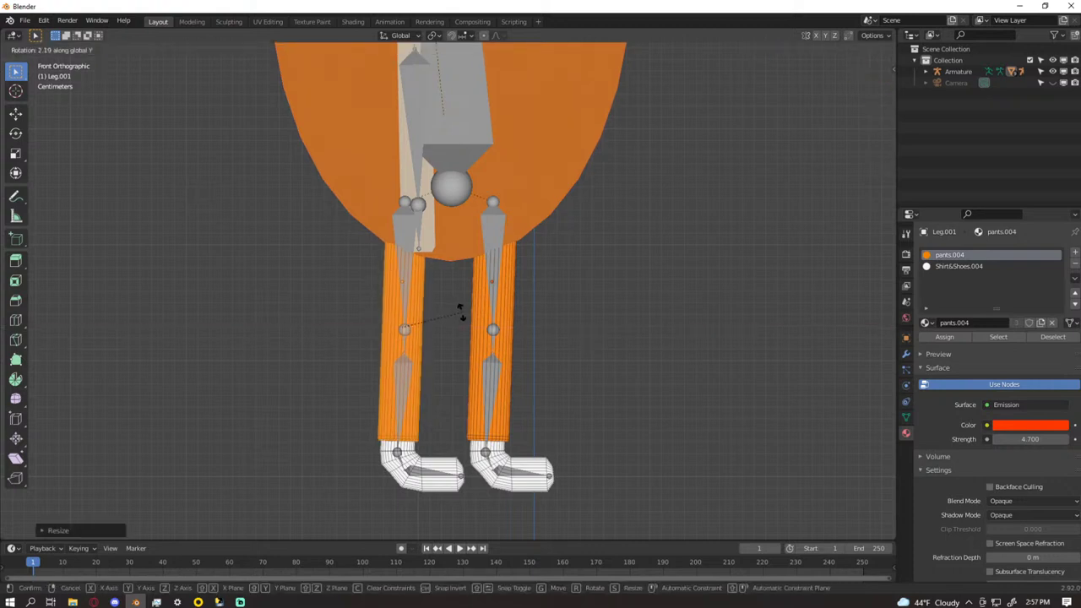
left_click(460, 311)
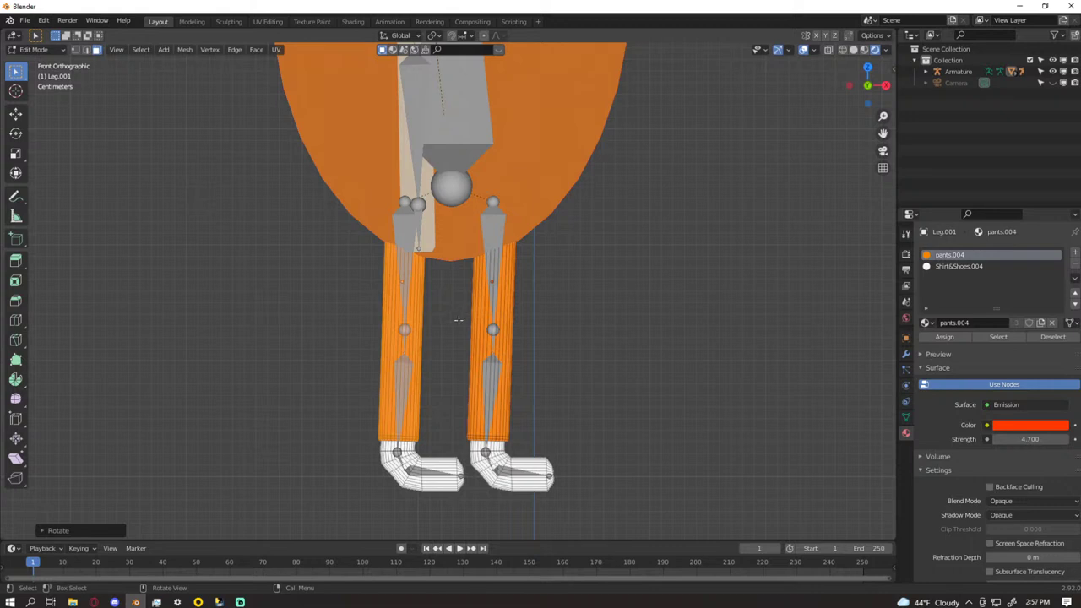
key("ctrl+z")
key("Tab")
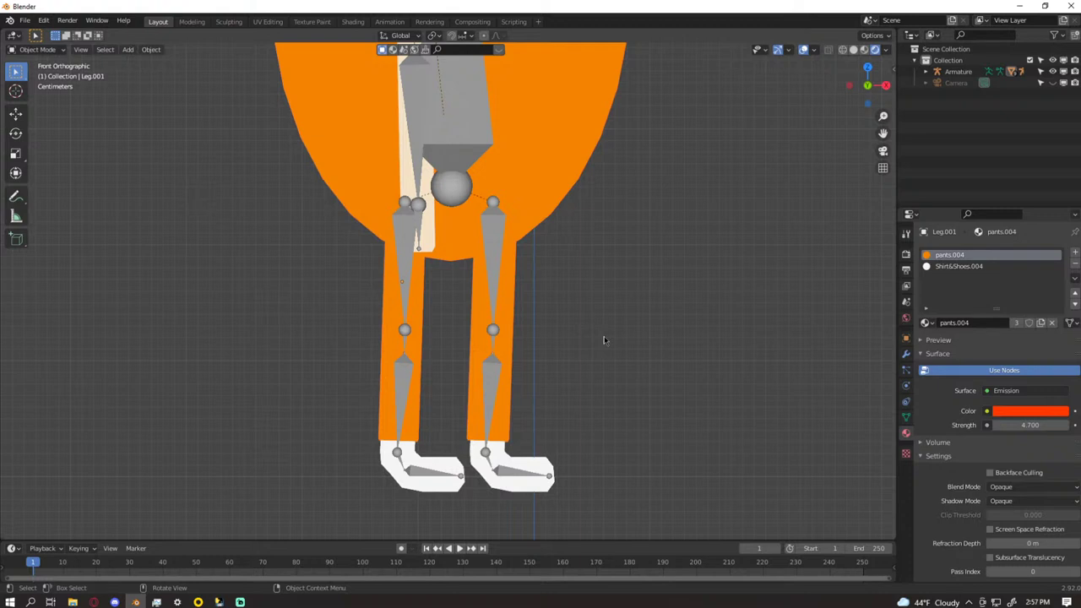
- Rename Leg.001's pants.004 material as MJ Pants
scroll(603, 336, "down", 4)
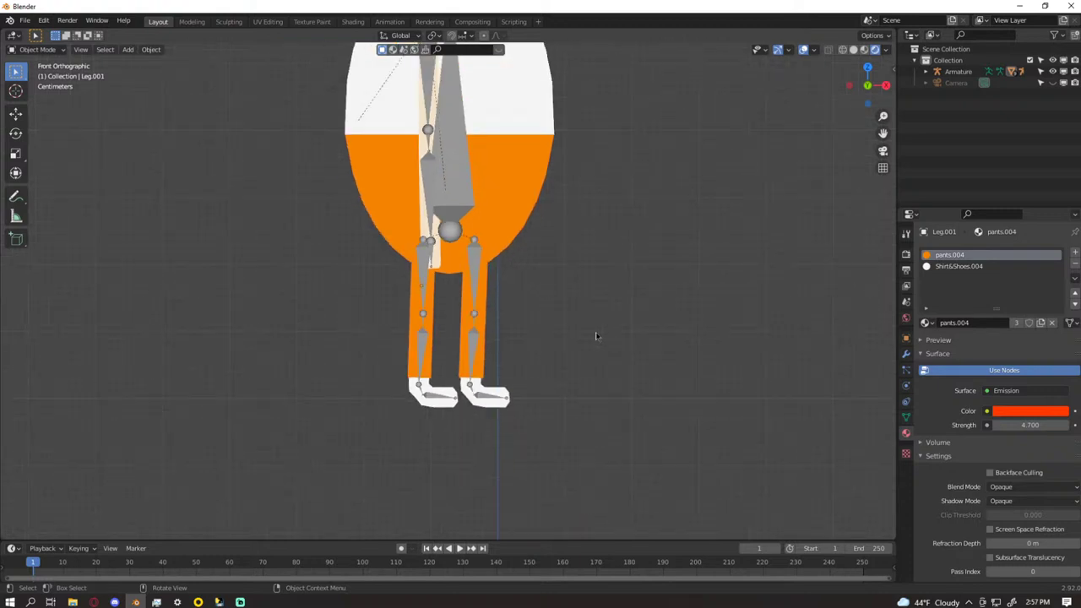
scroll(596, 333, "up", 3)
double_click(979, 254)
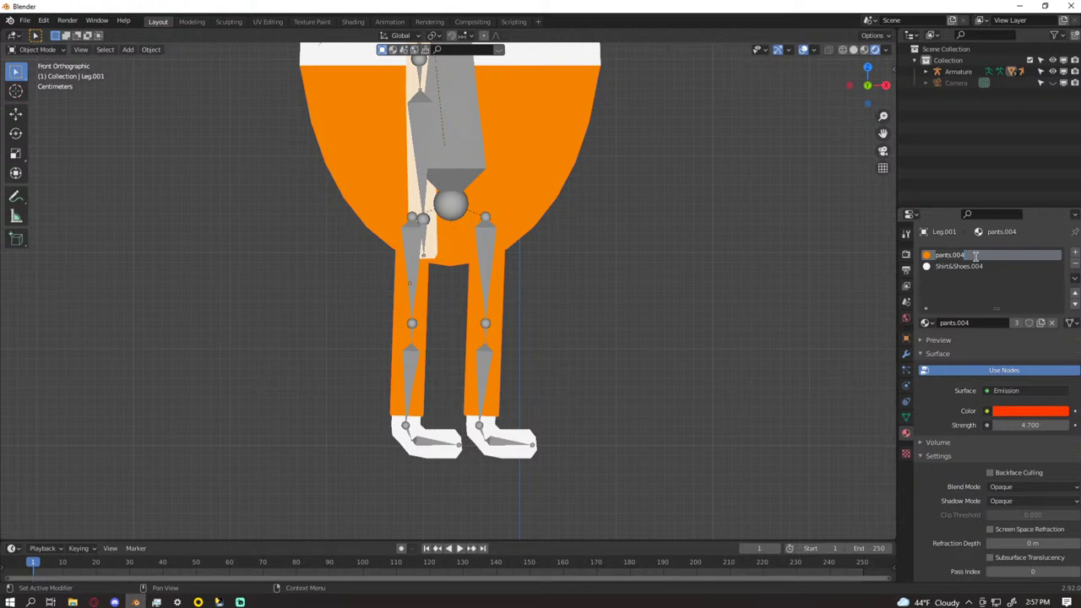
type("MJ Pants")
key("Return")
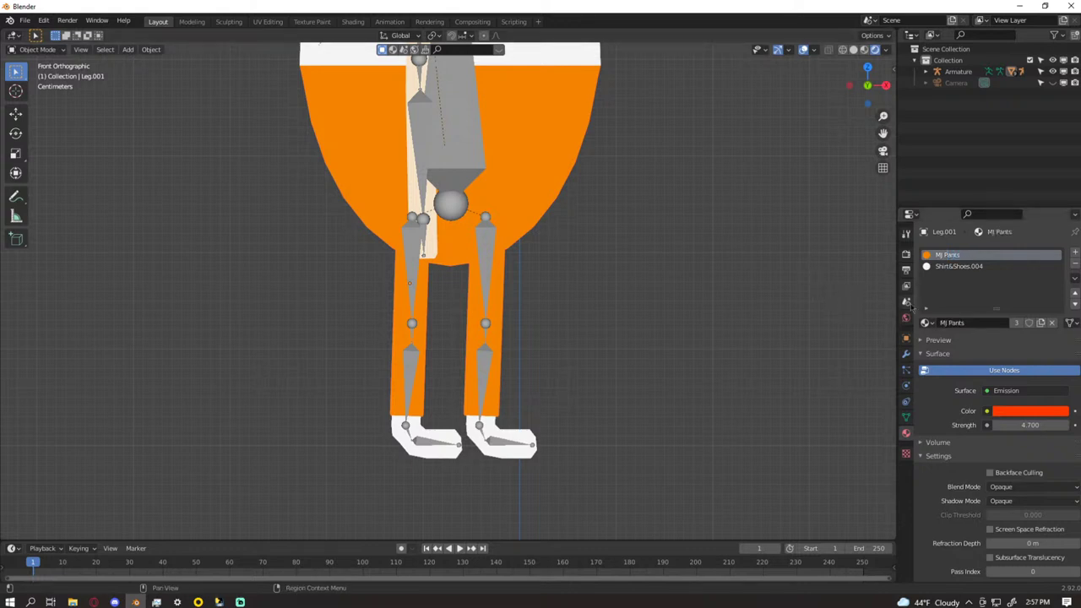
- Set the MJ Pants material's emission colour to a very dark navy blue with hue about 0.668 and full saturation
left_click(1007, 412)
scroll(707, 273, "down", 1)
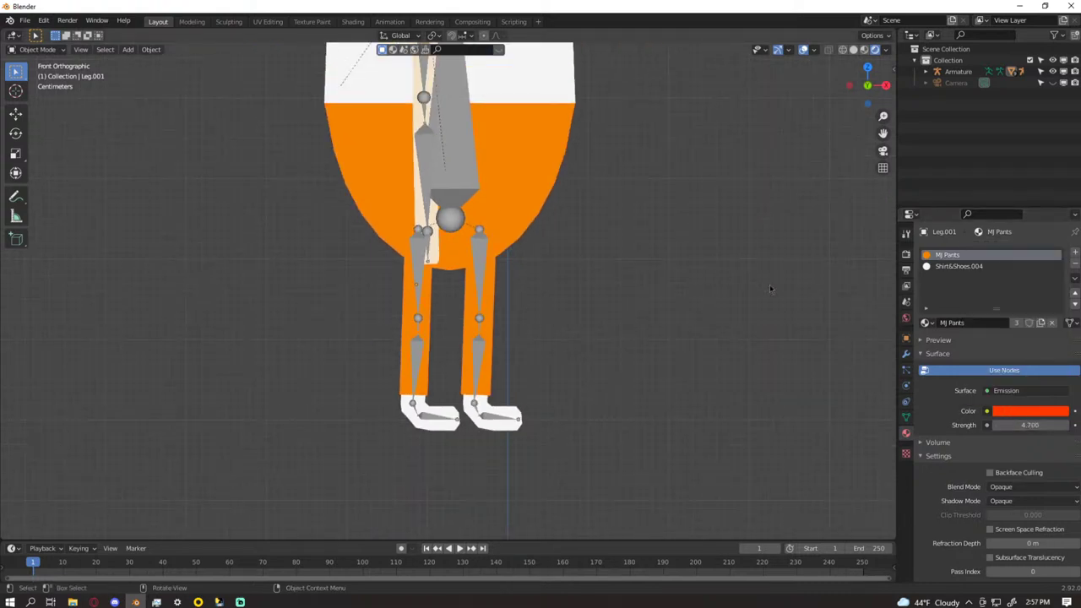
left_click(1057, 411)
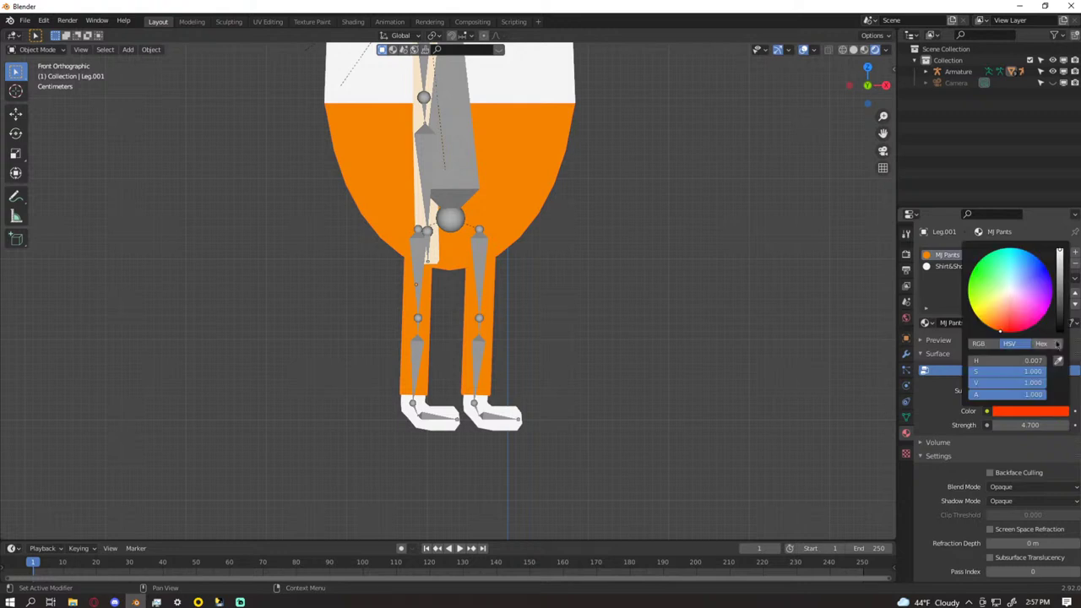
left_click_drag(1046, 278, 1046, 268)
scroll(1064, 266, "down", 20)
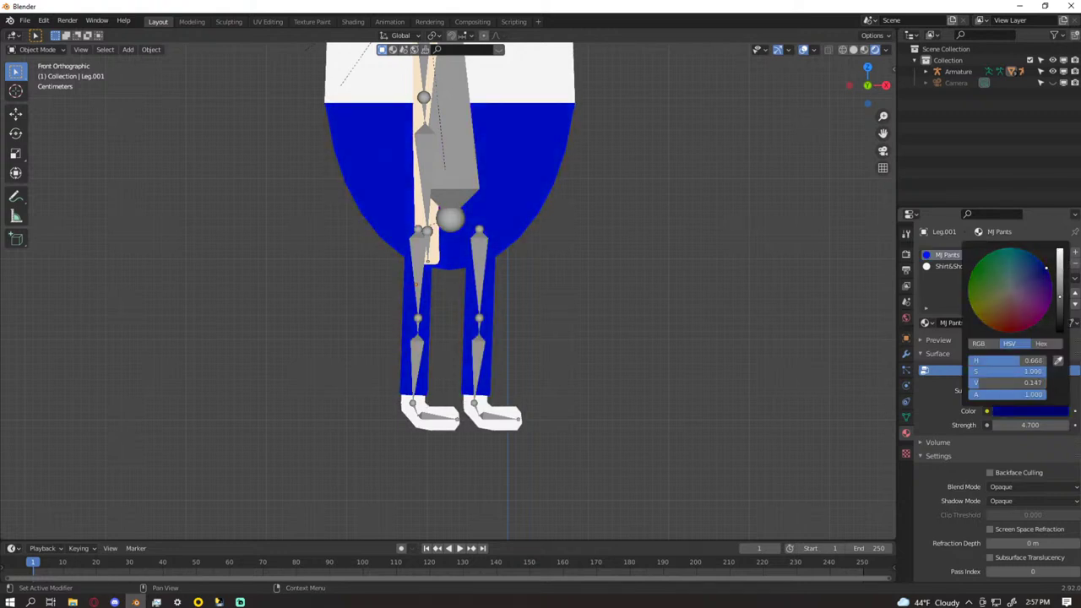
scroll(1064, 265, "down", 1)
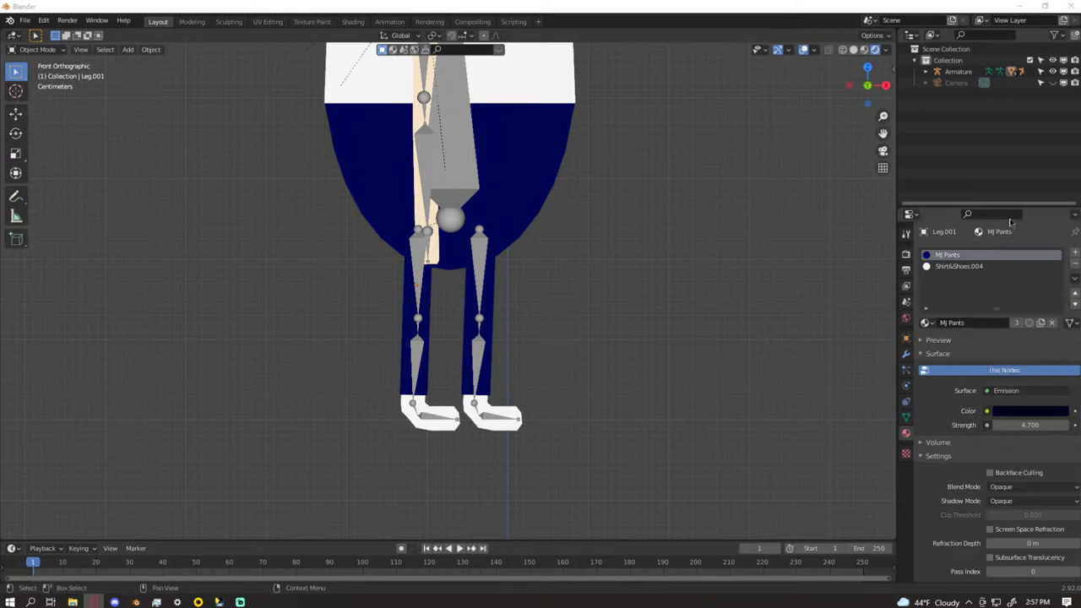
left_click(954, 256)
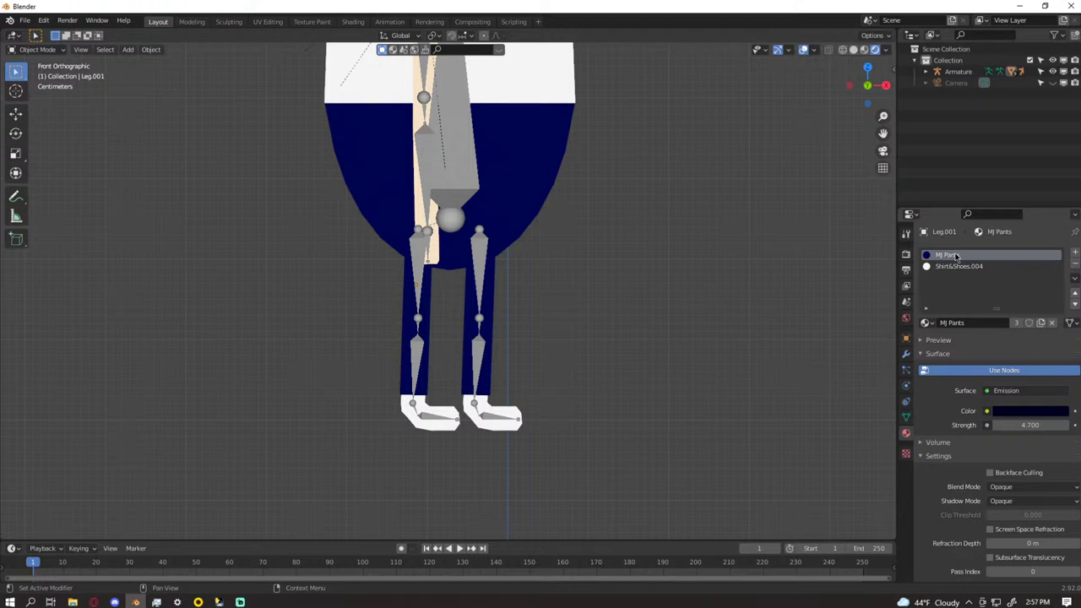
- Open the Body mesh for editing and select the edge loop where the white shirt meets the navy pants
scroll(704, 235, "down", 4)
scroll(684, 232, "down", 7)
scroll(627, 233, "up", 5)
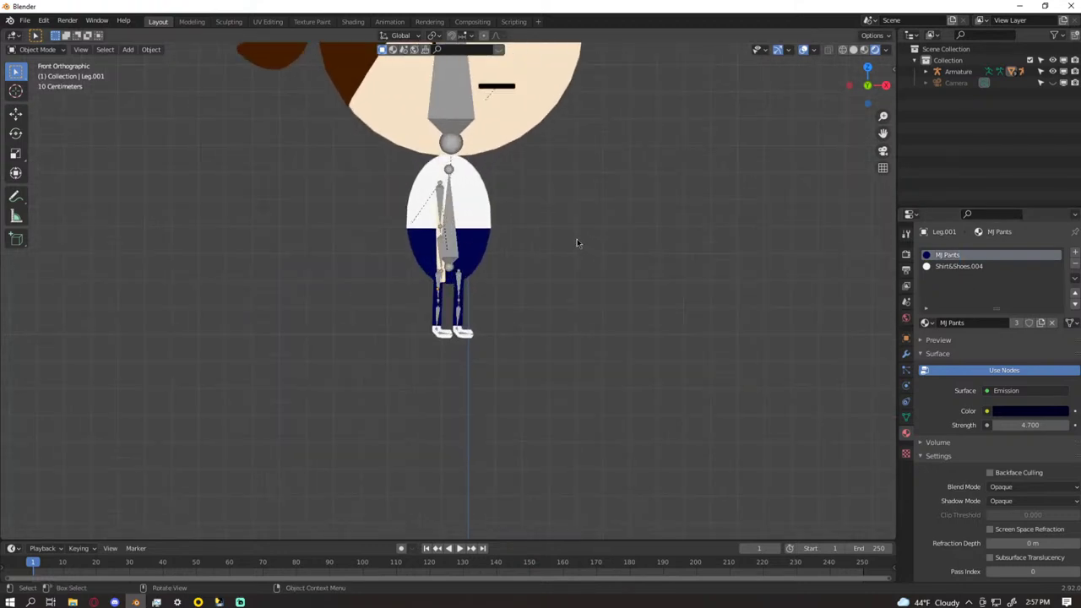
scroll(580, 245, "up", 5)
middle_click_drag(592, 166, 587, 272, "shift")
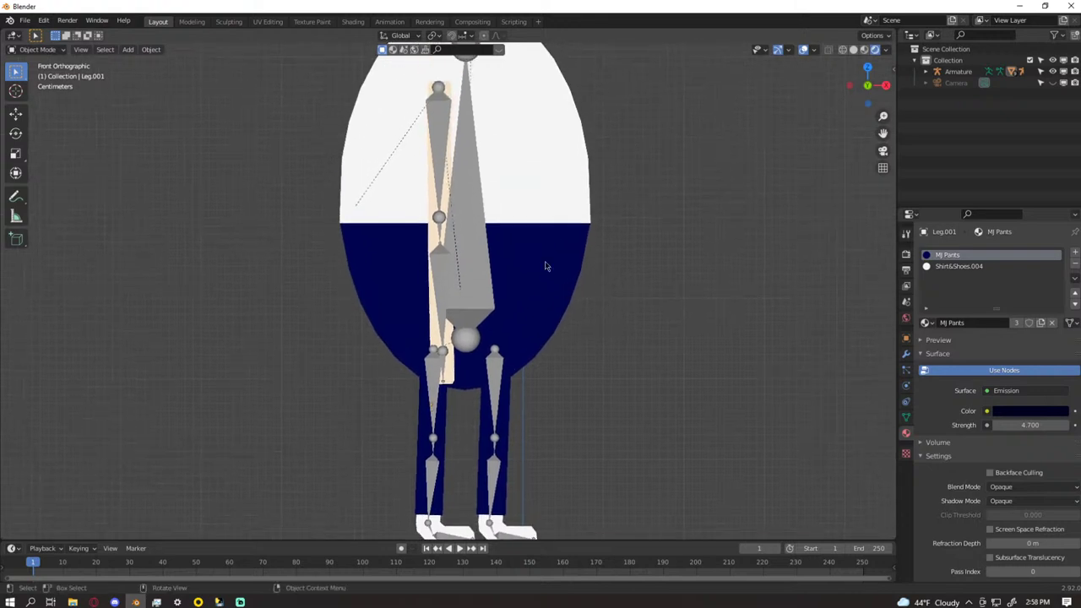
left_click(530, 261)
key("Tab")
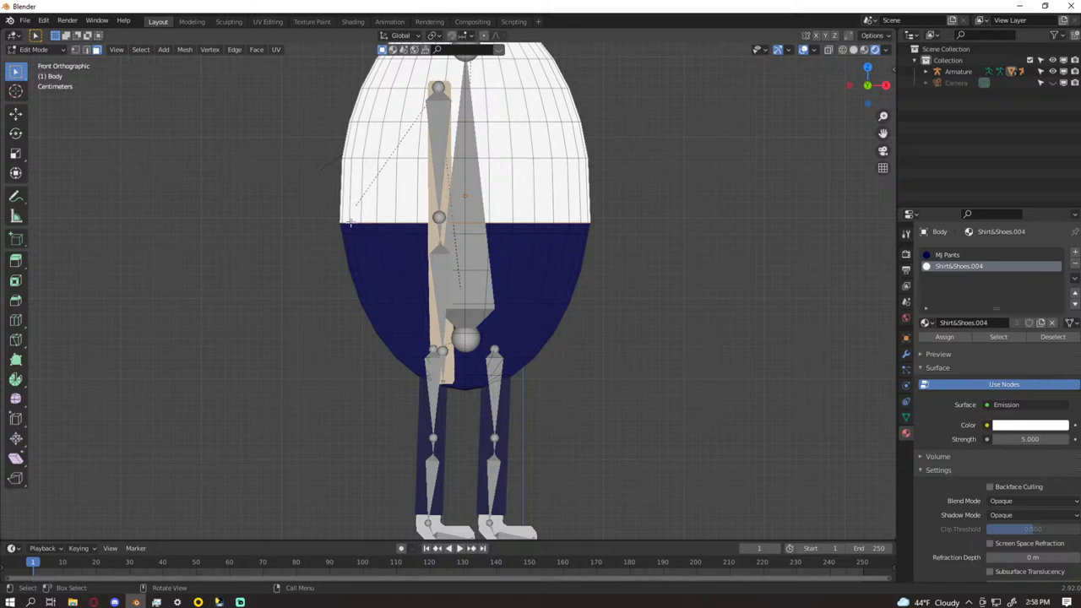
key("2")
key("alt")
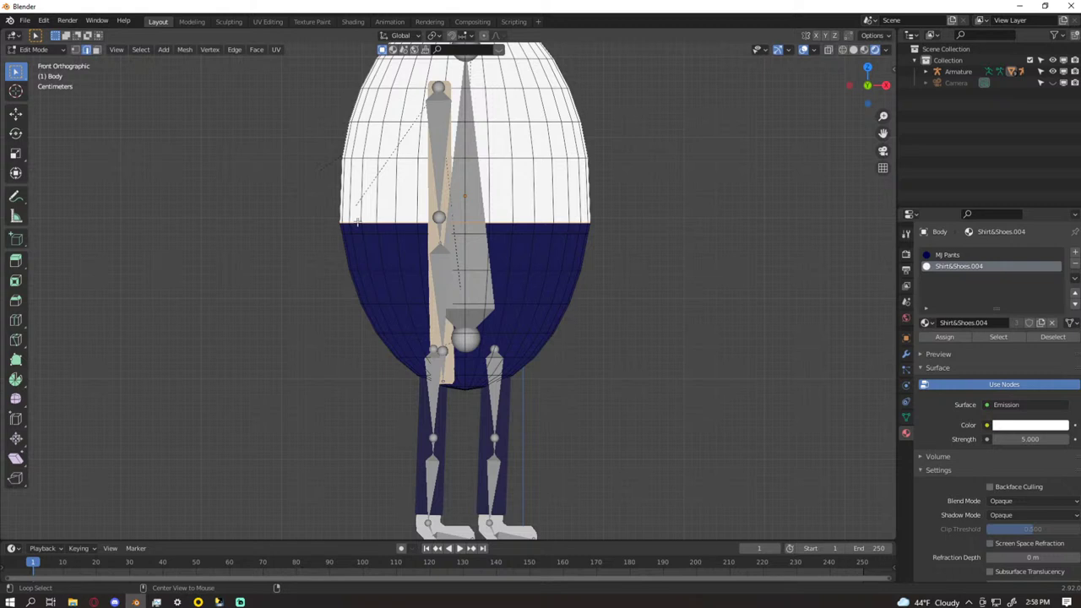
- Edge-slide the Body's waist loop down by a factor of about 1.0 to the next loop, and switch to vertex selection
scroll(363, 223, "up", 3)
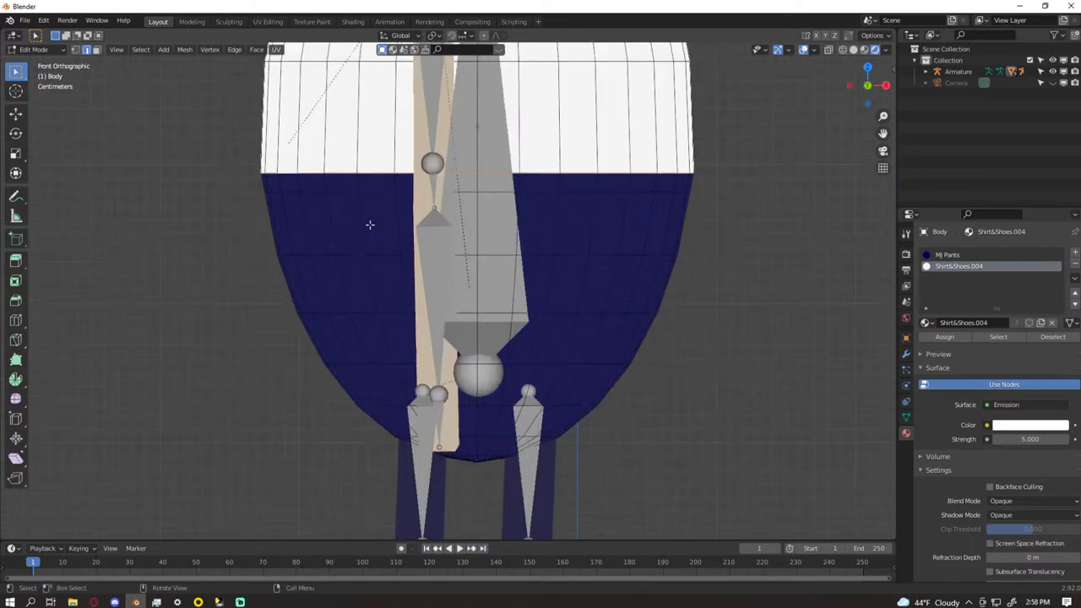
scroll(334, 207, "up", 1)
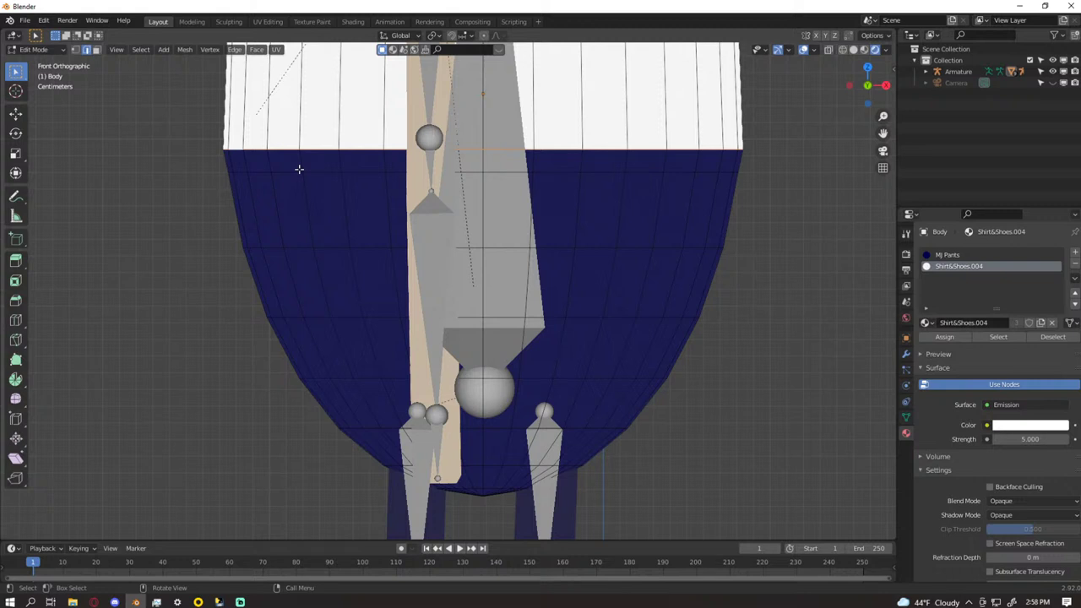
key("g")
key("g")
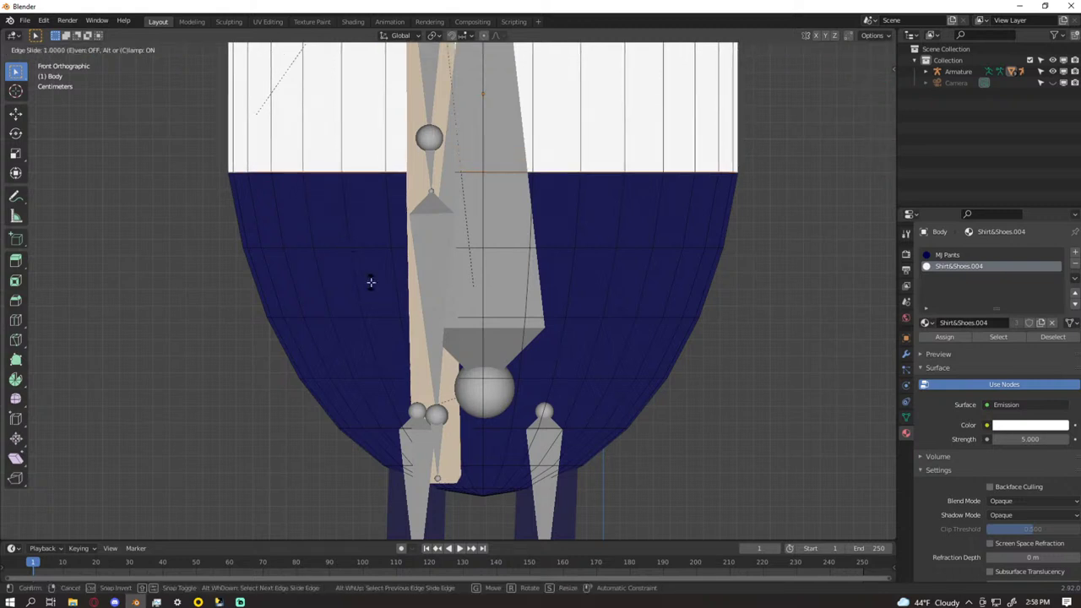
left_click(369, 279)
scroll(369, 279, "down", 5)
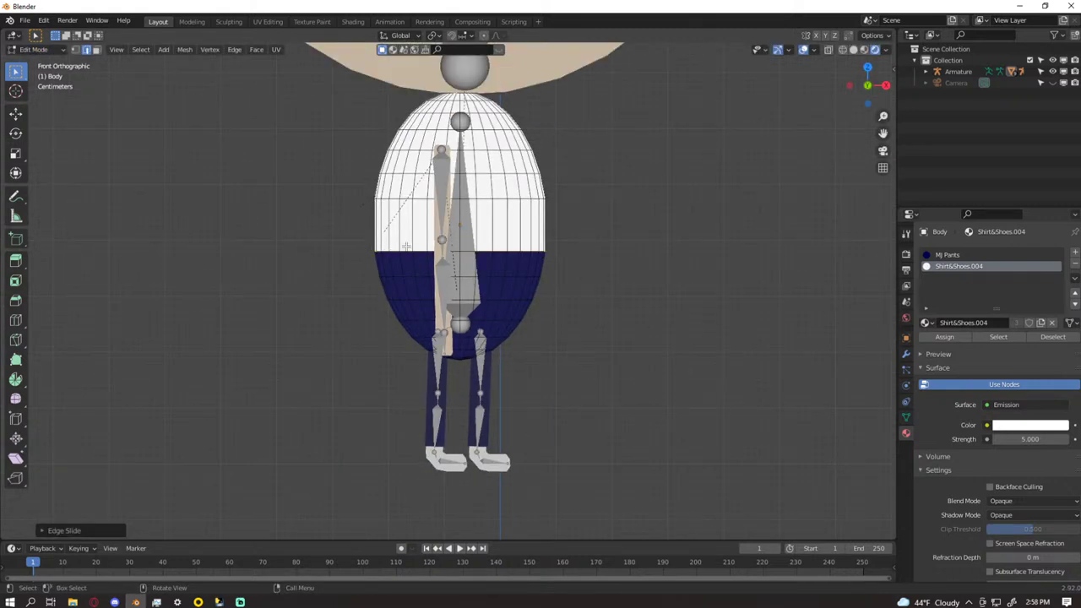
scroll(650, 243, "up", 5)
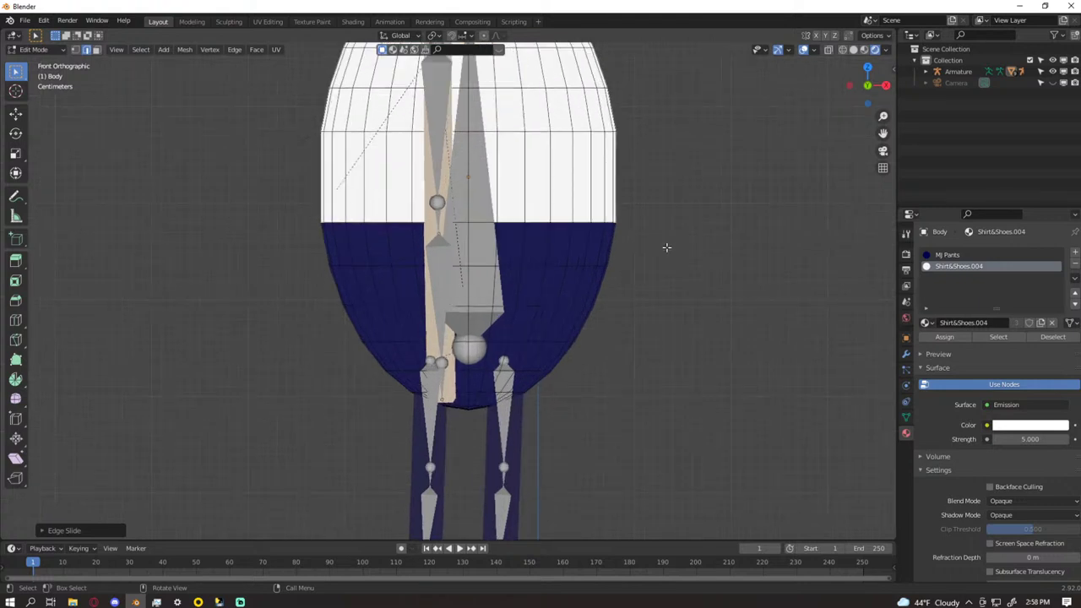
key("1")
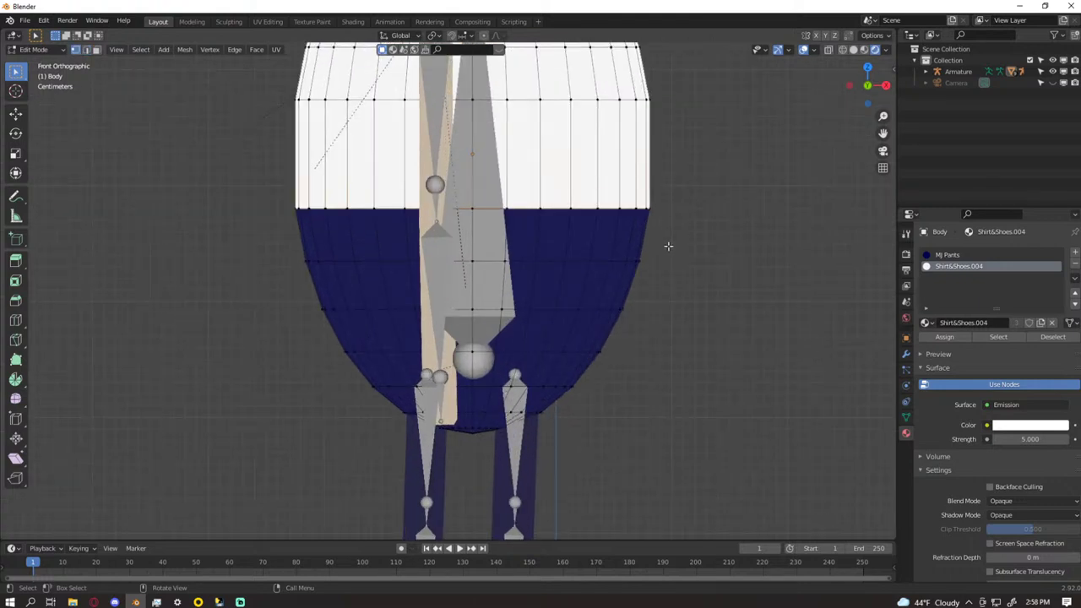
scroll(668, 245, "down", 4)
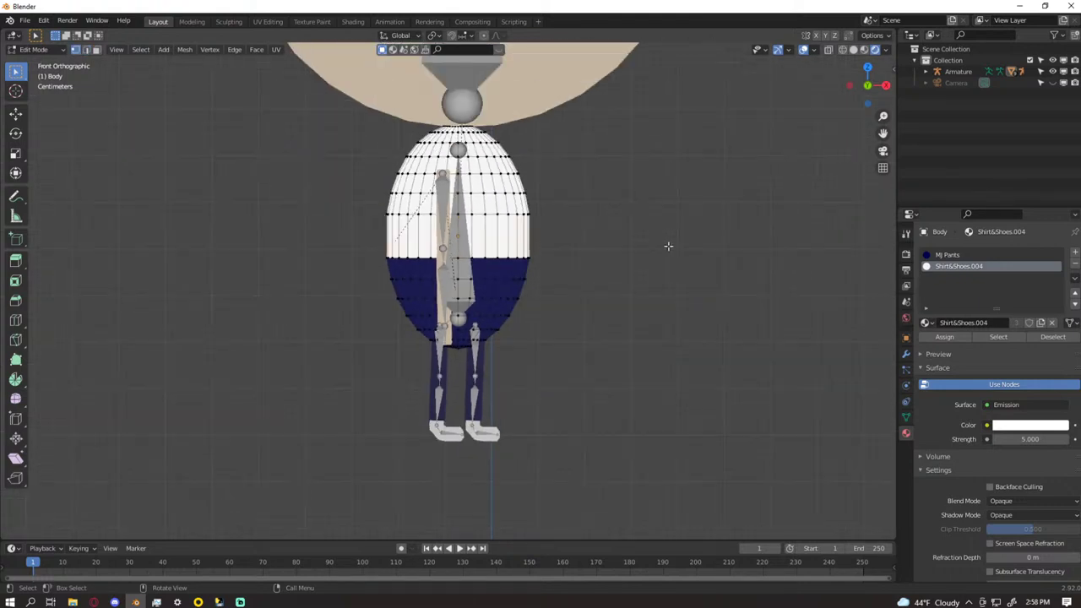
- Merge all of the Body mesh's vertices by distance to remove duplicates, then return to Object Mode
key("a")
scroll(609, 250, "up", 1)
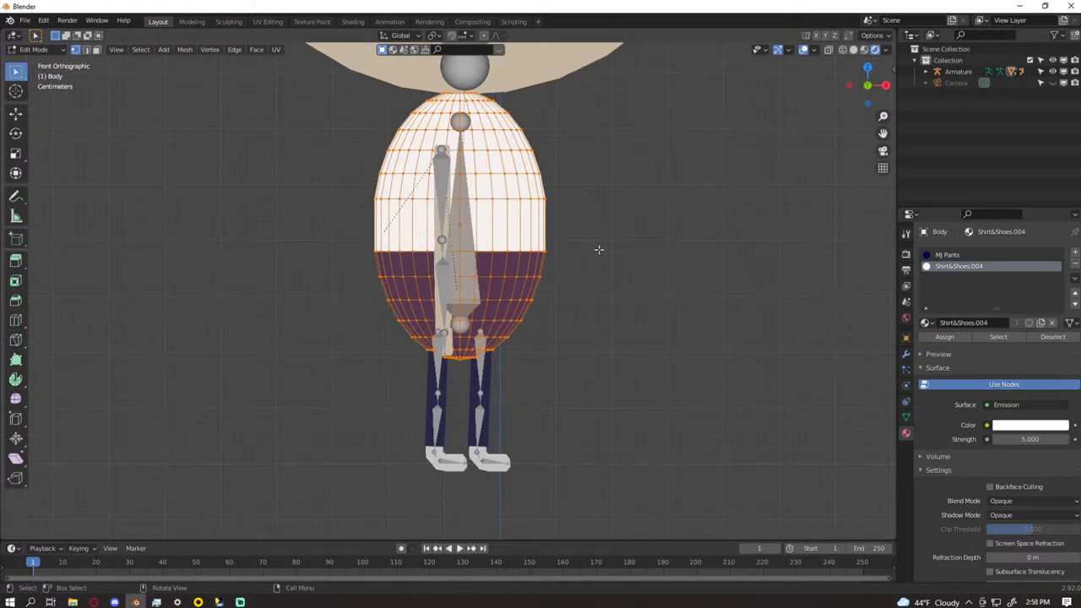
right_click(599, 244)
mouse_move(578, 479)
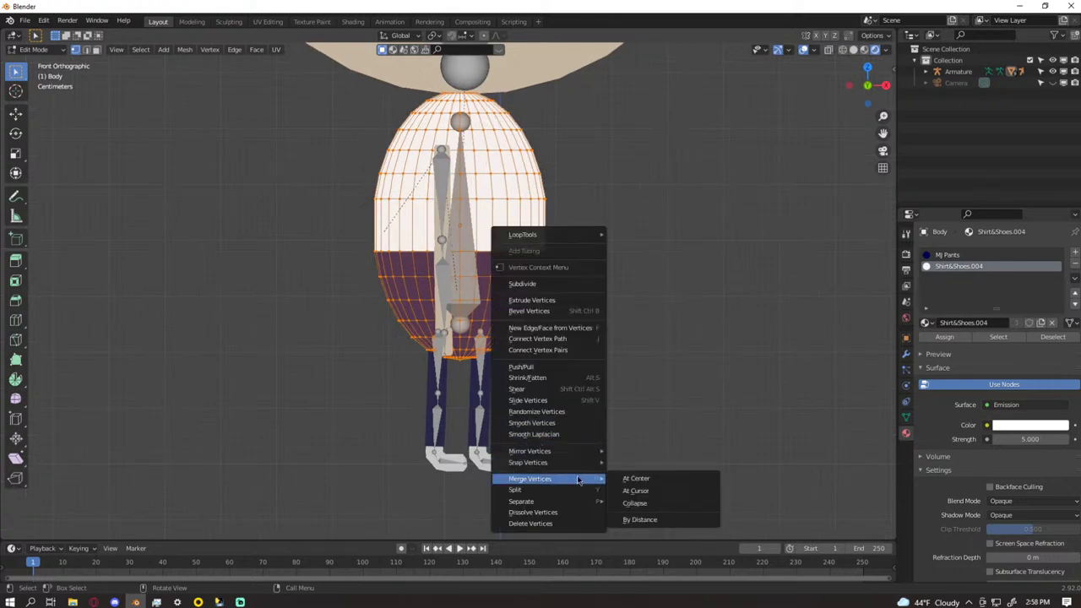
left_click(664, 520)
scroll(557, 310, "up", 5)
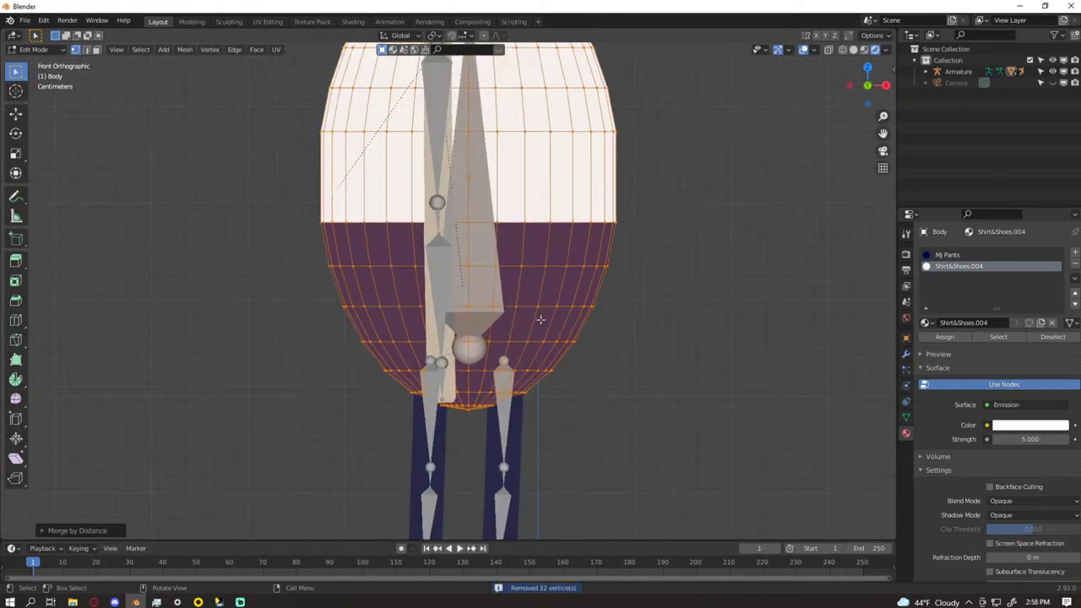
scroll(565, 313, "down", 3)
middle_click_drag(566, 314, 559, 415, "shift")
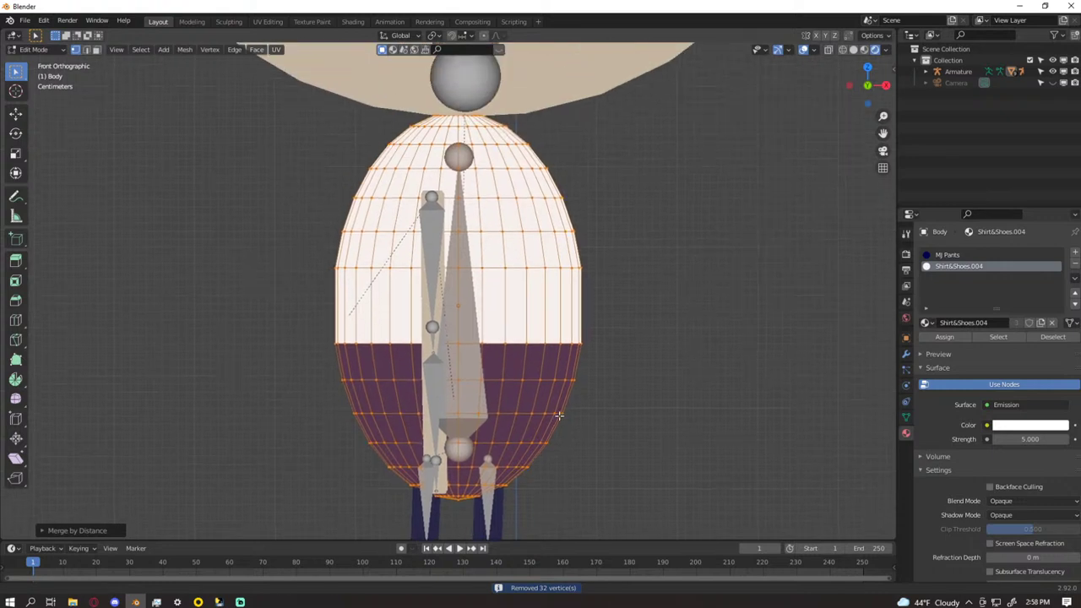
key("Tab")
scroll(558, 415, "down", 3)
scroll(558, 405, "up", 3)
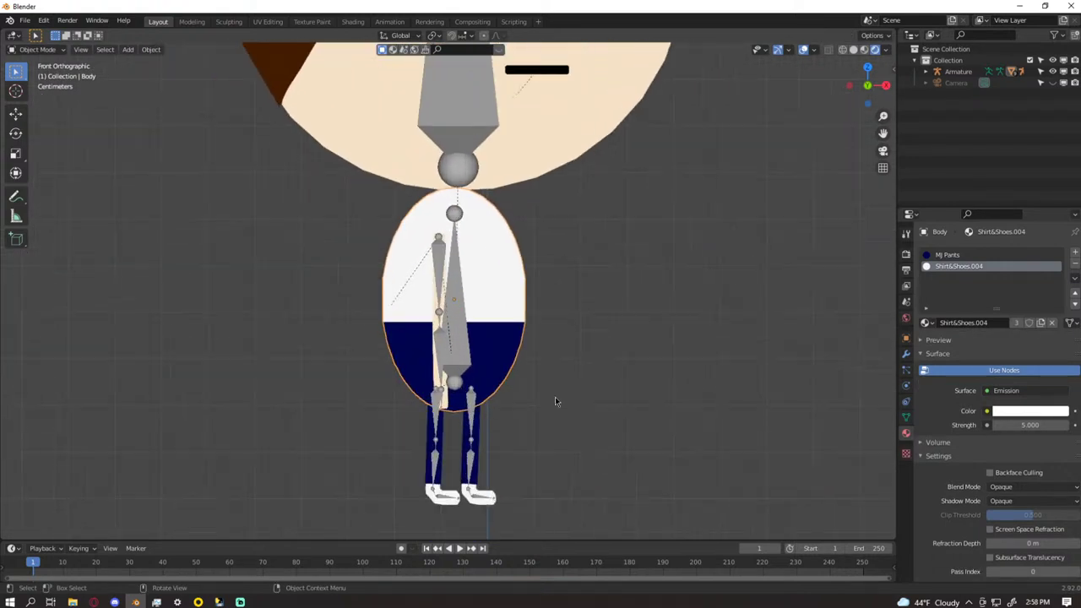
- Add a centred horizontal loop cut through the lowest white face row of the body and scale the loop up to about 1.016
key("Tab")
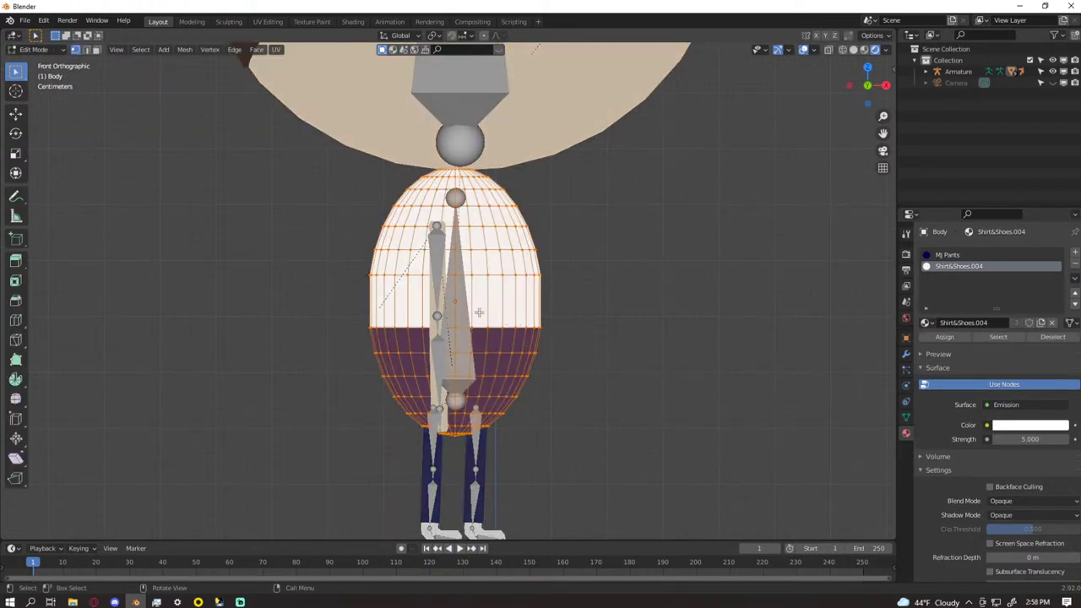
scroll(440, 305, "up", 1)
key("ctrl+r")
left_click(387, 302)
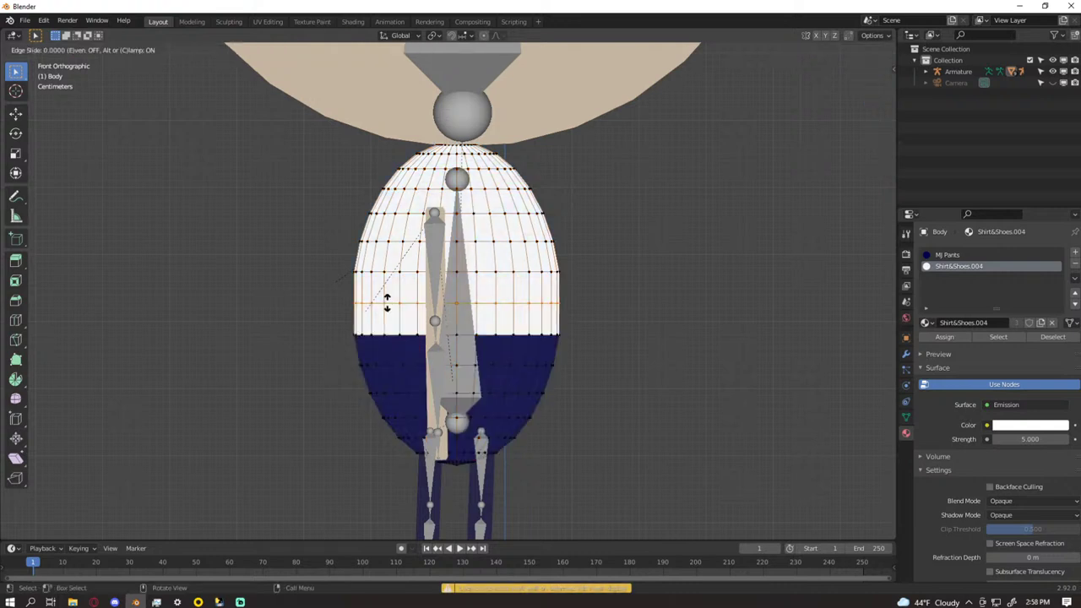
left_click(388, 302)
key("s")
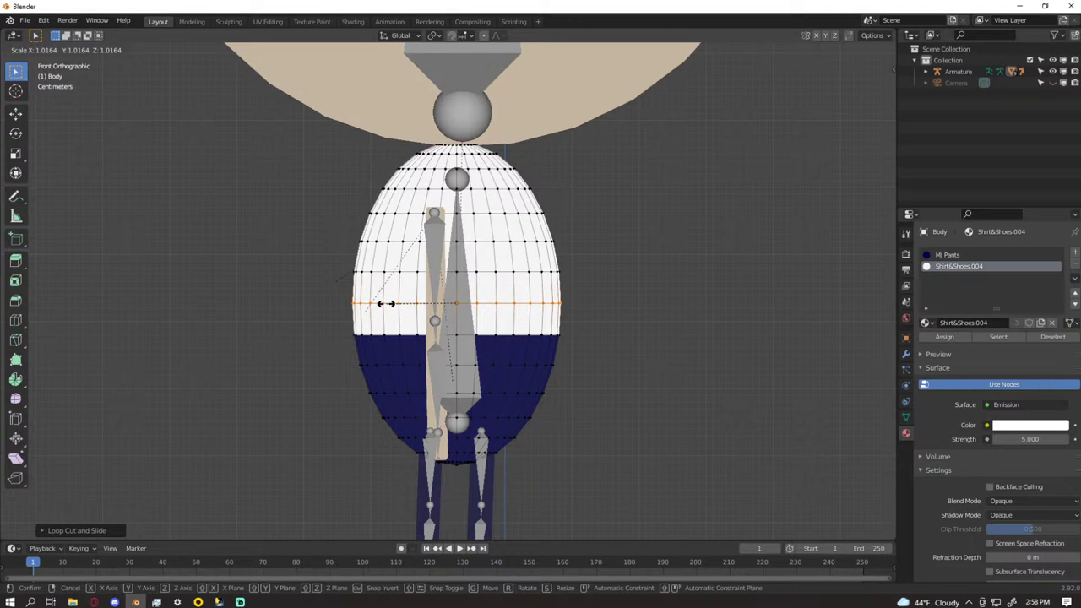
left_click(386, 303)
key("Tab")
- Examine the body's outline and the boundary between shirt and pants from a distance, up close and at an angle
scroll(613, 350, "down", 3)
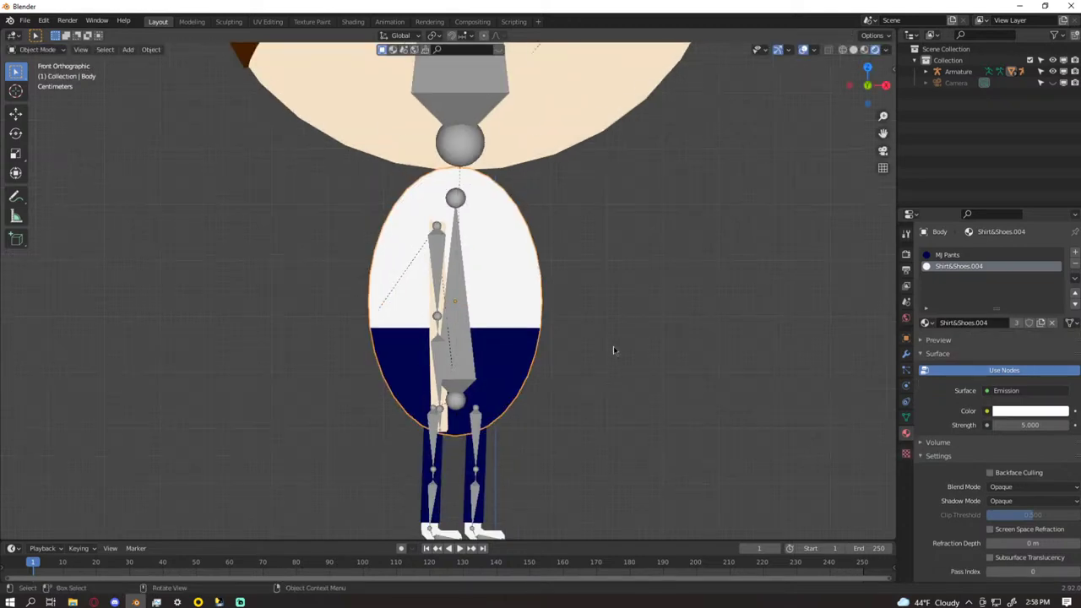
middle_click_drag(613, 350, 515, 353)
scroll(587, 350, "down", 4)
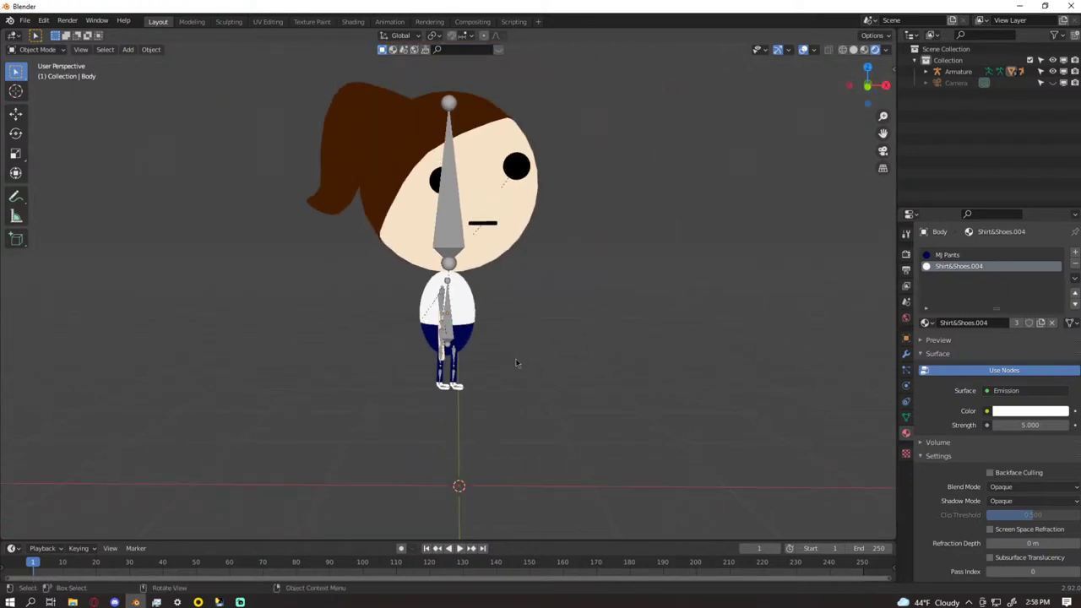
scroll(516, 359, "up", 6)
scroll(507, 355, "down", 1)
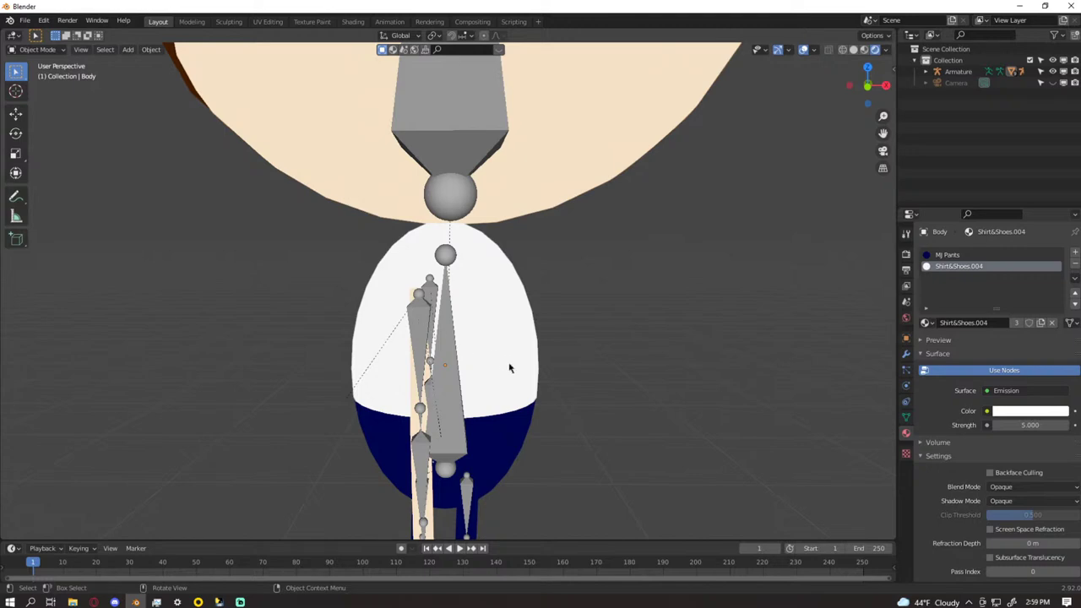
scroll(508, 367, "up", 2)
scroll(520, 382, "up", 3)
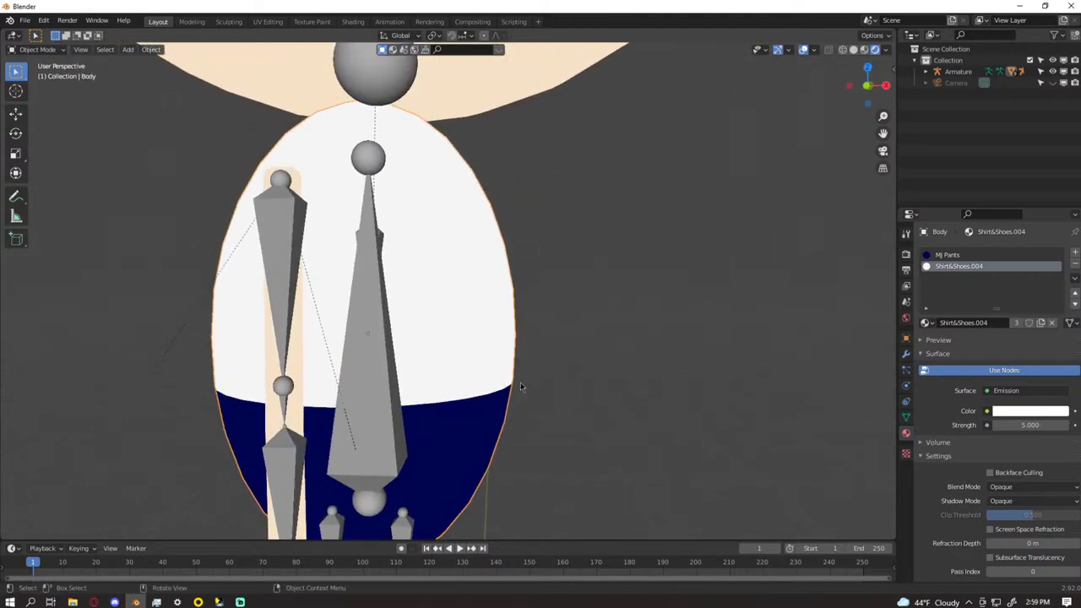
scroll(456, 356, "up", 2)
mouse_move(456, 355)
middle_mouse_down()
mouse_move(470, 337)
mouse_move(464, 344)
mouse_move(475, 351)
middle_mouse_up()
- Assign the Shirt&Shoes.004 material to the uppermost face ring of the navy pants area on the body
key("Tab")
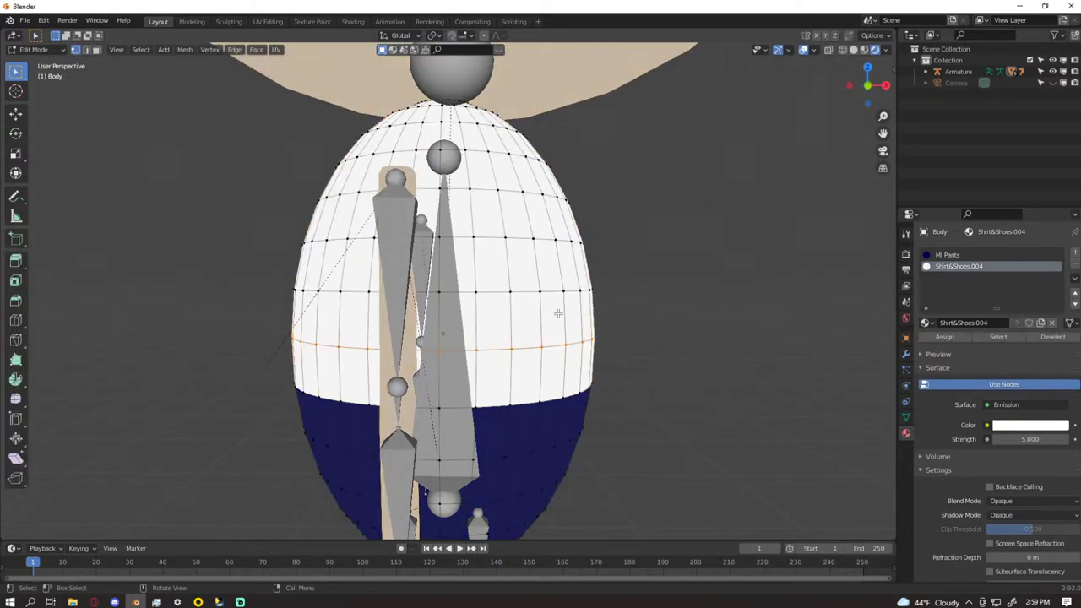
scroll(546, 341, "down", 3)
middle_click_drag(542, 347, 539, 345)
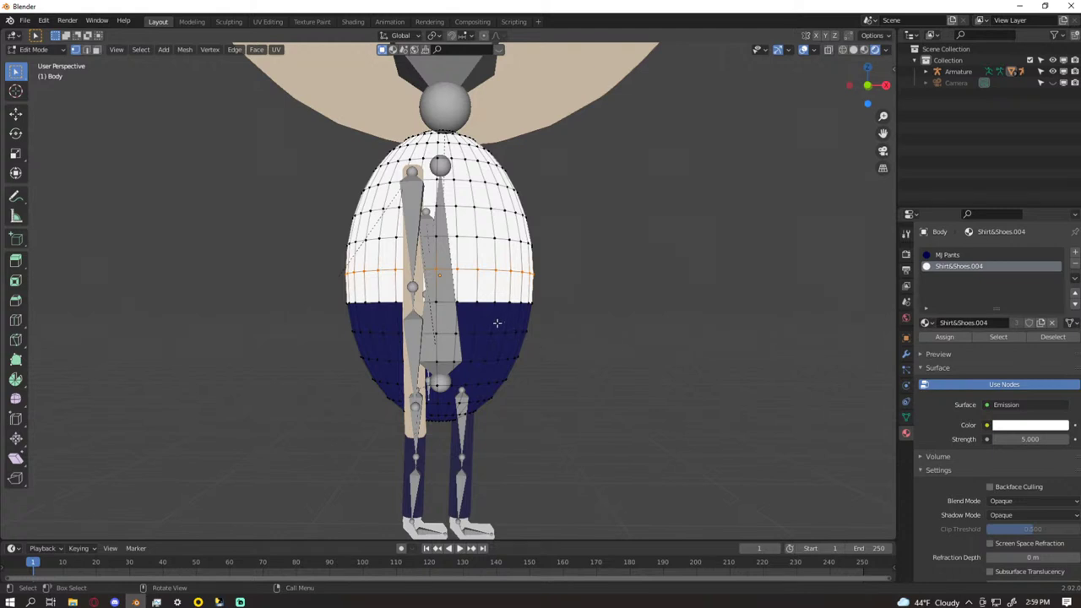
key("3")
left_click(507, 317, "alt")
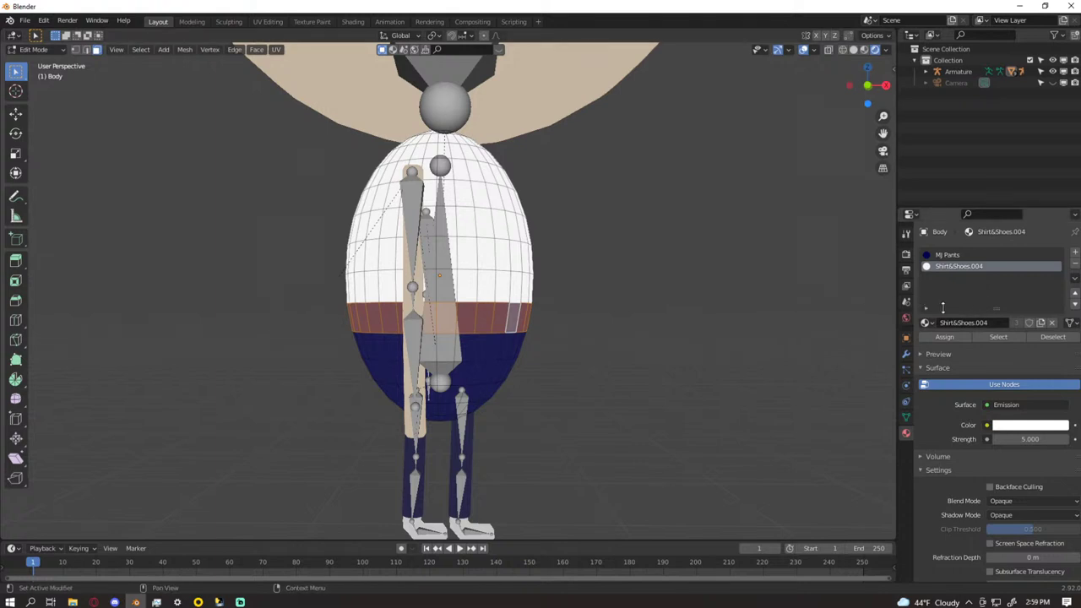
left_click(945, 337)
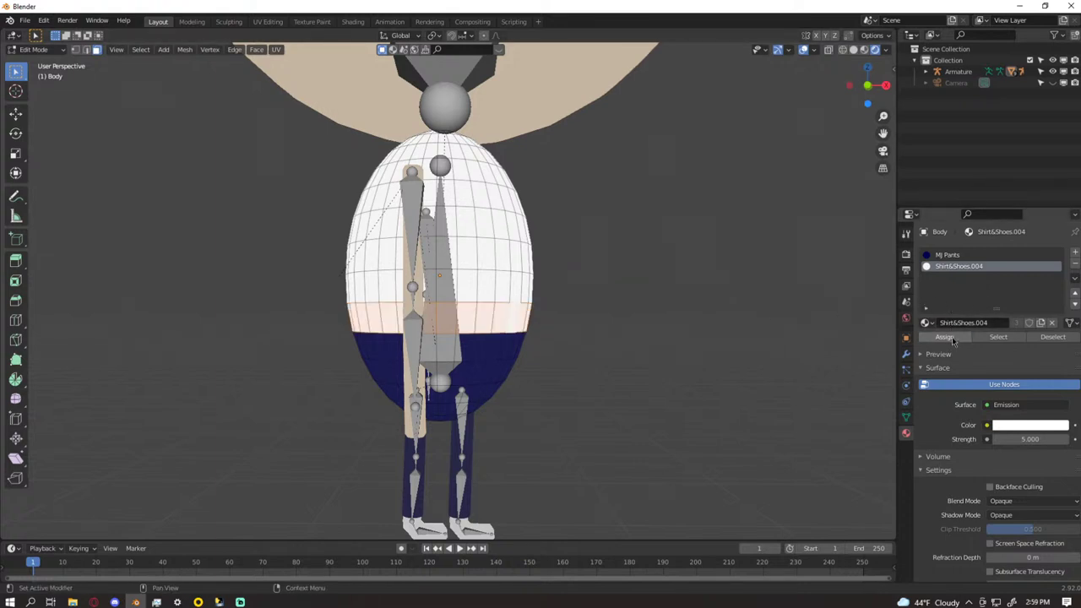
- Try extending the Shirt&Shoes.004 material to the next face ring below, then undo it and deselect the ring
left_click(512, 346, "alt")
scroll(586, 321, "down", 10)
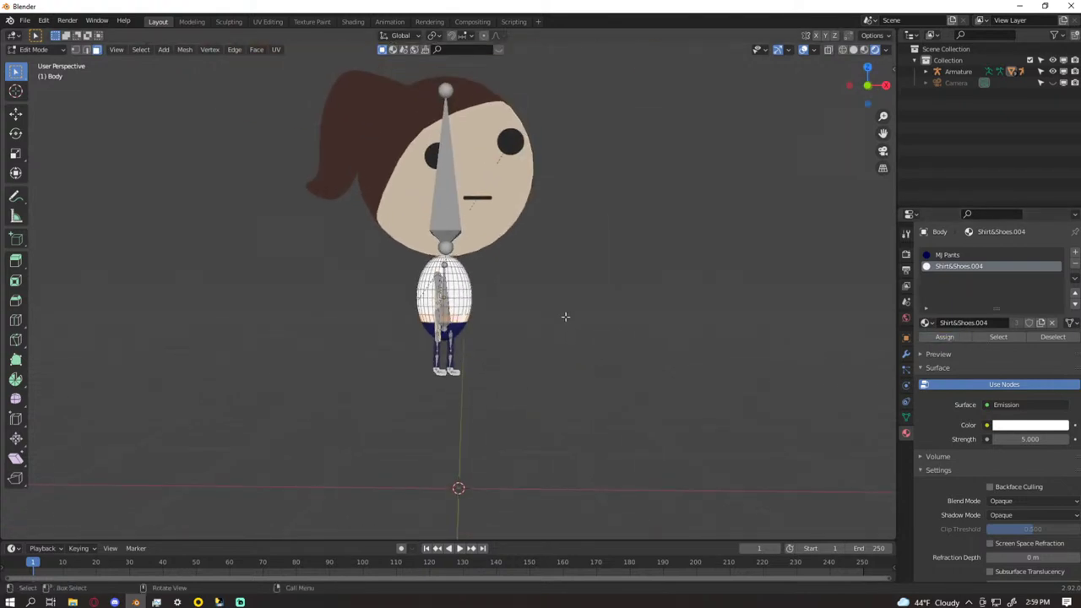
key("ctrl+z")
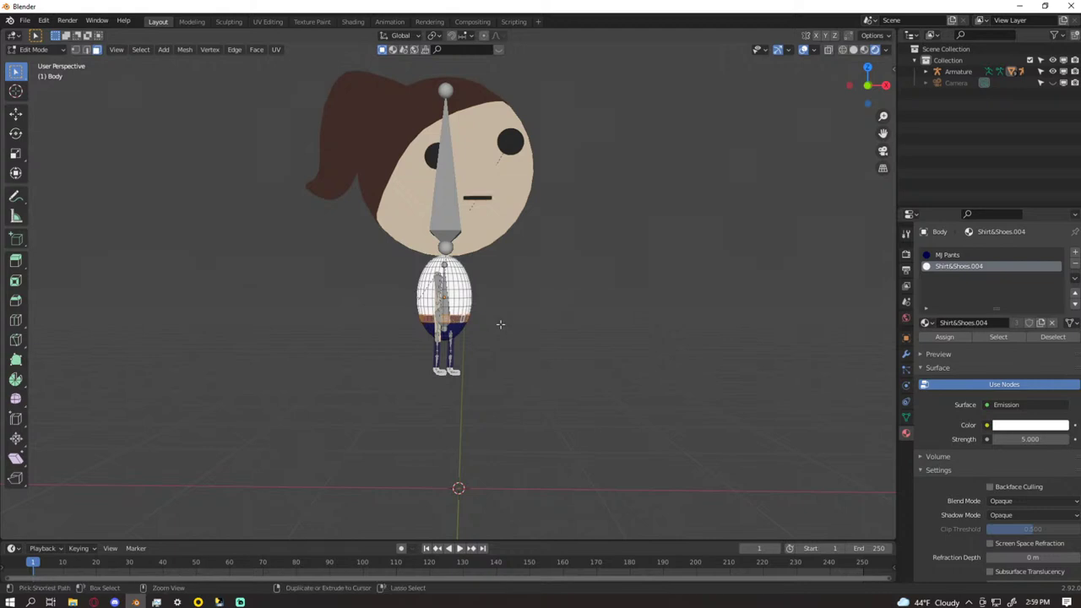
left_click(513, 321)
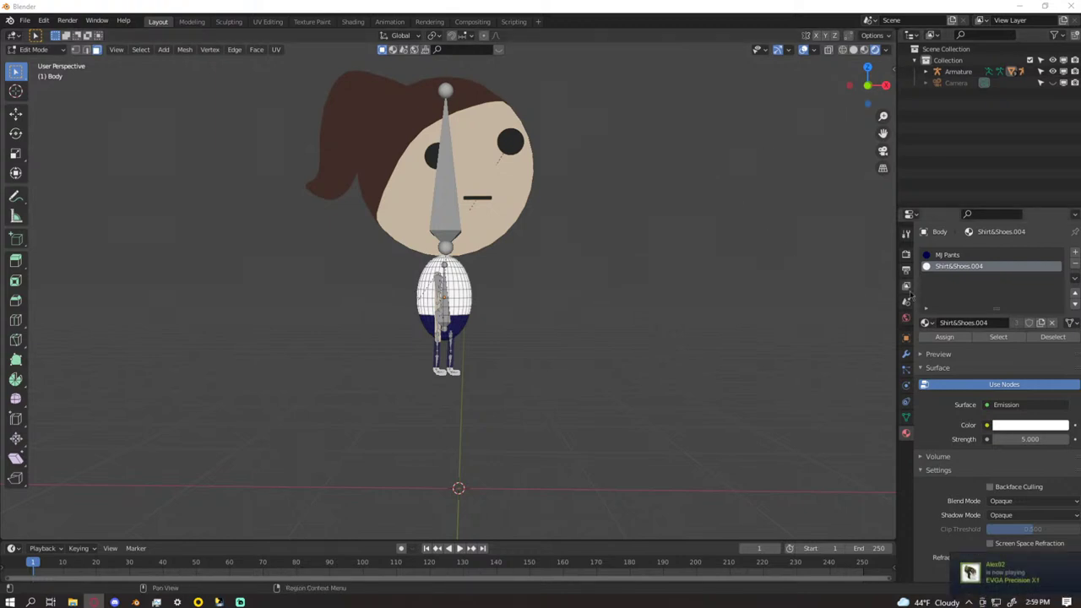
left_click(990, 569)
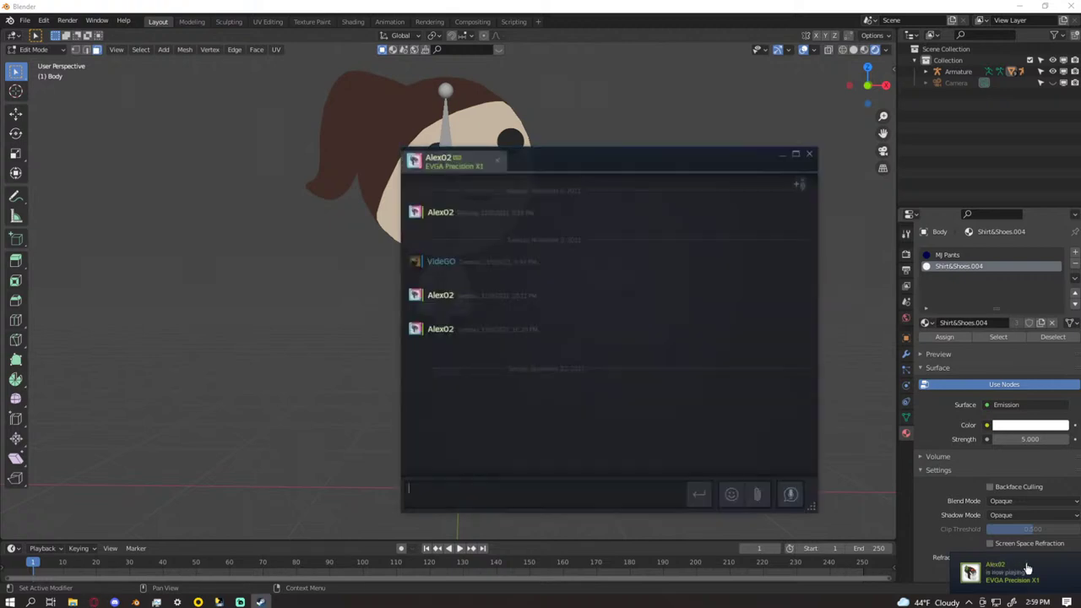
left_click(810, 155)
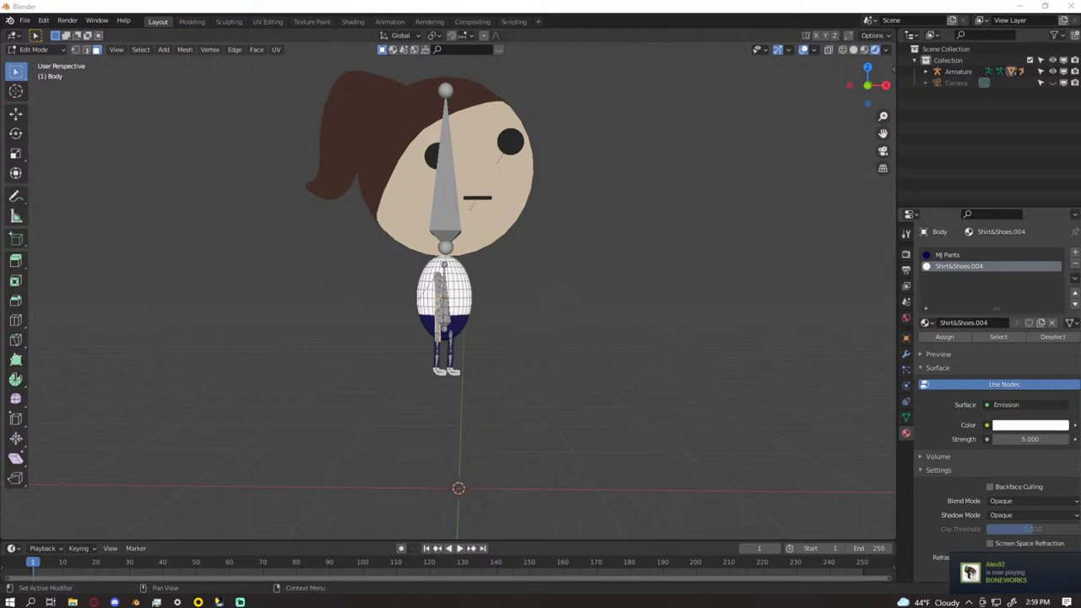
left_click_drag(521, 193, 1080, 193)
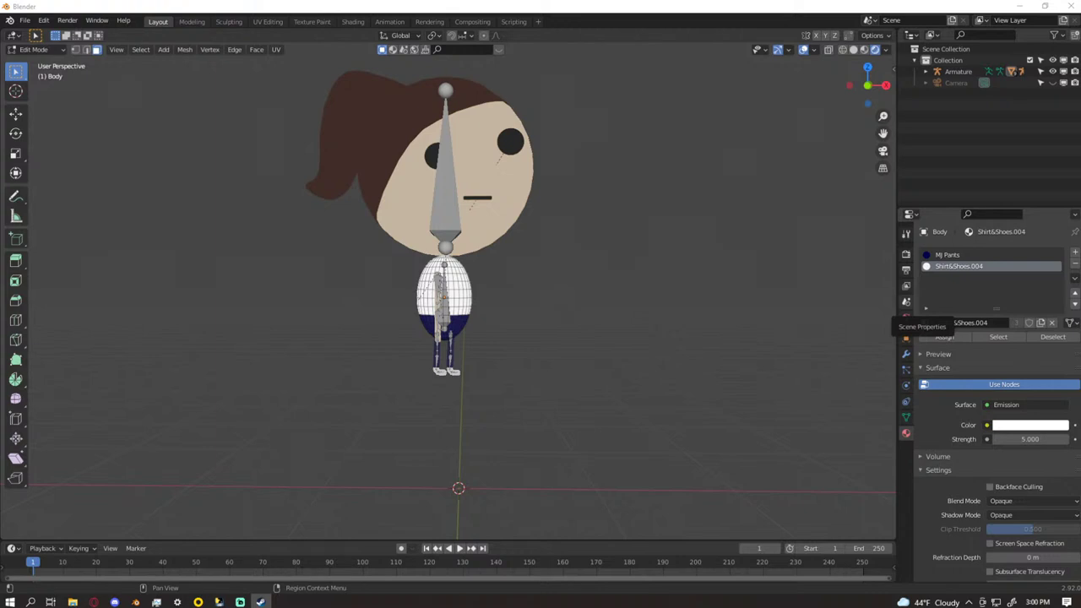
left_click_drag(676, 146, 1080, 193)
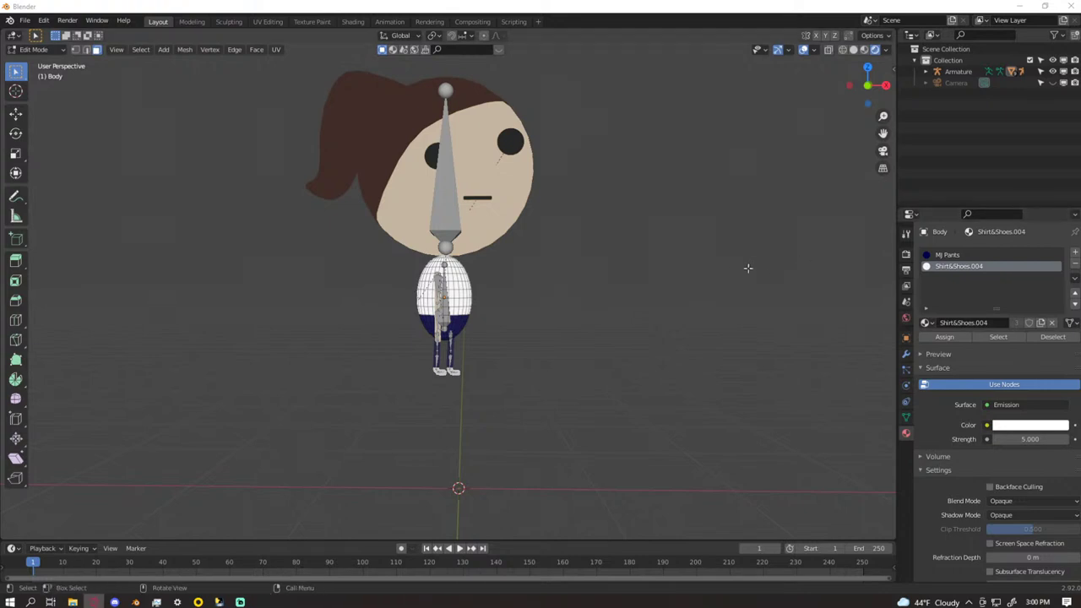
scroll(604, 278, "up", 2)
scroll(438, 301, "up", 5)
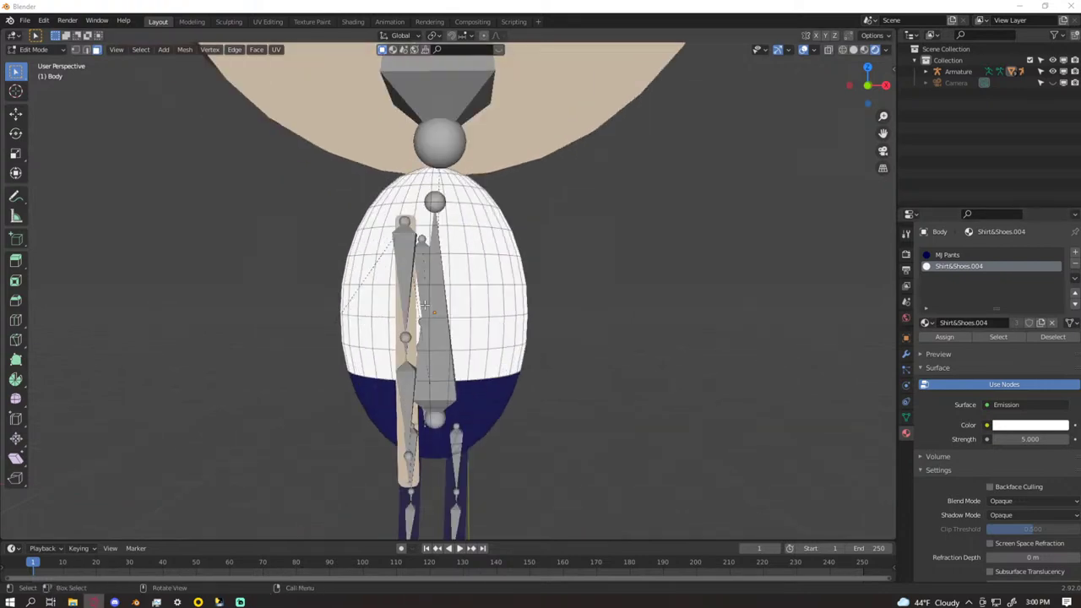
middle_click_drag(529, 329, 533, 321)
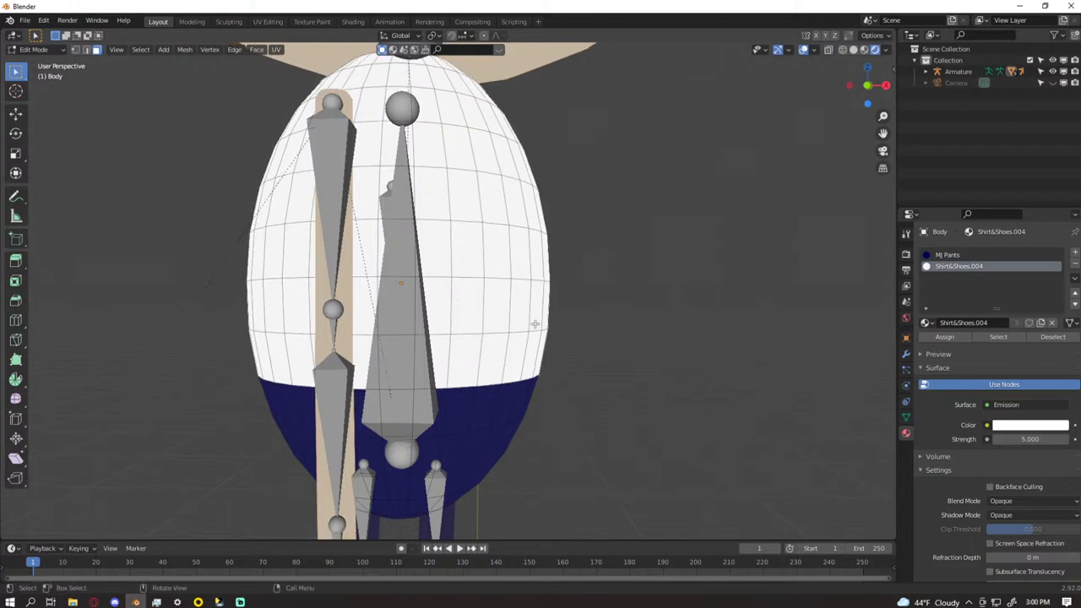
scroll(642, 332, "down", 5)
scroll(641, 329, "up", 2)
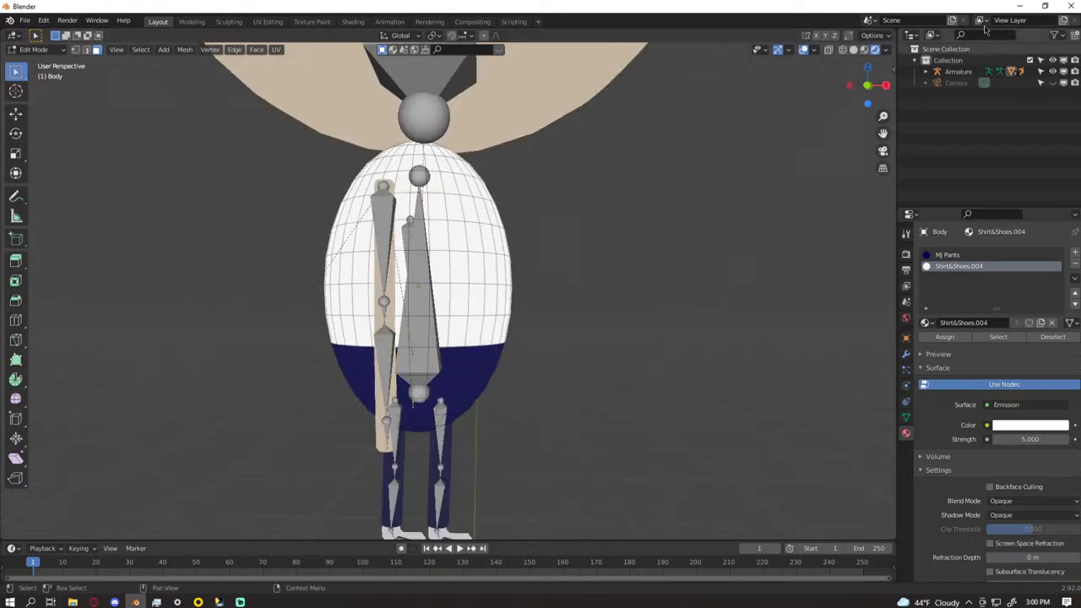
- Exit the Steam client running in the background
key("alt+Tab")
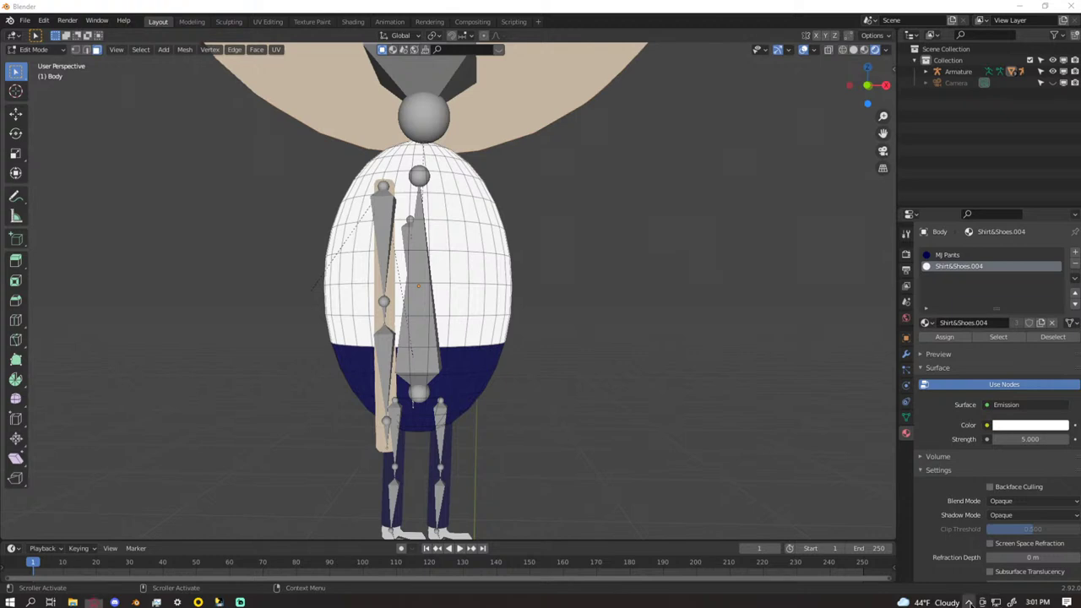
left_click(970, 602)
right_click(1003, 517)
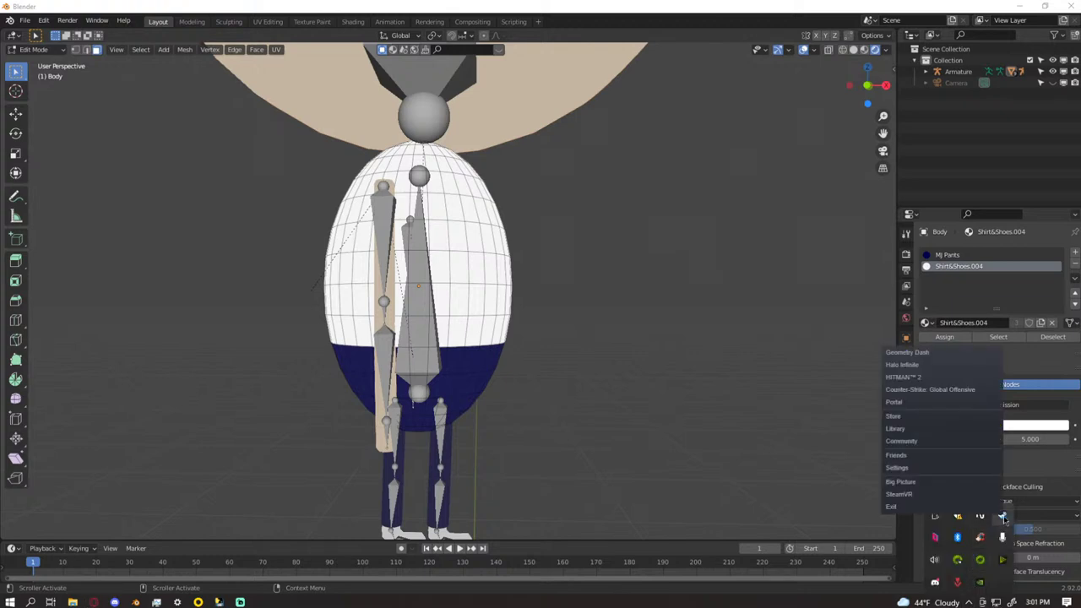
left_click(897, 511)
- Rename the body's white Shirt&Shoes.004 material to "MJ Jacket&Shoes" and return to Object Mode
scroll(625, 362, "up", 2)
scroll(623, 361, "down", 2)
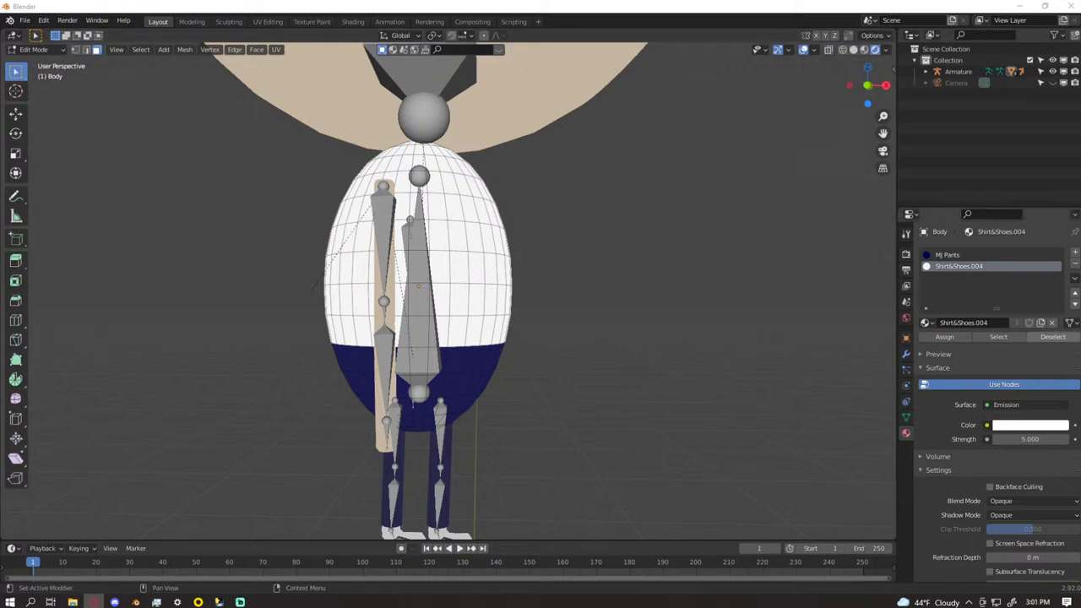
scroll(545, 290, "down", 2)
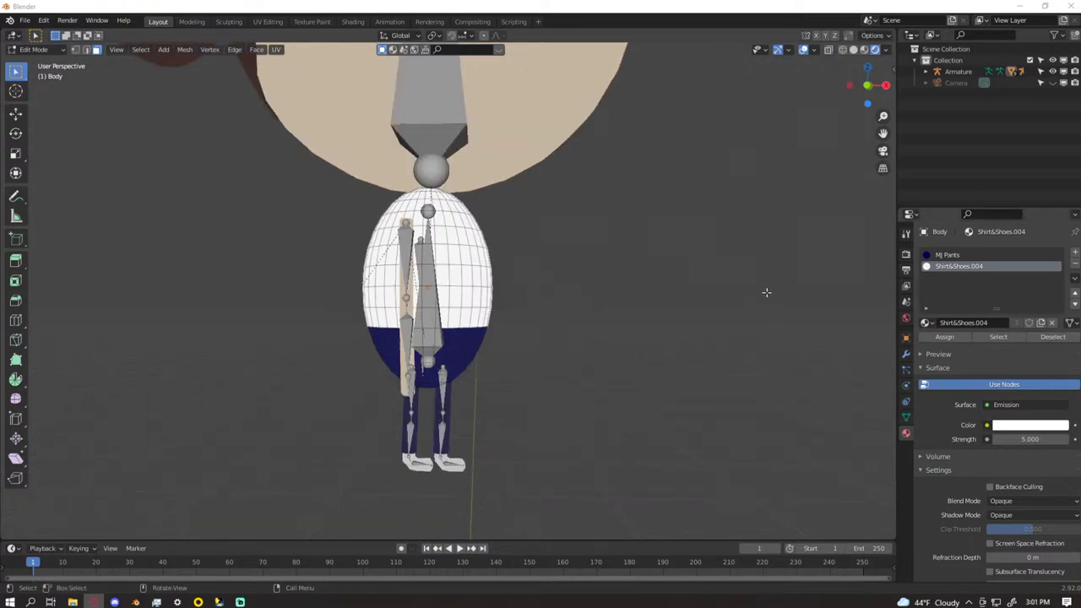
double_click(992, 267)
key("shift+Left")
key("shift+Left")
key("shift+Left")
key("shift+Left")
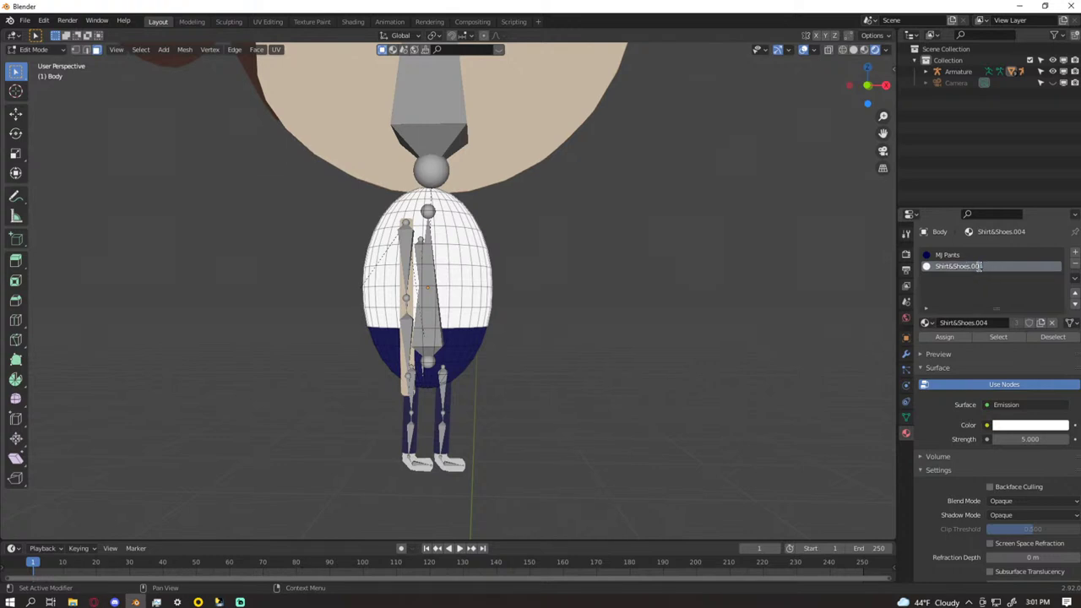
key("BackSpace")
type("Jacket")
double_click(944, 268)
key("Home")
type("MJ")
key("Return")
key("Return")
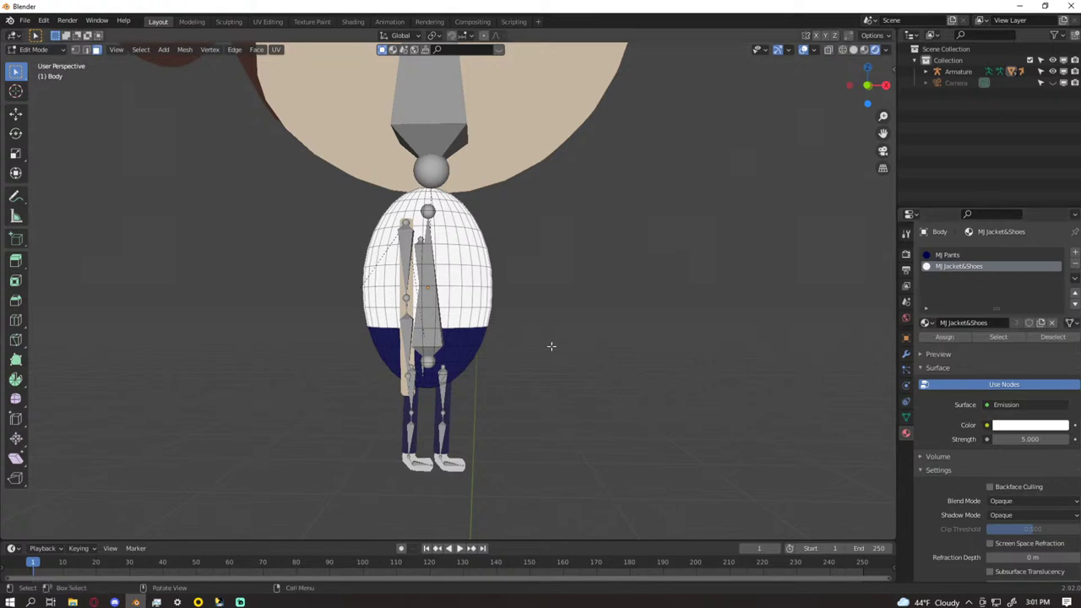
key("Tab")
scroll(611, 347, "up", 5)
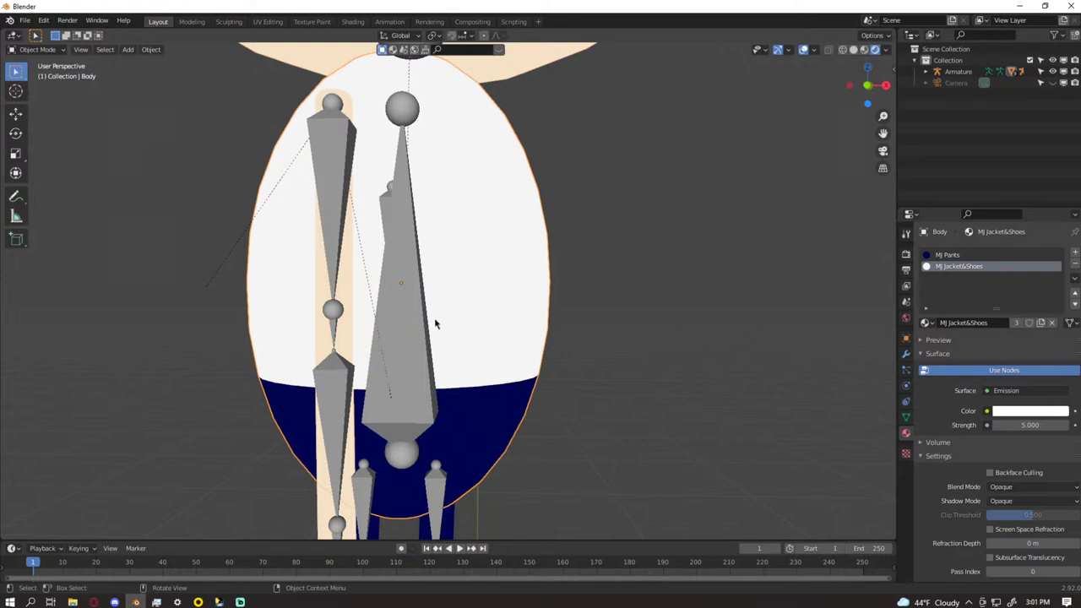
scroll(434, 323, "down", 5)
scroll(476, 321, "down", 3)
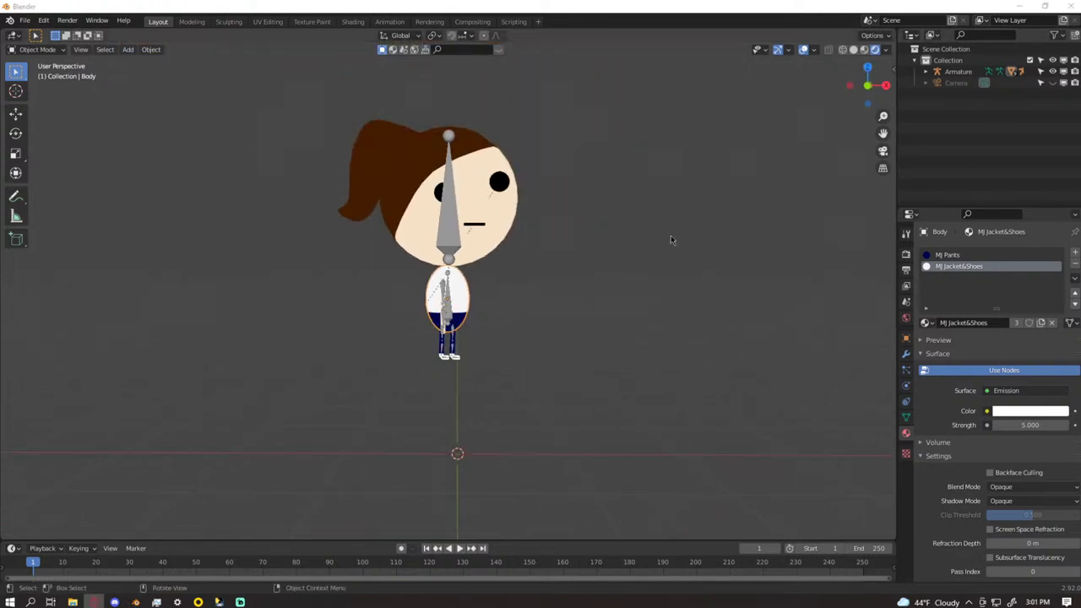
scroll(571, 269, "up", 3)
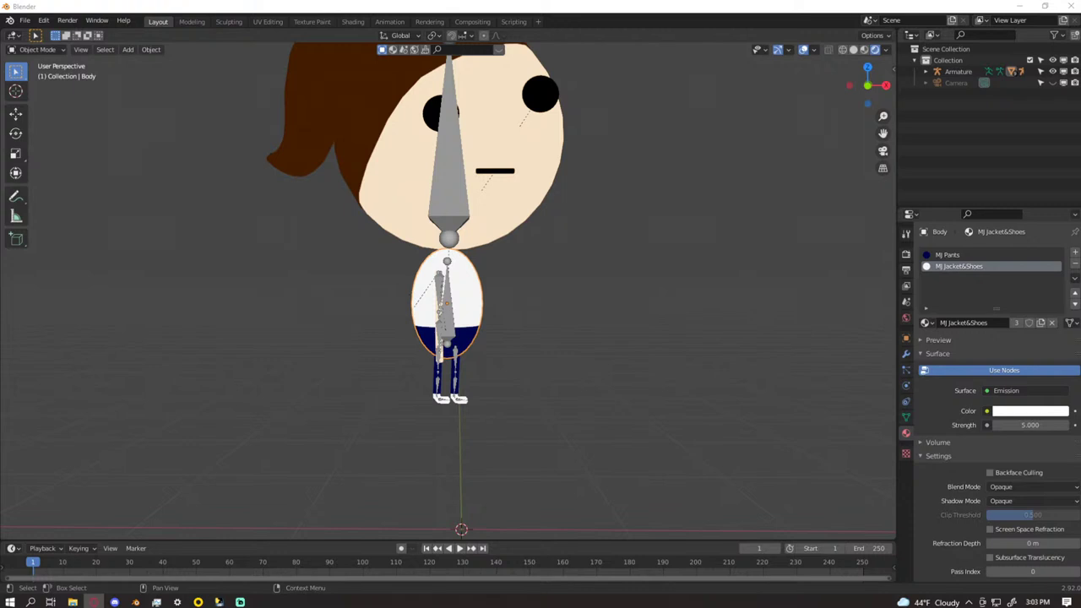
- In Edit Mode, select all the white jacket face rings of the body above the navy pants area, up to the neck
middle_click_drag(490, 311, 491, 319)
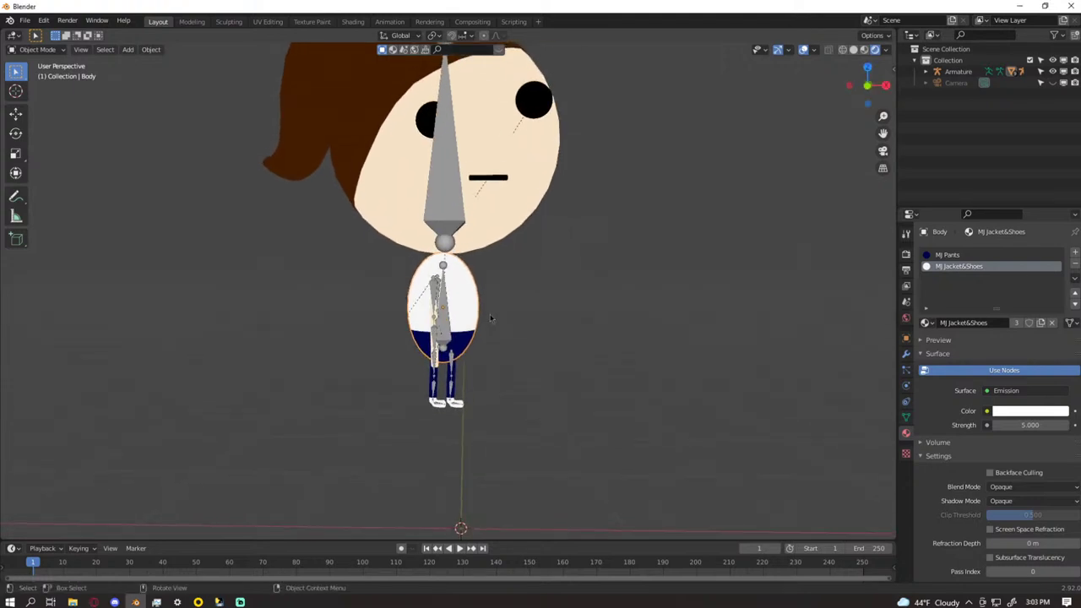
scroll(491, 321, "up", 2)
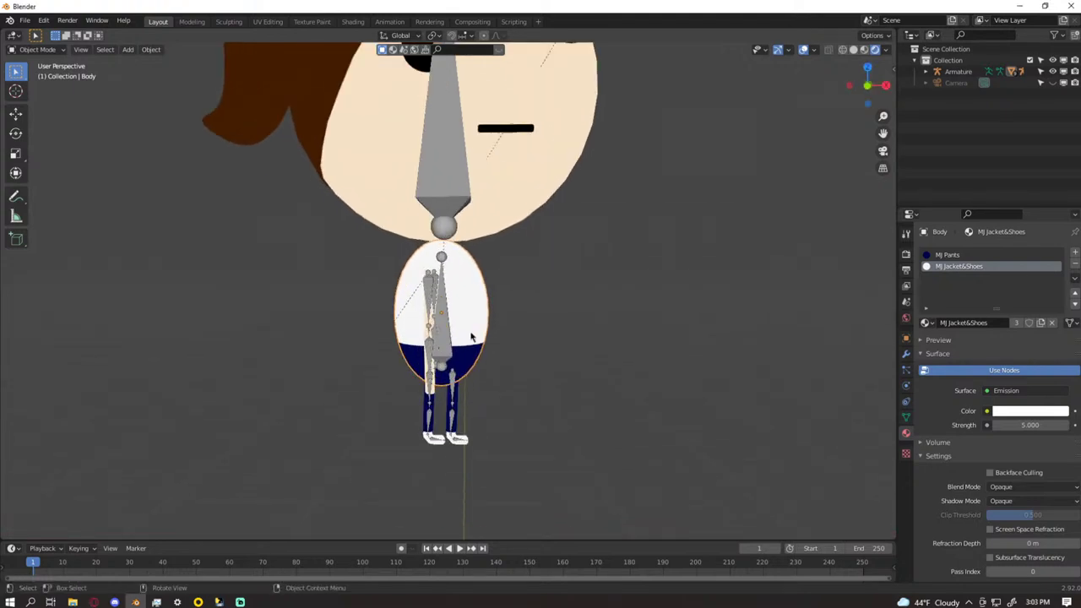
left_click(886, 85)
middle_click_drag(148, 260, 406, 262, "shift")
scroll(580, 255, "up", 2)
scroll(580, 260, "up", 4)
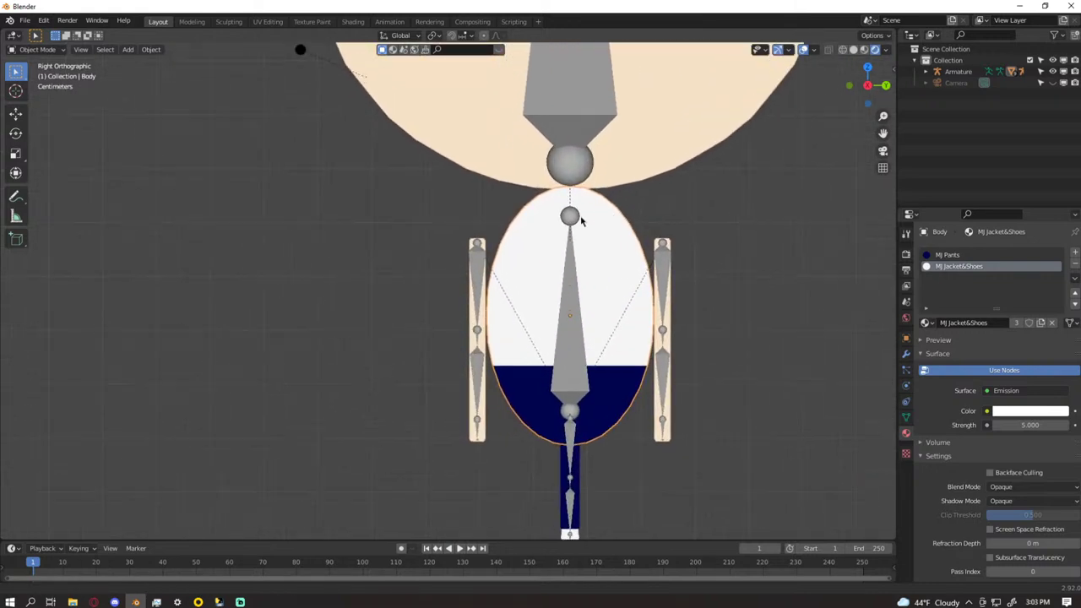
middle_click_drag(542, 179, 430, 203, "shift")
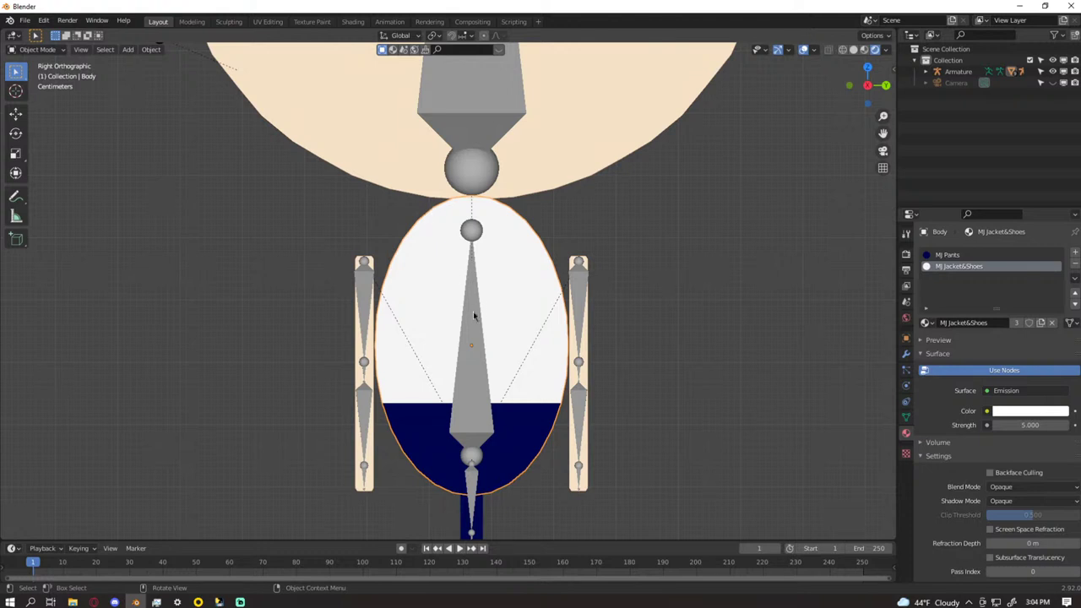
key("Tab")
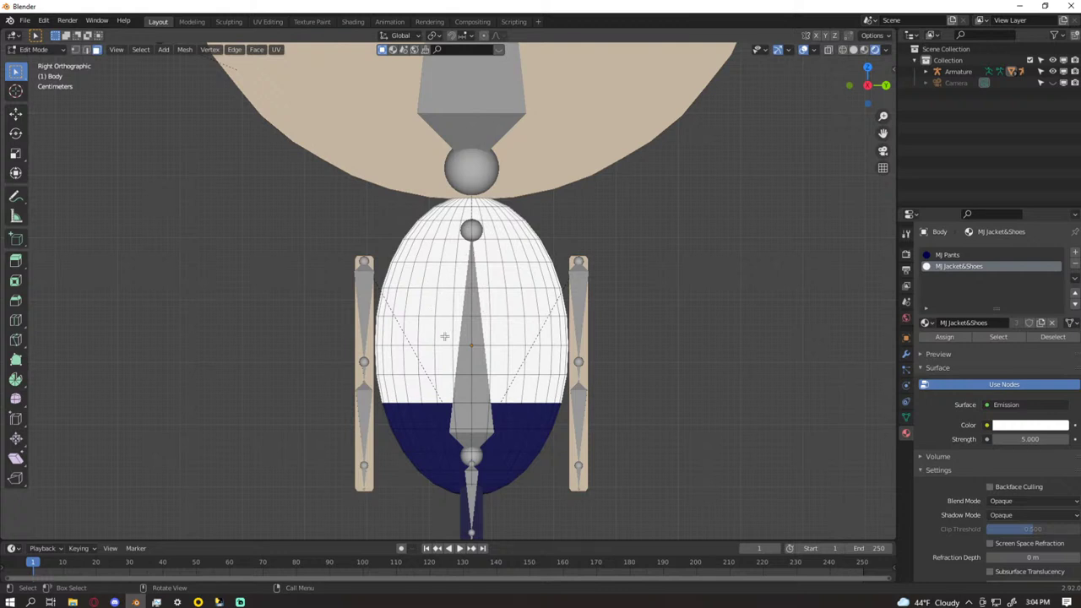
left_click(386, 389, "alt")
left_click(383, 356, "alt+shift")
left_click(392, 317, "alt+shift")
left_click(398, 296, "alt+shift")
left_click(402, 280, "alt+shift")
left_click(413, 251, "alt+shift")
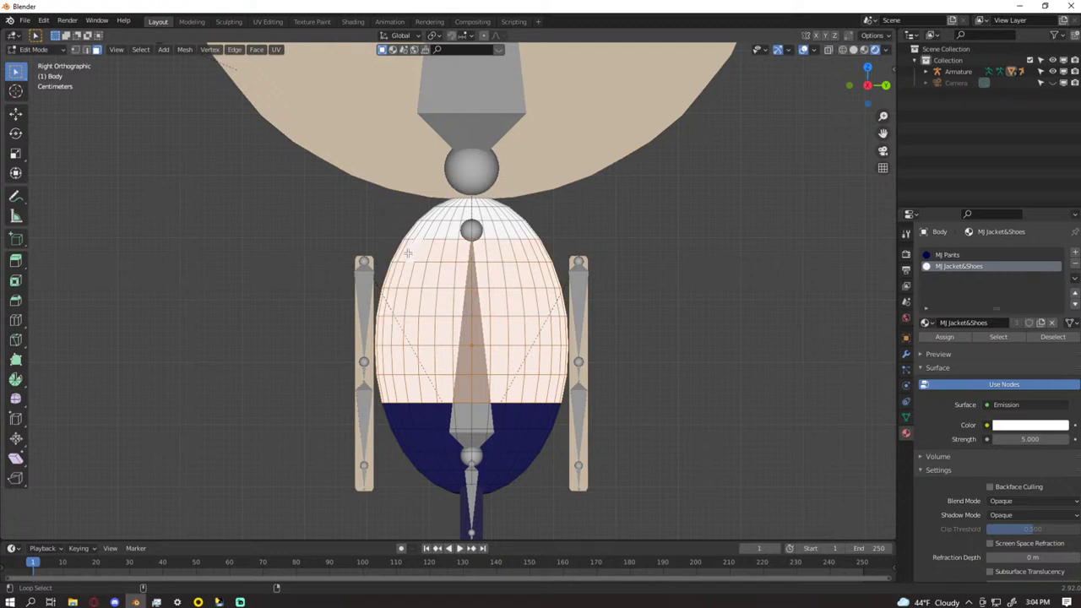
left_click(416, 226, "alt+shift")
left_click(431, 215, "alt+shift")
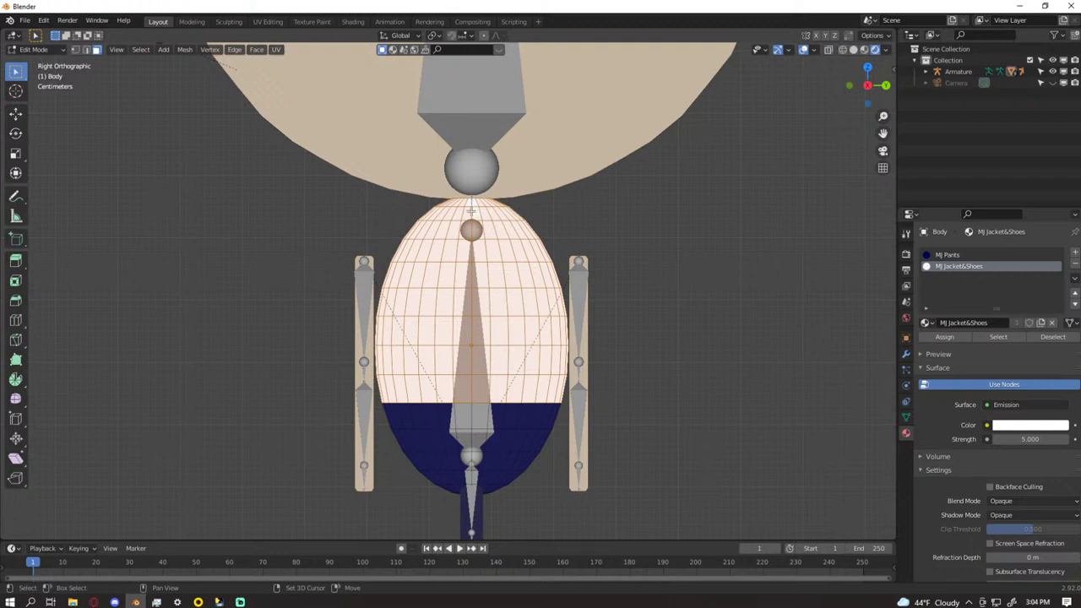
- Remove the two central front face columns of the white jacket area from the selection
left_click(466, 230, "shift")
left_click(477, 230, "shift")
left_click(477, 251, "shift")
left_click(463, 251, "shift")
left_click(464, 274, "shift")
left_click(480, 277, "shift")
left_click(485, 299, "shift")
left_click(464, 303, "shift")
left_click(463, 331, "shift")
left_click(481, 328, "shift")
left_click(480, 355, "shift")
left_click(467, 358, "shift")
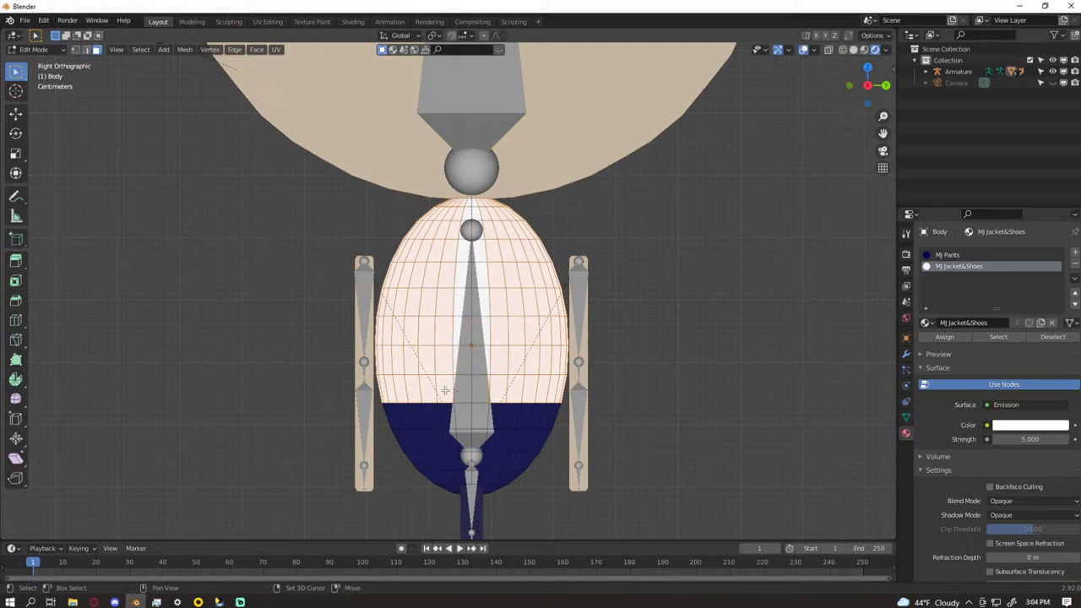
- Widen the unselected front strip by deselecting the neighbouring face columns up to the neck on both sides of the centre
left_click(445, 328, "shift")
left_click(445, 358, "shift")
left_click(447, 332, "shift")
left_click(448, 305, "shift")
left_click(446, 280, "shift")
left_click(449, 256, "shift")
left_click(455, 233, "shift")
left_click(459, 215, "shift")
left_click(464, 203, "shift")
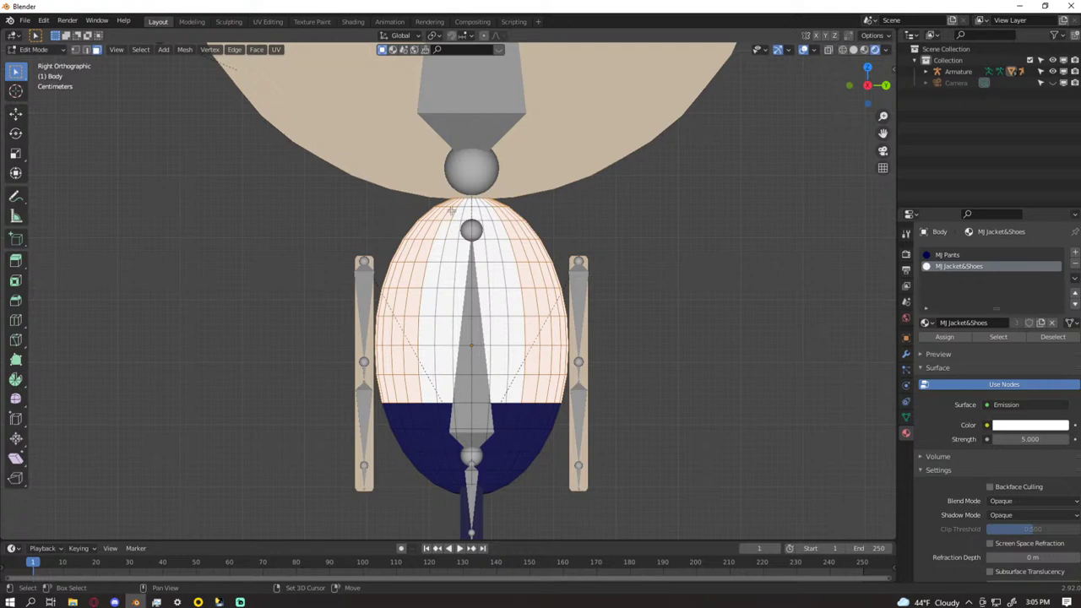
- Add the triangular cap faces at the top of the body to the selection, leaving out those above the front strip
middle_click_drag(469, 223, 494, 218)
scroll(490, 297, "up", 3)
scroll(462, 229, "up", 5)
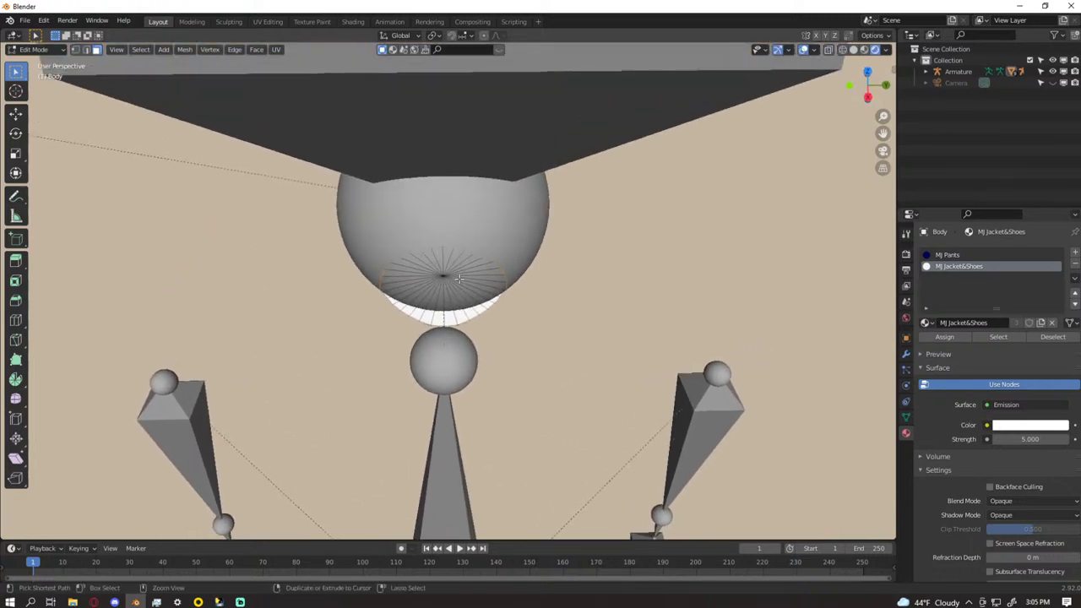
left_click_drag(402, 252, 479, 297)
scroll(478, 298, "down", 4)
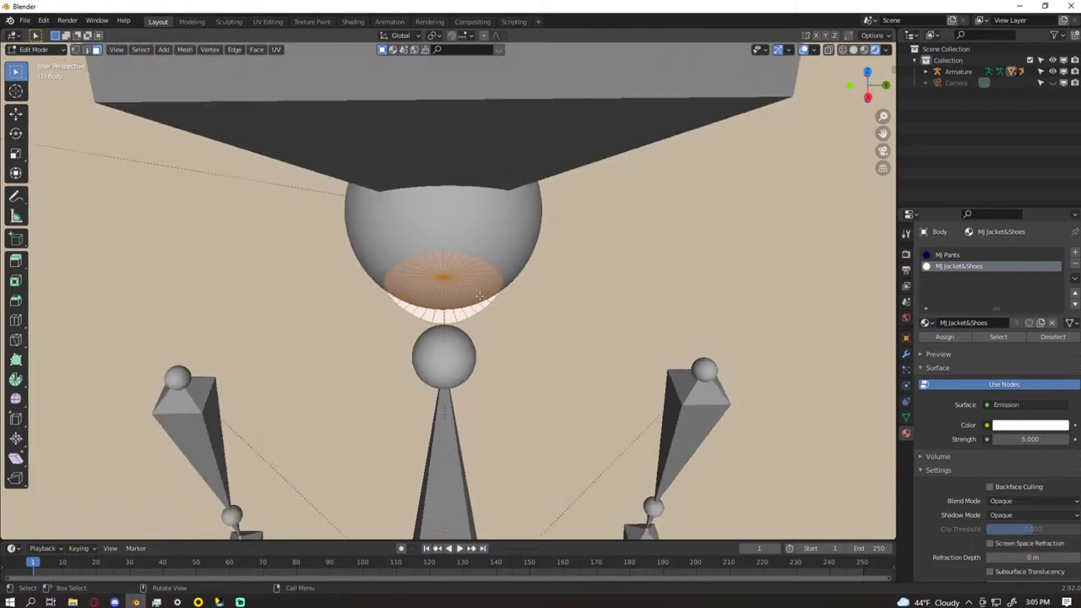
middle_click_drag(480, 301, 475, 282)
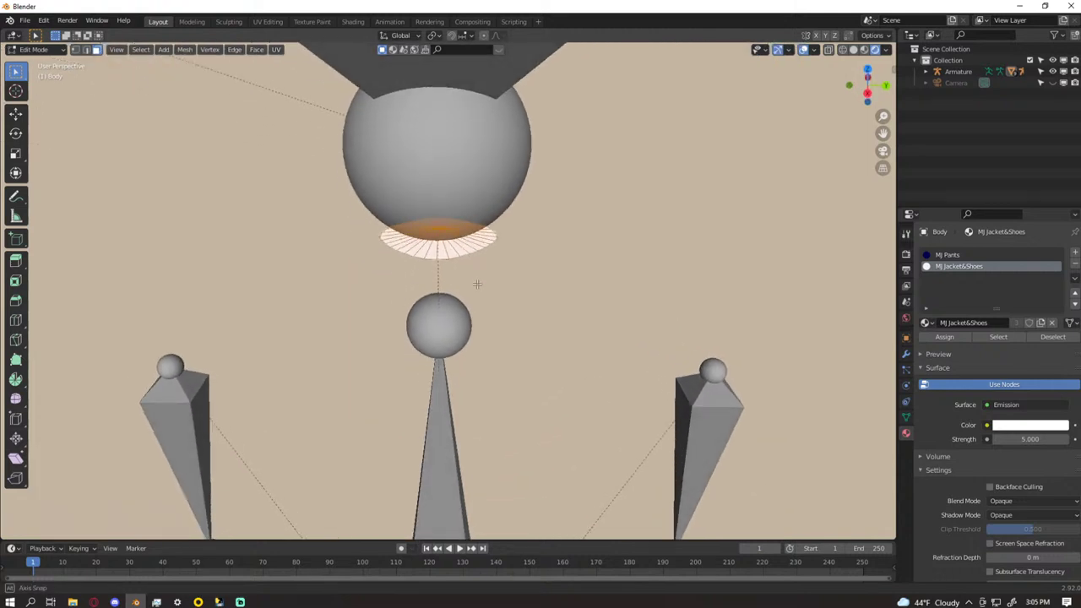
left_click(441, 250, "shift")
left_click(449, 250, "shift")
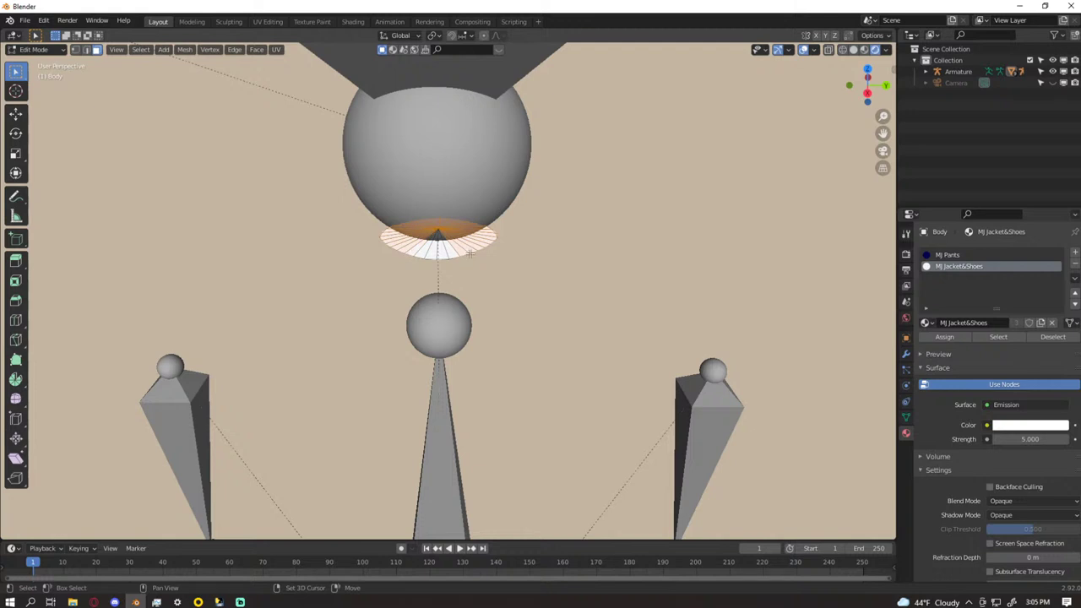
scroll(461, 252, "down", 1)
middle_click_drag(464, 265, 463, 246)
scroll(463, 249, "down", 6)
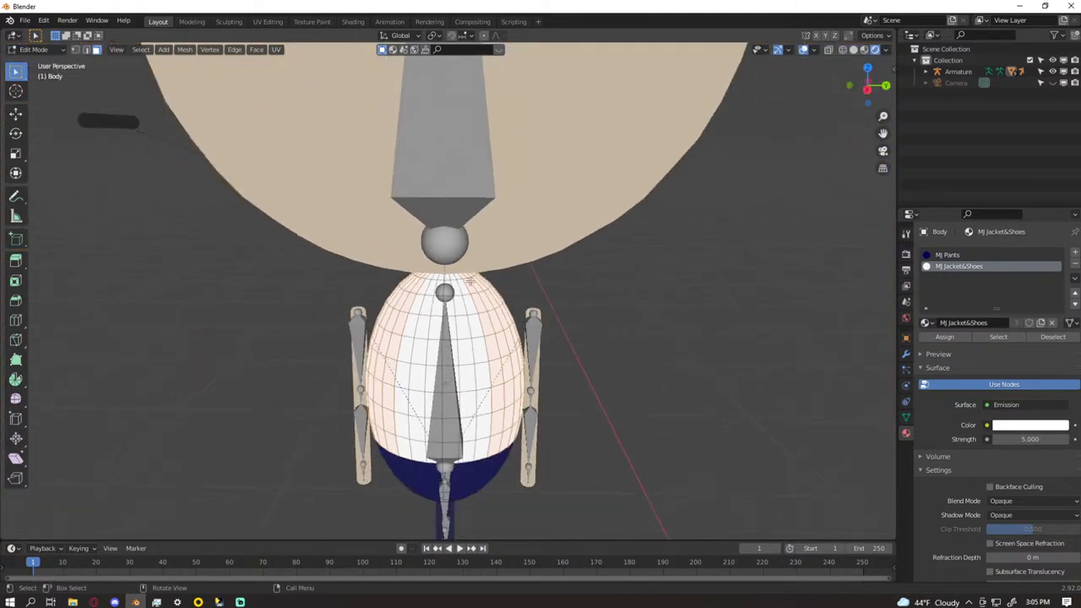
mouse_move(483, 265)
middle_mouse_down()
mouse_move(588, 239)
mouse_move(479, 249)
middle_mouse_up()
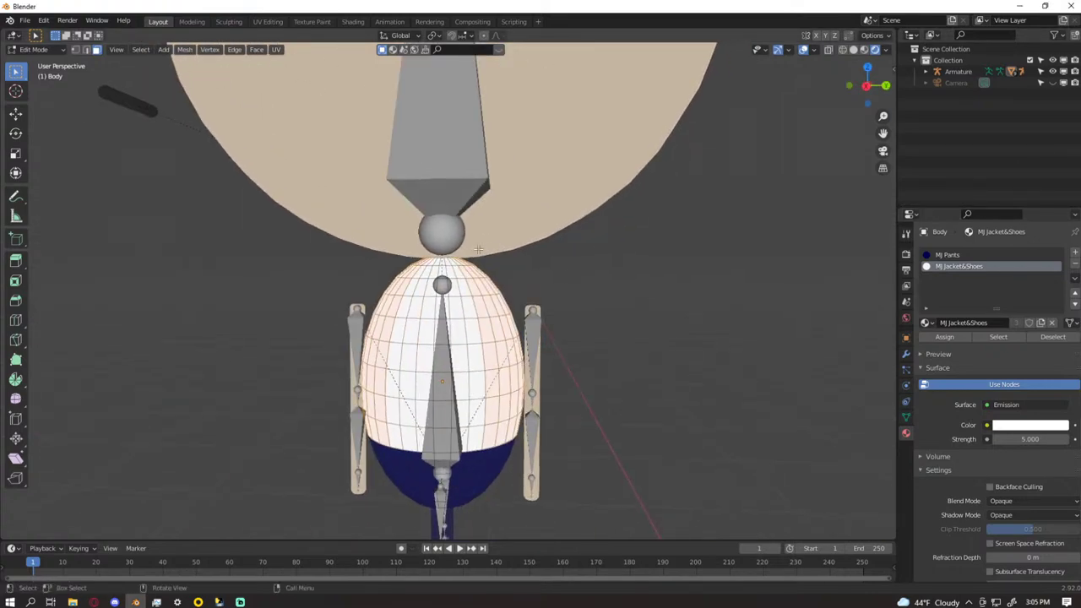
- Extend the selection with all the navy pants face rings down to the bottom of the body
right_click(507, 300)
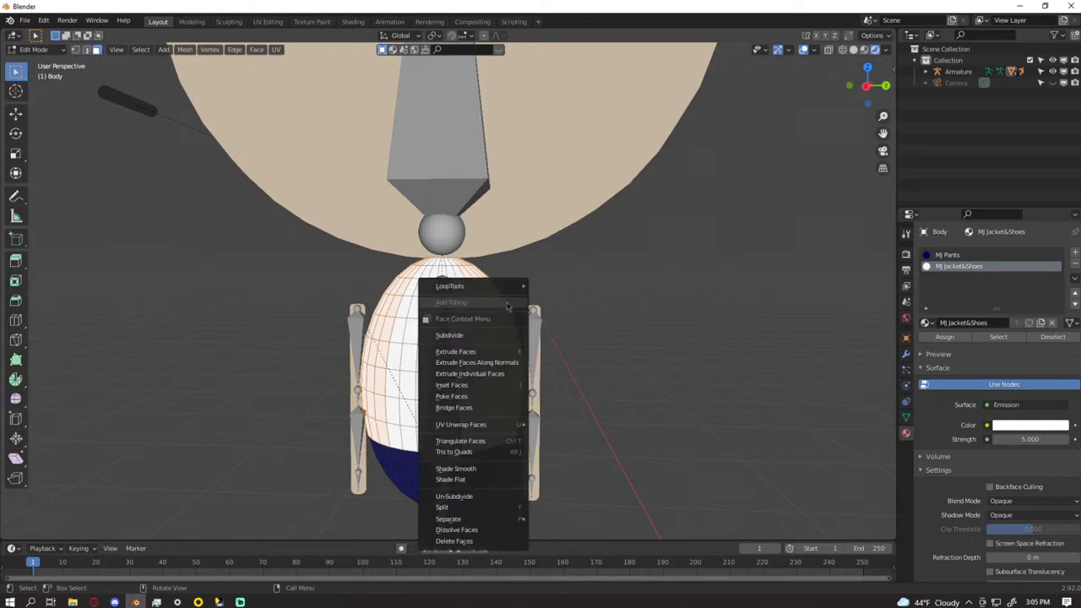
left_click(145, 50)
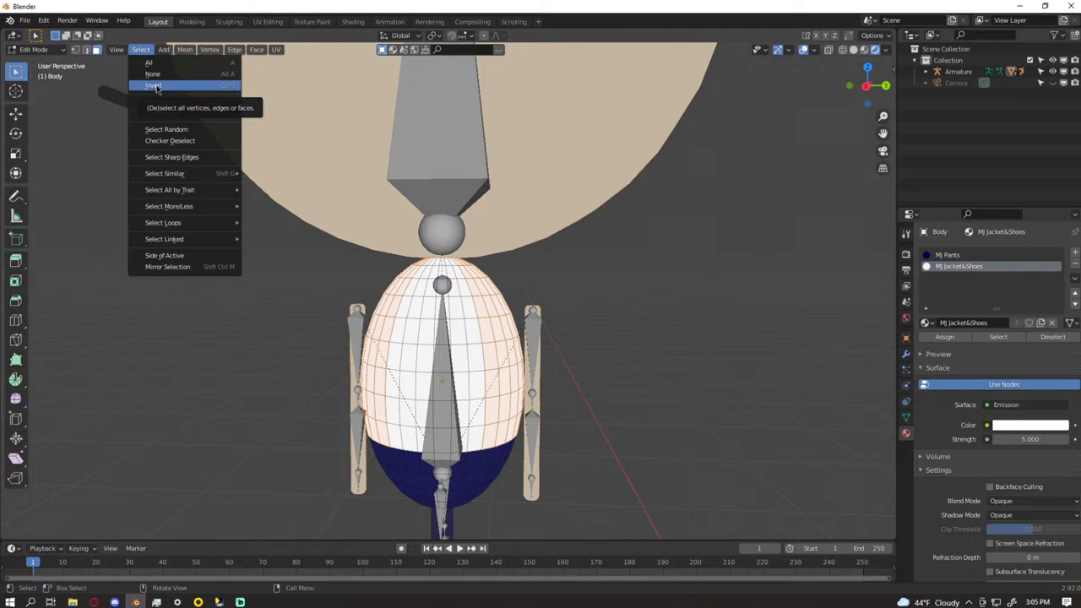
mouse_move(711, 341)
middle_mouse_down()
mouse_move(709, 328)
mouse_move(724, 325)
middle_mouse_up()
middle_click_drag(601, 348, 626, 267, "shift")
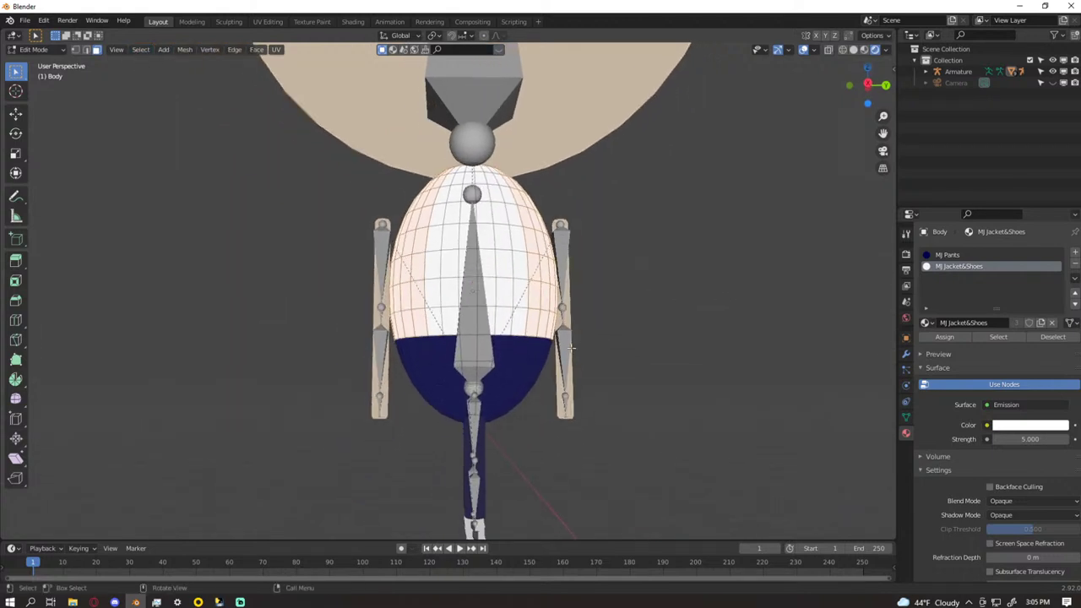
left_click(414, 355, "alt+shift")
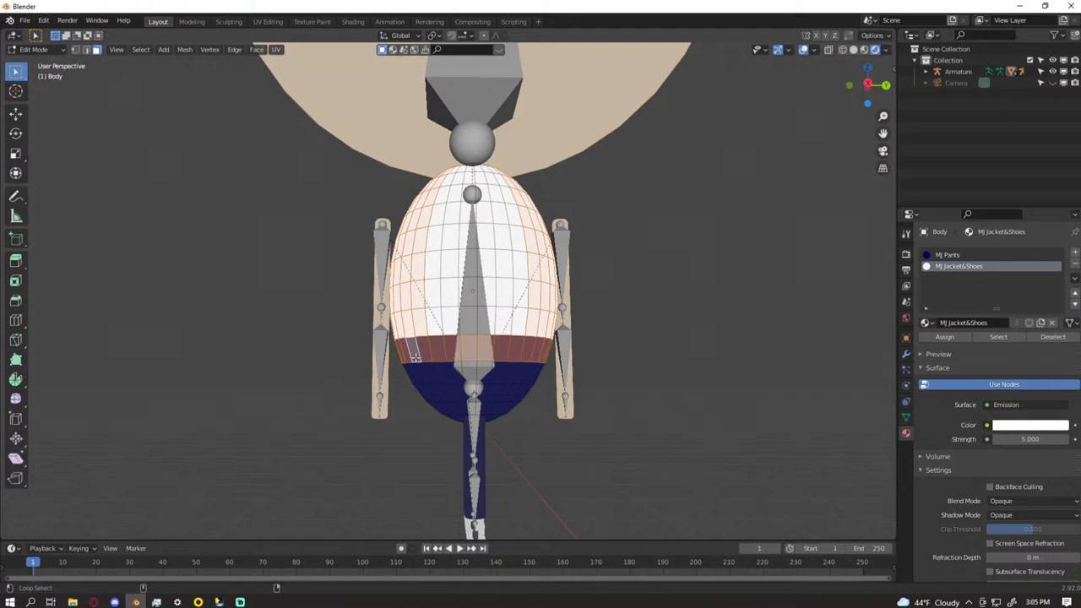
left_click(419, 372, "alt+shift")
left_click(431, 392, "alt+shift")
left_click(441, 407, "alt+shift")
left_click(455, 417, "alt+shift")
middle_click_drag(456, 418, 494, 431)
- Invert the face selection so that only the front strip of the white jacket area is selected
right_click(481, 385)
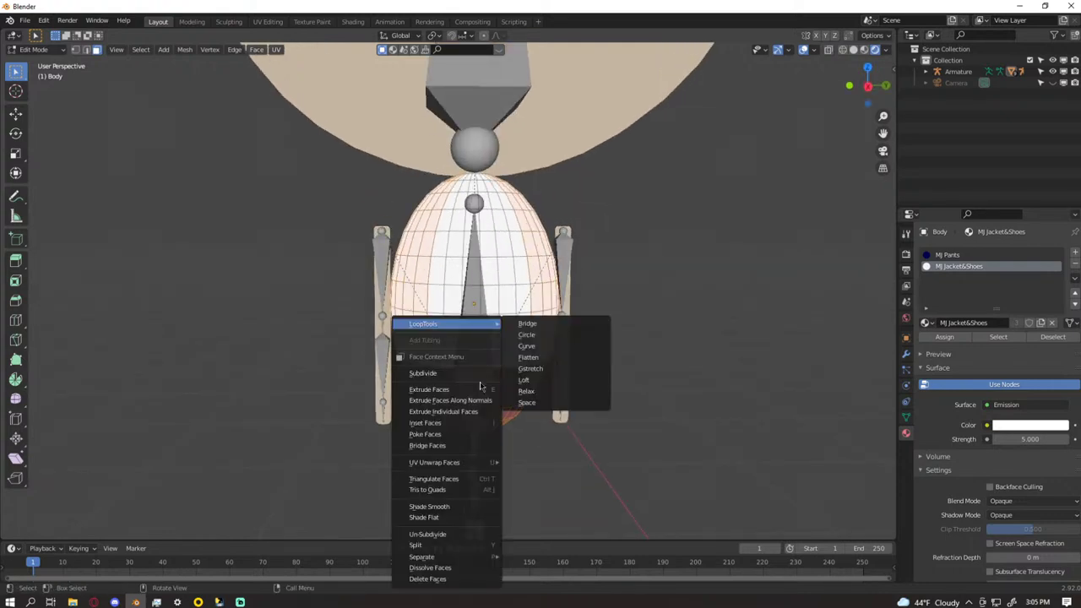
left_click(140, 49)
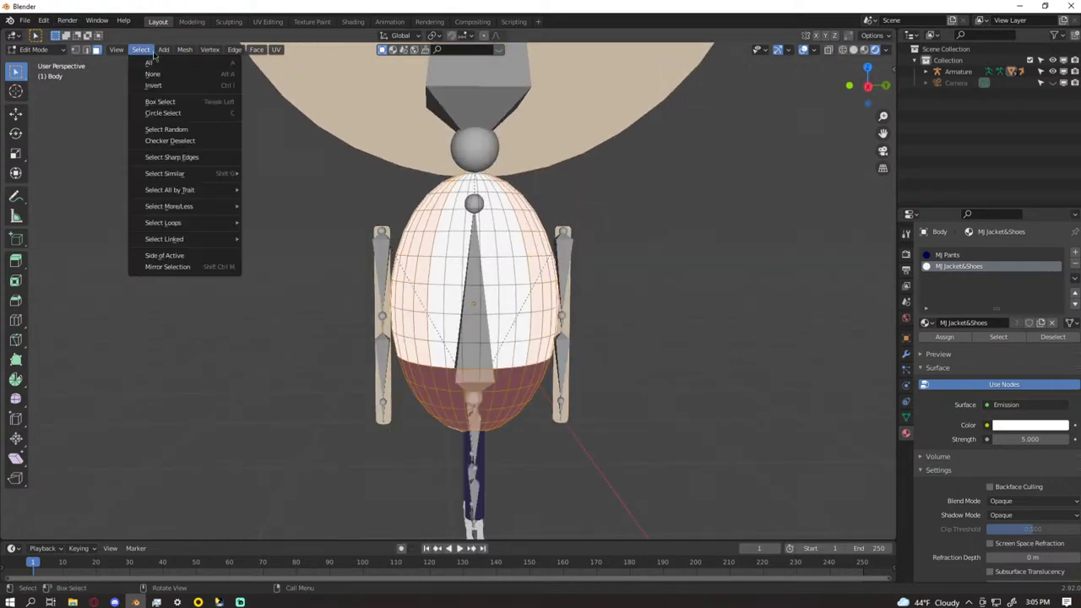
left_click(166, 87)
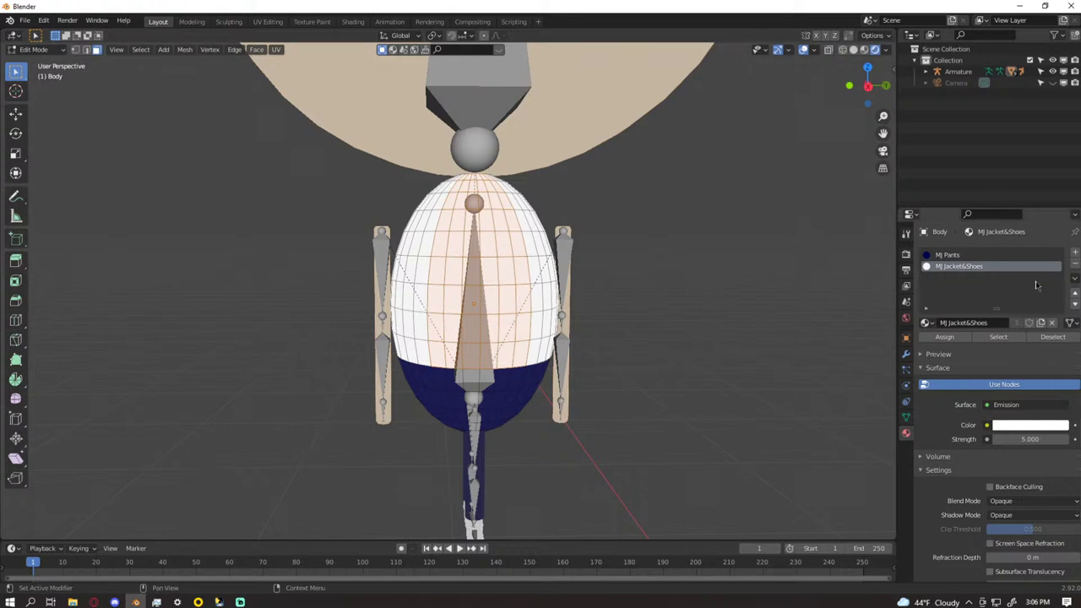
- Add a new material in a third slot of the body, assign it to the selected front strip and deselect the faces
left_click(1075, 252)
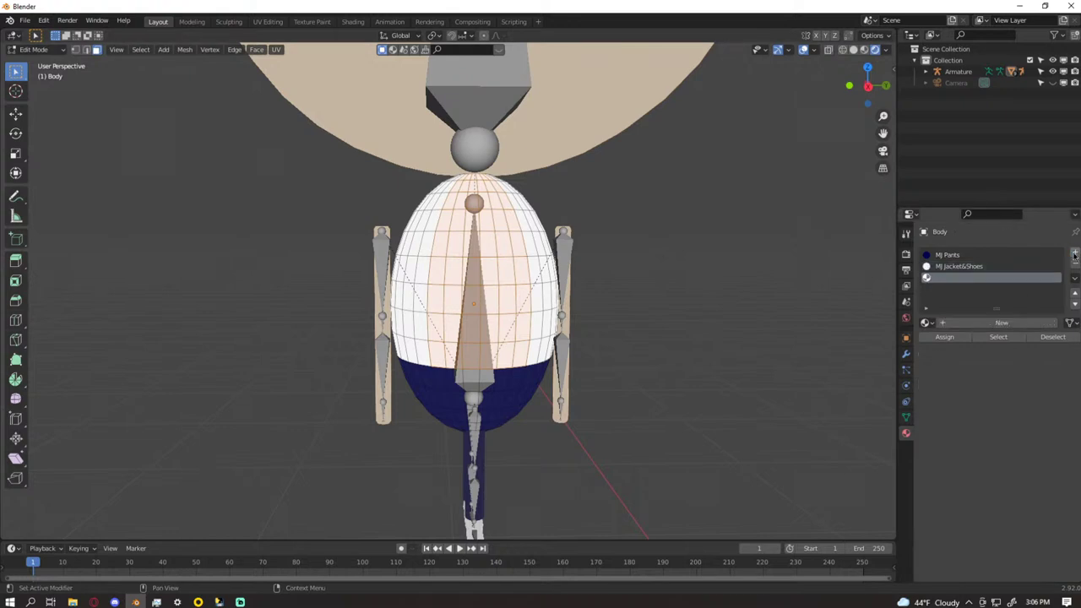
left_click(1002, 323)
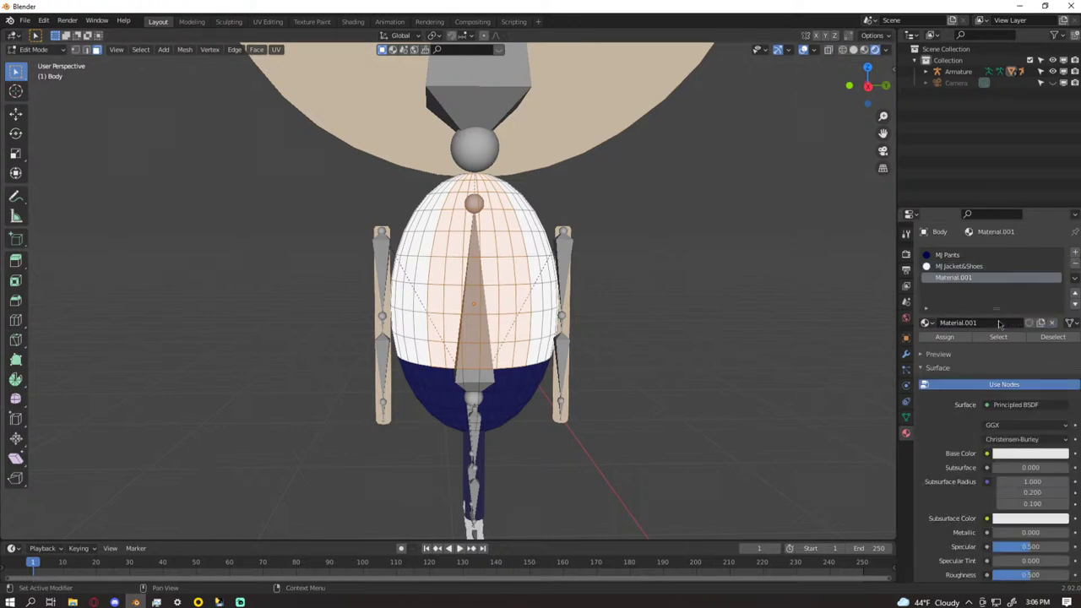
left_click(959, 342)
left_click(662, 307)
- Switch the viewport to Material Preview and return to Object Mode to inspect the front strip
middle_click_drag(642, 304, 650, 307)
left_click(863, 50)
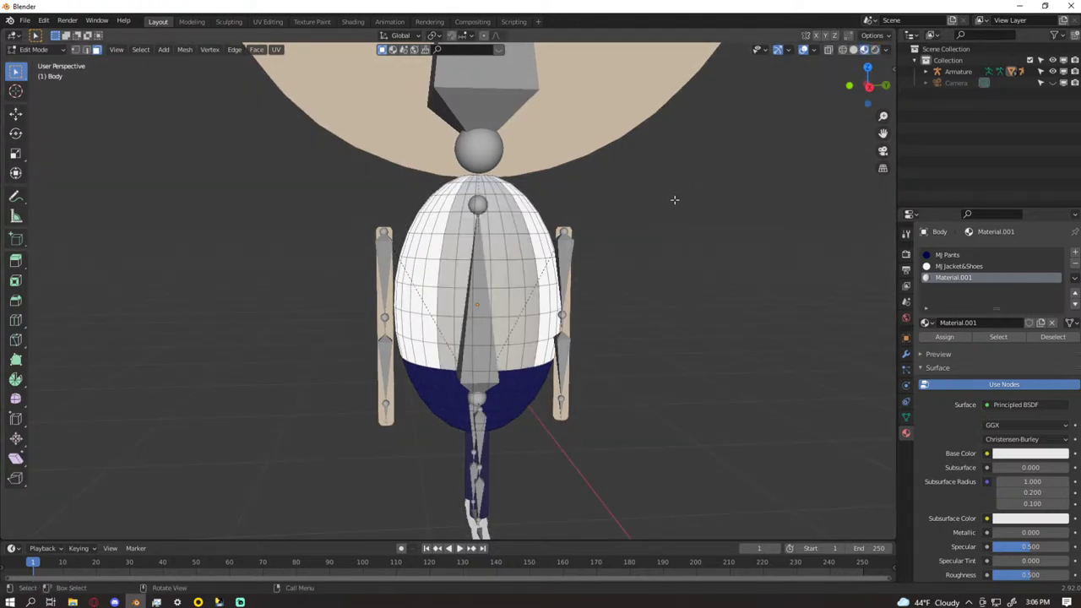
key("Tab")
scroll(663, 233, "up", 3)
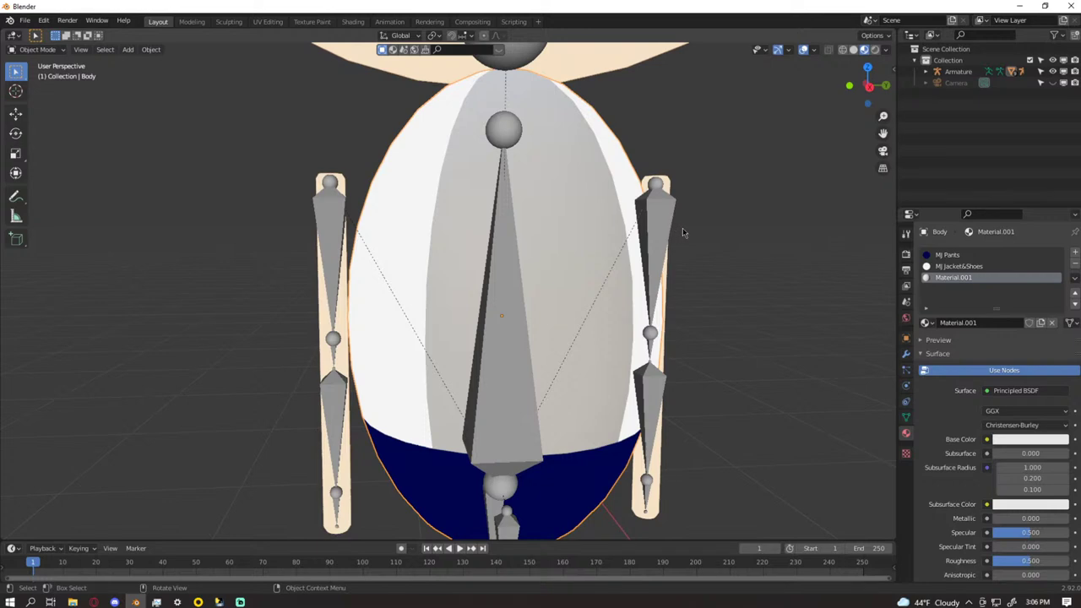
scroll(681, 215, "down", 4)
middle_click_drag(681, 215, 572, 222)
scroll(572, 219, "up", 2)
scroll(572, 220, "up", 1)
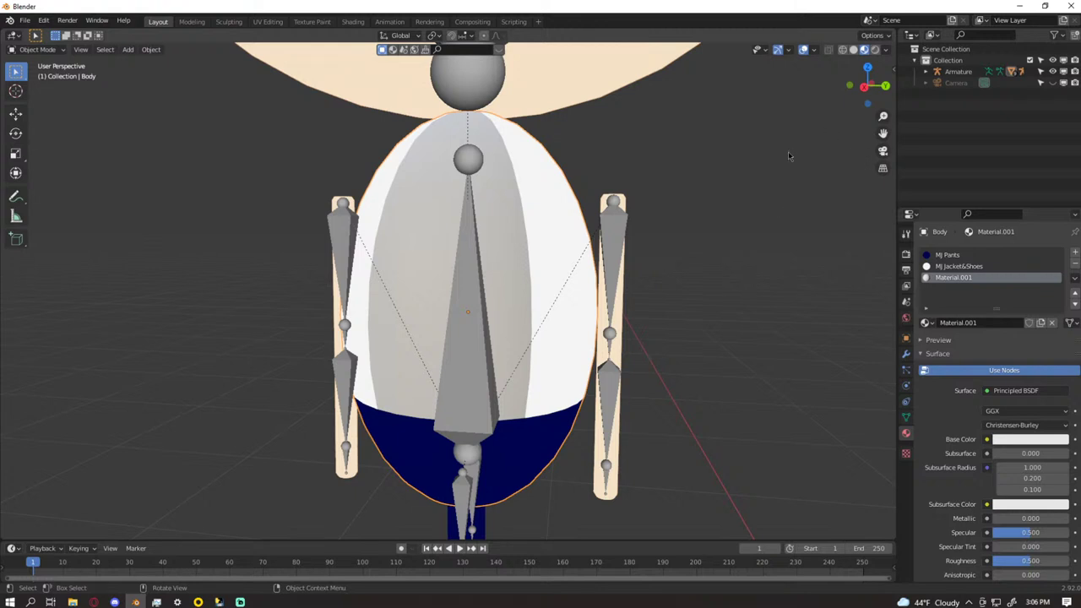
- Compare the surface settings of the body's MJ Pants, MJ Jacket&Shoes and Material.001 materials
left_click(957, 266)
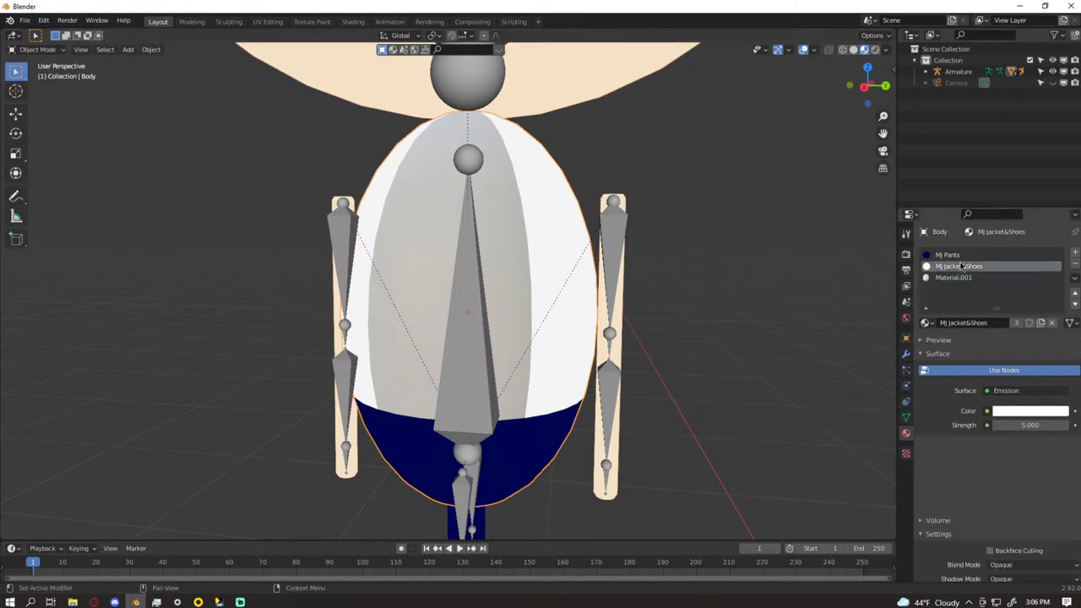
left_click(961, 280)
left_click(964, 256)
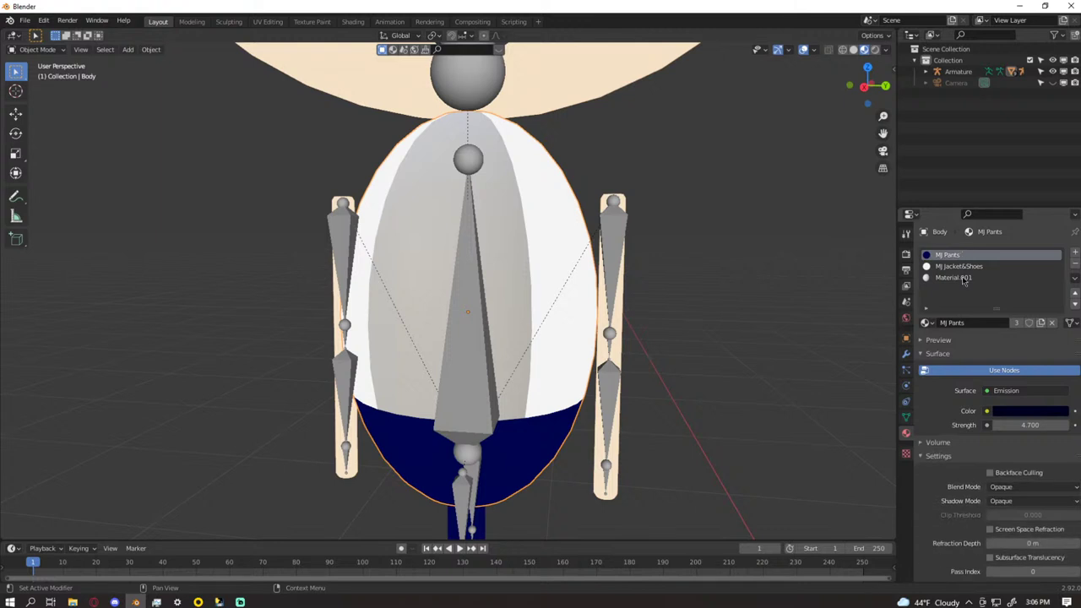
left_click(968, 267)
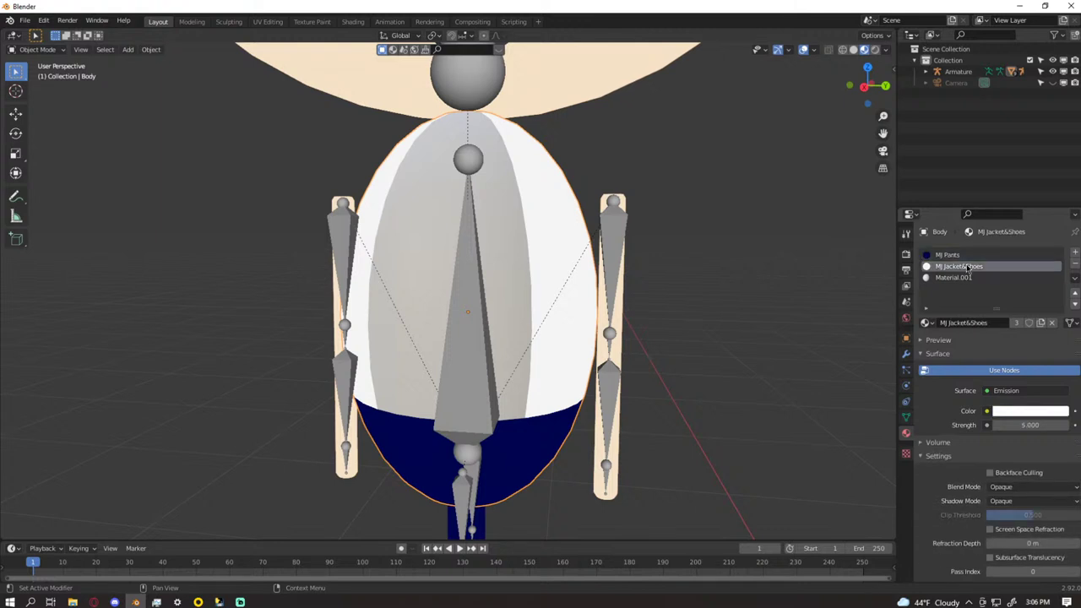
middle_click_drag(648, 235, 709, 242)
mouse_move(712, 193)
middle_mouse_down()
mouse_move(722, 201)
mouse_move(709, 202)
middle_mouse_up()
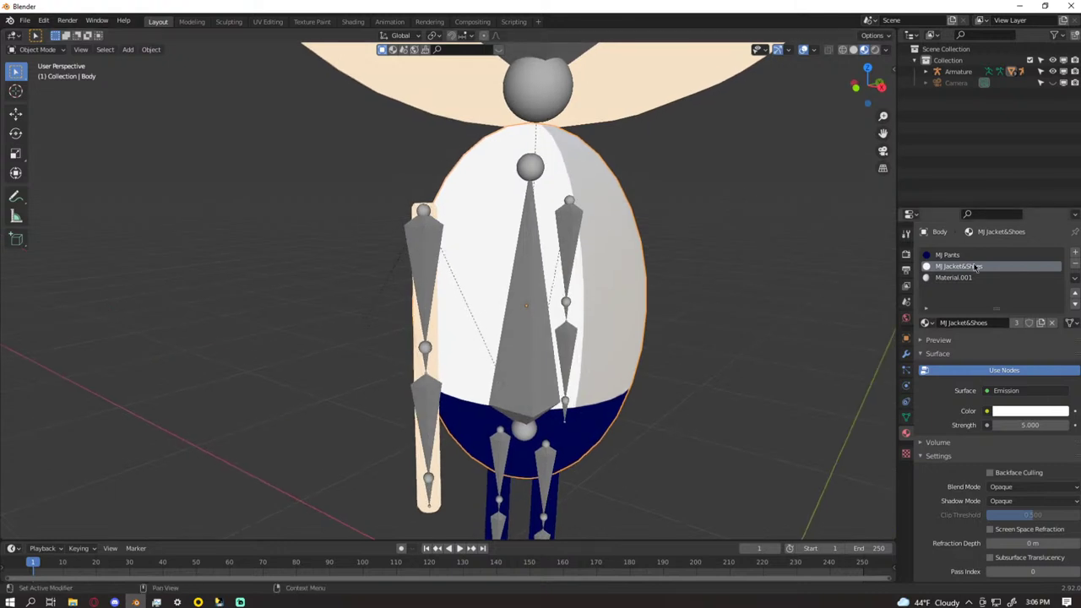
- Change the surface shader of the front strip's Material.001 to Toon BSDF
left_click(971, 278)
left_click(1027, 391)
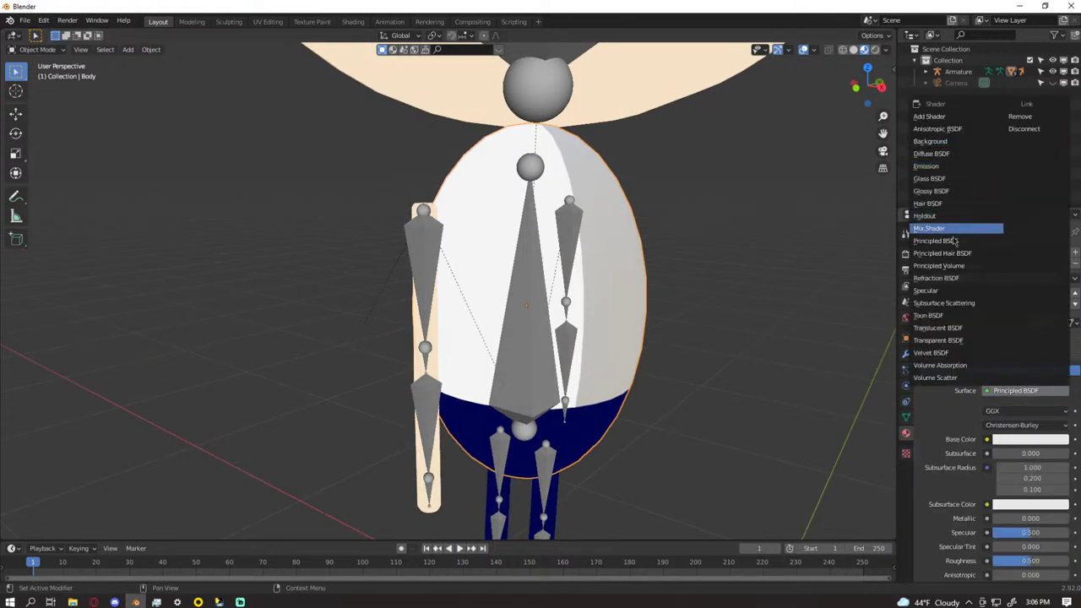
left_click(954, 317)
mouse_move(778, 358)
middle_mouse_down()
mouse_move(736, 374)
mouse_move(596, 379)
mouse_move(656, 374)
middle_mouse_up()
- Preview the body in Rendered shading with scene lights and scene world disabled, comparing several environment lightings
left_click(876, 50)
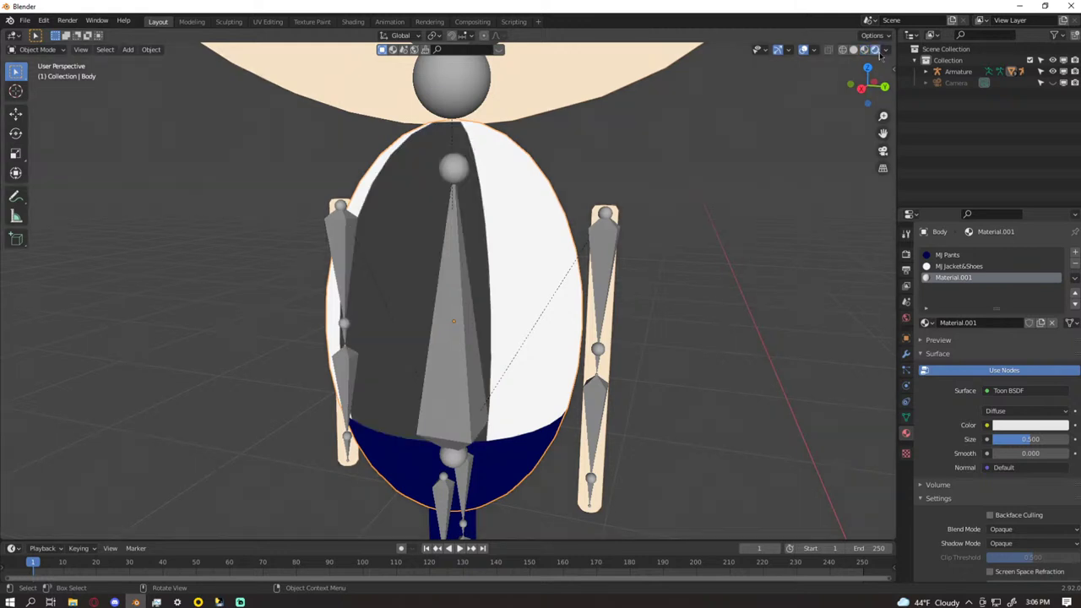
left_click(885, 51)
left_click(824, 106)
left_click(824, 106)
left_click(875, 145)
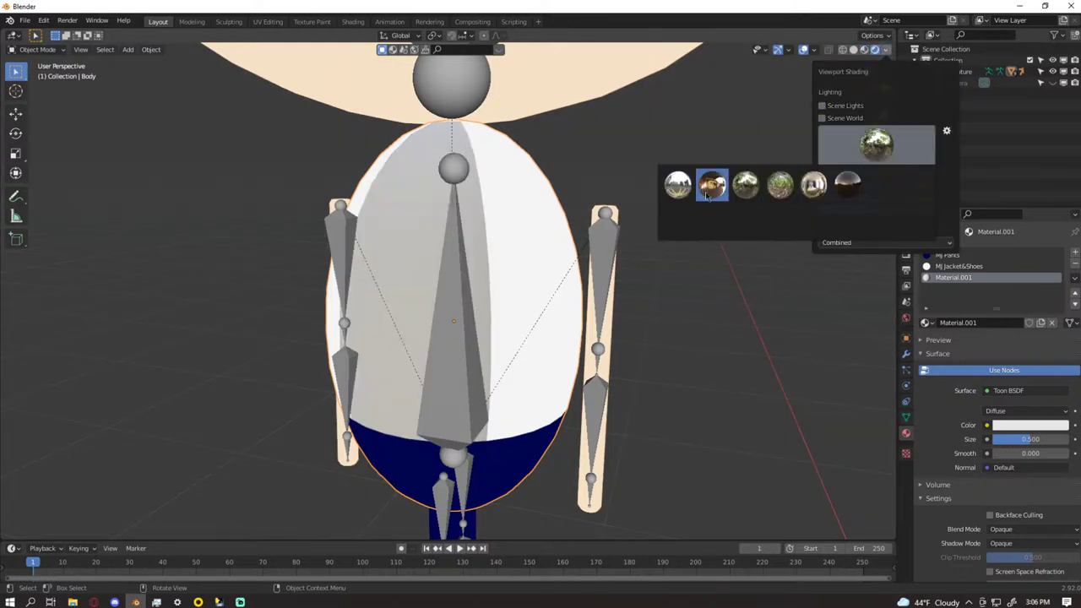
left_click(712, 190)
left_click(875, 145)
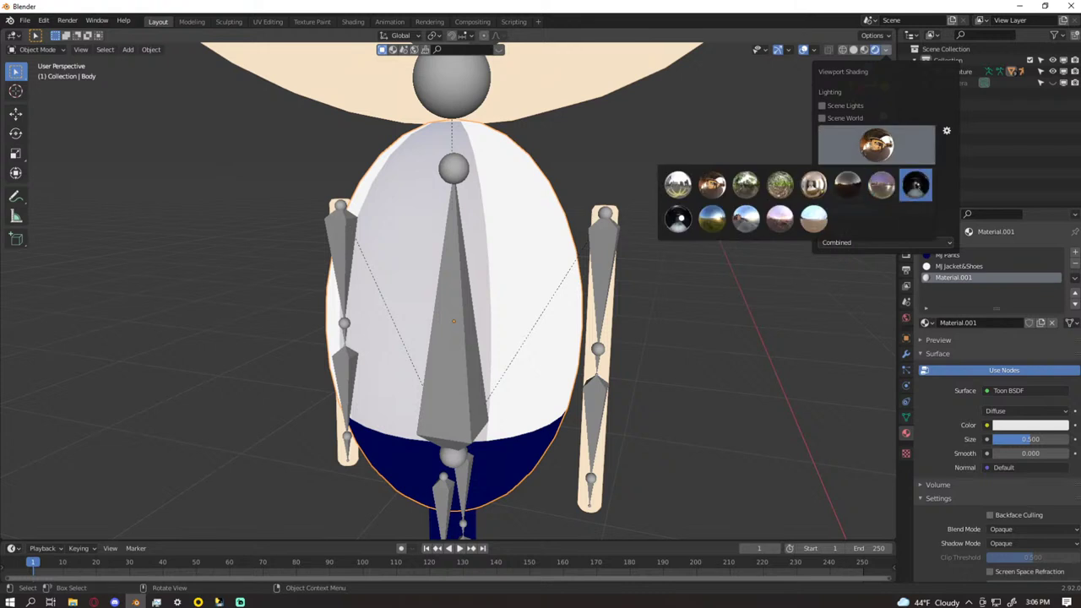
left_click(917, 186)
left_click(876, 145)
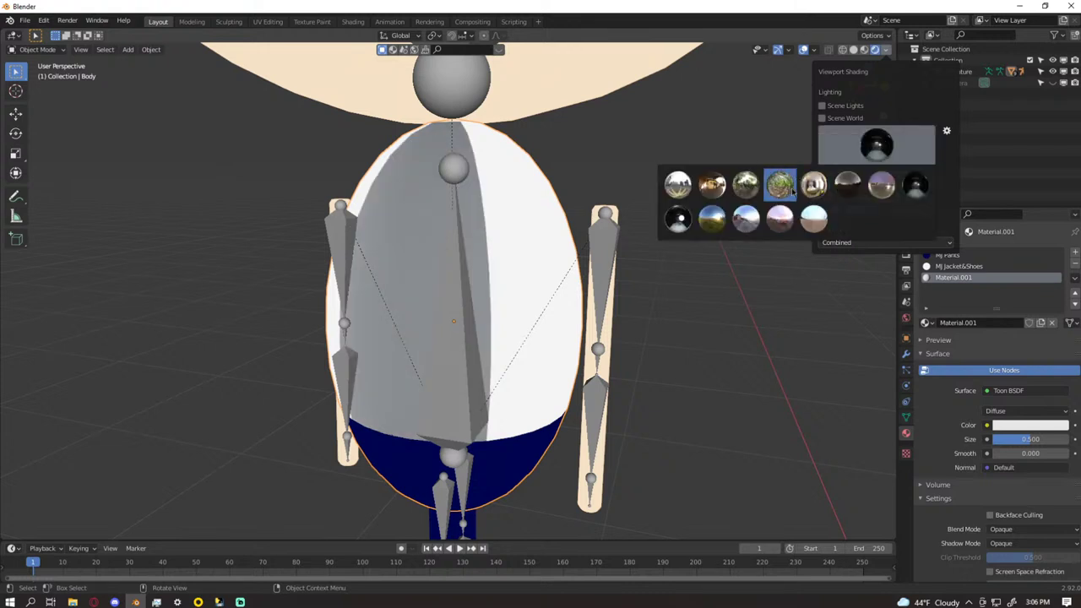
left_click(761, 179)
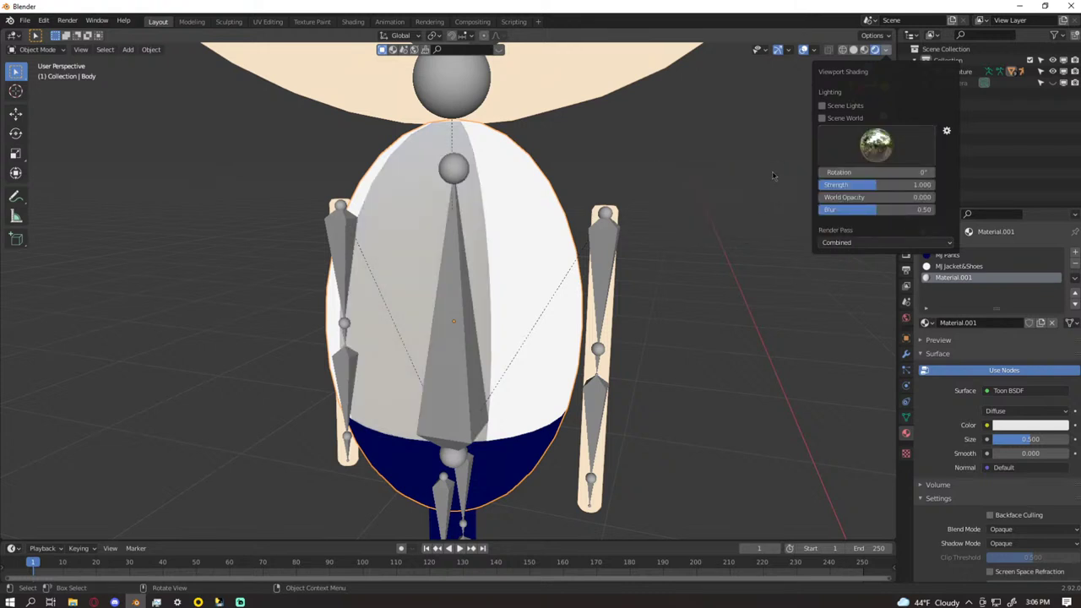
- Re-enable scene lights and scene world for Rendered shading and return the viewport to Material Preview
left_click(822, 105)
left_click(822, 119)
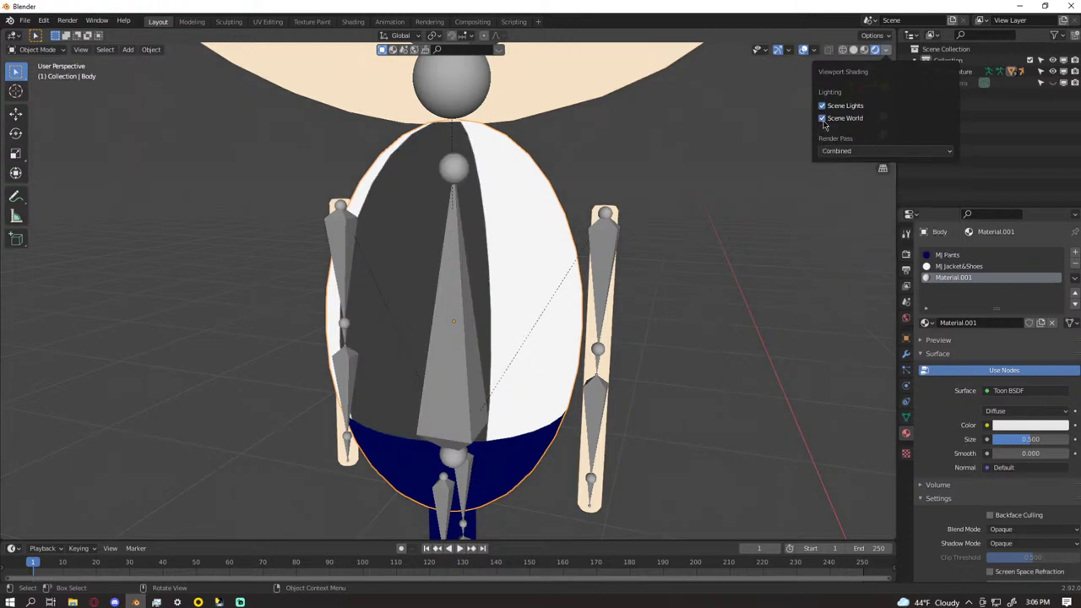
left_click(863, 49)
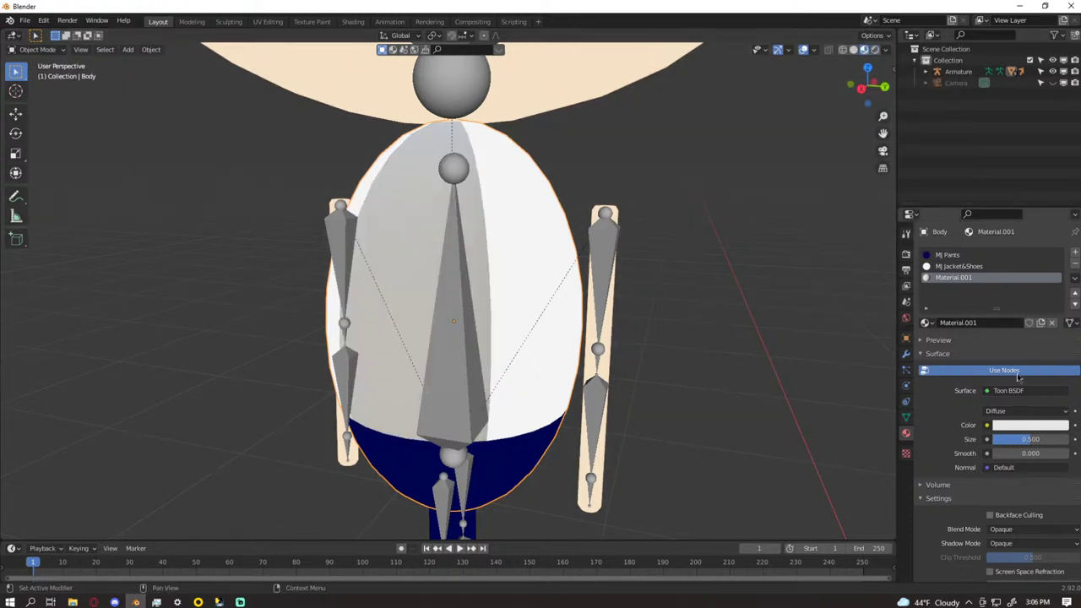
- Change the surface shader of the front strip's Material.001 to Emission
left_click(1029, 410)
left_click(1029, 390)
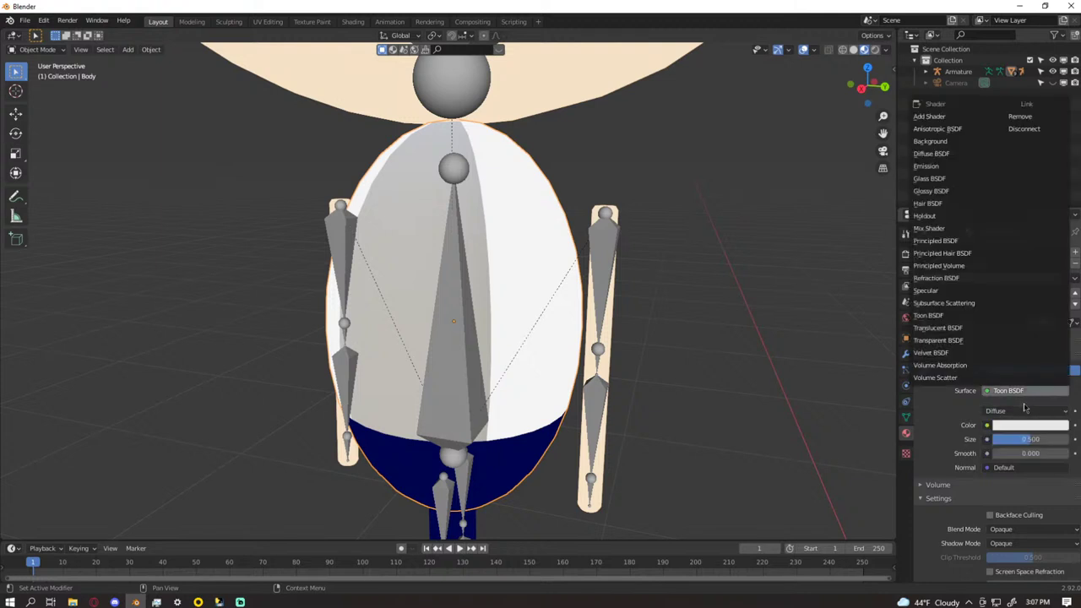
left_click(1019, 413)
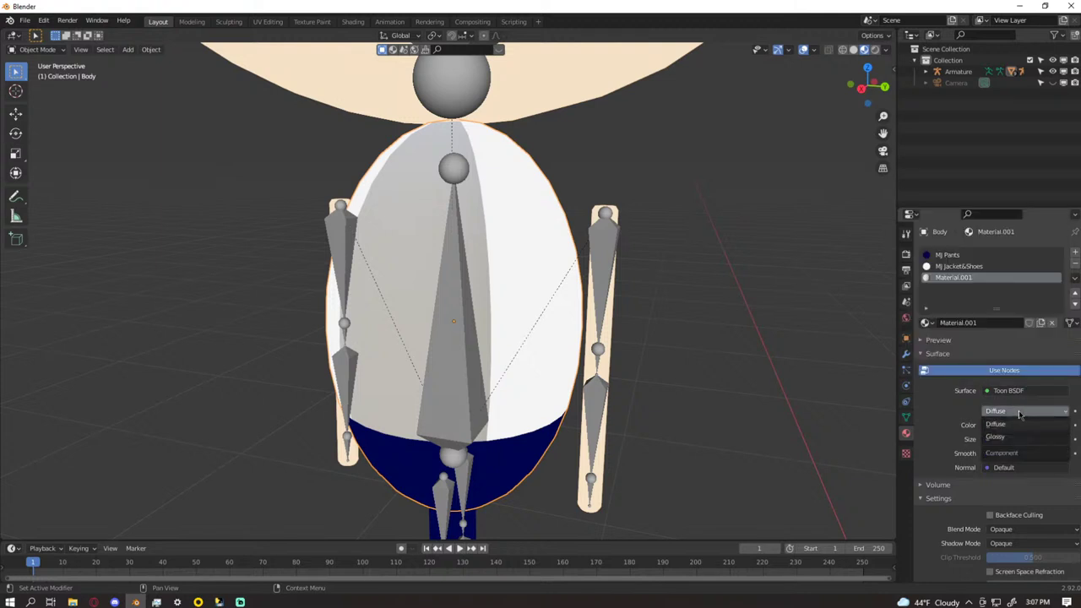
left_click(1020, 391)
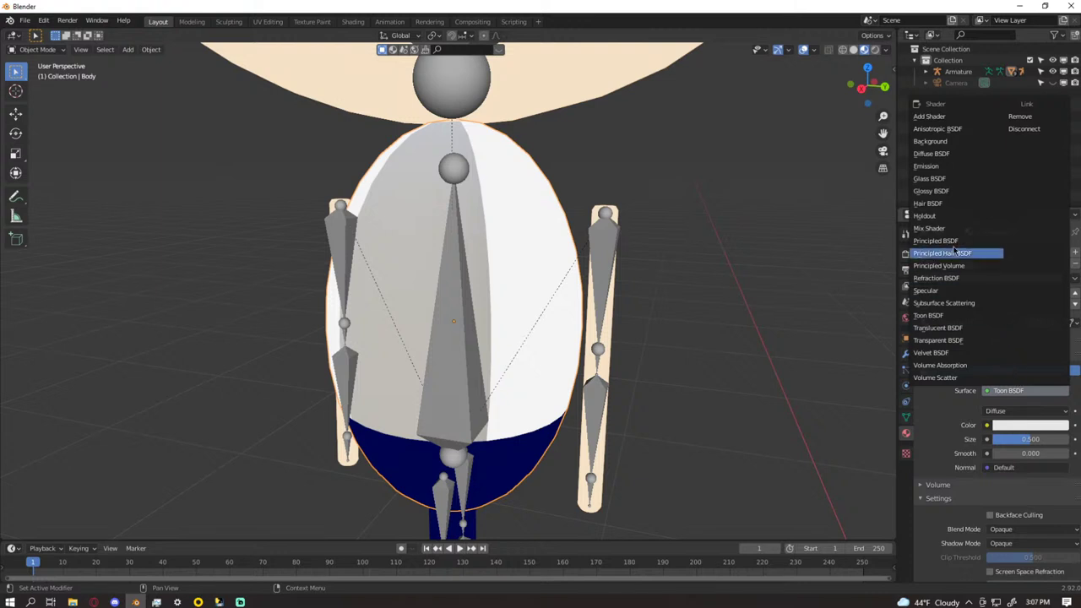
left_click(929, 167)
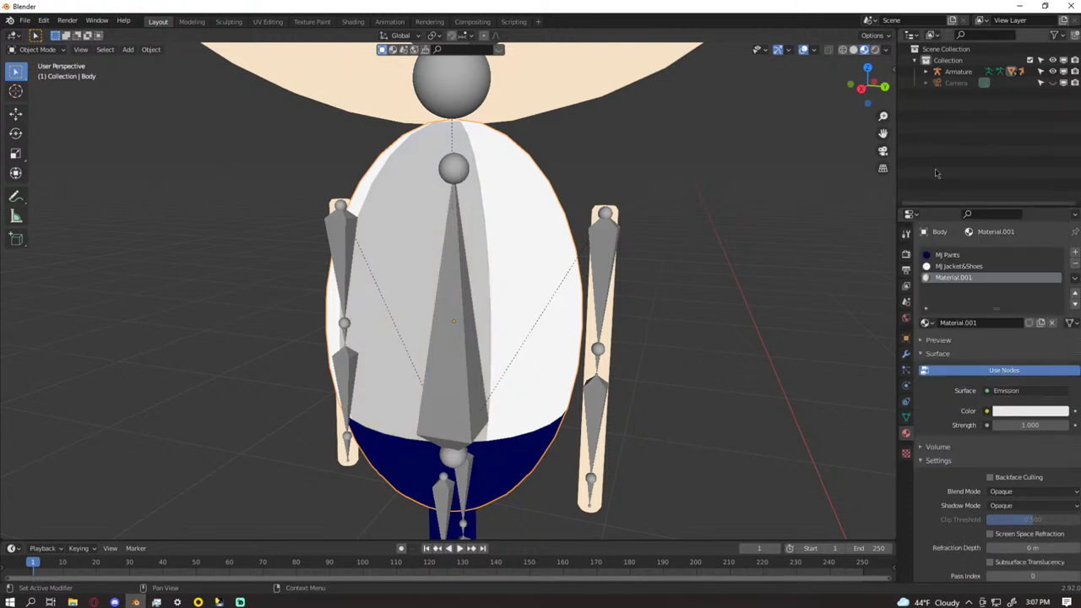
- Set the emission strength of the front strip's Material.001 to 5
left_click(1045, 412)
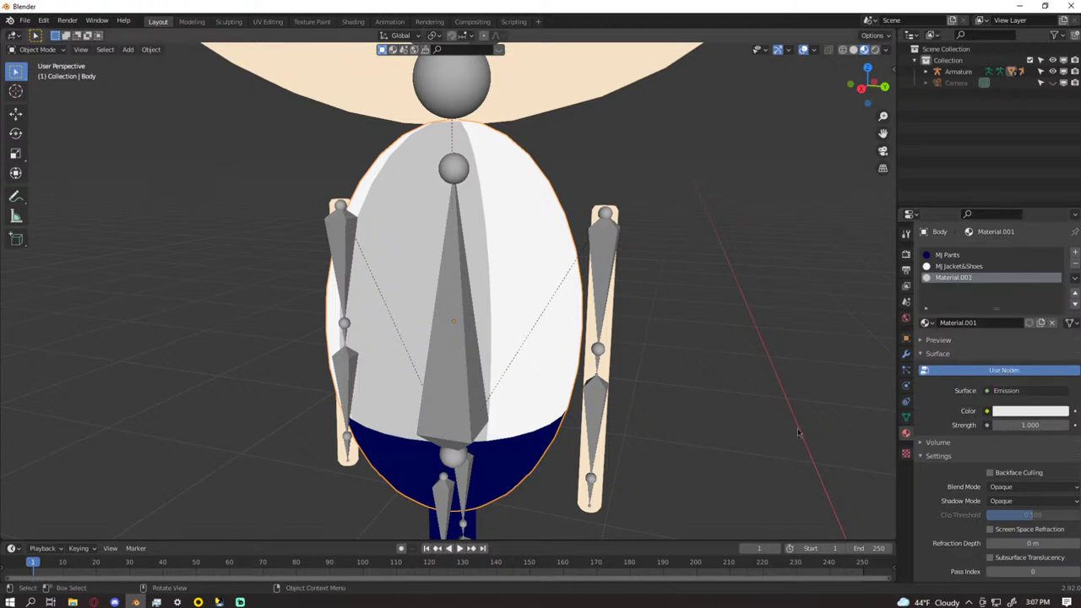
left_click(1040, 411)
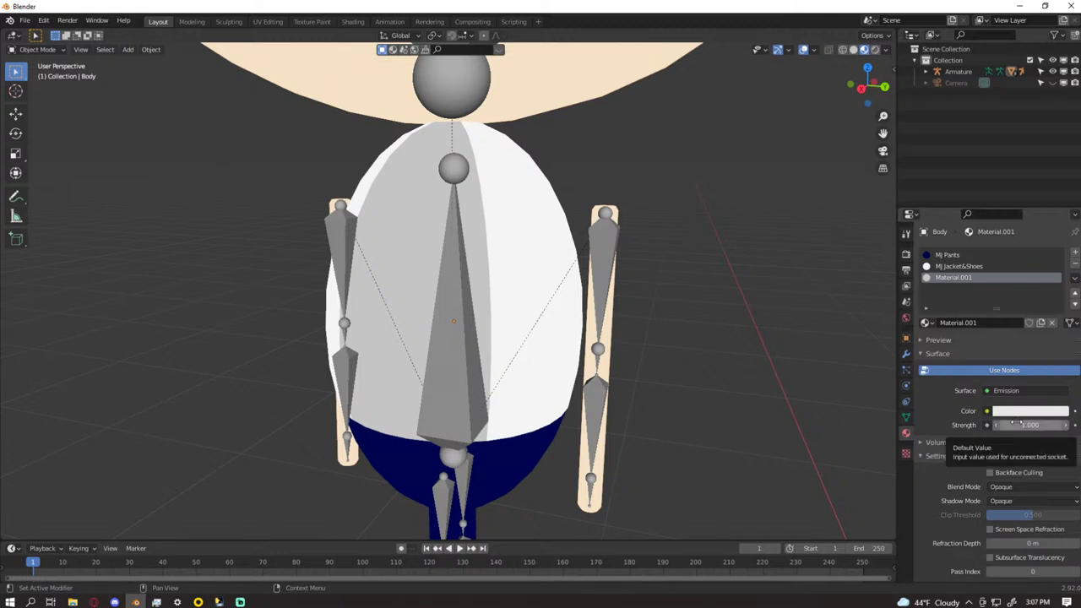
left_click(1020, 424)
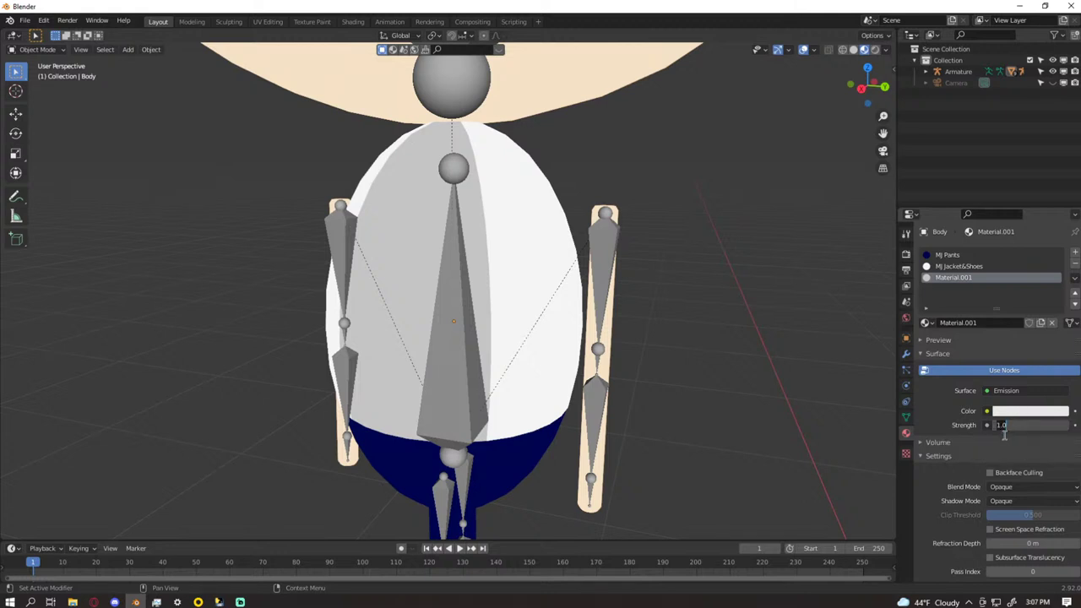
type("5")
key("Return")
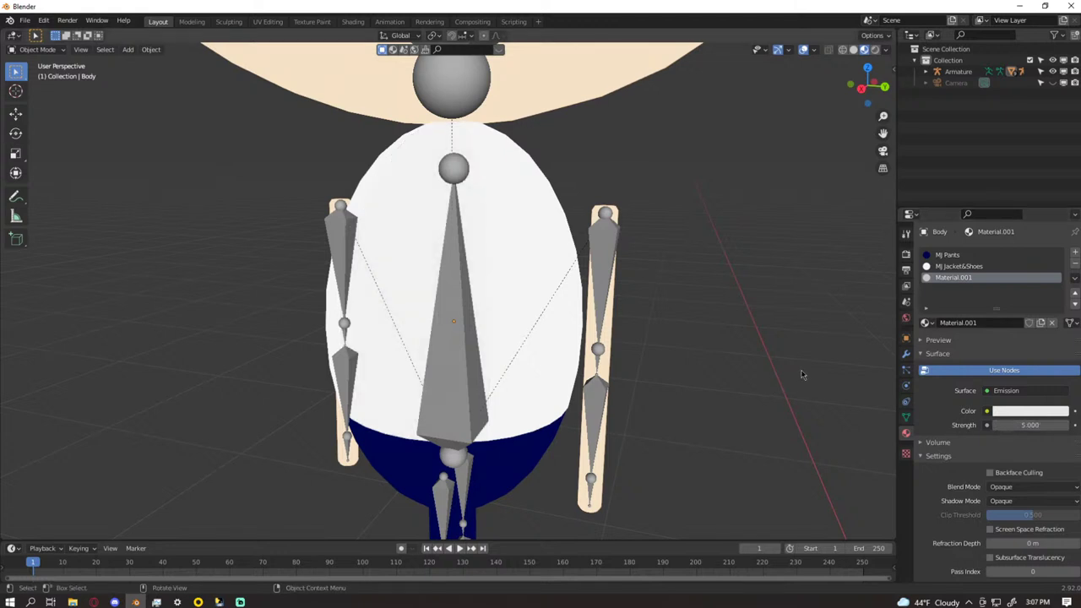
middle_click_drag(839, 361, 848, 367)
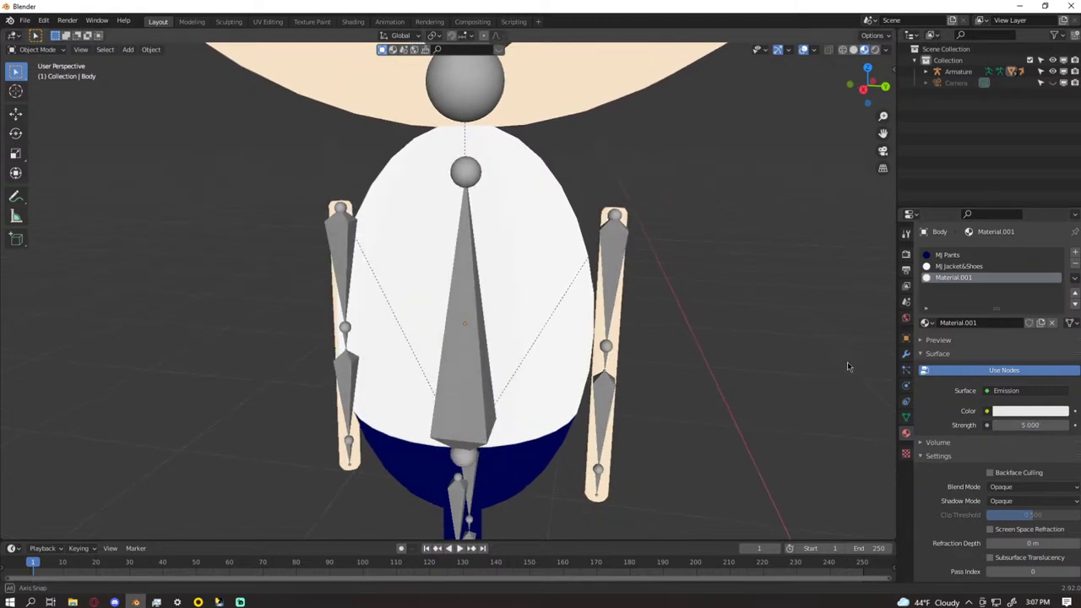
- Try black as the emission color of the front strip's material and undo the color change
left_click(1031, 412)
left_click_drag(1062, 290, 1059, 331)
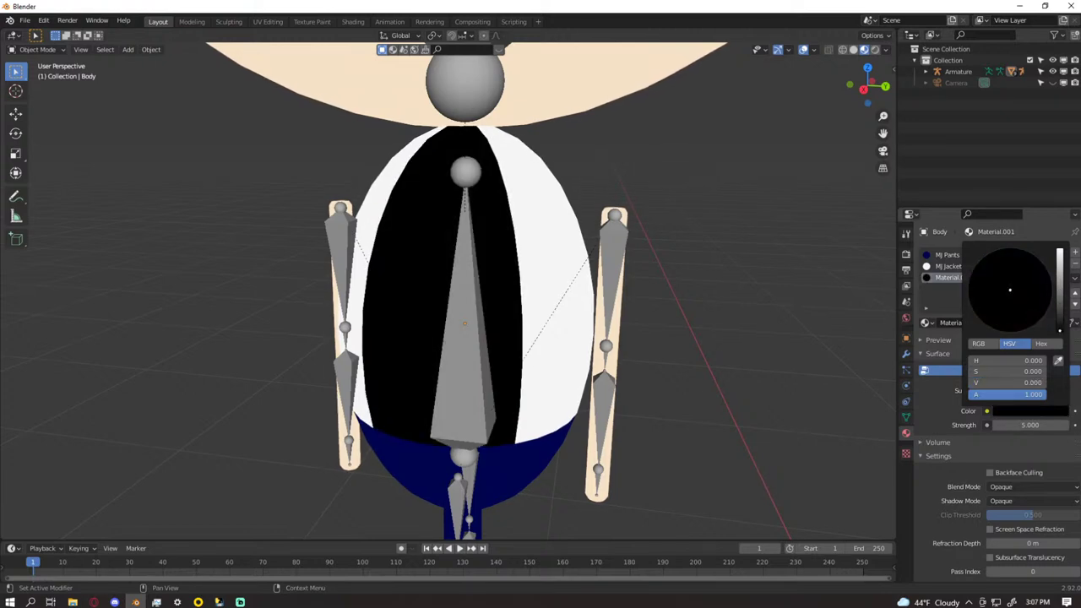
middle_click_drag(569, 301, 597, 341)
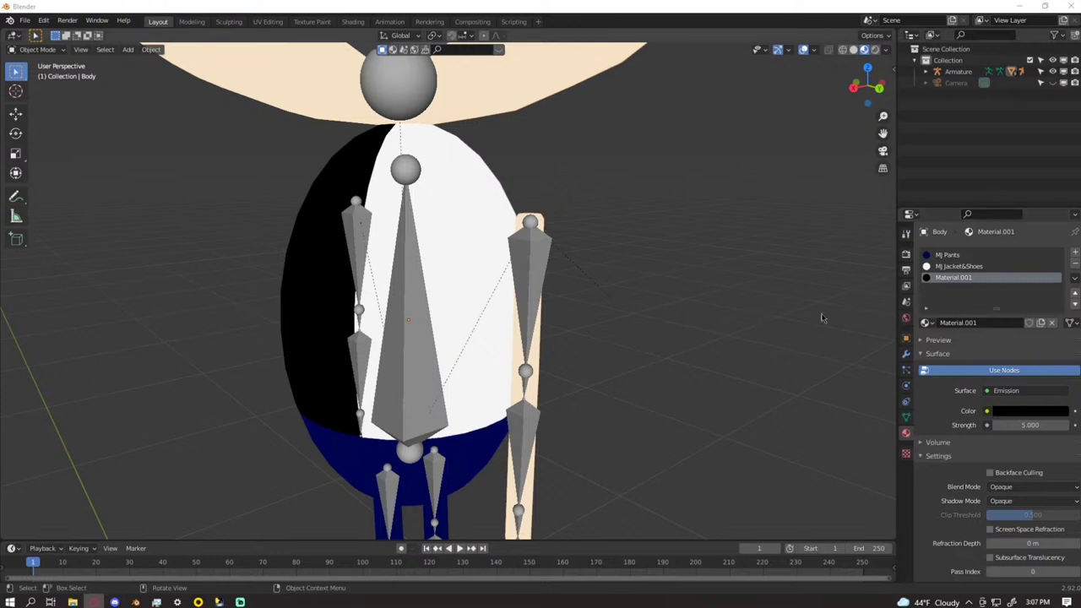
key("ctrl+z")
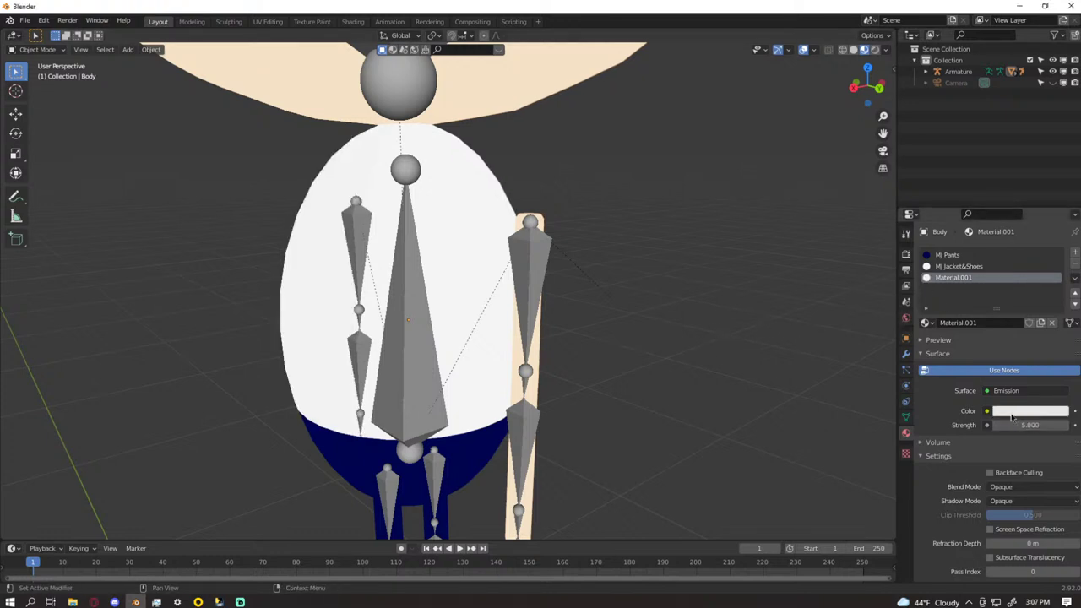
middle_click_drag(836, 399, 85, 405)
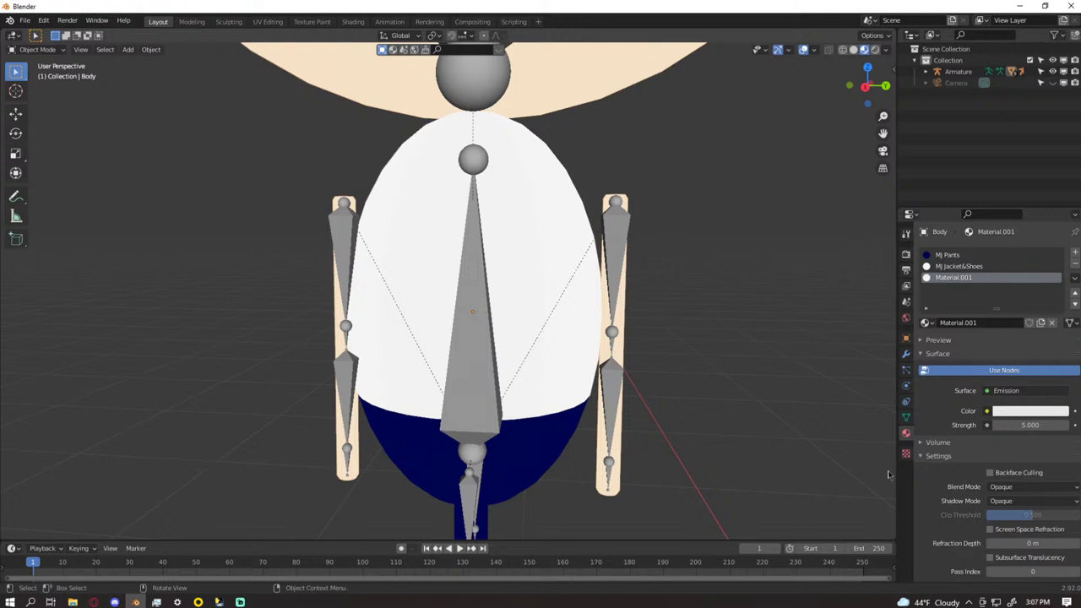
- Set the front strip's emission color to a pale blue with hue 0.605, saturation 0.362 and value 0.800
left_click(1030, 411)
left_click_drag(1018, 291, 1014, 283)
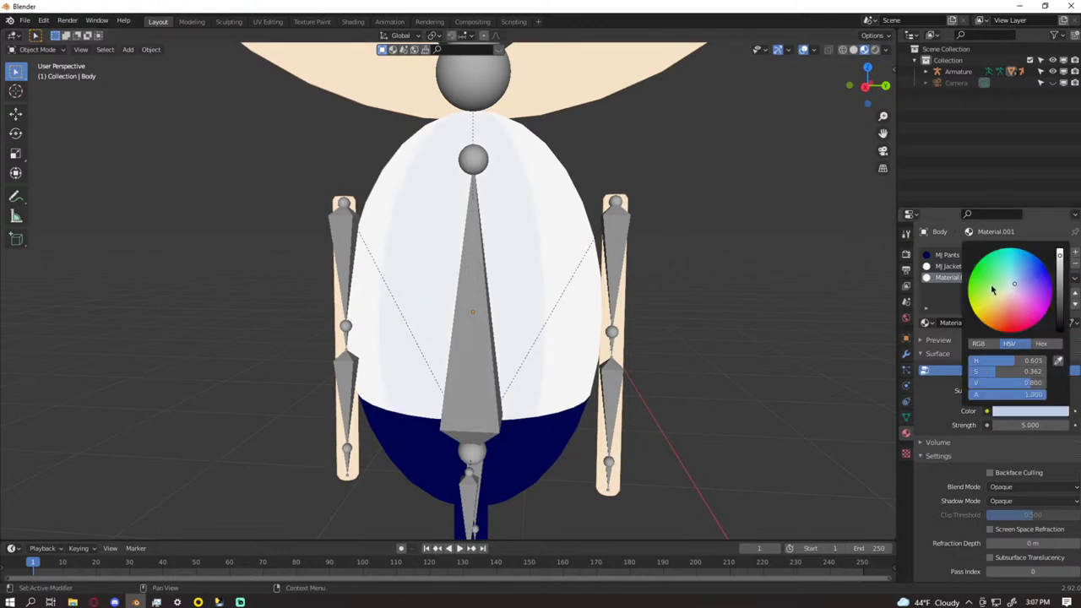
middle_click_drag(721, 265, 589, 217)
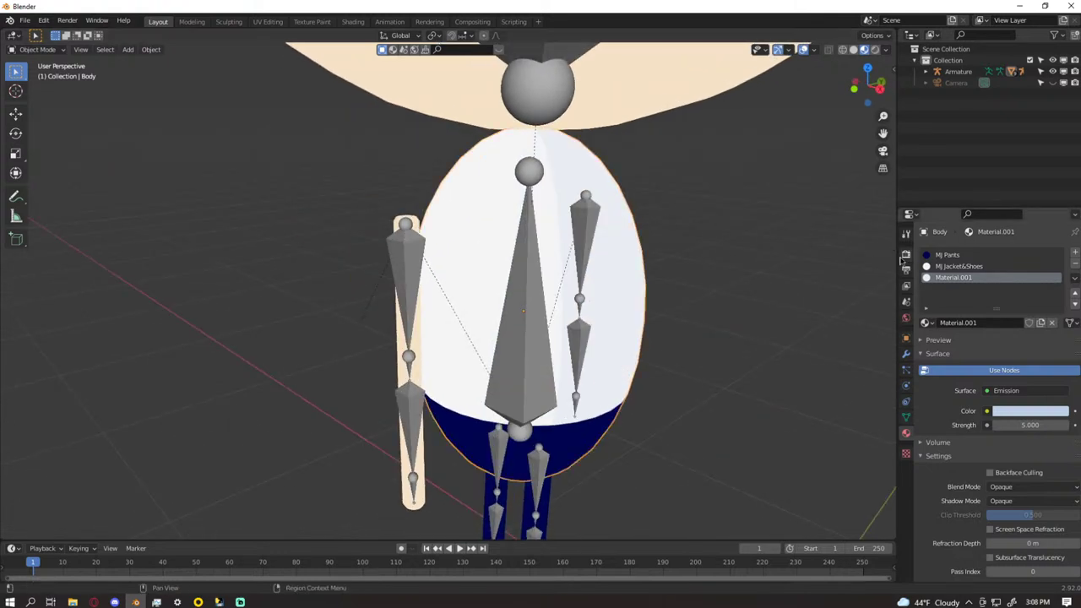
- Rename the front strip's Material.001 as Mj Shirt
left_click(969, 266)
left_click(958, 279)
double_click(957, 279)
type("MJ Sh")
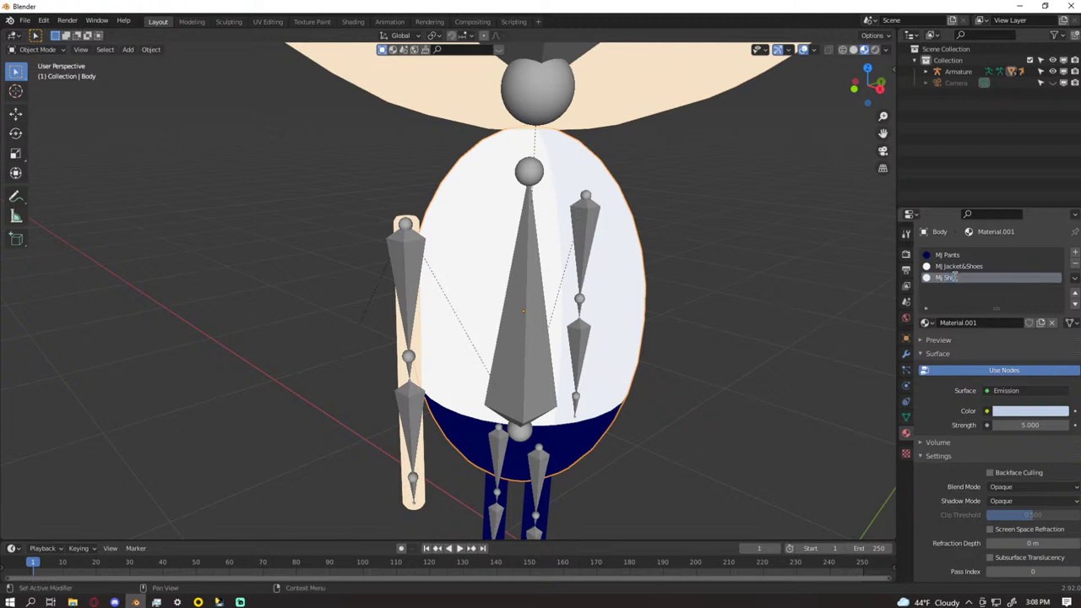
type("irt")
key("Return")
middle_click_drag(802, 279, 681, 256)
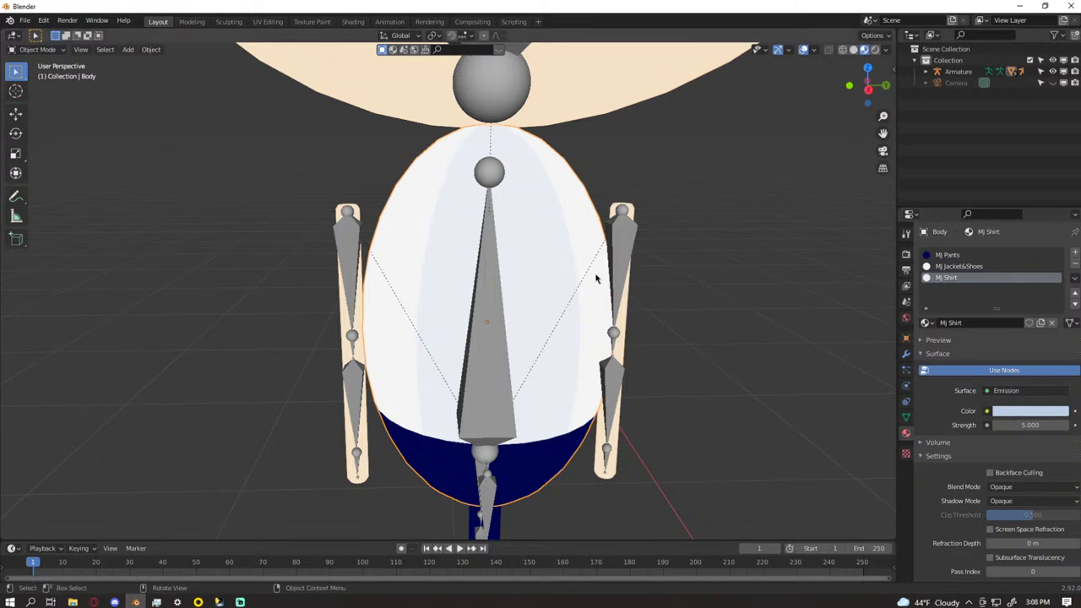
middle_click_drag(532, 266, 495, 265)
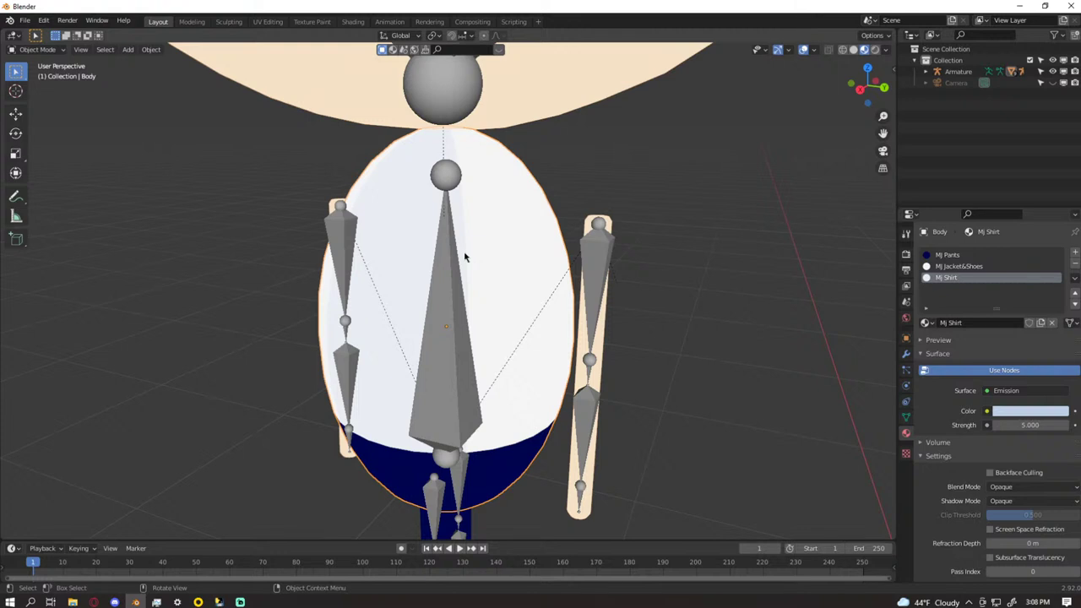
middle_click_drag(457, 244, 502, 226)
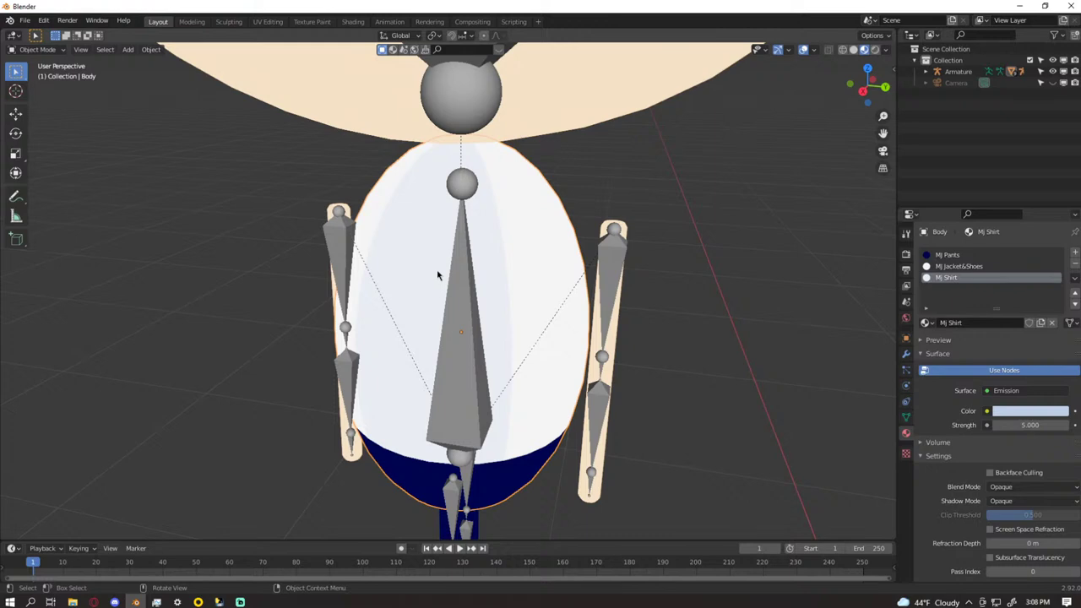
key("Tab")
middle_click_drag(436, 272, 448, 245)
key("Tab")
- Set the emission color of MJ Jacket&Shoes to dark brown with hue 0.040, saturation 0.808 and value 0.010
left_click(982, 256)
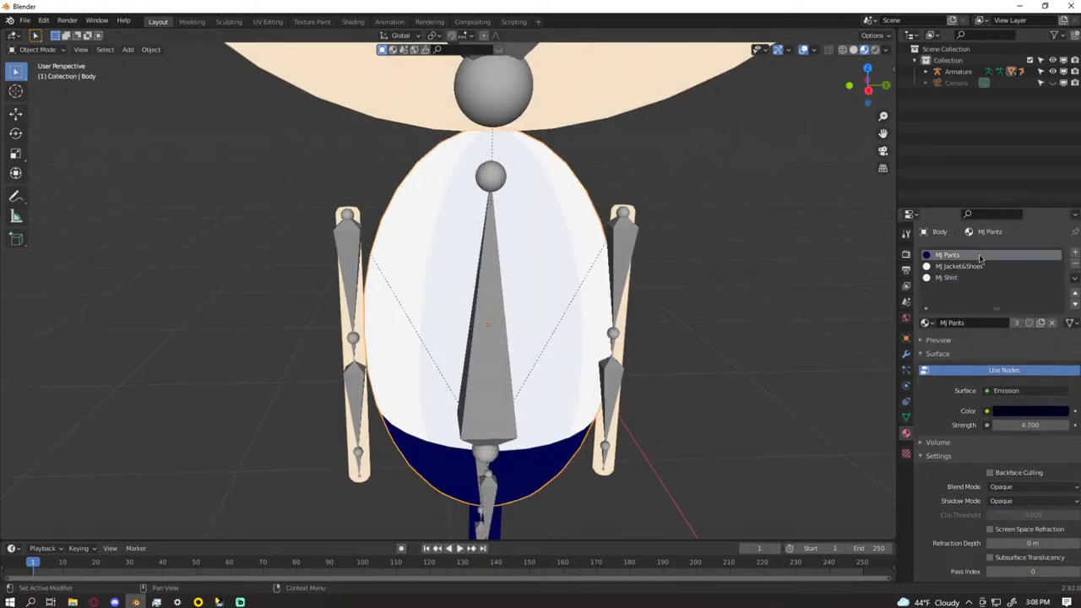
left_click(967, 268)
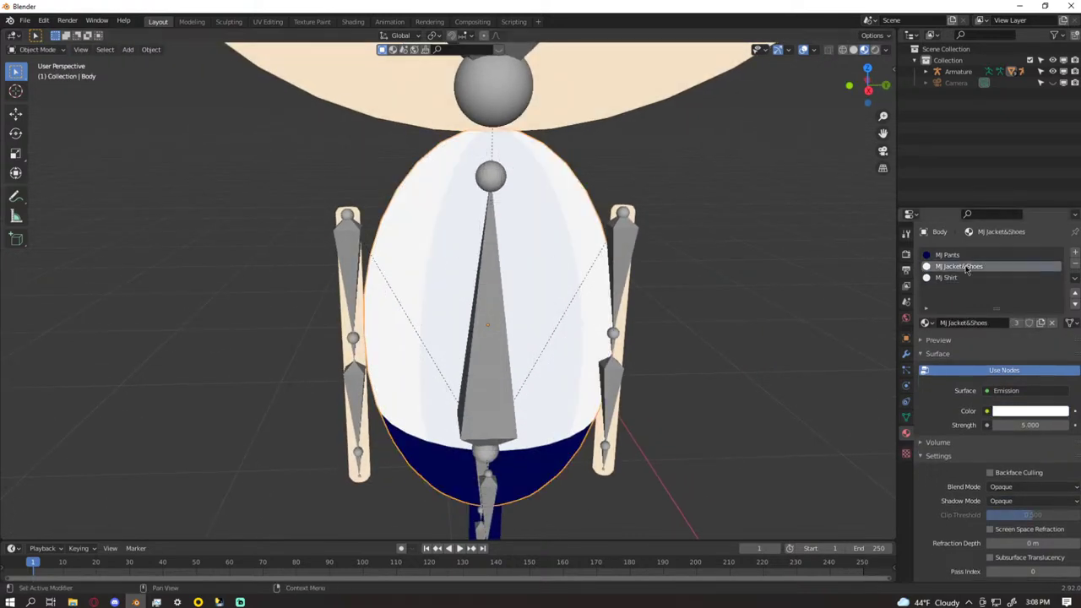
left_click(1037, 412)
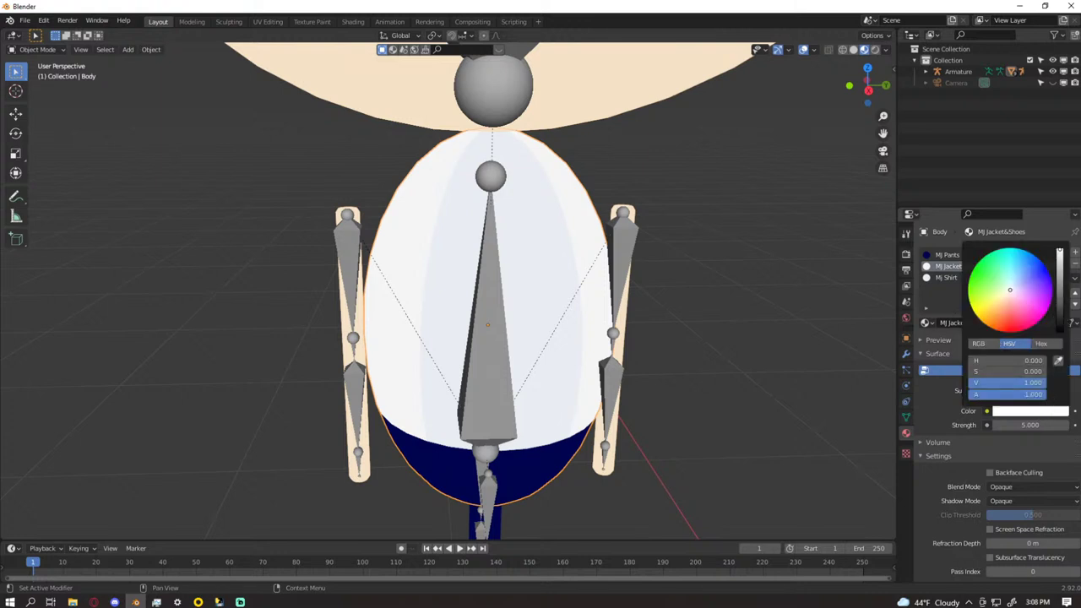
key("alt+Tab")
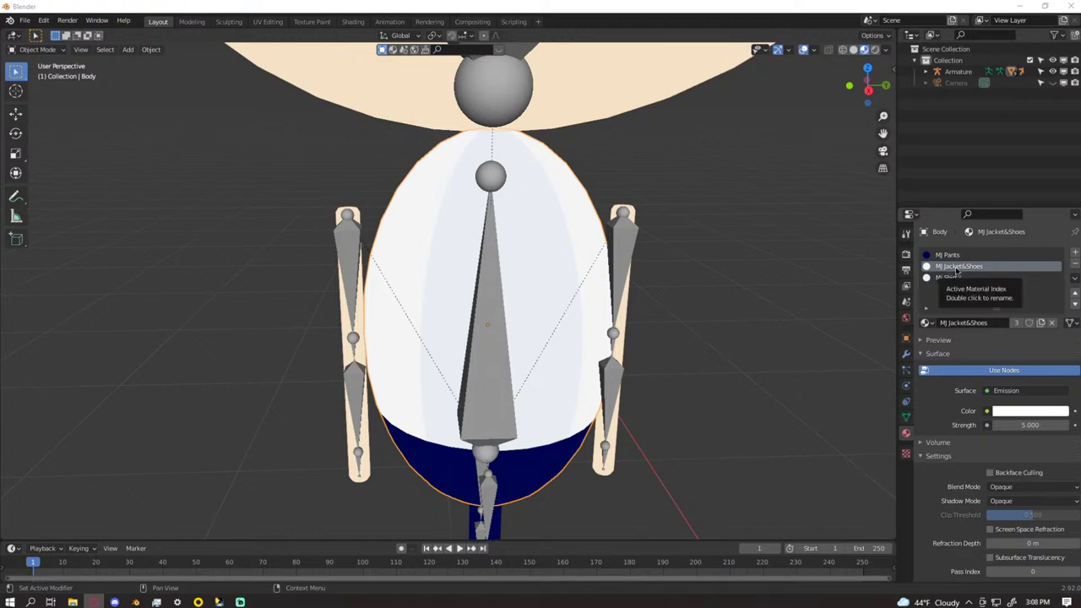
left_click(1022, 413)
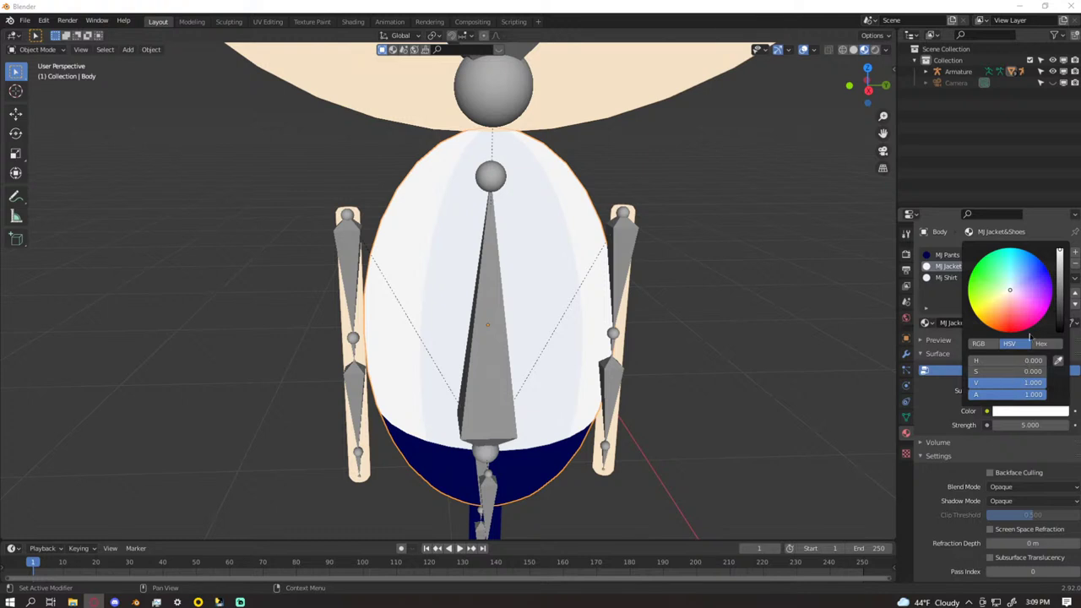
left_click_drag(1001, 292, 999, 319)
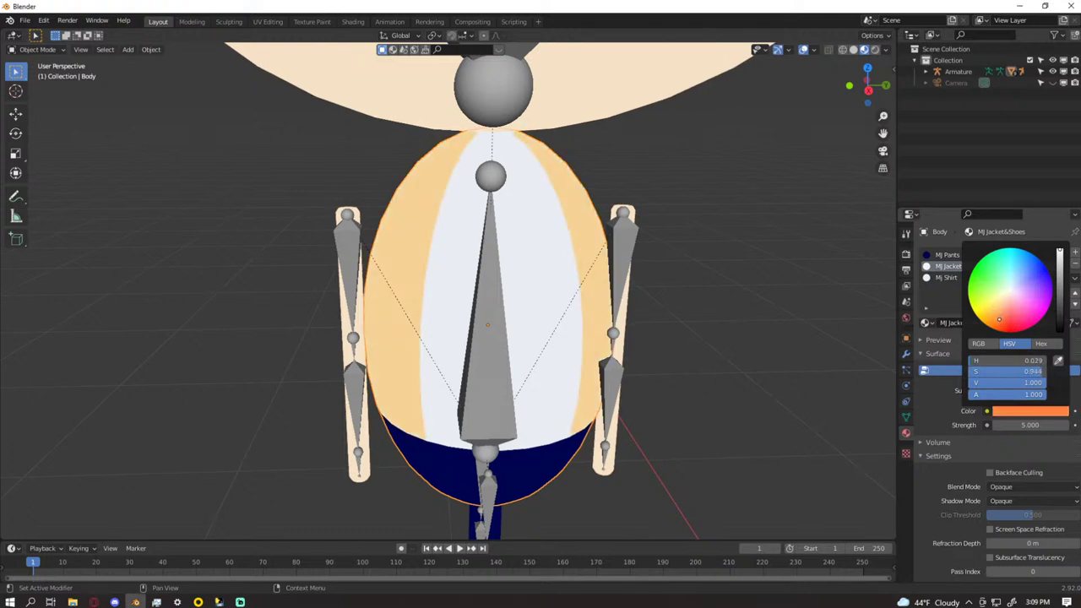
left_click_drag(1060, 290, 1060, 324)
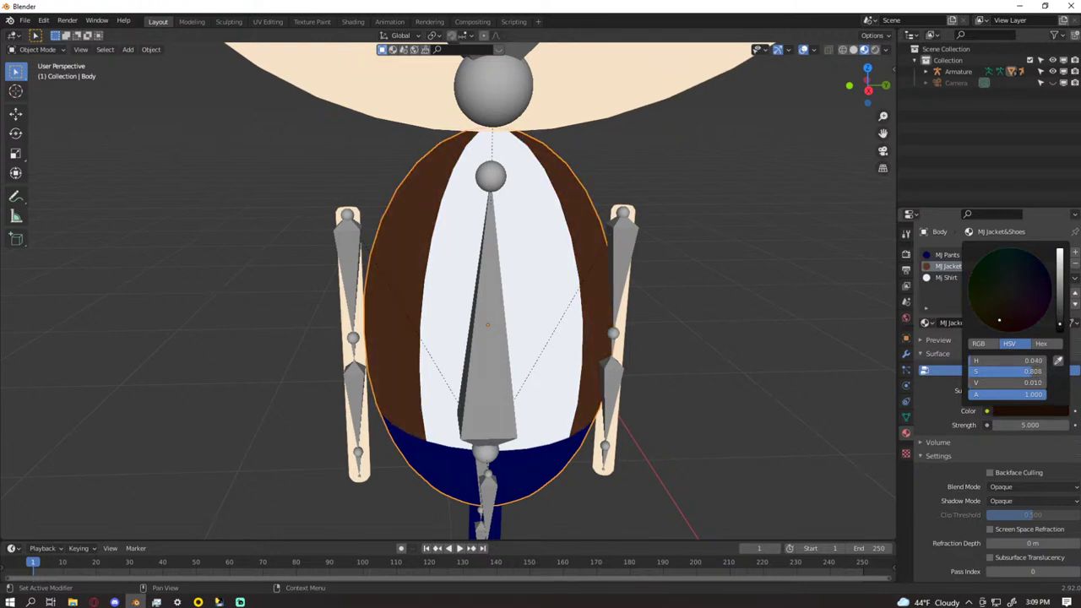
key("alt+Tab")
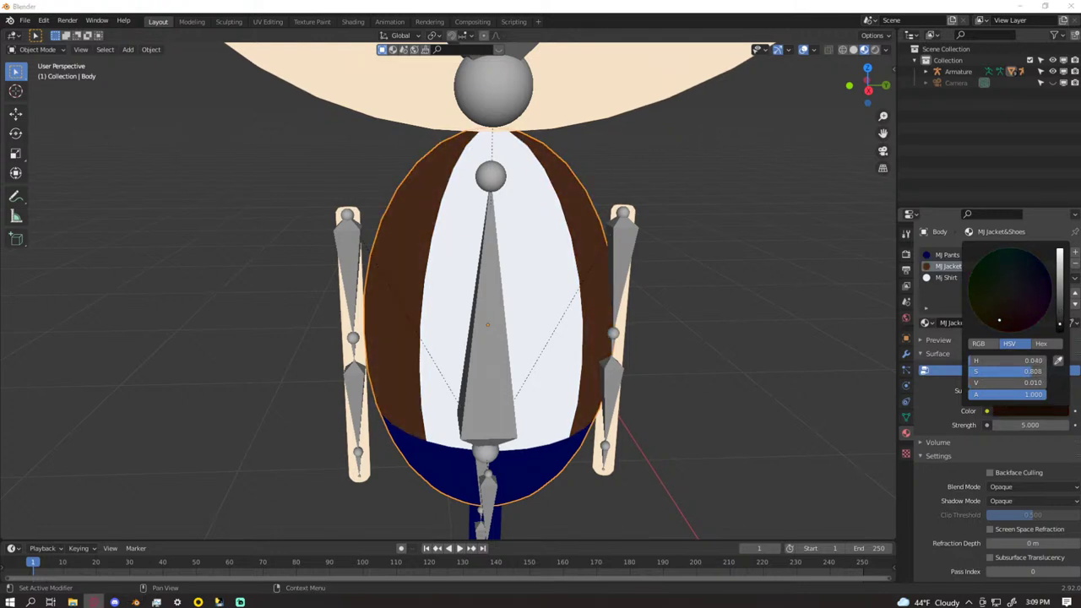
- Check the recolored jacket and shoes on the character in the front orthographic view
middle_click_drag(562, 269, 549, 209)
scroll(676, 252, "down", 5)
key("KP_1")
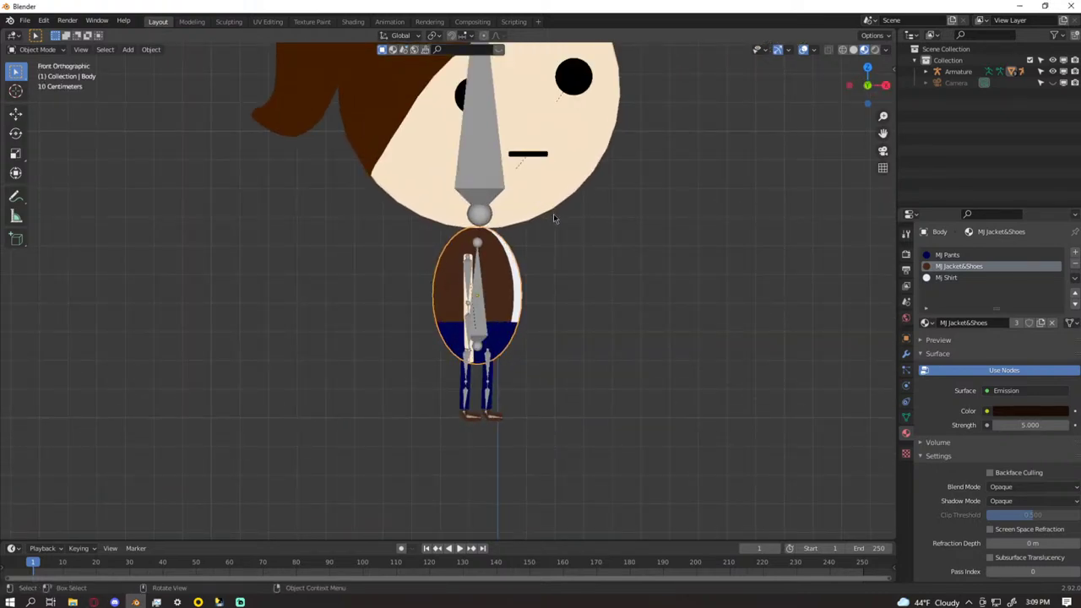
- In Edit Mode, select the column of brown jacket faces bordering one side of the white shirt strip on the body
scroll(550, 221, "down", 4)
scroll(553, 223, "up", 6)
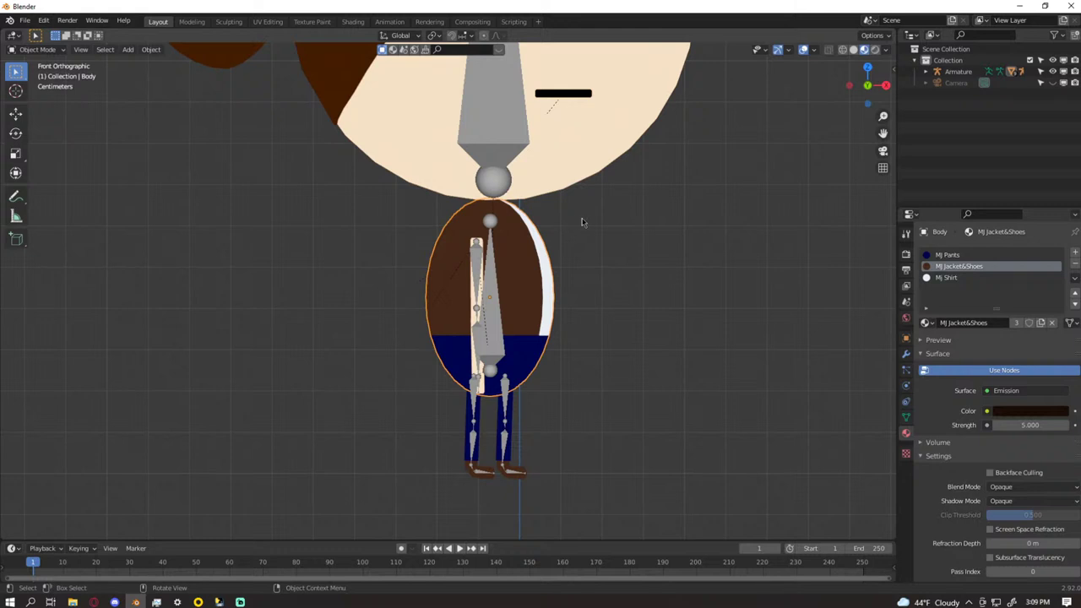
scroll(582, 225, "up", 3)
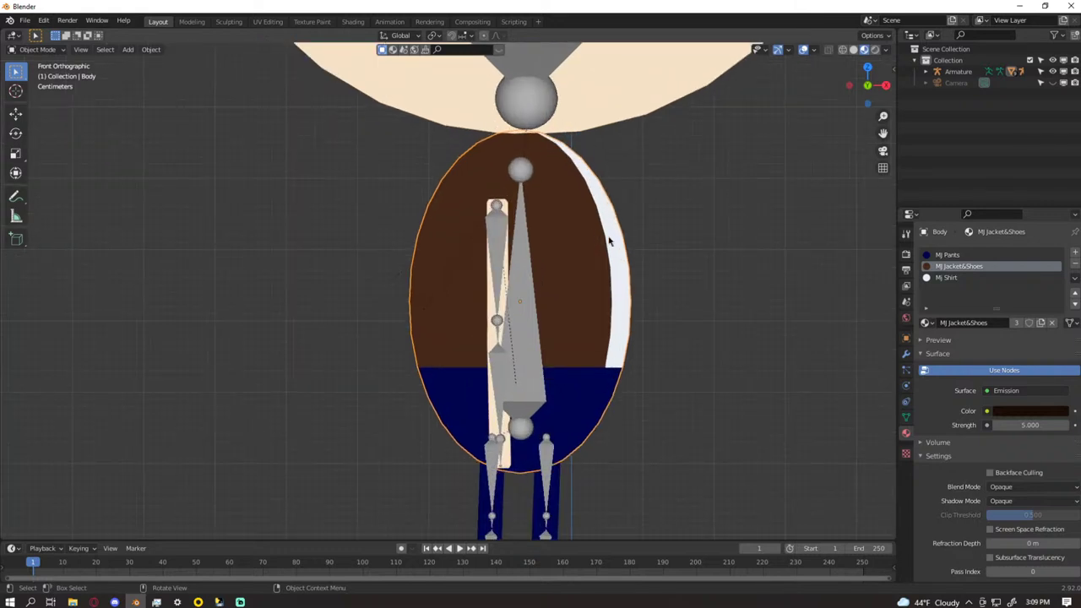
middle_click_drag(615, 244, 516, 241)
middle_click_drag(471, 247, 499, 212)
scroll(617, 267, "down", 6)
scroll(632, 261, "up", 3)
key("Tab")
scroll(498, 222, "up", 3)
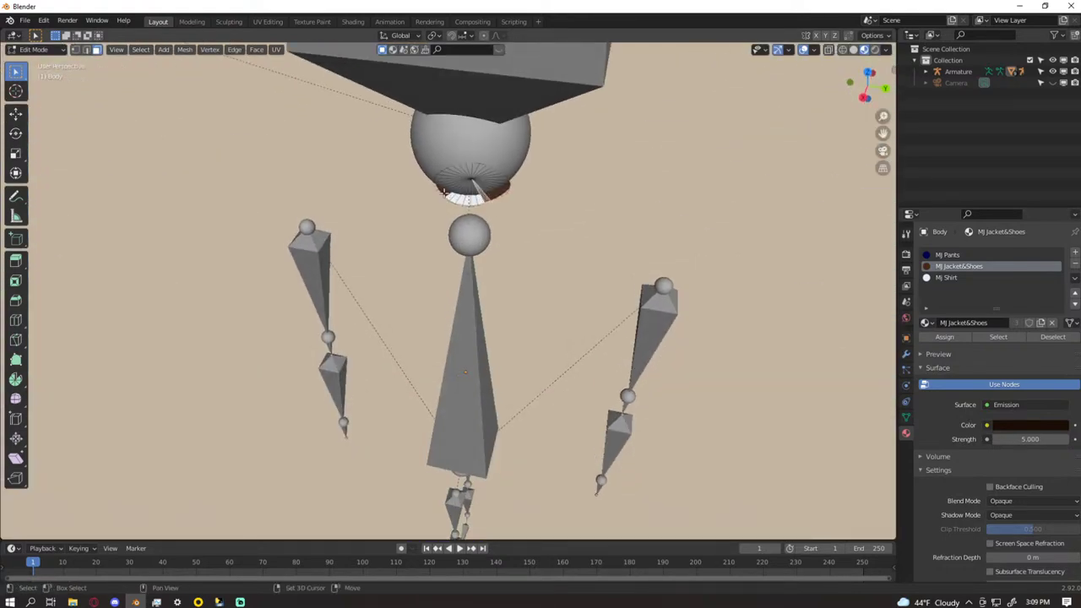
scroll(553, 215, "down", 4)
middle_click_drag(553, 215, 547, 192)
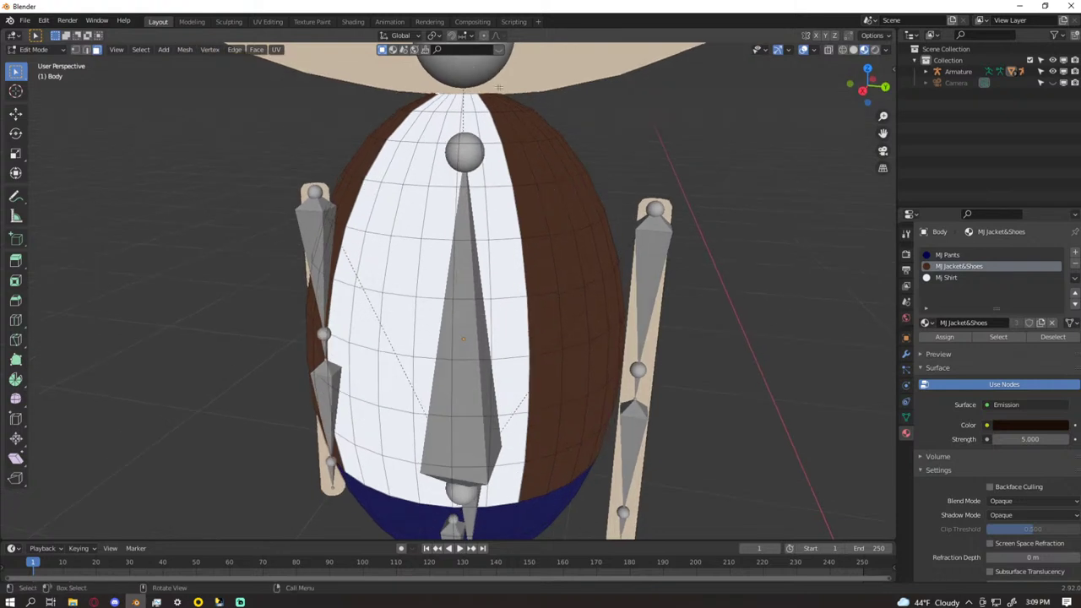
left_click(487, 105, "shift")
left_click(504, 135, "shift")
left_click(514, 169, "shift")
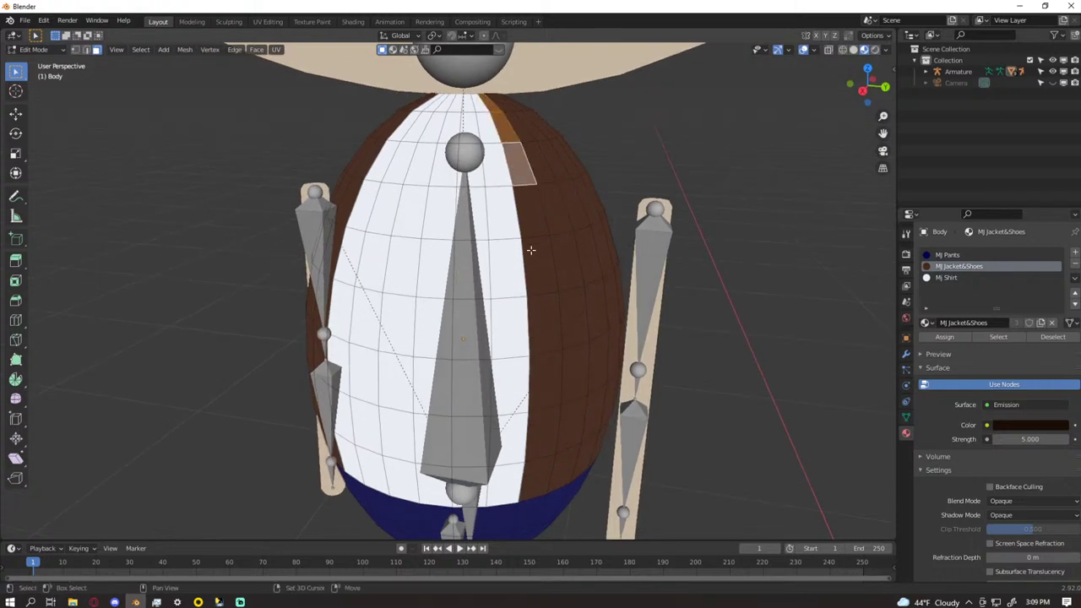
left_click(532, 252, "shift")
left_click(527, 208, "shift")
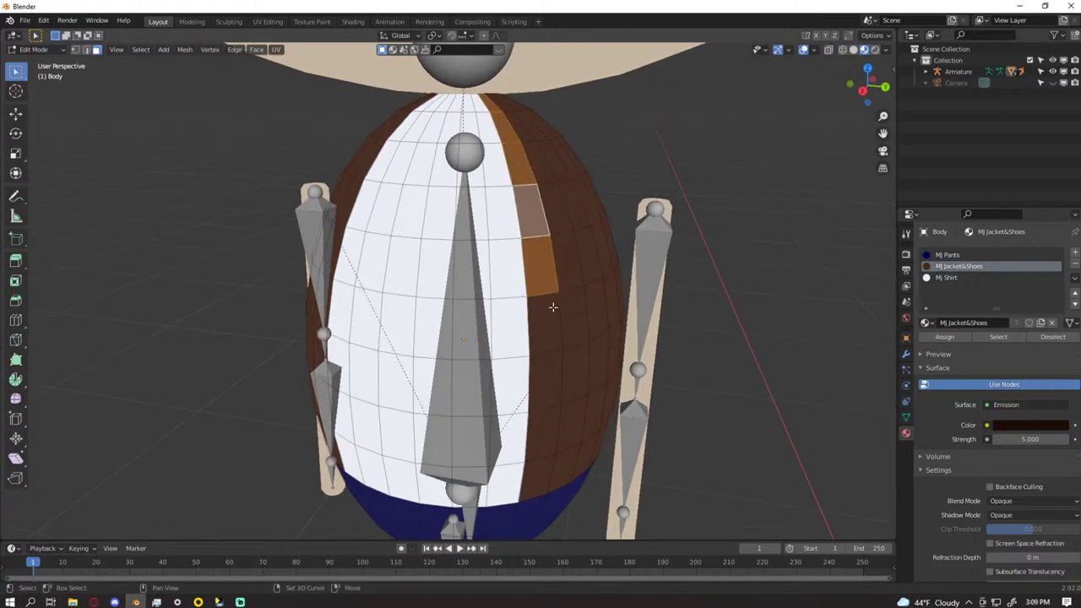
left_click(543, 463, "ctrl")
- Add the matching column of jacket faces along the opposite edge of the shirt strip to the selection
middle_click_drag(542, 464, 494, 435)
left_click(495, 437, "shift")
left_click(498, 351, "ctrl")
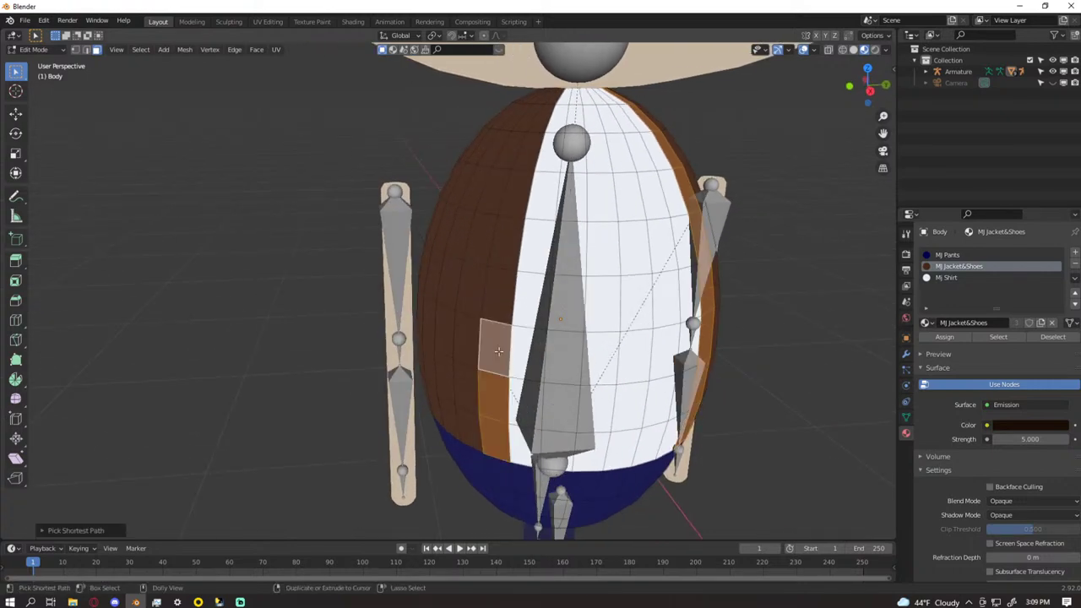
left_click(553, 96, "ctrl")
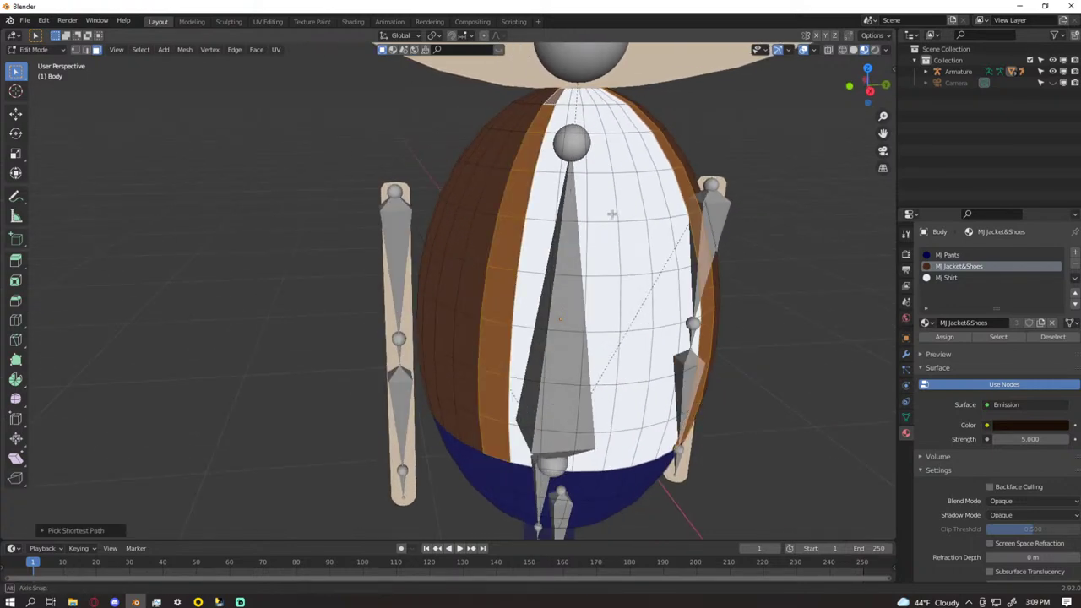
- Assign the Mj Shirt material to the selected faces and return to Object Mode in the front view
middle_click_drag(611, 213, 589, 210)
scroll(590, 210, "down", 2)
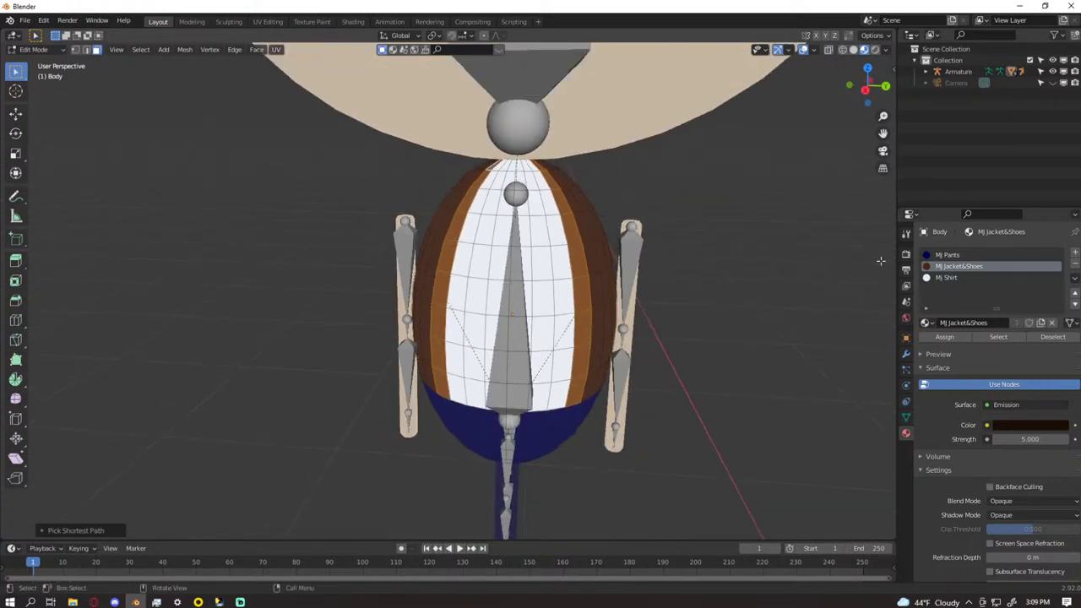
left_click(969, 278)
left_click(946, 337)
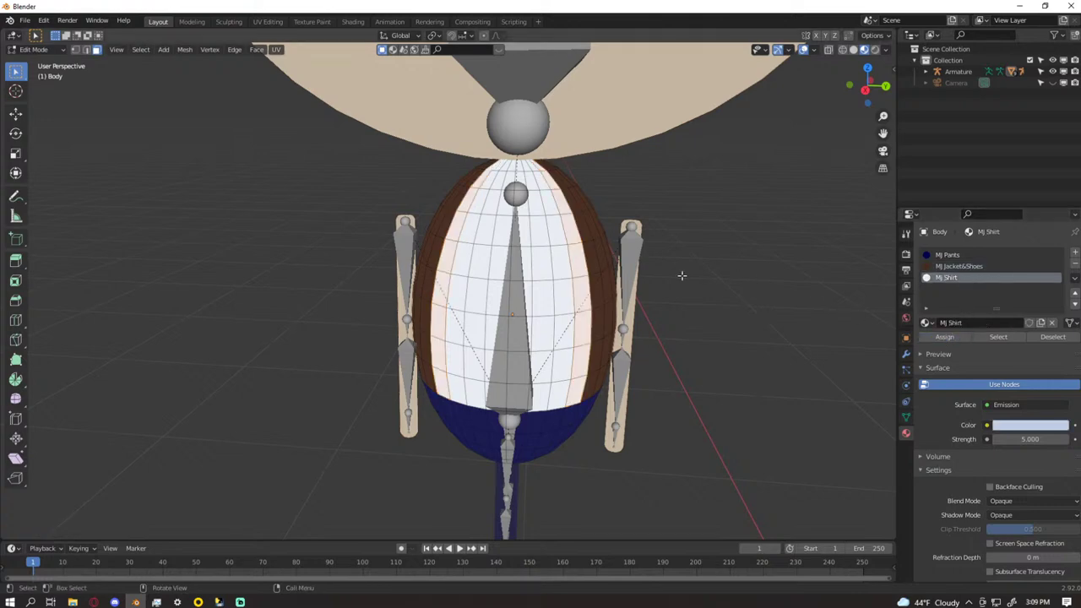
scroll(675, 274, "down", 3)
key("KP_1")
key("Tab")
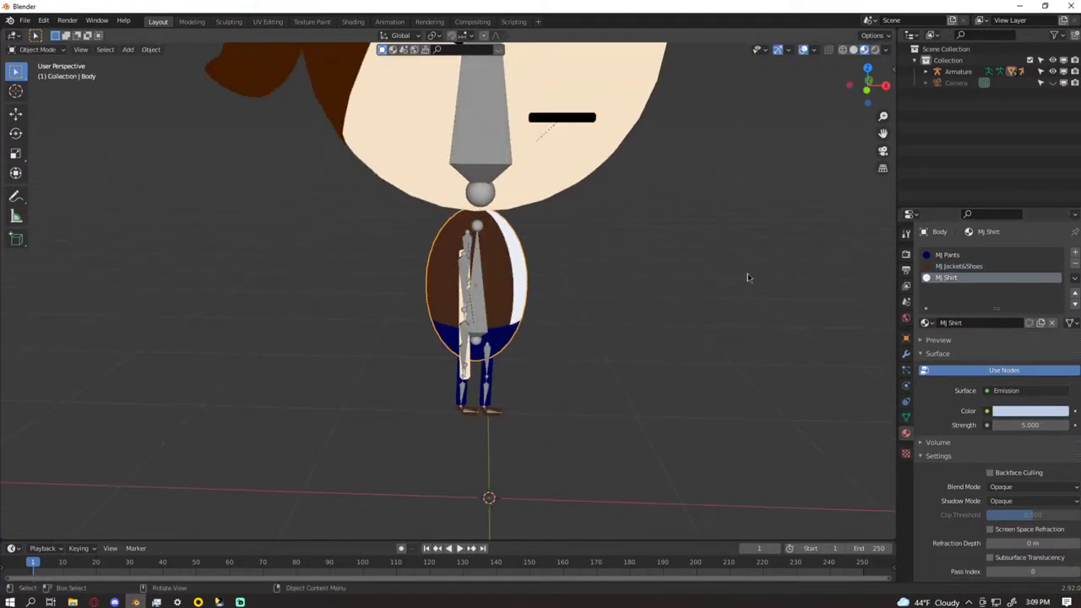
- Frame the whole character, deselect the body and hide the viewport overlays
scroll(642, 249, "down", 2)
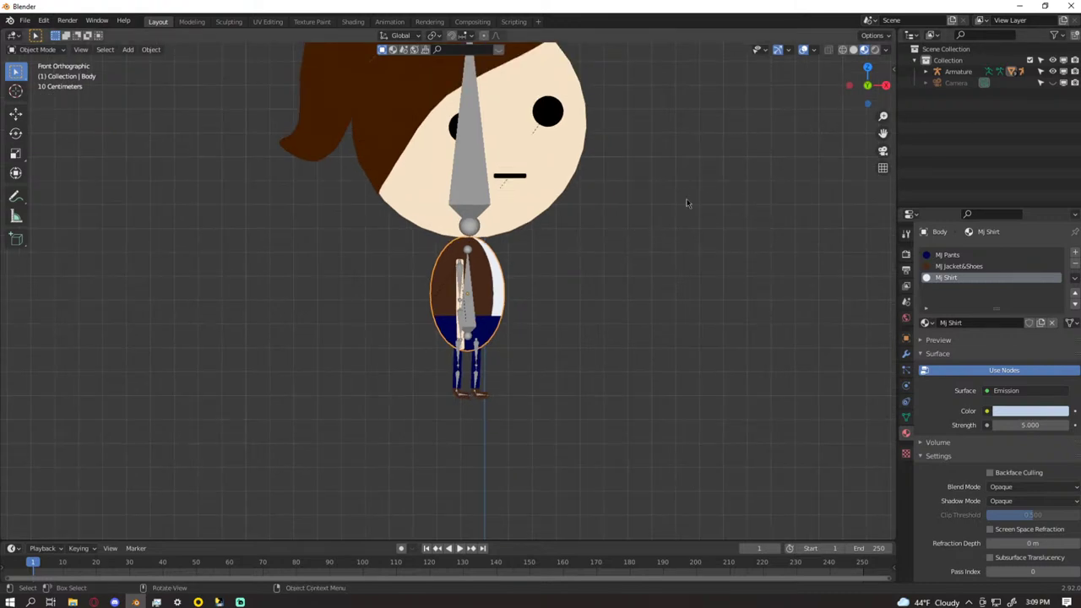
middle_click_drag(695, 200, 683, 321, "shift")
key("Tab")
key("Tab")
left_click(684, 307)
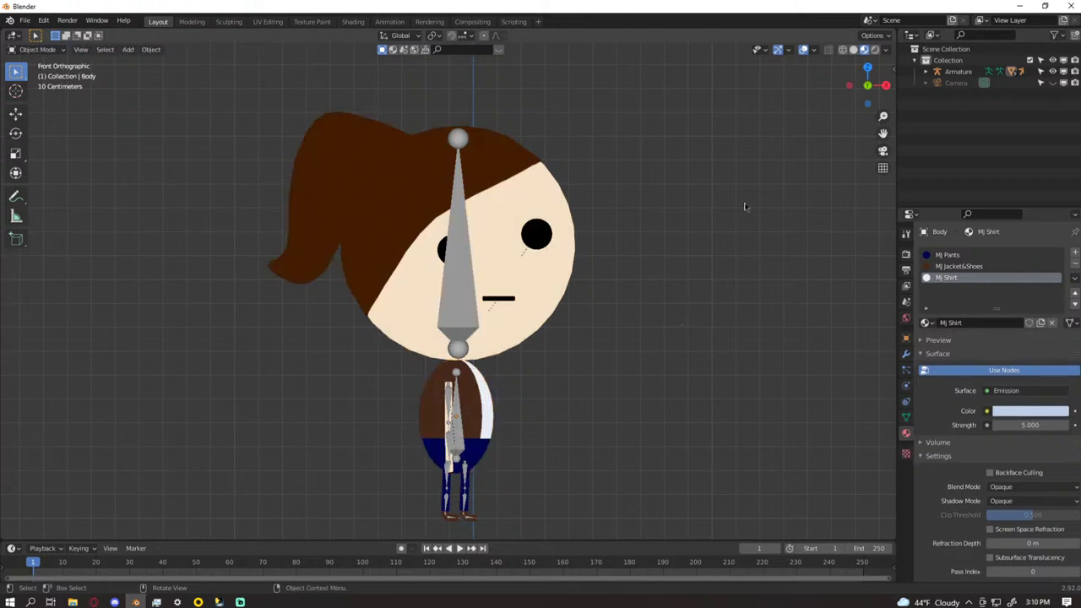
left_click(803, 50)
scroll(676, 290, "down", 2)
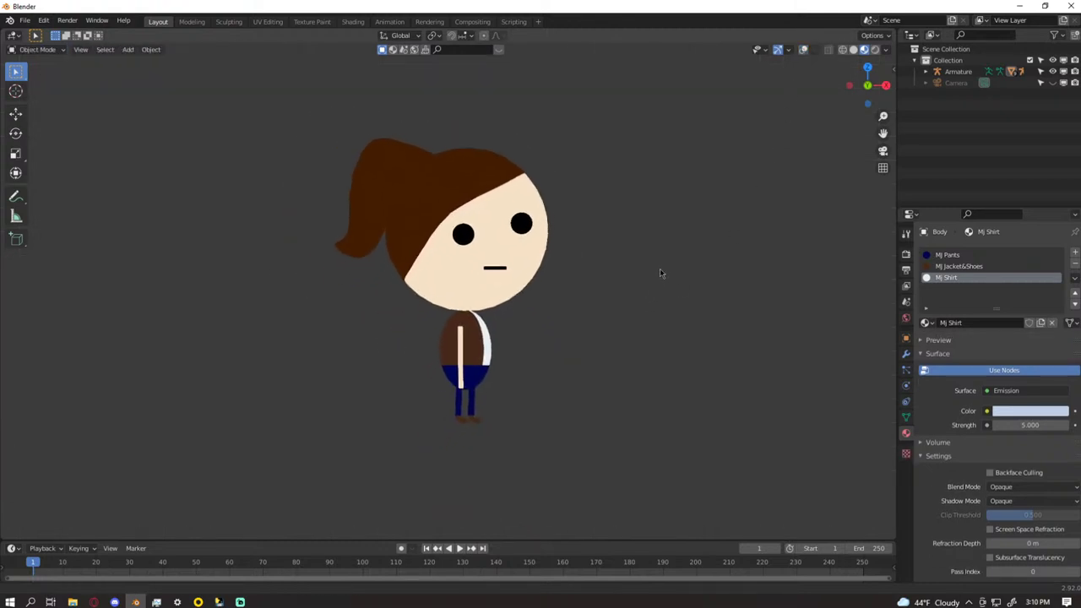
- Select the head and set the alpha of the MJ Hair emission color to 0
left_click(474, 170)
left_click(977, 268)
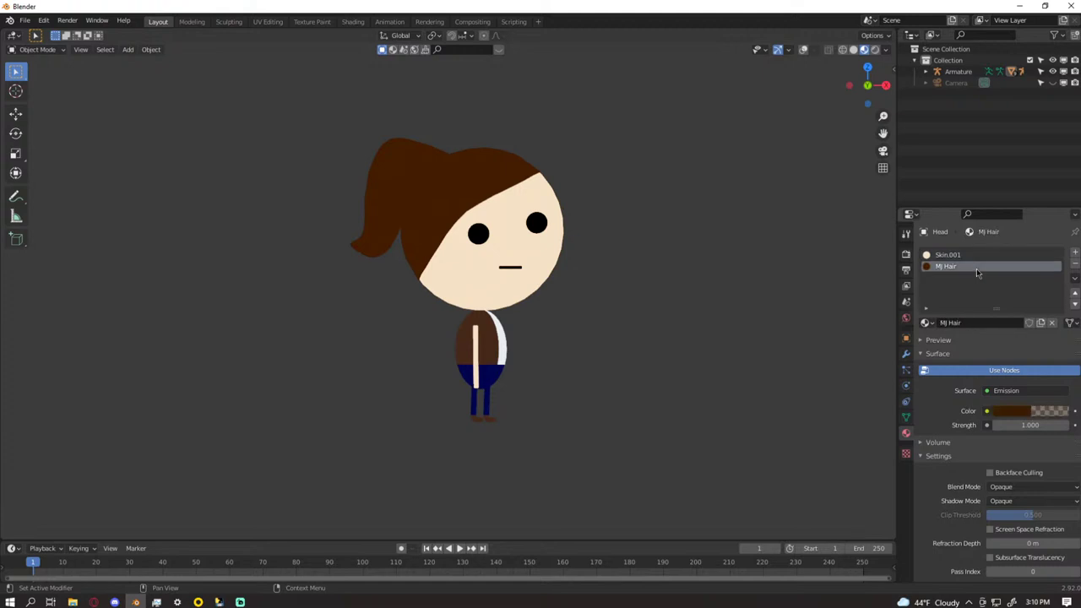
left_click(1007, 414)
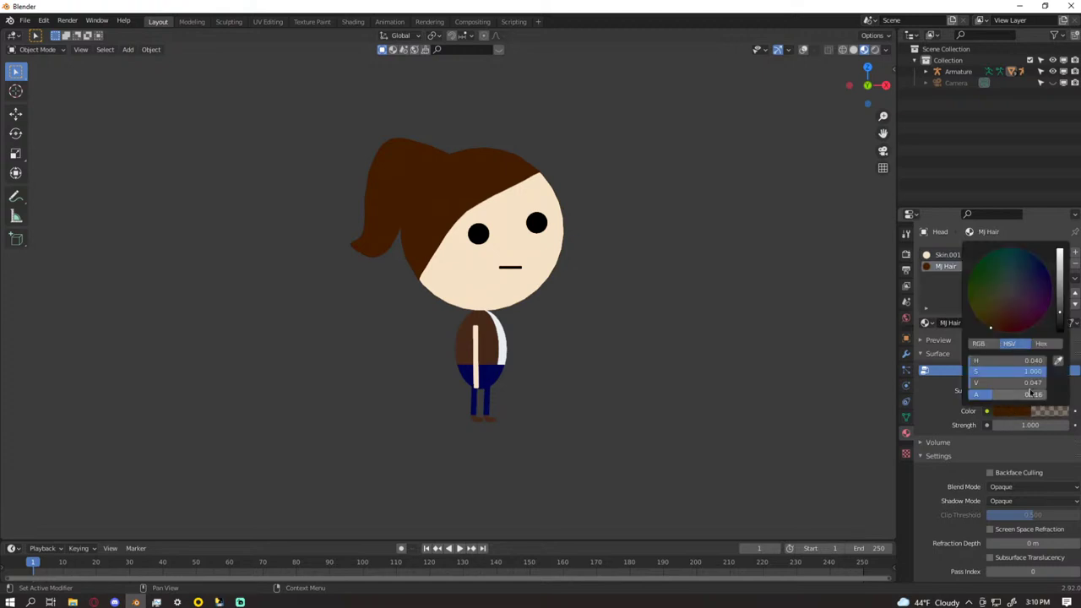
left_click_drag(1034, 397, 969, 395)
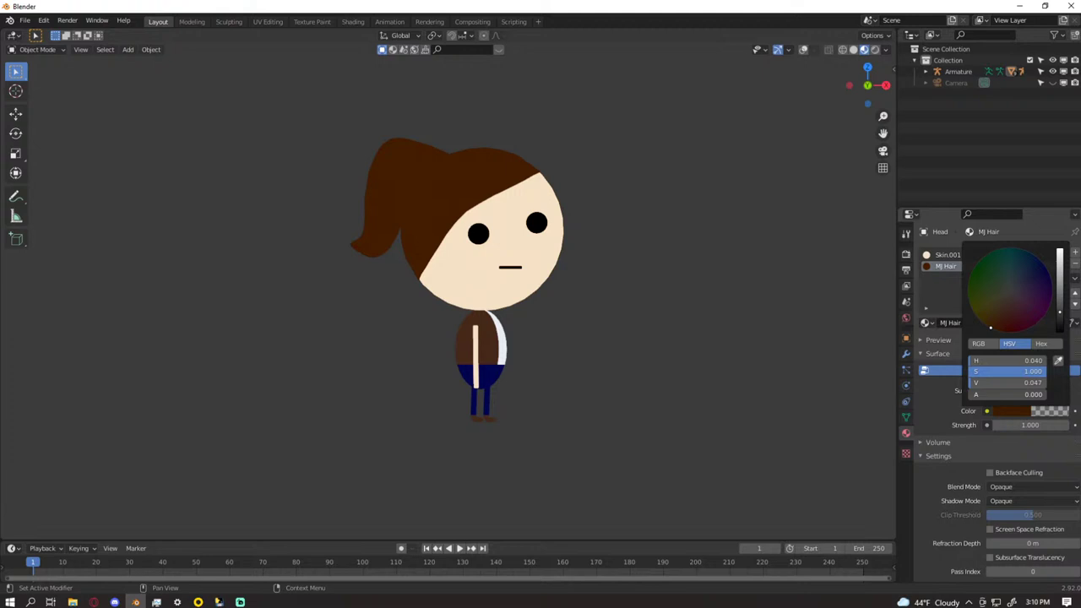
- Try red and orange-brown shades for the MJ Hair emission color and settle on a dark reddish brown
mouse_move(1011, 317)
left_mouse_down()
mouse_move(1019, 324)
mouse_move(1010, 332)
mouse_move(1060, 303)
left_mouse_up()
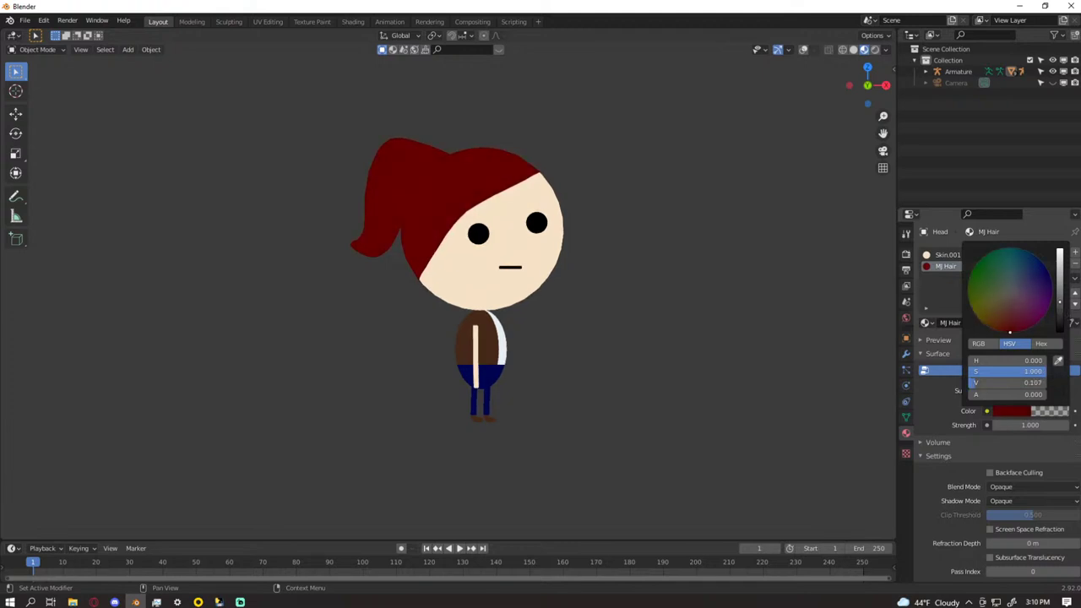
left_click_drag(1010, 330, 1003, 326)
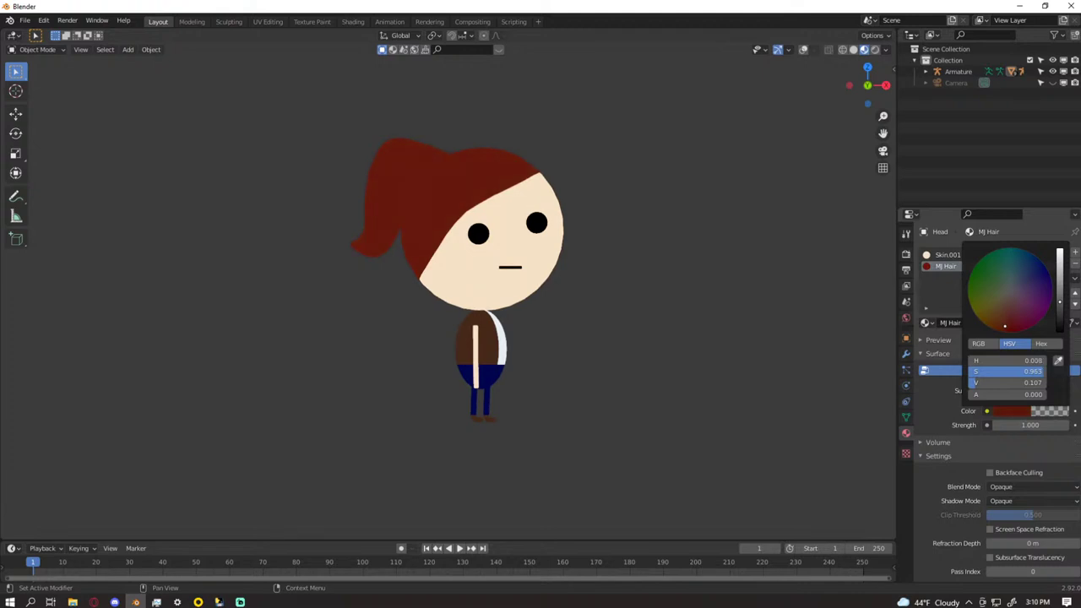
left_click_drag(1004, 326, 991, 328)
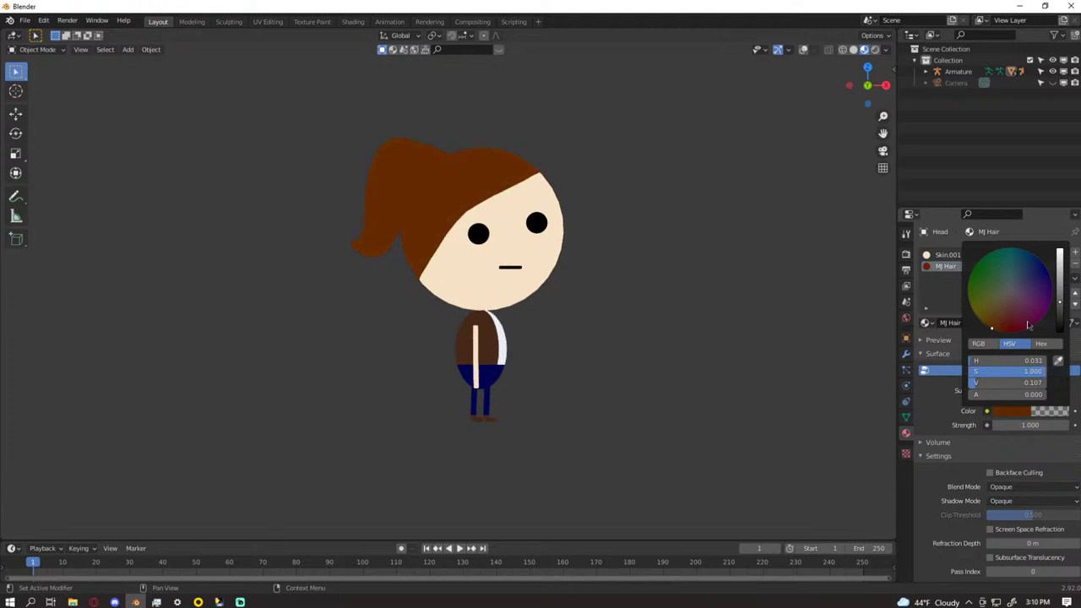
left_click_drag(1061, 301, 1060, 270)
mouse_move(1009, 316)
left_mouse_down()
mouse_move(993, 318)
mouse_move(999, 329)
mouse_move(1060, 323)
mouse_move(1060, 306)
left_mouse_up()
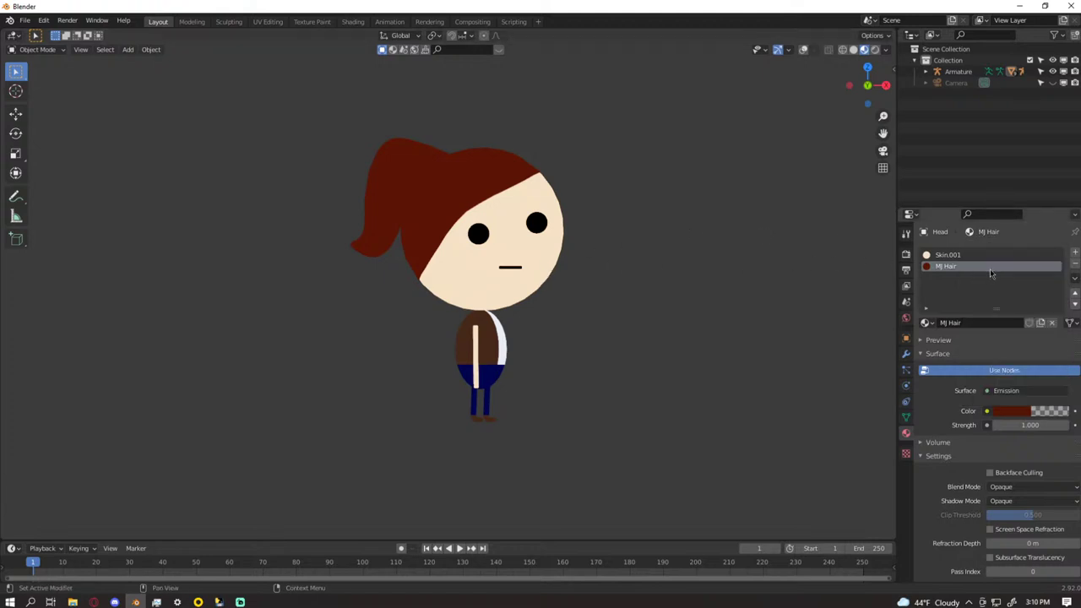
- Try a saturated red emission color on the head's Skin.001 material, and undo the color change
left_click(957, 257)
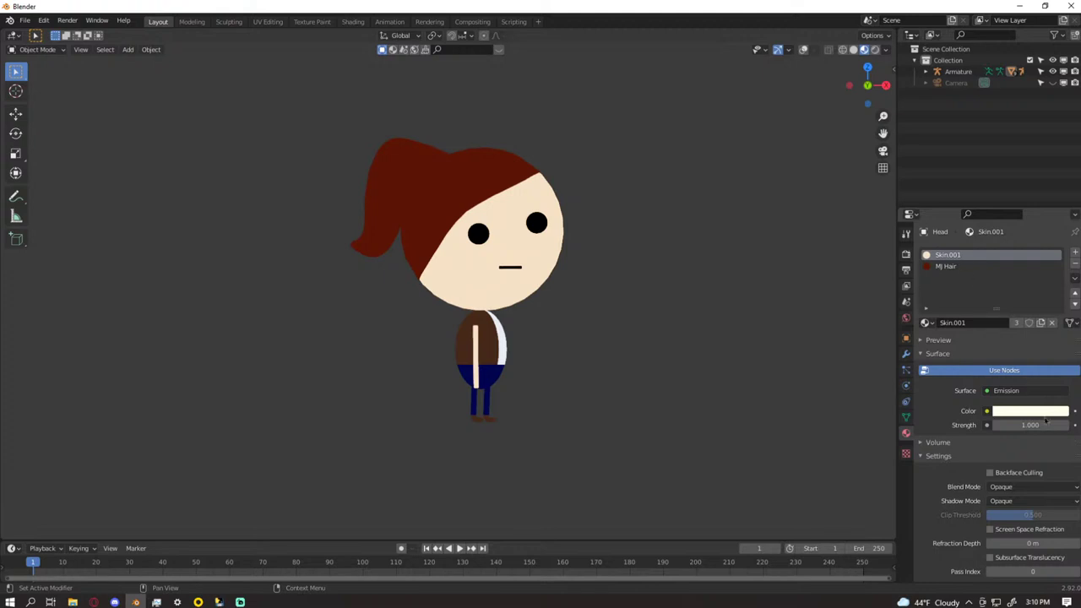
left_click(1043, 415)
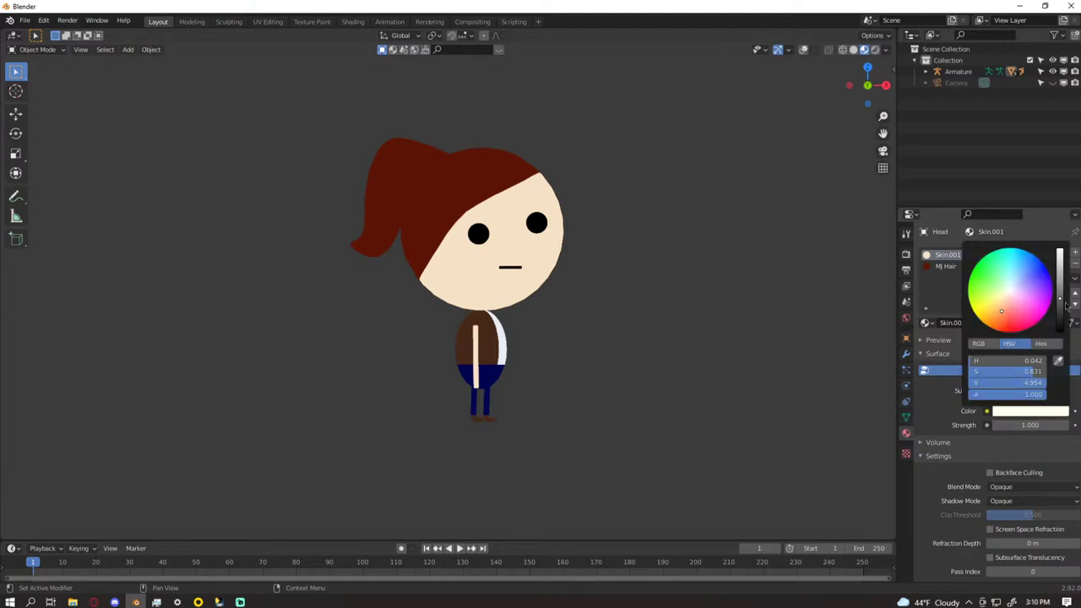
left_click_drag(1001, 310, 995, 325)
left_click_drag(1061, 300, 1060, 297)
left_click_drag(996, 325, 1004, 332)
left_click_drag(1062, 296, 1060, 317)
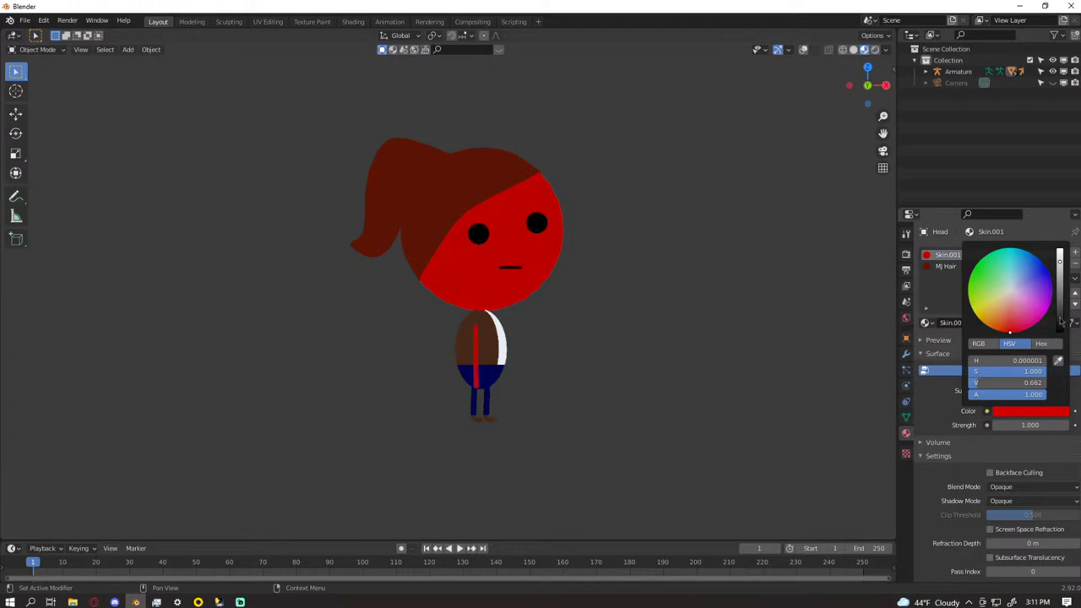
key("ctrl+z")
- Look through the texture, modifier, render color management and tool settings, and return to the head's material settings
scroll(916, 363, "down", 2)
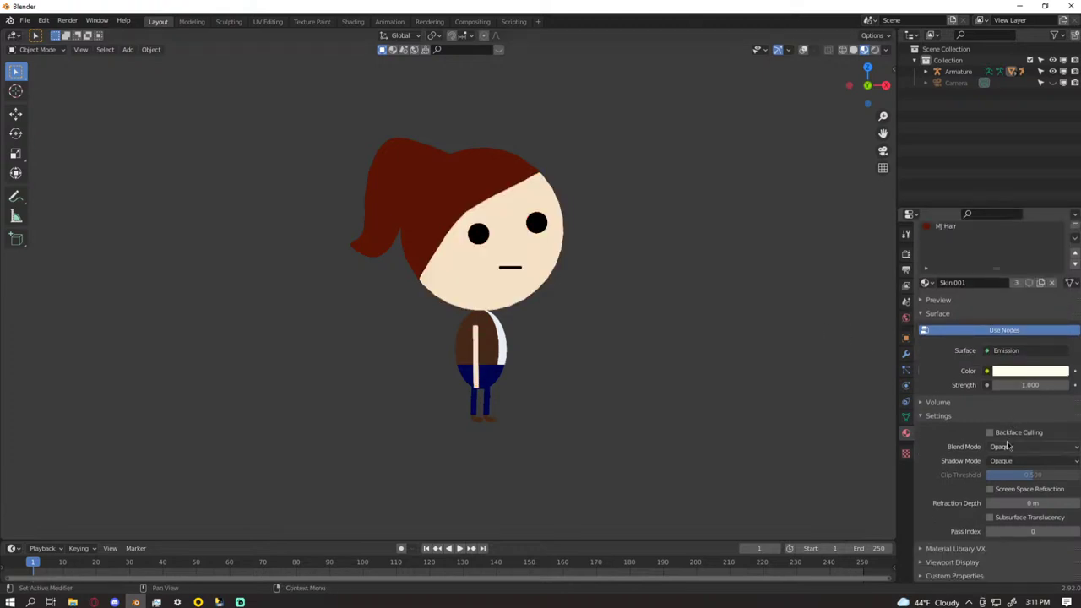
left_click(905, 454)
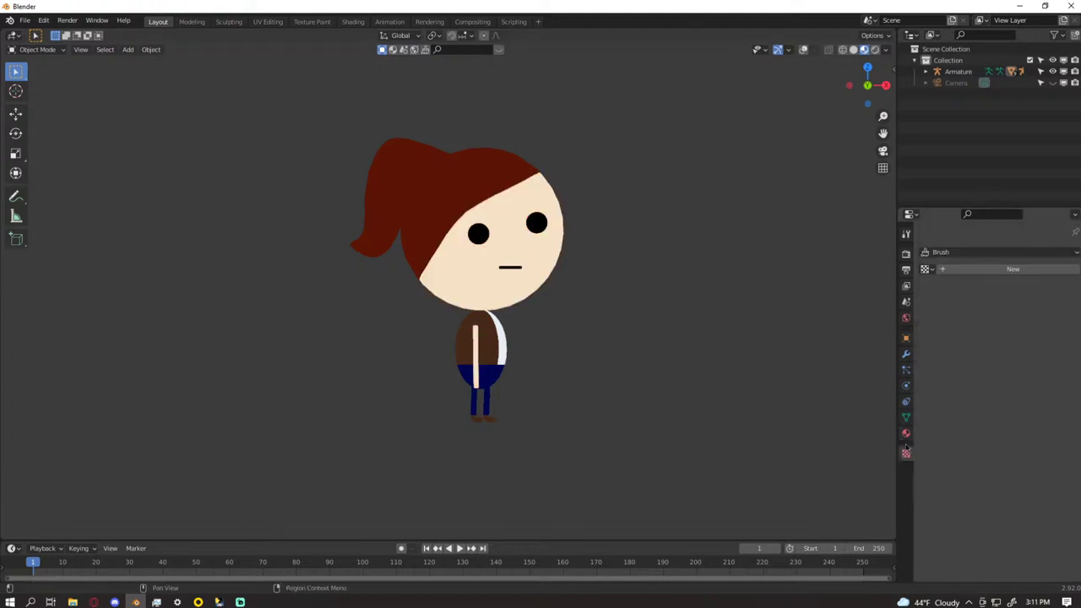
left_click(906, 354)
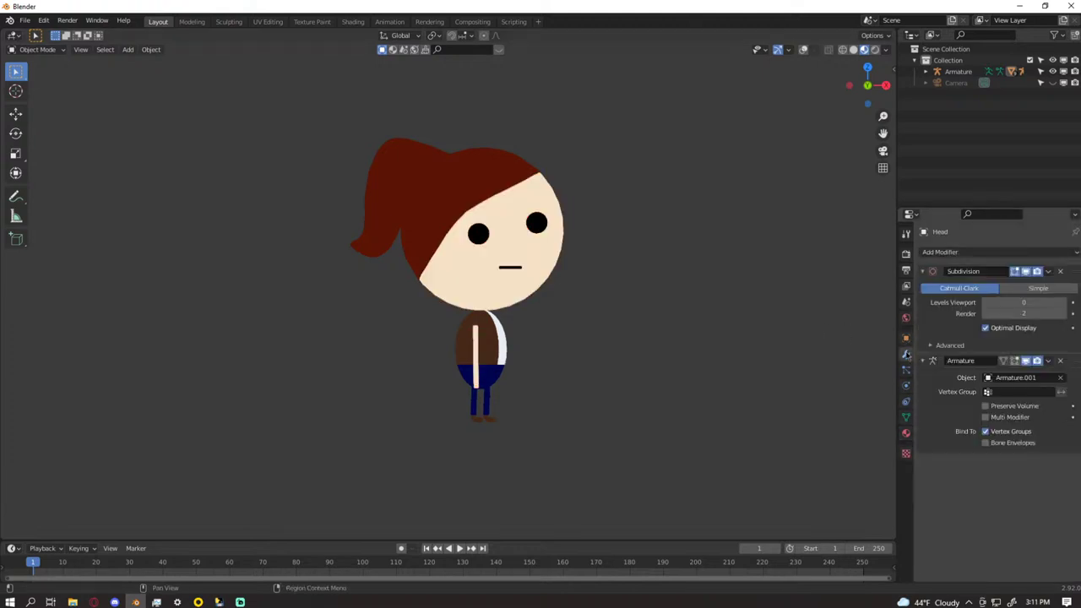
left_click(906, 253)
left_click(955, 546)
scroll(950, 540, "down", 2)
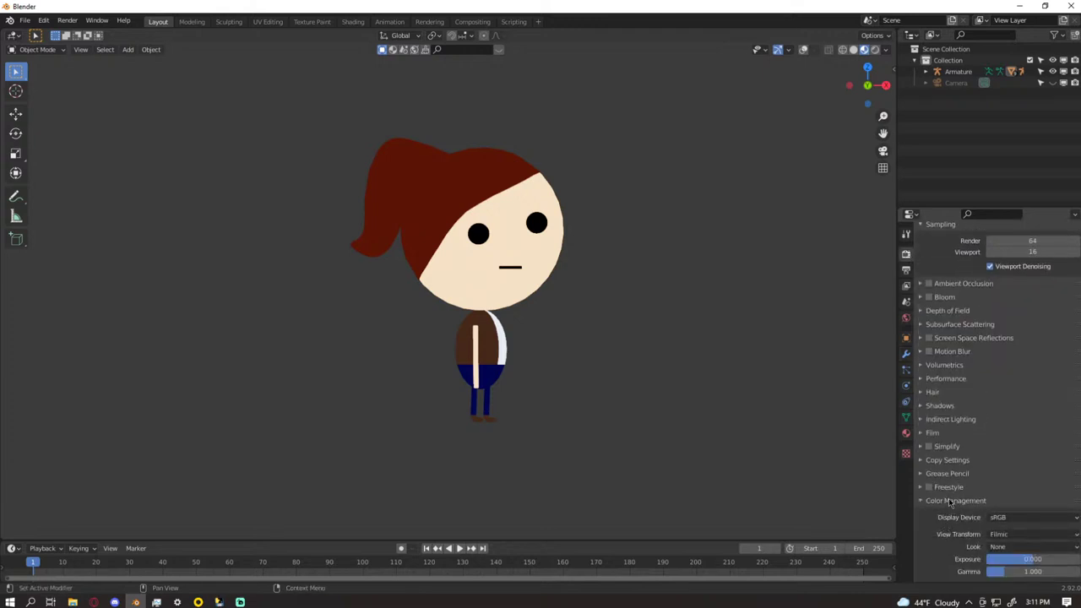
left_click(951, 502)
left_click(906, 234)
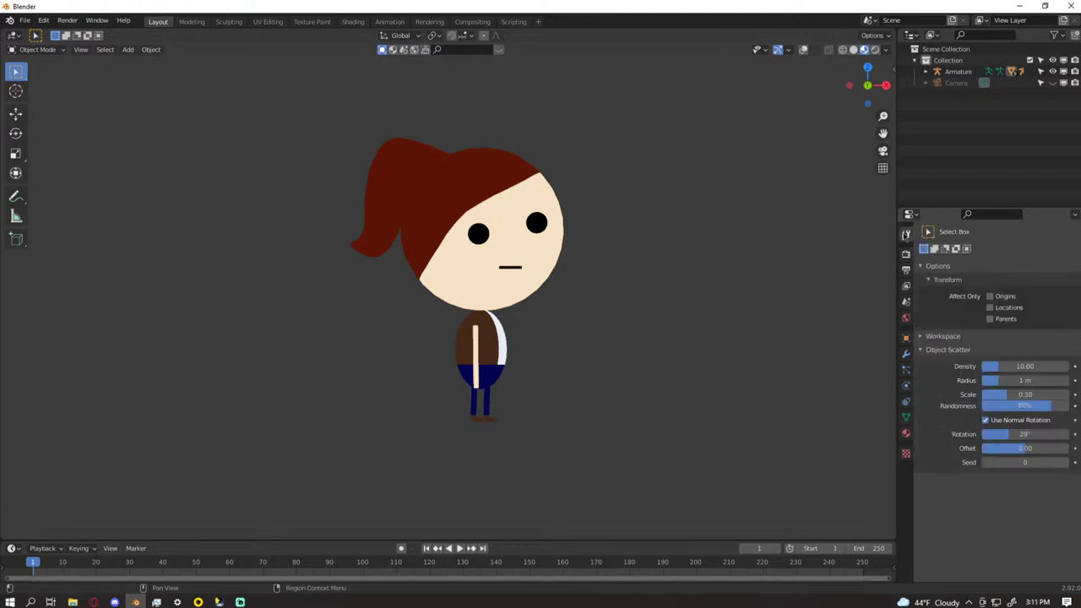
left_click(906, 434)
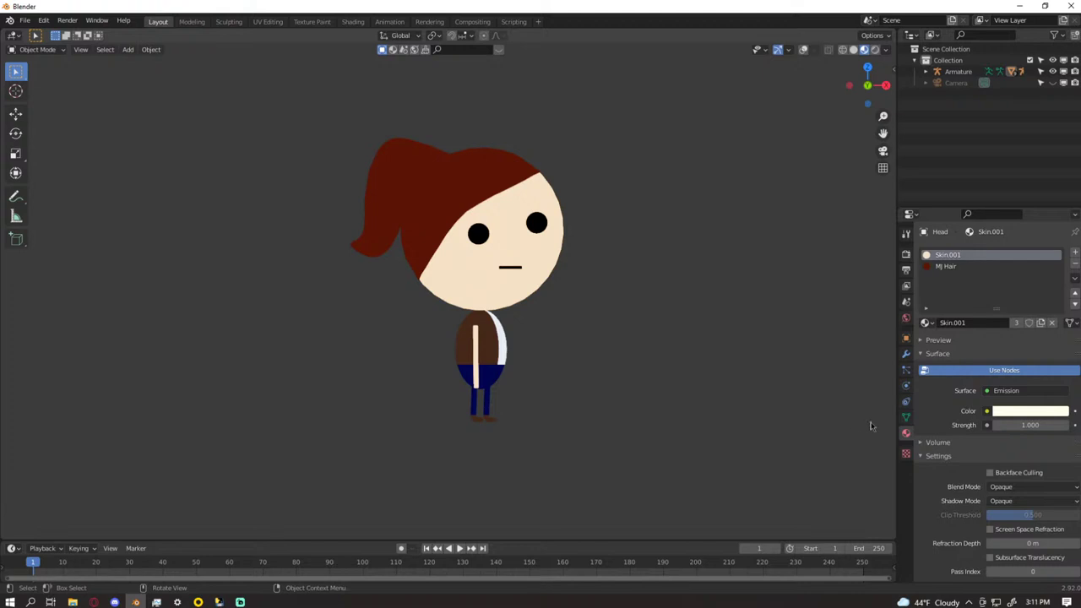
key("alt+Tab")
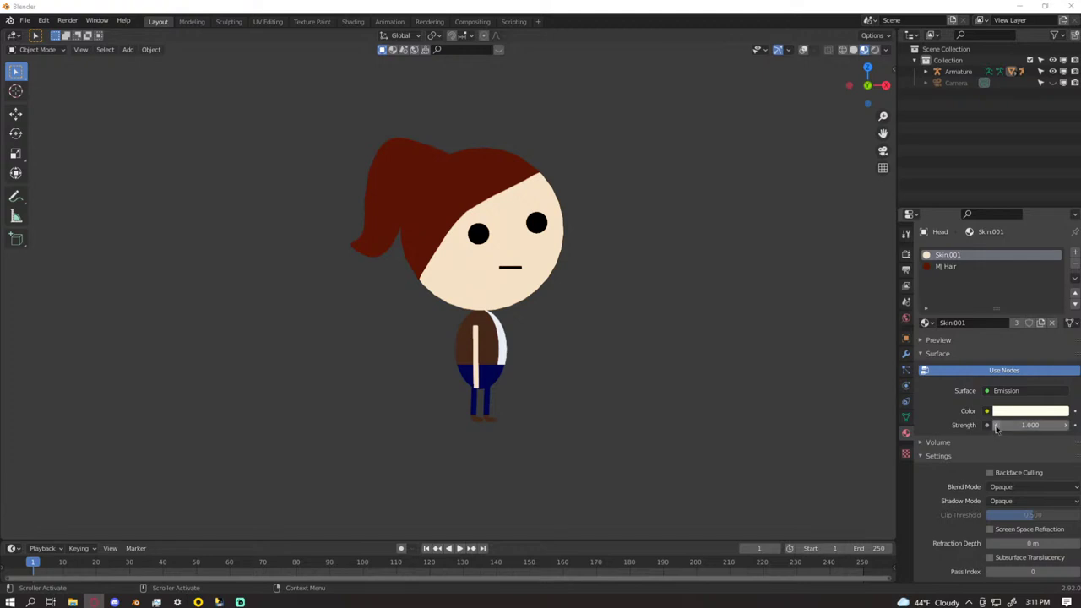
scroll(986, 504, "down", 2)
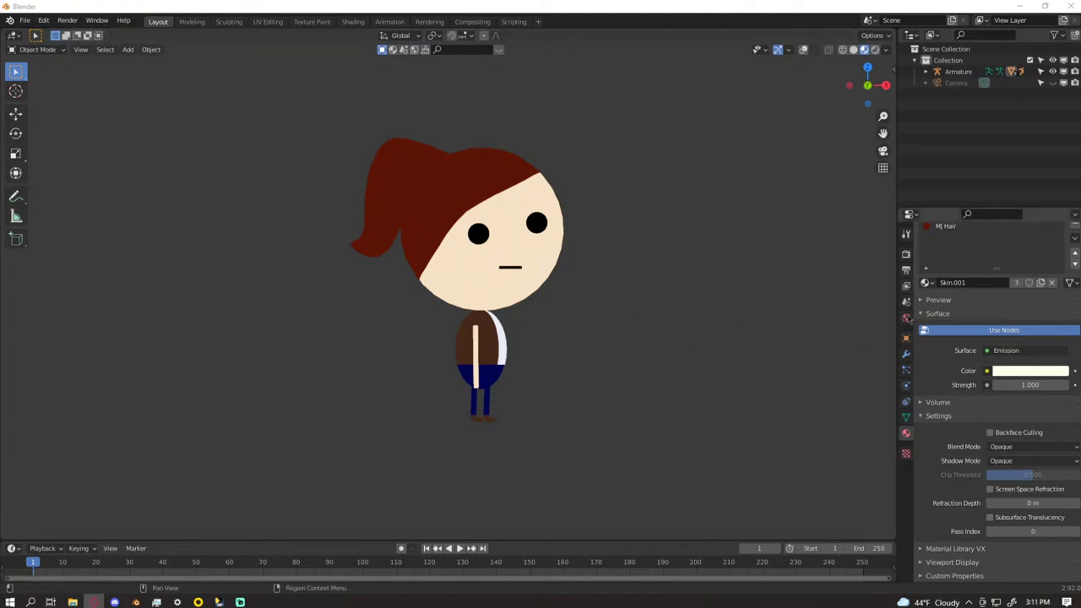
left_click(925, 282)
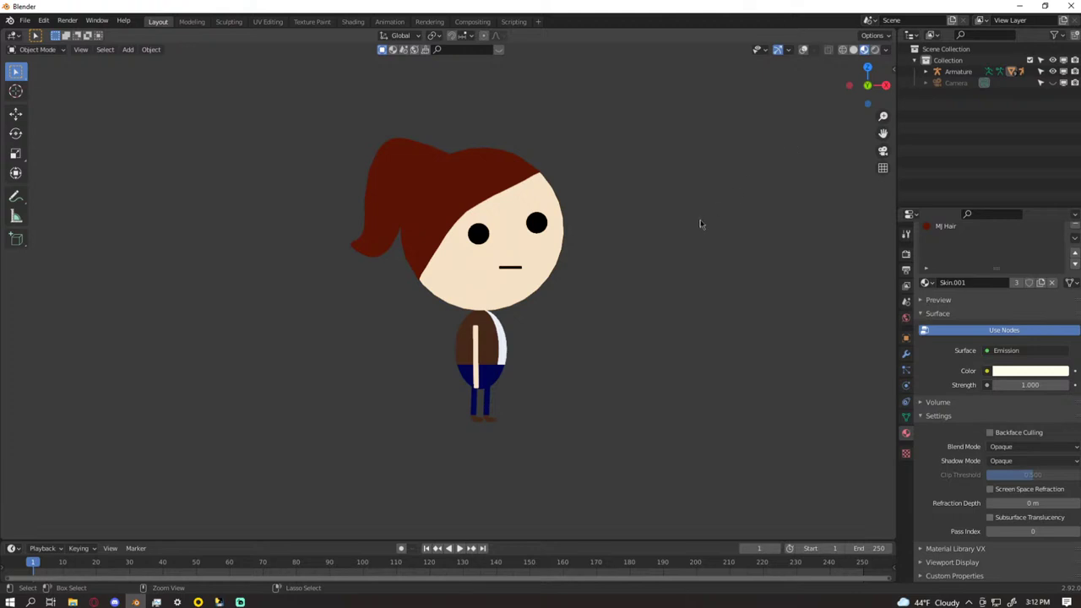
- Save the file as SpiderMan.blend in the desktop folder BlenderProjects\PS4Stuff and close the program
key("ctrl+s")
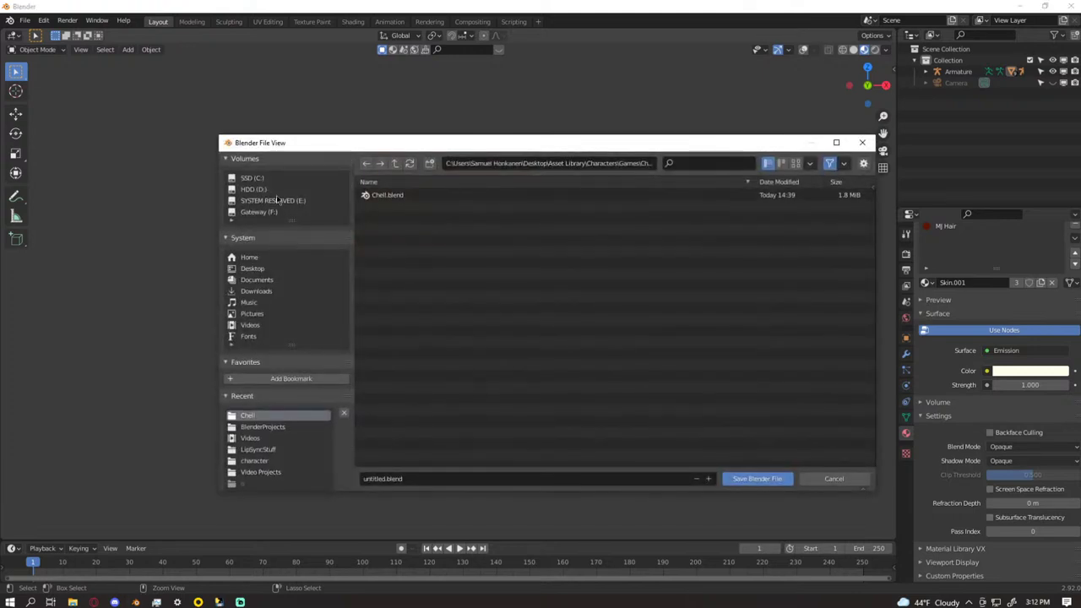
left_click(256, 269)
double_click(407, 218)
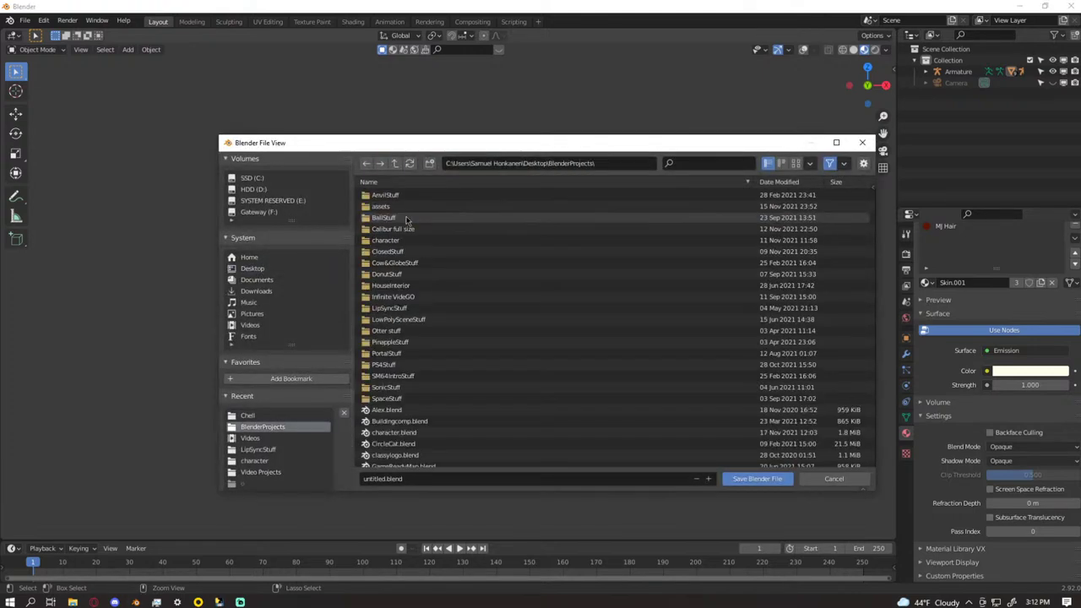
double_click(410, 366)
left_click(473, 479)
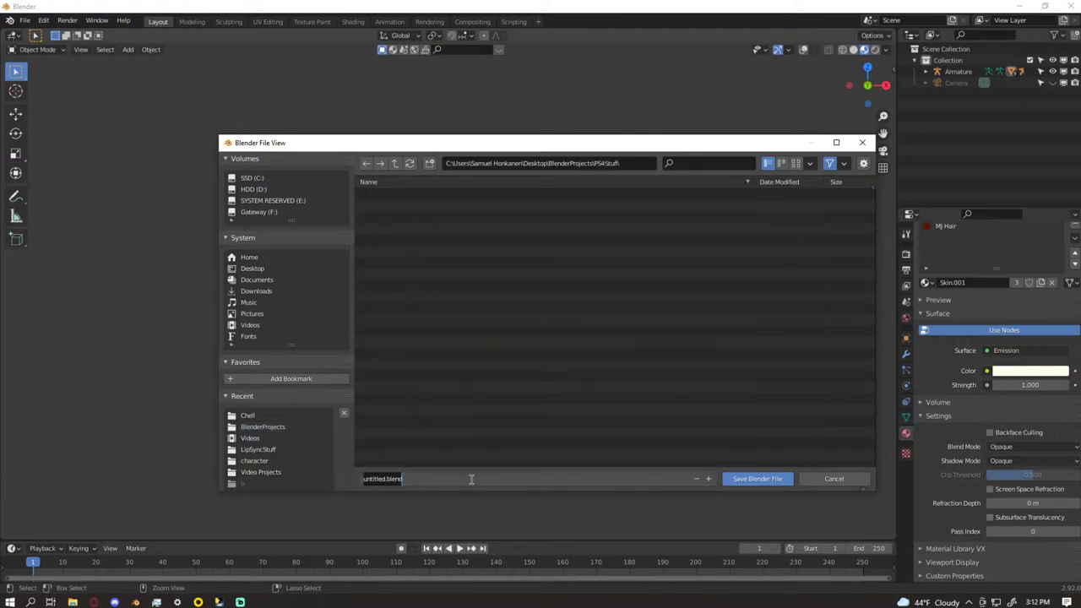
type("S")
left_click(767, 485)
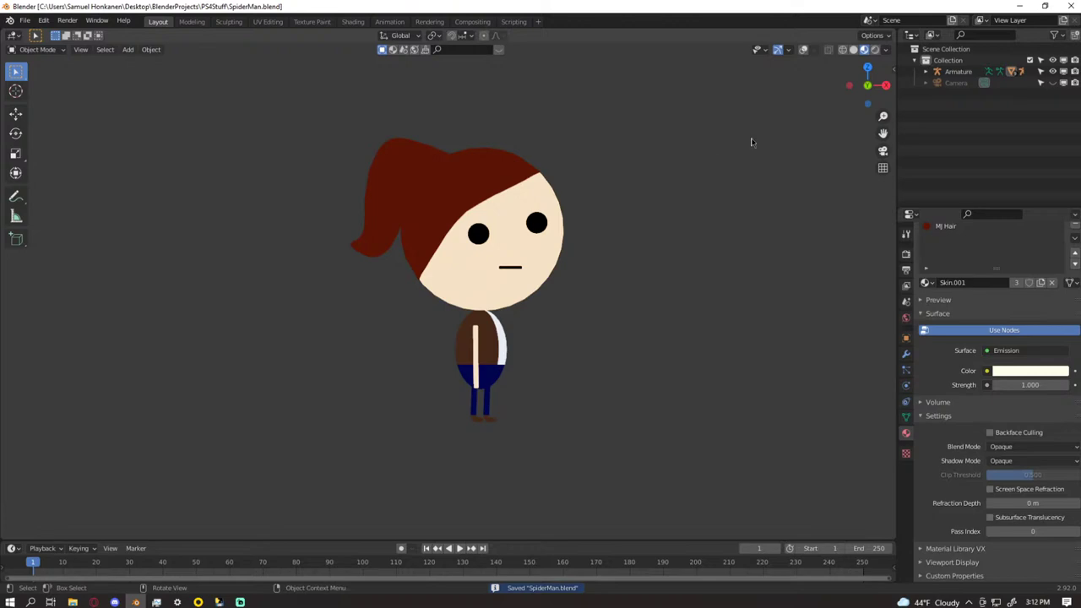
left_click(1069, 6)
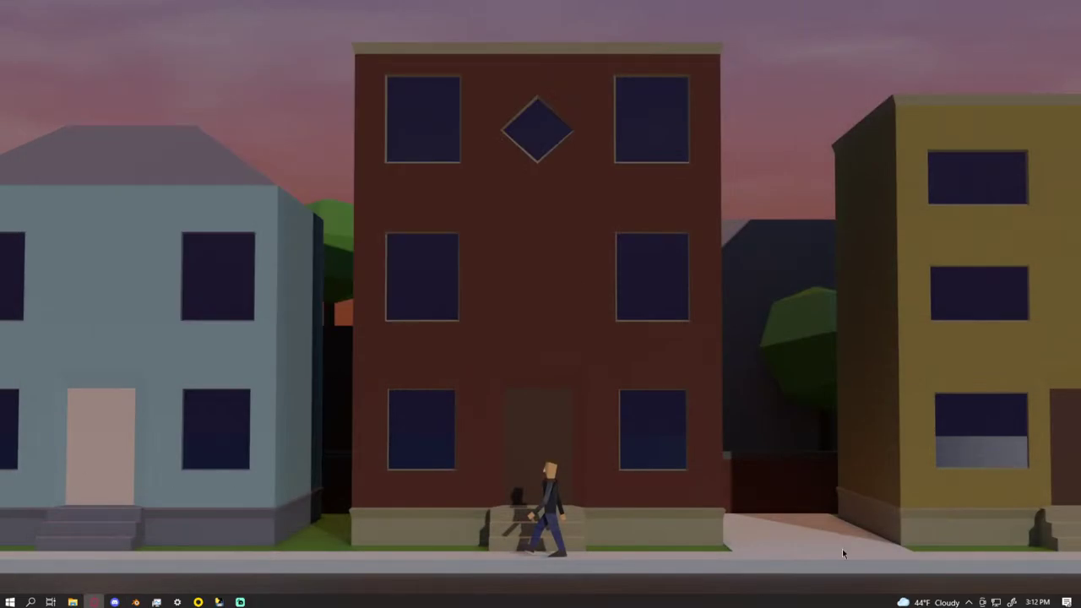
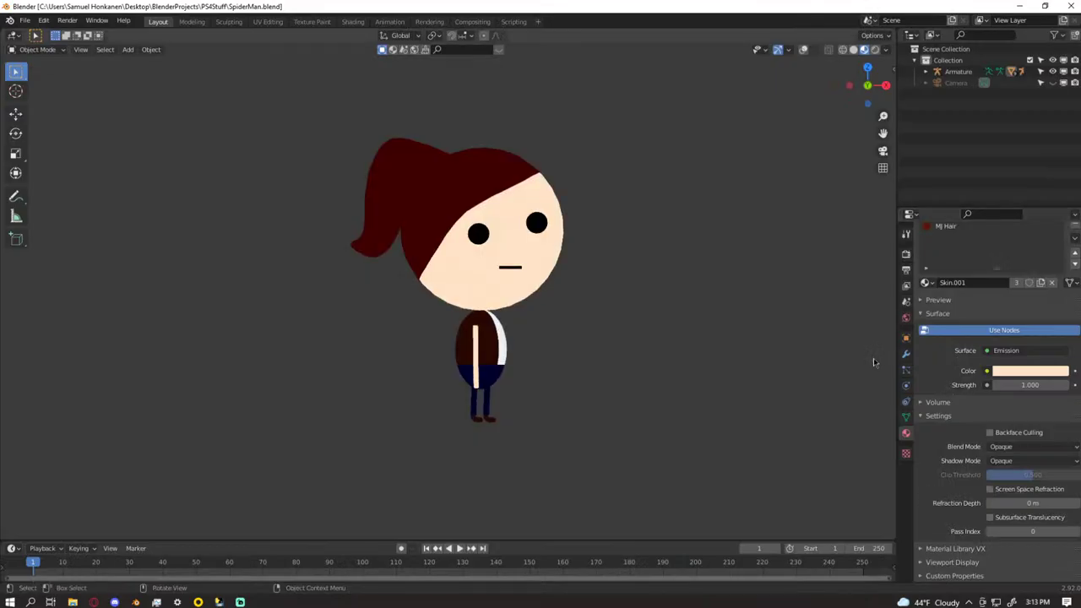
scroll(654, 365, "up", 2)
scroll(655, 368, "down", 2)
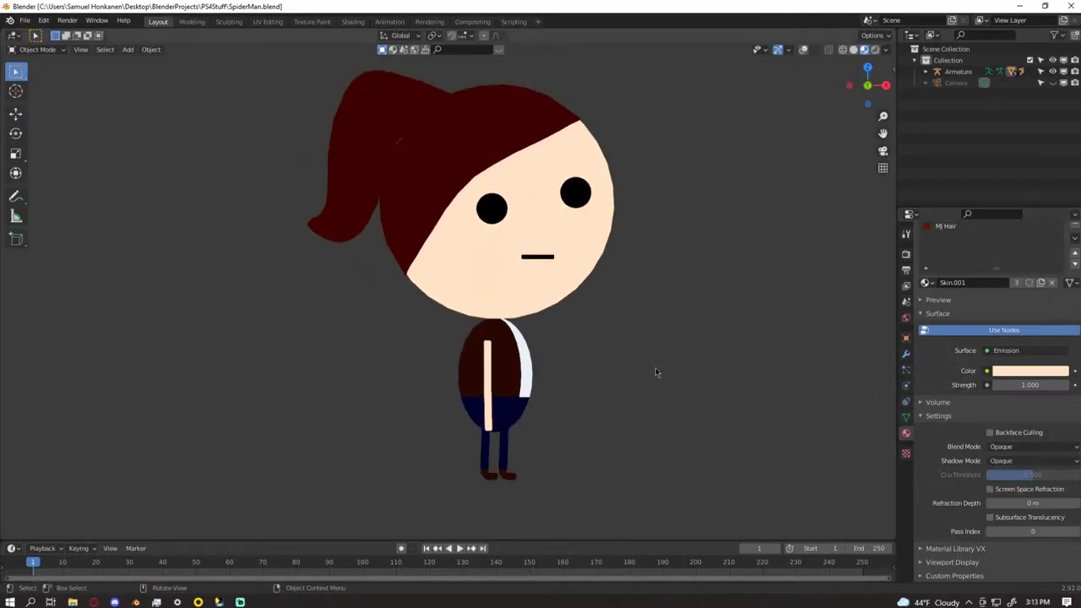
scroll(658, 369, "up", 2)
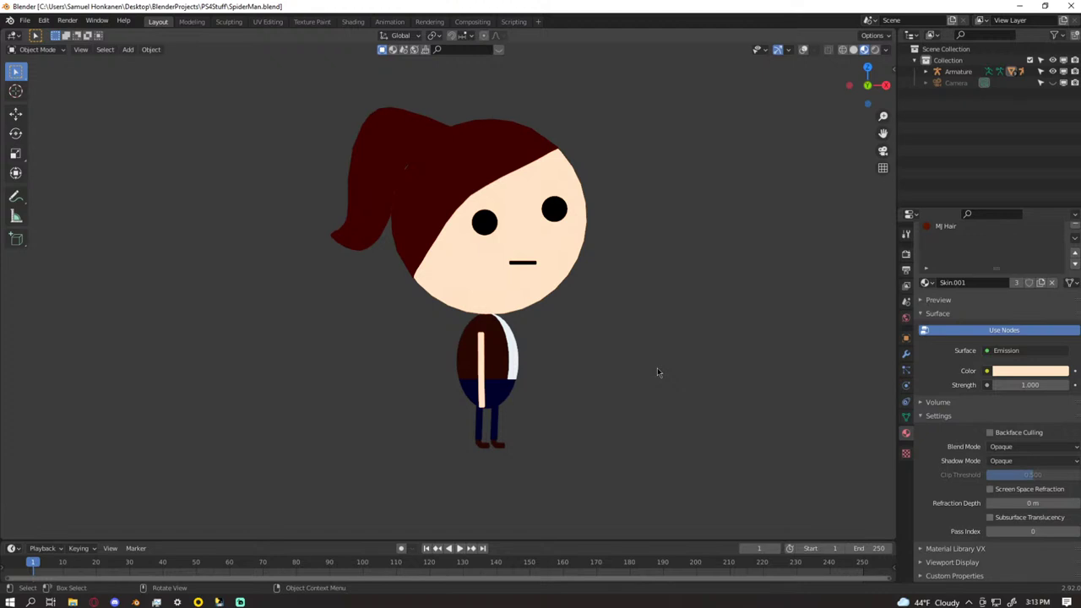
scroll(658, 369, "down", 2)
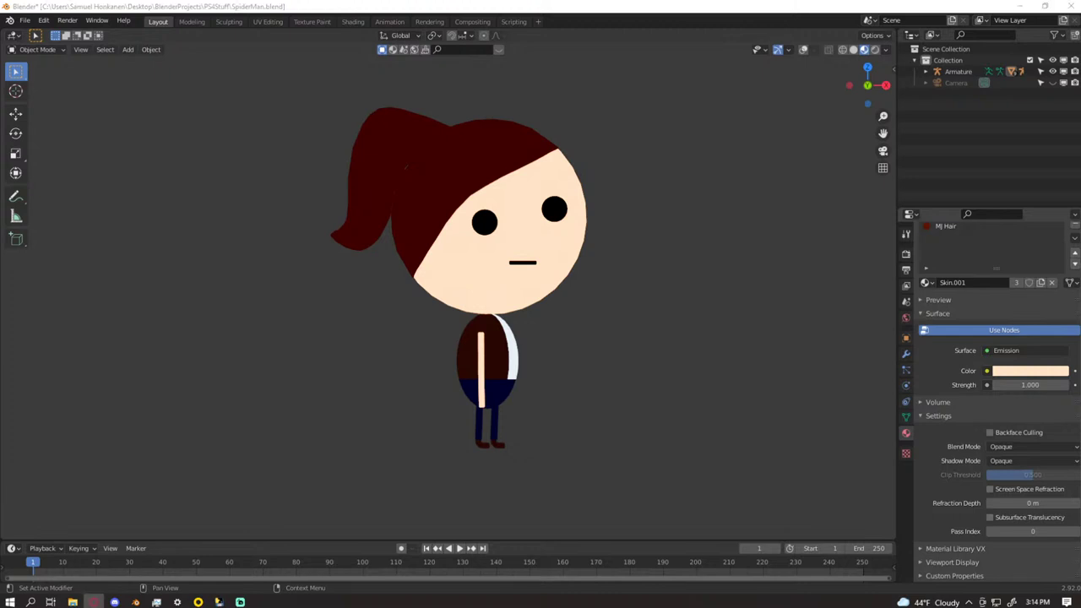
- Try yellow and orange for the head's Skin.001 emission color, ending on light peach with hue 0.027, saturation 0.893 and value 5.000
left_click(575, 251)
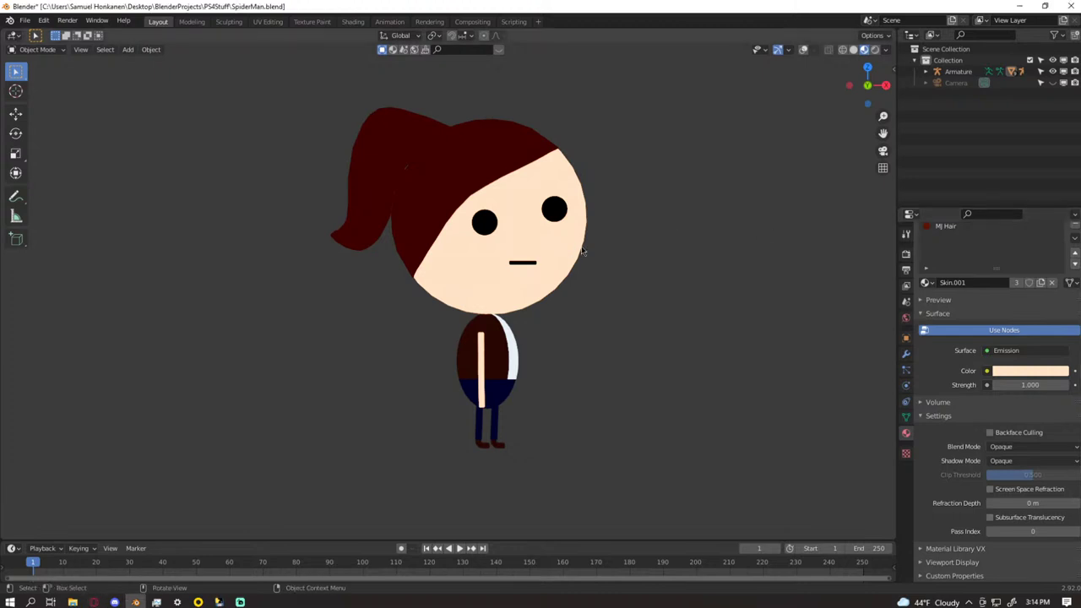
left_click(1026, 370)
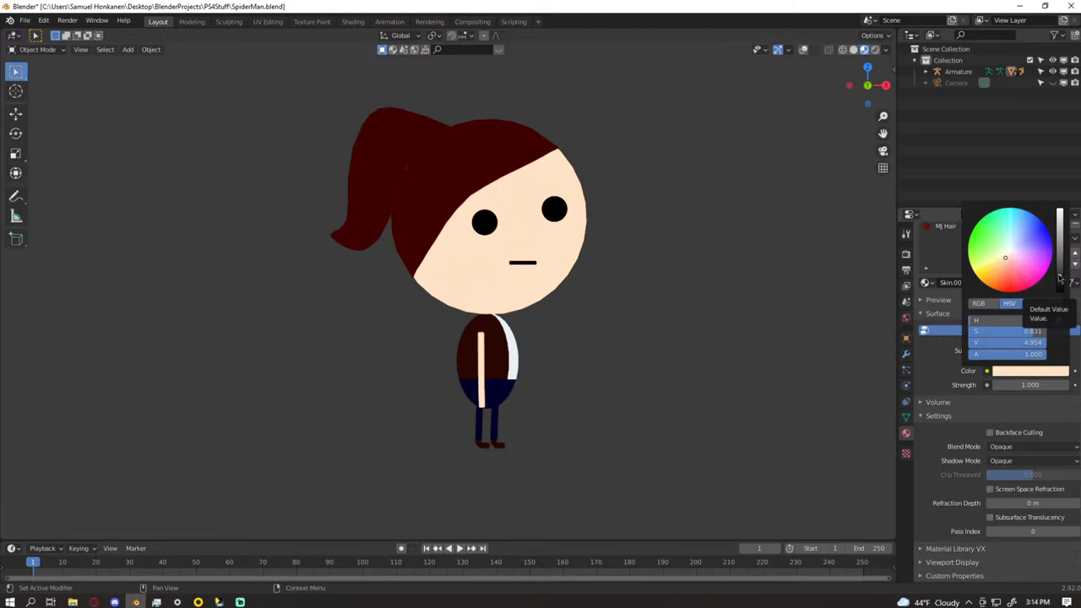
left_click(1005, 265)
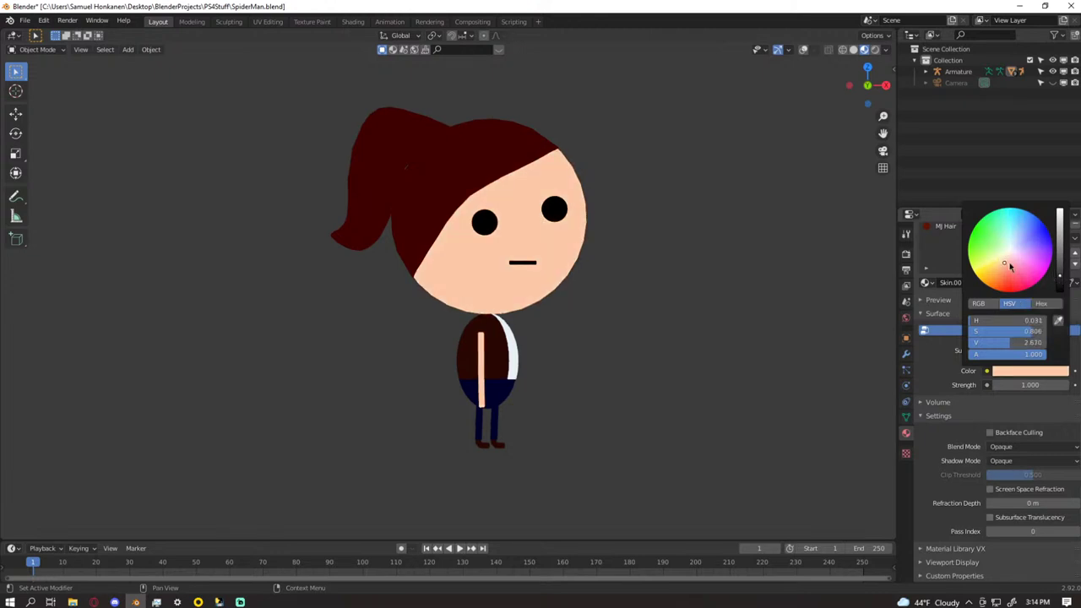
left_click(978, 266)
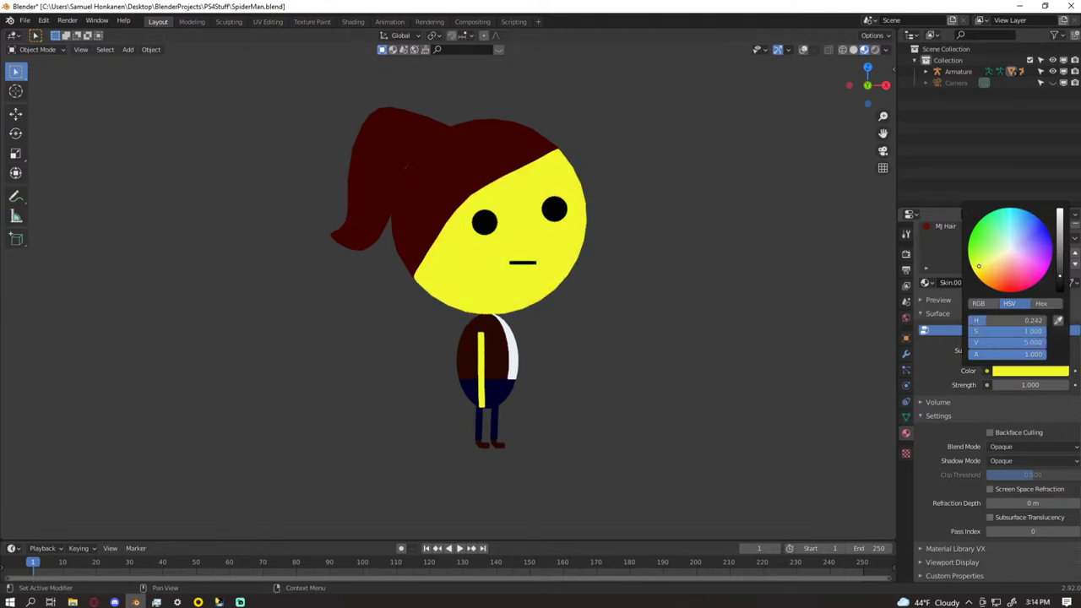
left_click_drag(1018, 321, 969, 321)
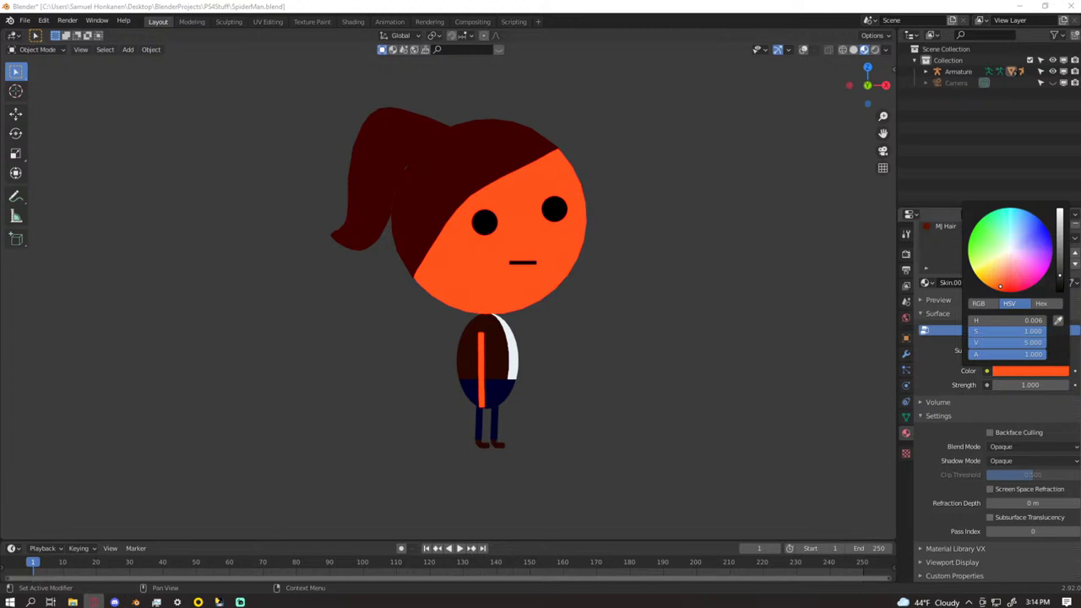
mouse_move(1008, 341)
left_mouse_down()
mouse_move(979, 341)
mouse_move(1030, 331)
mouse_move(986, 331)
mouse_move(1010, 320)
mouse_move(998, 331)
left_mouse_up()
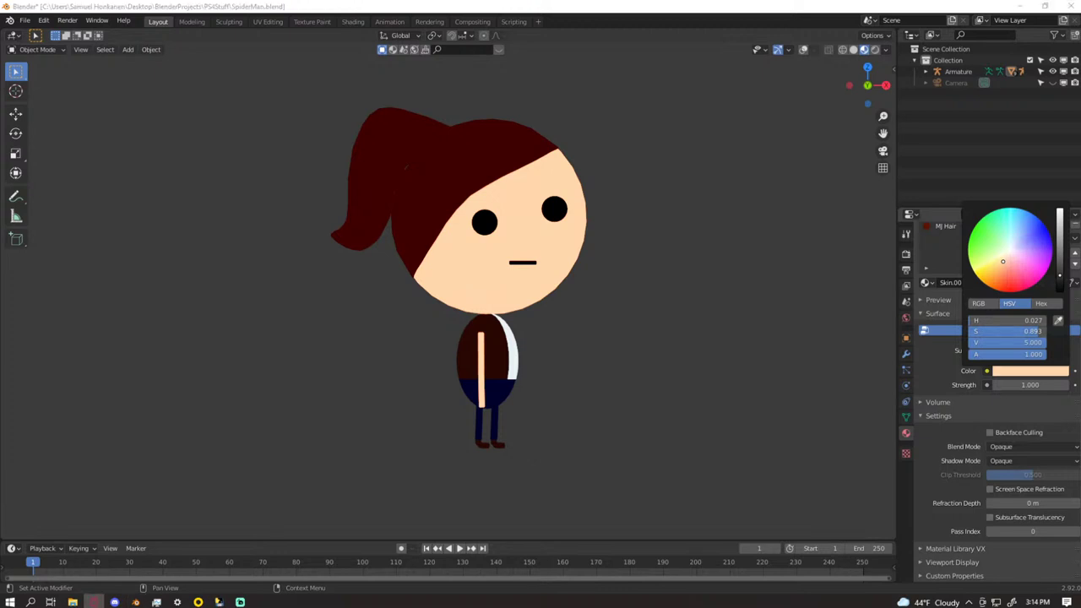
left_click(824, 142)
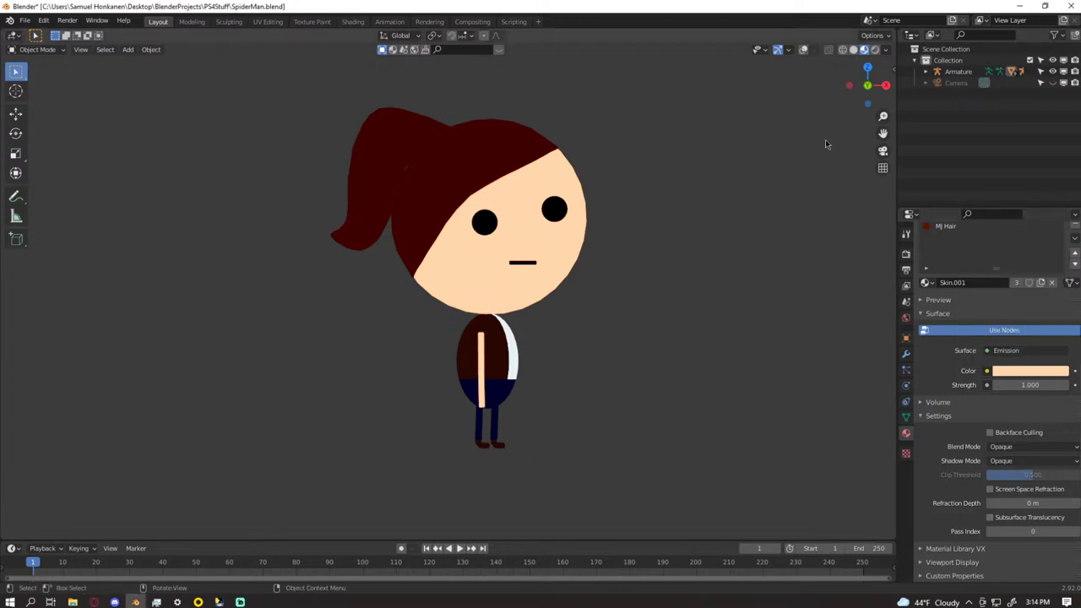
- Adjust the Skin.001 emission color to a pinkish peach with hue 0.020 and saturation 0.850
left_click(1013, 372)
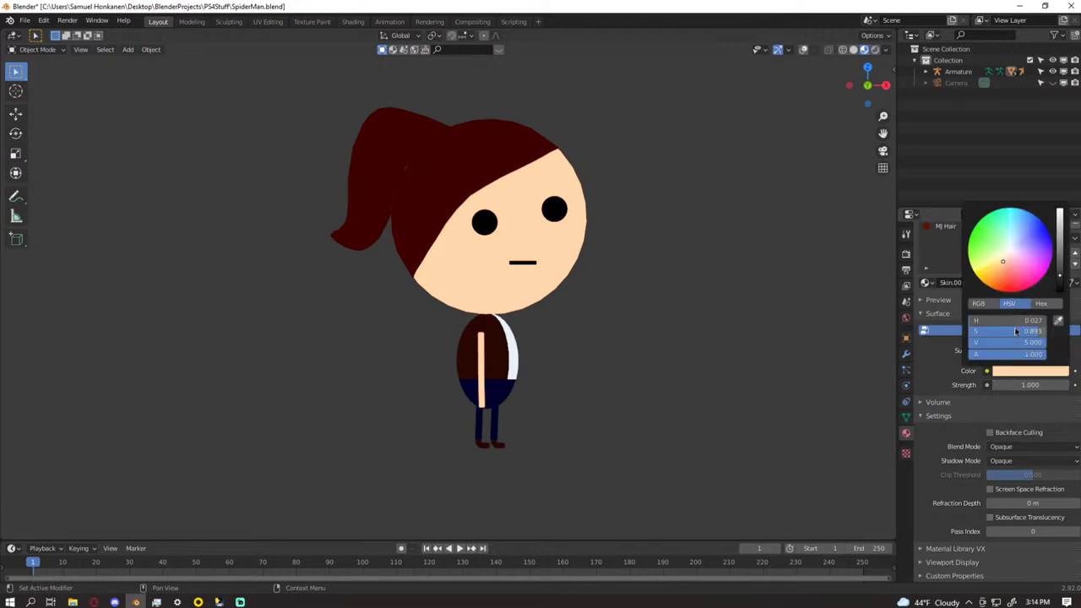
left_click_drag(1008, 320, 1009, 320)
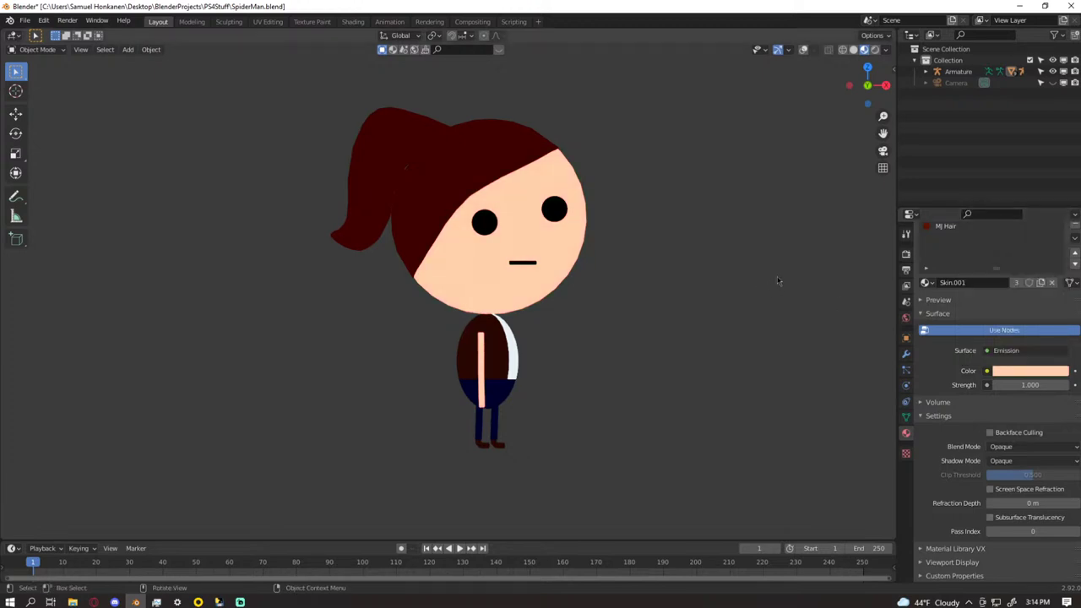
left_click(1034, 374)
mouse_move(1031, 331)
left_mouse_down()
mouse_move(1003, 342)
mouse_move(1046, 331)
mouse_move(987, 342)
mouse_move(1012, 342)
mouse_move(1010, 320)
left_mouse_up()
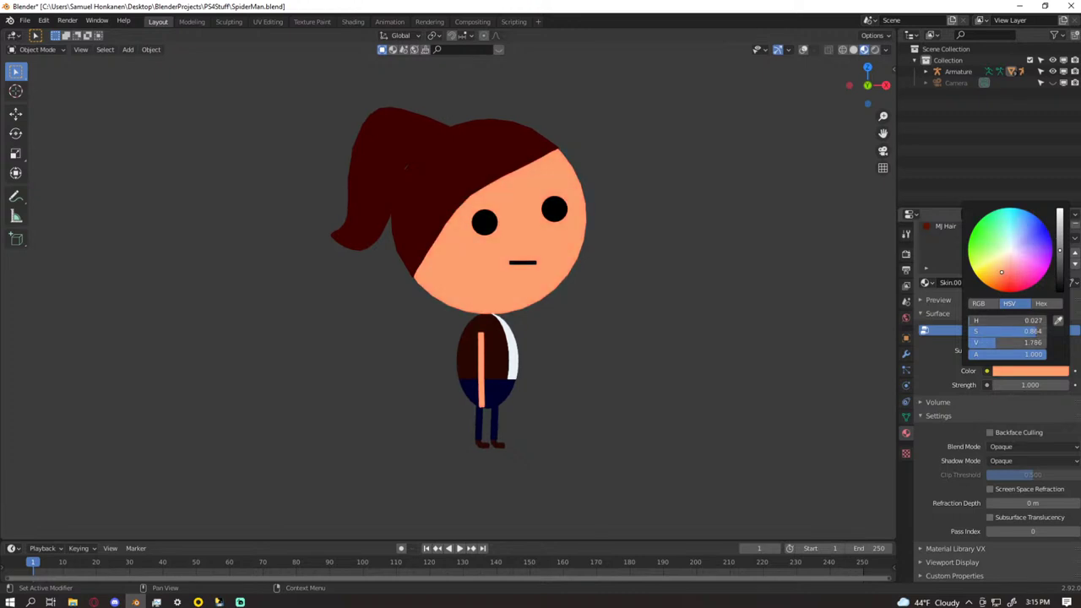
left_click_drag(1008, 320, 1053, 342)
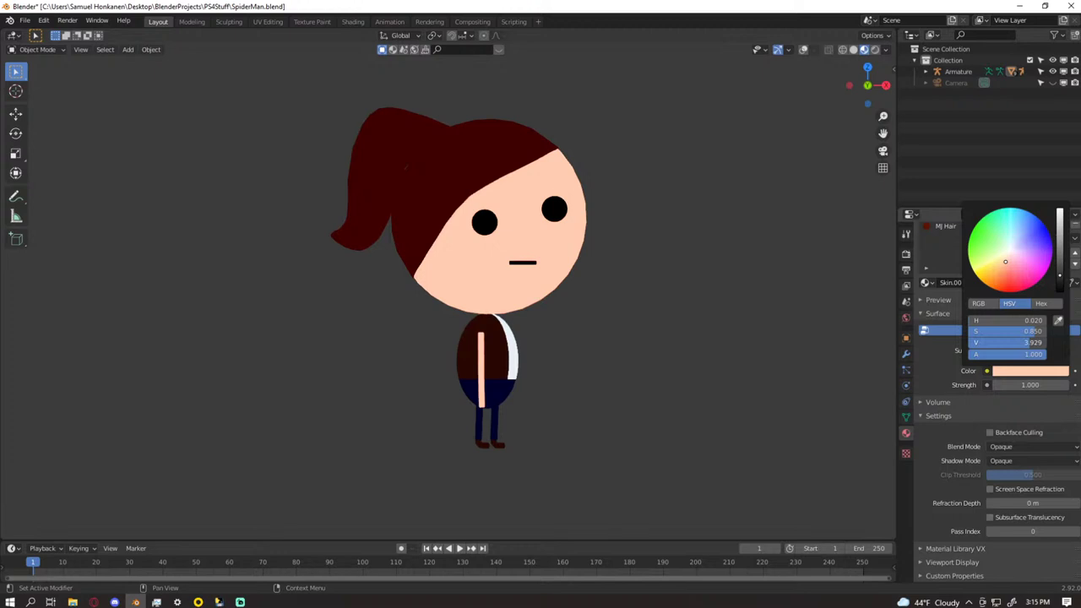
left_click(1022, 341)
key("Return")
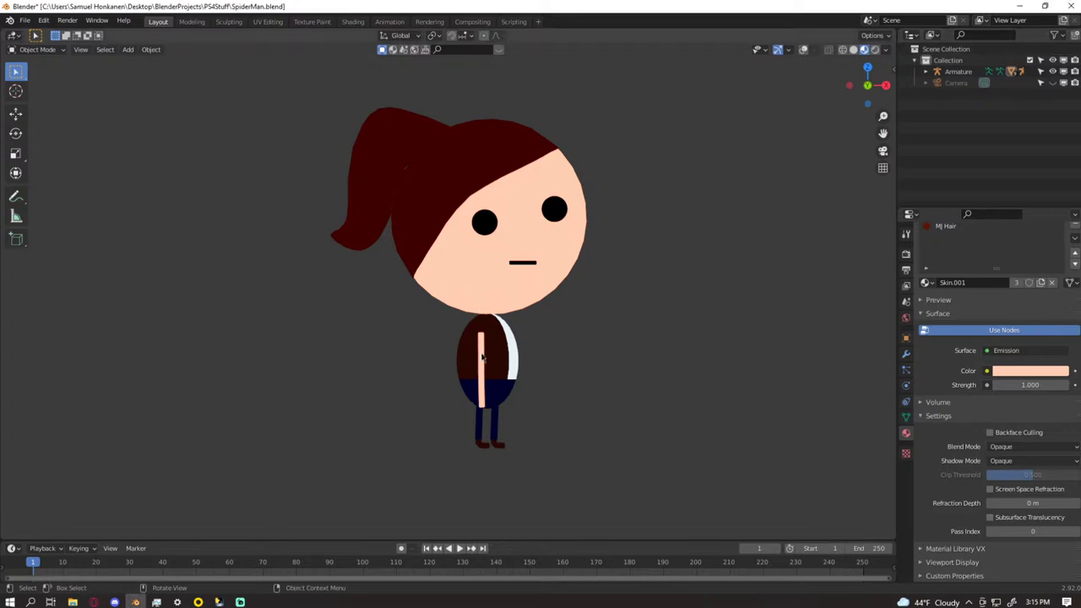
- Try an orange-brown for the MJ Hair emission color and settle on dark red with hue 0.013, saturation 0.900 and value 0.150
scroll(945, 283, "up", 2)
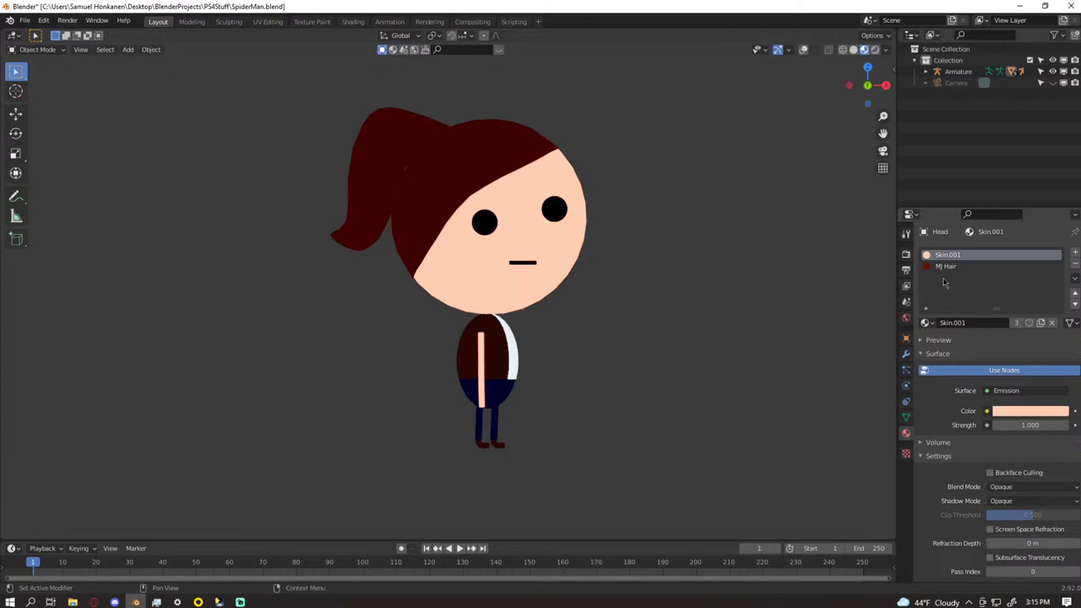
left_click(959, 267)
left_click(1028, 414)
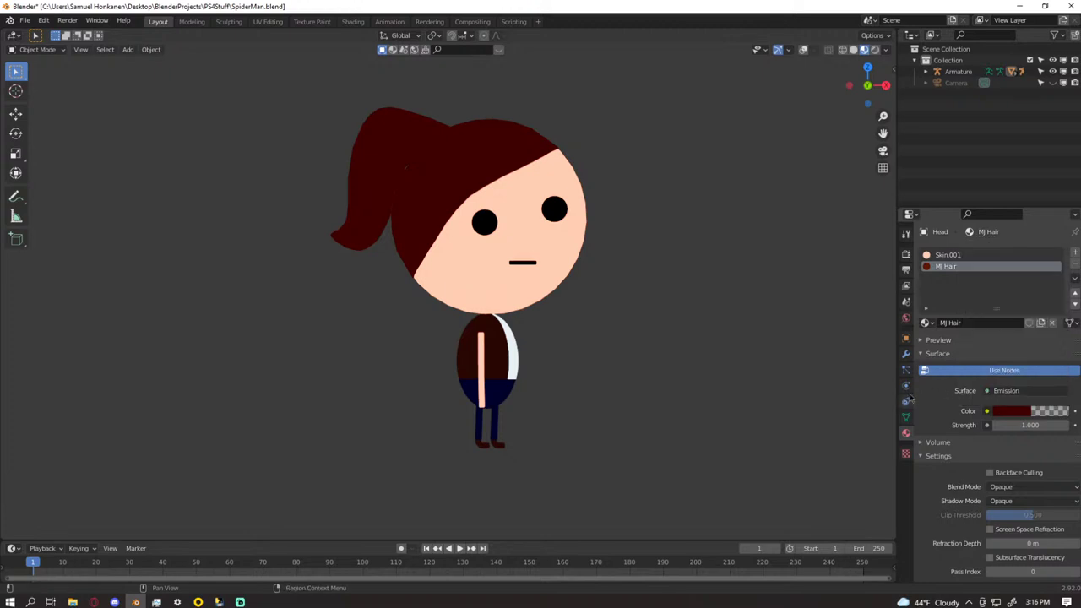
left_click(1014, 410)
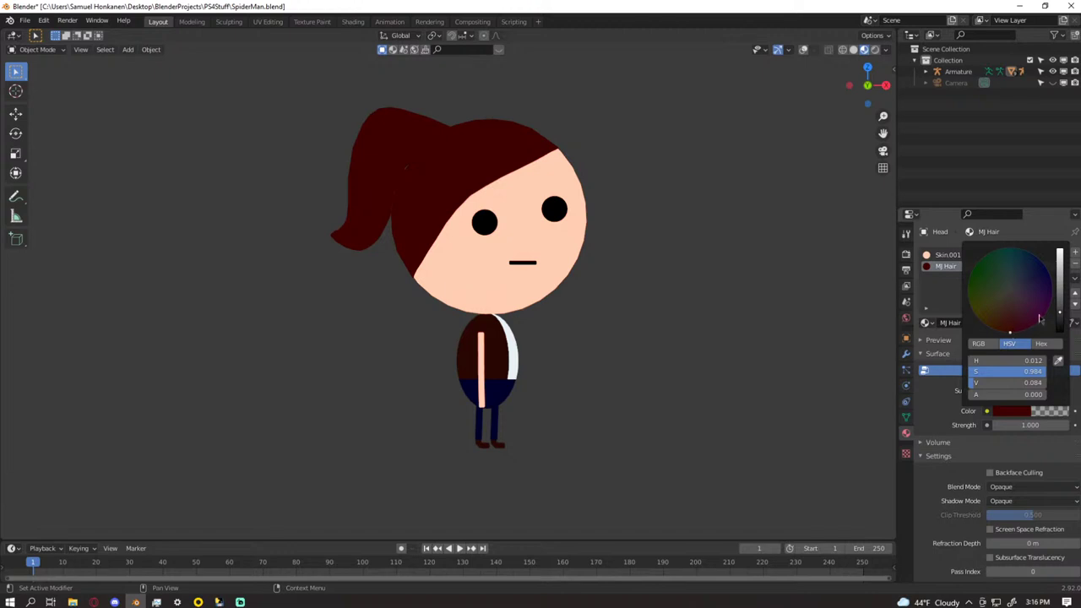
mouse_move(1011, 332)
left_mouse_down()
mouse_move(1011, 316)
mouse_move(998, 331)
left_mouse_up()
left_click_drag(1060, 317, 1061, 302)
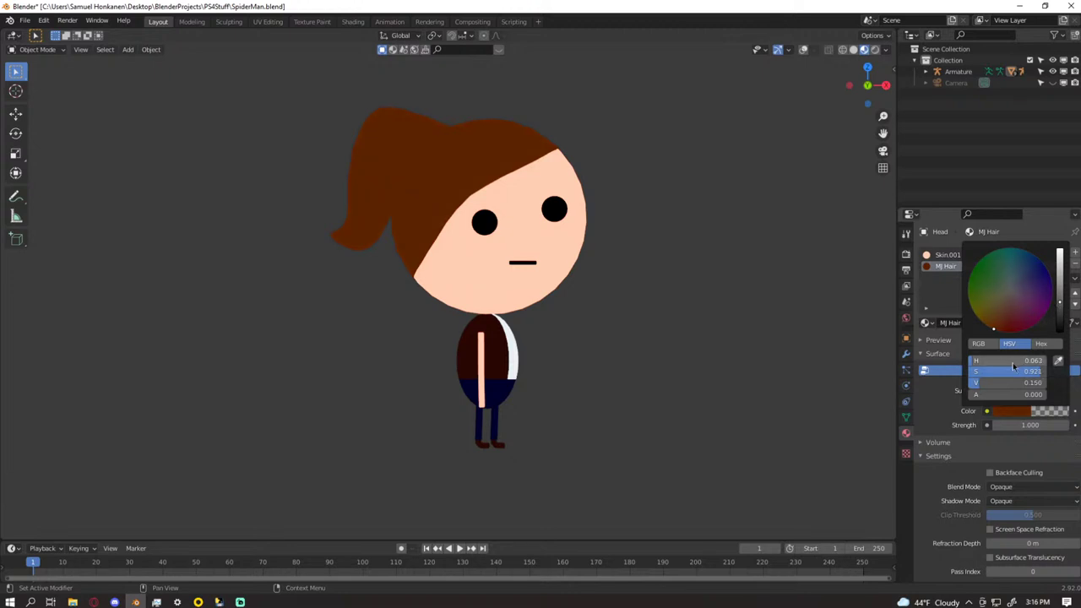
mouse_move(1013, 362)
left_mouse_down()
mouse_move(1023, 362)
mouse_move(1003, 362)
mouse_move(1009, 377)
mouse_move(997, 371)
mouse_move(1025, 371)
mouse_move(1016, 372)
left_mouse_up()
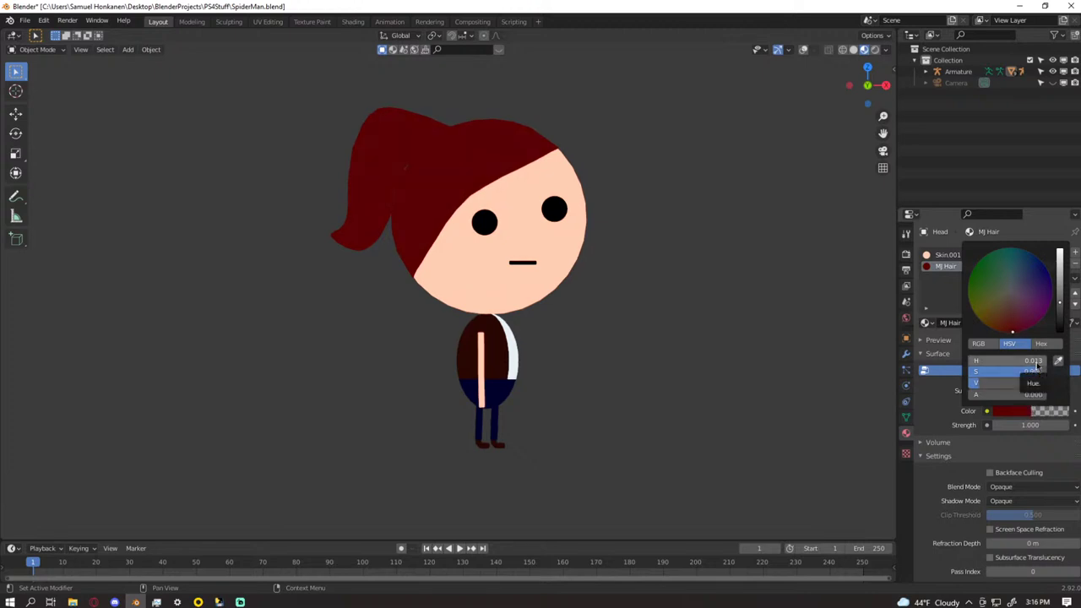
- Try to re-enter the hue of the MJ Hair emission color, and fine-tune the color's brightness value
double_click(1038, 362)
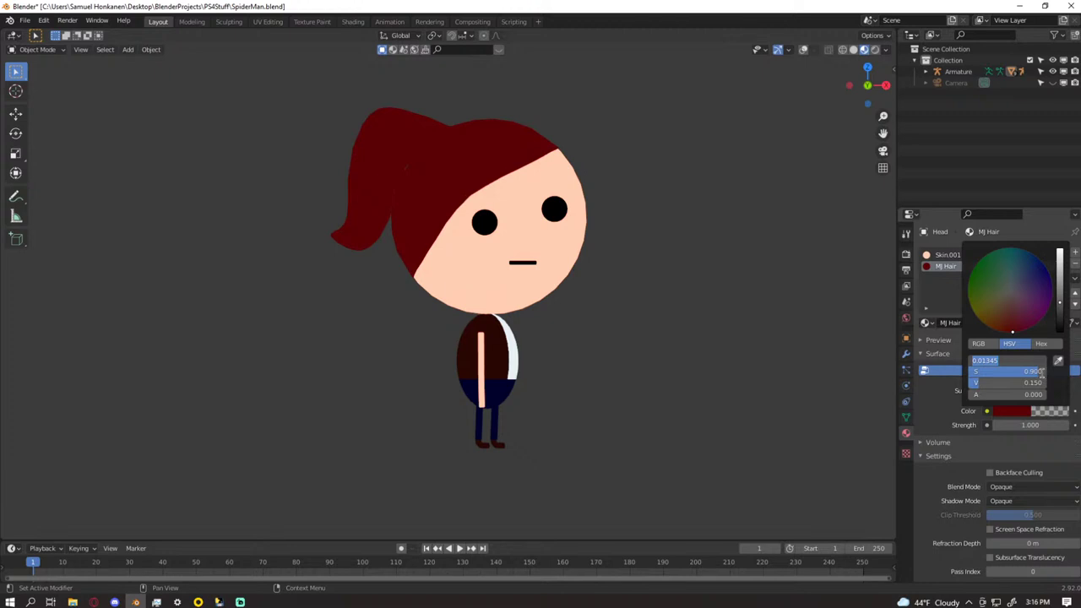
key("BackSpace")
key("Return")
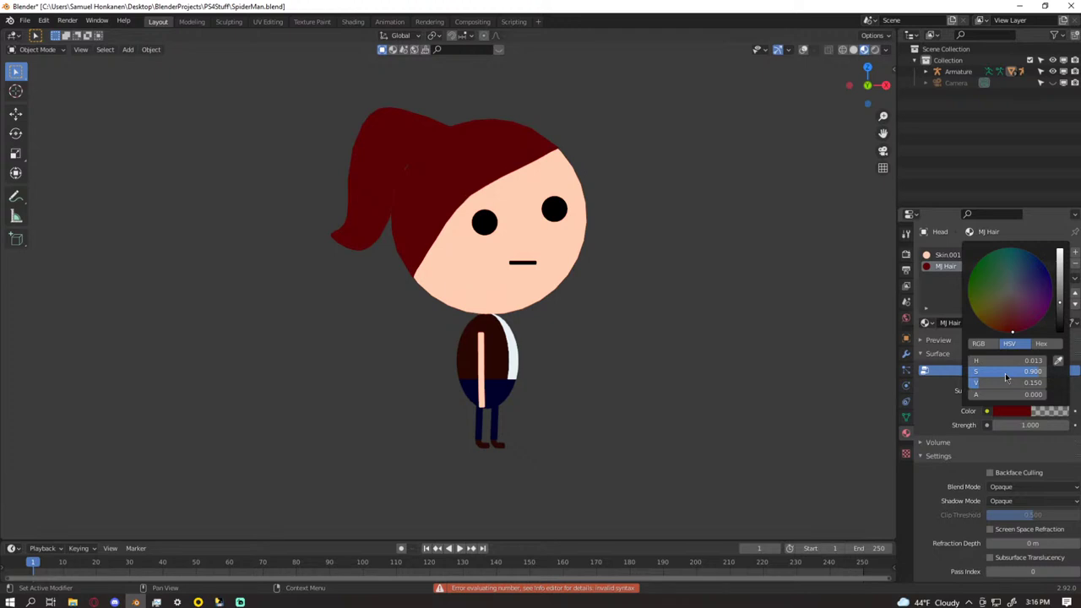
left_click(1026, 361)
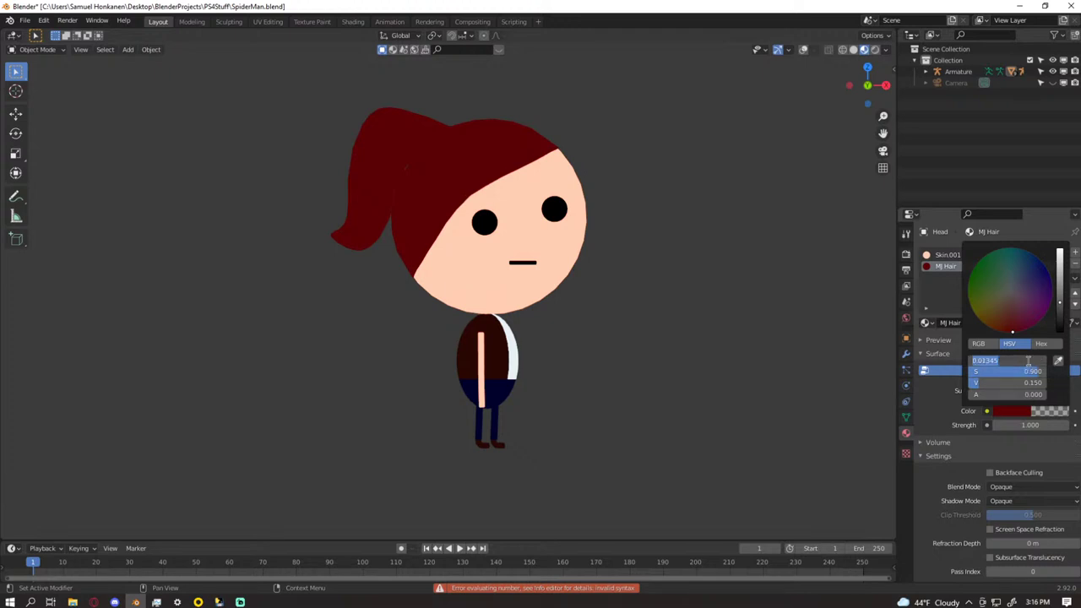
left_click(1006, 361)
left_click(992, 386)
left_click_drag(992, 385, 995, 383)
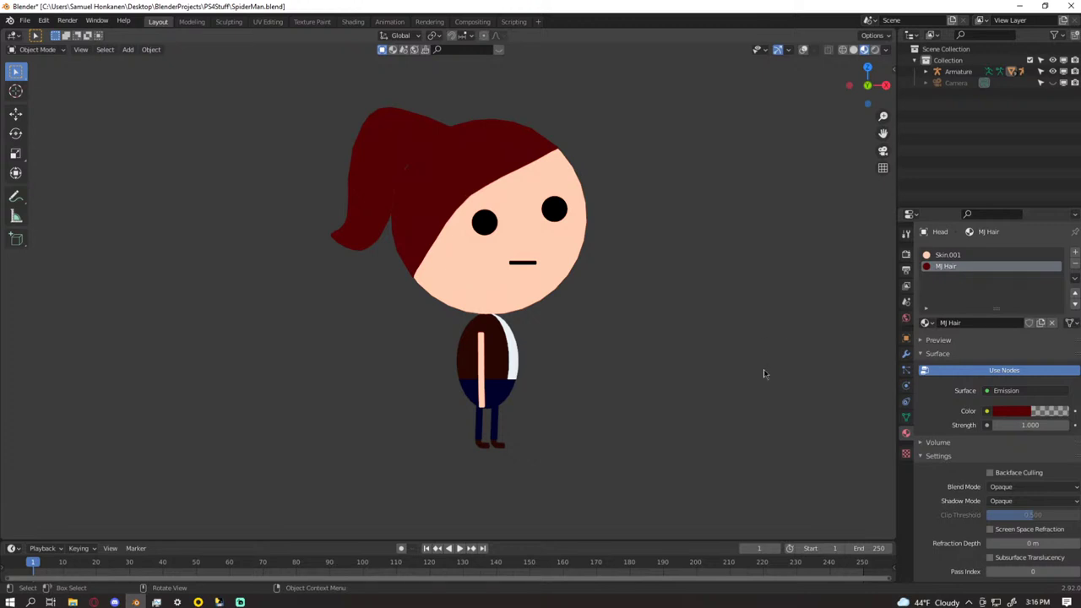
- Select the body and set the MJ Jacket&Shoes emission color to a dark brown with hue 0.069 and value 0.017
left_click(495, 358)
left_click(978, 266)
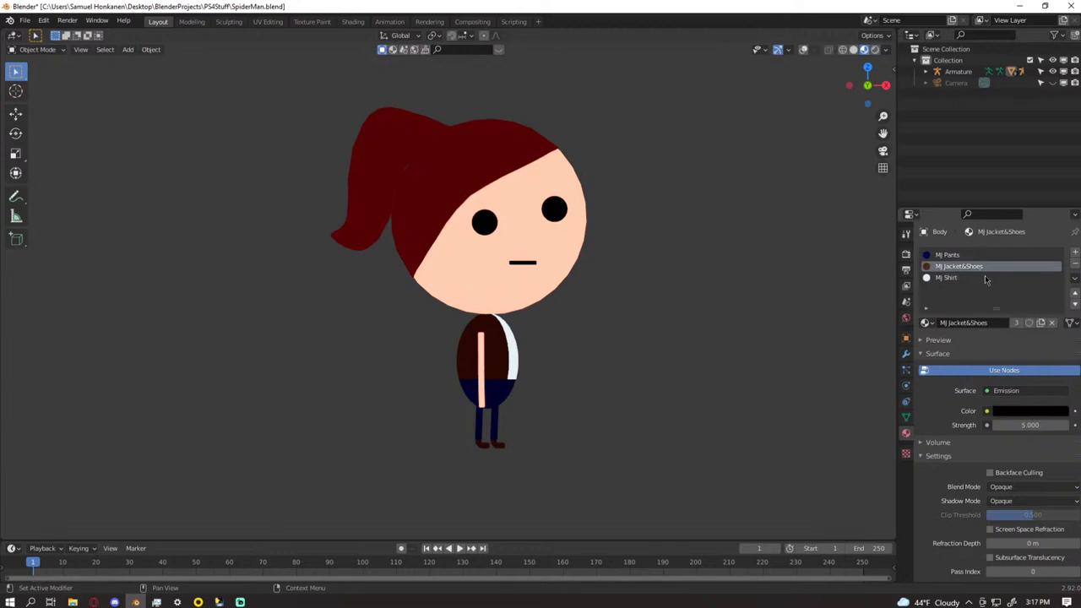
left_click(1036, 411)
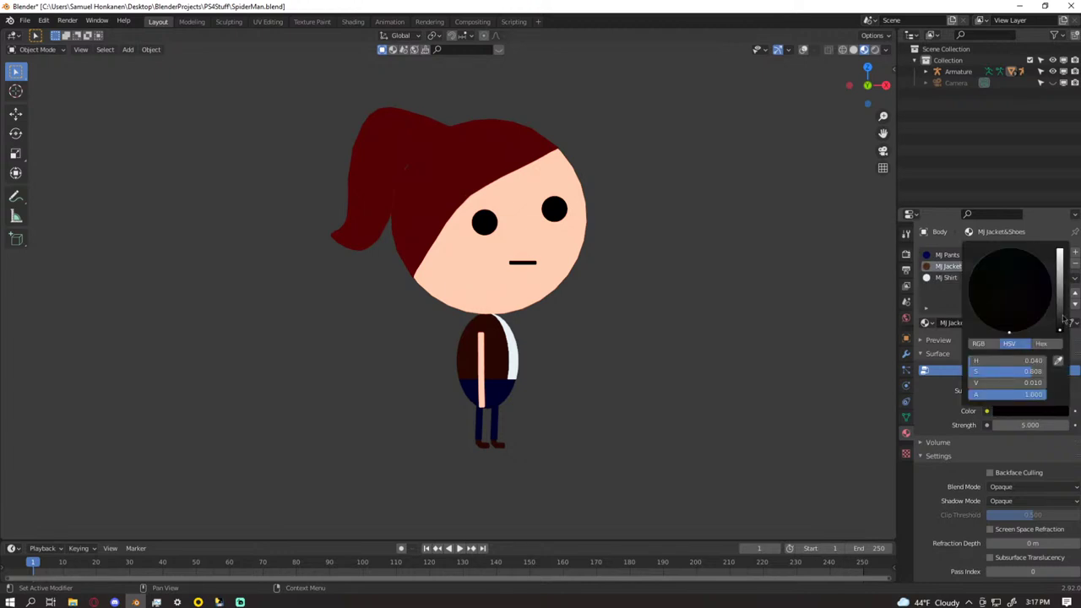
left_click_drag(988, 383, 984, 384)
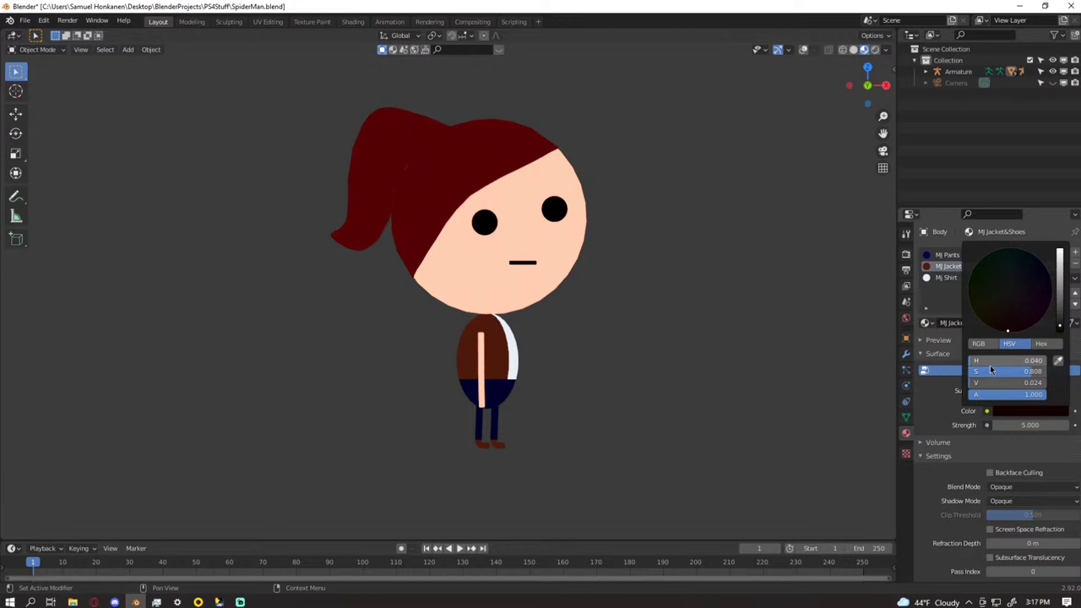
left_click_drag(982, 360, 1009, 360)
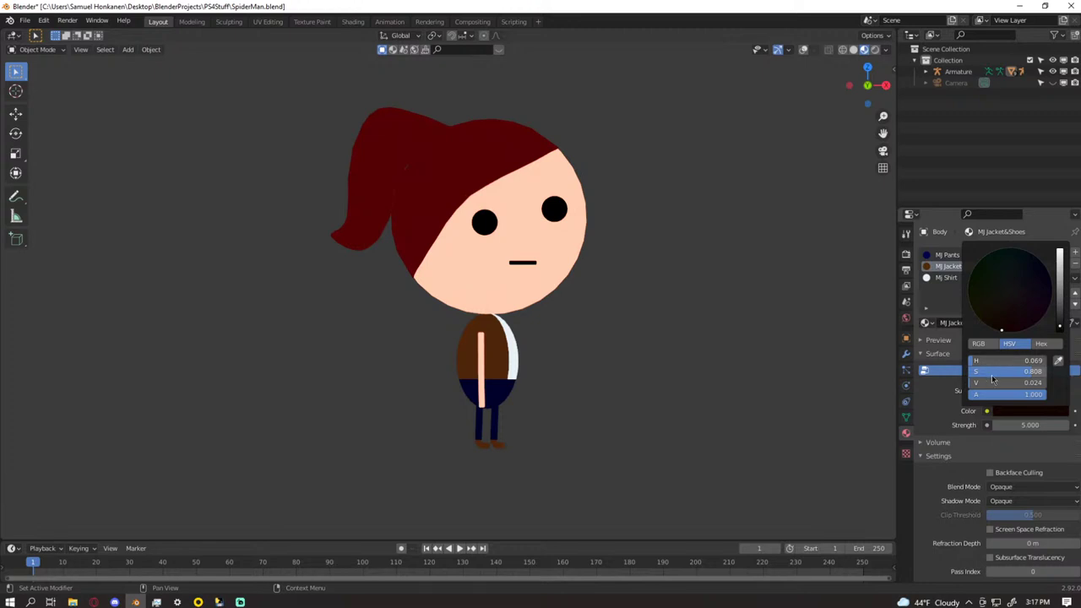
left_click_drag(1009, 383, 1007, 383)
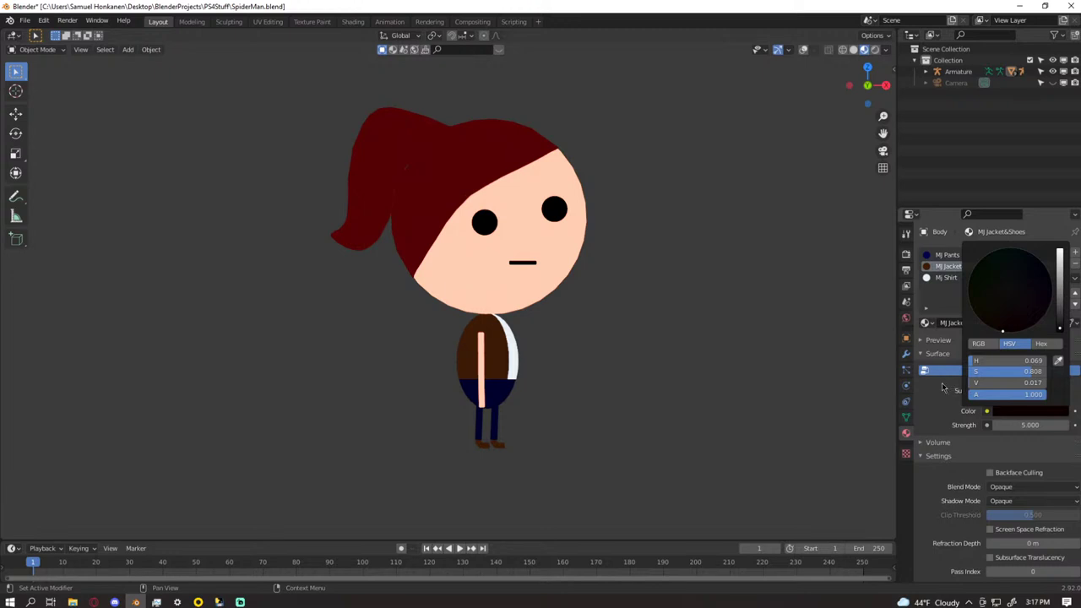
- Close off the dark brown emission color adjustment and rename the MJ Jacket&Shoes material to Brown
left_click(1013, 413)
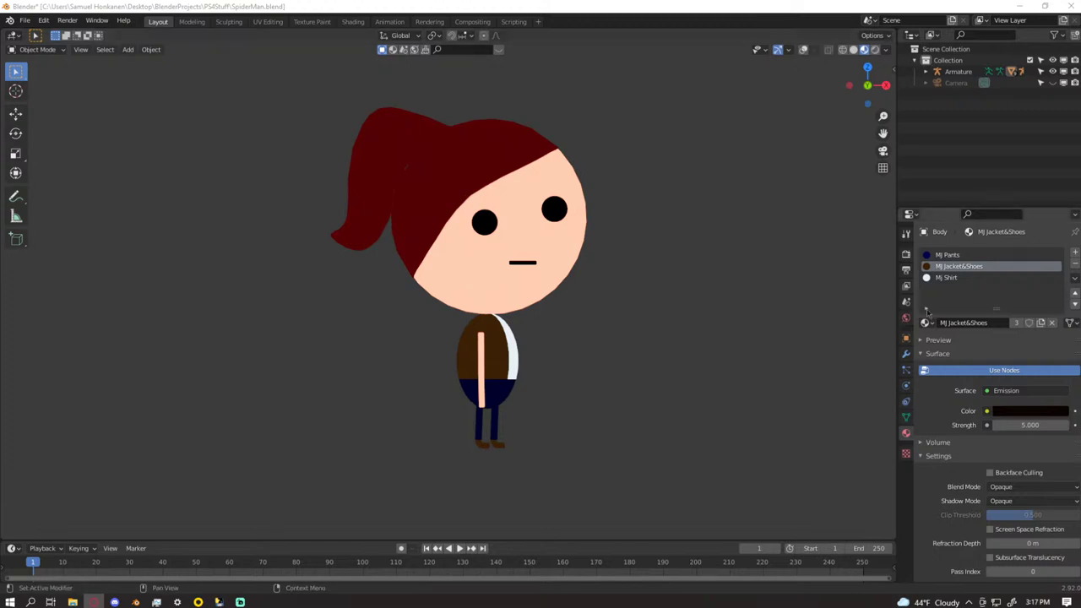
left_click(994, 255)
double_click(995, 266)
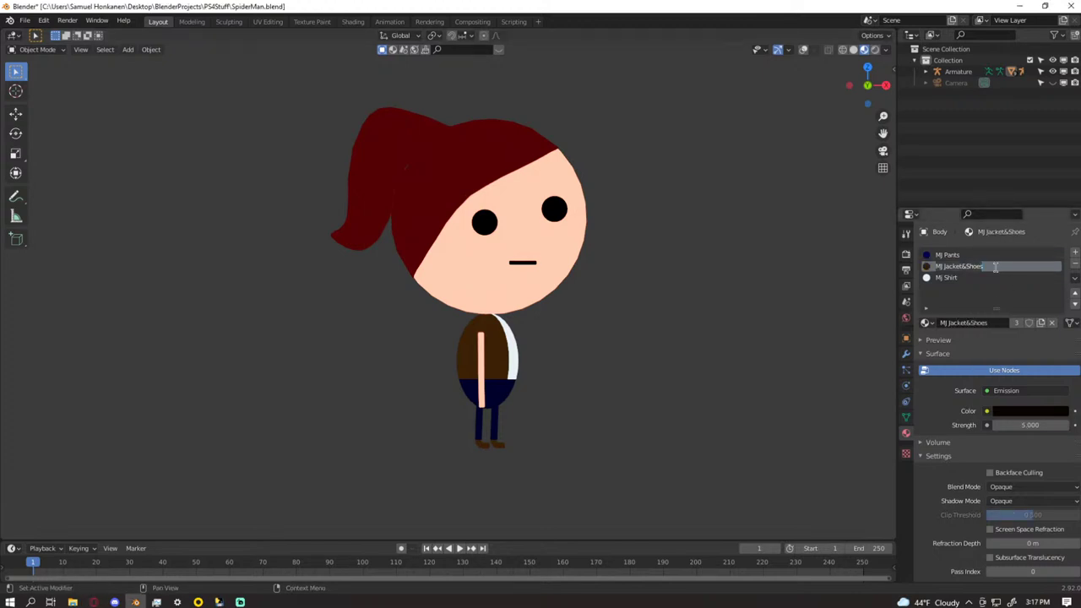
type("Brown")
key("Return")
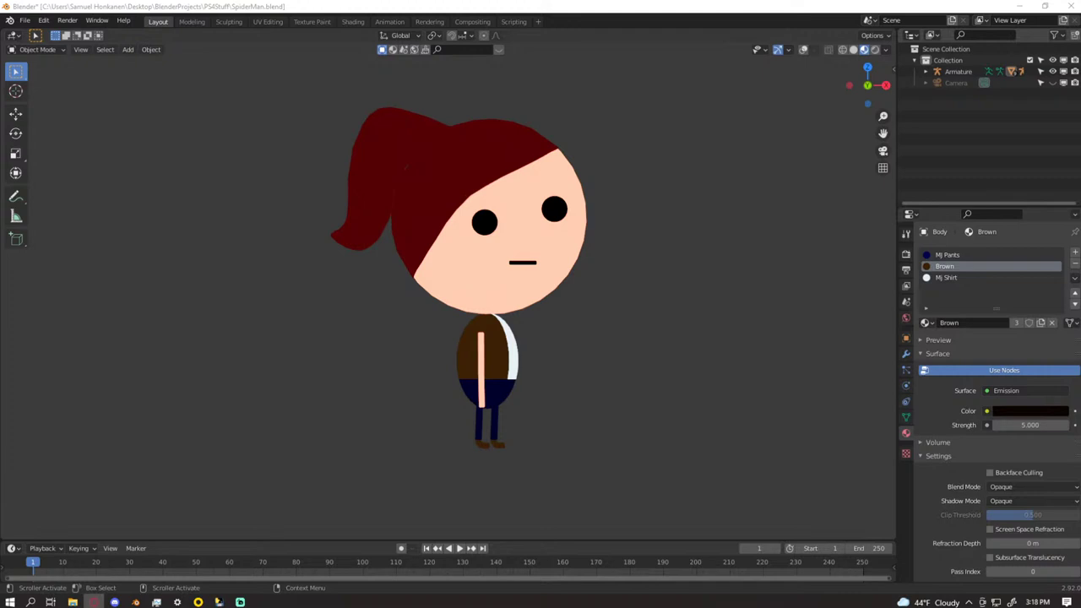
- Select the body, turn the viewport overlays back on and open the body mesh for editing
scroll(520, 418, "up", 1)
left_click(511, 395)
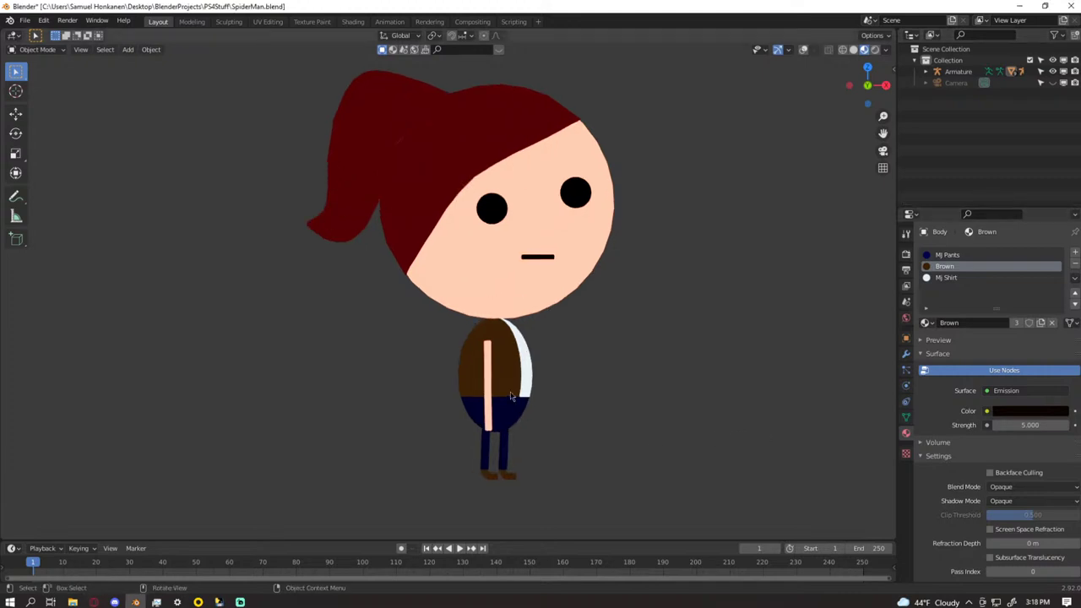
left_click(803, 49)
scroll(629, 405, "up", 3)
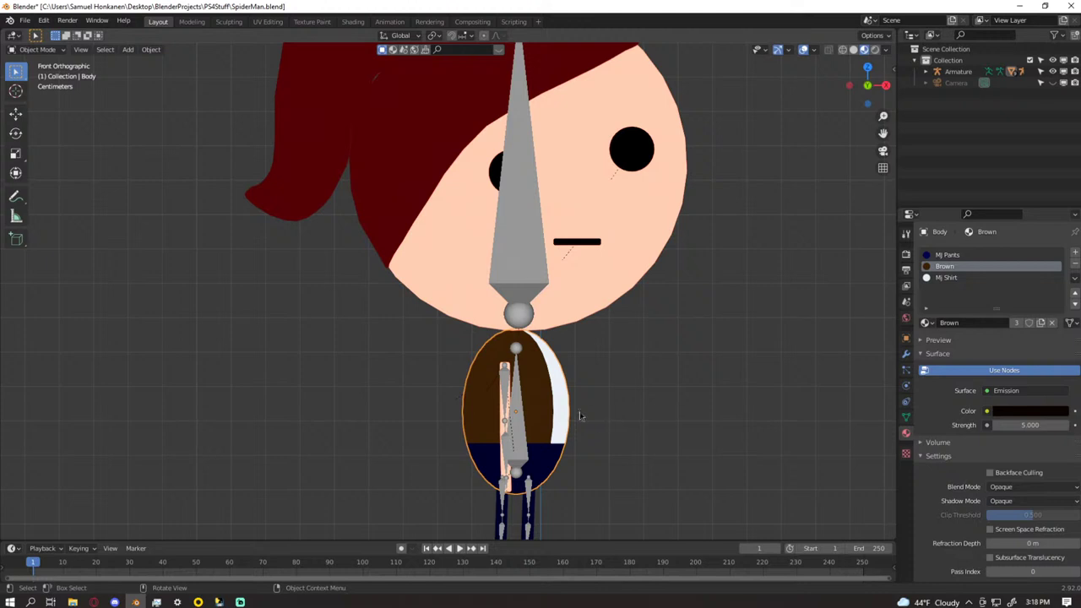
key("Tab")
- Add a new material slot to the body with a new Emission material at strength 5
middle_click_drag(598, 454, 549, 389, "shift")
left_click(1075, 253)
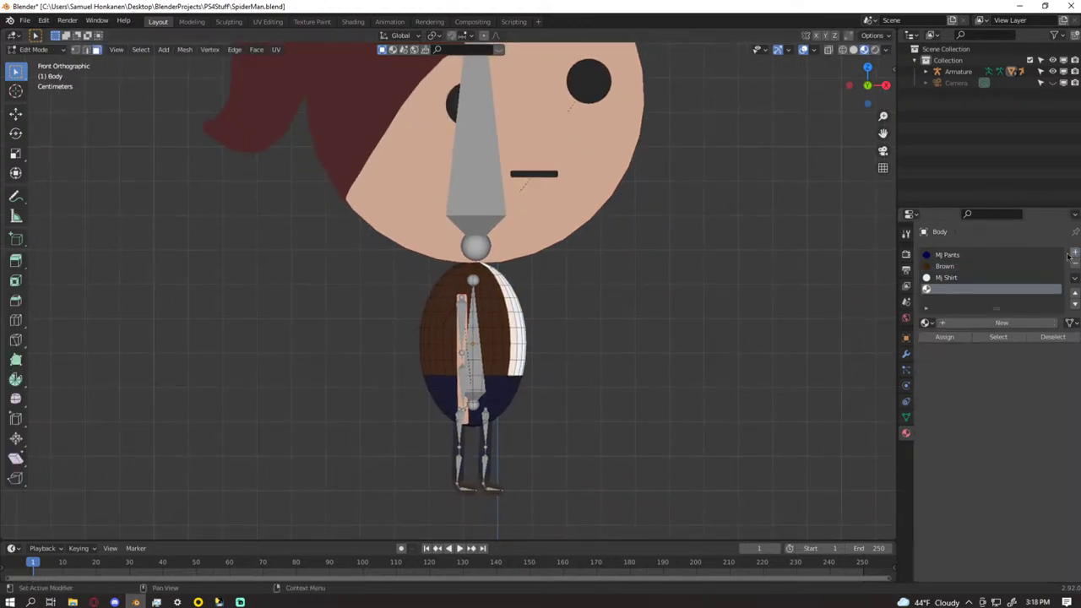
left_click(1001, 323)
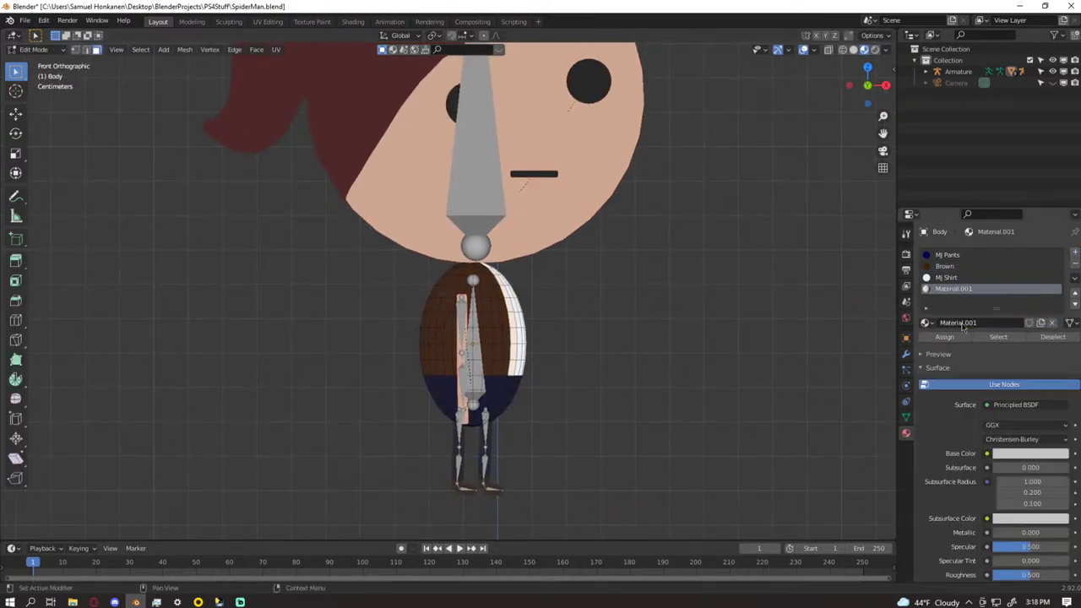
left_click(1015, 404)
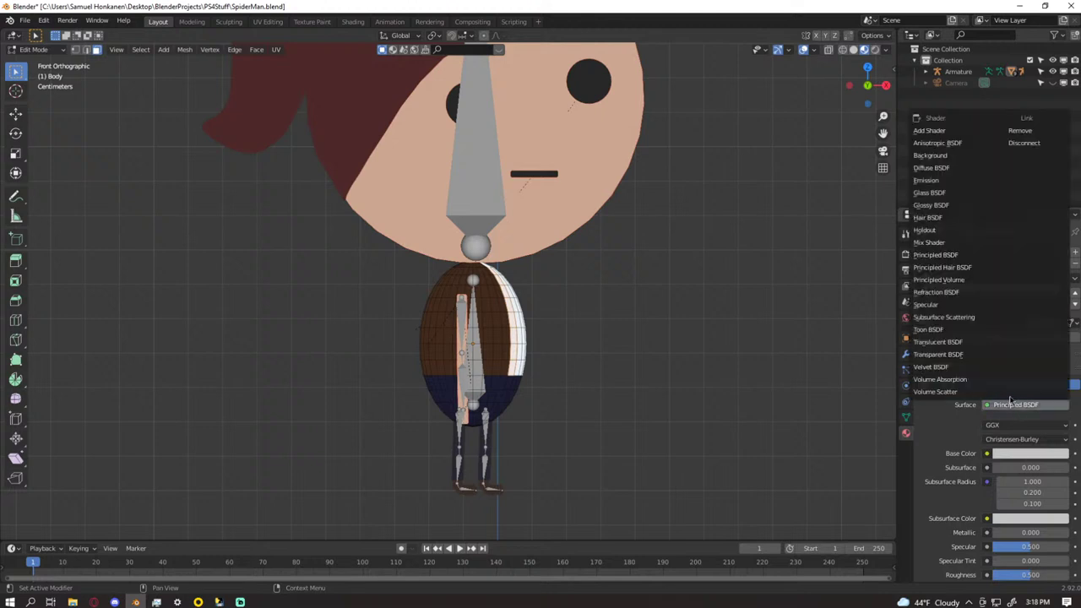
left_click(947, 184)
left_click(1021, 439)
type("5")
key("Return")
- Compare the emission settings of the body's MJ Pants, Brown, Mj Shirt and Material.001 materials
left_click(955, 277)
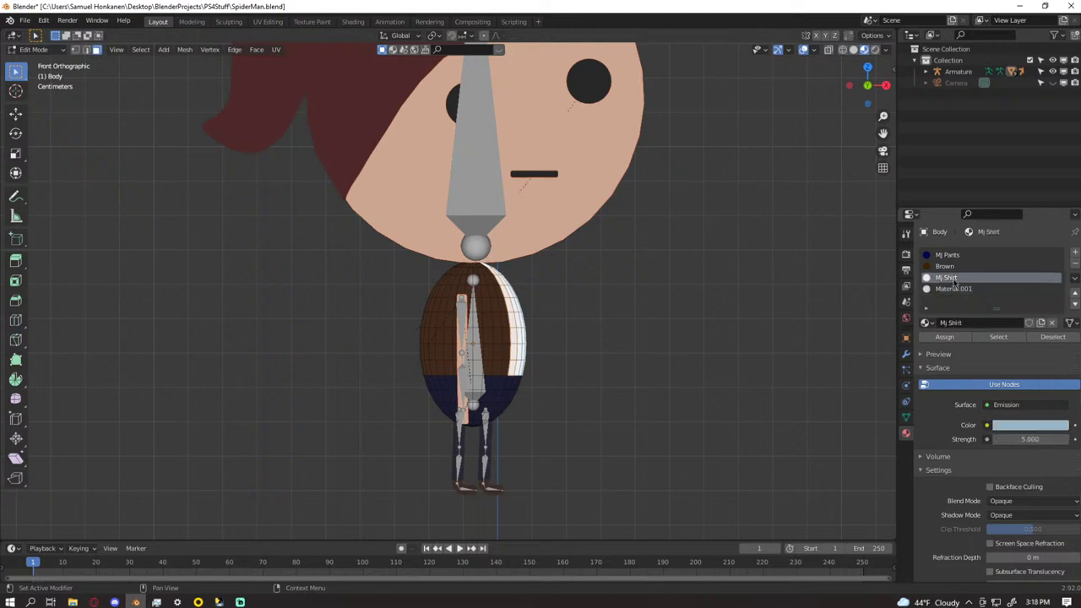
left_click(955, 266)
left_click(954, 256)
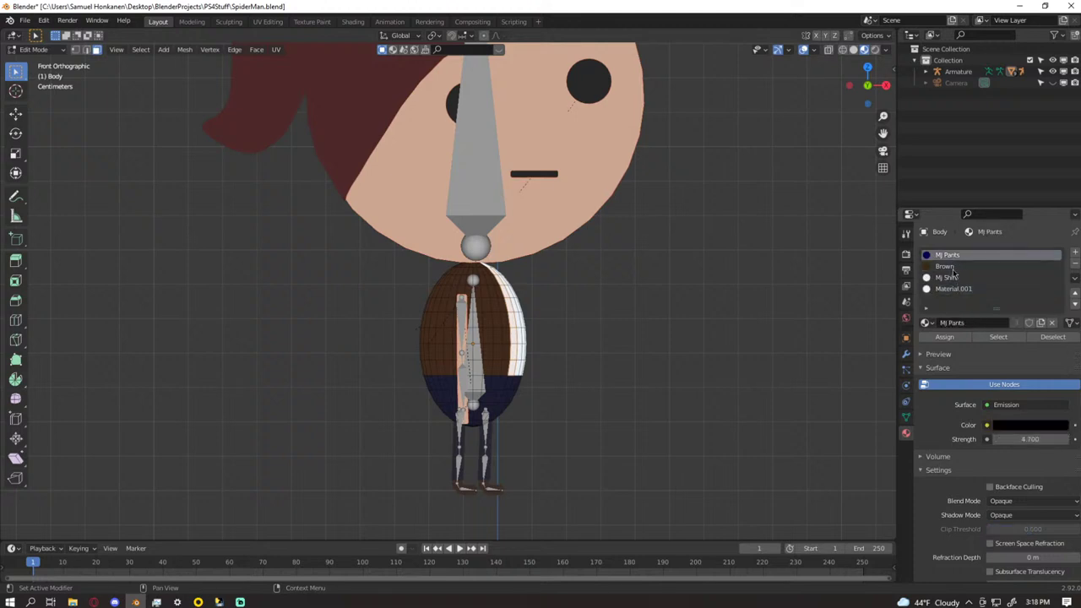
left_click(952, 289)
left_click(953, 279)
left_click(953, 267)
left_click(955, 255)
left_click(954, 290)
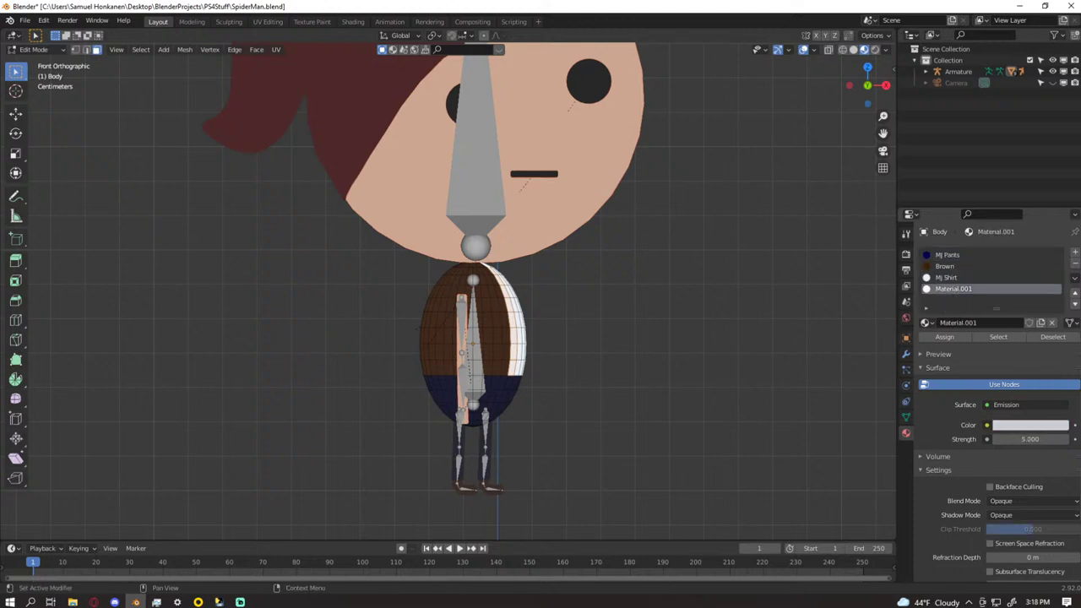
key("alt+Tab")
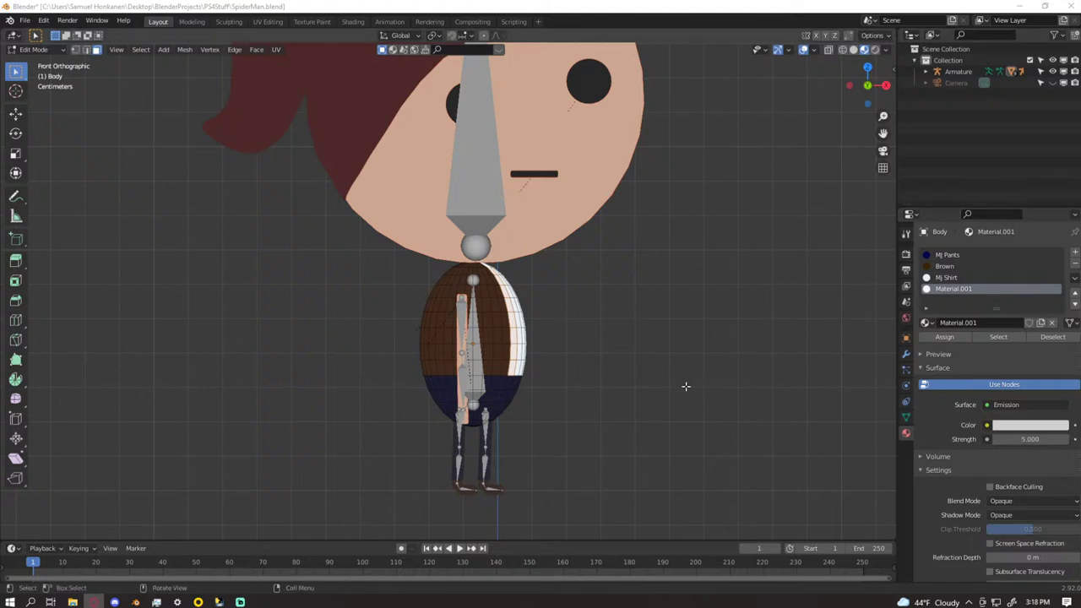
- Inspect the body up close and from other angles, and check the whole character's colors without overlays
scroll(583, 426, "up", 4)
middle_click_drag(670, 450, 647, 349)
scroll(651, 351, "down", 2)
scroll(625, 381, "up", 4)
middle_click_drag(609, 386, 583, 369)
key("KP_1")
scroll(567, 355, "down", 6)
key("Tab")
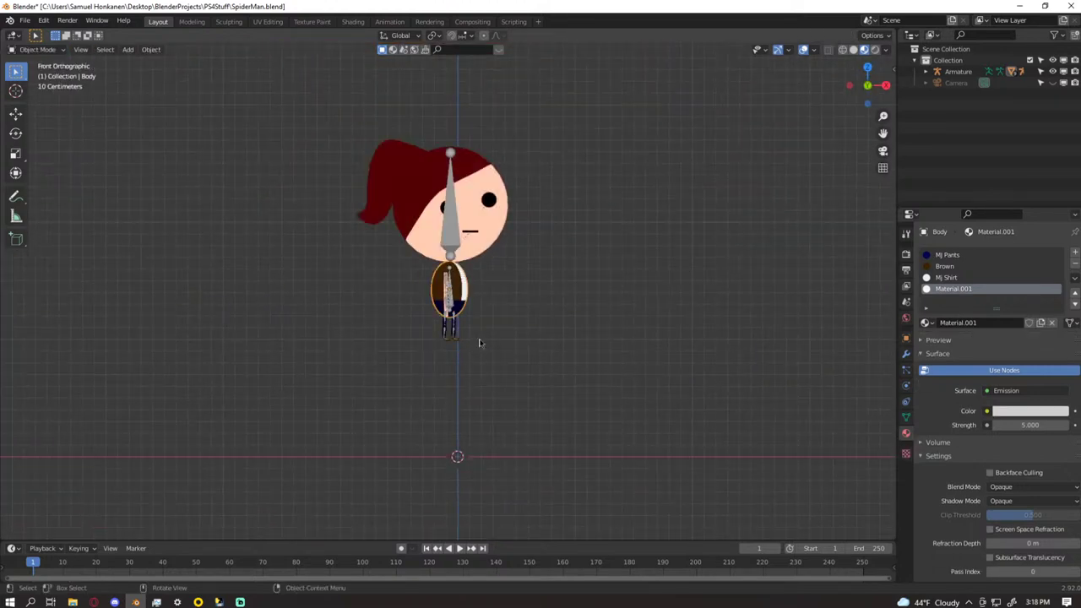
left_click(803, 51)
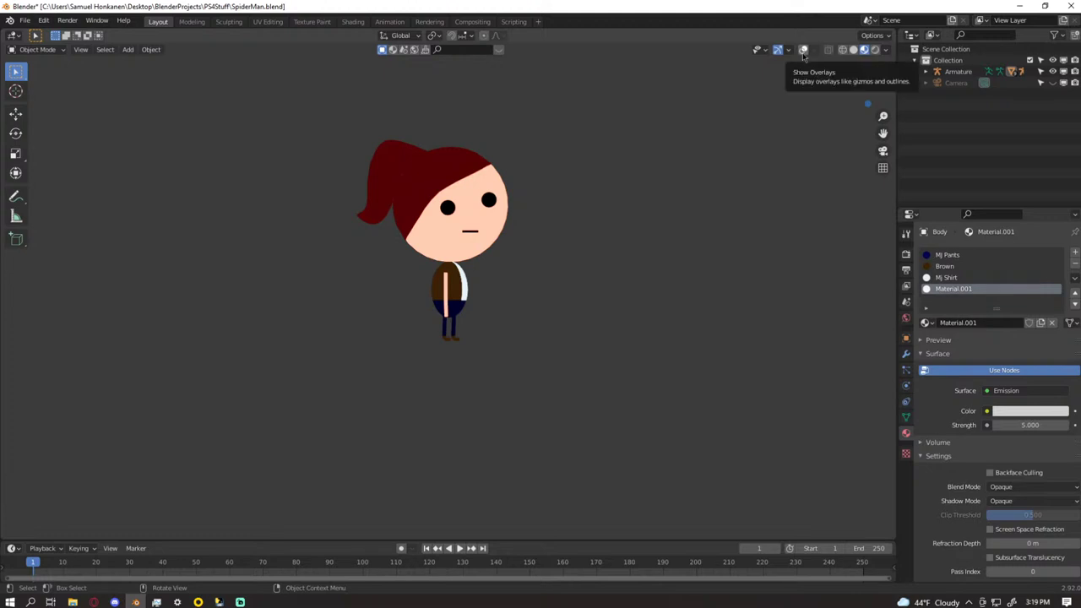
left_click(803, 51)
scroll(465, 409, "up", 10)
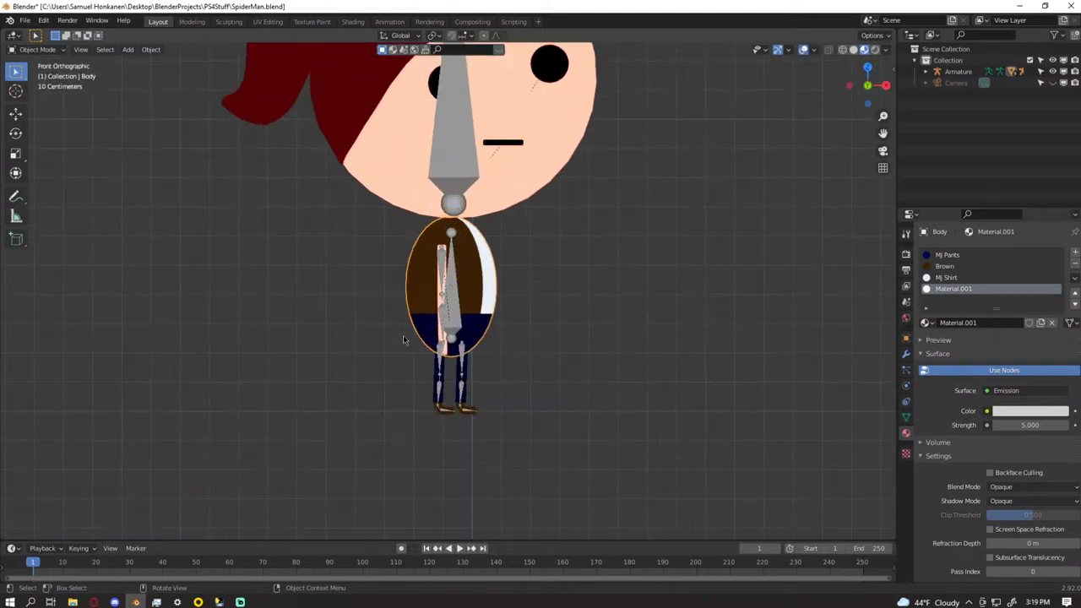
mouse_move(516, 435)
middle_mouse_down("shift")
mouse_move(523, 406)
mouse_move(532, 443)
middle_mouse_up("shift")
scroll(532, 444, "down", 6)
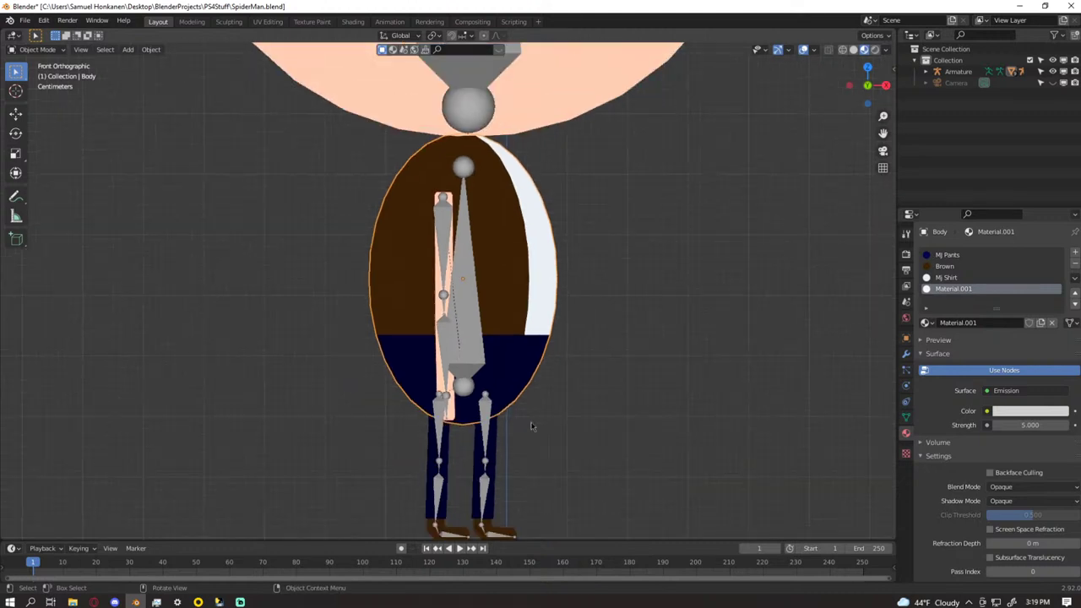
scroll(524, 415, "up", 5)
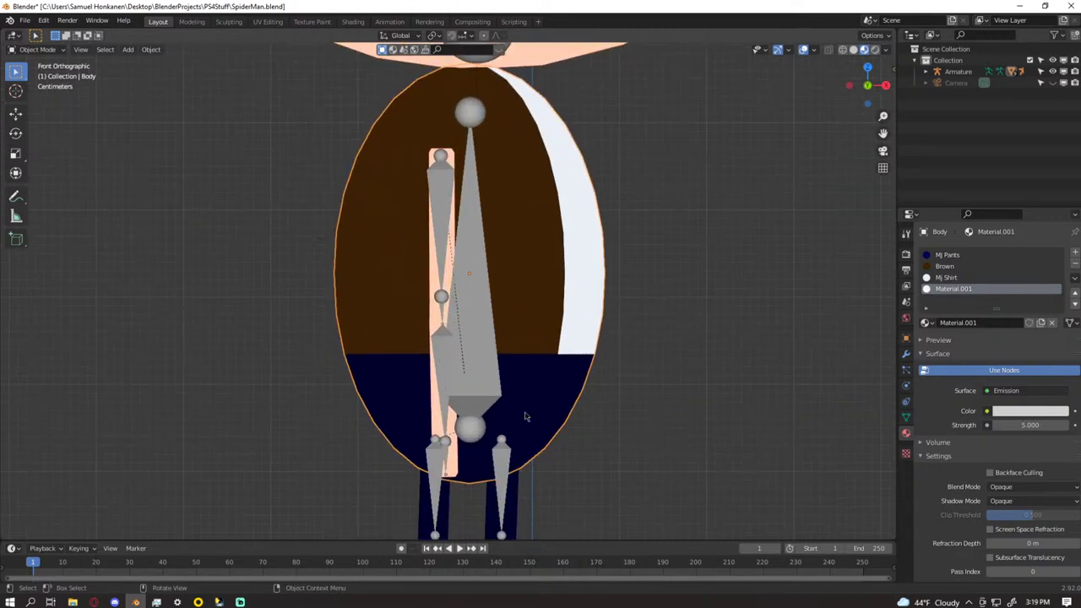
scroll(525, 415, "up", 2)
scroll(526, 416, "down", 5)
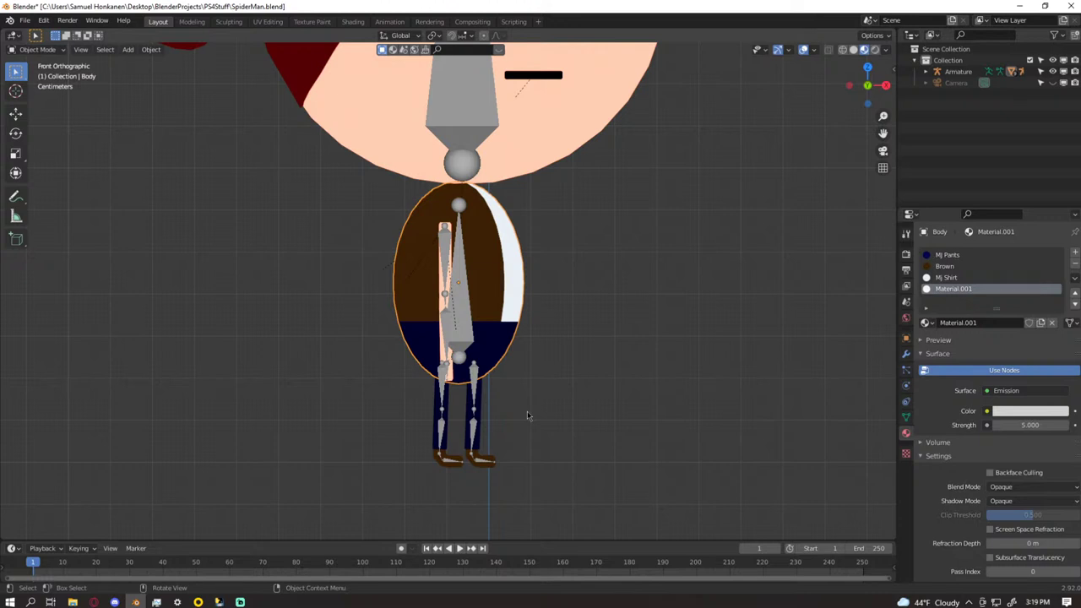
scroll(527, 414, "up", 7)
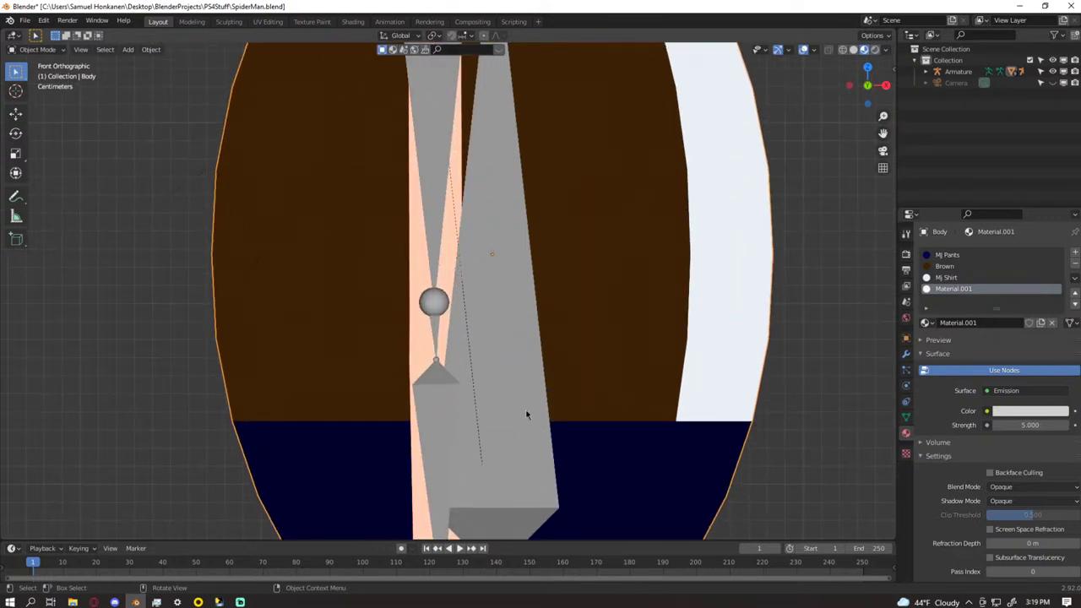
- Reopen the body mesh for editing and set the Material.001 emission color to a bright green
key("Tab")
middle_click_drag(583, 473, 579, 377, "shift")
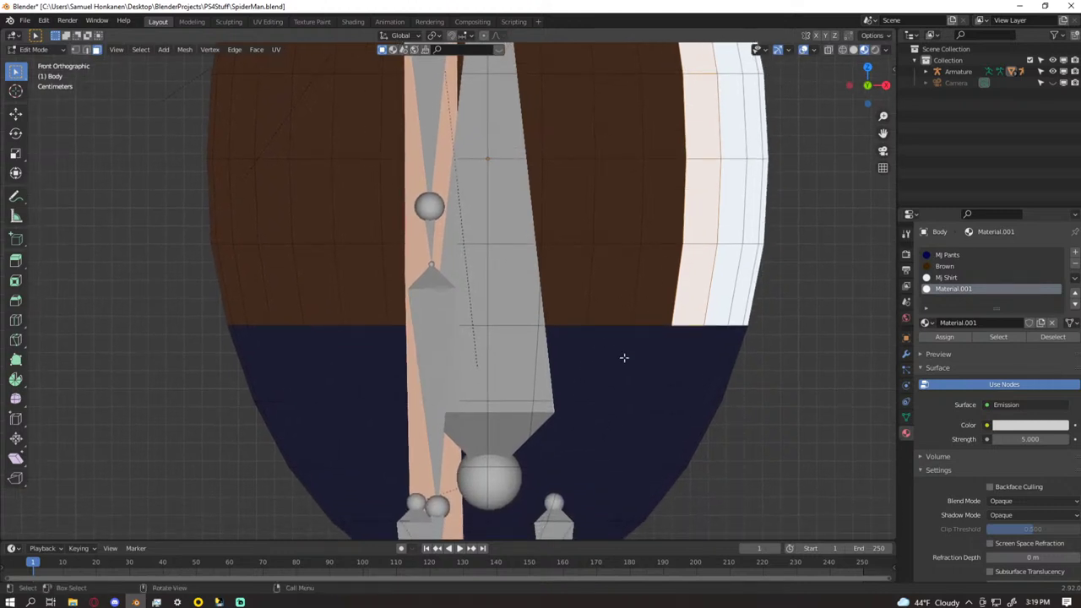
left_click(1019, 424)
left_click_drag(1002, 309, 986, 299)
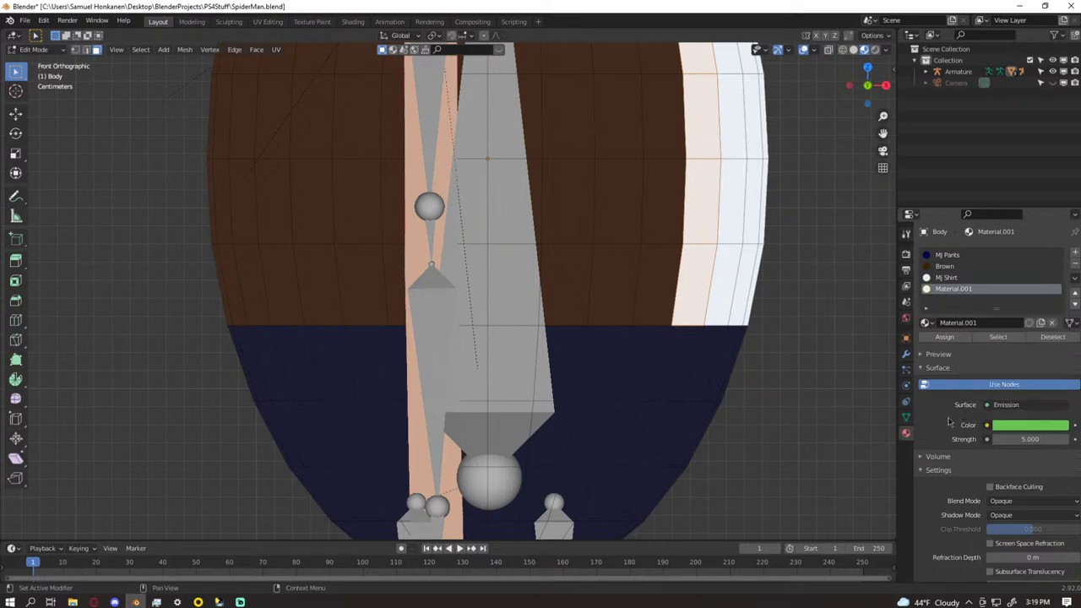
left_click(1013, 428)
left_click_drag(1002, 310, 971, 316)
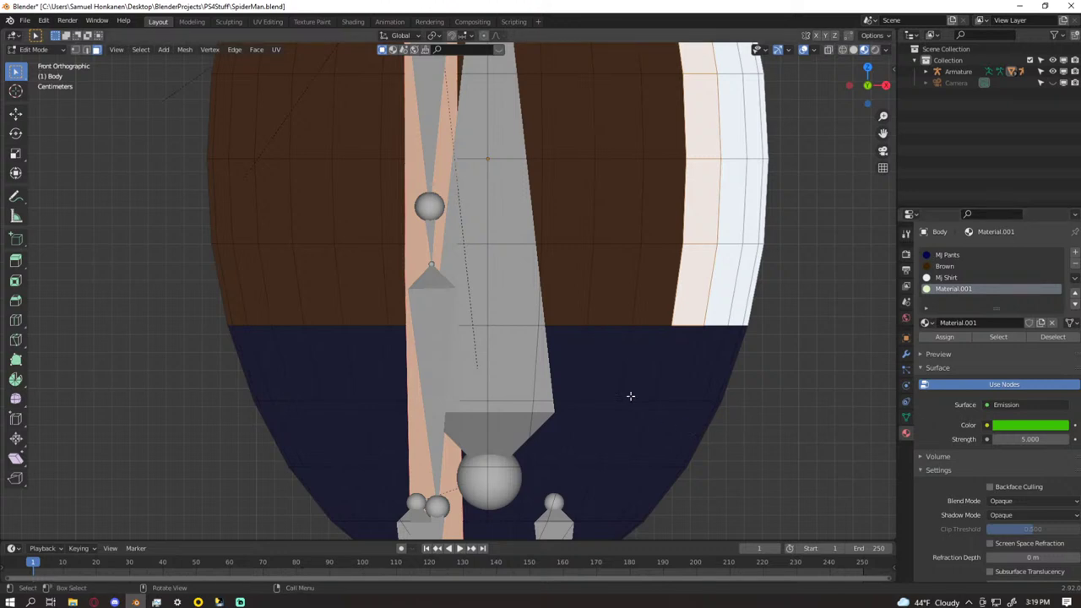
- Select the full ring of faces around the body at the upper edge of the pants
left_click(581, 364)
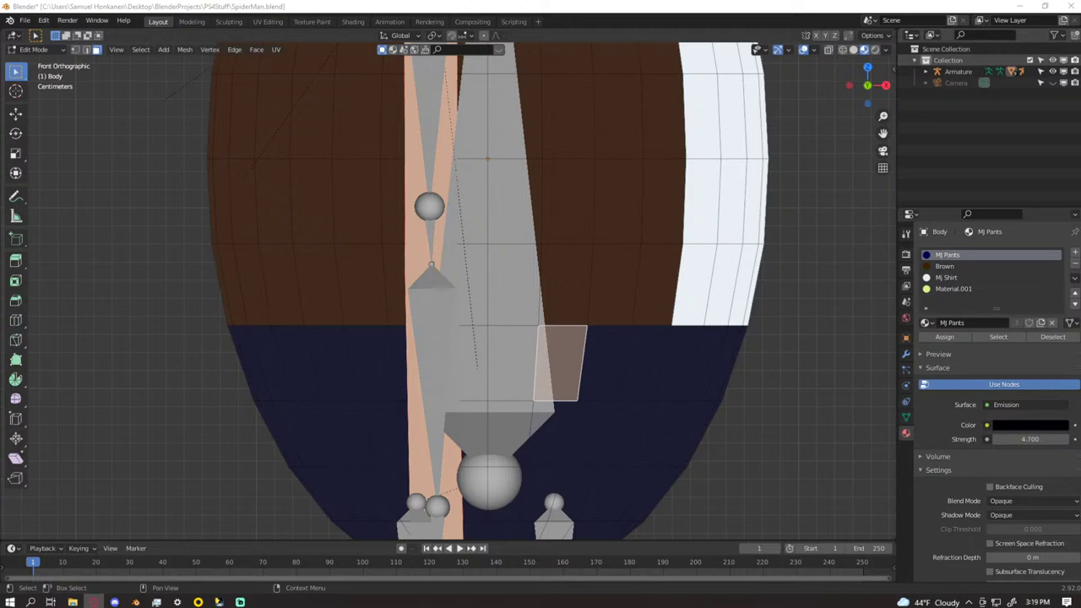
left_click(633, 360)
left_click(688, 365, "alt")
middle_click_drag(692, 367, 478, 338)
scroll(475, 336, "down", 2)
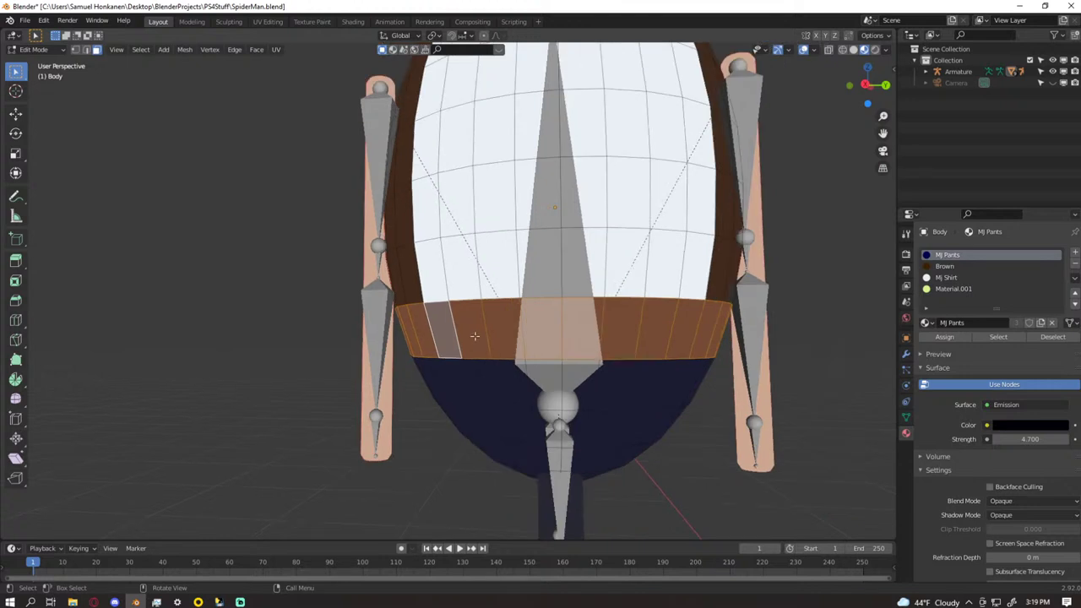
- Remove the front faces directly below the white shirt from the selected ring
left_click_drag(445, 327, 688, 333, "shift")
left_click(681, 333, "shift")
left_click(651, 329, "shift")
left_click(620, 327, "shift")
left_click(581, 326, "shift")
left_click(558, 325, "shift")
left_click(444, 326, "ctrl")
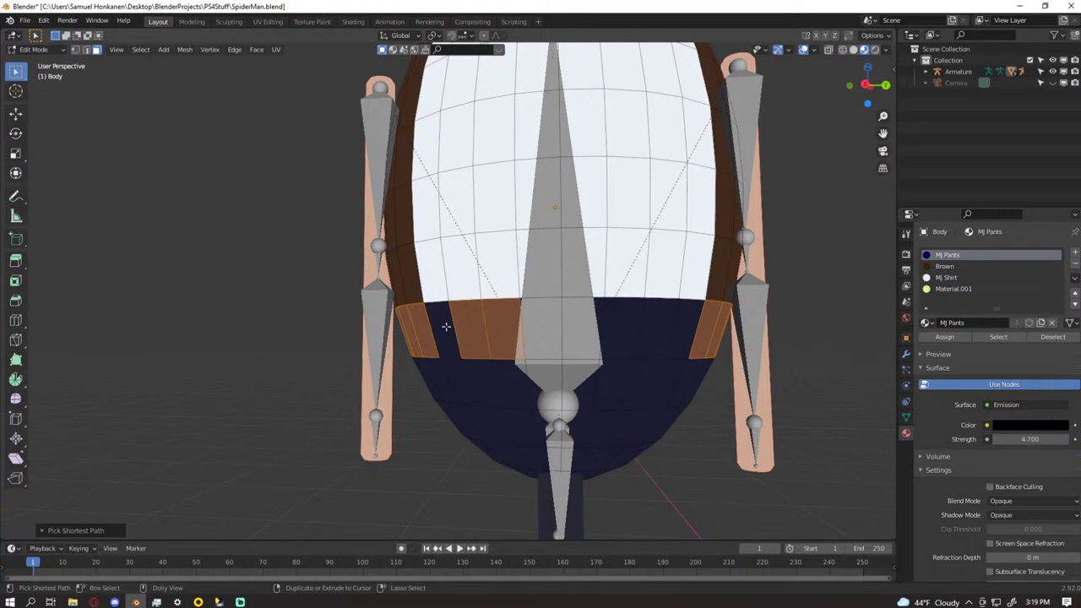
left_click(471, 325, "shift")
left_click(506, 322, "shift")
middle_click_drag(506, 323, 762, 318)
- Assign Material.001 to the selected faces to form a waistband below the jacket, and return to Object Mode
left_click(953, 288)
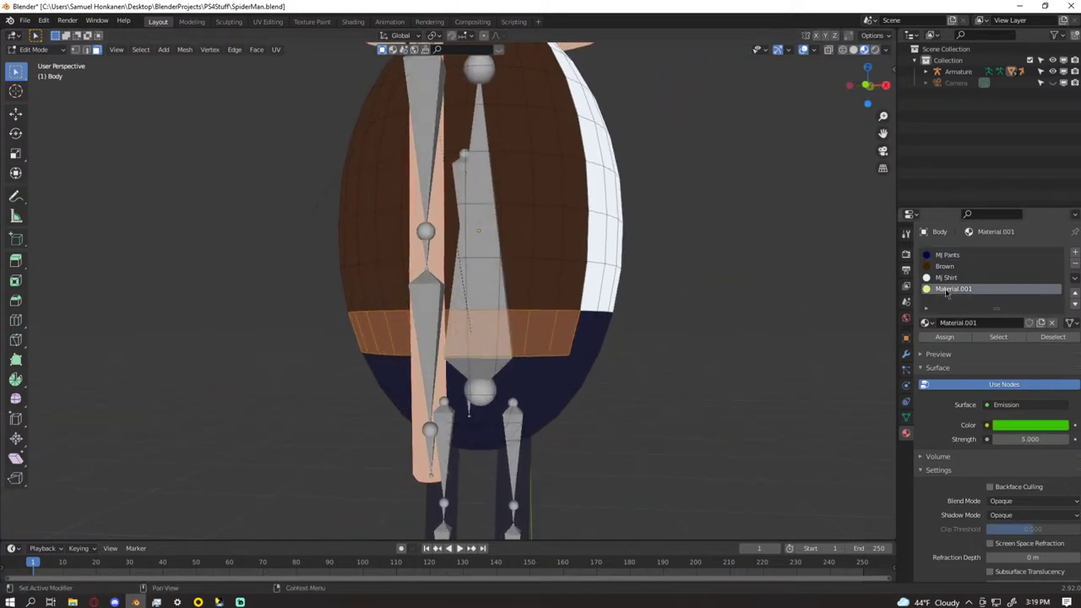
left_click(944, 337)
key("Tab")
middle_click_drag(700, 330, 676, 335)
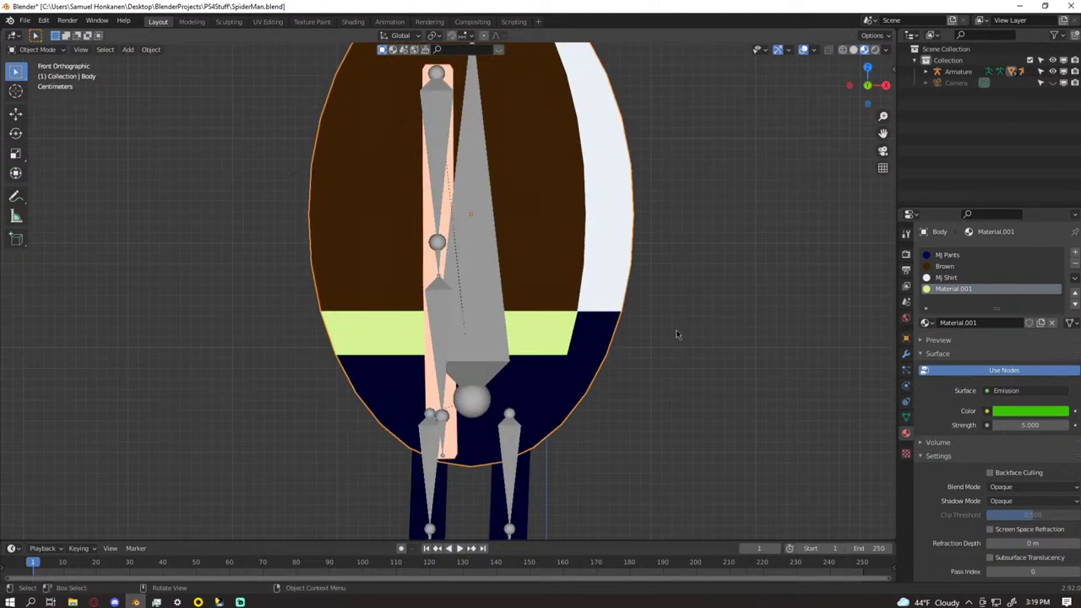
scroll(675, 334, "up", 2)
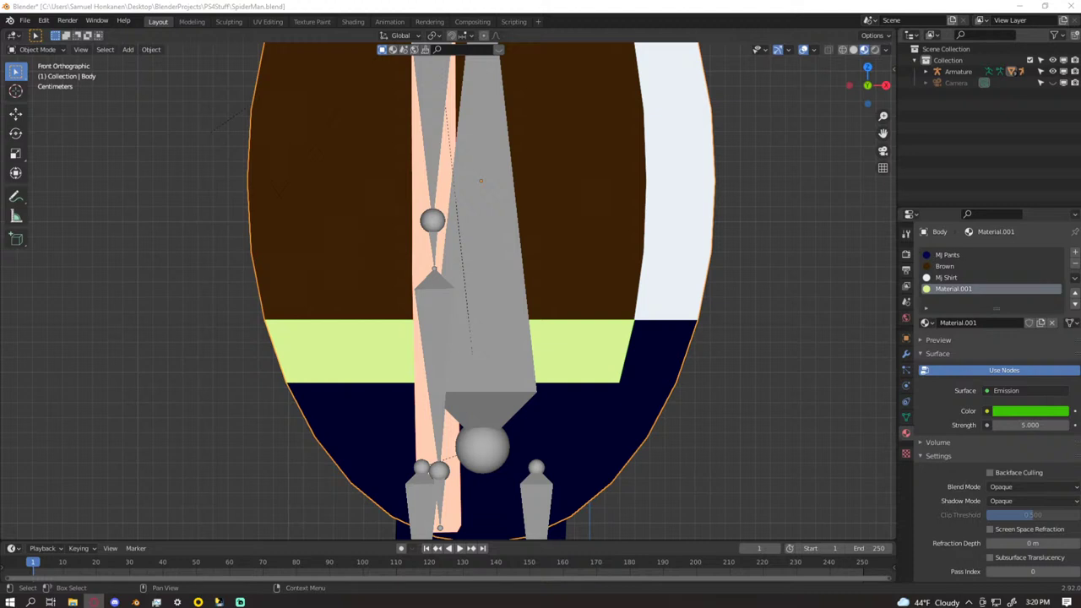
- Mute the Material.001 emission color to a dark green with hue 0.256, saturation 0.420 and value 0.070
left_click(1020, 412)
left_click_drag(1060, 281, 1059, 317)
left_click_drag(1022, 372, 988, 372)
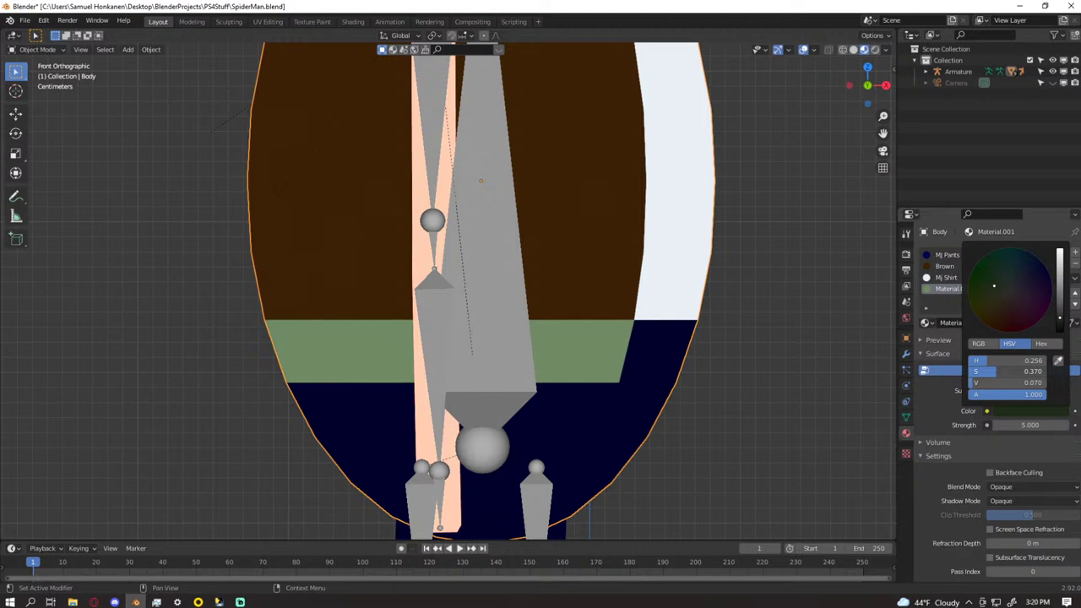
left_click(989, 372)
key("BackSpace")
type(".420")
key("Return")
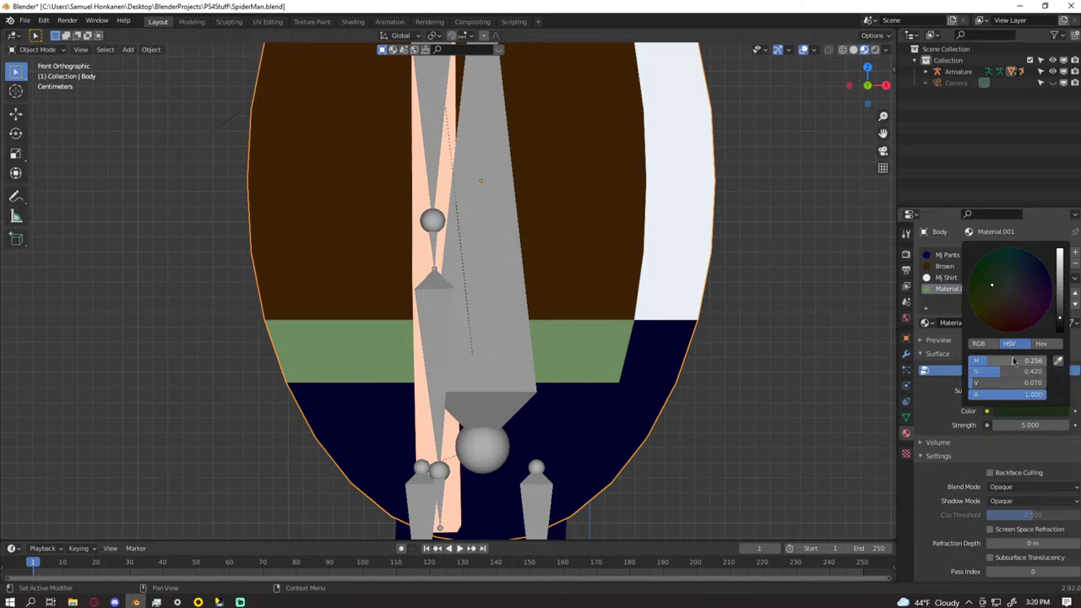
left_click(1025, 412)
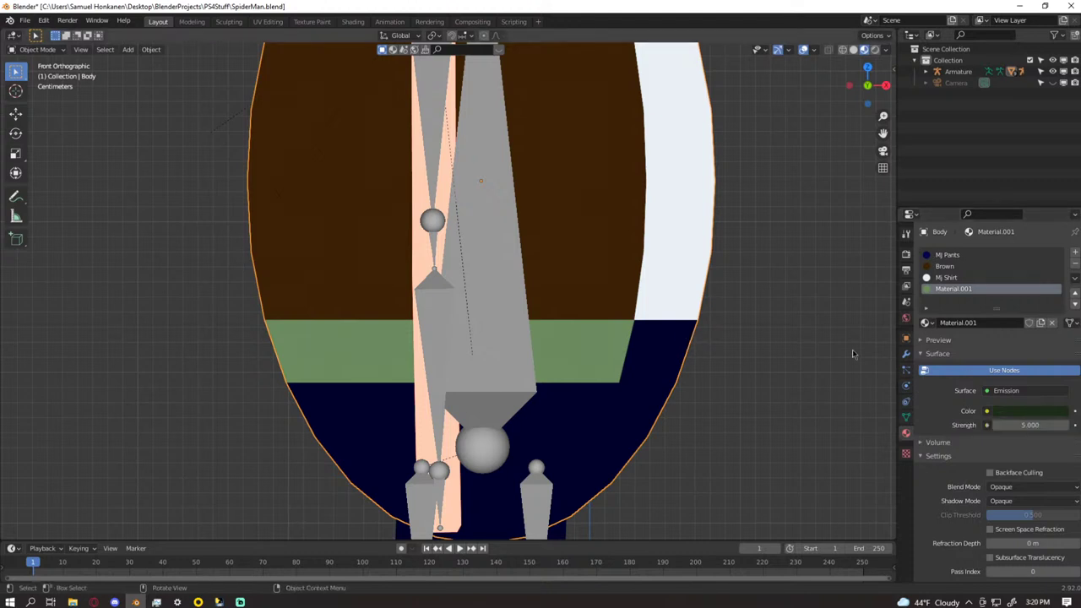
- Try an emission strength of 2.2 for Material.001 and settle on 3
left_click_drag(1009, 427, 1014, 426)
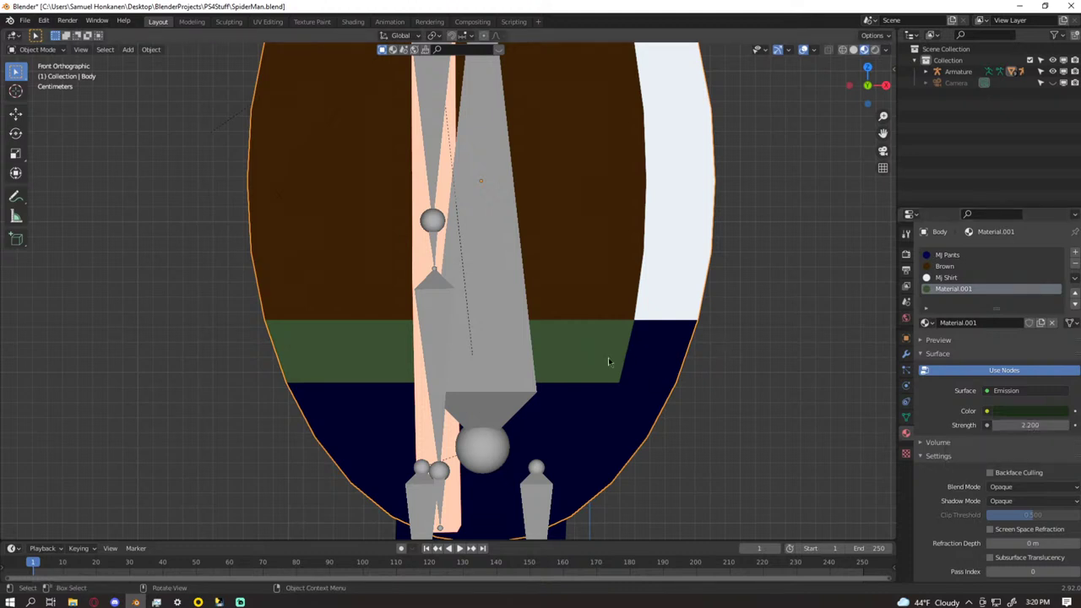
left_click(1042, 426)
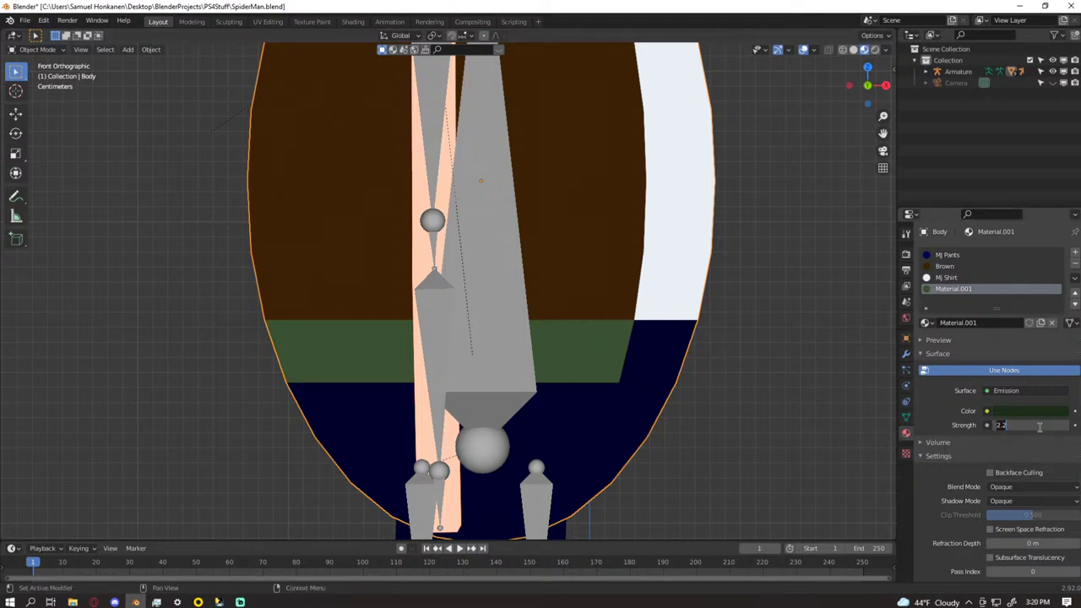
type("3")
key("Return")
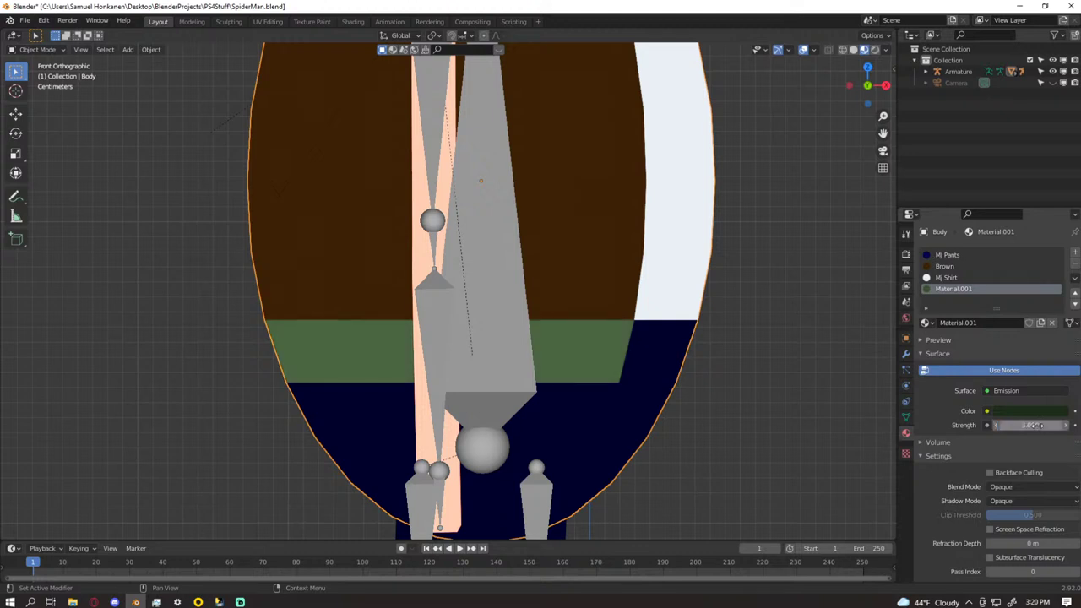
scroll(695, 342, "down", 7)
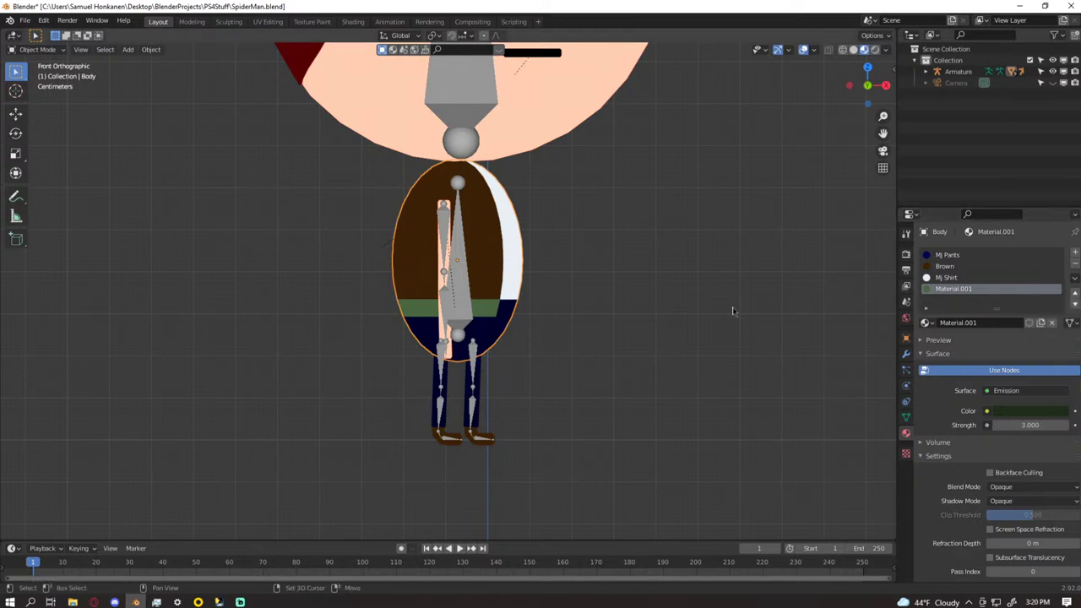
- Examine the torso and waistband colors from the front and at an angle, hiding the viewport overlays briefly and showing them again
middle_click_drag(473, 291, 521, 356, "shift")
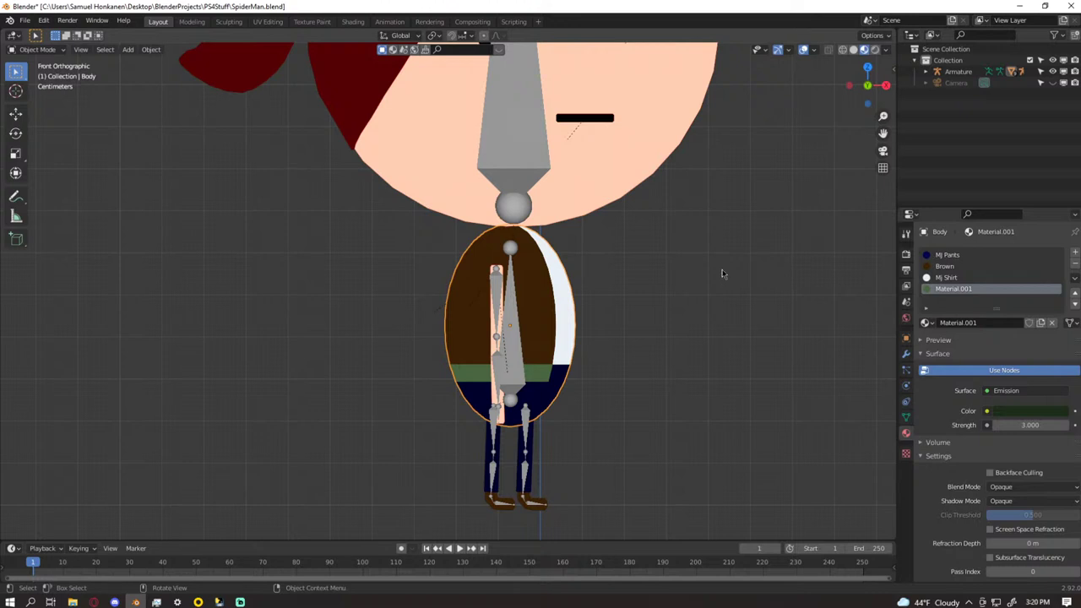
mouse_move(755, 299)
middle_mouse_down()
mouse_move(704, 314)
mouse_move(596, 296)
mouse_move(622, 282)
mouse_move(766, 306)
middle_mouse_up()
scroll(766, 306, "down", 3)
scroll(676, 302, "up", 2)
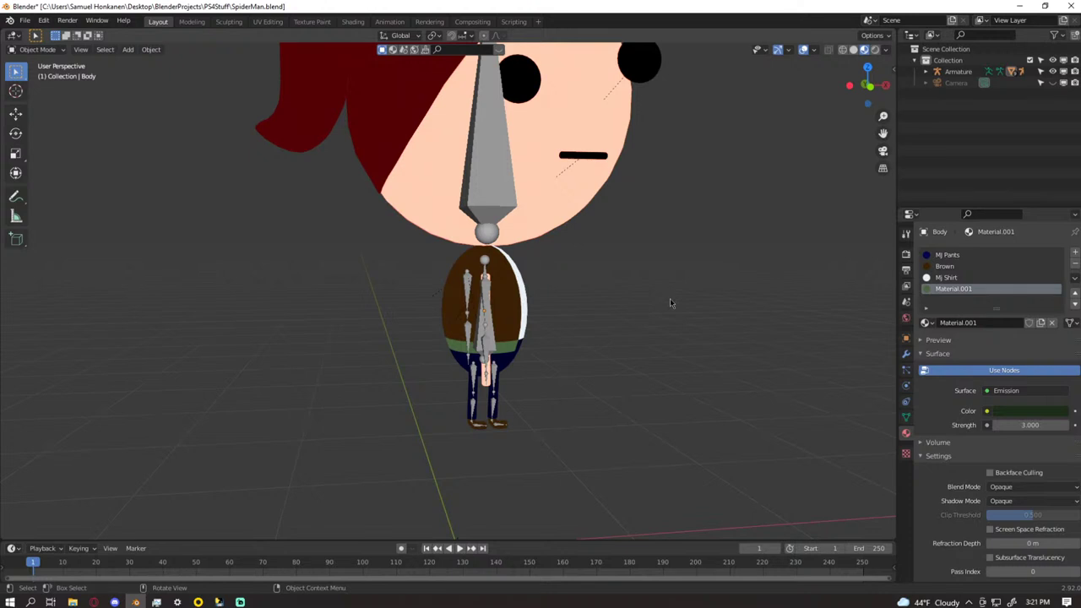
key("KP_1")
scroll(670, 298, "up", 5)
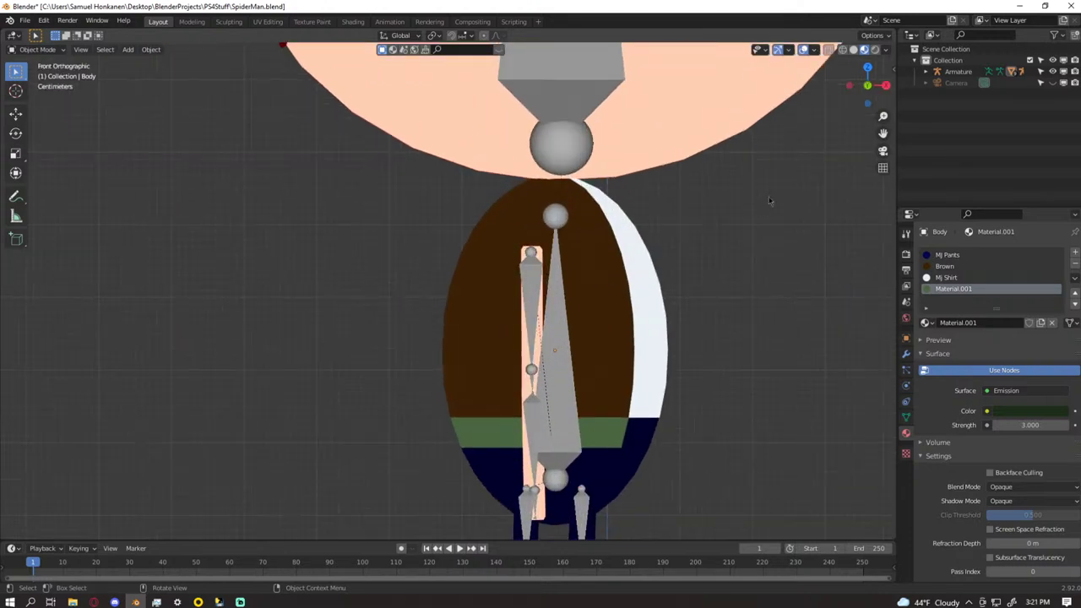
left_click(800, 54)
left_click(803, 49)
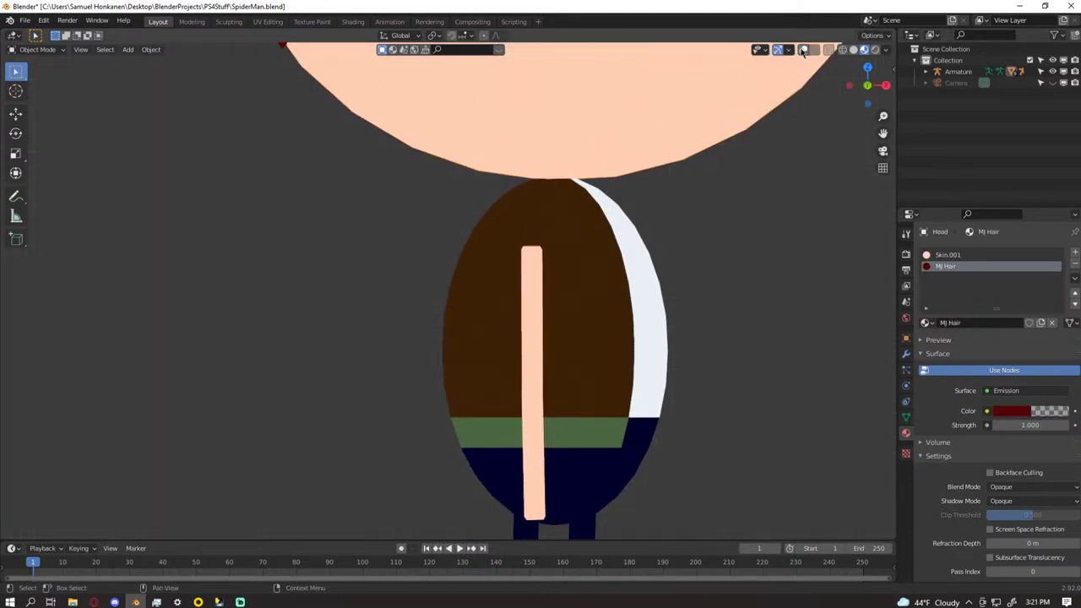
left_click(803, 50)
- Check the Arm.002 mesh in Edit Mode against its posed position in Object Mode
left_click(539, 254)
key("Tab")
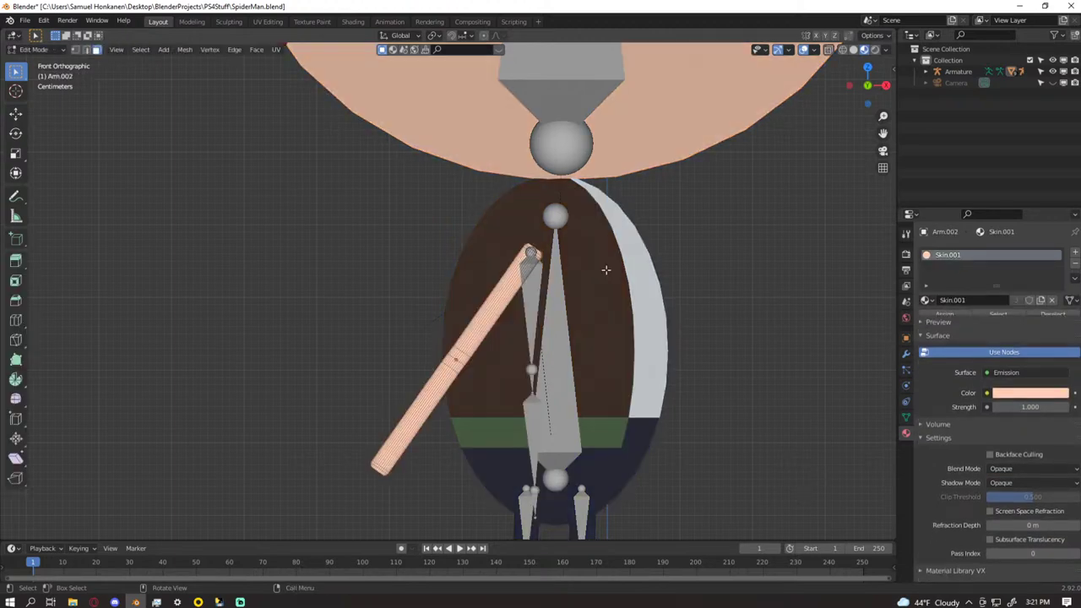
scroll(610, 270, "down", 3)
middle_click_drag(611, 270, 777, 282)
key("Tab")
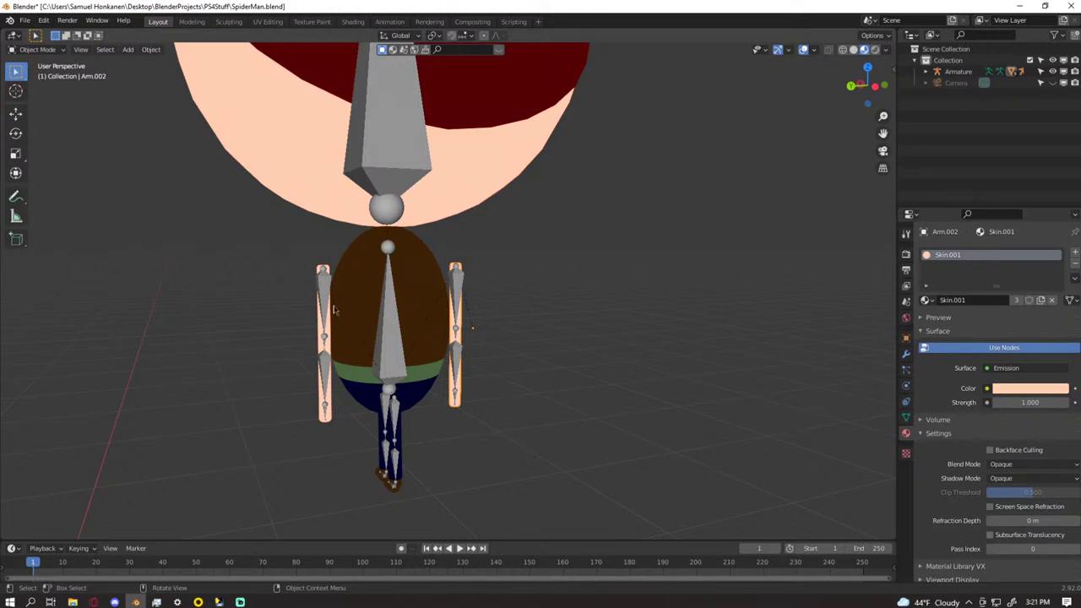
- Compare the arm armatures' rest and posed positions from several angles by switching between Edit Mode and Object Mode
left_click(328, 316)
key("Tab")
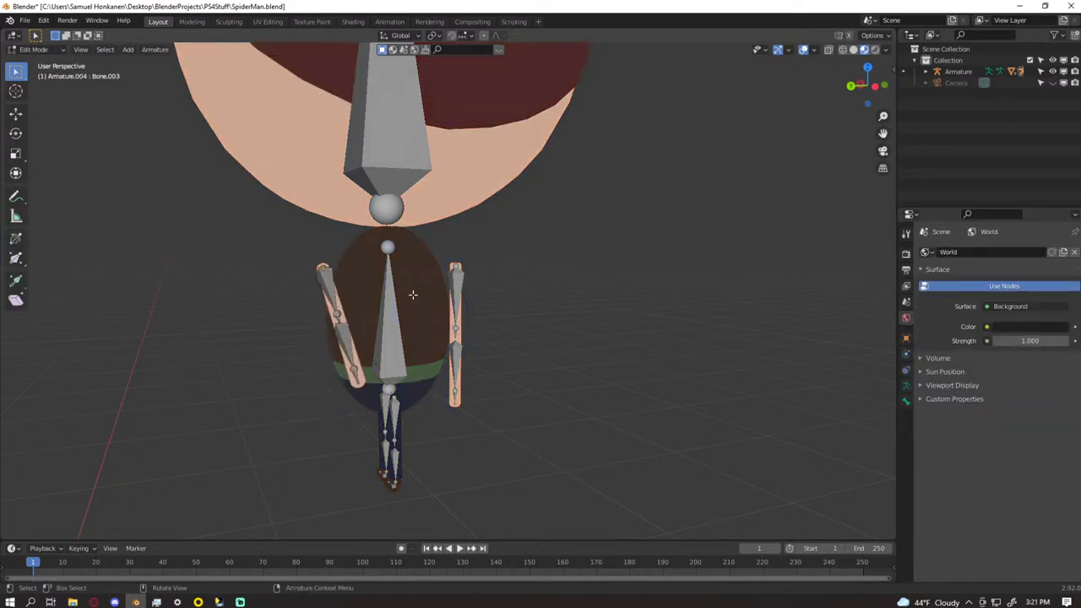
middle_click_drag(425, 297, 539, 296)
key("Tab")
key("Tab")
key("Tab")
key("Tab")
key("Tab")
key("Tab")
key("Tab")
key("Tab")
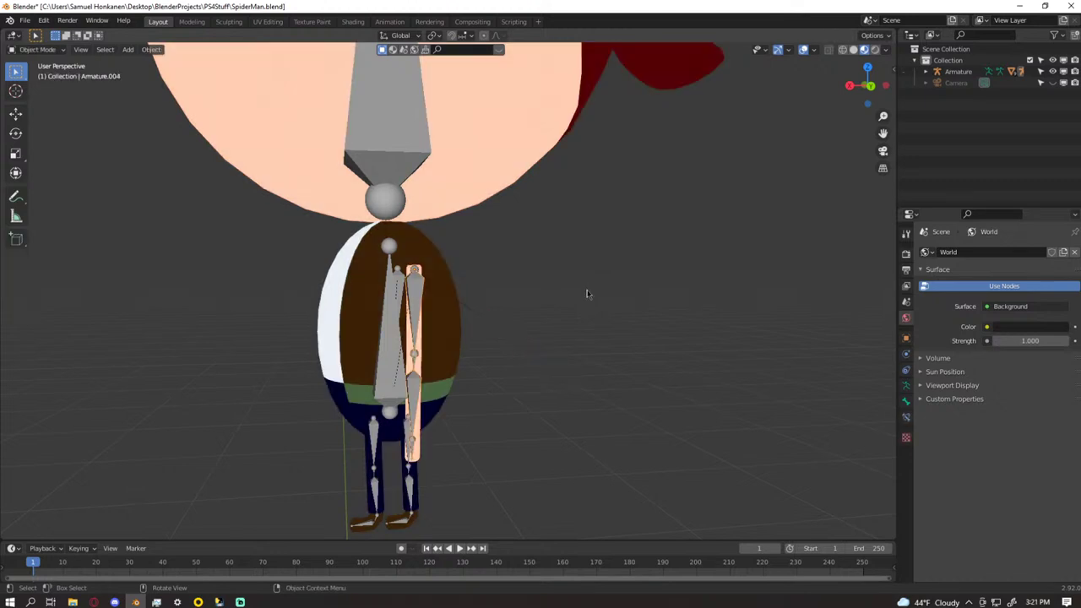
key("Tab")
key("Tab")
key("Tab")
key("Tab")
key("Tab")
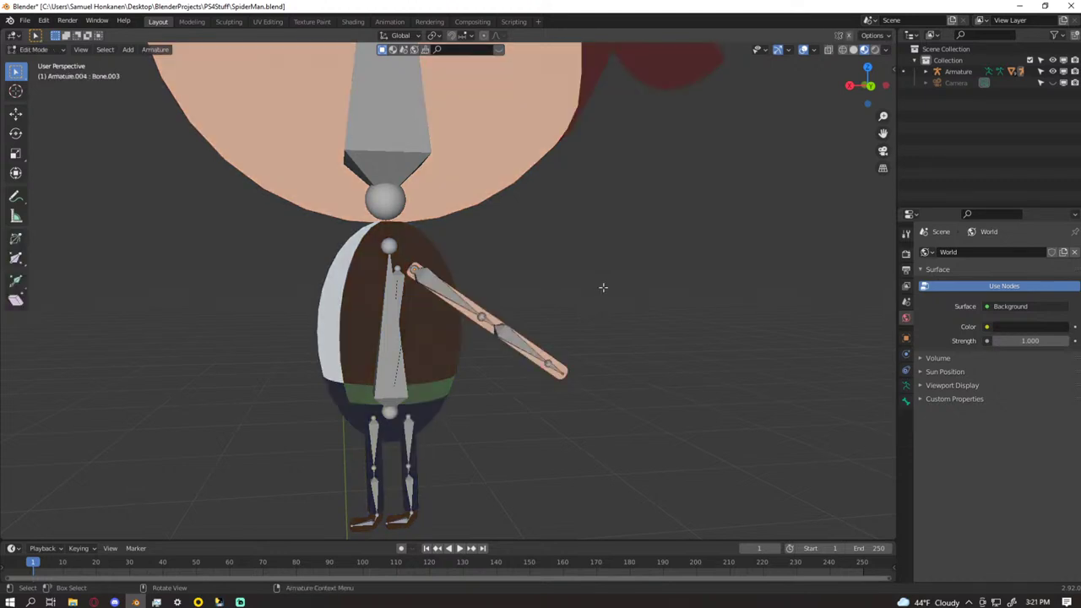
middle_click_drag(631, 292, 384, 292)
key("Tab")
key("Tab")
key("Tab")
key("Tab")
key("Tab")
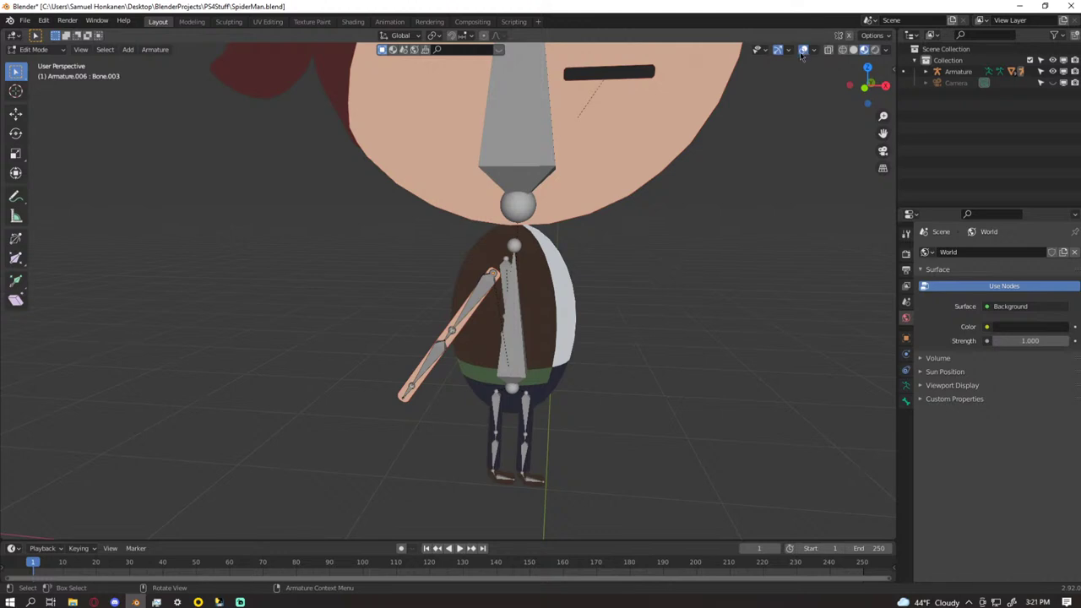
scroll(566, 313, "up", 5)
key("Tab")
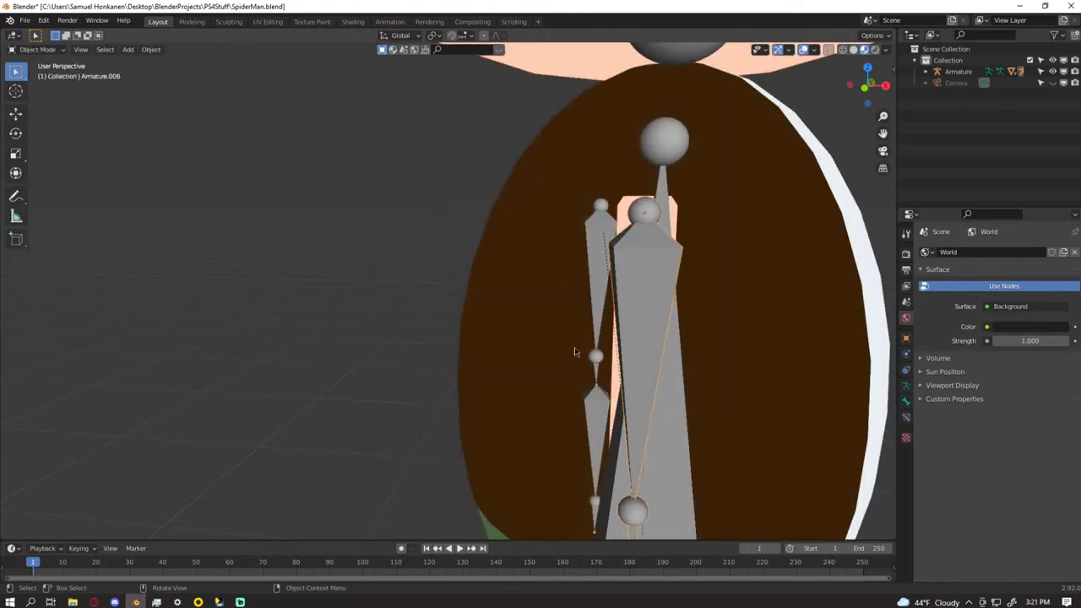
- Inspect the Arm.002 and Arm.001 meshes in Edit Mode from several angles, ending in Object Mode with Arm.001 selected
left_click(624, 411)
key("Tab")
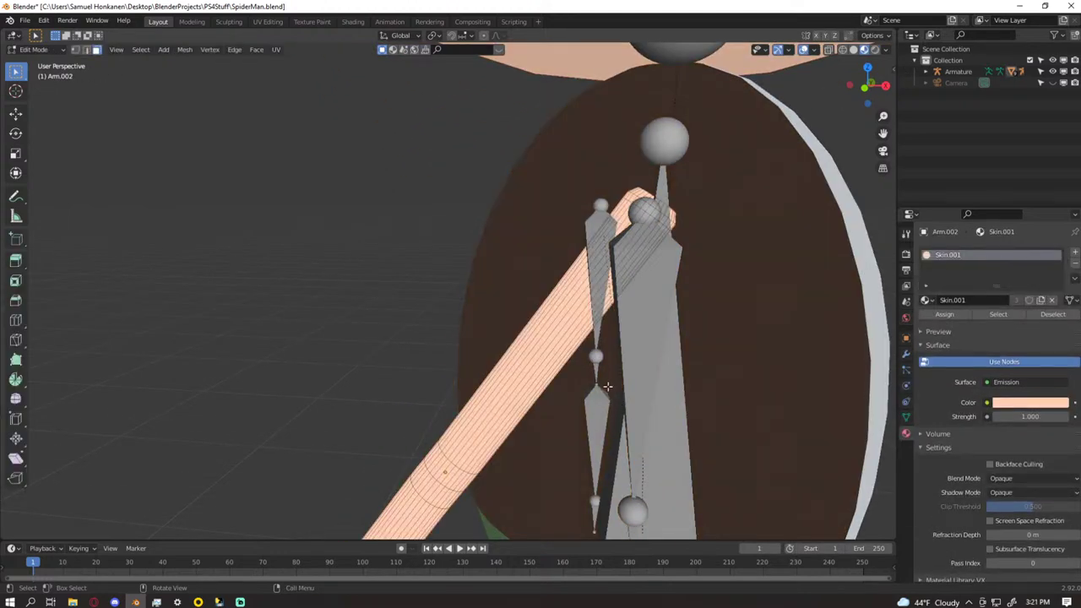
scroll(604, 385, "down", 2)
key("Tab")
middle_click_drag(497, 349, 611, 329)
left_click(145, 373)
key("Tab")
middle_click_drag(146, 373, 253, 350)
scroll(302, 344, "down", 4)
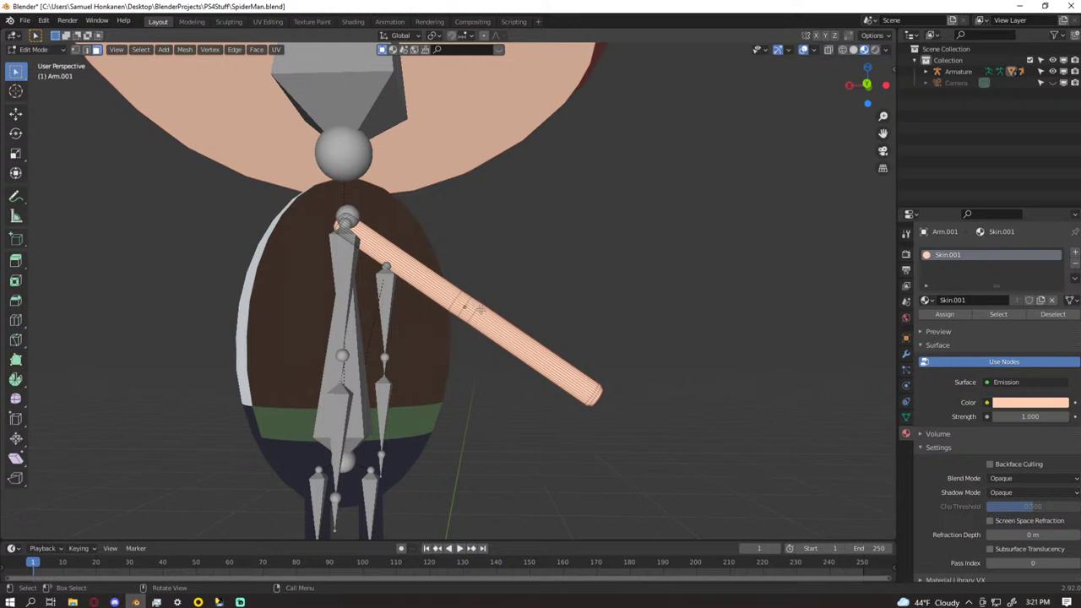
key("Tab")
middle_click_drag(411, 342, 435, 333)
key("Tab")
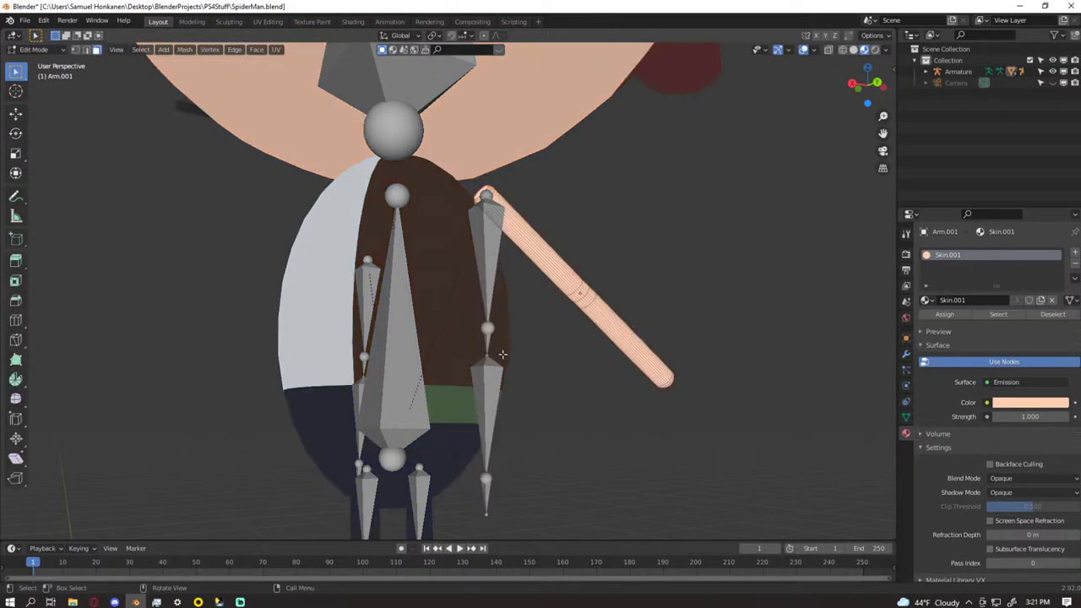
middle_click_drag(633, 354, 469, 369)
key("Tab")
key("Tab")
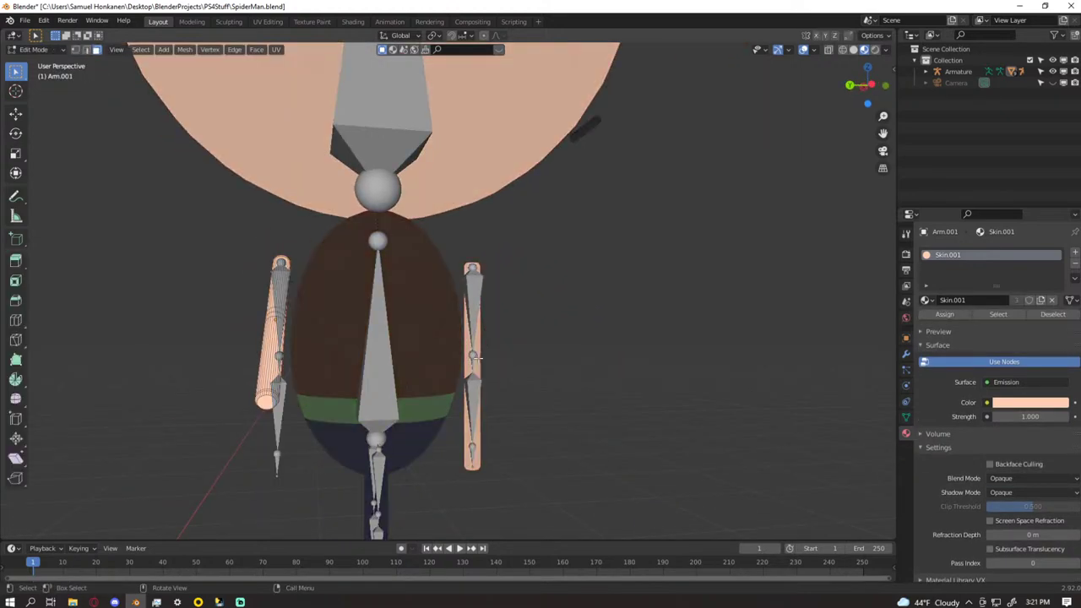
key("Tab")
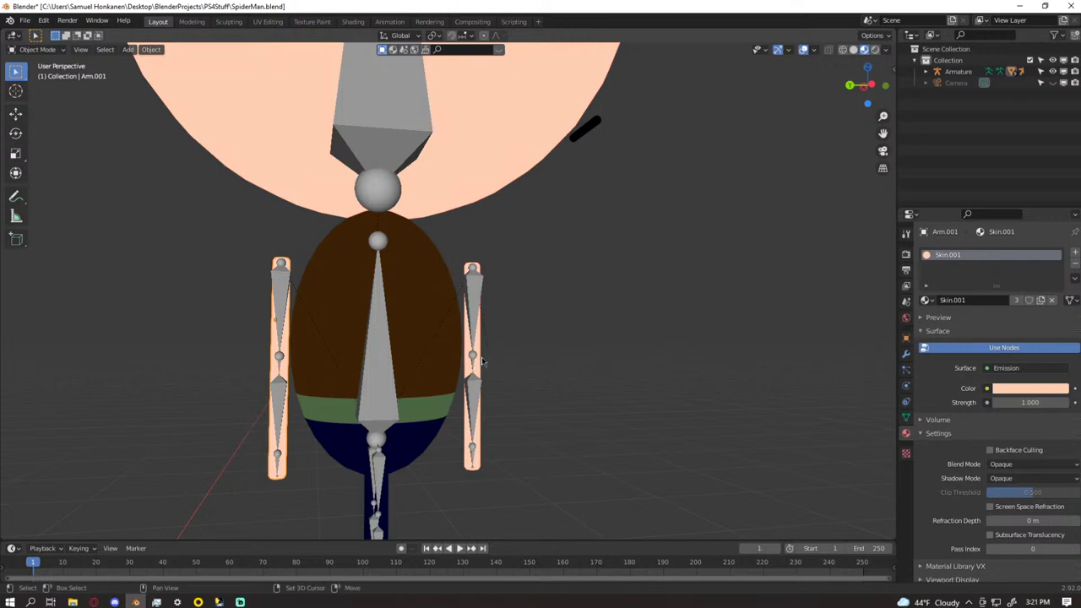
- Add Arm.002 to the selection beside Arm.001 and open both arm meshes together in Edit Mode
left_click(481, 365, "shift")
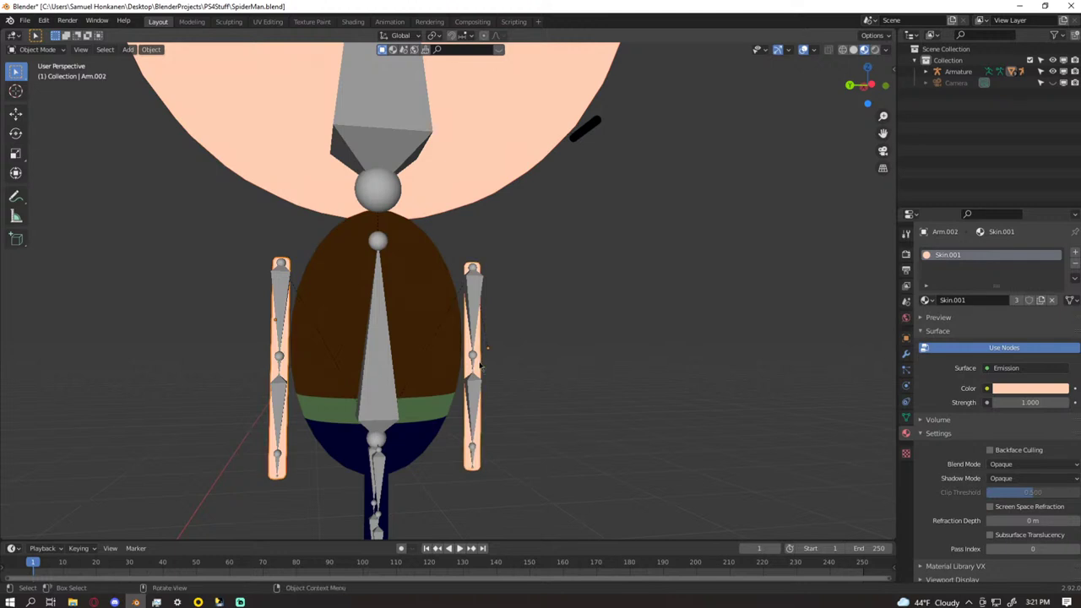
key("Tab")
middle_click_drag(513, 362, 552, 282)
scroll(428, 432, "up", 1)
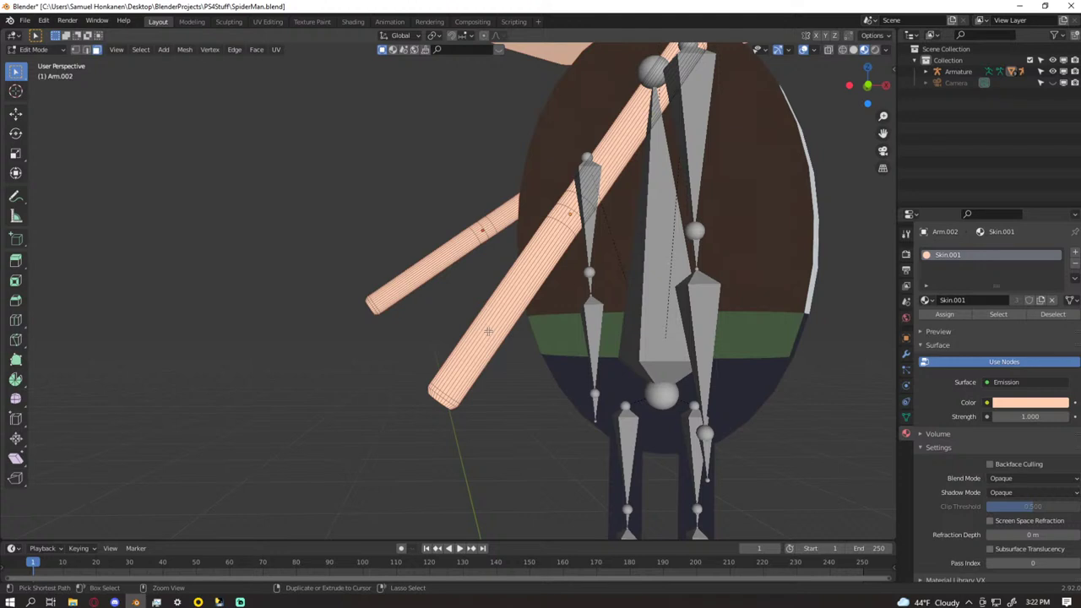
- Add a single loop cut near the hand end of Arm.002 with a slide factor of 0.89
key("g")
key("g")
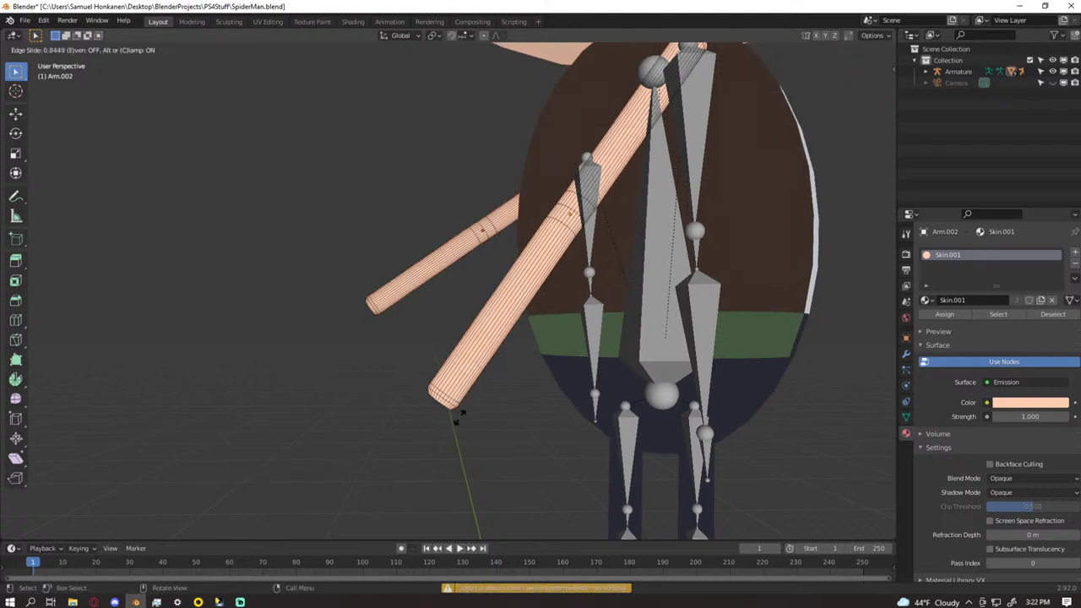
left_click(458, 420)
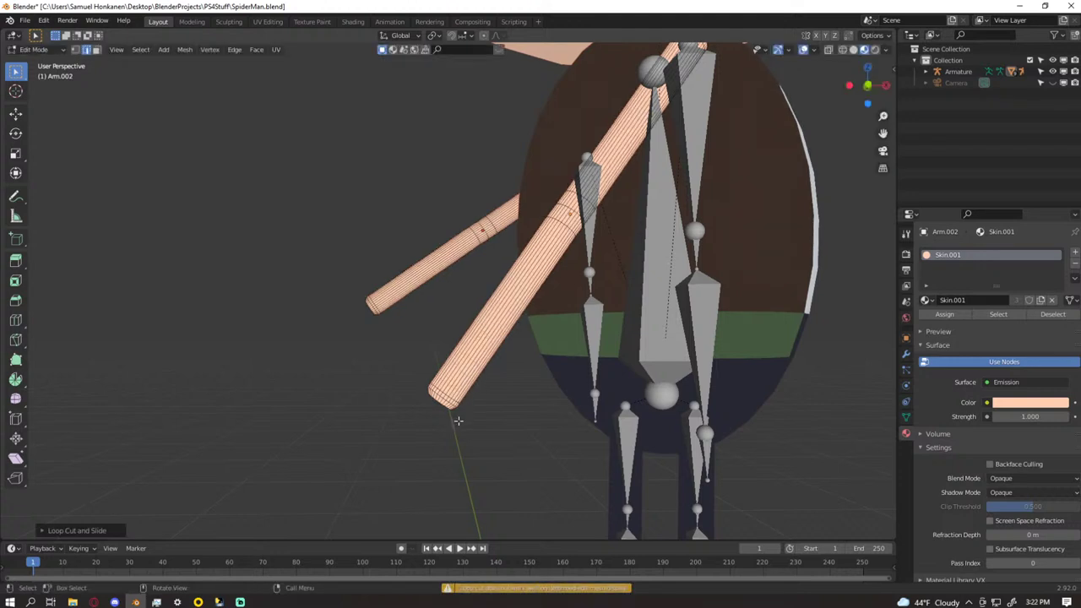
left_click(100, 532)
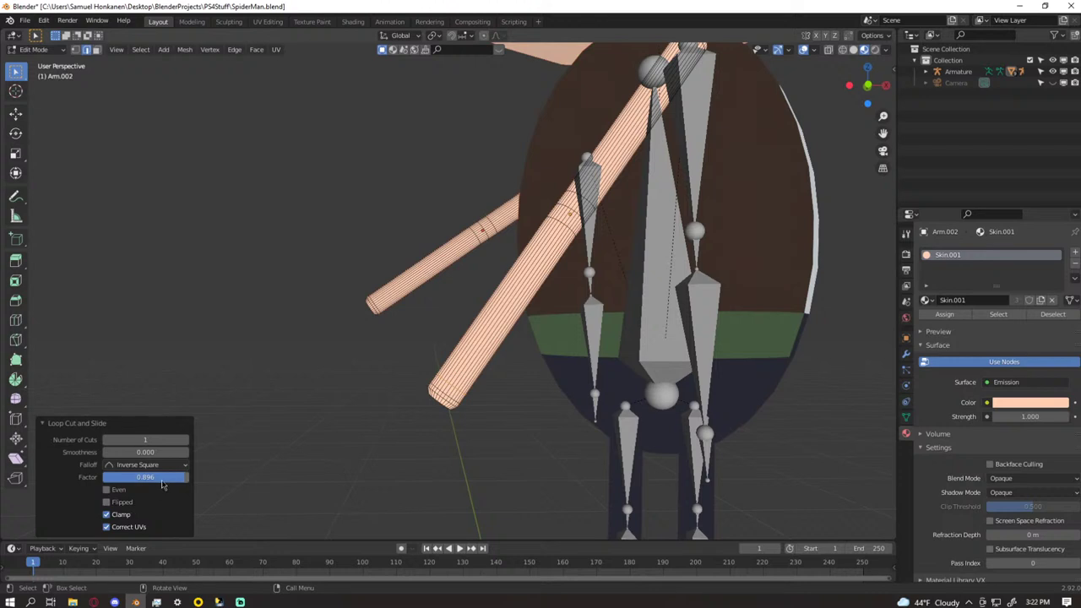
double_click(161, 479)
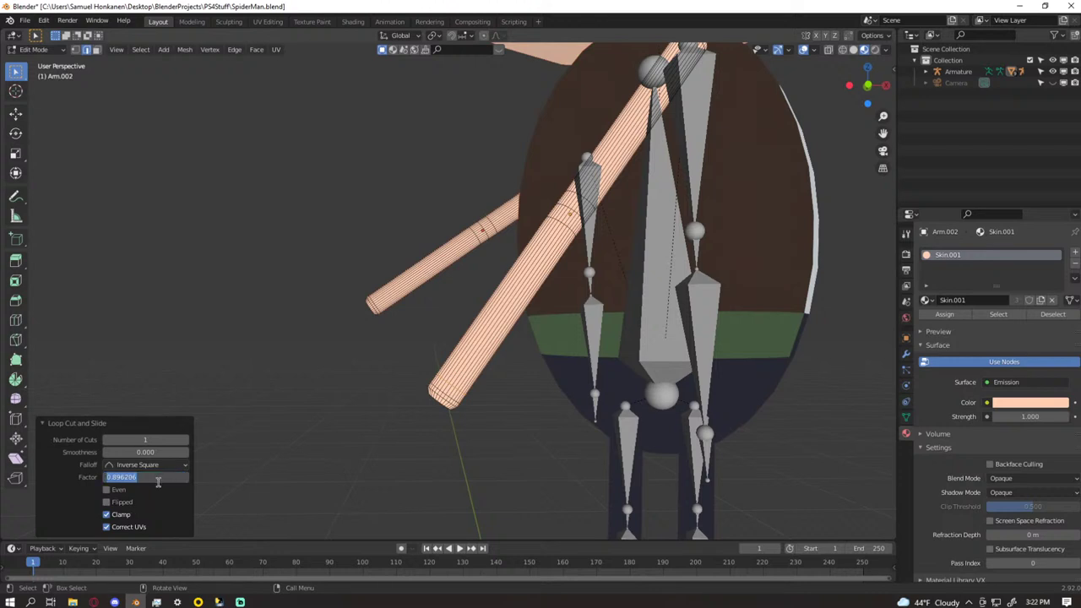
key("BackSpace")
type(".89")
key("Return")
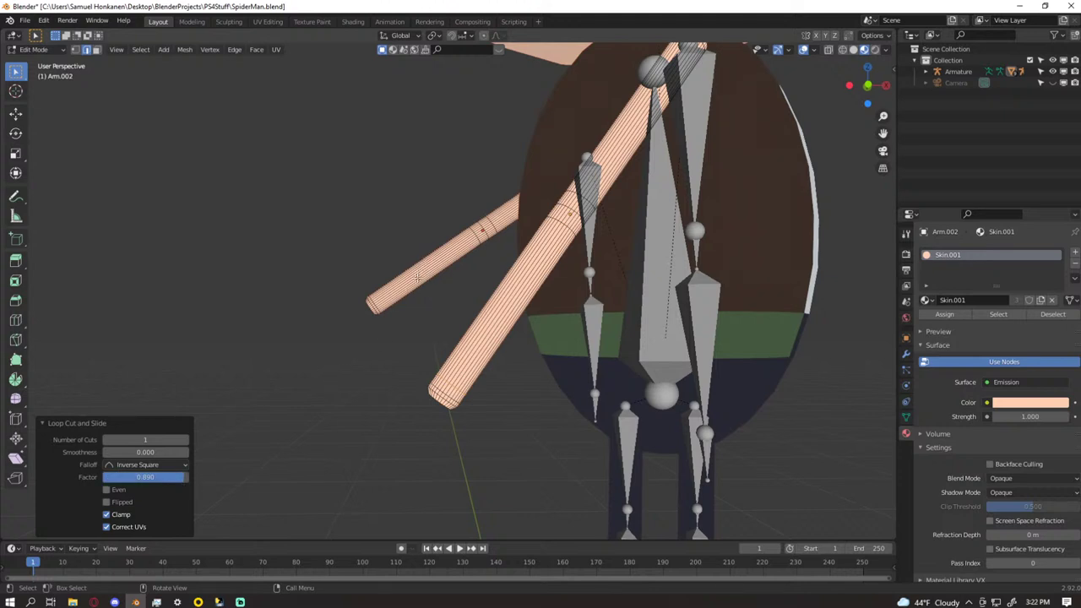
- Add a matching single loop cut near the hand end of Arm.001 with a slide factor of 0.89
left_click(426, 306)
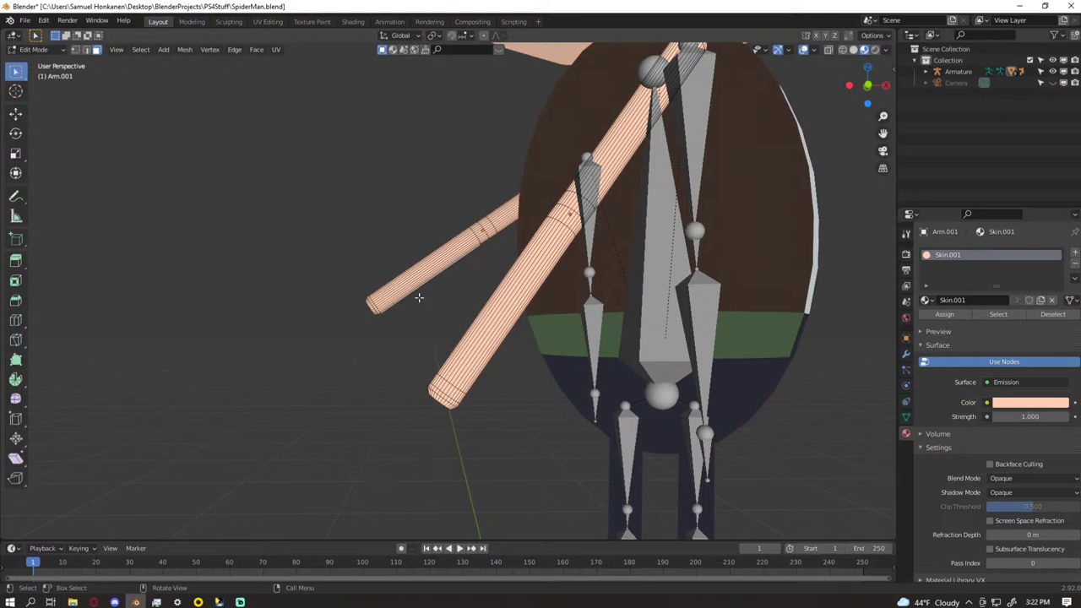
key("g")
key("g")
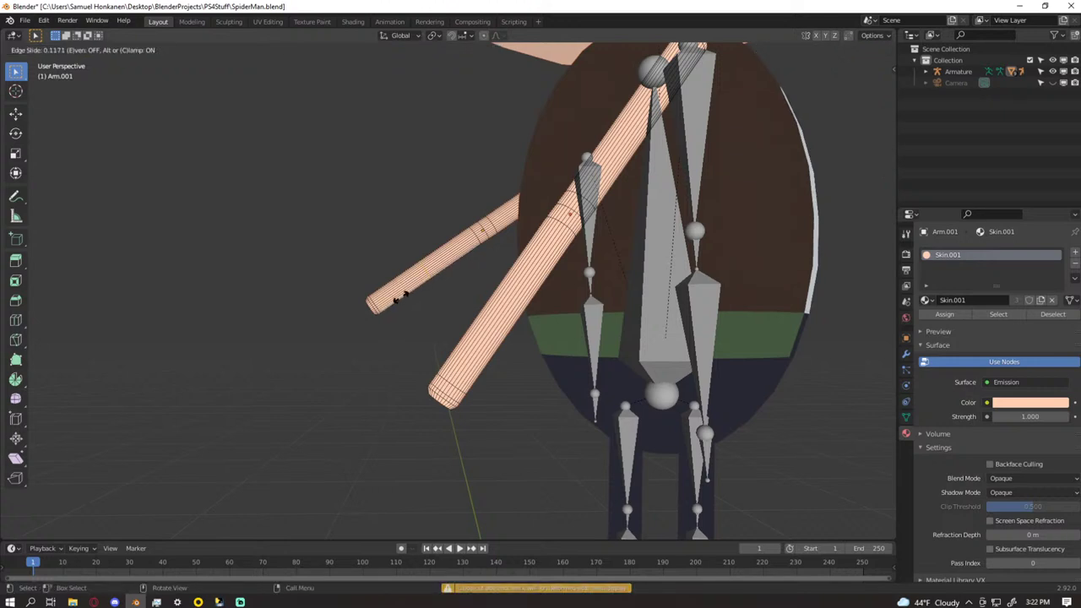
left_click(366, 327)
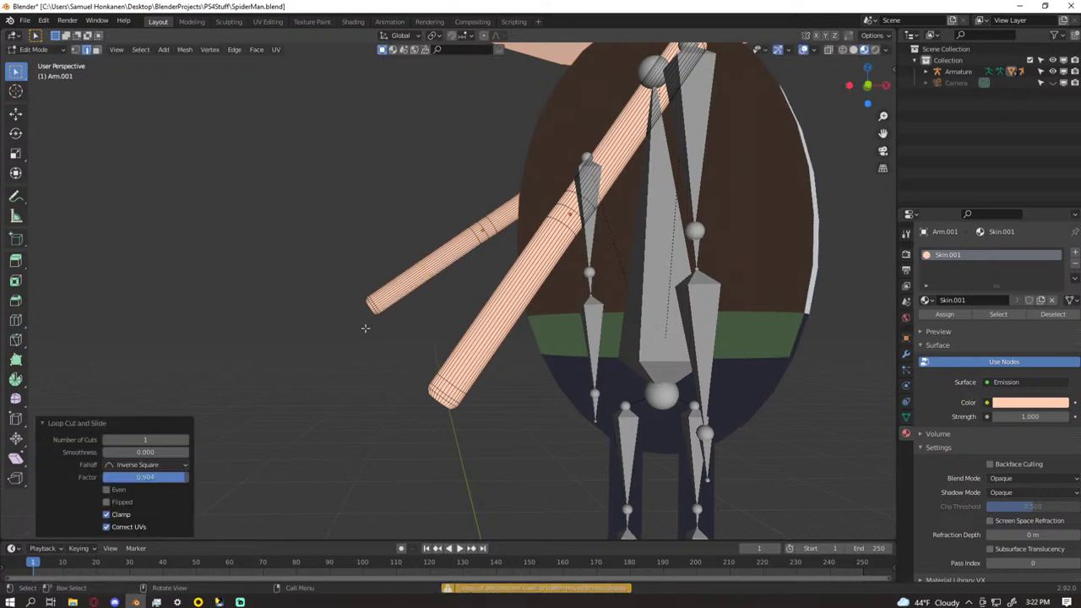
left_click(150, 478)
key("BackSpace")
type("0")
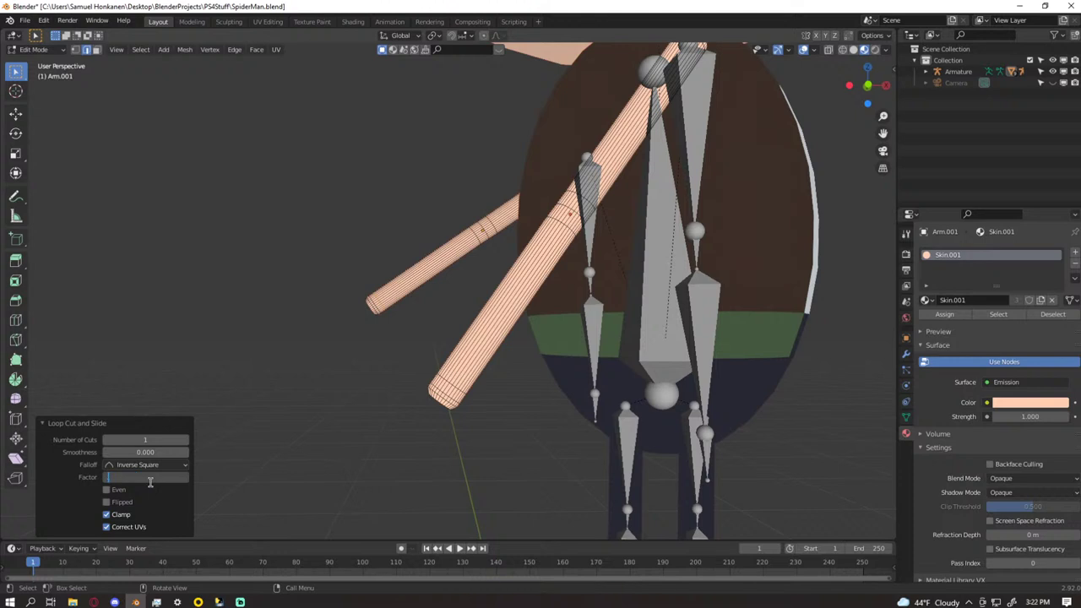
type(".89")
key("Return")
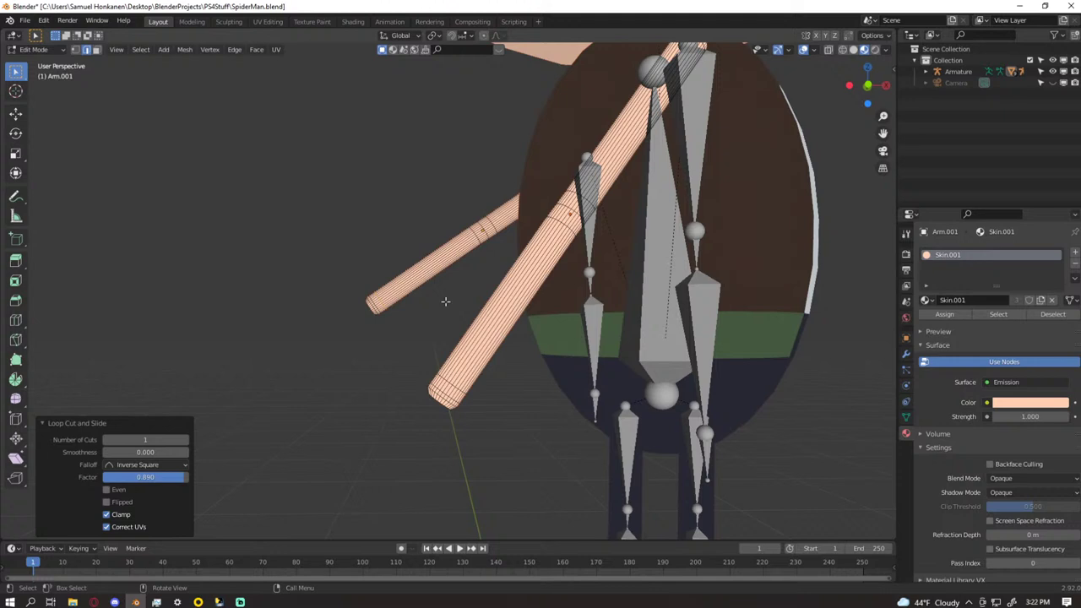
- Switch to face selection and extend the selection along the sleeve faces of the arms, undoing the last stray loop pick
key("3")
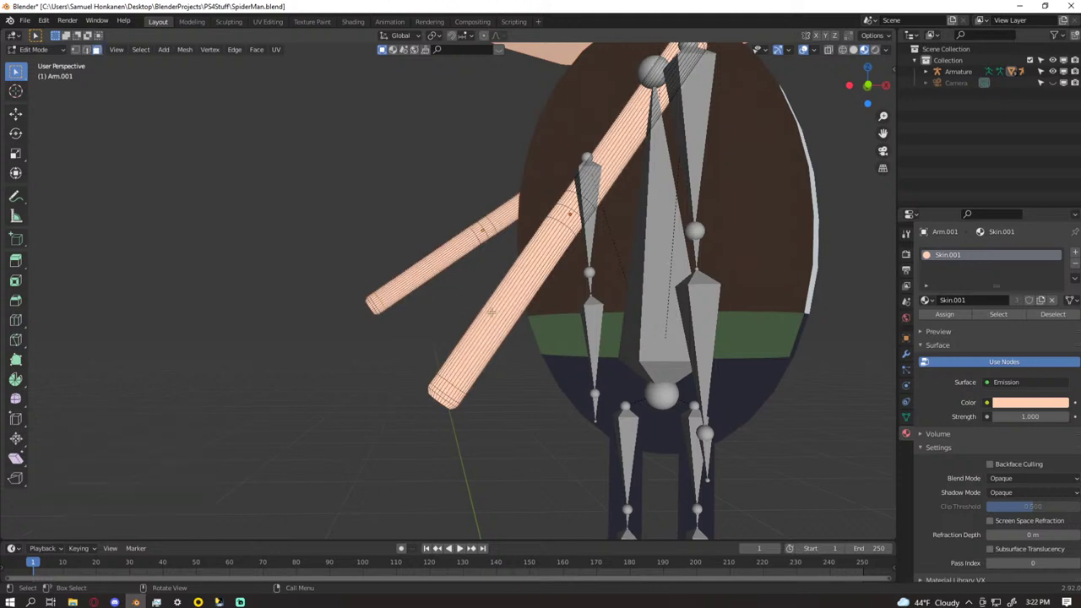
scroll(454, 306, "down", 2)
middle_click_drag(454, 306, 461, 298)
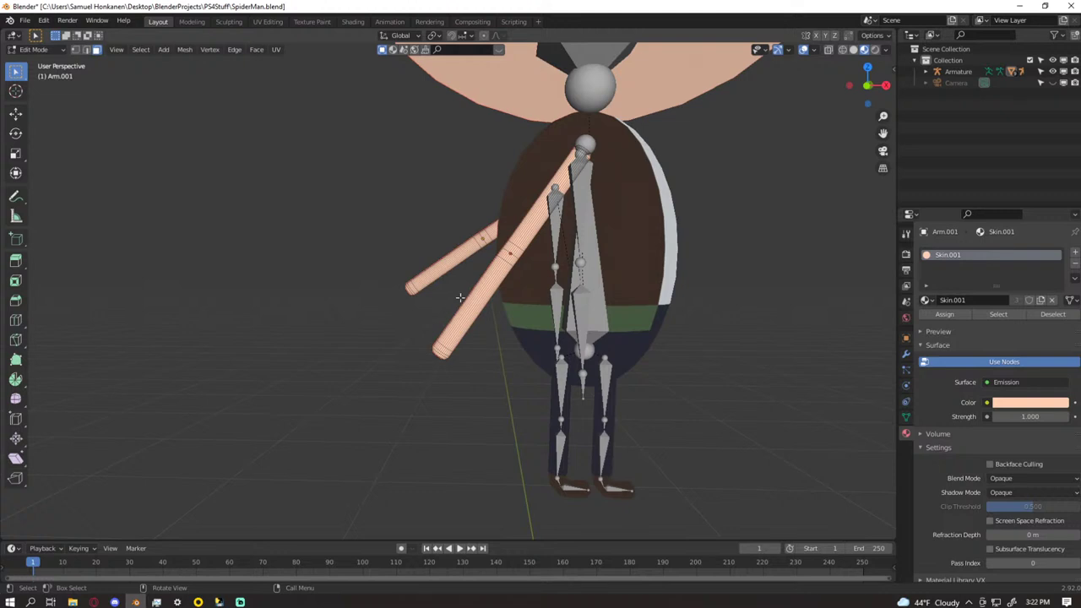
scroll(461, 298, "up", 2)
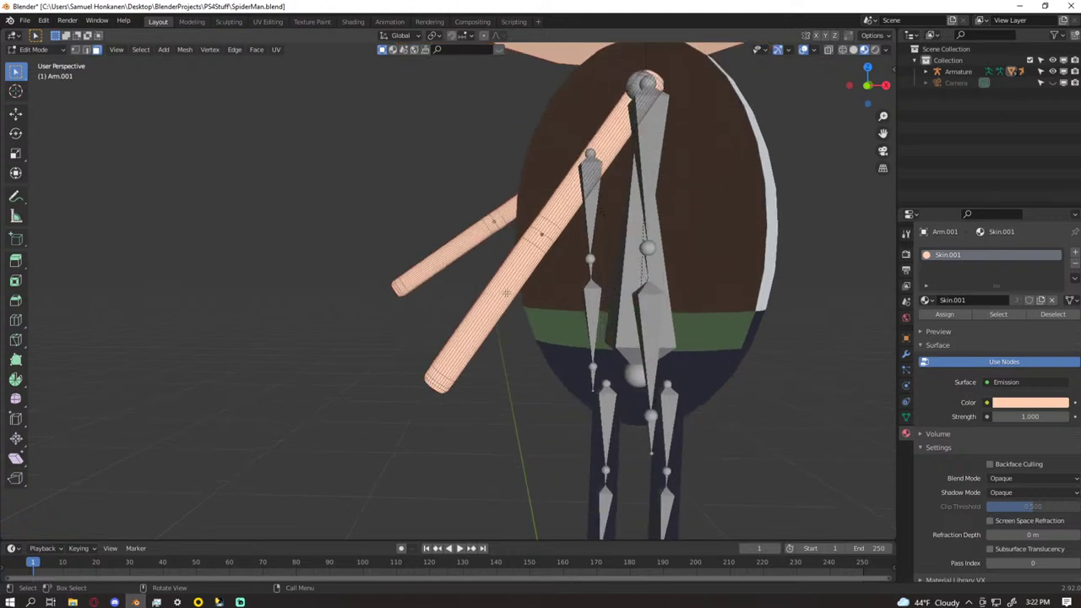
left_click(532, 233, "alt+shift")
middle_click_drag(551, 205, 656, 137)
left_click(560, 240, "alt+shift")
key("ctrl+z")
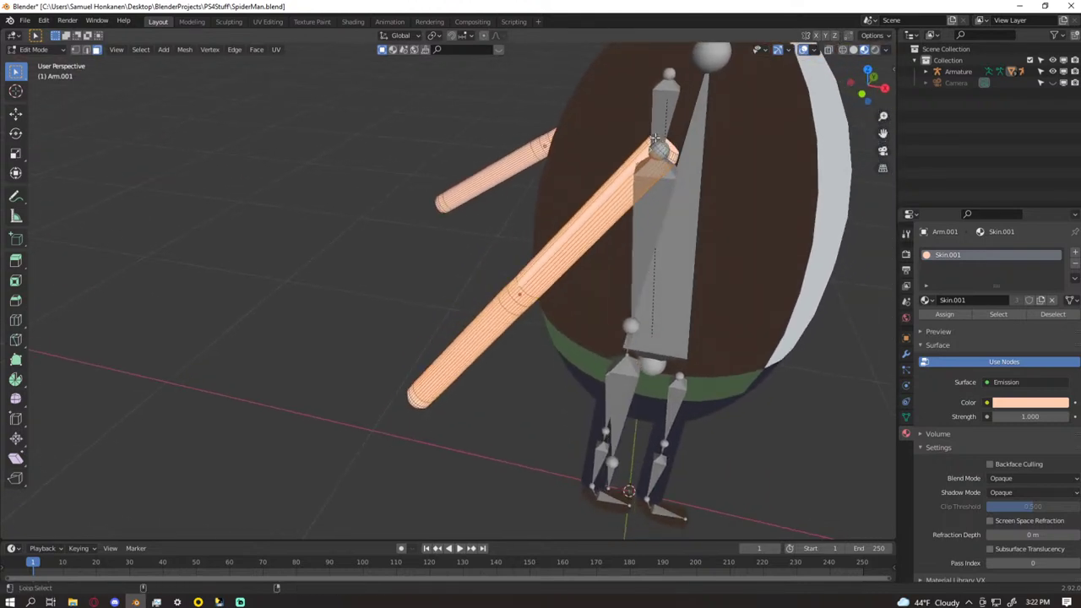
- Add the faces at the shoulder ends of Arm.001 and Arm.002 to the sleeve selection, leaving the hand ends out
left_click(651, 142, "alt+shift")
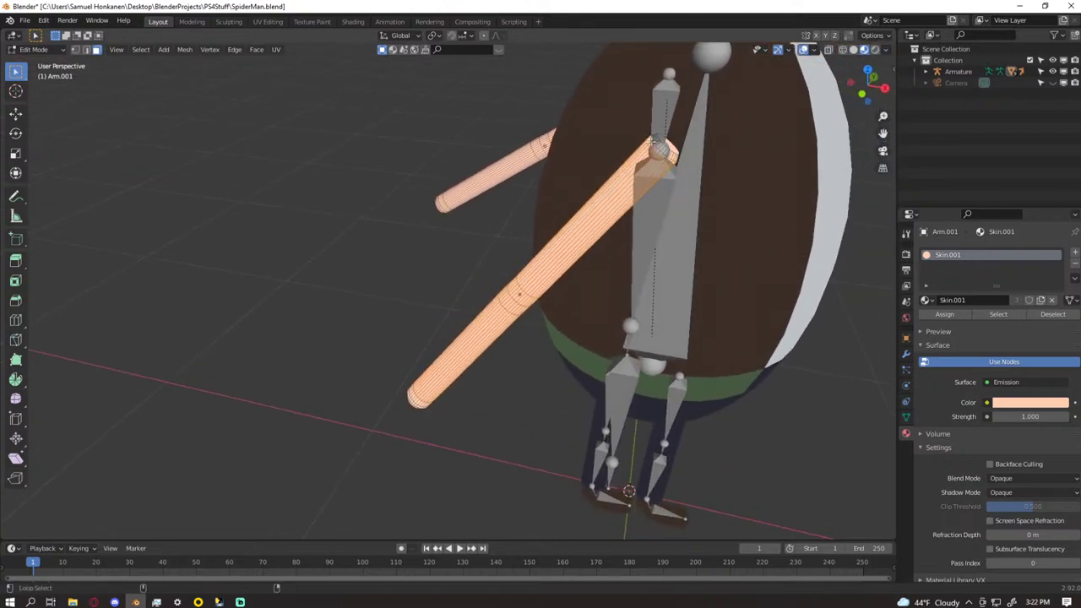
left_click(664, 143, "shift")
middle_click_drag(633, 169, 469, 168)
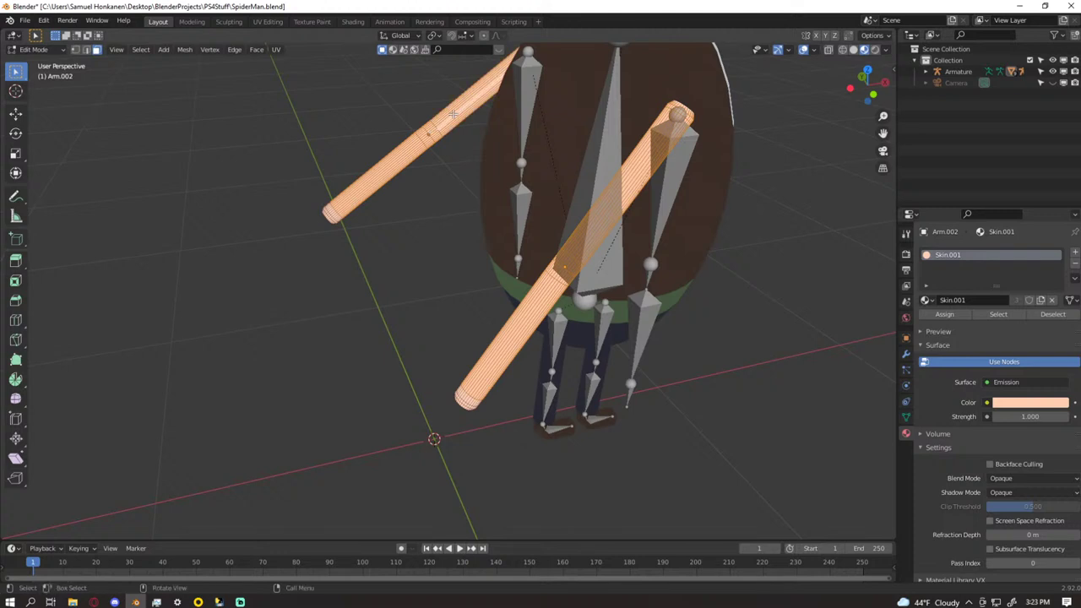
middle_click_drag(455, 115, 517, 328, "shift")
scroll(528, 284, "up", 8)
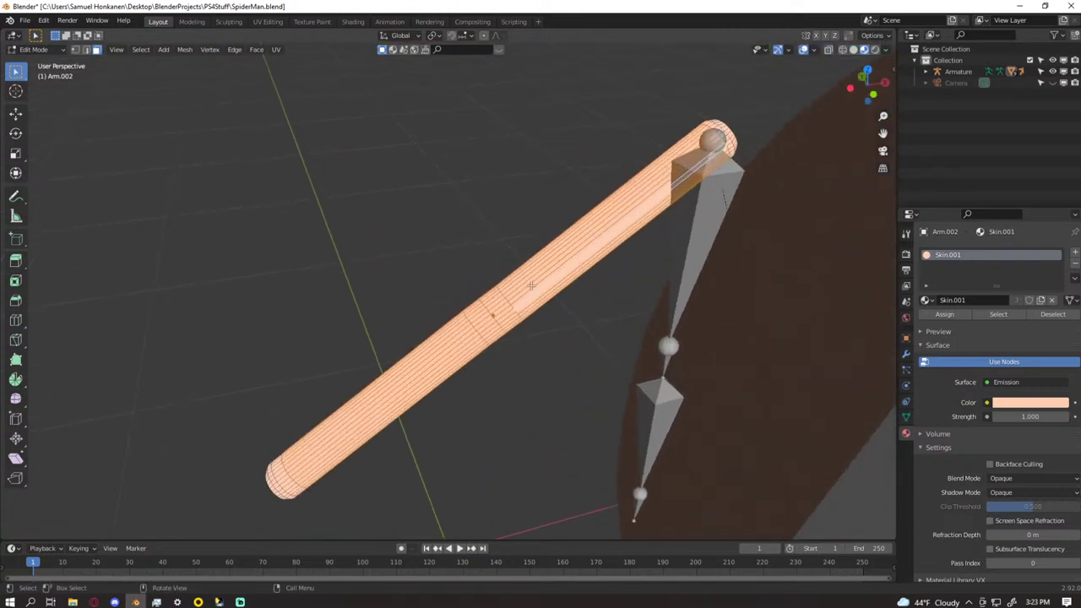
middle_click_drag(690, 210, 309, 68, "shift")
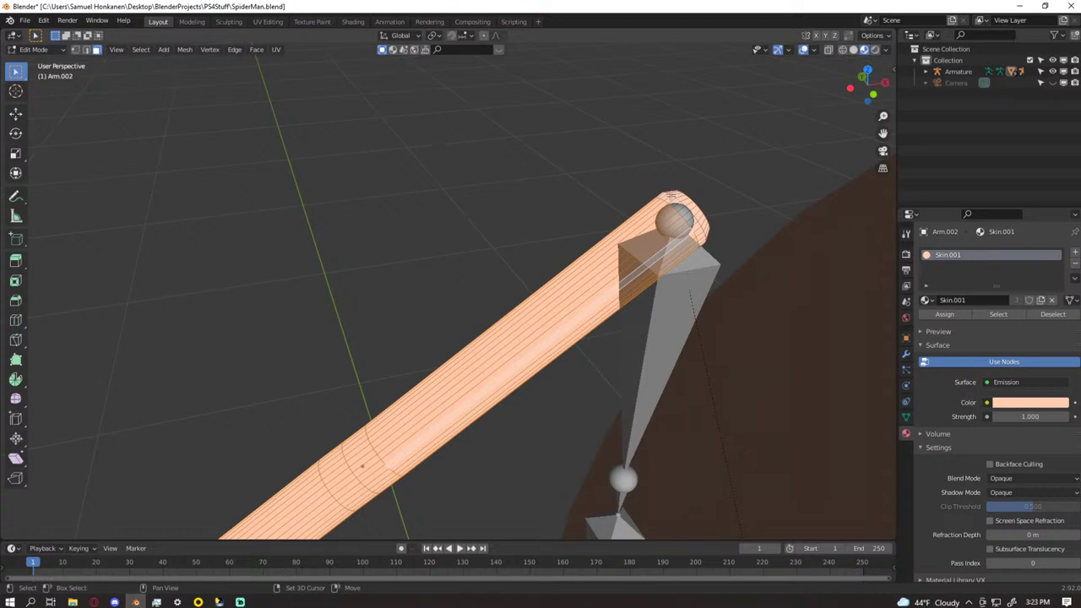
left_click(669, 199, "alt+shift")
middle_click_drag(666, 196, 595, 262)
scroll(594, 263, "down", 5)
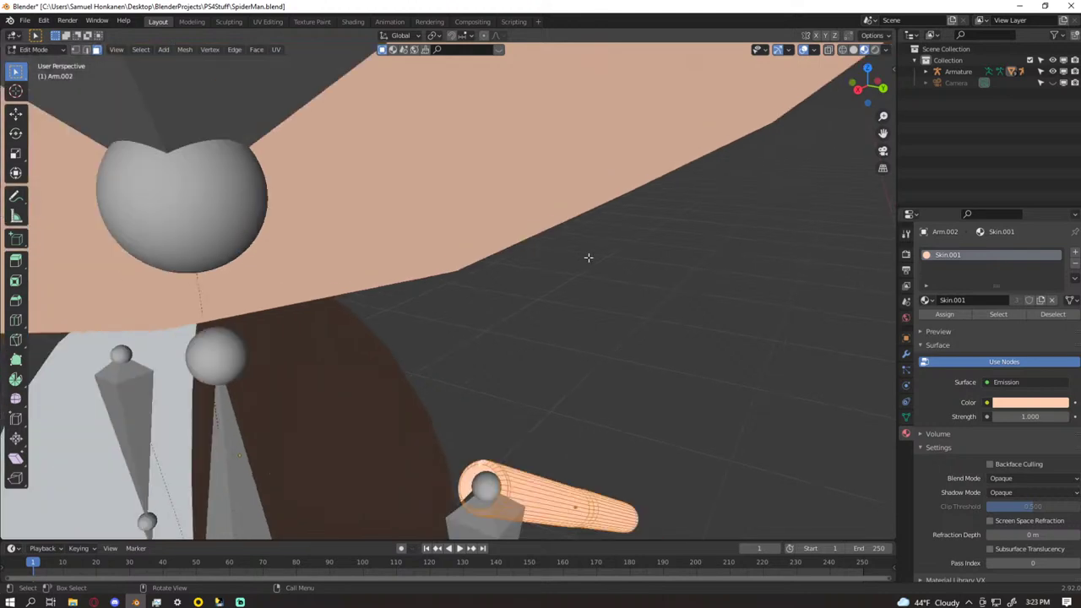
middle_click_drag(564, 303, 600, 289)
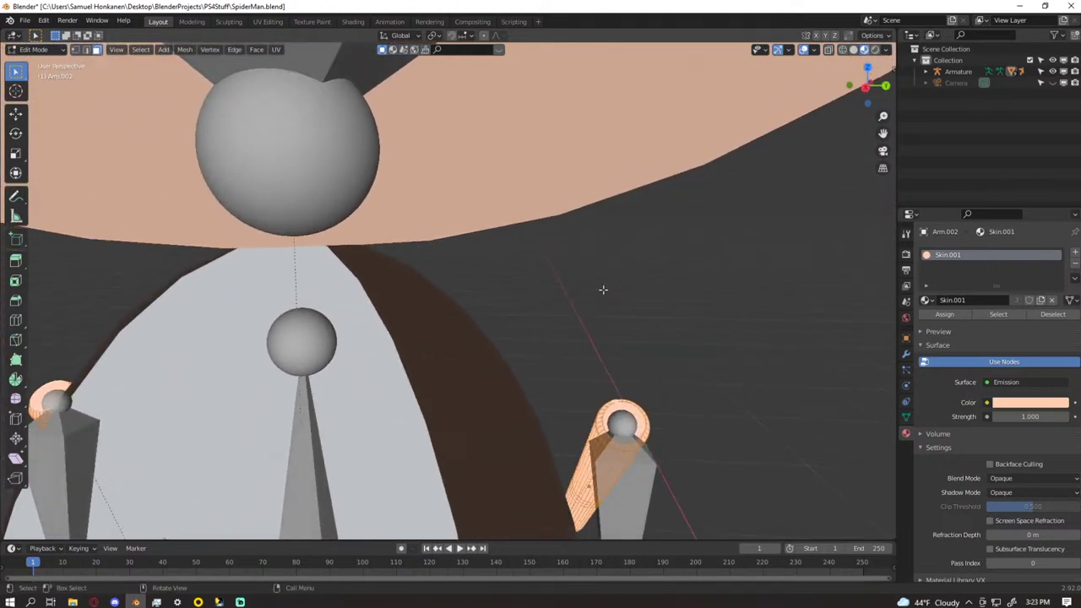
left_click(614, 417, "shift")
- Examine the selected sleeve faces on both arms from several angles and distances
middle_click_drag(366, 345, 499, 345)
scroll(499, 345, "down", 8)
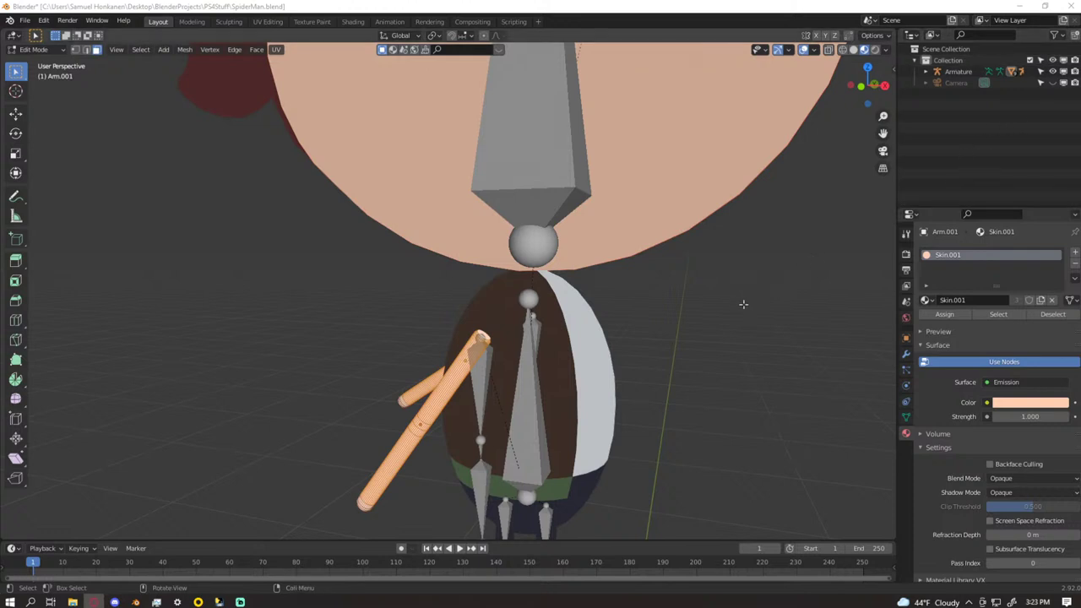
scroll(464, 359, "down", 4)
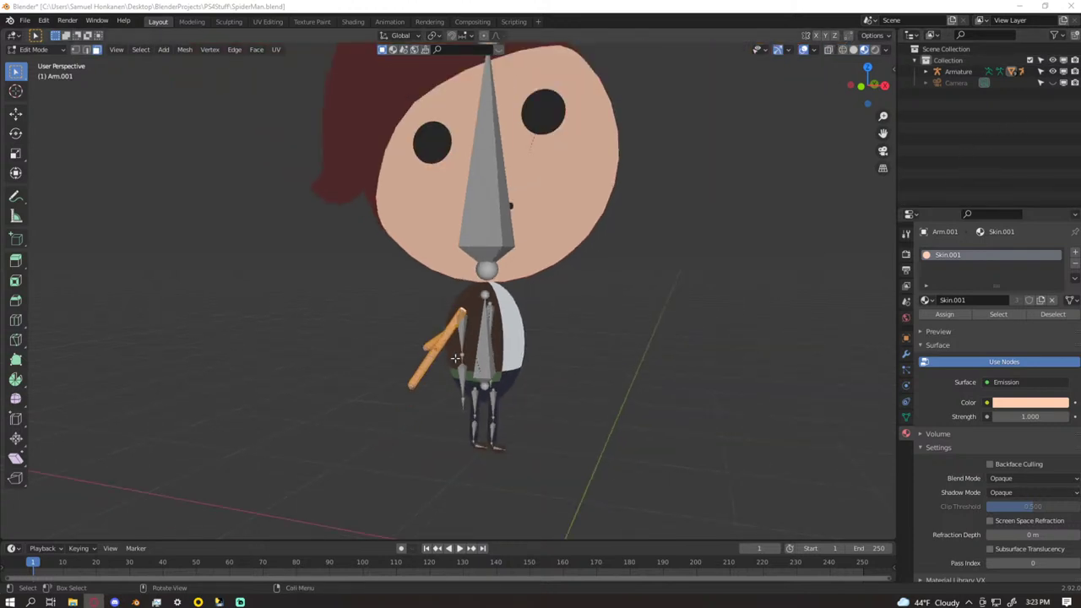
scroll(460, 358, "down", 2)
middle_click_drag(460, 358, 625, 357)
scroll(624, 357, "up", 4)
middle_click_drag(617, 306, 579, 338)
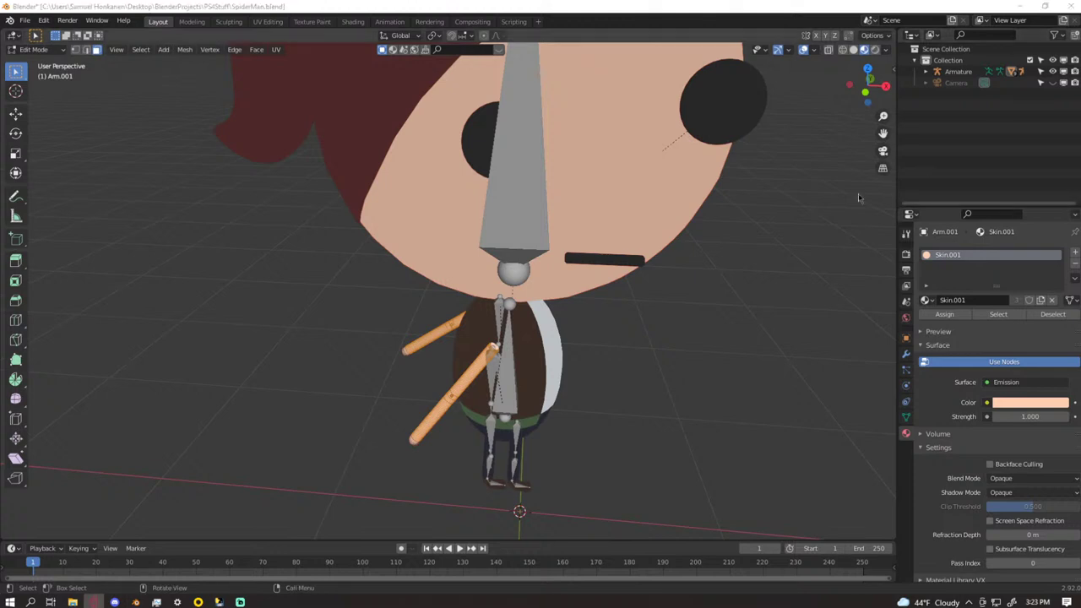
scroll(726, 274, "down", 8)
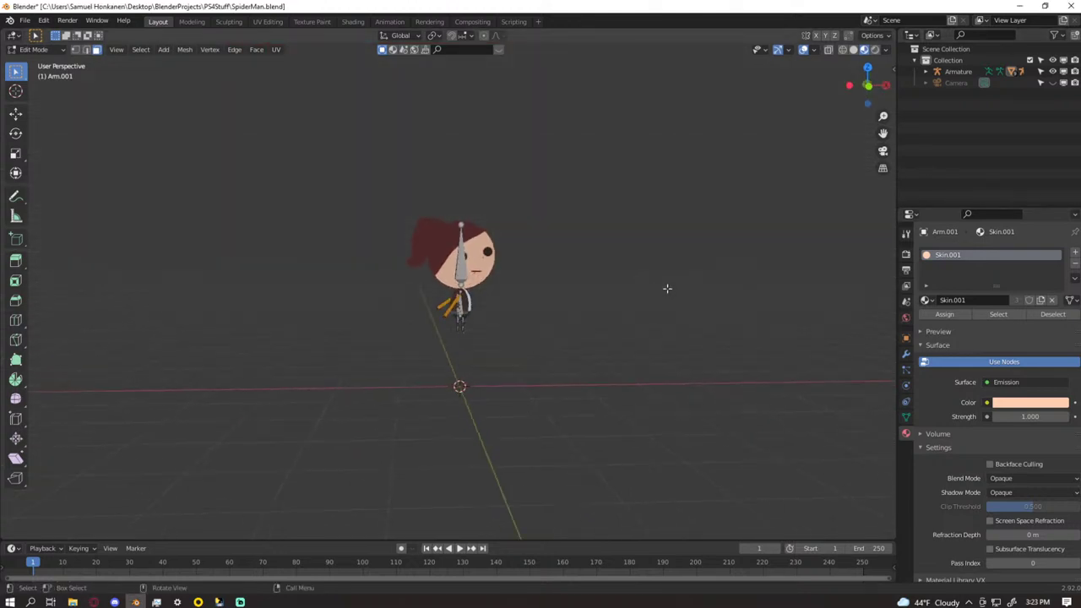
scroll(540, 320, "up", 10)
scroll(540, 320, "up", 3)
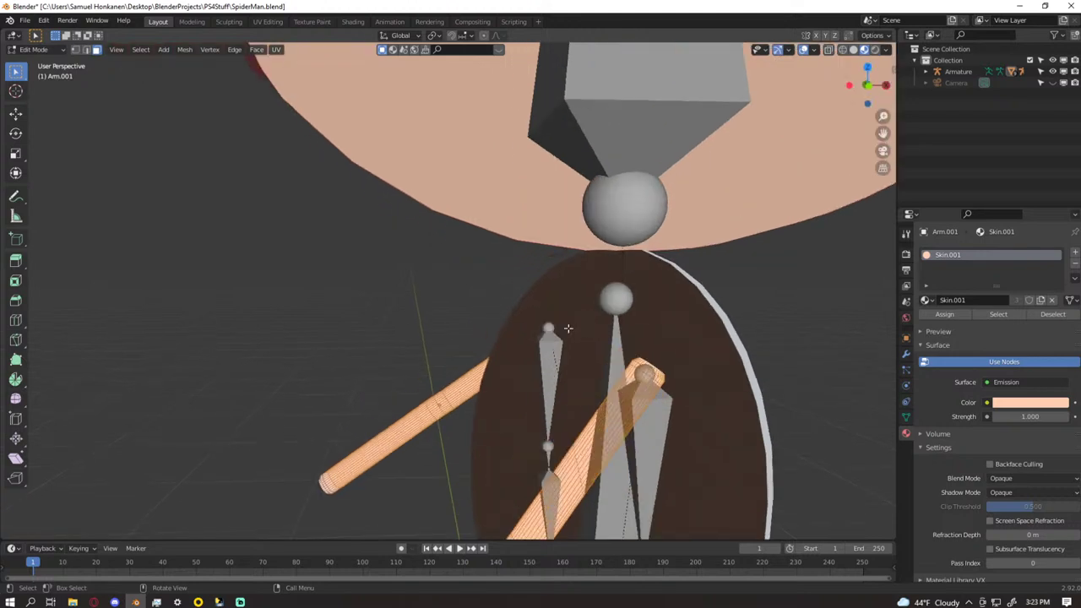
middle_click_drag(682, 354, 667, 338)
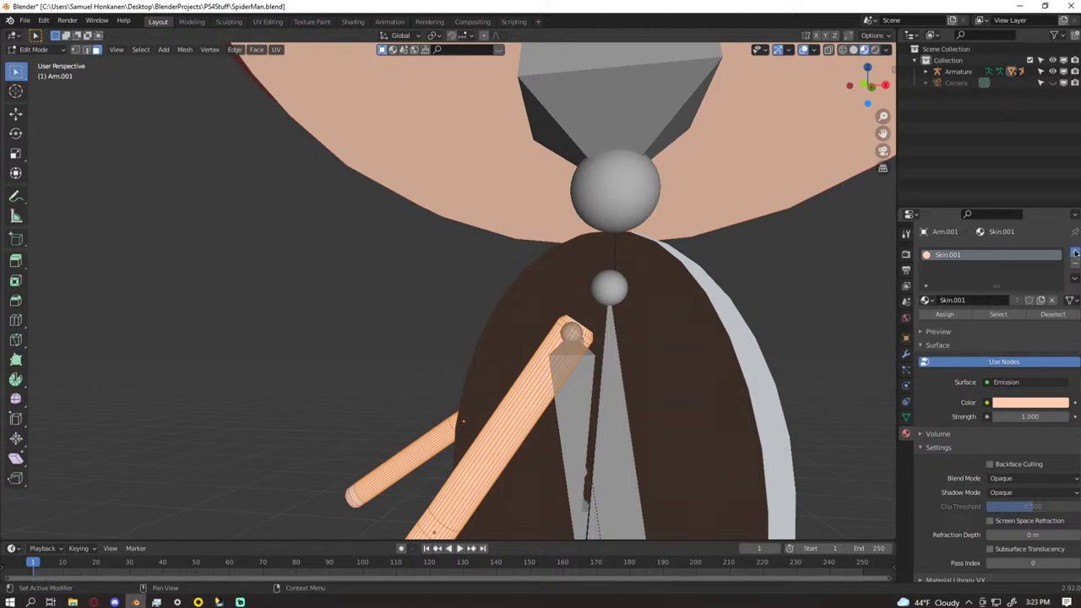
- Add a material slot with the Brown material to Arm.001 and assign it to the selected sleeve faces
left_click(1075, 253)
left_click(926, 323)
left_click(945, 339)
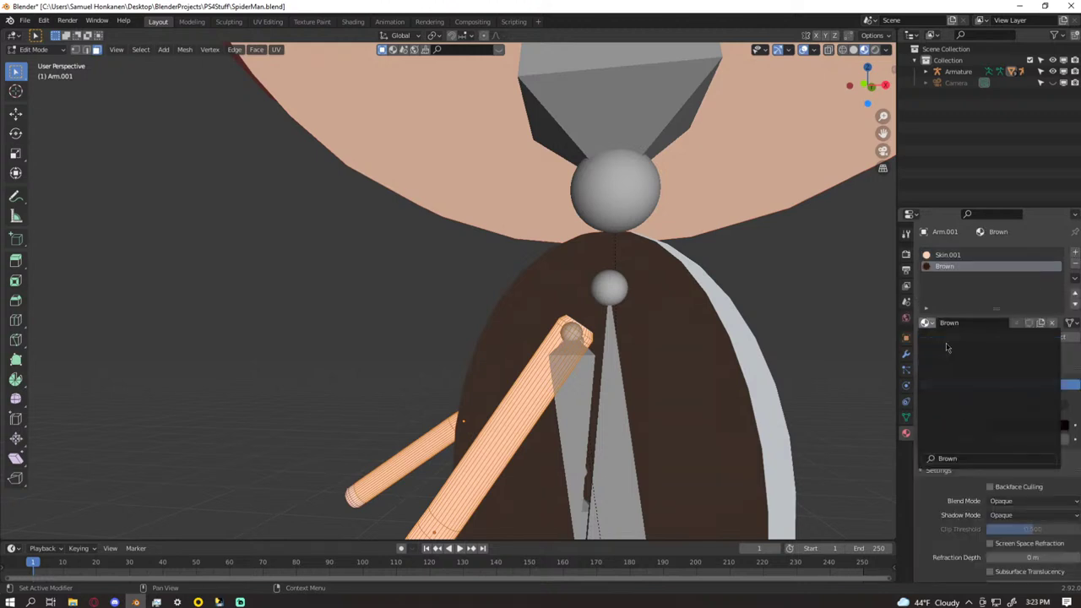
left_click(962, 337)
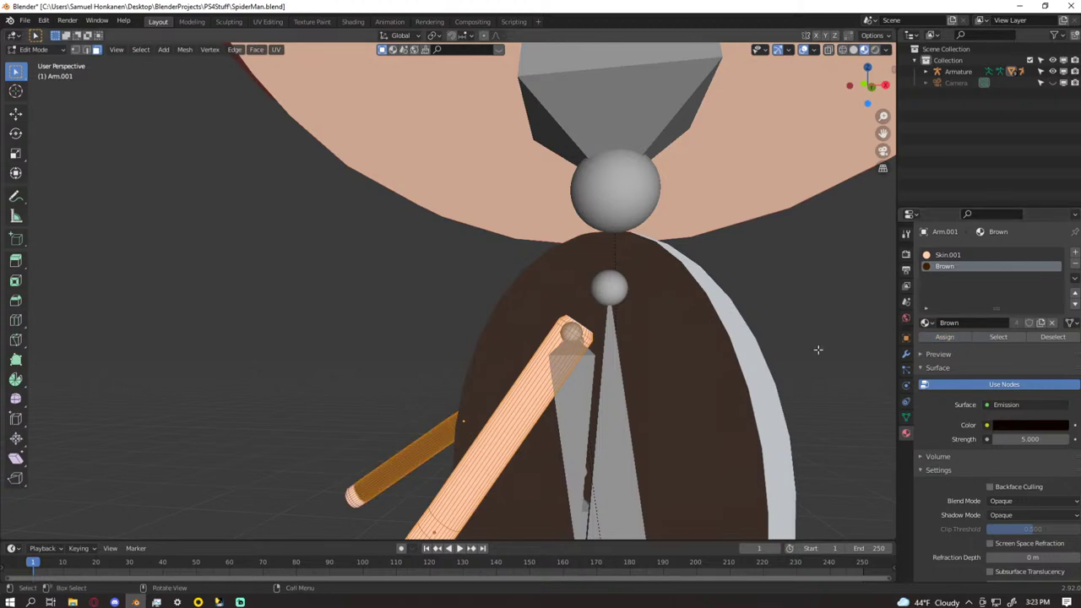
middle_click_drag(544, 359, 575, 323)
- Open Arm.002 alone in Edit Mode, add the Brown material in a new slot, and assign it to its selected sleeve faces
key("Tab")
left_click(529, 475)
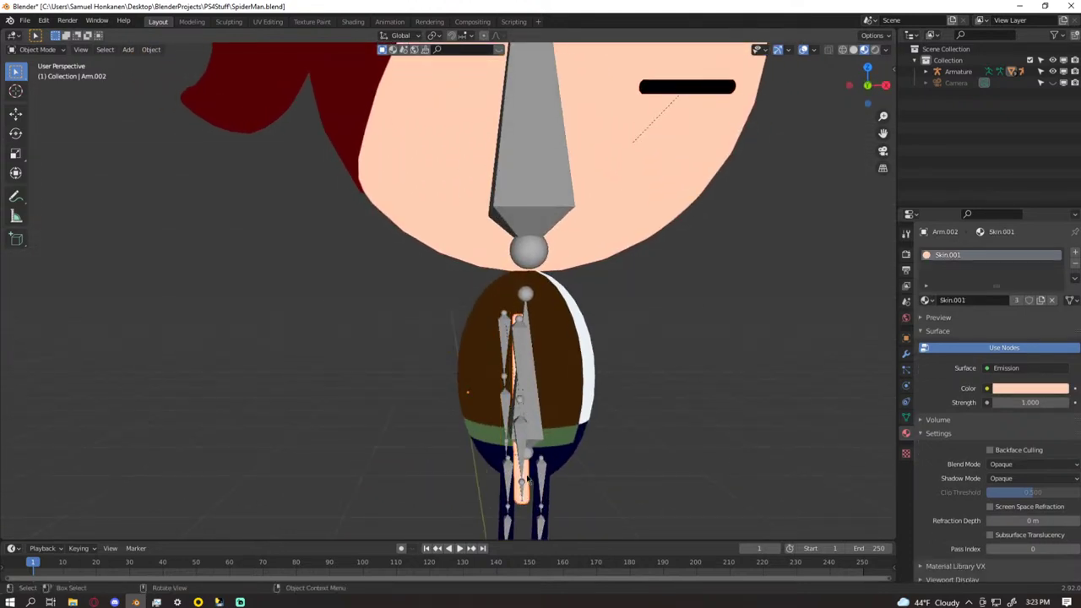
key("Tab")
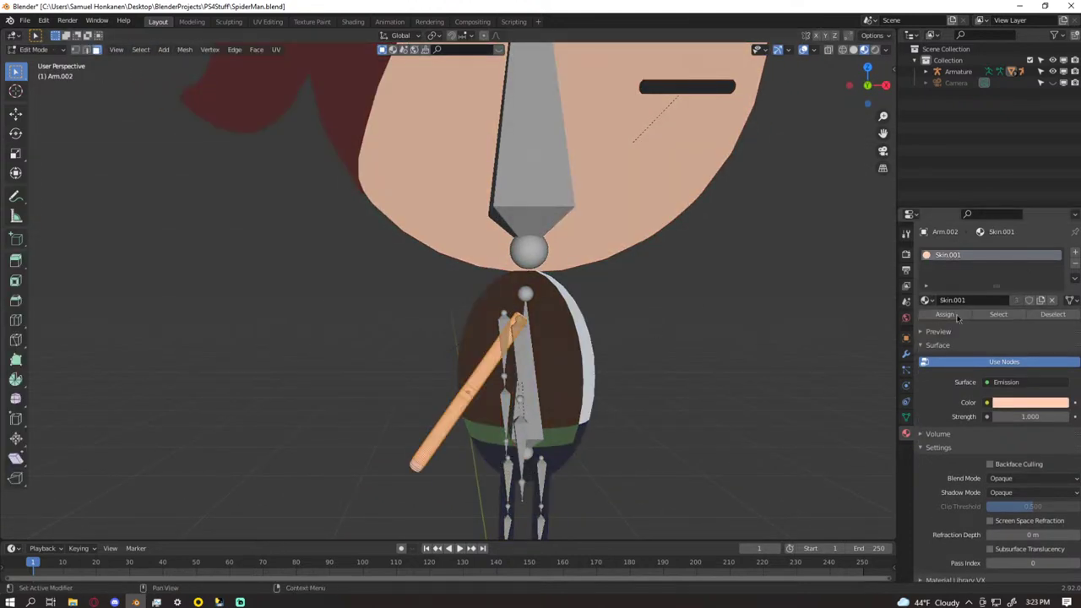
left_click(1075, 253)
left_click(927, 320)
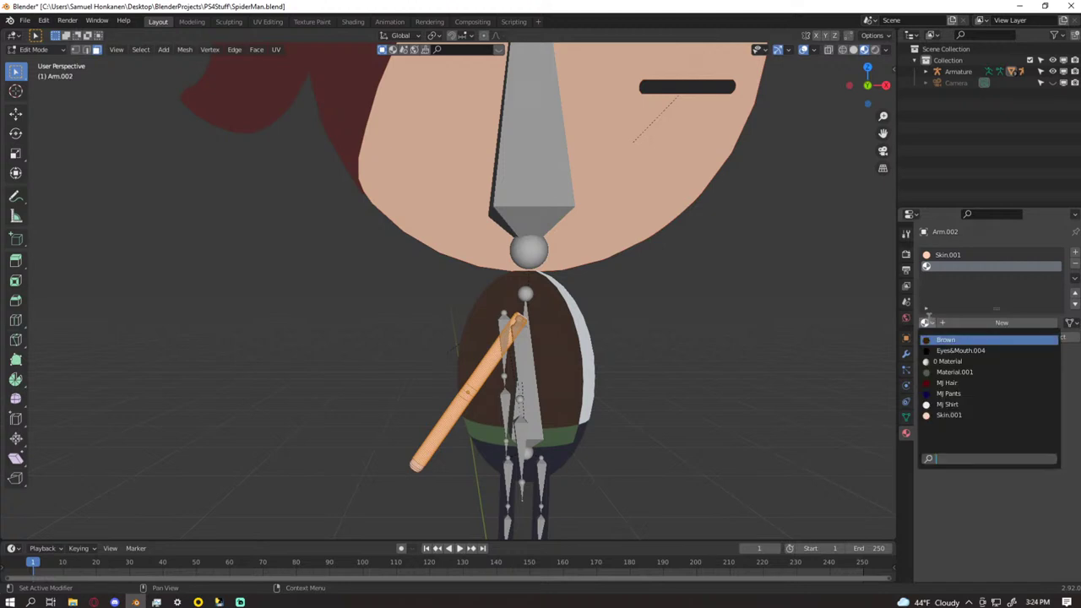
left_click(939, 339)
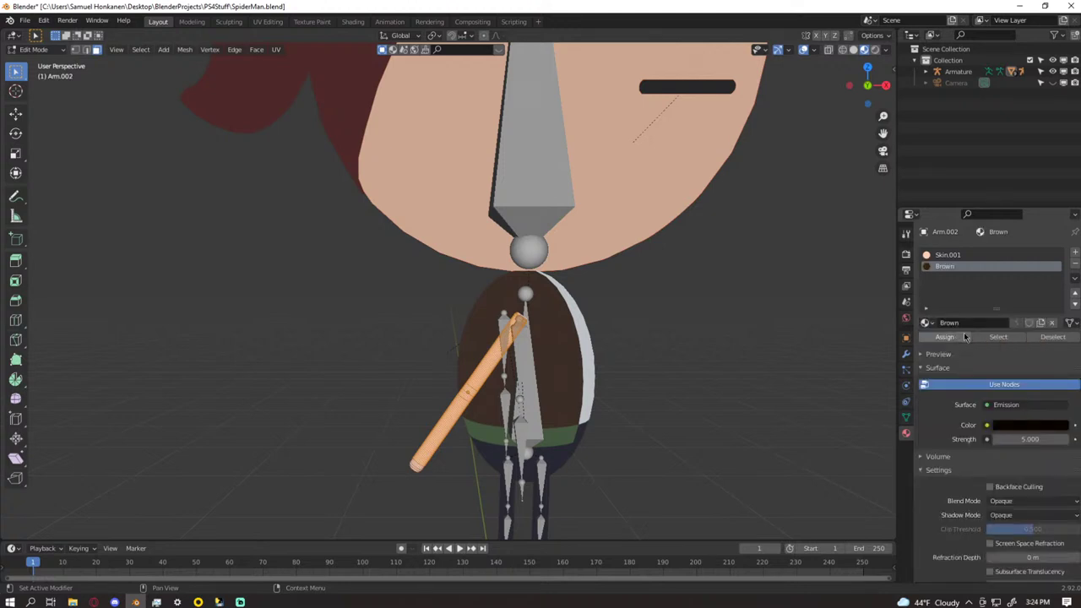
left_click(965, 337)
key("Tab")
- Hide the viewport overlays and view the whole colored character from the front
middle_click_drag(705, 390, 723, 433)
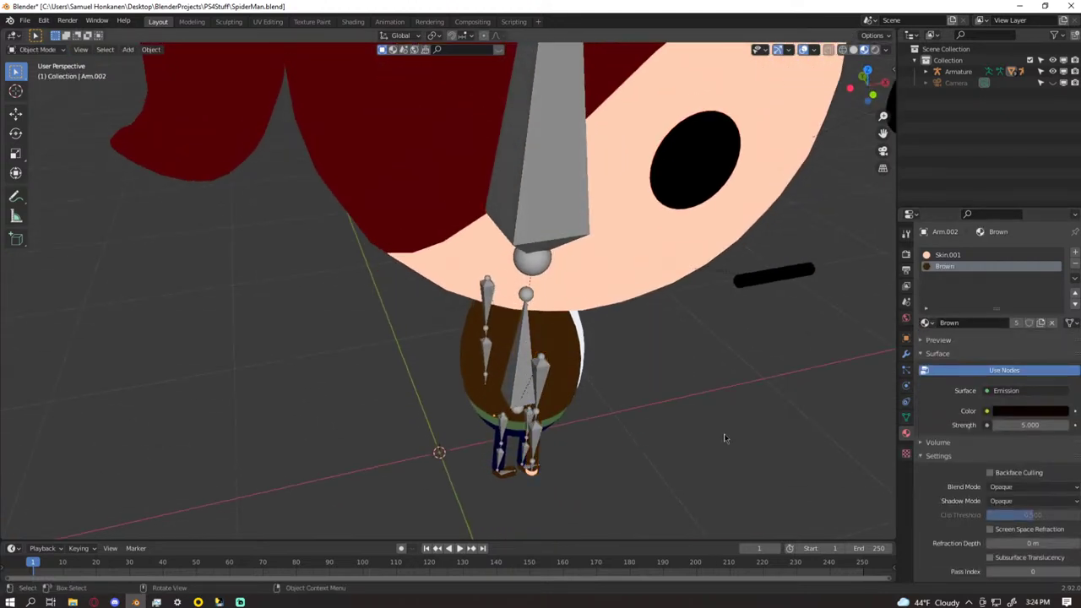
left_click(804, 49)
middle_click_drag(738, 473, 639, 435)
scroll(663, 435, "down", 3)
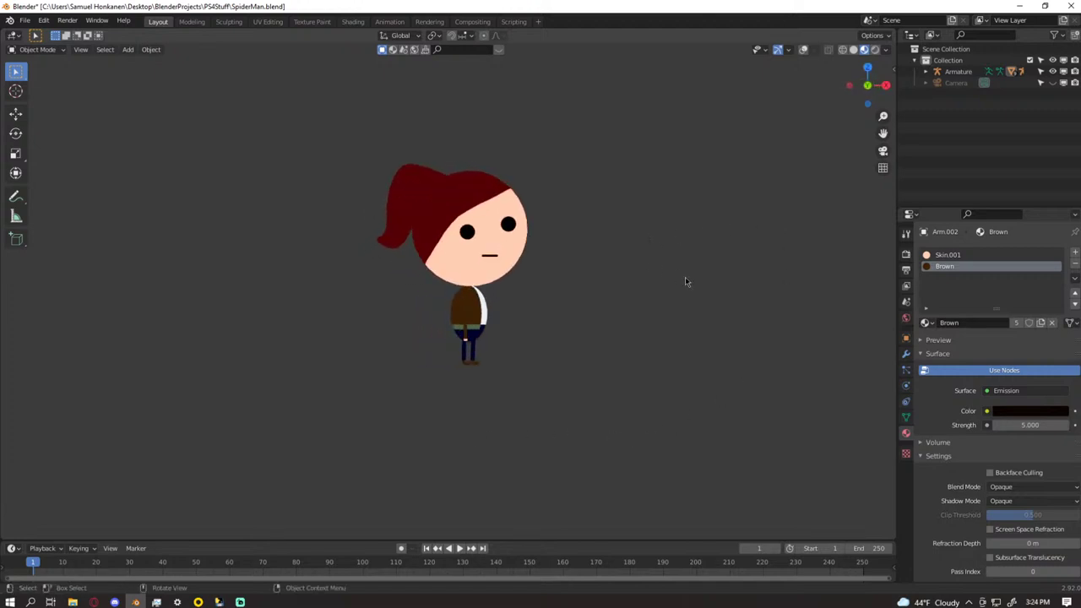
scroll(653, 293, "down", 1)
- Open the reference image Screenshot (5).png in Photos, shrink its window, and place it beside the character
left_click(73, 602)
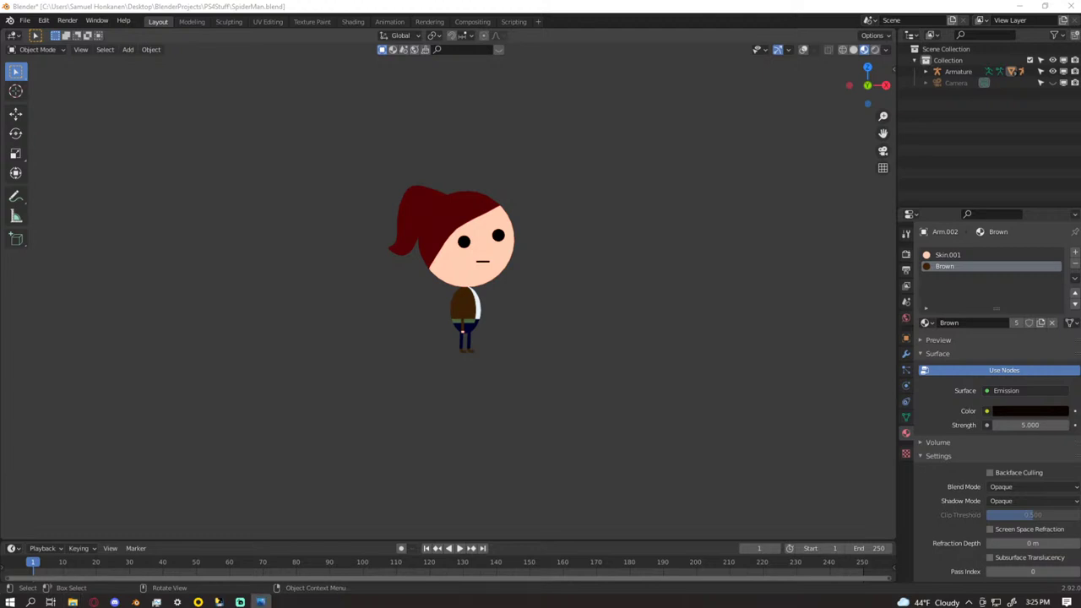
left_click_drag(1079, 127, 698, 42)
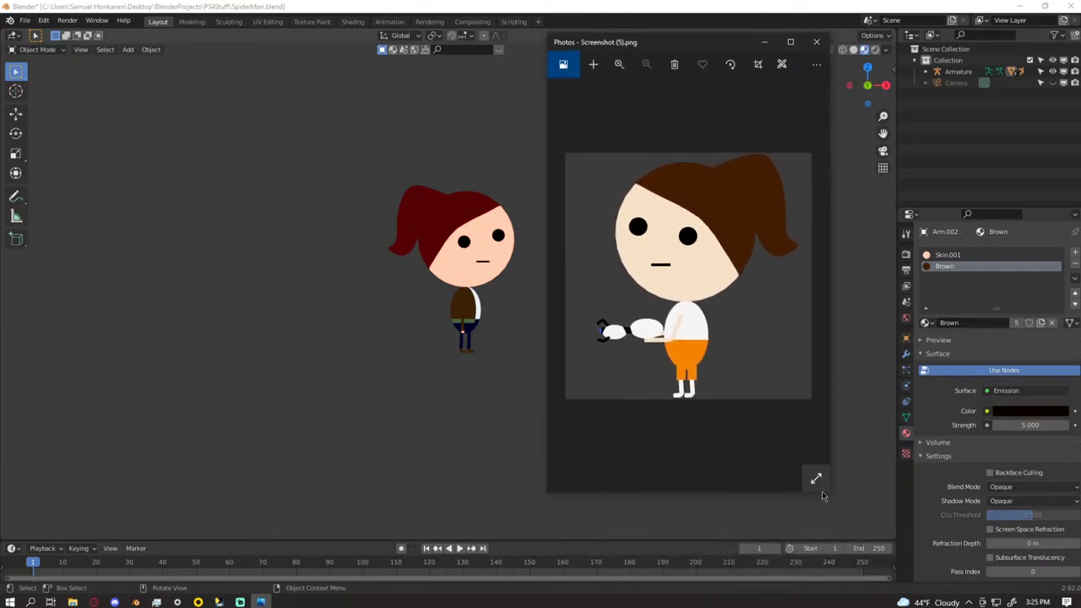
left_click_drag(823, 493, 794, 315)
left_click_drag(684, 34, 644, 140)
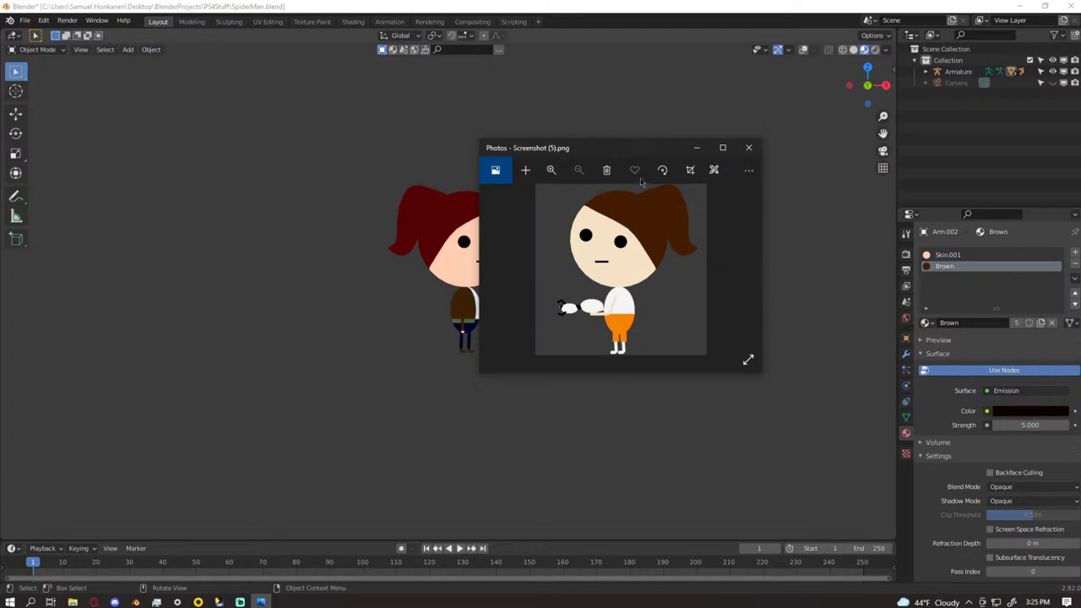
left_click_drag(623, 150, 714, 150)
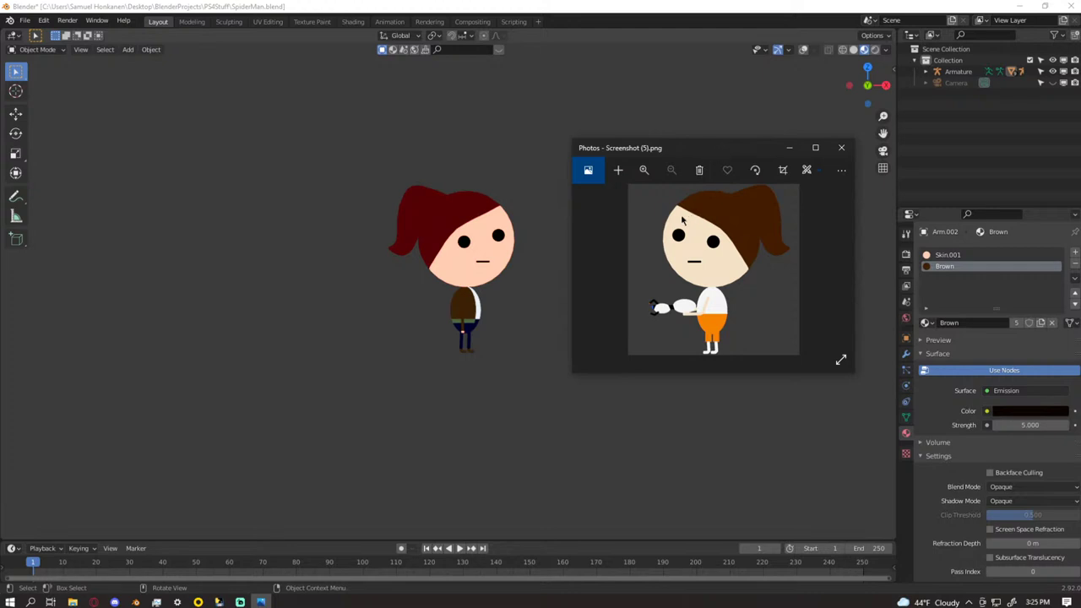
- Select the Head mesh, restore the Blender window to full screen, and place the Screenshot (5).png reference beside the character again
left_click(472, 251)
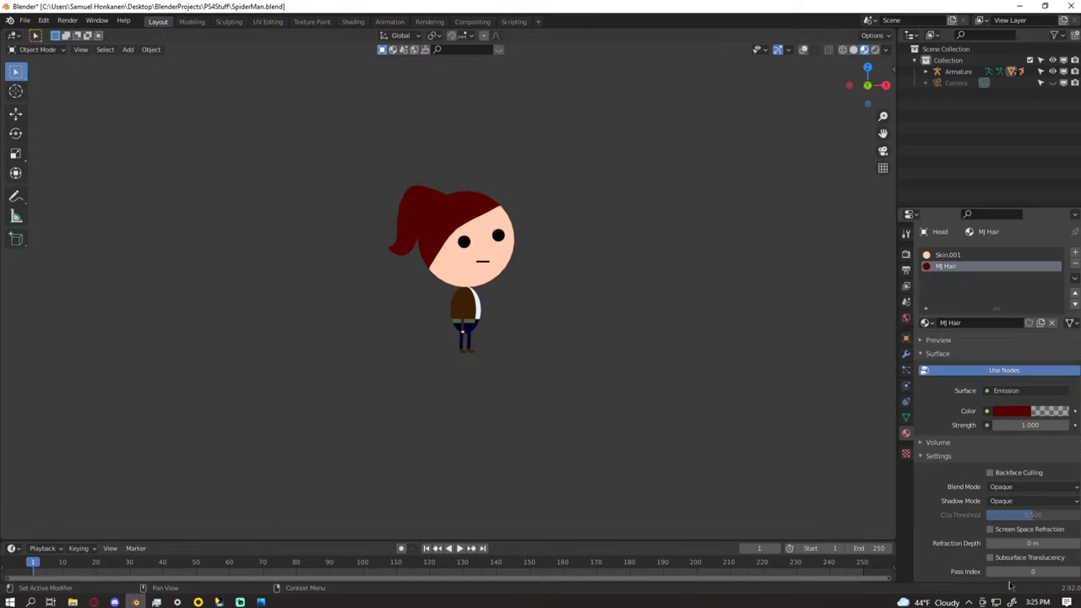
left_click(260, 602)
left_click_drag(711, 156, 1079, 220)
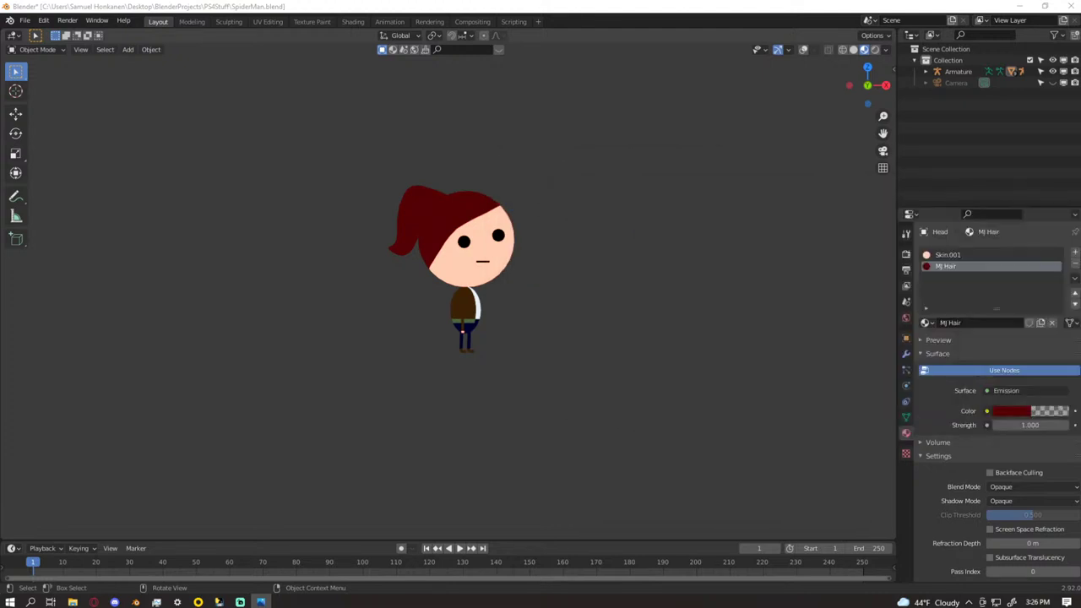
left_click_drag(806, 47, 566, 29)
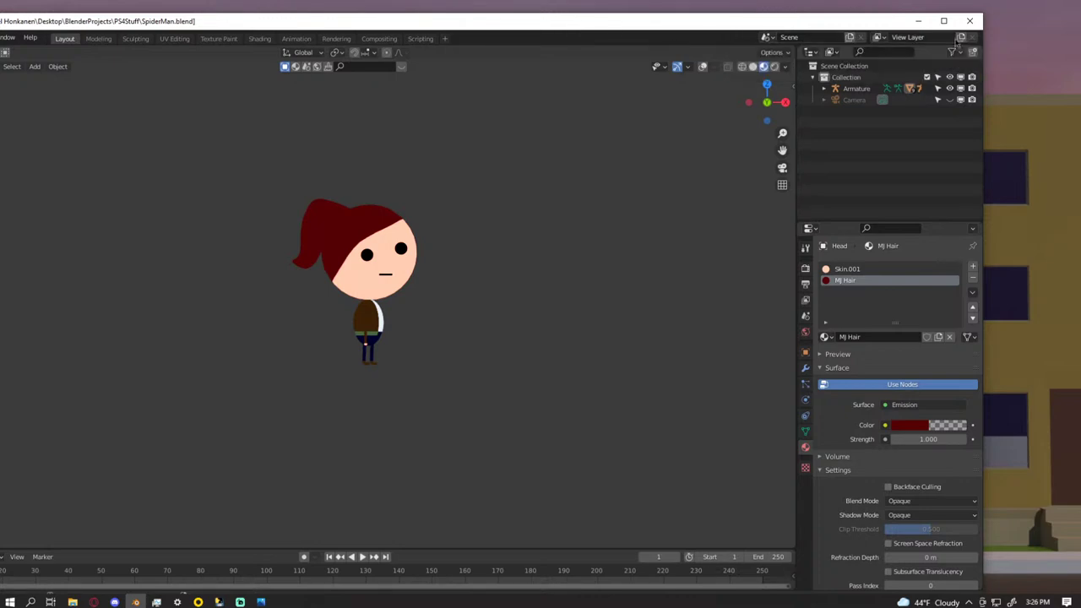
left_click(943, 22)
left_click_drag(1080, 188, 639, 147)
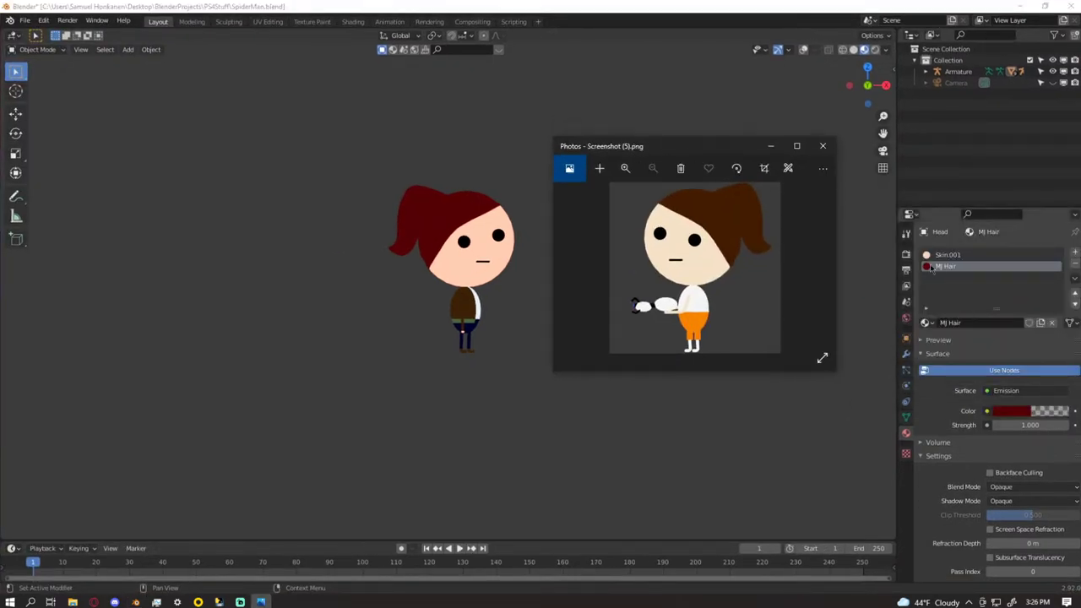
- Set the hue to 0.034 and the saturation to 0.864 for the emission color of the Head's Skin.001 material
left_click(942, 255)
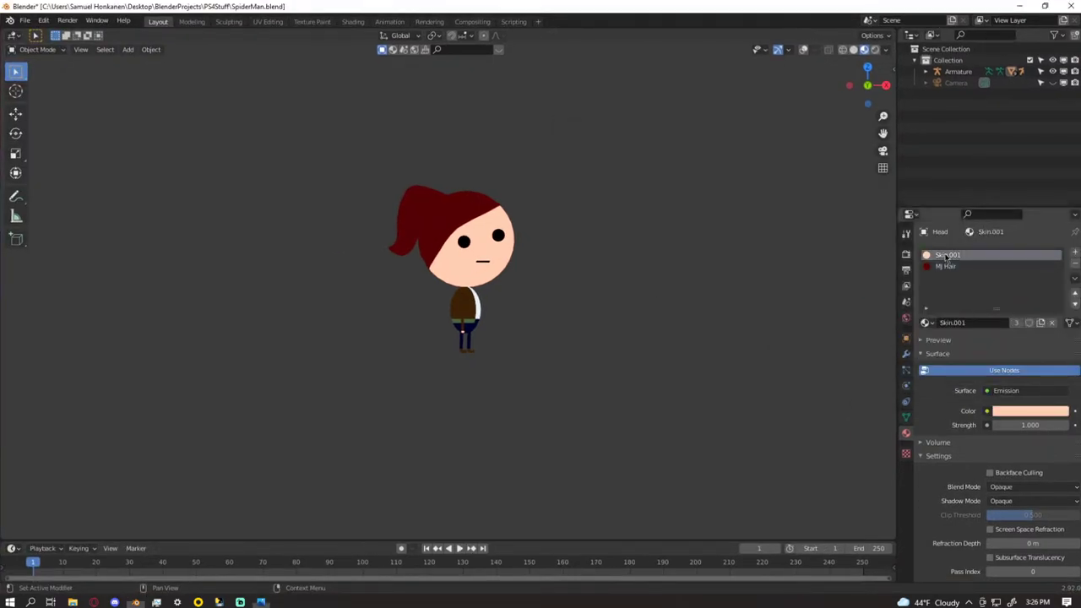
left_click(1006, 412)
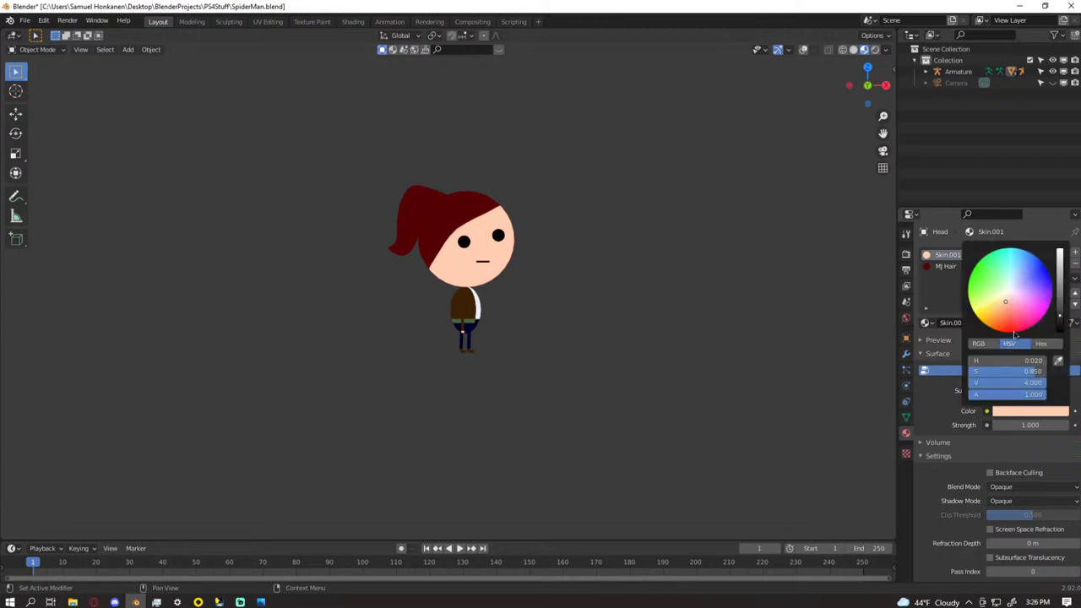
left_click_drag(1015, 372, 1025, 372)
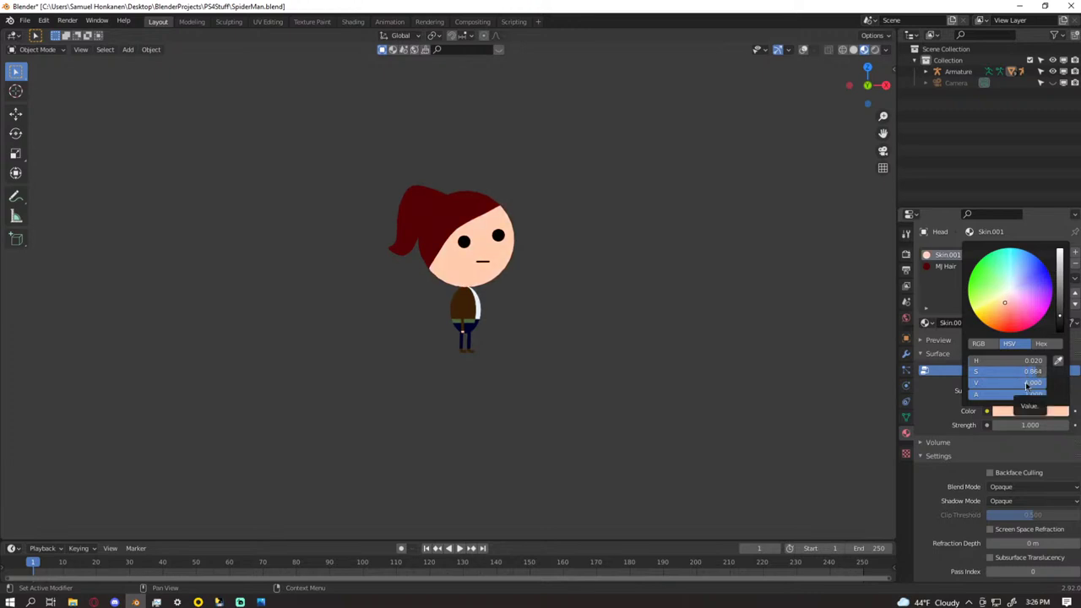
left_click_drag(1008, 360, 1010, 361)
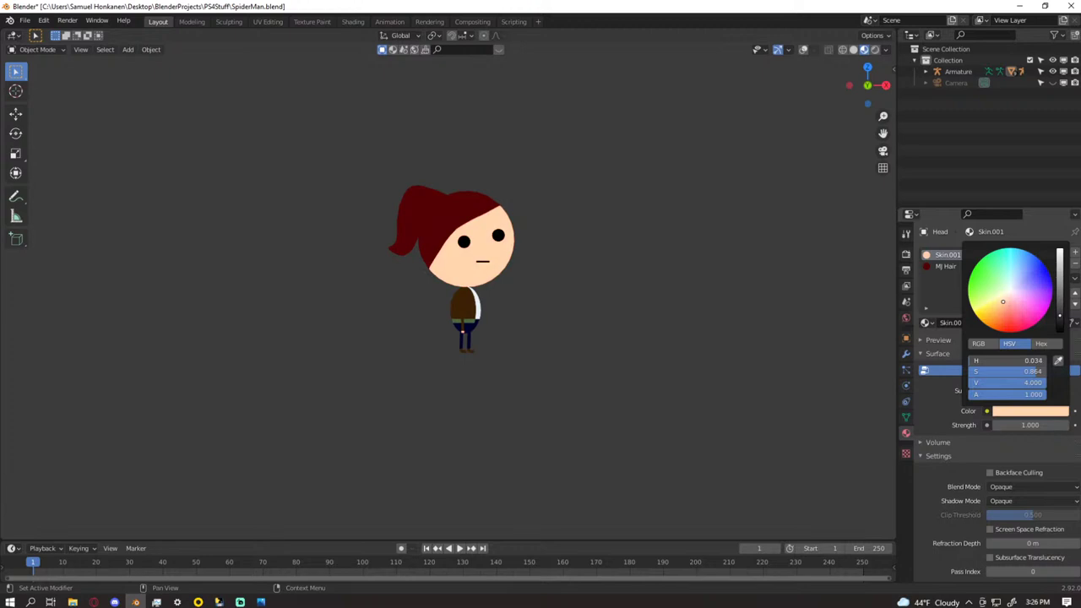
scroll(673, 282, "up", 2)
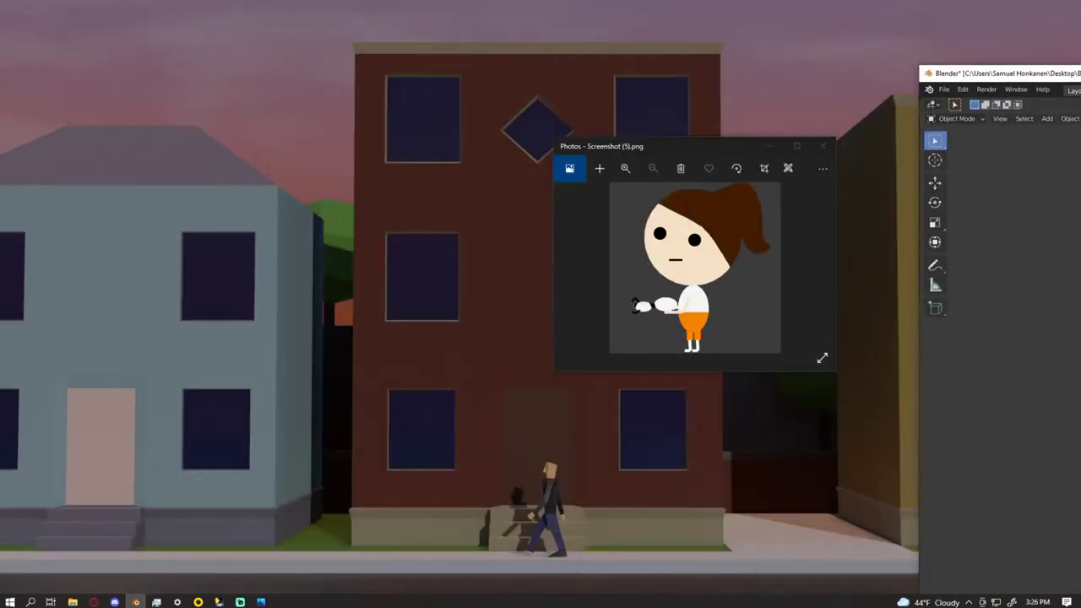
- Rearrange the Blender window and the Screenshot (5).png reference across the monitors to compare the skin tones
left_click_drag(1080, 65, 629, 24)
left_click(1006, 18)
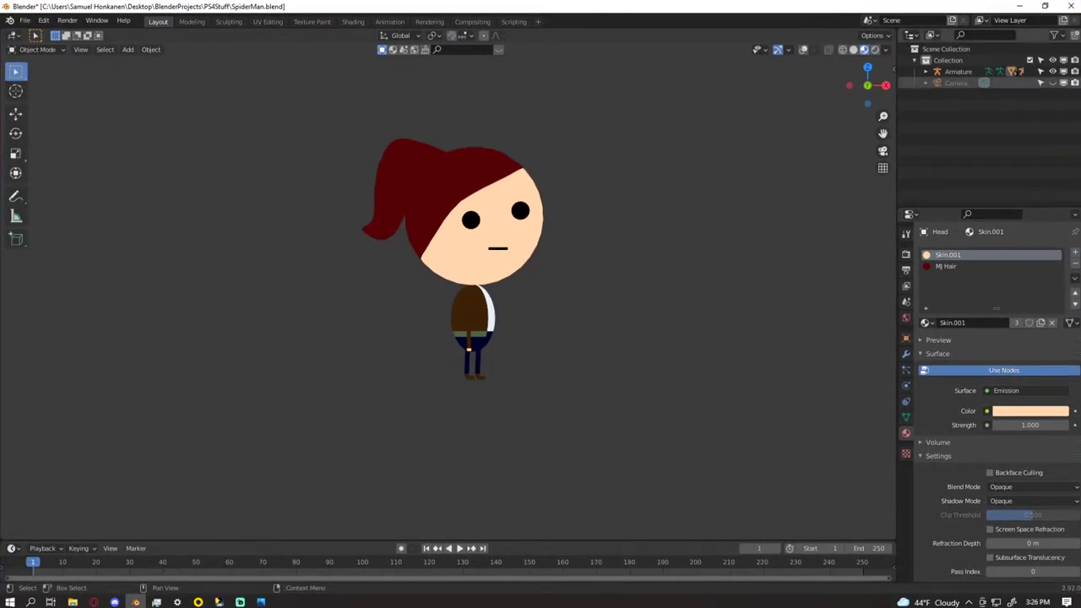
key("alt+Tab")
left_click_drag(652, 150, 1080, 153)
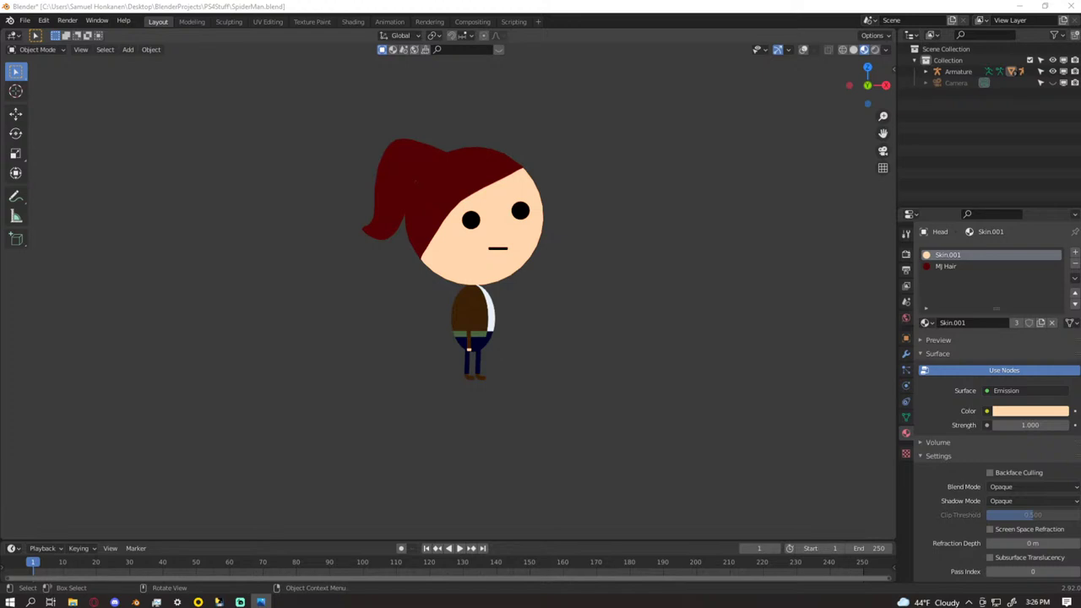
left_click_drag(684, 11, 1080, 71)
left_click(1004, 74)
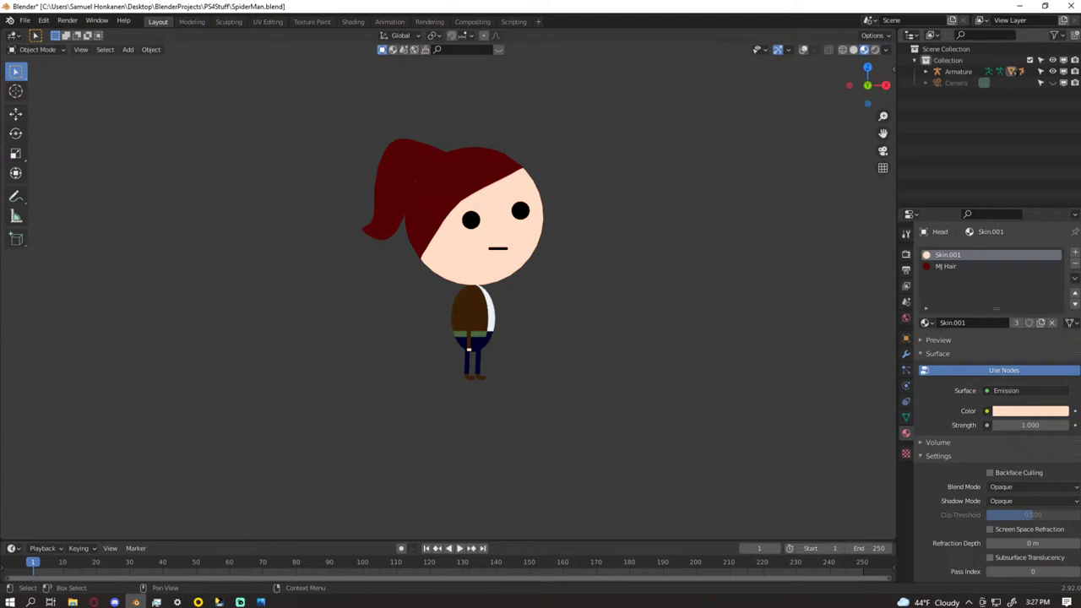
- Place the Screenshot (5).png reference beside the character, compare the skin and hair colors at similar size, and close the image
key("alt+Tab")
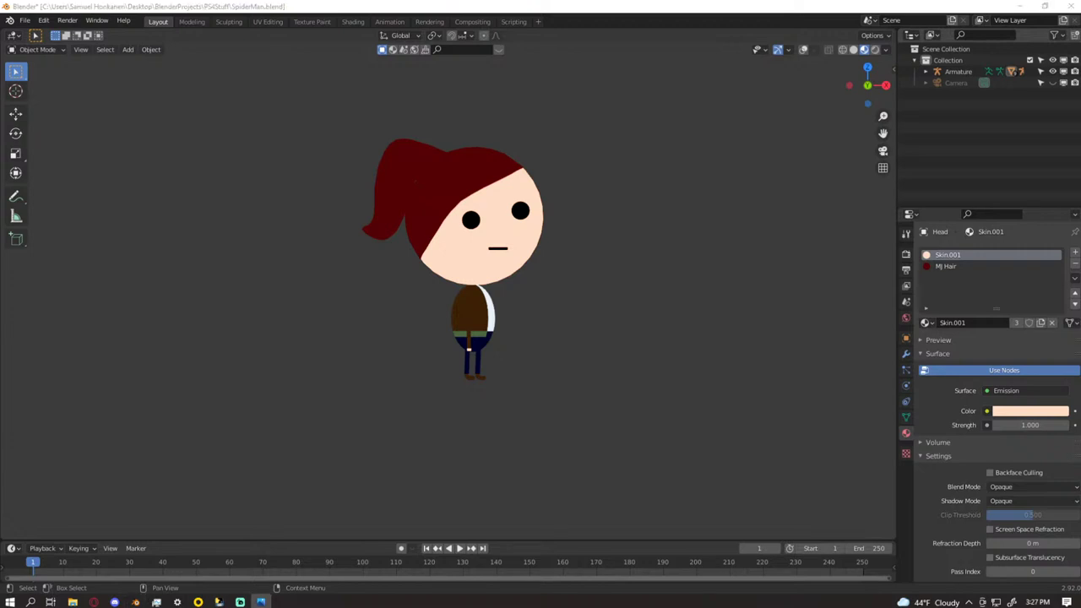
left_click_drag(1080, 101, 700, 141)
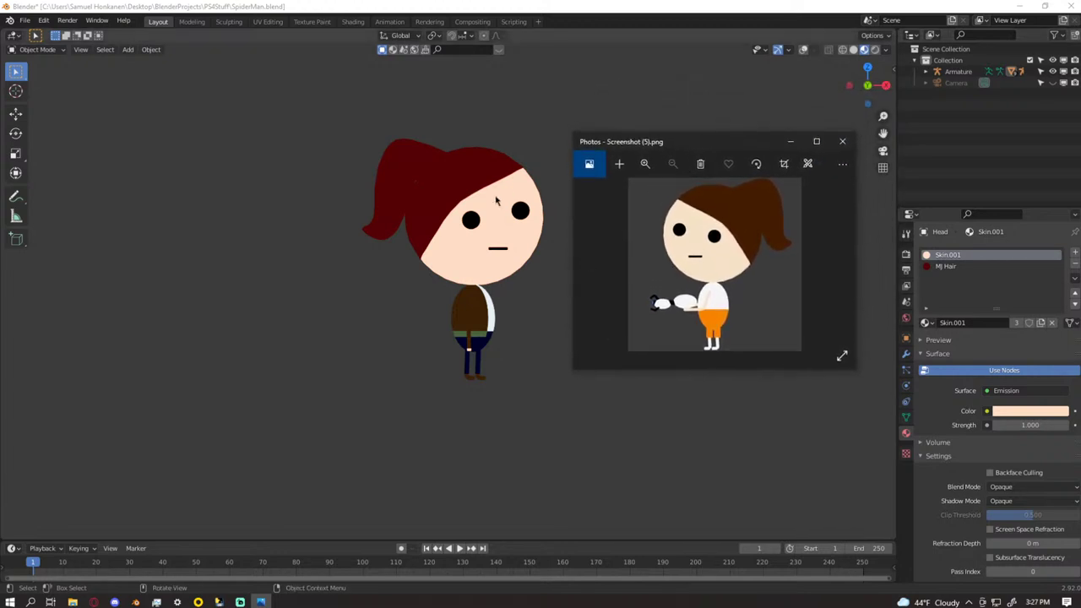
scroll(495, 198, "down", 1)
scroll(495, 198, "down", 1)
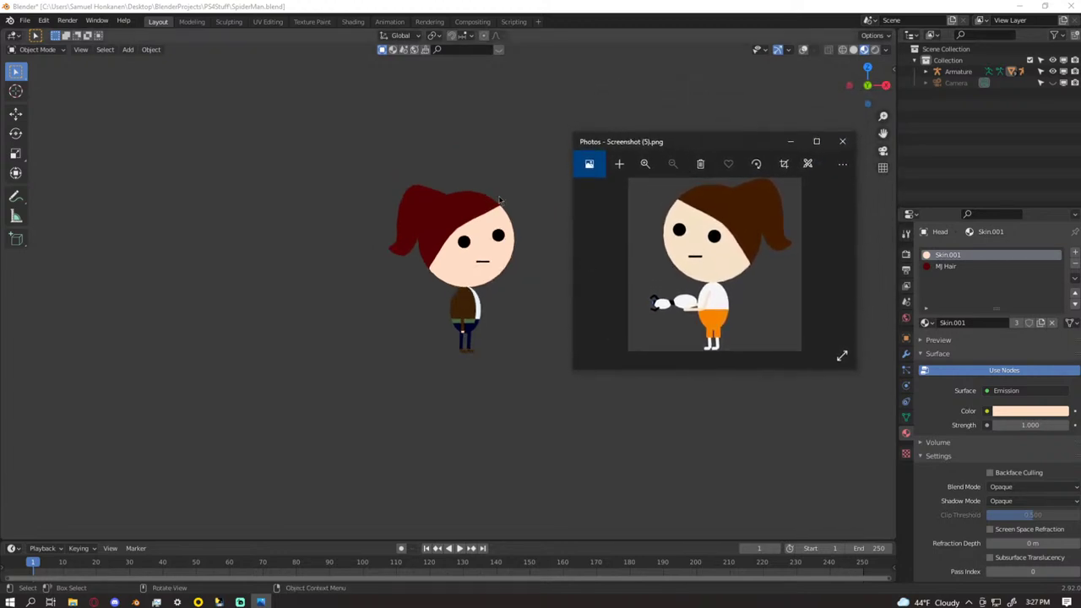
left_click_drag(735, 141, 697, 158)
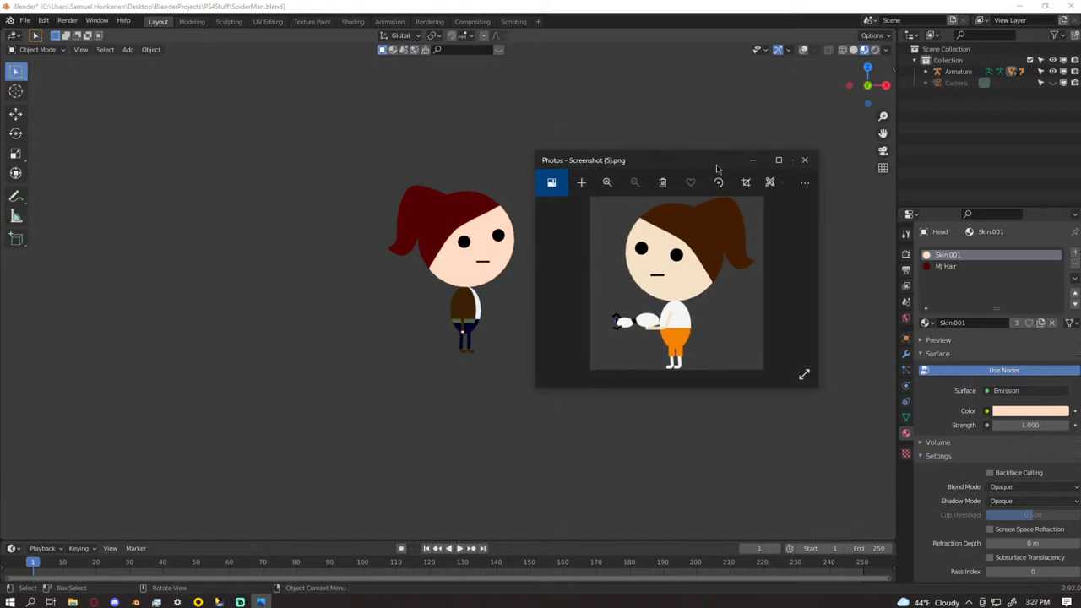
left_click(804, 159)
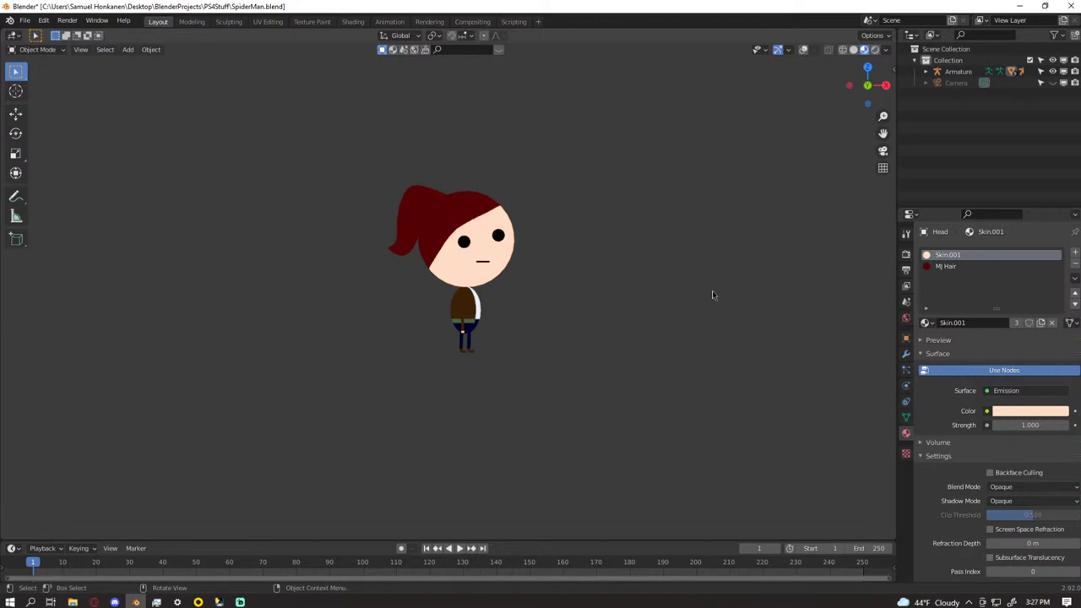
- Change the emission color of the Head's MJ Hair material to a dark reddish brown
left_click(963, 267)
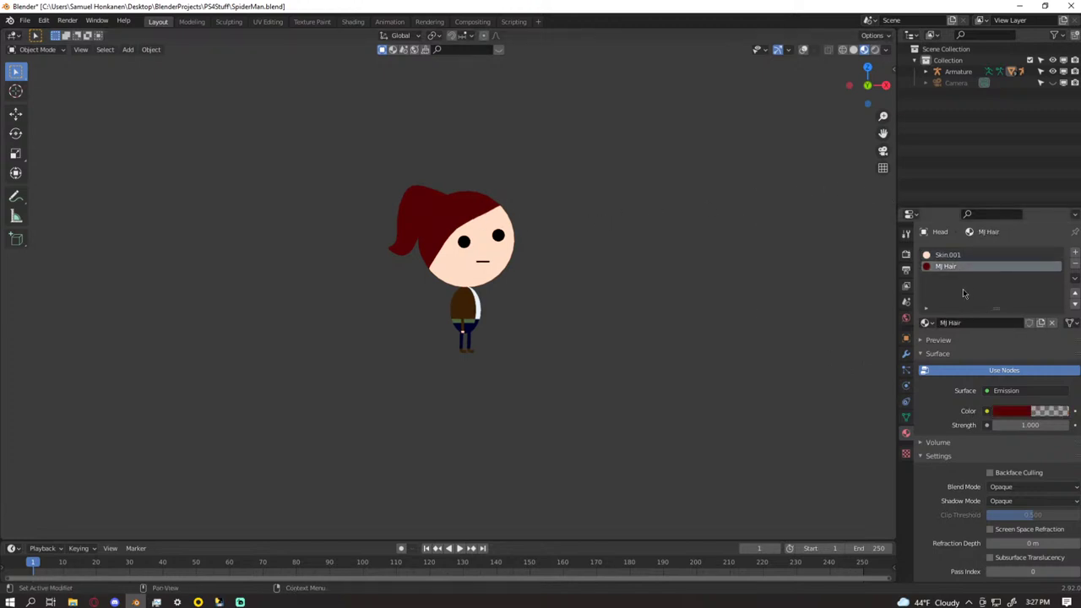
left_click(1005, 412)
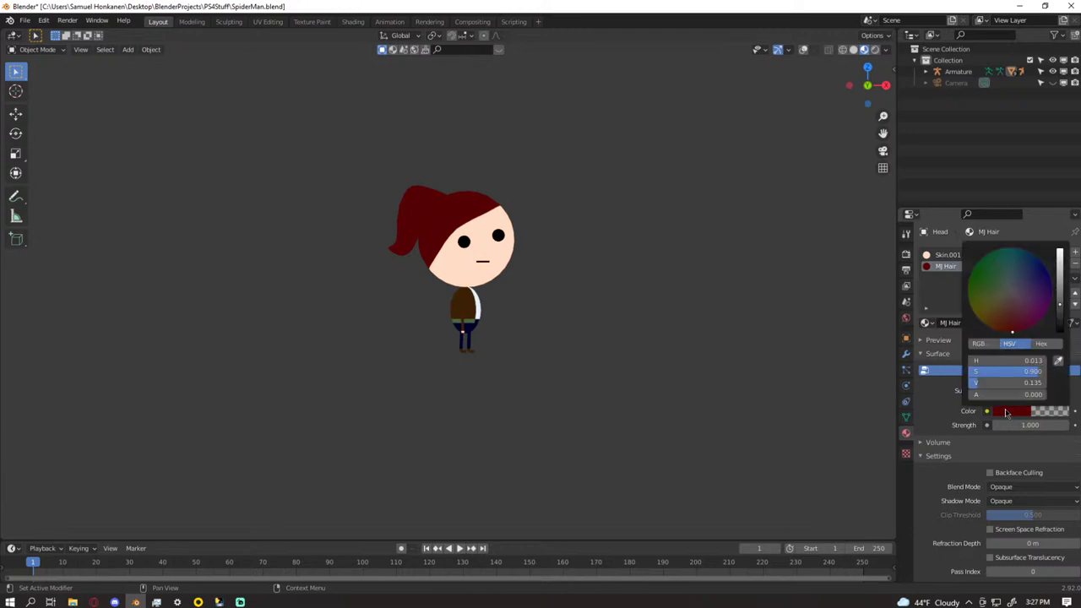
left_click_drag(1014, 333, 998, 330)
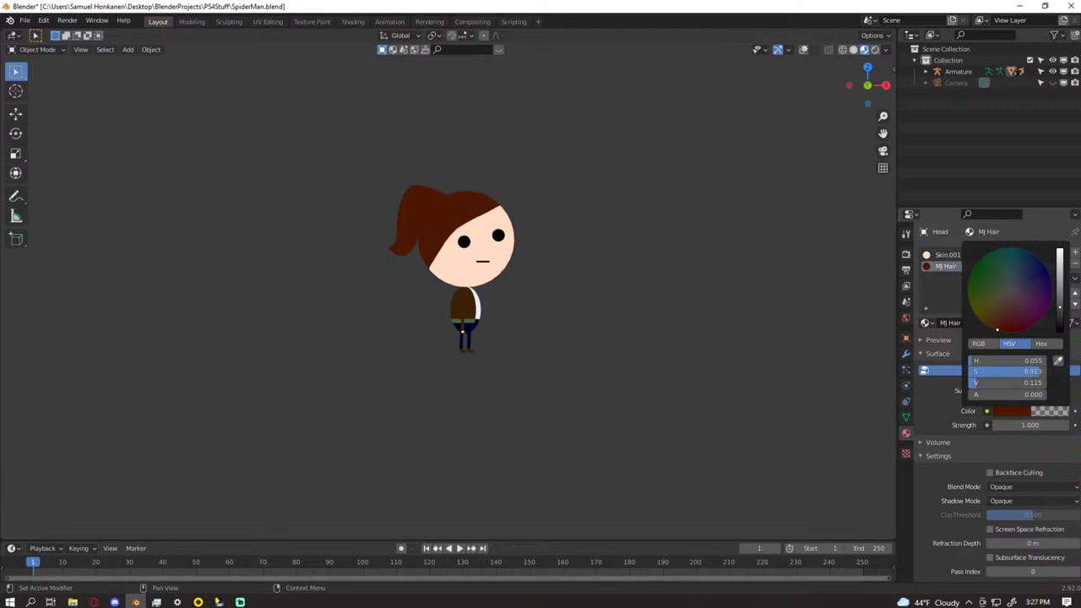
left_click_drag(1059, 309, 1059, 312)
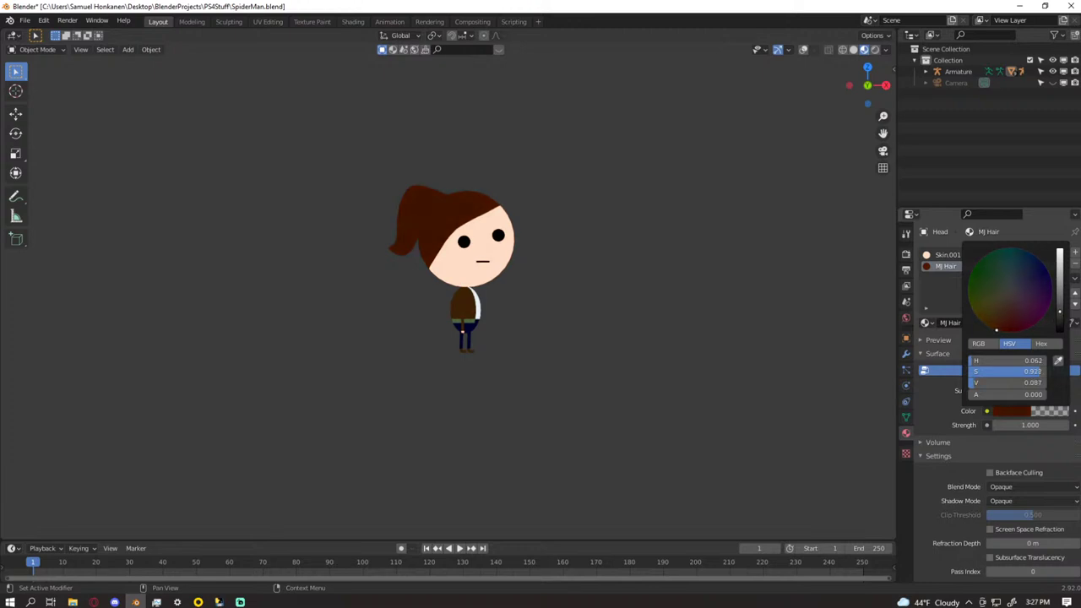
left_click_drag(994, 330, 1003, 331)
left_click_drag(1058, 315, 1060, 311)
left_click_drag(1000, 331, 1002, 330)
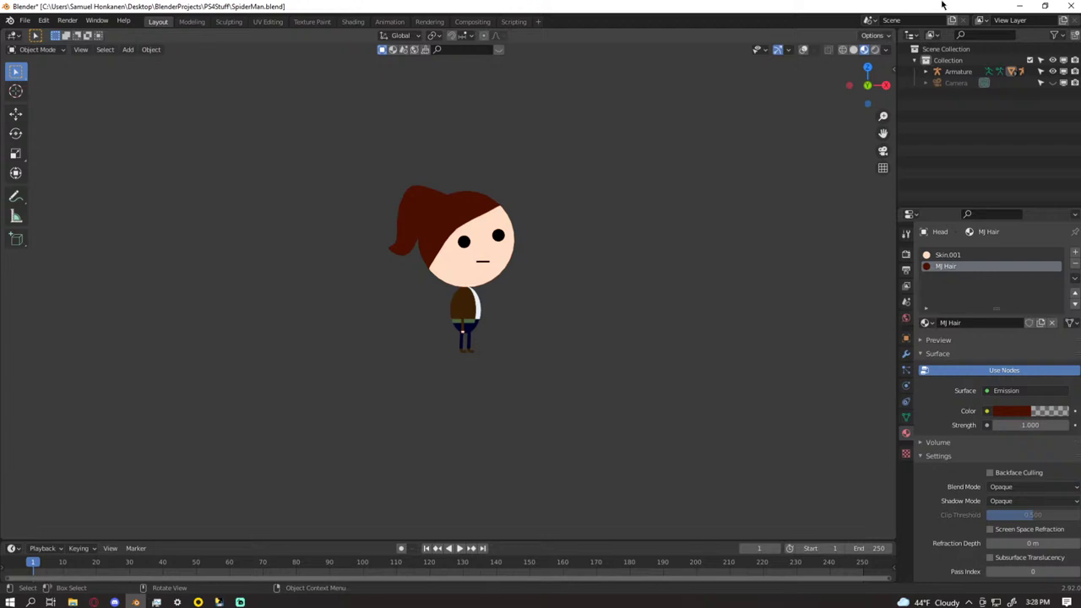
key("alt+Tab")
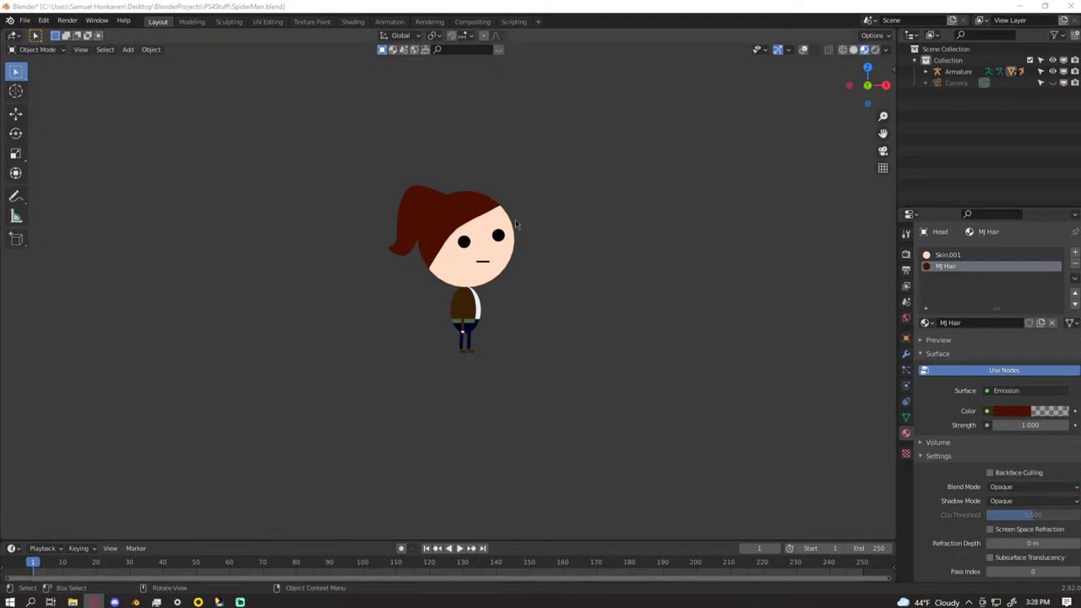
- Show the viewport overlays and view the character's body and legs from the front
middle_click_drag(518, 233, 591, 301)
scroll(534, 270, "up", 1)
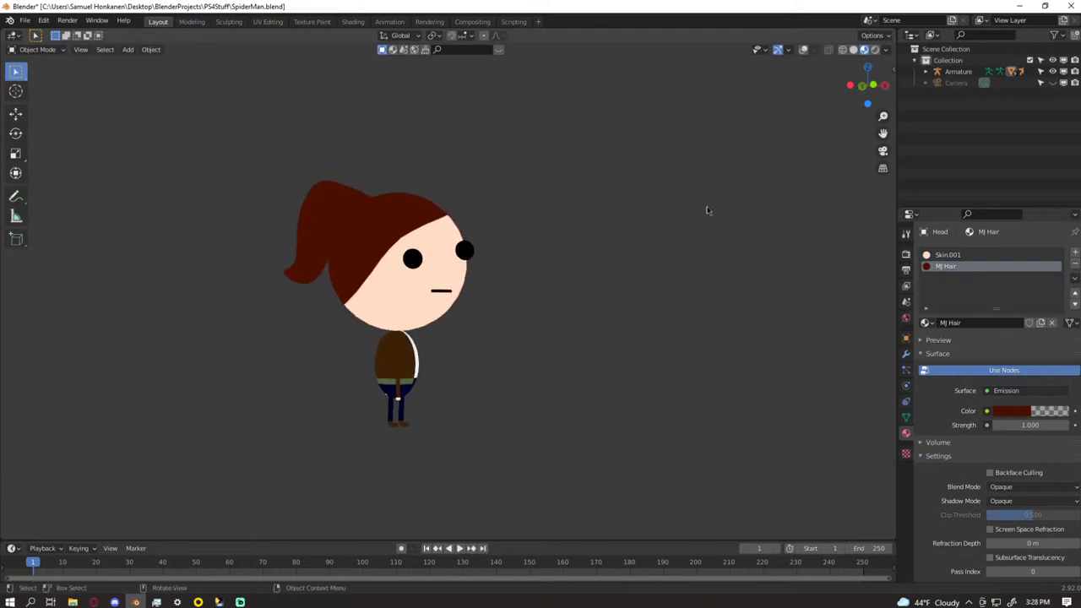
left_click(803, 49)
middle_click_drag(452, 346, 441, 345)
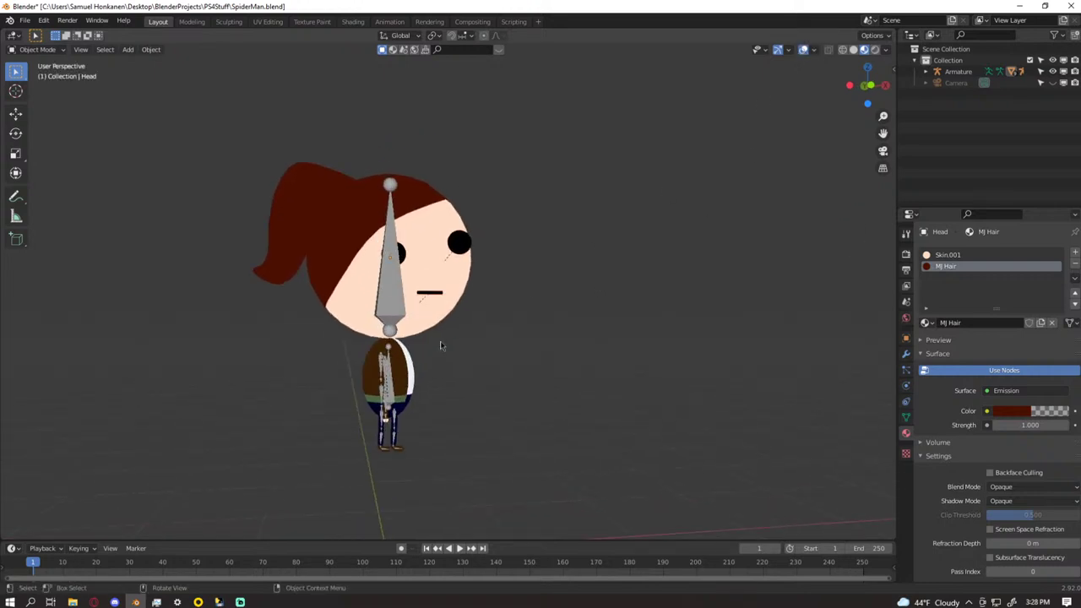
key("KP_1")
scroll(434, 468, "up", 3)
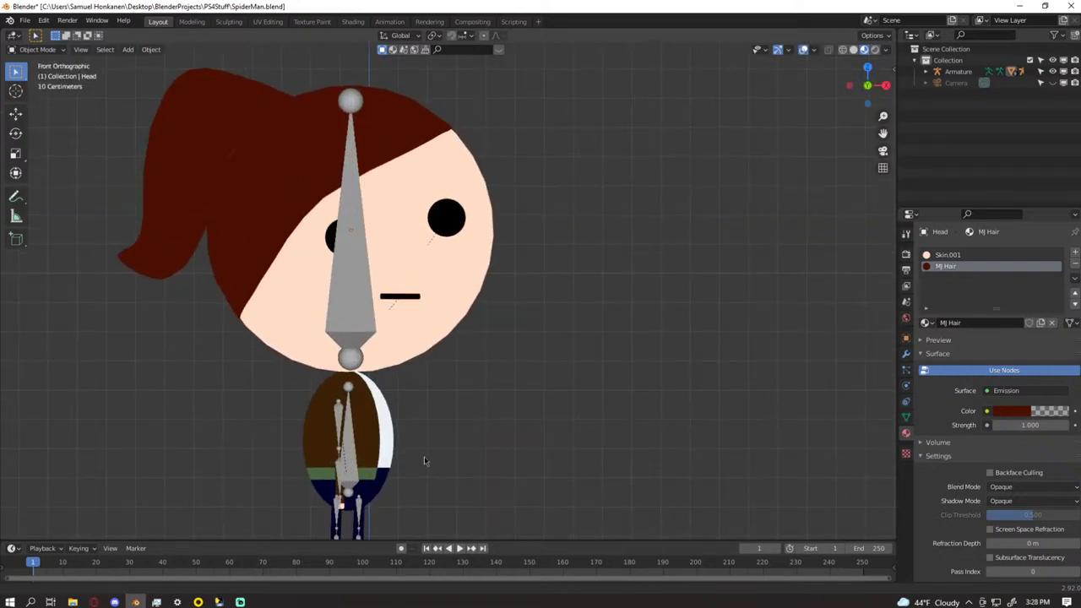
middle_click_drag(425, 461, 468, 318, "shift")
- Put Armature.003 in Pose Mode and try rotating its upper and lower leg bones, cancelling each rotation
left_click(403, 367)
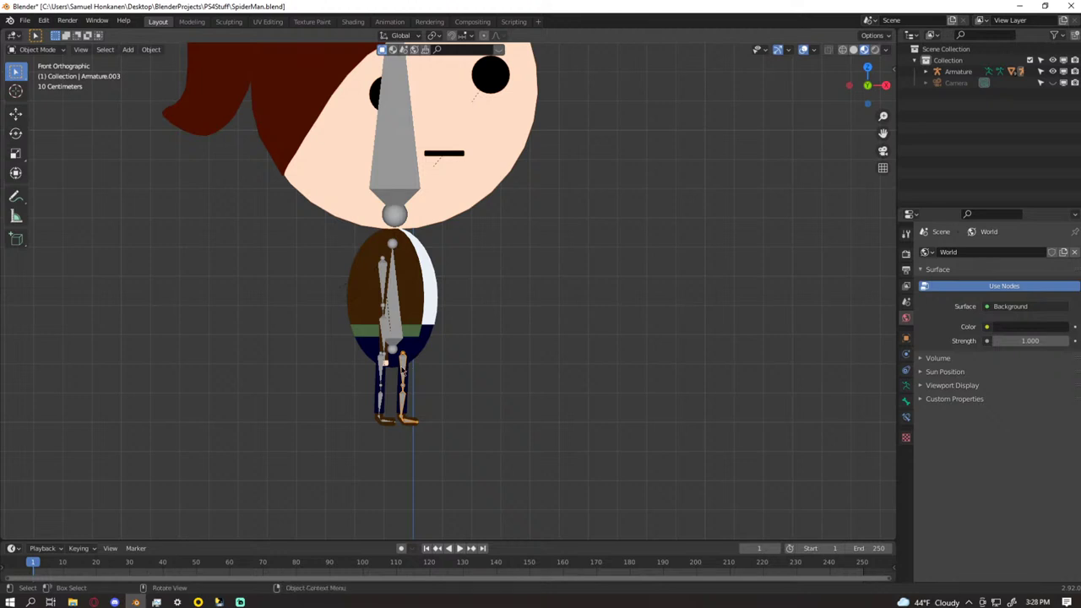
key("ctrl+Tab")
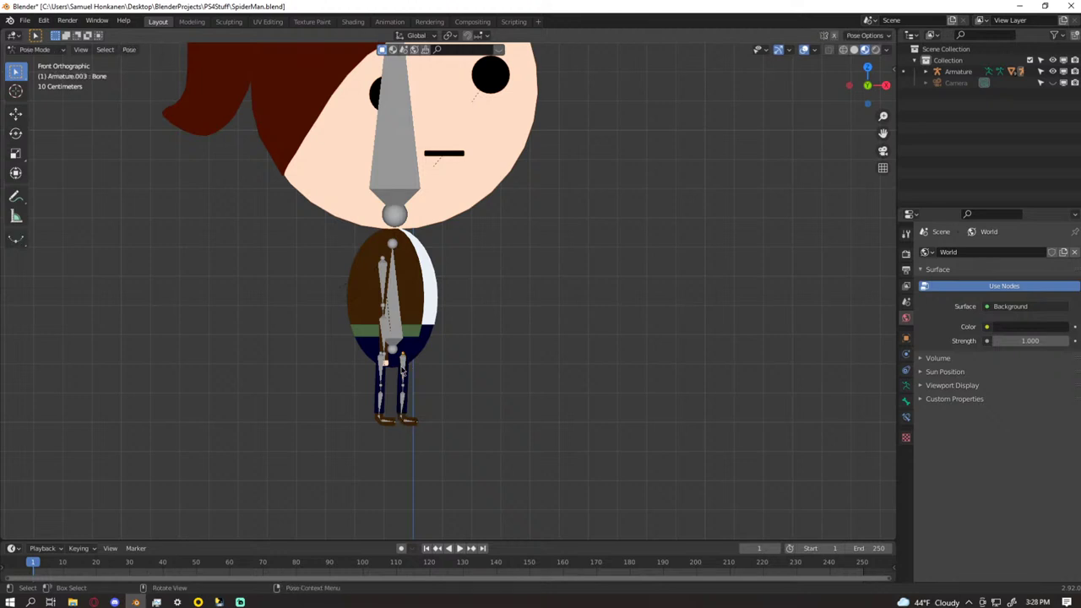
left_click(402, 370)
key("r")
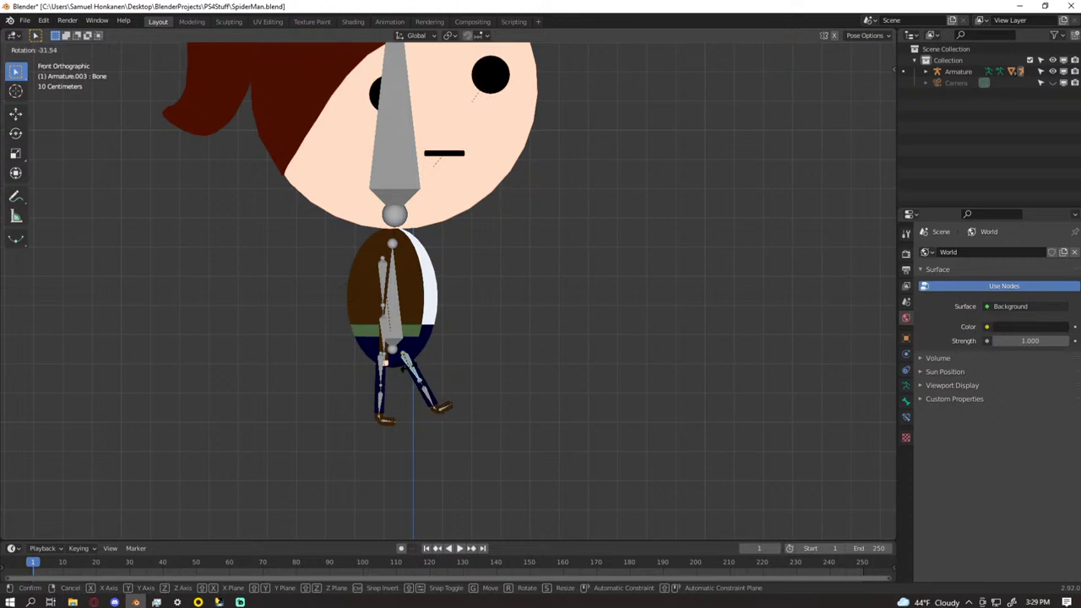
right_click(452, 374)
left_click(404, 400)
key("r")
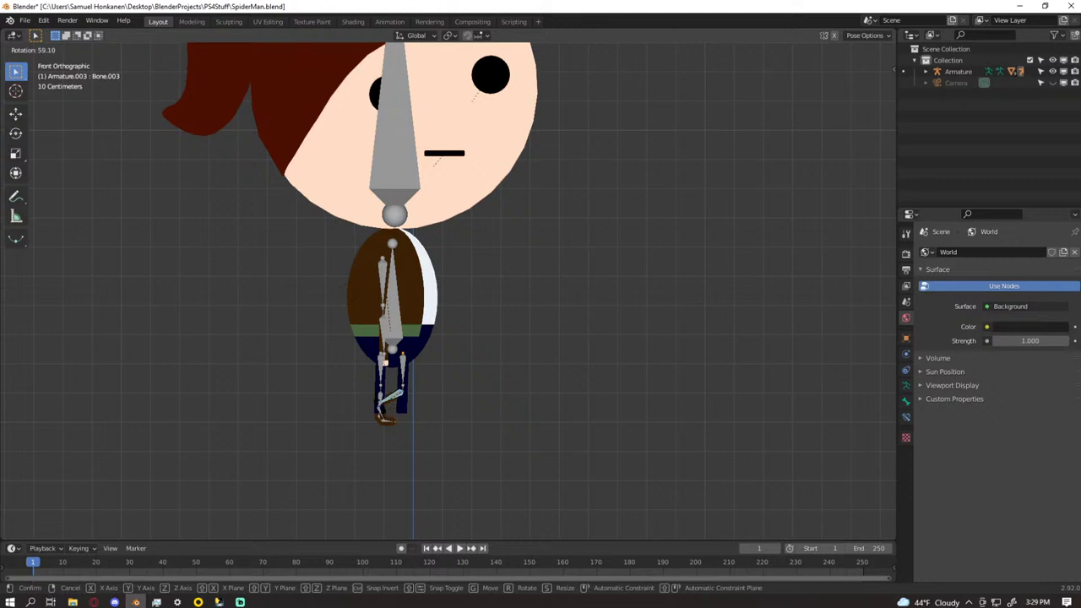
right_click(410, 416)
key("Tab")
key("Tab")
left_click(477, 380)
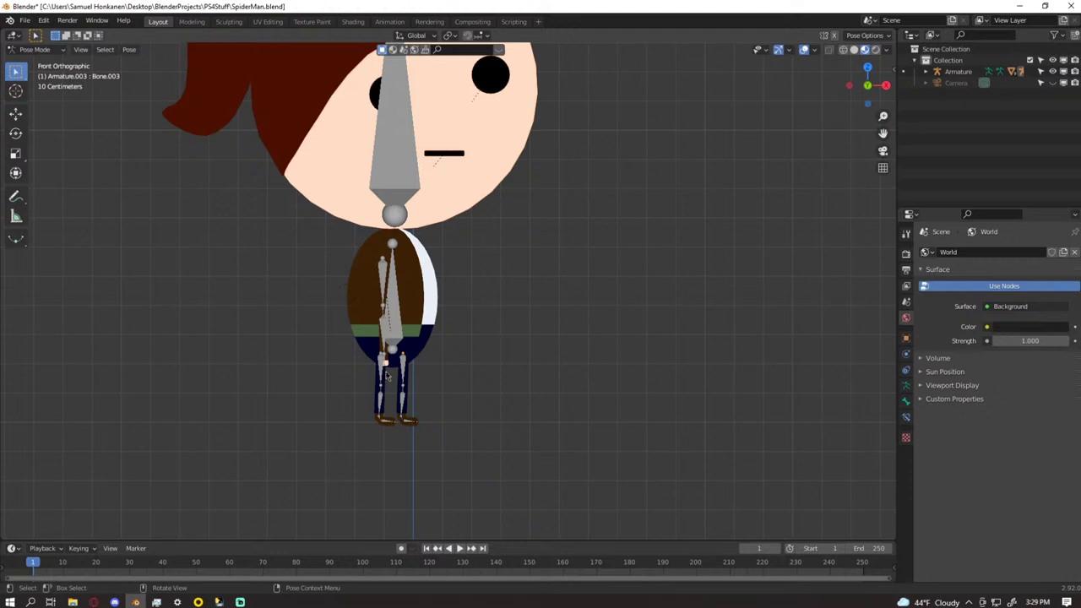
- Switch to Armature.002 in Pose Mode and try rotating its upper leg bone, discarding the rotation
key("Tab")
key("Tab")
key("ctrl+Tab")
left_click(382, 381)
key("ctrl+Tab")
left_click(382, 382)
key("r")
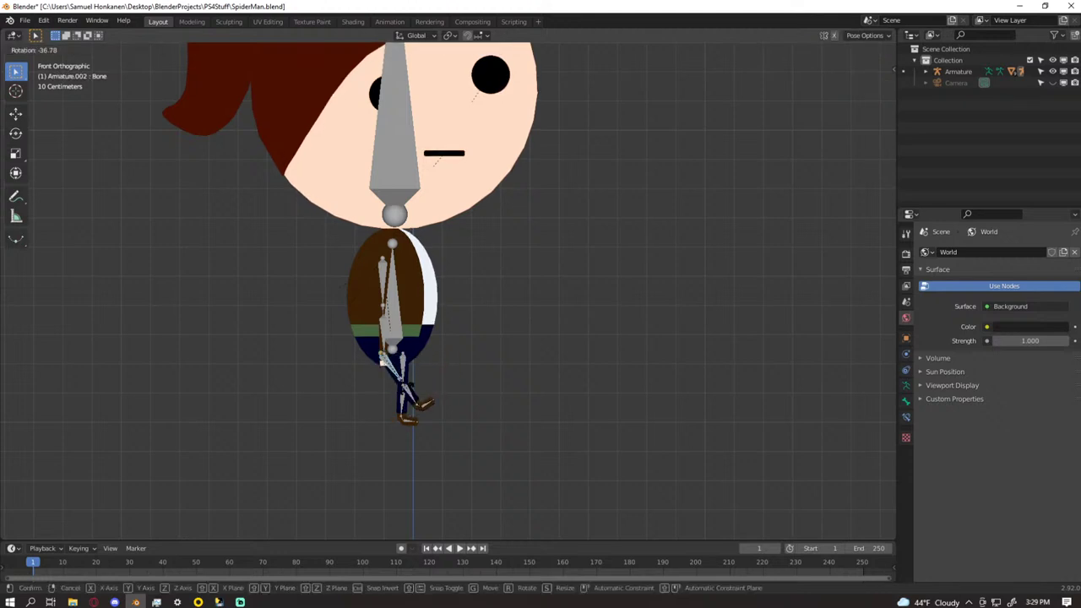
key("Tab")
key("Tab")
left_click(297, 374)
- View the whole character from the front with the viewport overlays hidden
scroll(297, 378, "down", 5)
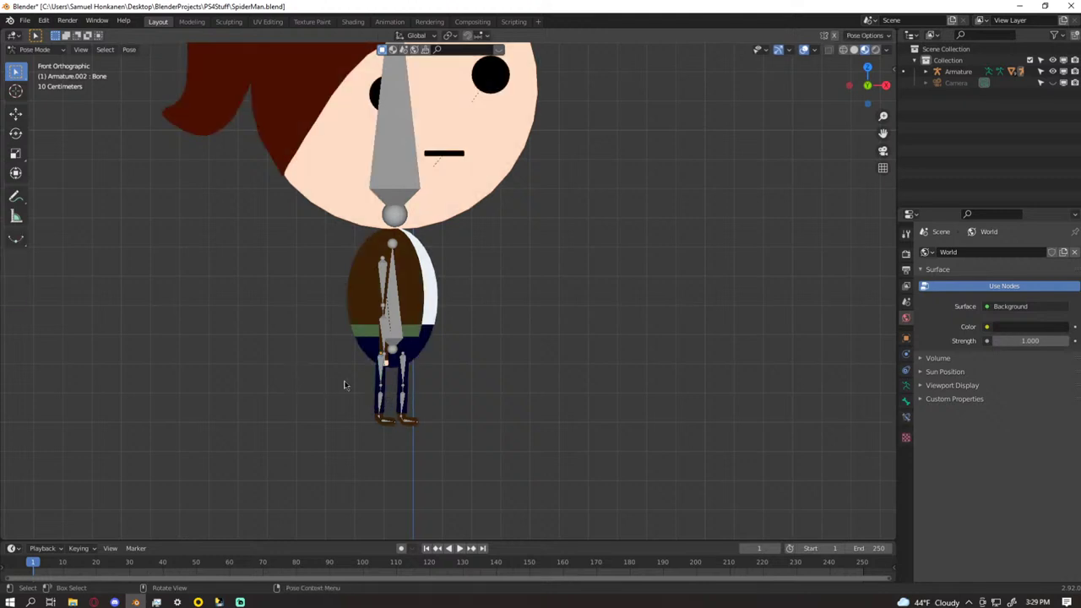
middle_click_drag(493, 407, 482, 421, "shift")
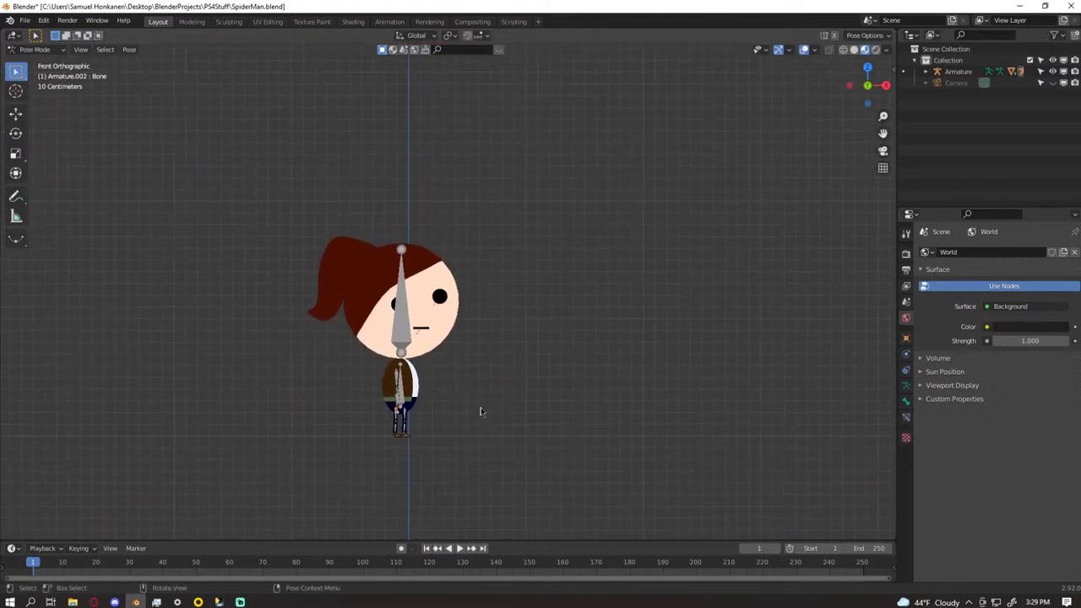
left_click(804, 50)
middle_click_drag(495, 287, 521, 256, "shift")
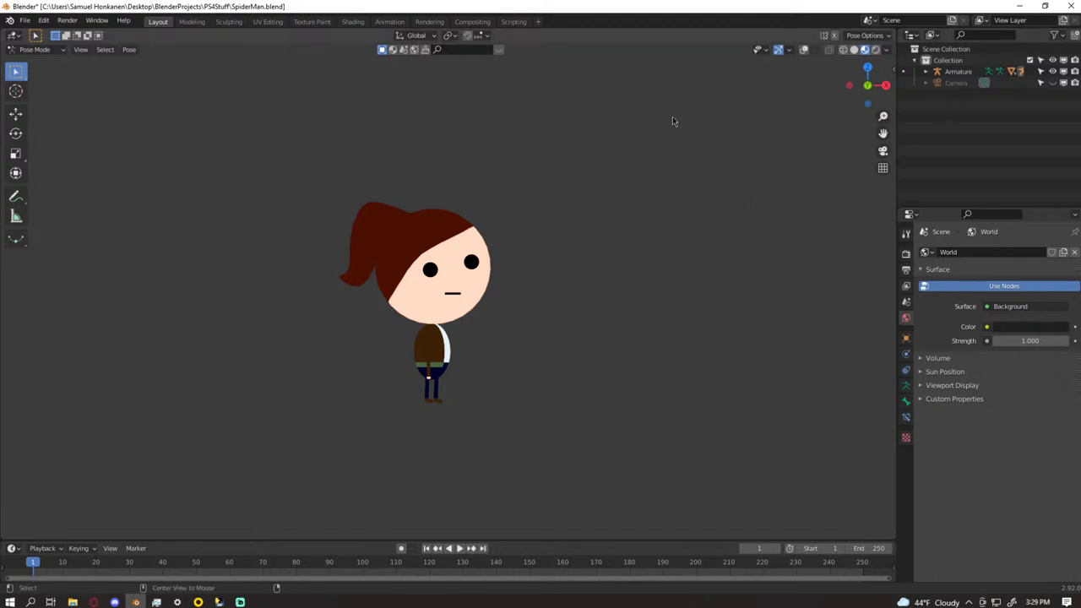
- Show the overlays, return Armature.002 to Object Mode, and unhide the Camera with nothing left selected
left_click(803, 50)
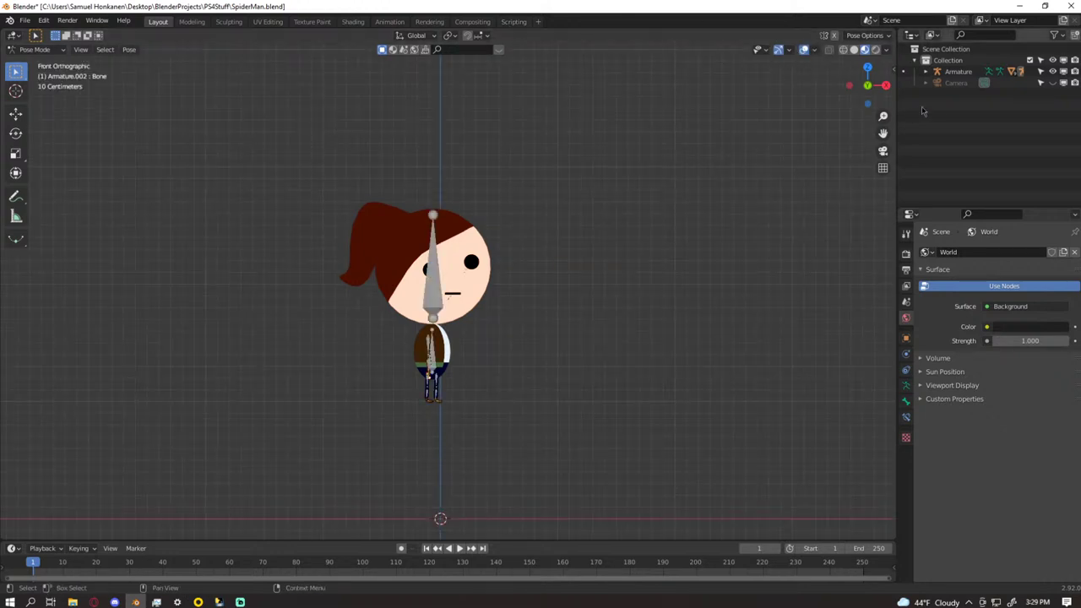
left_click(969, 83)
left_click(1052, 83)
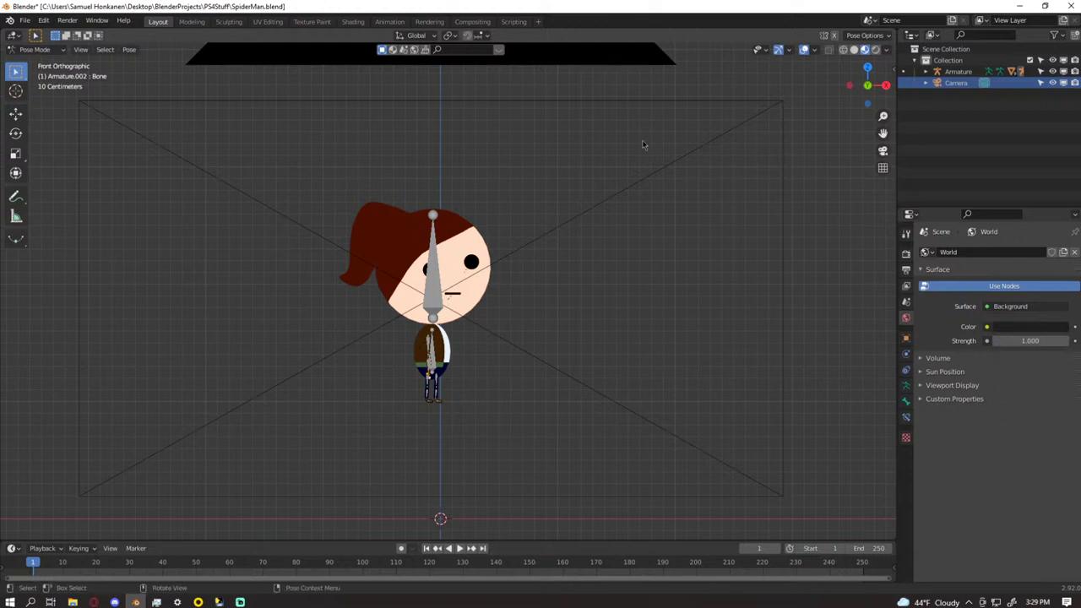
key("ctrl+Tab")
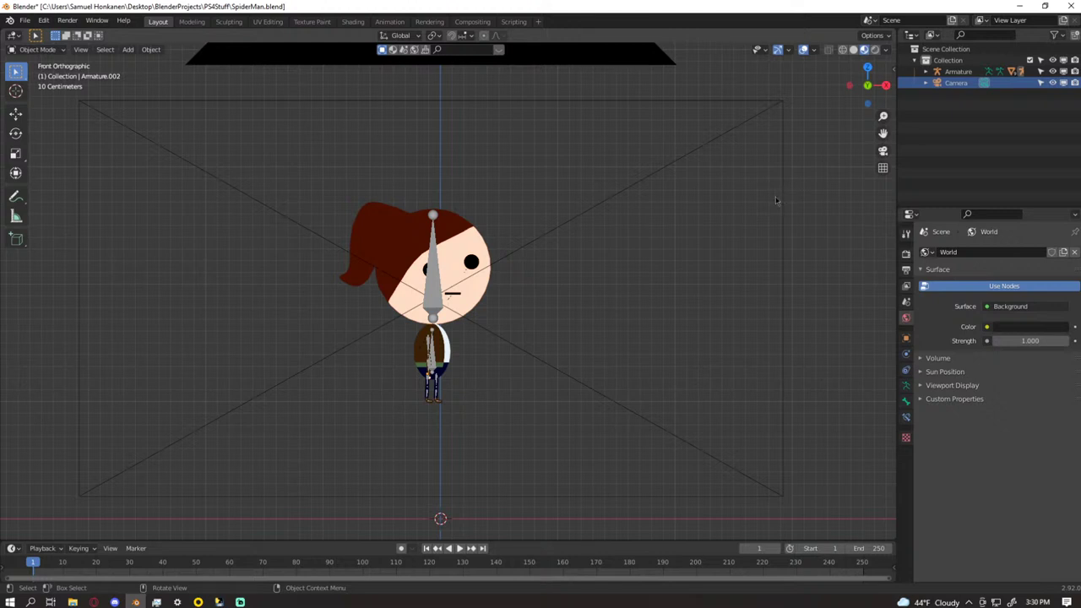
left_click(1052, 82)
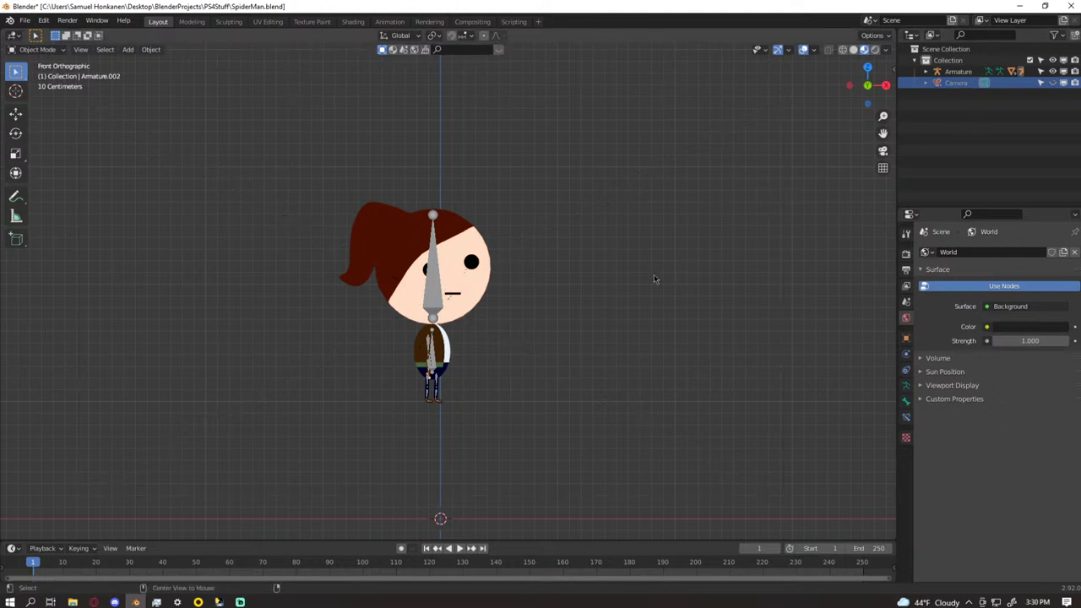
key("alt+h")
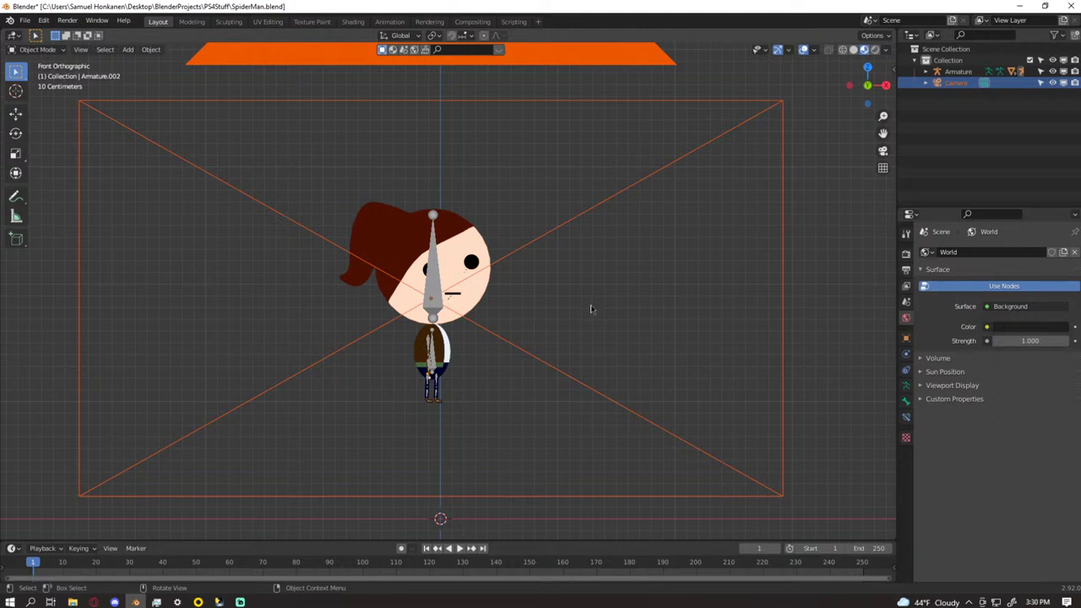
left_click(683, 299)
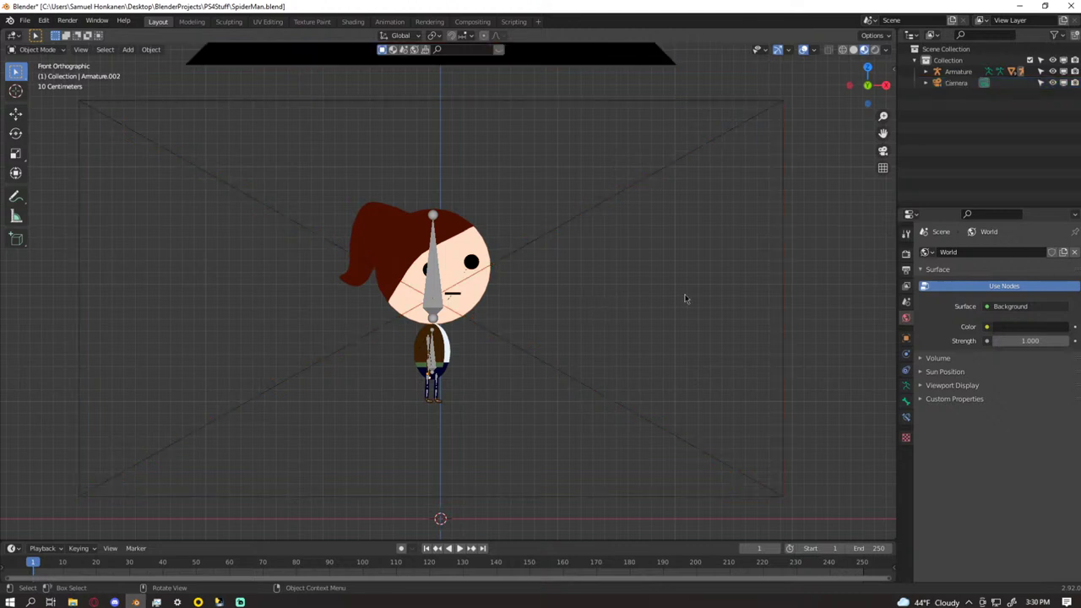
- Hide the viewport overlays and save SpiderMan.blend
left_click(803, 49)
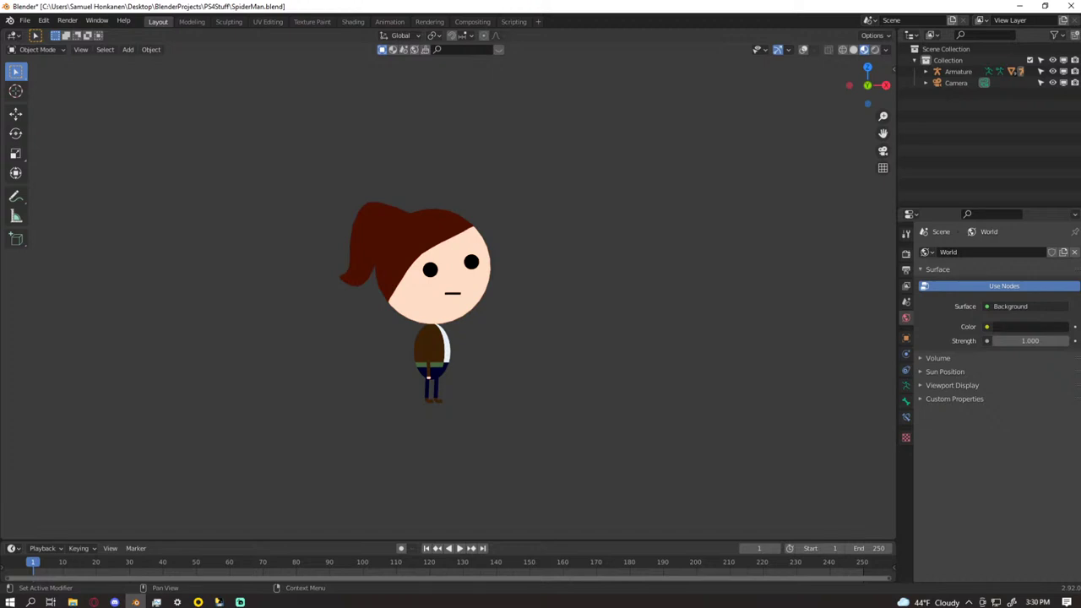
key("ctrl+s")
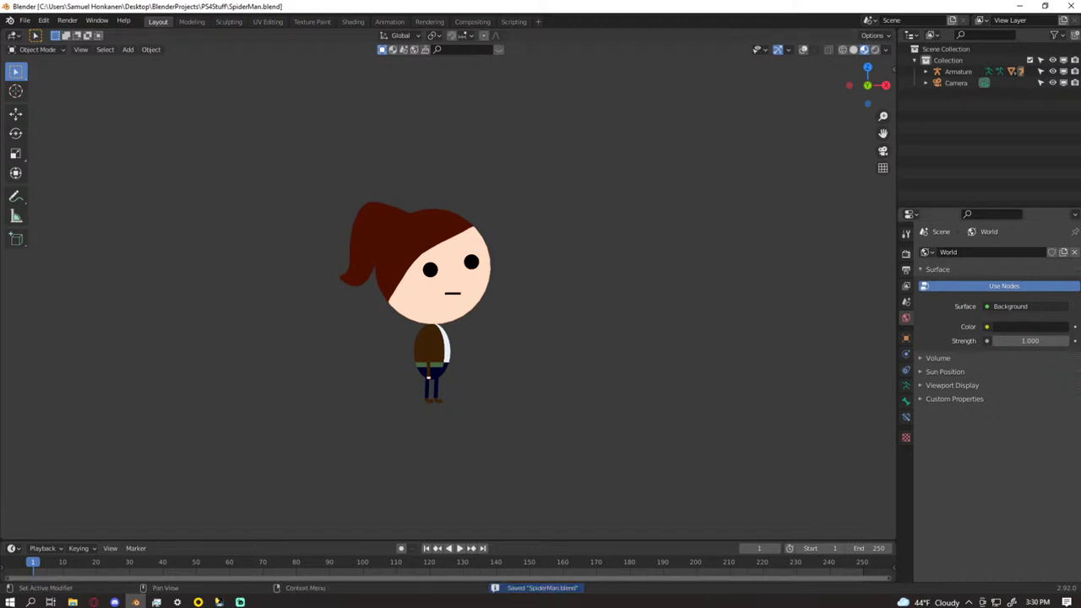
key("alt+Tab")
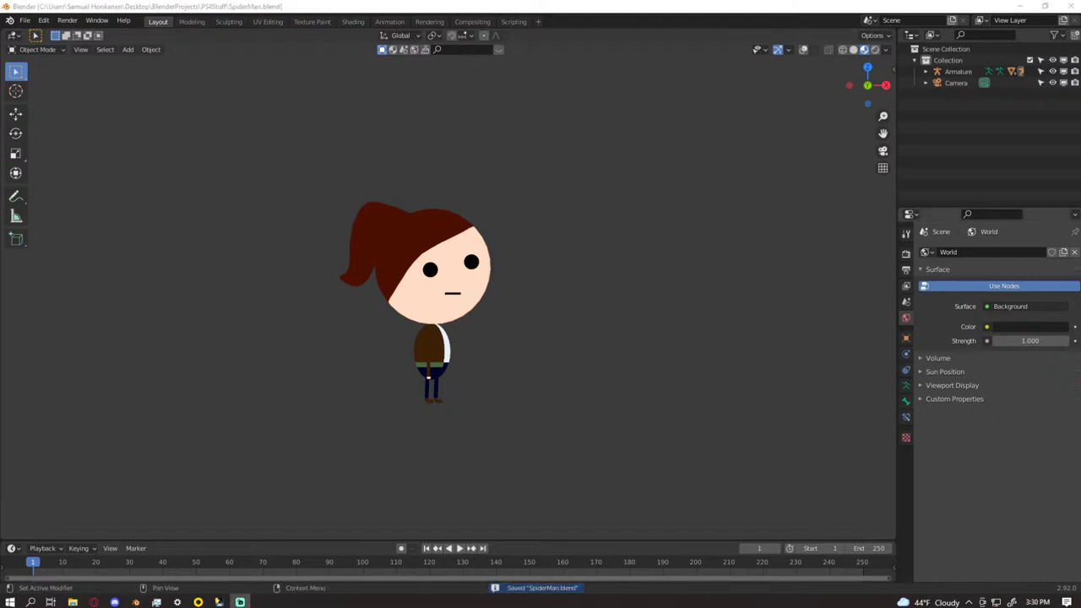